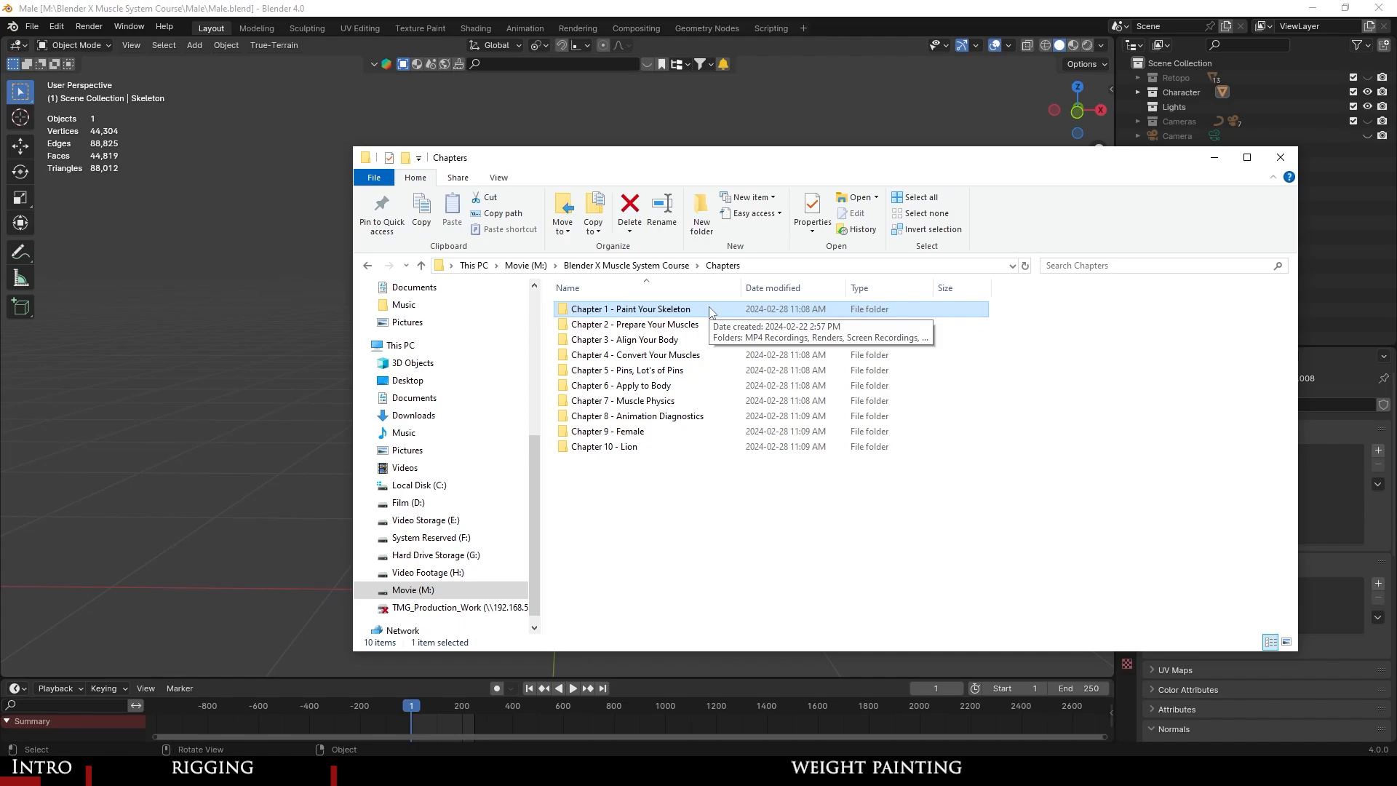
Switch from the Chapters folder window back to the Male.blend scene in Blender.
left_click(784, 4)
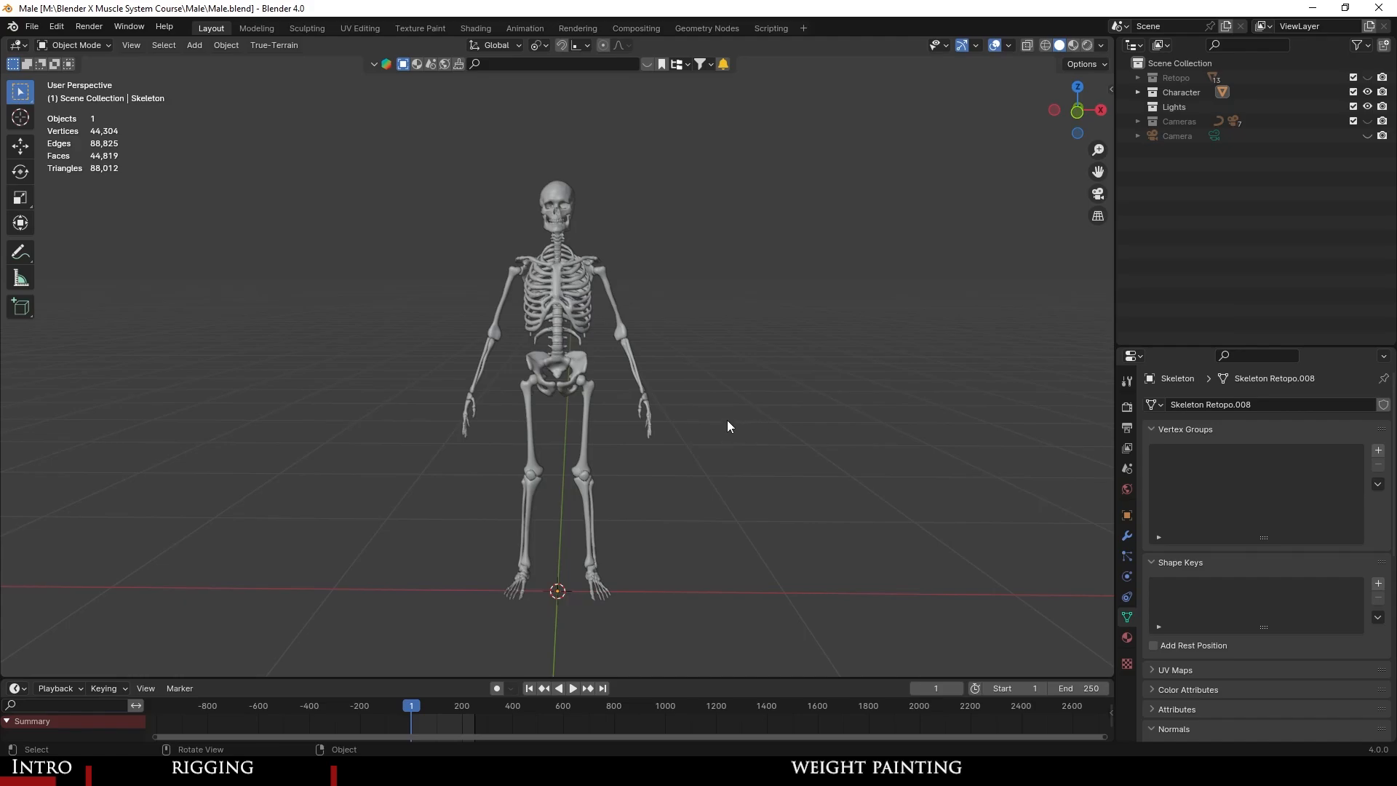
key("alt+Tab")
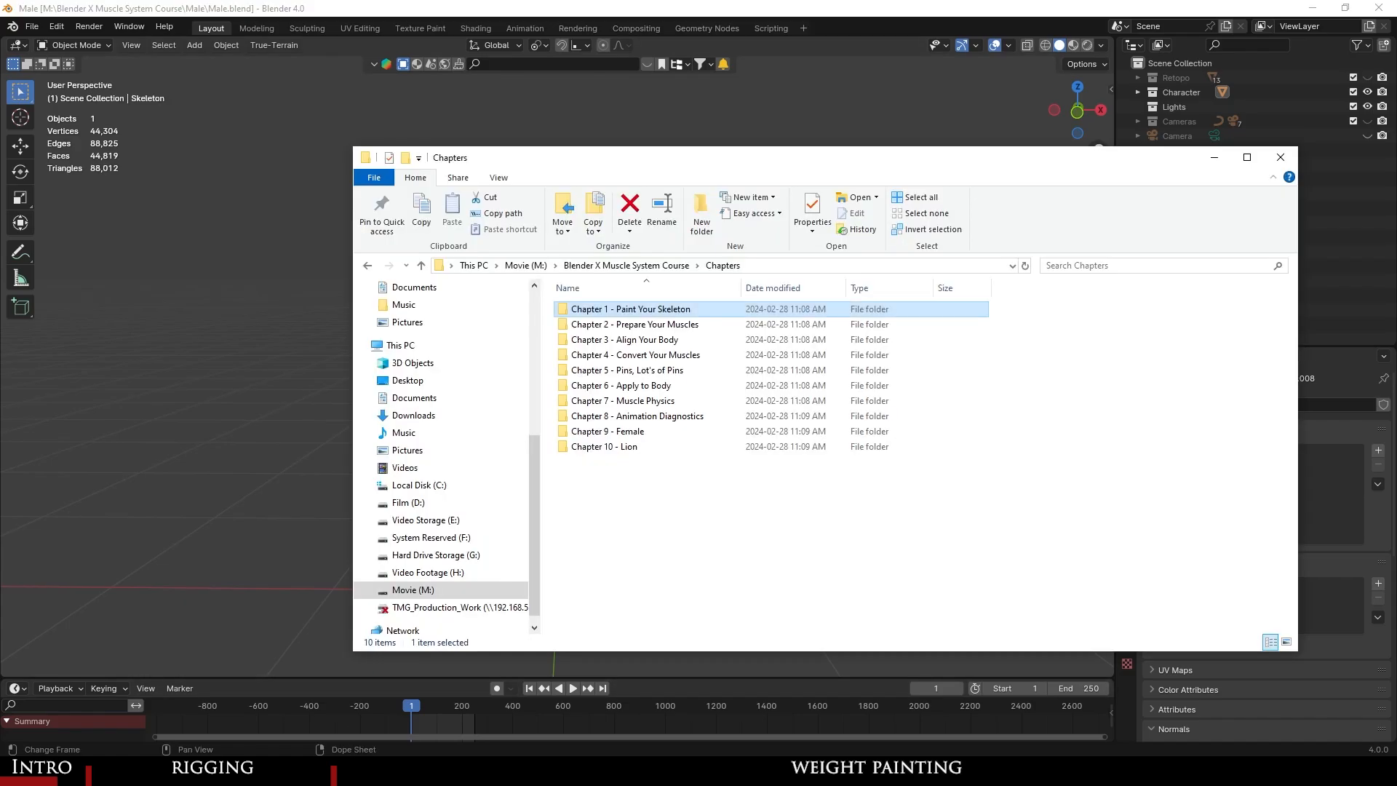
left_click(815, 500)
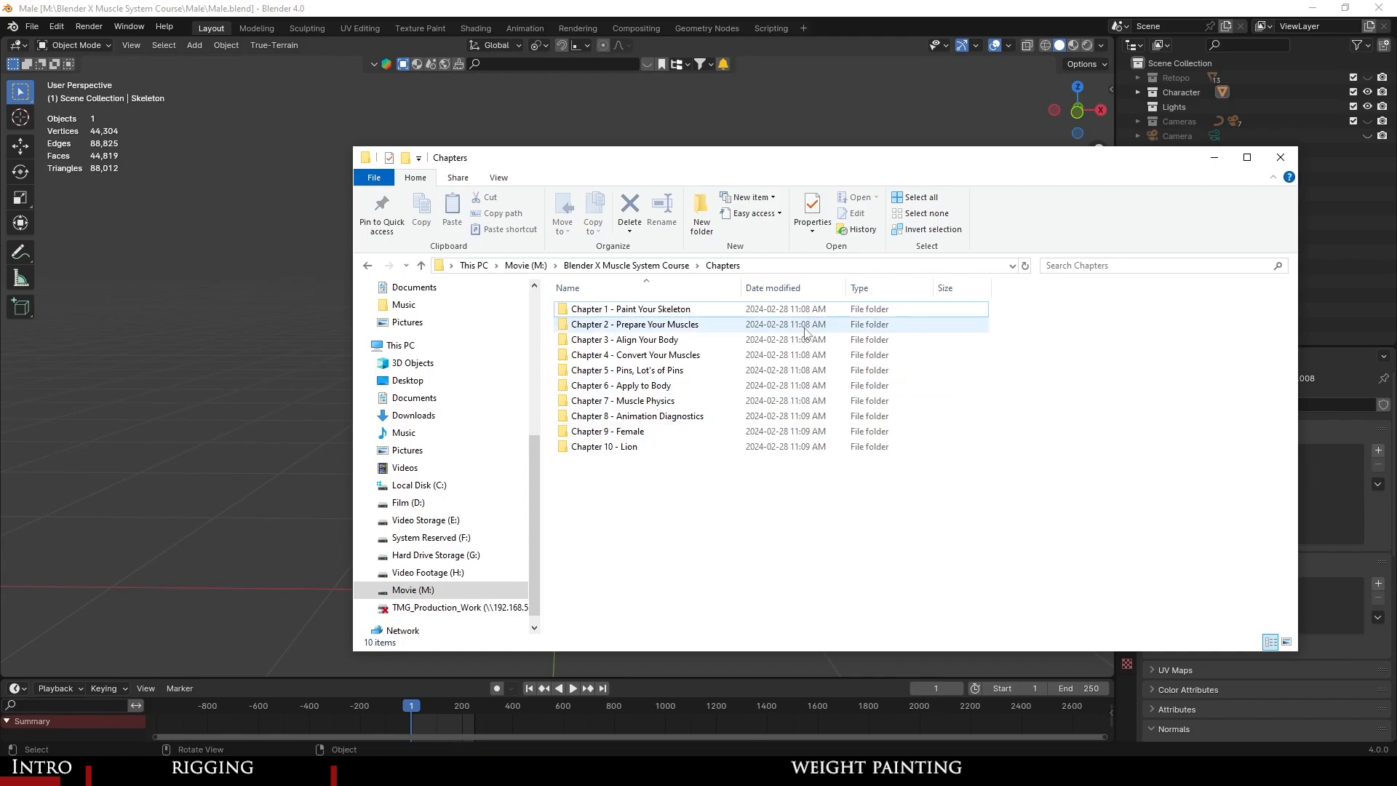
left_click(824, 93)
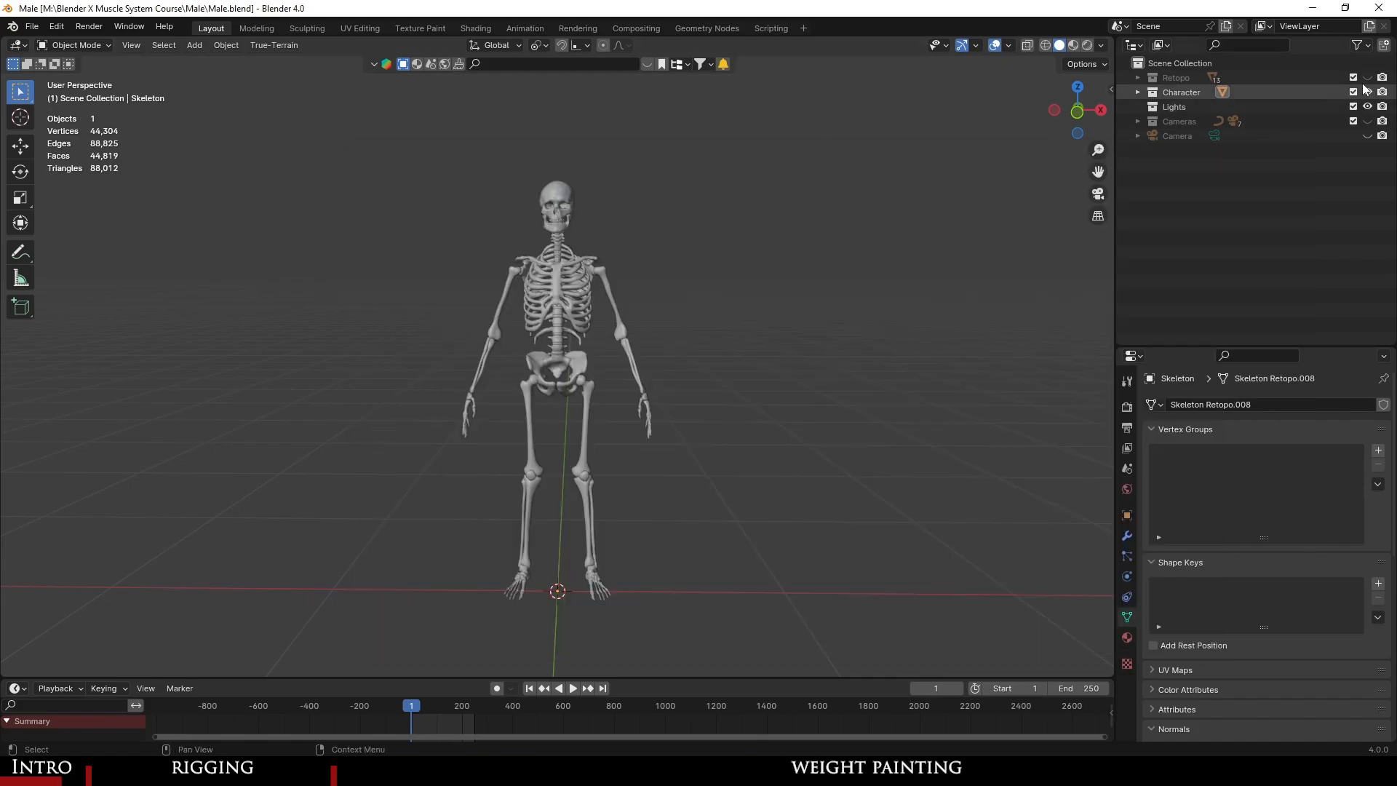
Show the Retopo collection and examine the Pectoralis Major and neighbouring muscles on the skeleton from several angles.
left_click(1367, 77)
scroll(614, 378, "up", 4)
middle_click_drag(614, 378, 548, 305)
left_click(546, 305)
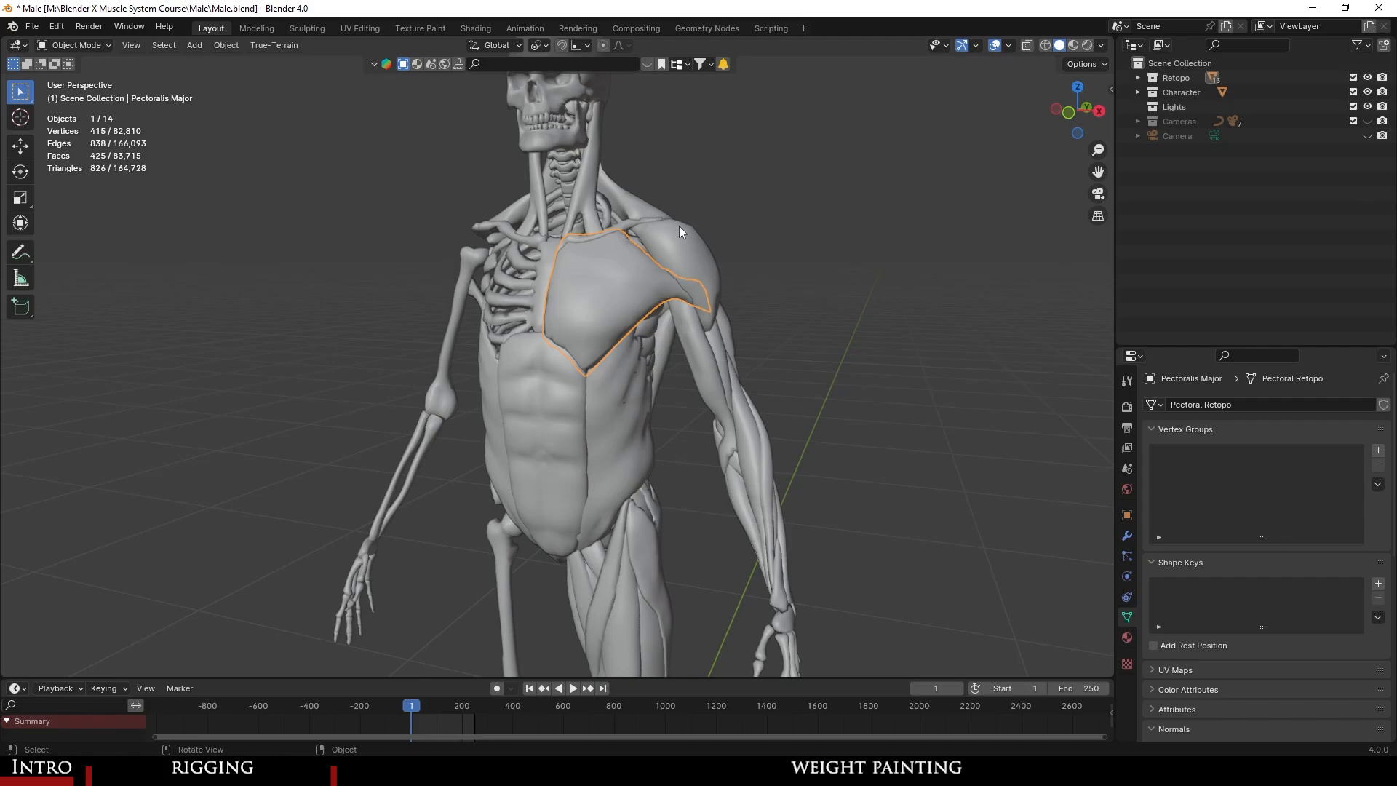
middle_click_drag(679, 227, 652, 315)
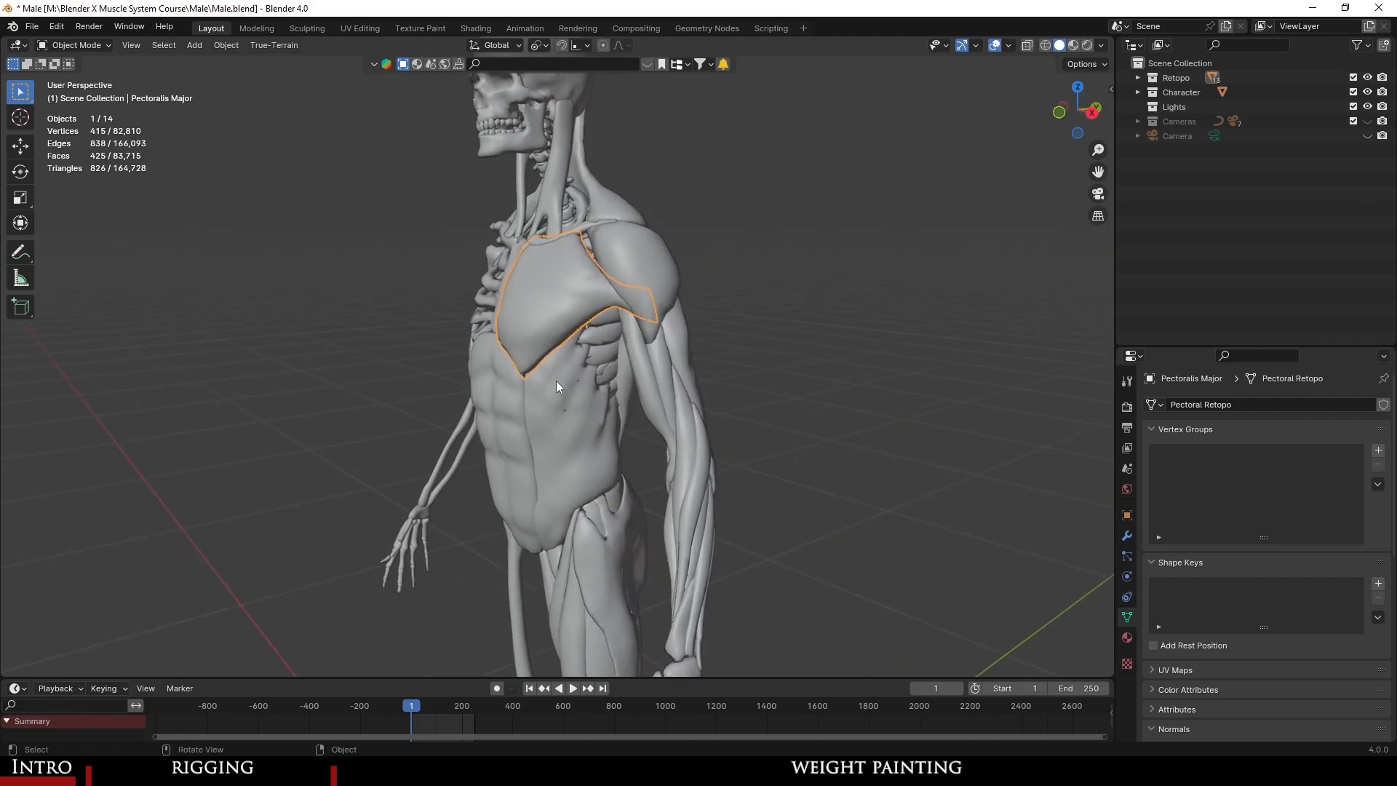
middle_click_drag(556, 381, 623, 361)
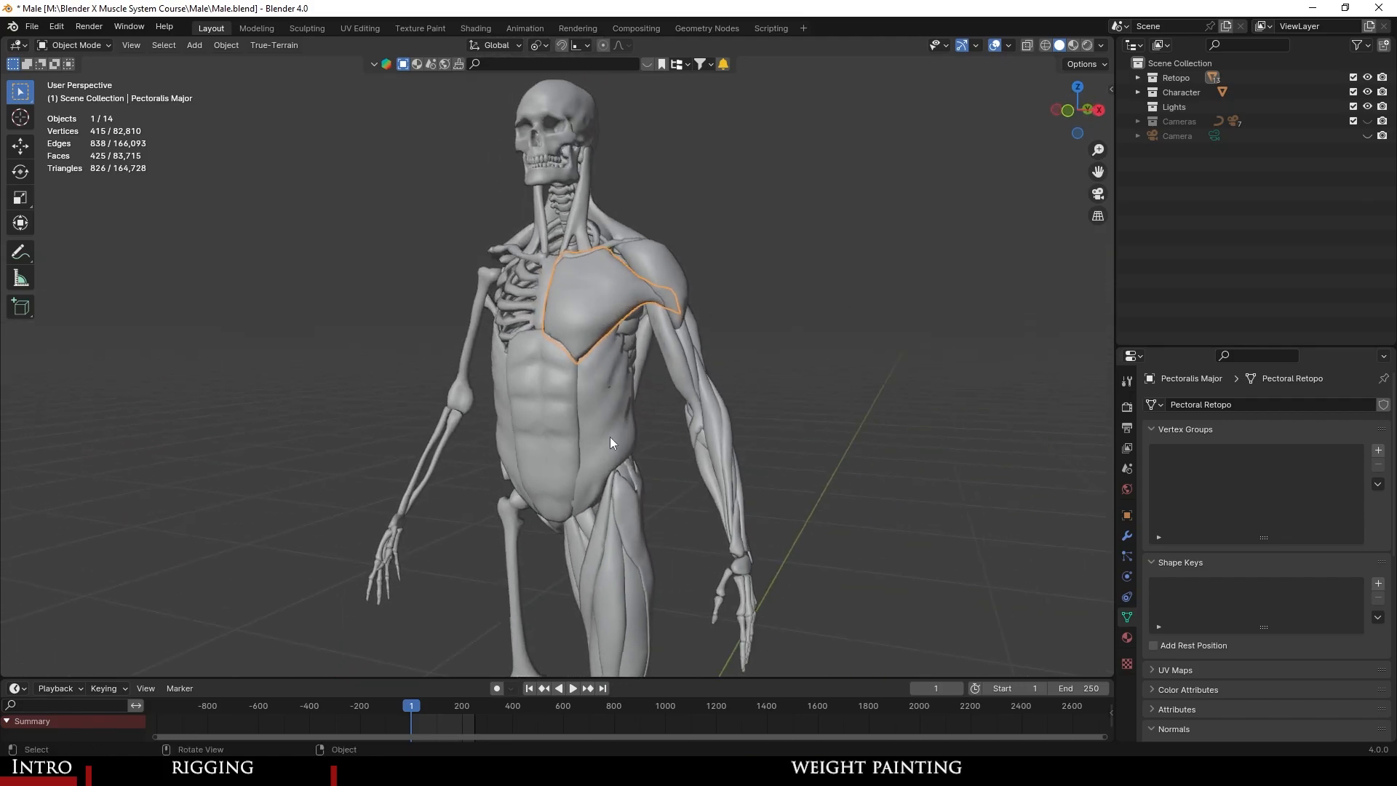
middle_click_drag(605, 432, 635, 409)
scroll(636, 408, "up", 1)
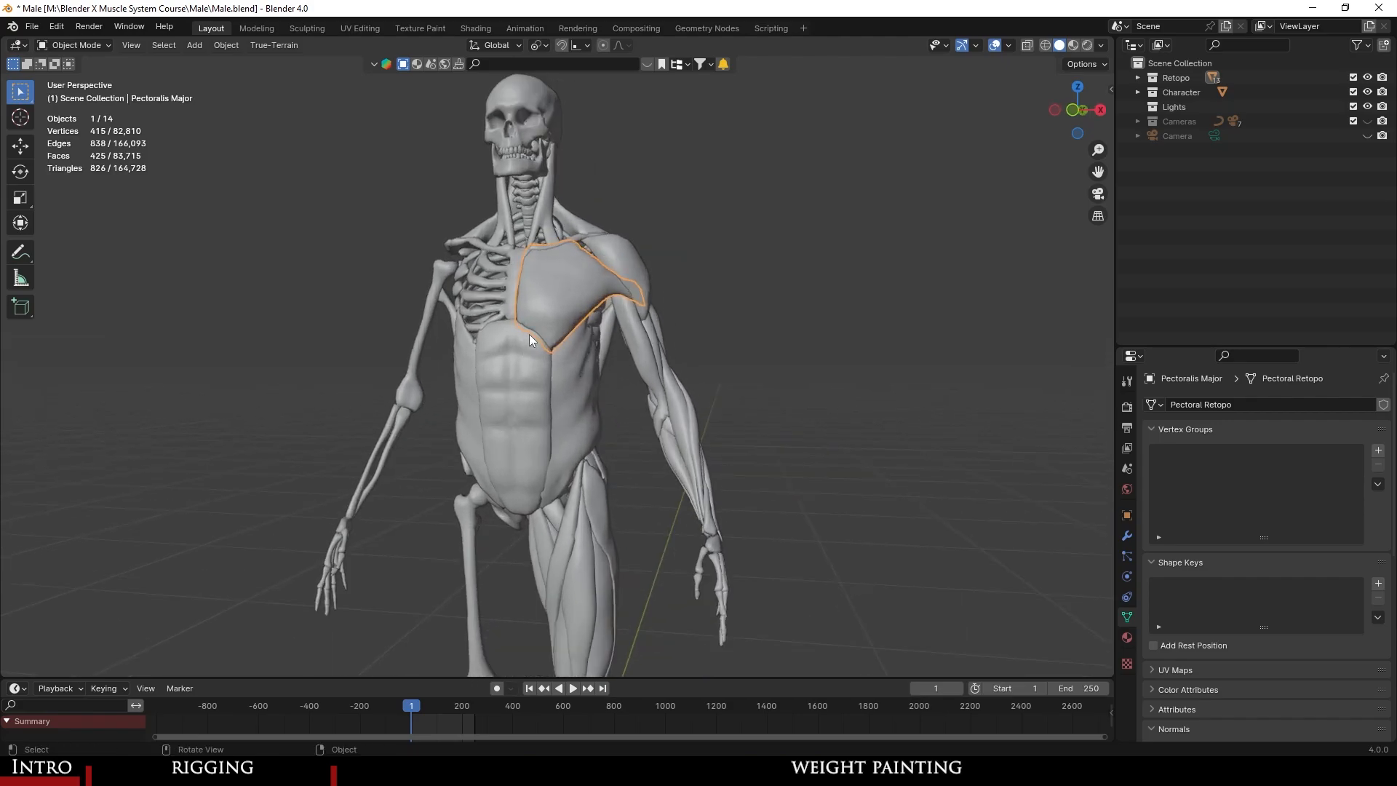
left_click(805, 338)
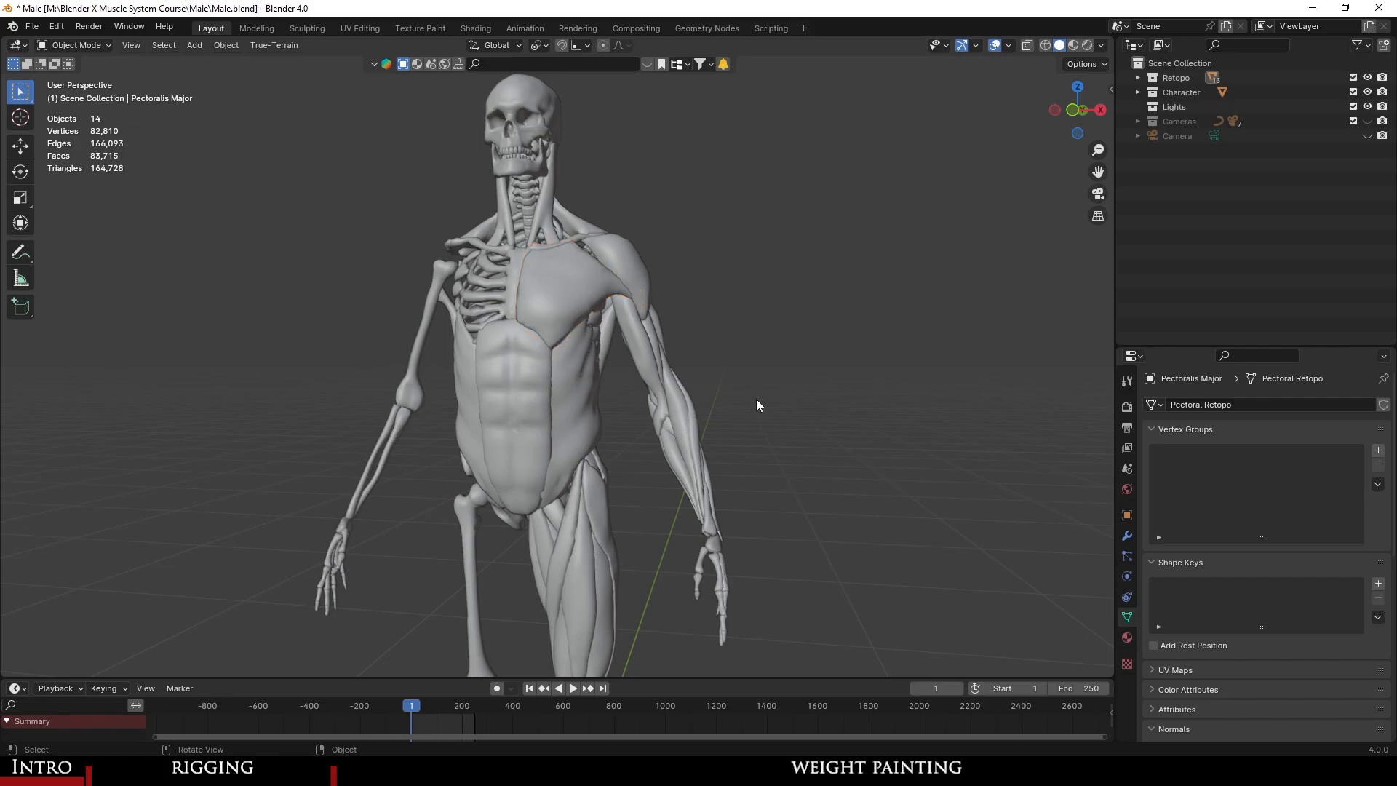
Hide the Retopo collection and select the skeleton mesh.
left_click(1369, 77)
left_click(583, 299)
middle_click_drag(583, 299, 613, 307)
scroll(612, 307, "up", 3)
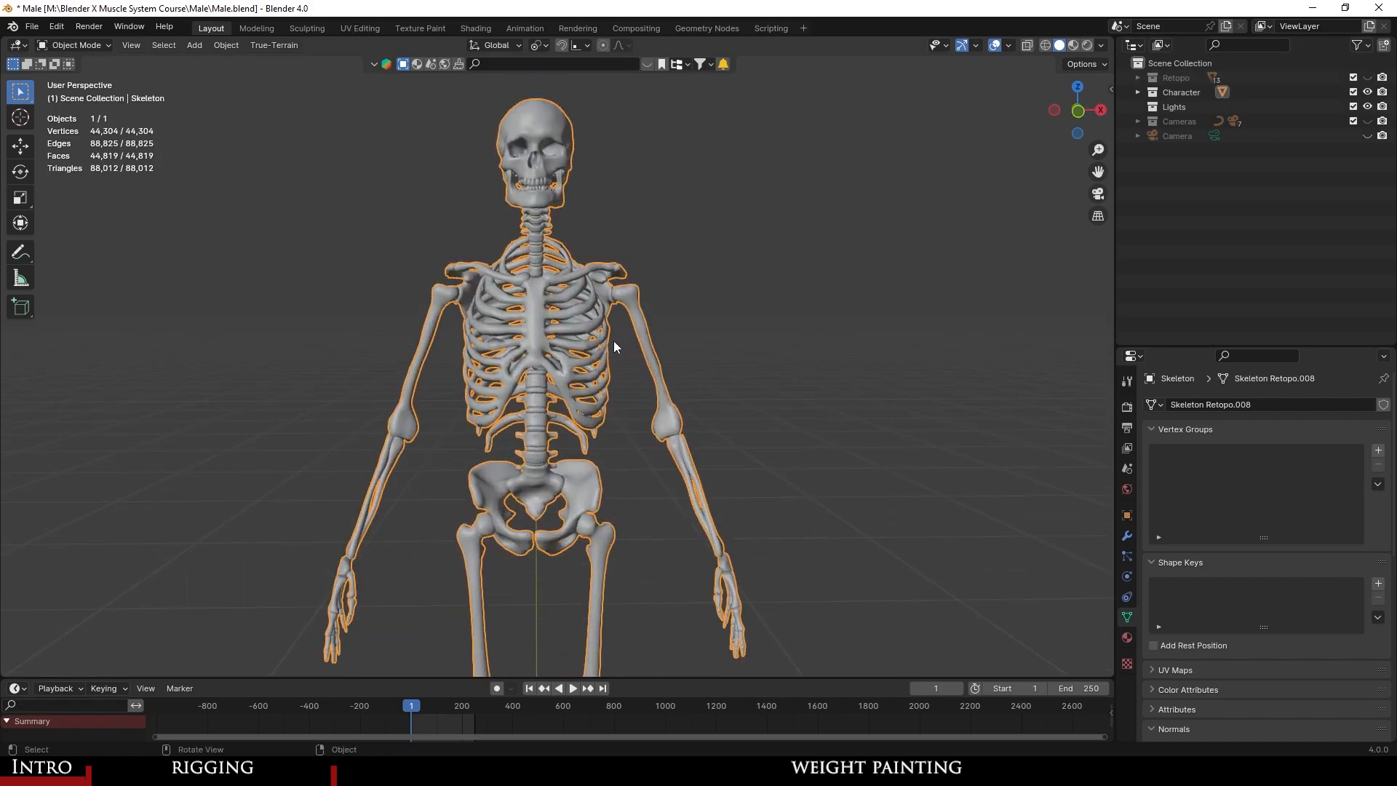
scroll(613, 345, "down", 2)
Load the selected skeleton into Auto-Rig Pro's Smart marker setup from its Rig tools.
key("n")
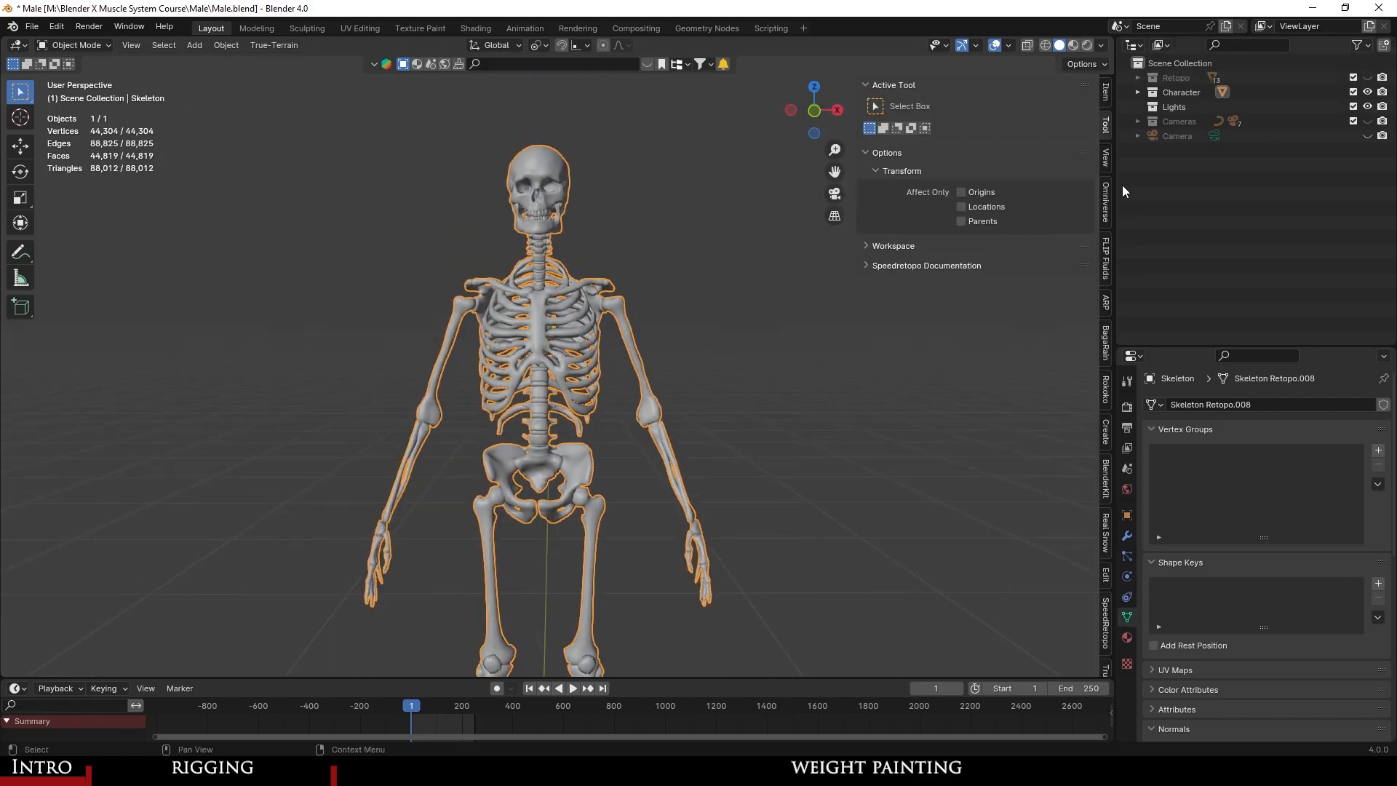
left_click(1105, 303)
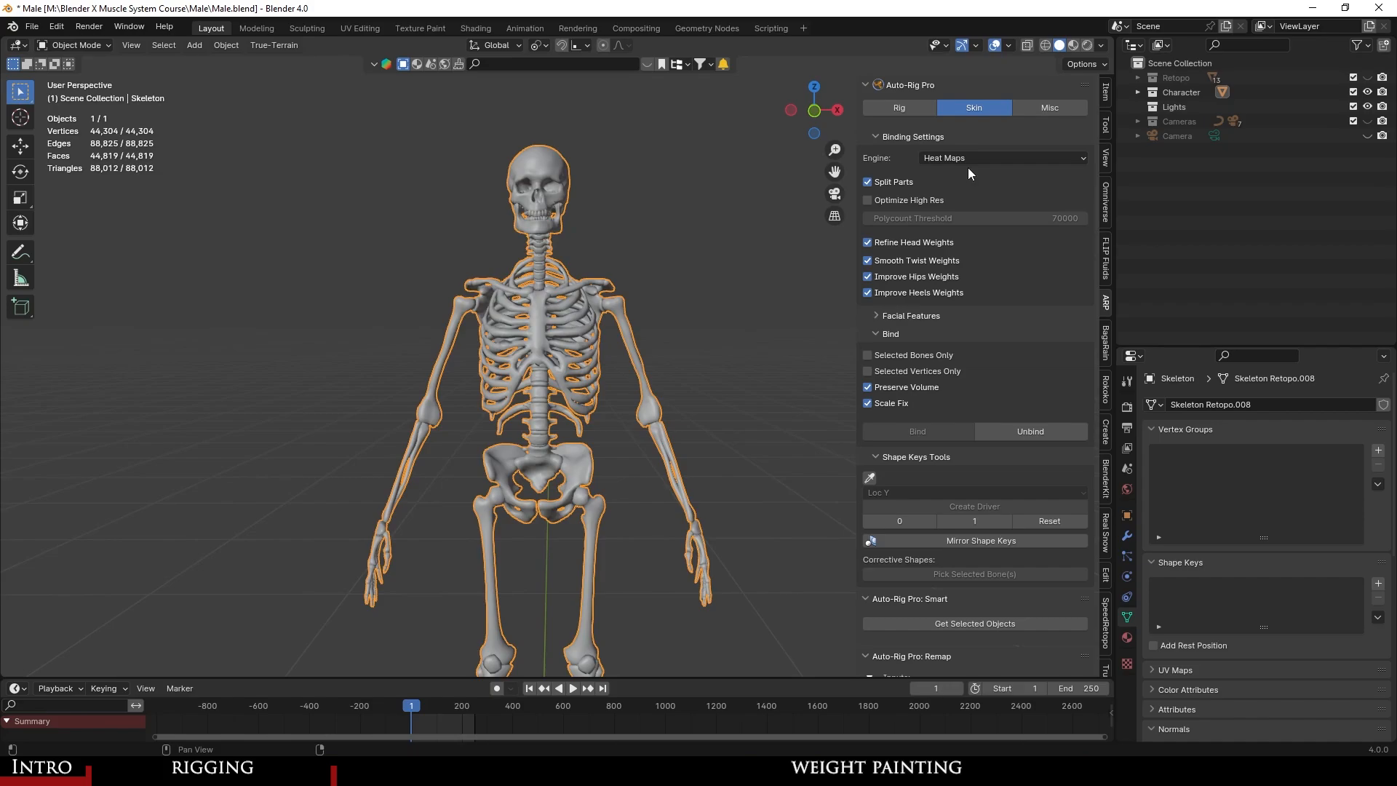
left_click(899, 108)
scroll(623, 360, "up", 3)
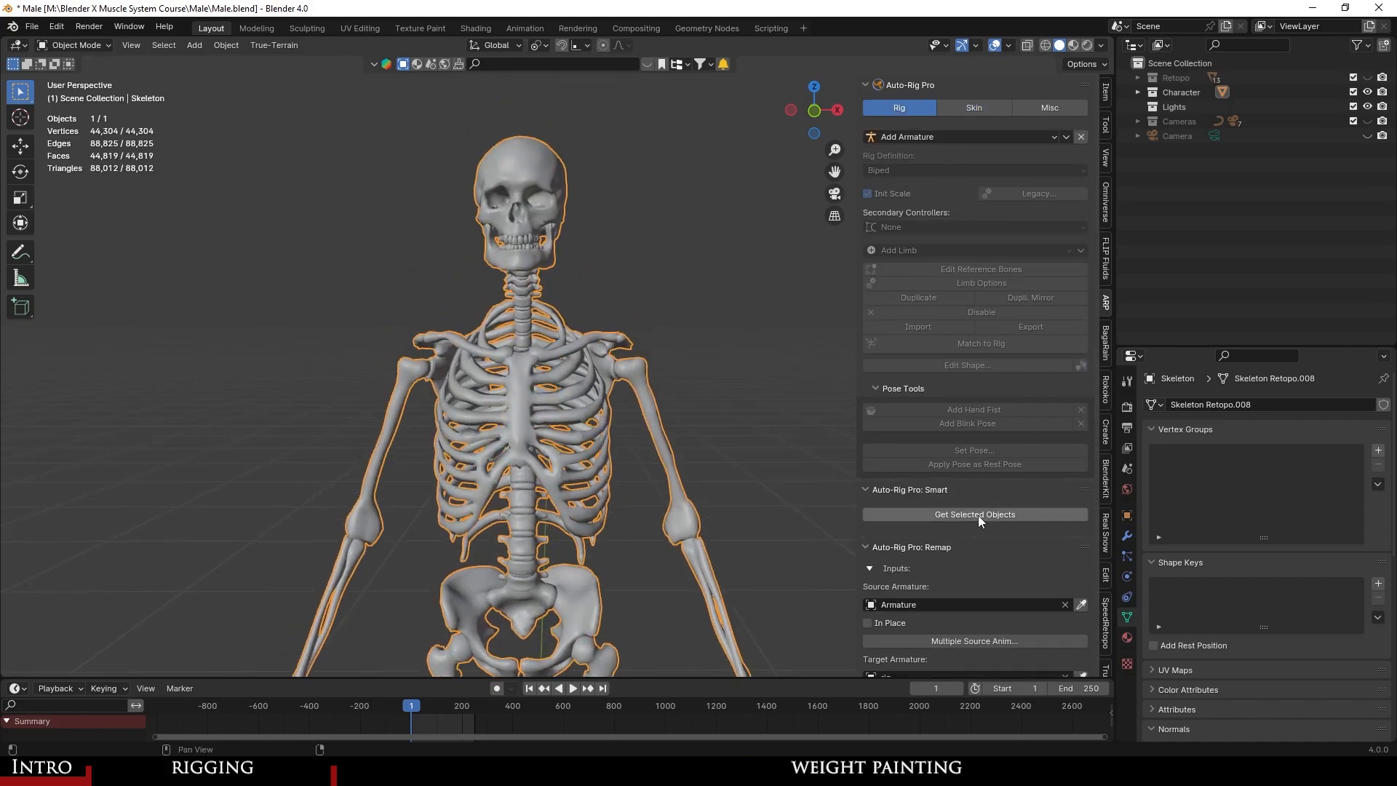
left_click(979, 515)
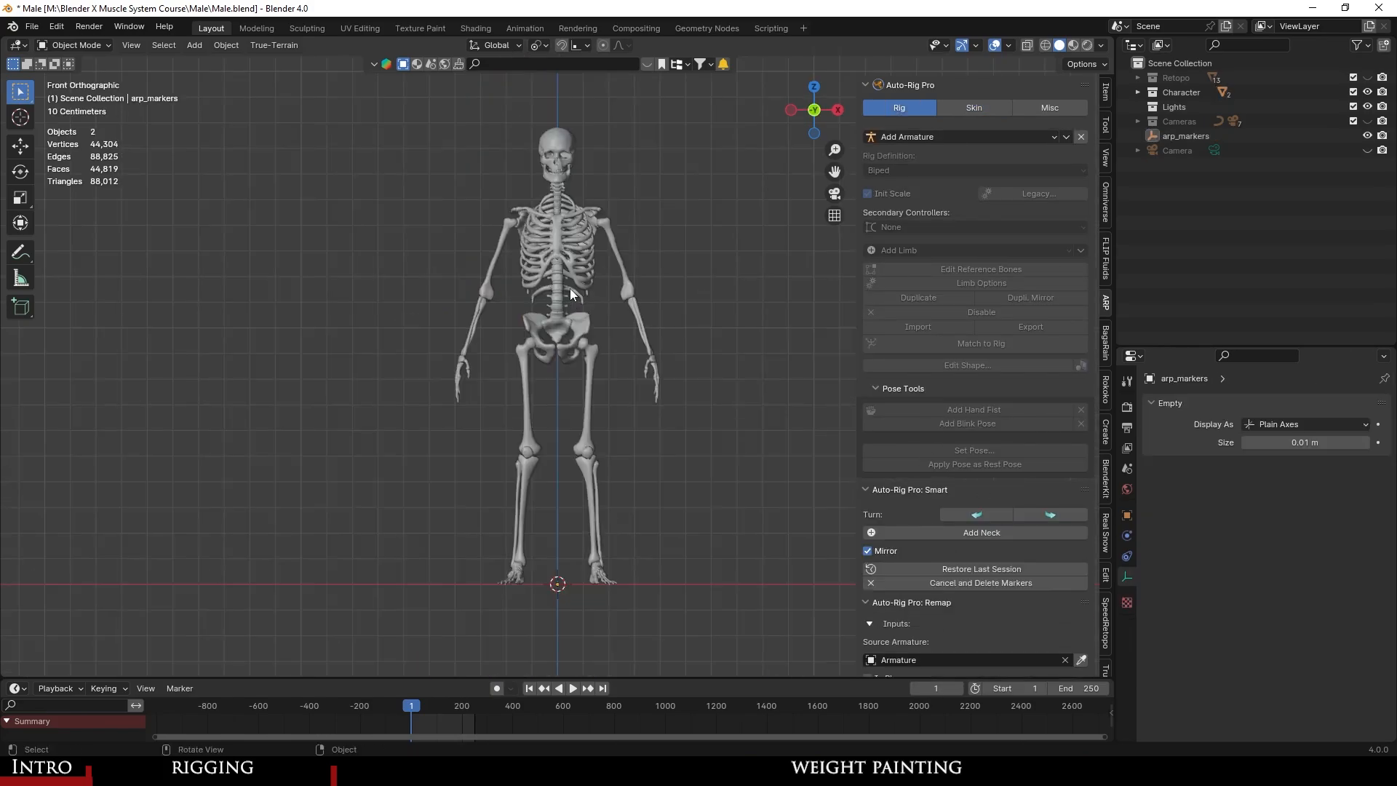
Place the Smart neck marker on the upper neck vertebrae and the chin marker on the lower jaw.
scroll(603, 278, "up", 3)
middle_click_drag(544, 149, 561, 374, "shift")
scroll(539, 401, "up", 5)
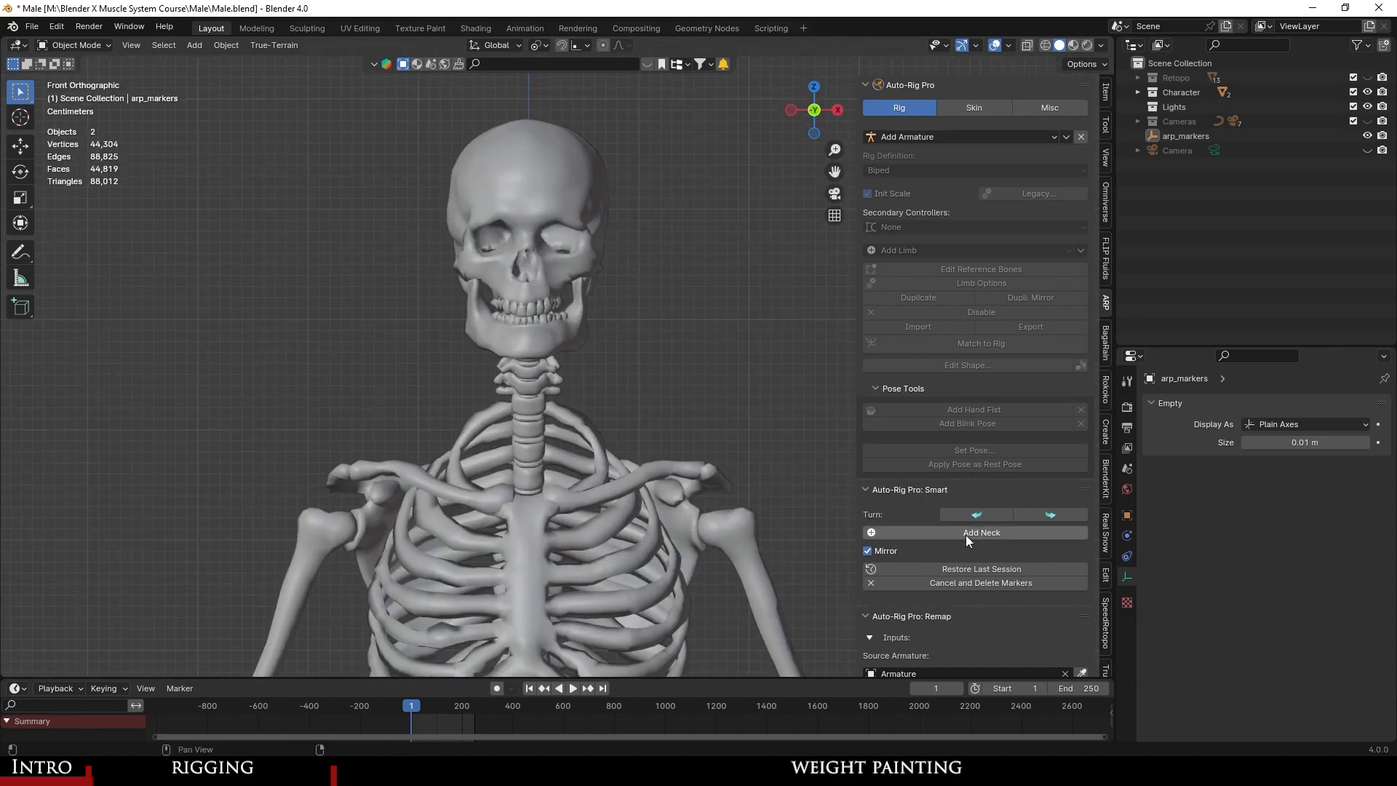
left_click(966, 533)
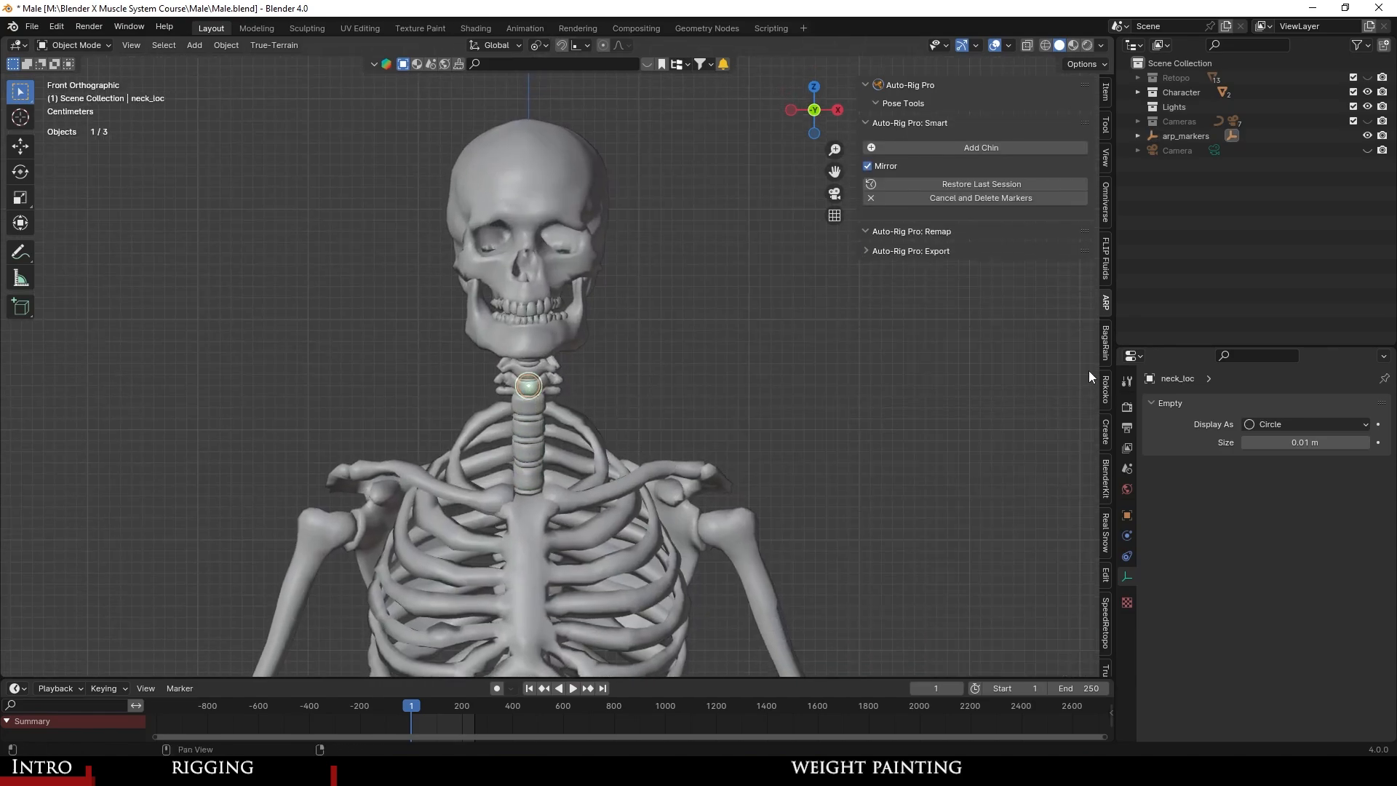
left_click(958, 149)
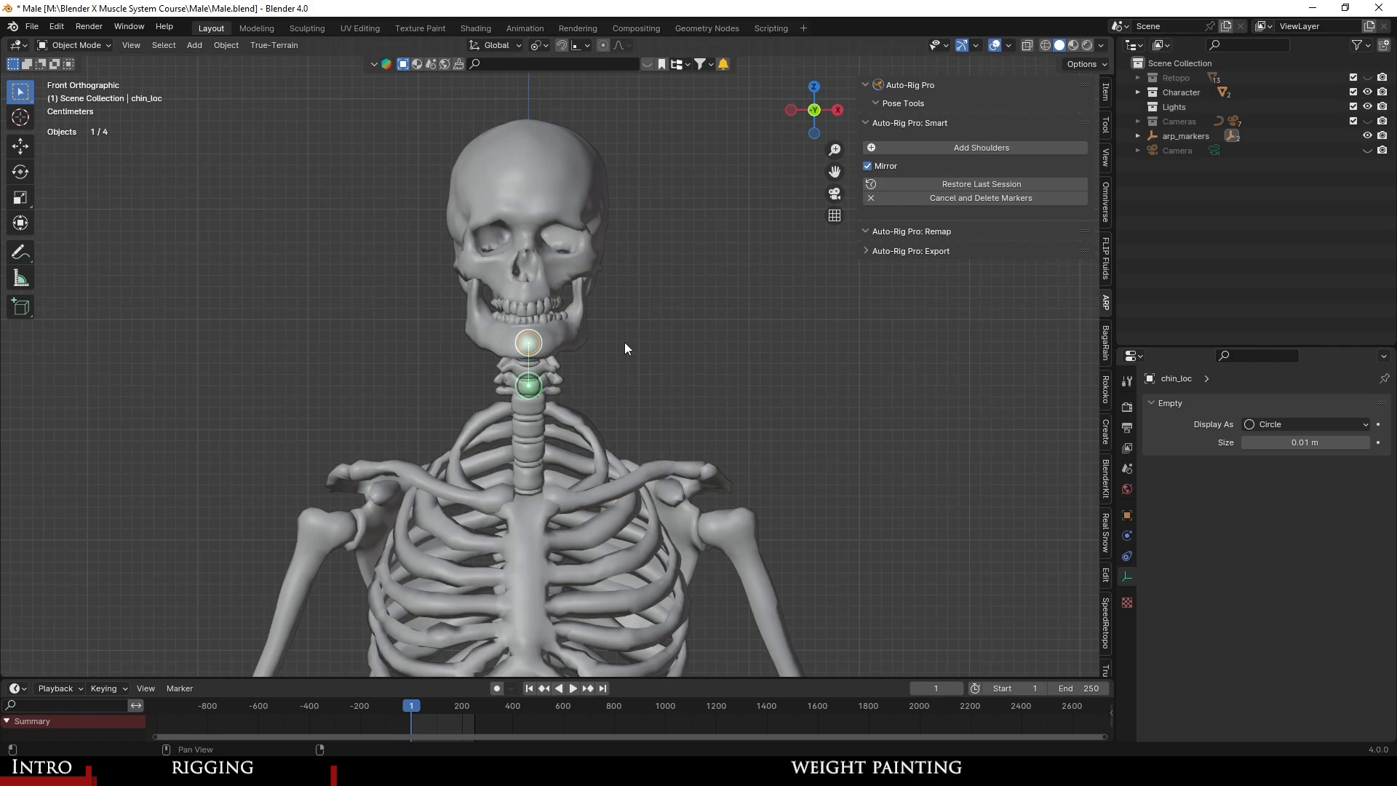
Place the mirrored shoulder markers on the upper-arm joints and the hand markers on the wrists.
scroll(624, 343, "down", 5)
middle_click_drag(695, 584, 675, 383, "shift")
scroll(679, 423, "up", 2)
middle_click_drag(510, 266, 516, 322, "shift")
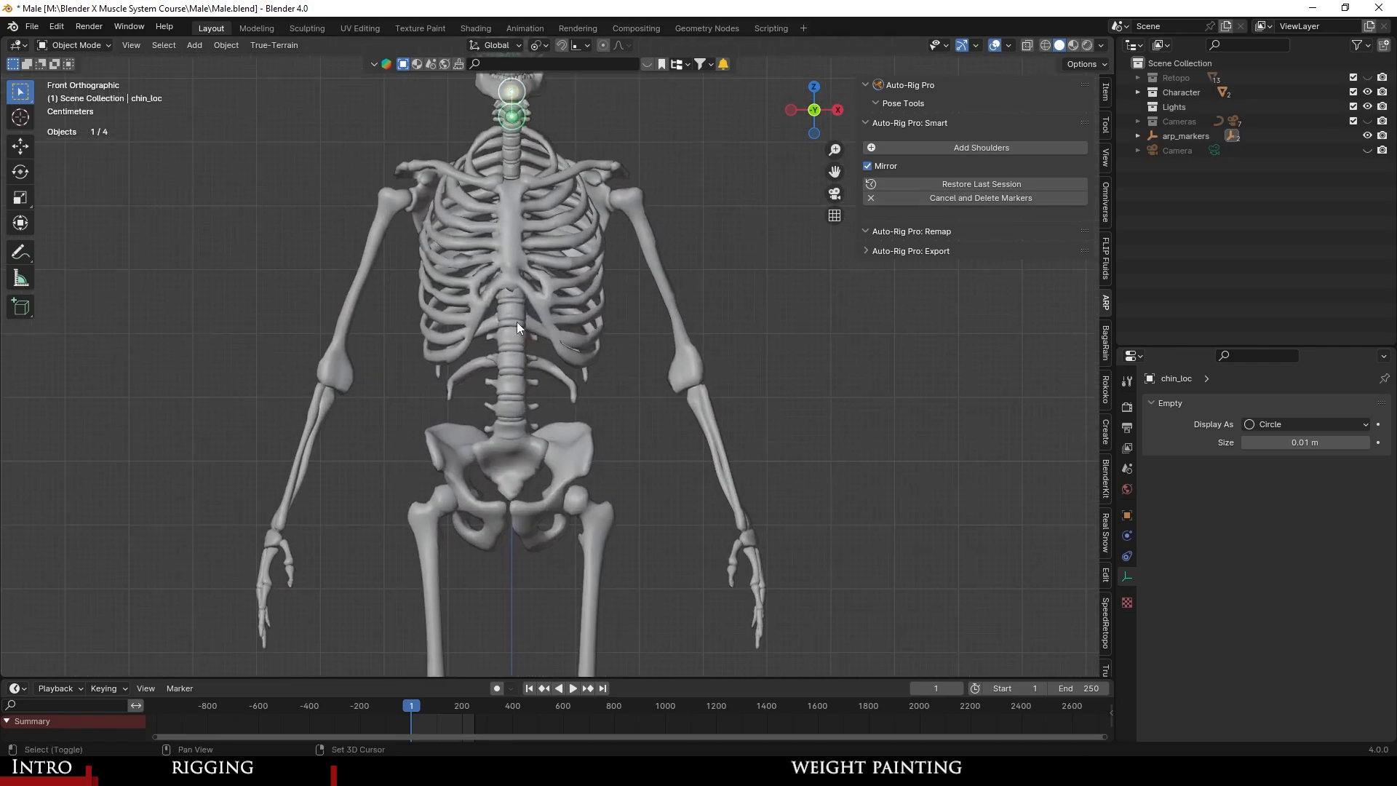
left_click(952, 150)
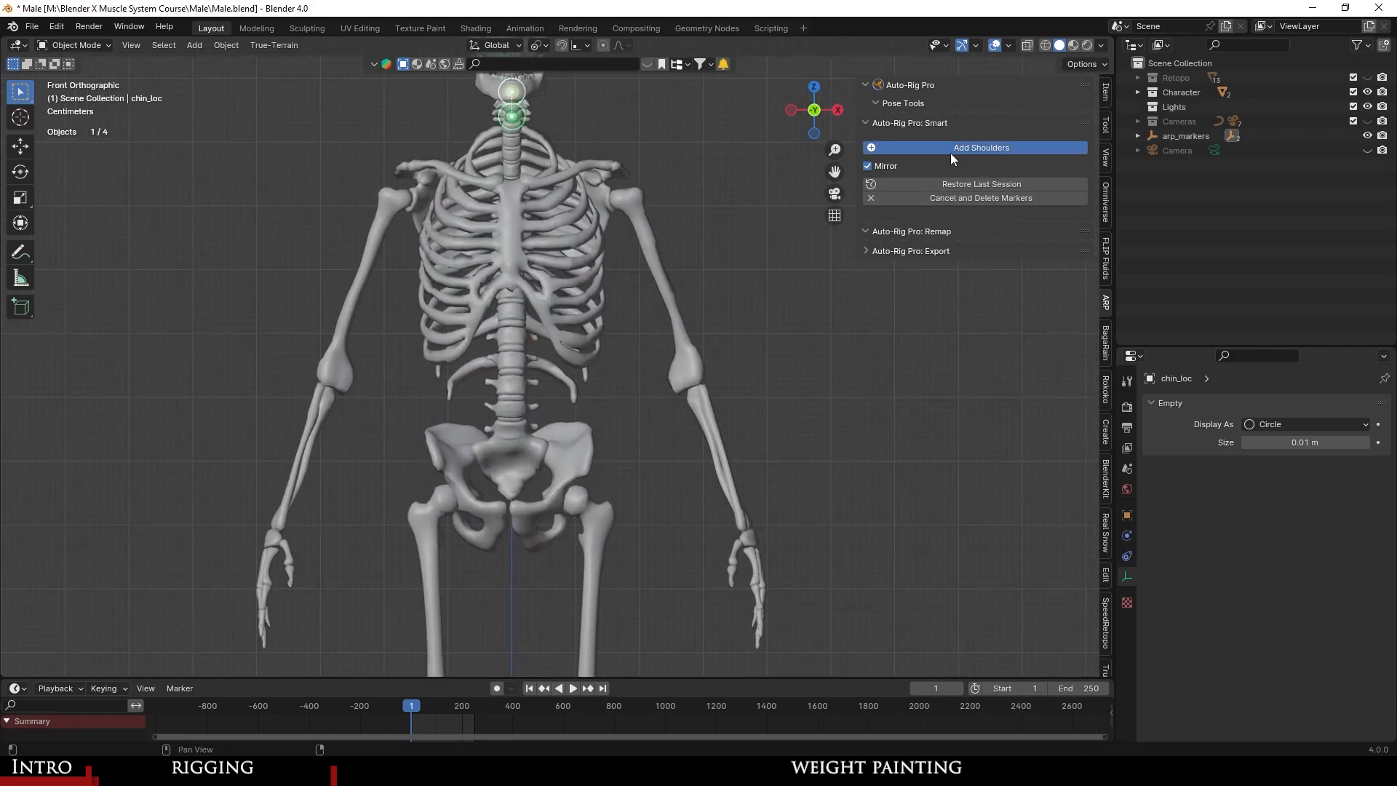
left_click(633, 202)
left_click(1003, 150)
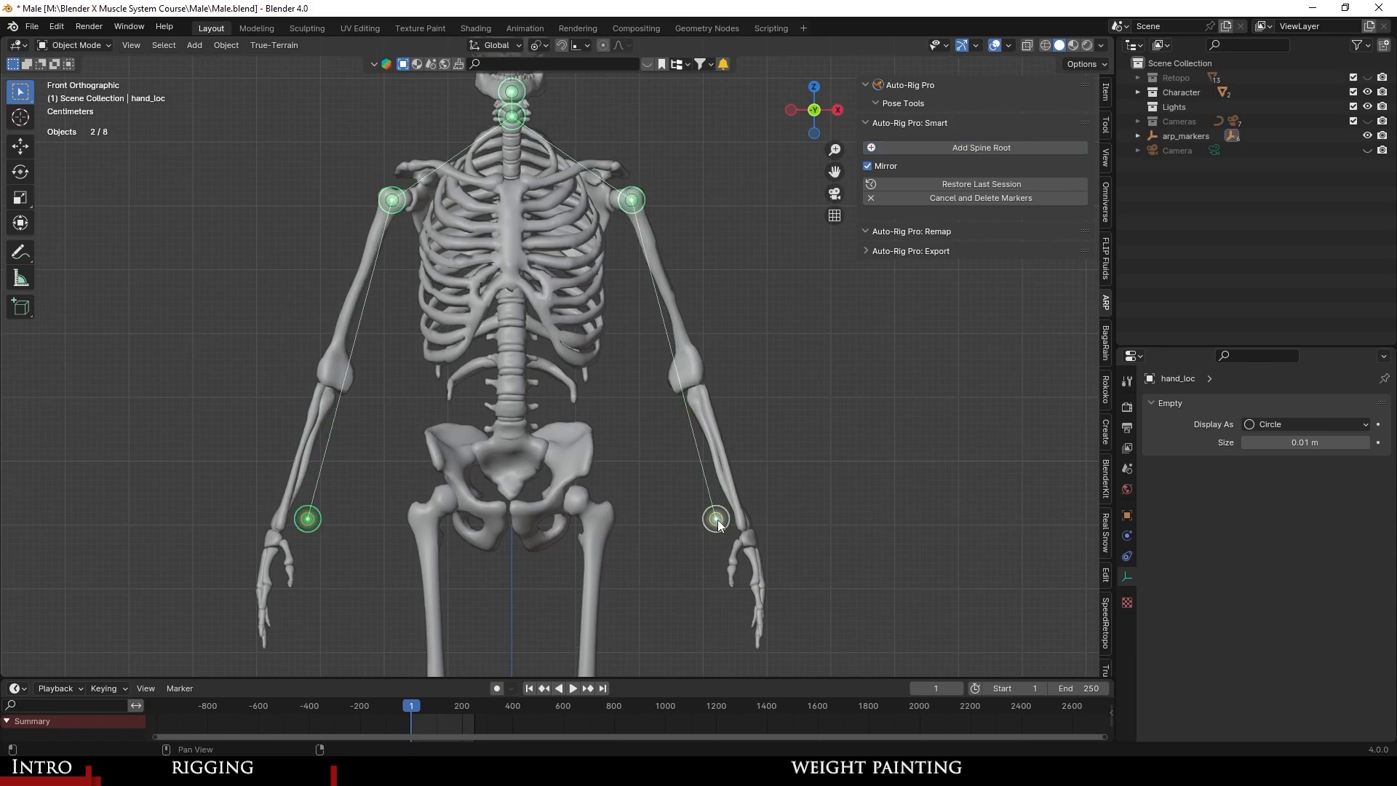
left_click(748, 532)
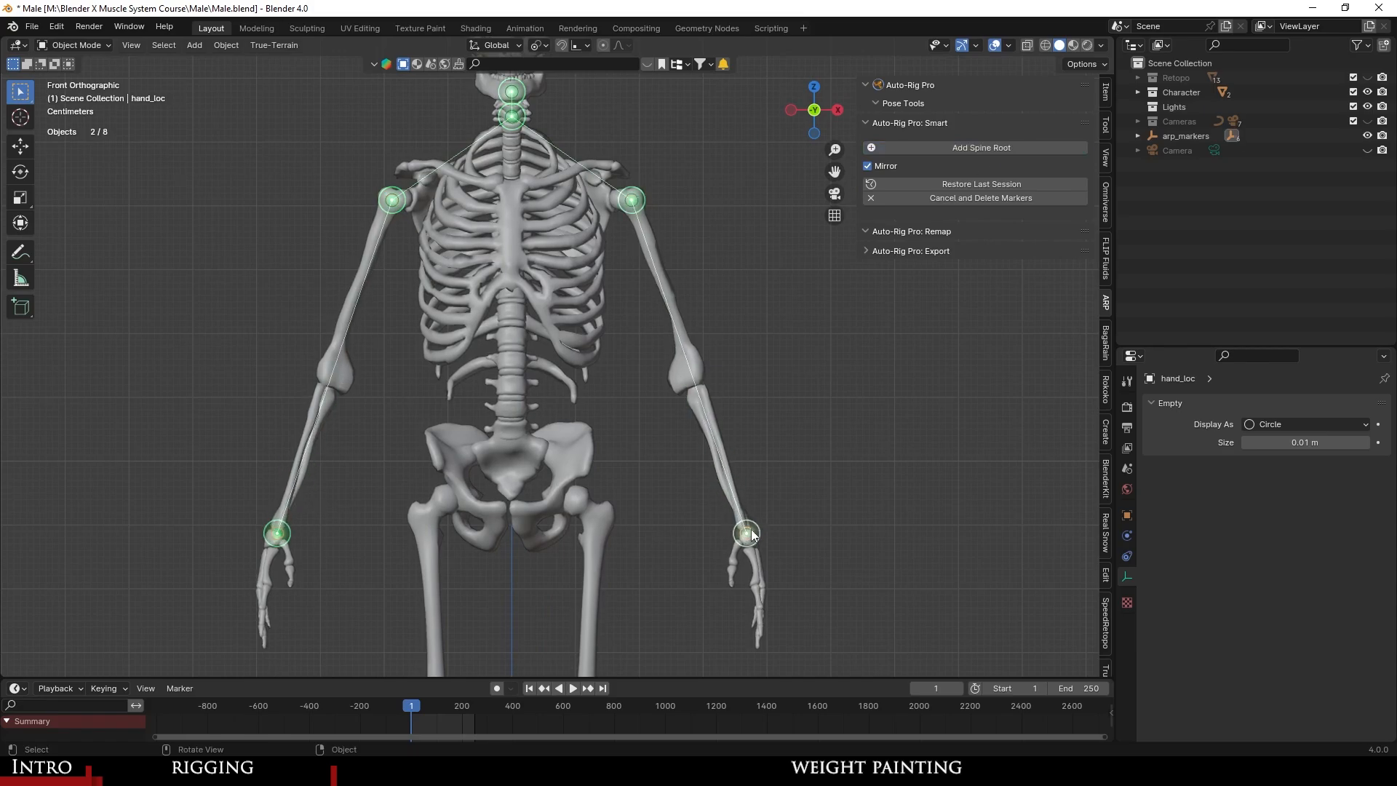
Place the spine root marker at the centre of the pelvis and the mirrored ankle markers on the ankles.
scroll(710, 375, "down", 6)
scroll(710, 374, "up", 4)
left_click(945, 150)
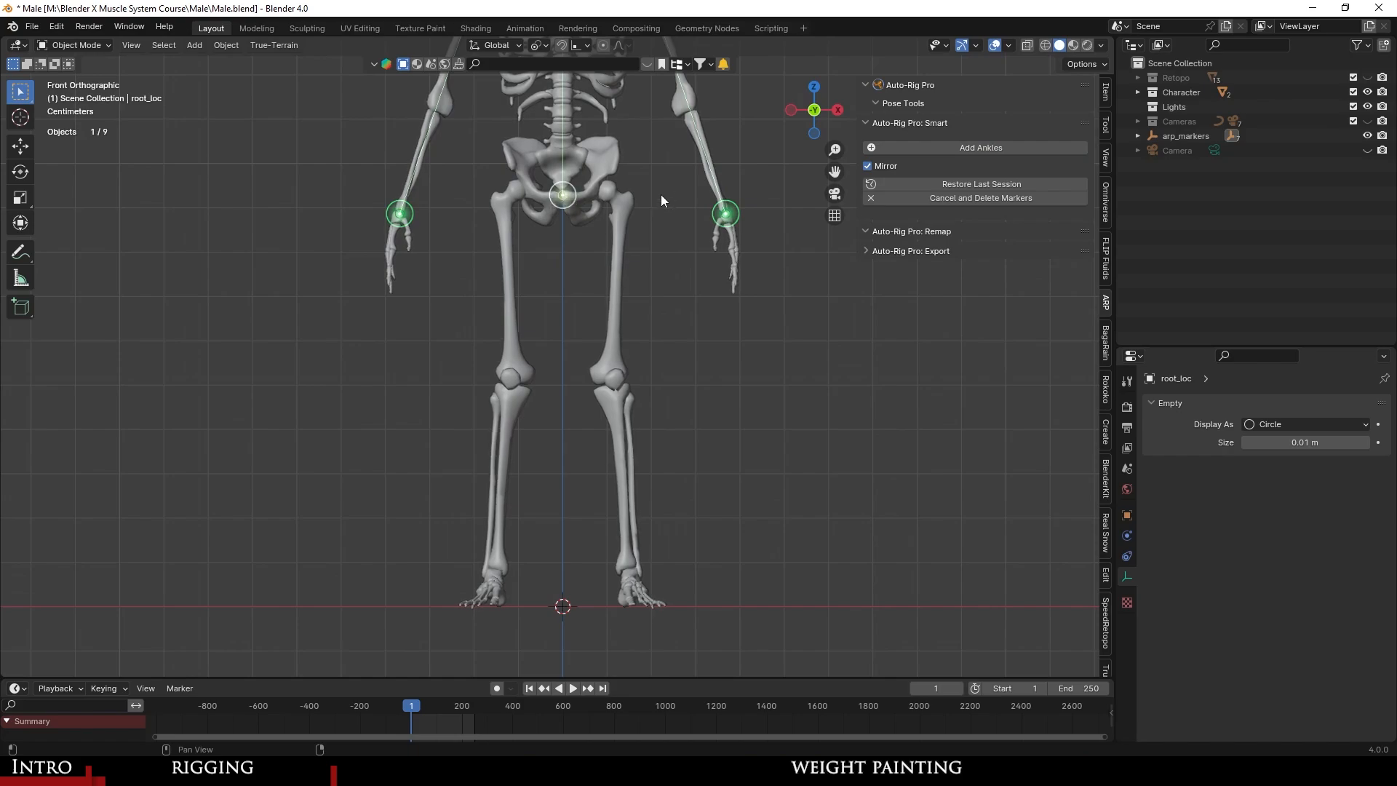
left_click(983, 148)
left_click(632, 572)
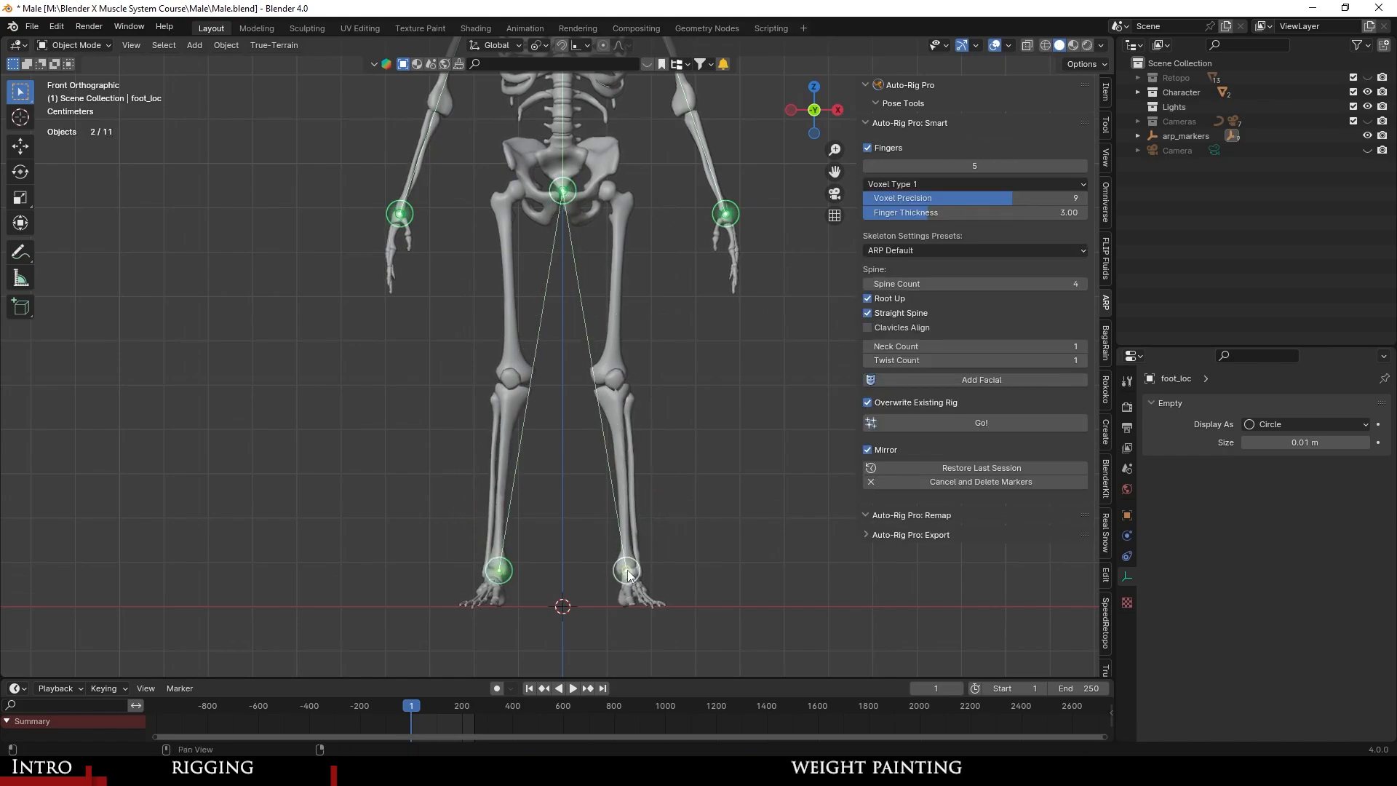
scroll(591, 503, "down", 2)
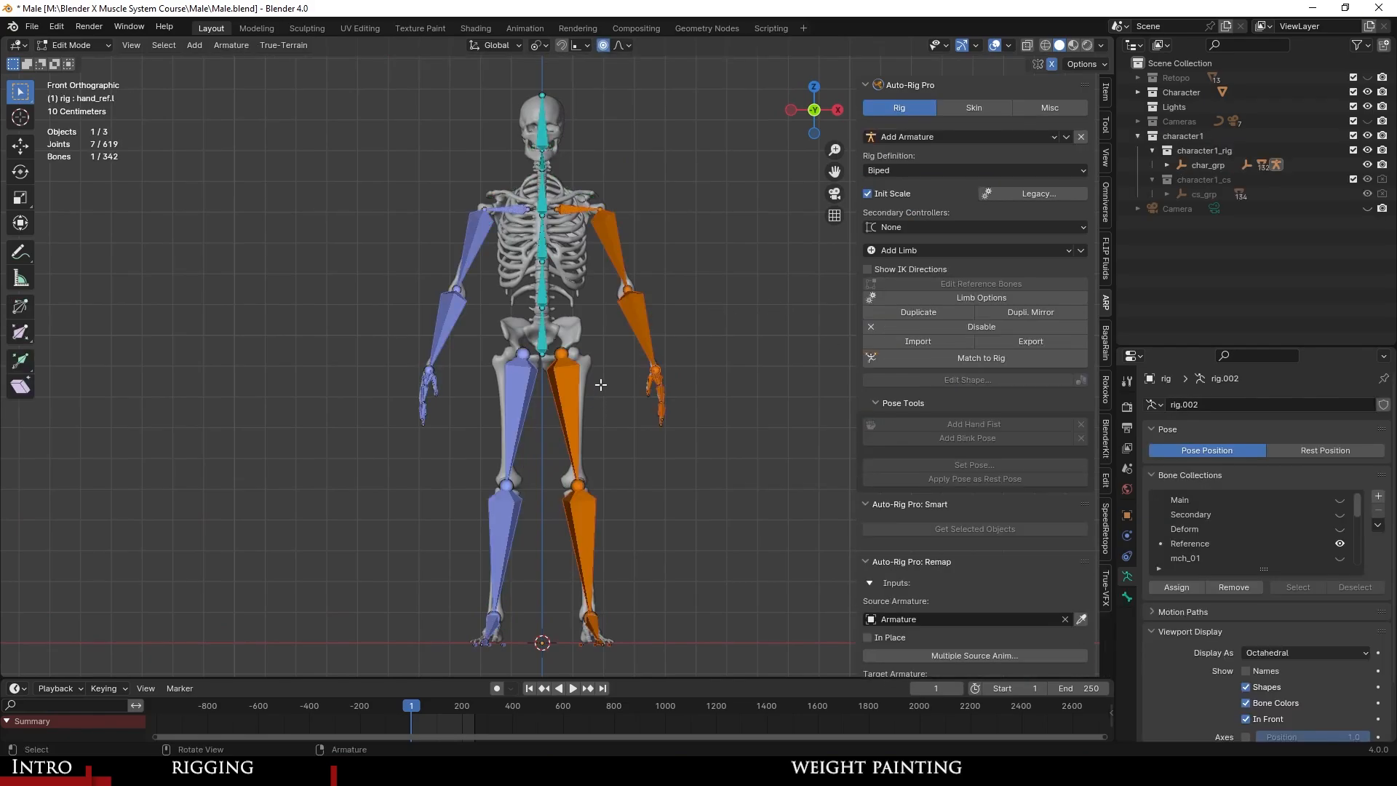
Examine how the generated reference bones line up with the skeleton around the pelvis and thighs.
scroll(600, 384, "up", 4)
scroll(601, 393, "down", 6)
scroll(601, 393, "up", 5)
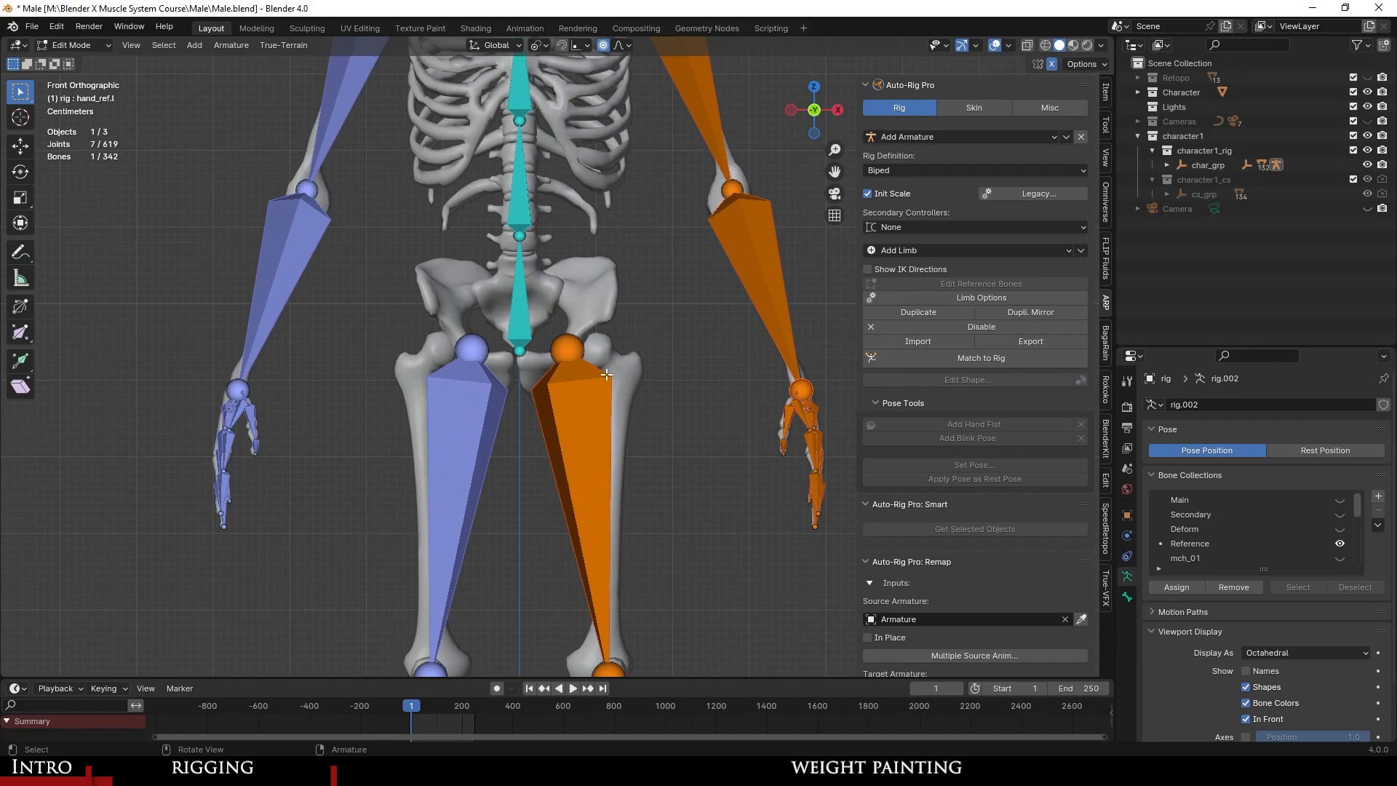
scroll(604, 397, "down", 6)
scroll(632, 412, "up", 3)
middle_click_drag(632, 413, 692, 473)
middle_click_drag(691, 473, 640, 374, "shift")
scroll(671, 408, "up", 4)
scroll(614, 327, "up", 3)
scroll(624, 332, "down", 1)
scroll(623, 334, "up", 1)
Move the top joint of the left thigh reference bone outward along X onto the hip joint in front view.
left_click(639, 374)
key("KP_1")
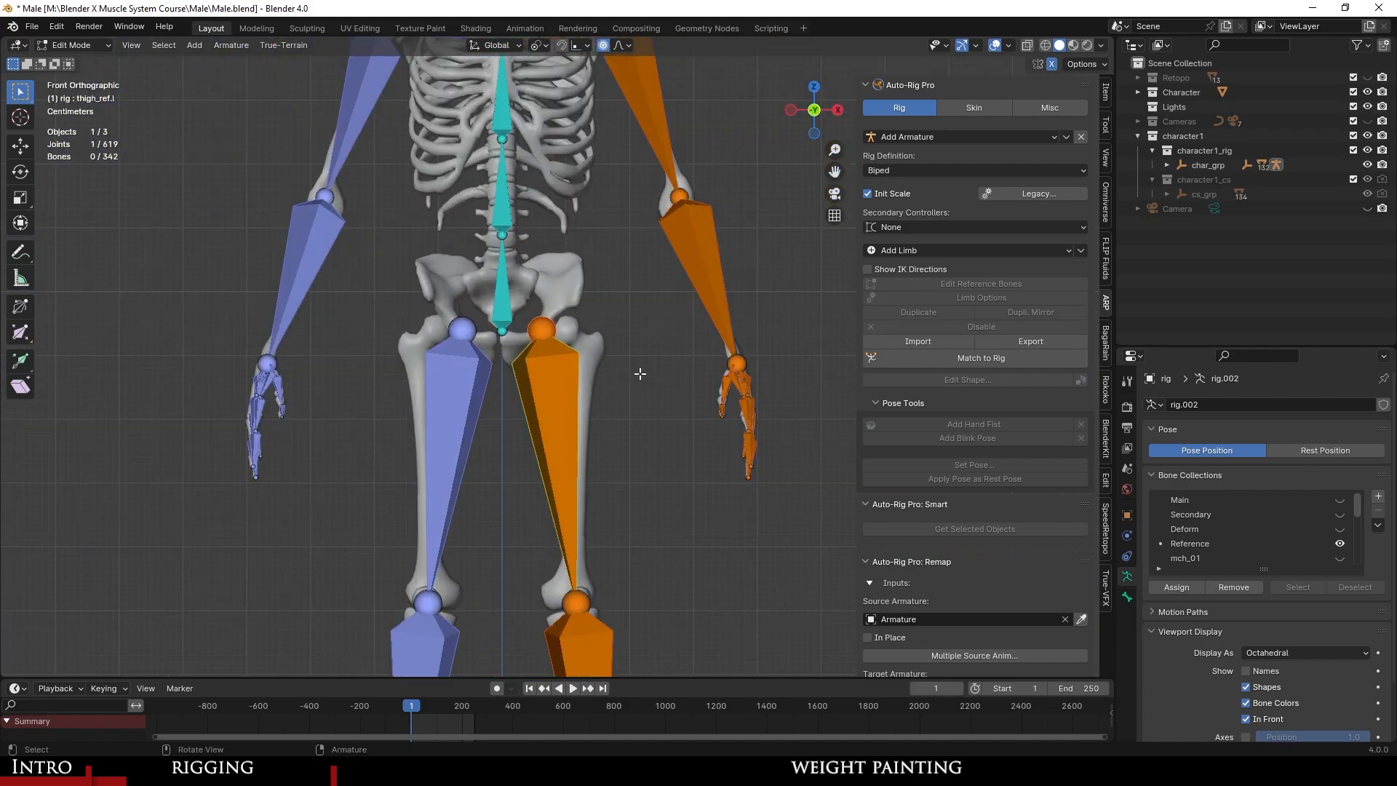
key("g")
key("z")
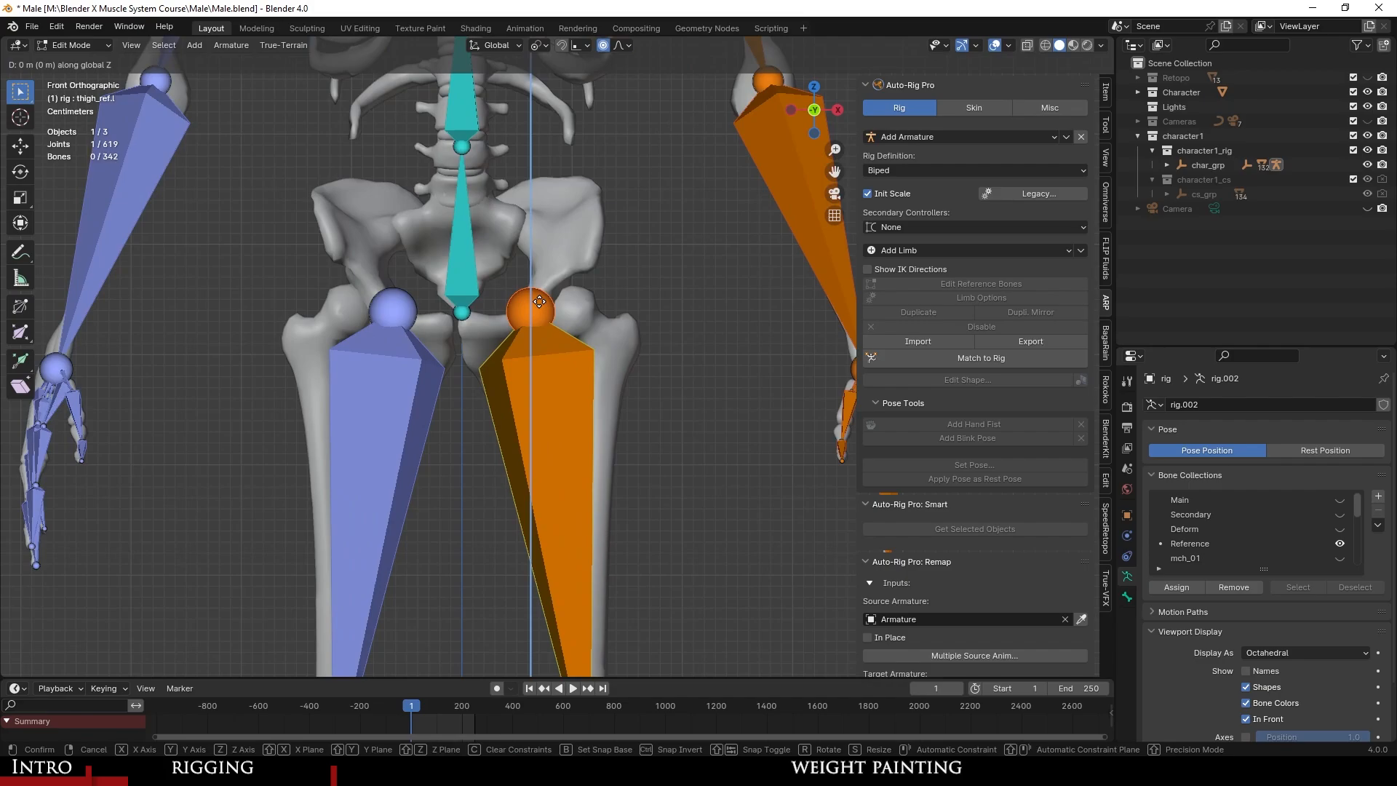
key("x")
left_click(578, 307)
Move the left thigh's top joint about -0.024 m along Y to align it with the hip joint in depth.
scroll(644, 395, "down", 3)
middle_click_drag(644, 395, 711, 462)
scroll(503, 449, "up", 4)
key("g")
key("y")
left_click(704, 461)
Examine the left hand's reference bones against the finger bones, selecting individual pinky and thumb bones.
scroll(711, 461, "down", 3)
middle_click_drag(624, 244, 627, 520, "shift")
scroll(634, 468, "up", 3)
mouse_move(634, 468)
middle_mouse_down()
mouse_move(543, 455)
mouse_move(631, 470)
middle_mouse_up()
scroll(626, 474, "down", 3)
middle_click_drag(625, 561, 483, 400, "shift")
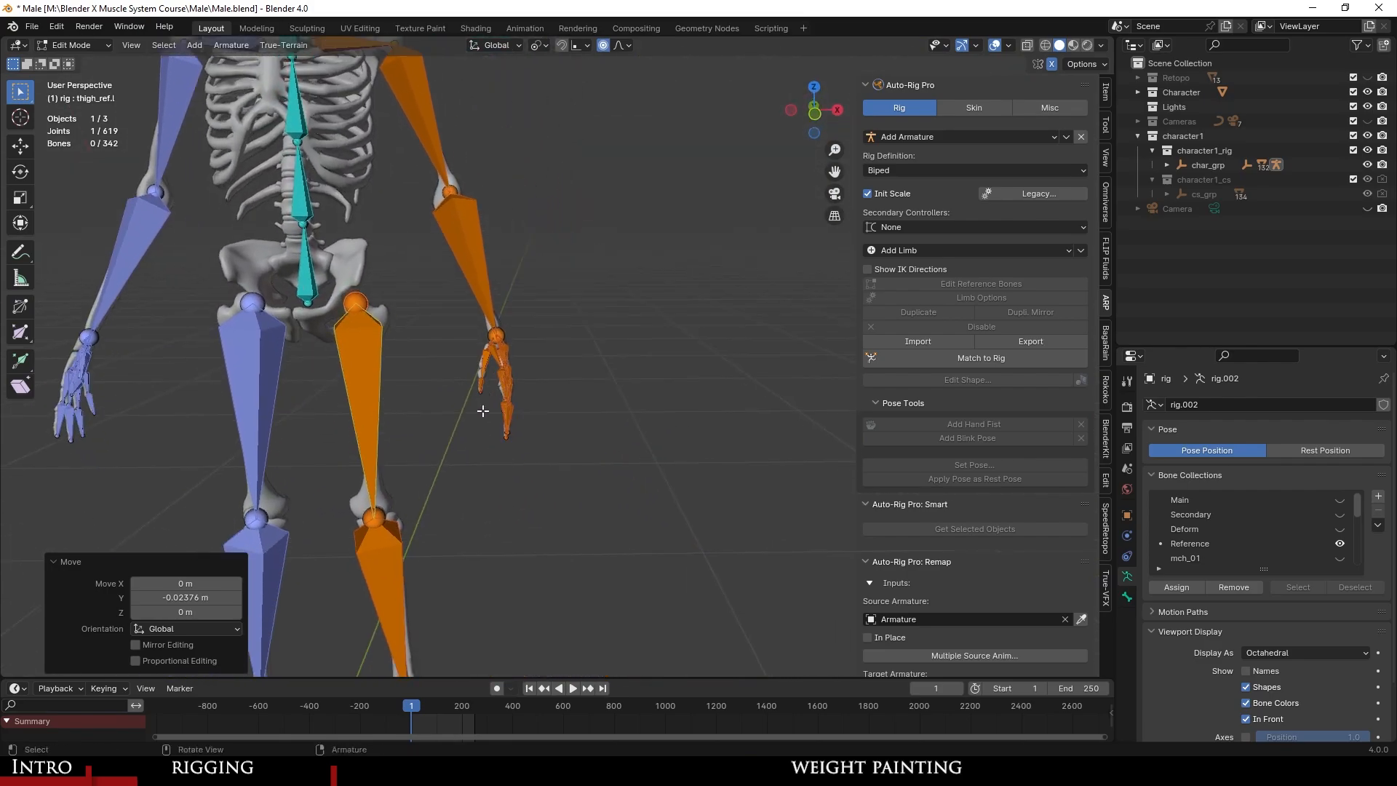
scroll(680, 408, "up", 6)
scroll(688, 399, "up", 2)
middle_click_drag(688, 400, 611, 464, "shift")
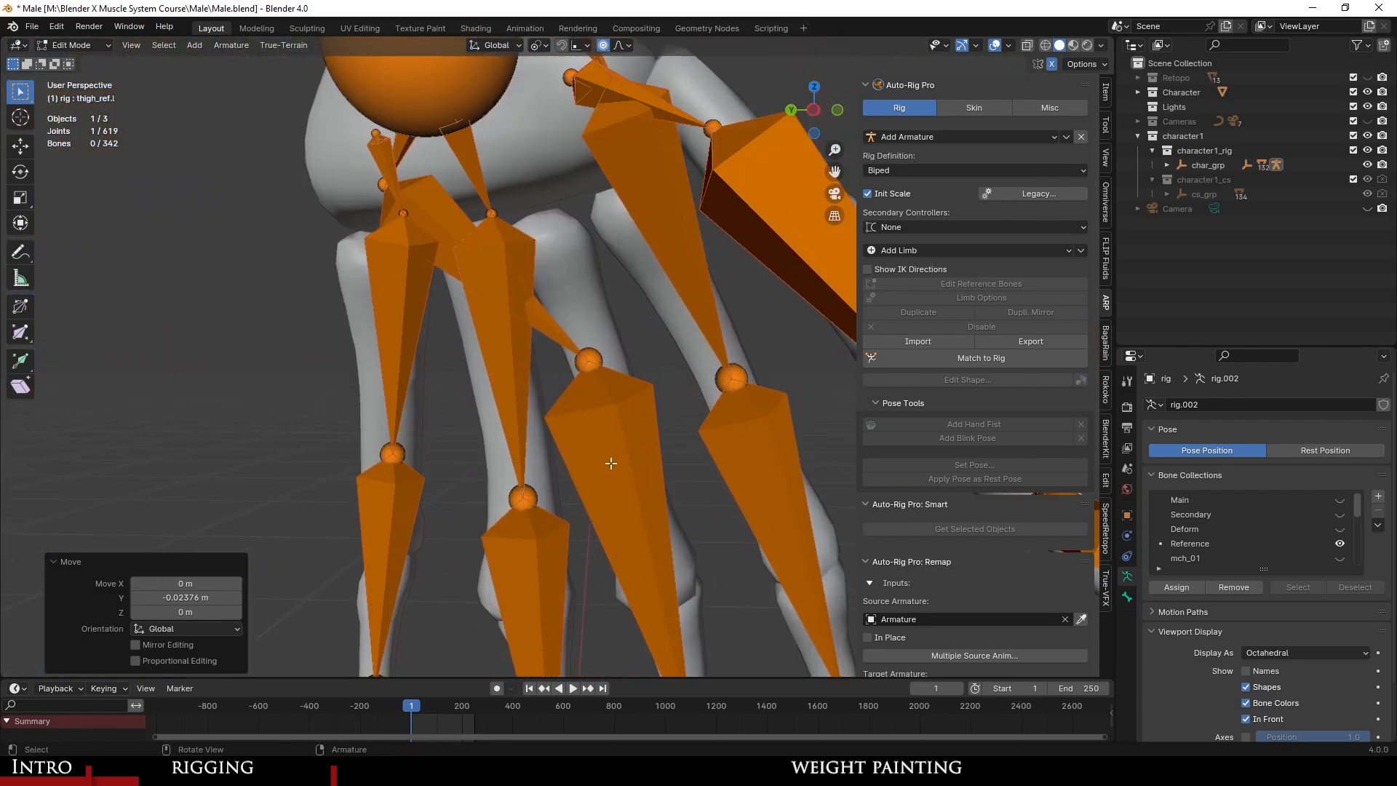
left_click(592, 435)
scroll(600, 423, "down", 4)
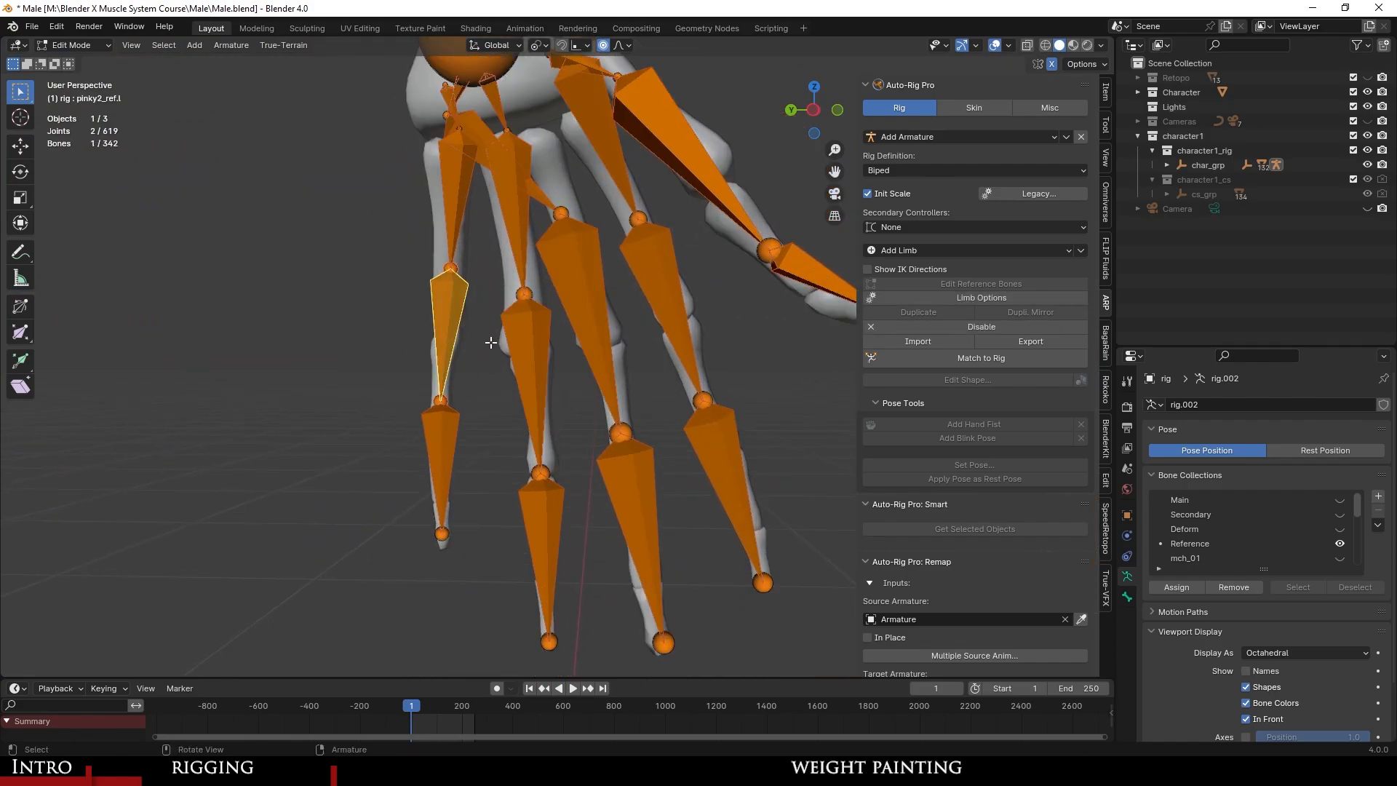
middle_click_drag(611, 363, 655, 420, "shift")
left_click(778, 281)
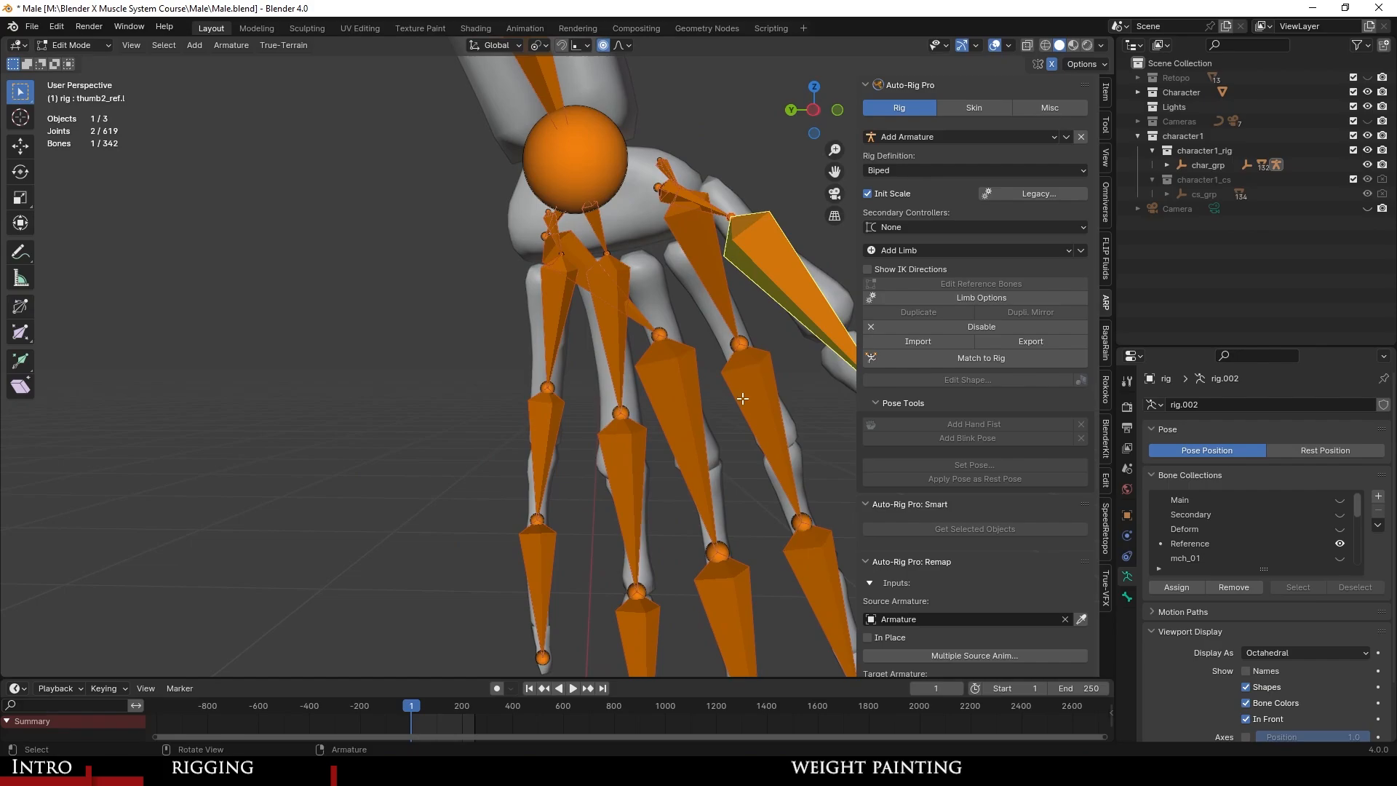
Move the joint between the left thumb's second and last reference bones toward the thumb's outer knuckle.
middle_click_drag(742, 399, 393, 393)
scroll(393, 393, "up", 4)
middle_click_drag(393, 393, 630, 404, "shift")
middle_click_drag(630, 404, 543, 285)
left_click(489, 263)
key("g")
left_click(487, 321)
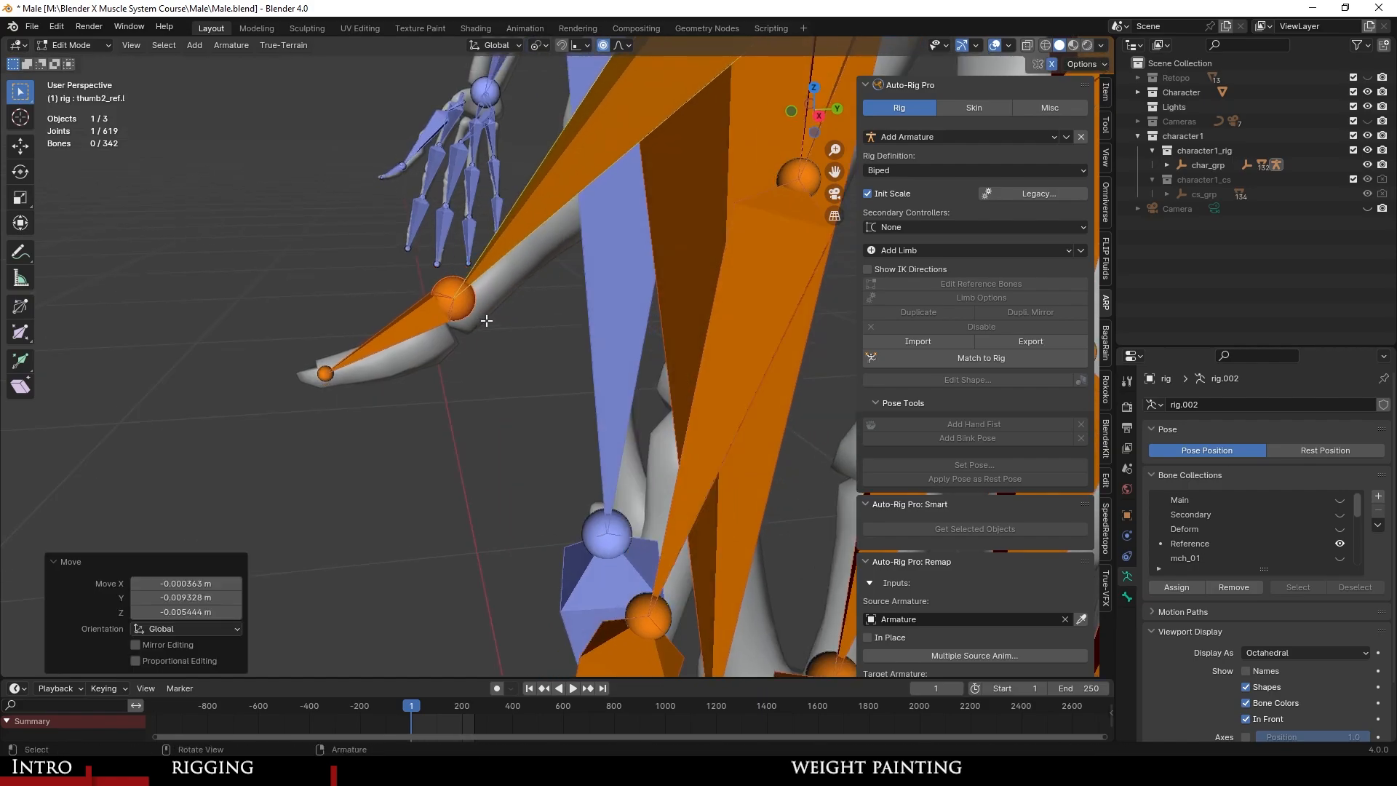
Move the joint between the left thumb's first and second reference bones down to the thumb's middle knuckle.
scroll(487, 321, "down", 2)
middle_click_drag(487, 321, 427, 436, "shift")
left_click(596, 246)
scroll(596, 245, "up", 2)
middle_click_drag(596, 245, 615, 229)
key("g")
left_click(458, 403)
Move the base joint of the left thumb's first reference bone toward the root of the thumb near the wrist.
middle_click_drag(465, 400, 549, 399)
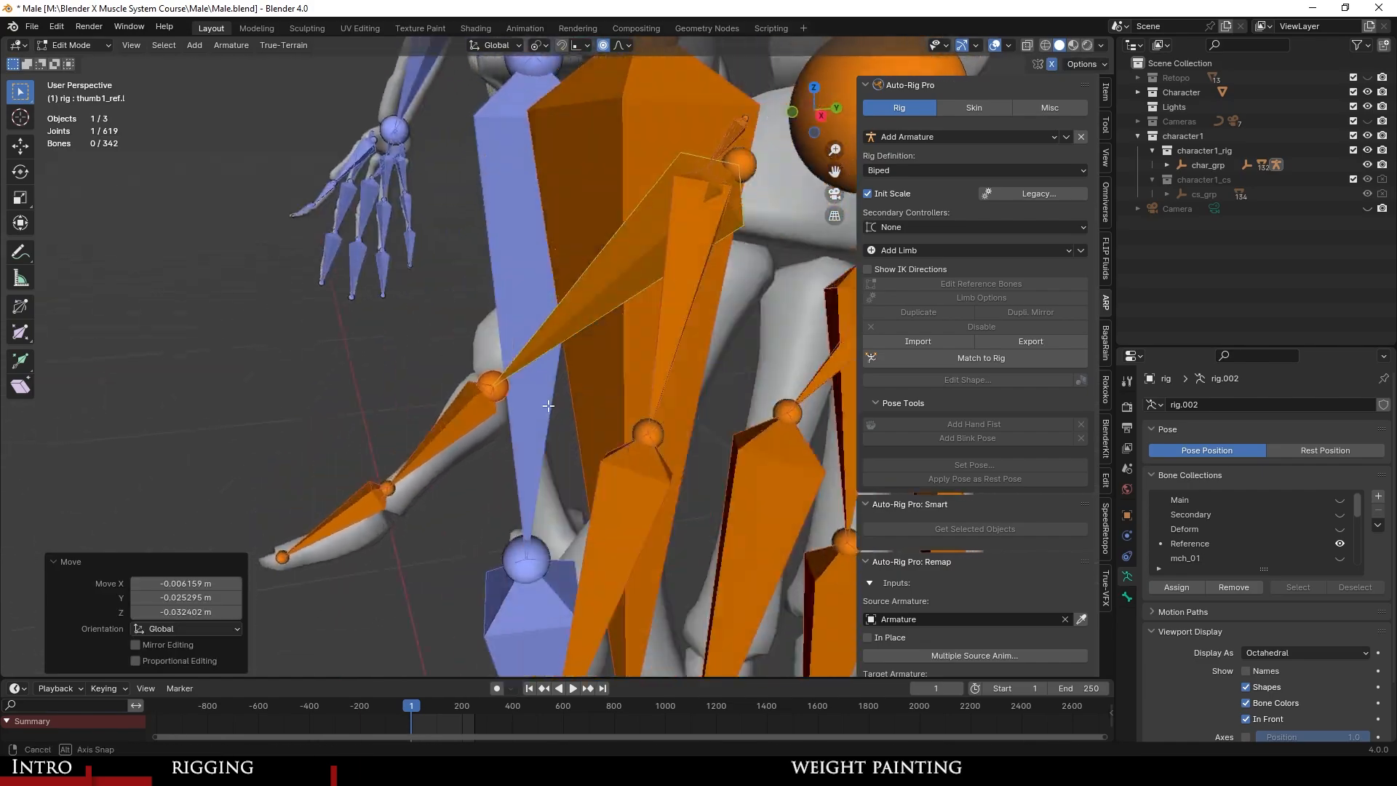
middle_click_drag(386, 401, 442, 412)
middle_click_drag(588, 297, 507, 422, "shift")
scroll(507, 422, "up", 3)
middle_click_drag(585, 275, 567, 321)
key("g")
left_click(570, 302)
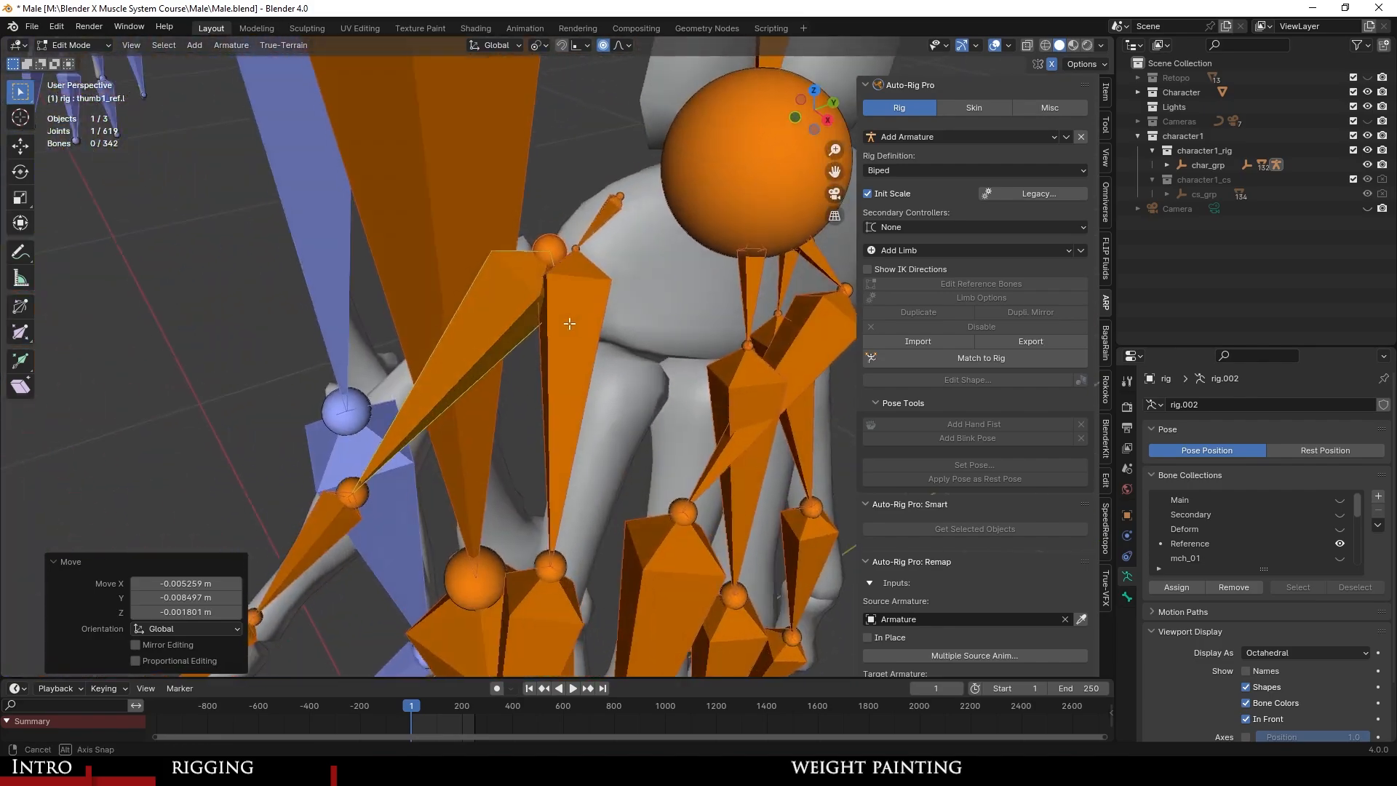
Move the tip joint of the left index finger's last reference bone onto the tip of the finger bone.
scroll(593, 299, "down", 4)
middle_click_drag(650, 342, 507, 361, "shift")
mouse_move(551, 412)
middle_mouse_down()
mouse_move(605, 437)
mouse_move(567, 426)
middle_mouse_up()
middle_click_drag(436, 480, 557, 411, "shift")
scroll(557, 412, "up", 3)
left_click(470, 482)
middle_click_drag(476, 482, 820, 455)
middle_click_drag(583, 466, 652, 495)
scroll(614, 473, "down", 3)
middle_click_drag(688, 502, 618, 431, "shift")
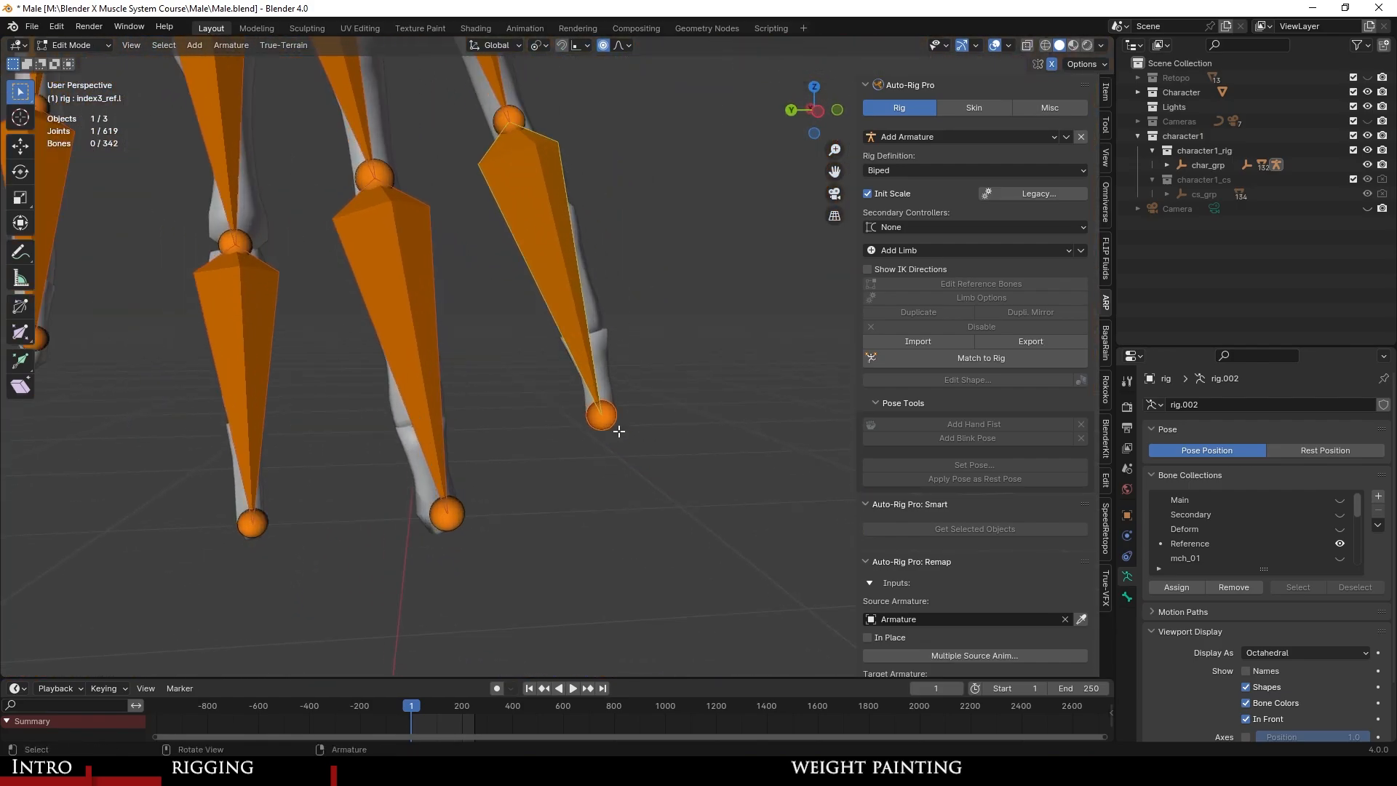
scroll(618, 430, "up", 1)
key("g")
left_click(613, 364)
middle_click_drag(613, 357, 595, 410, "shift")
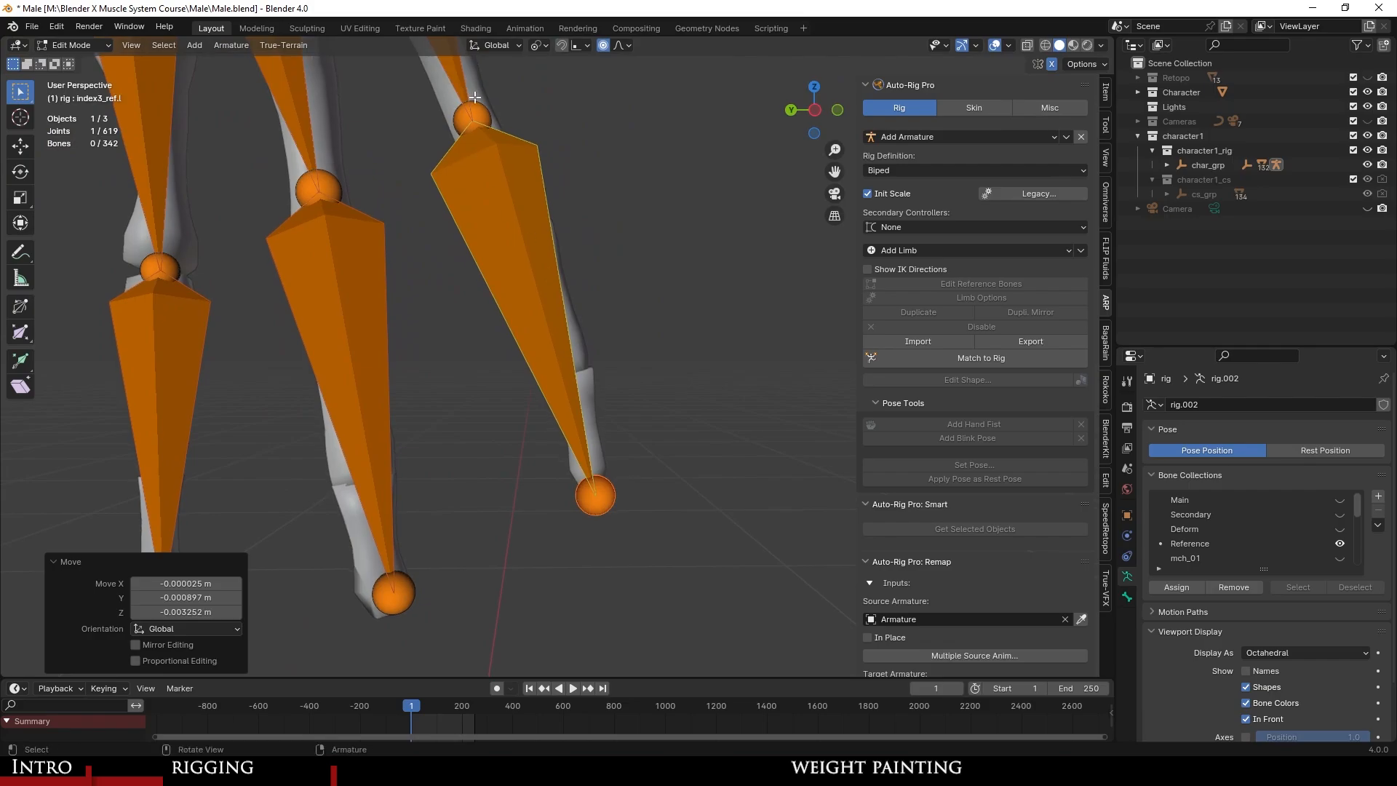
Move the joint between the left index finger's second and last reference bones down to the finger's outer knuckle.
left_click(487, 113)
key("g")
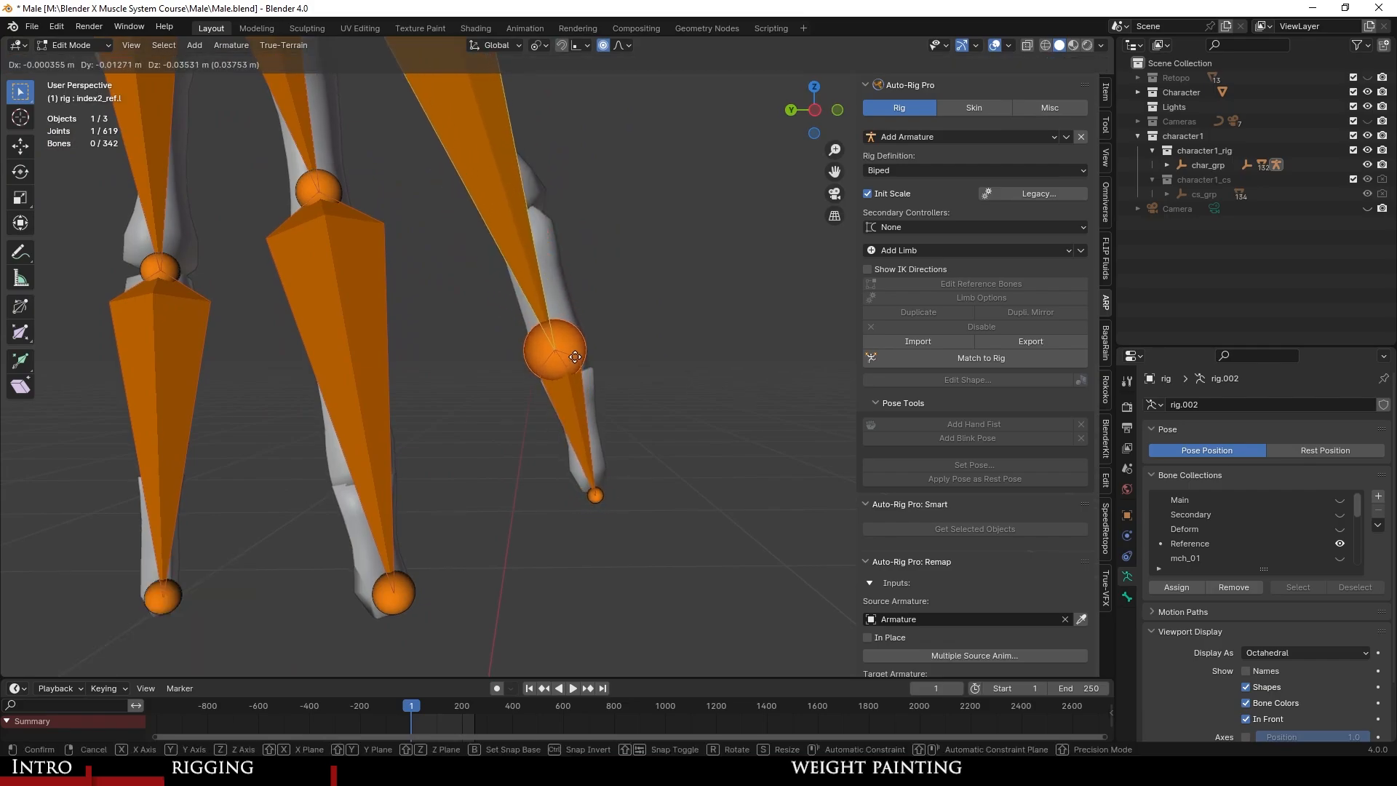
left_click(577, 354)
middle_click_drag(576, 354, 545, 397)
scroll(535, 379, "down", 2)
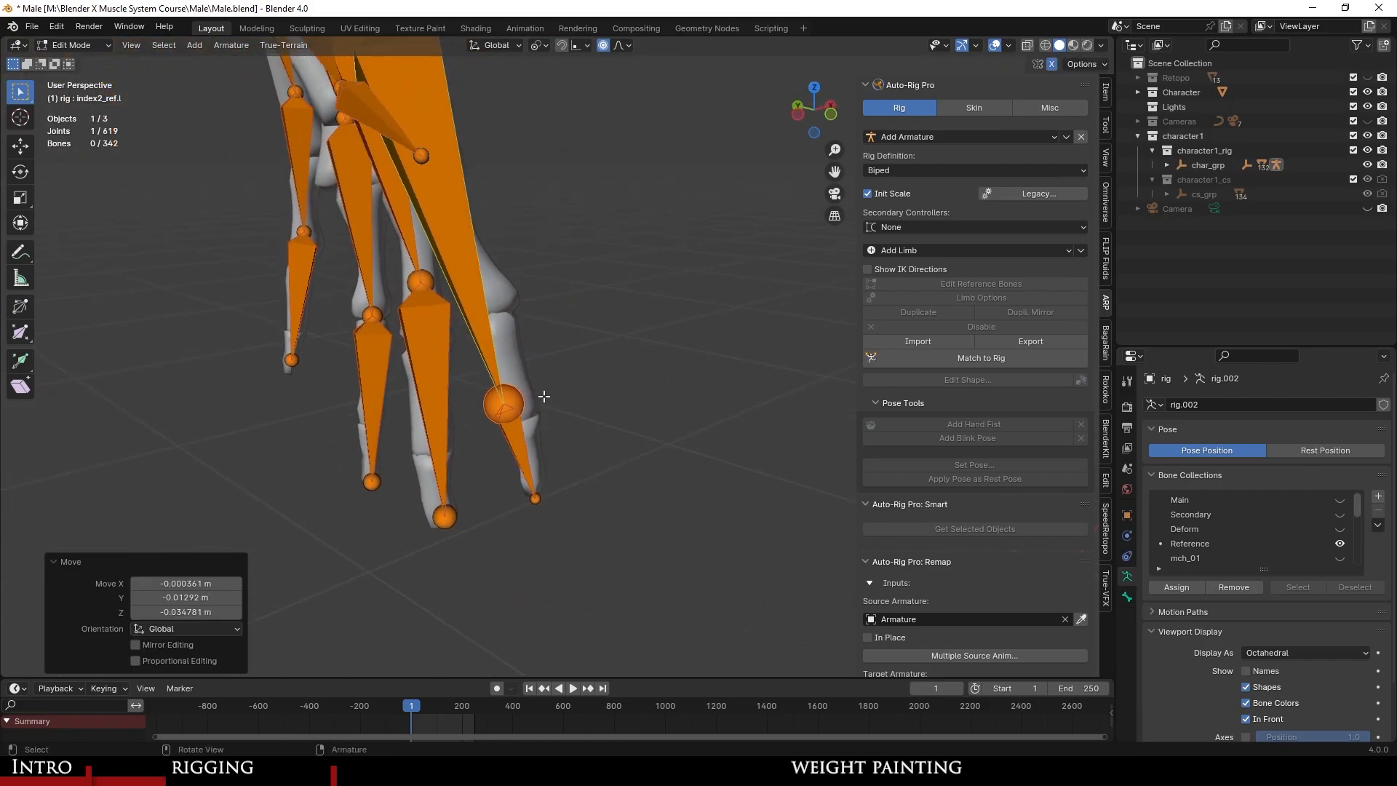
middle_click_drag(523, 291, 462, 191)
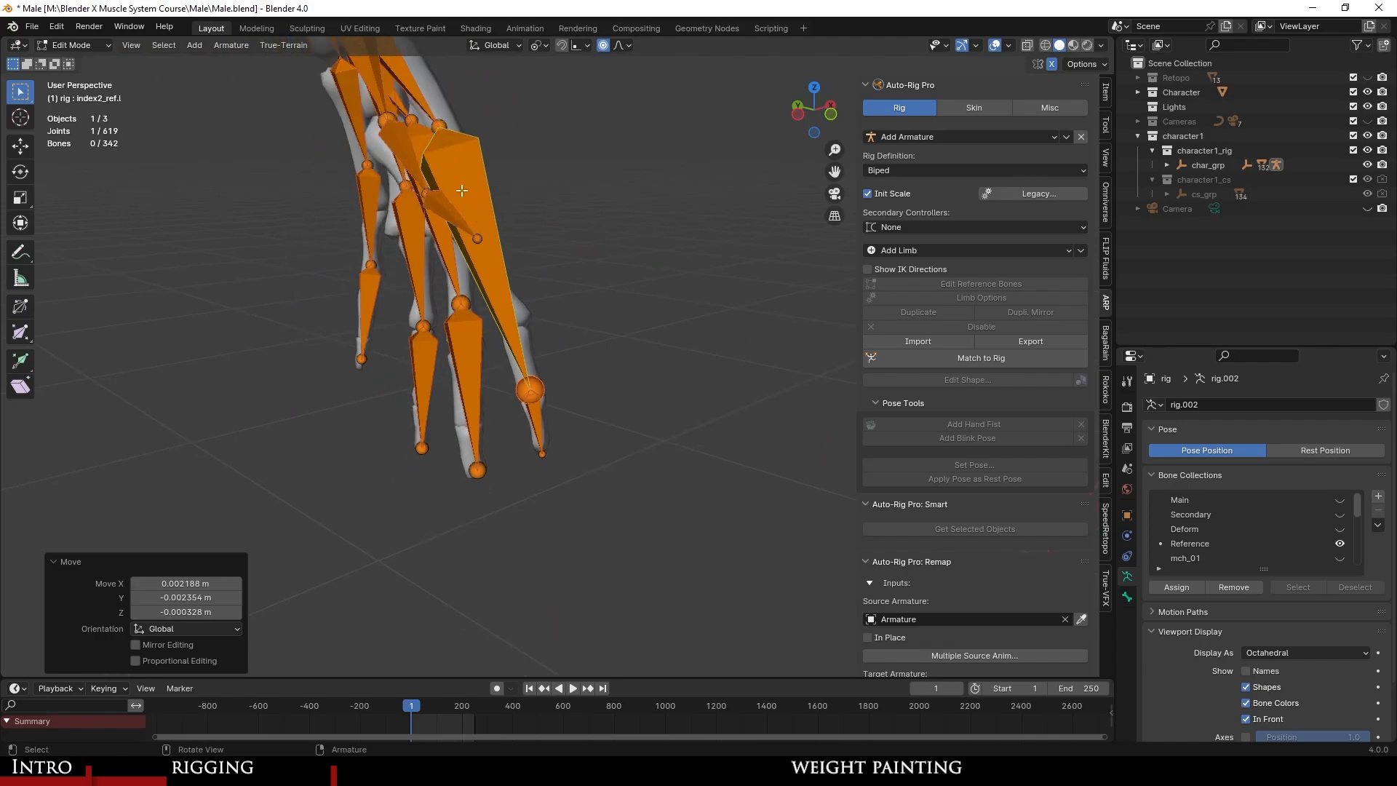
Move the joint between the left index finger's first and second reference bones to the middle knuckle, and nudge the outer joint into line.
left_click(445, 127)
left_click(527, 321)
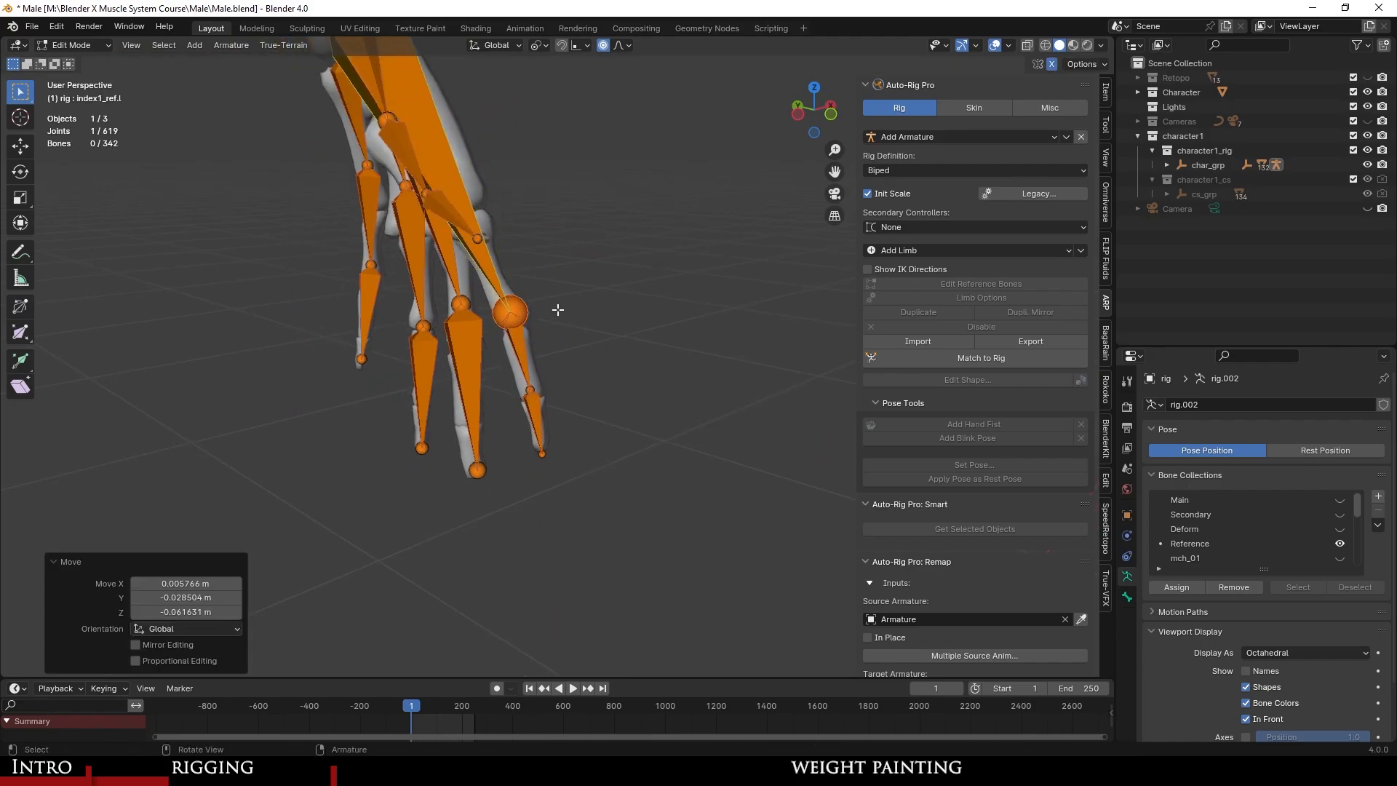
middle_click_drag(558, 308, 666, 325)
scroll(619, 297, "up", 3)
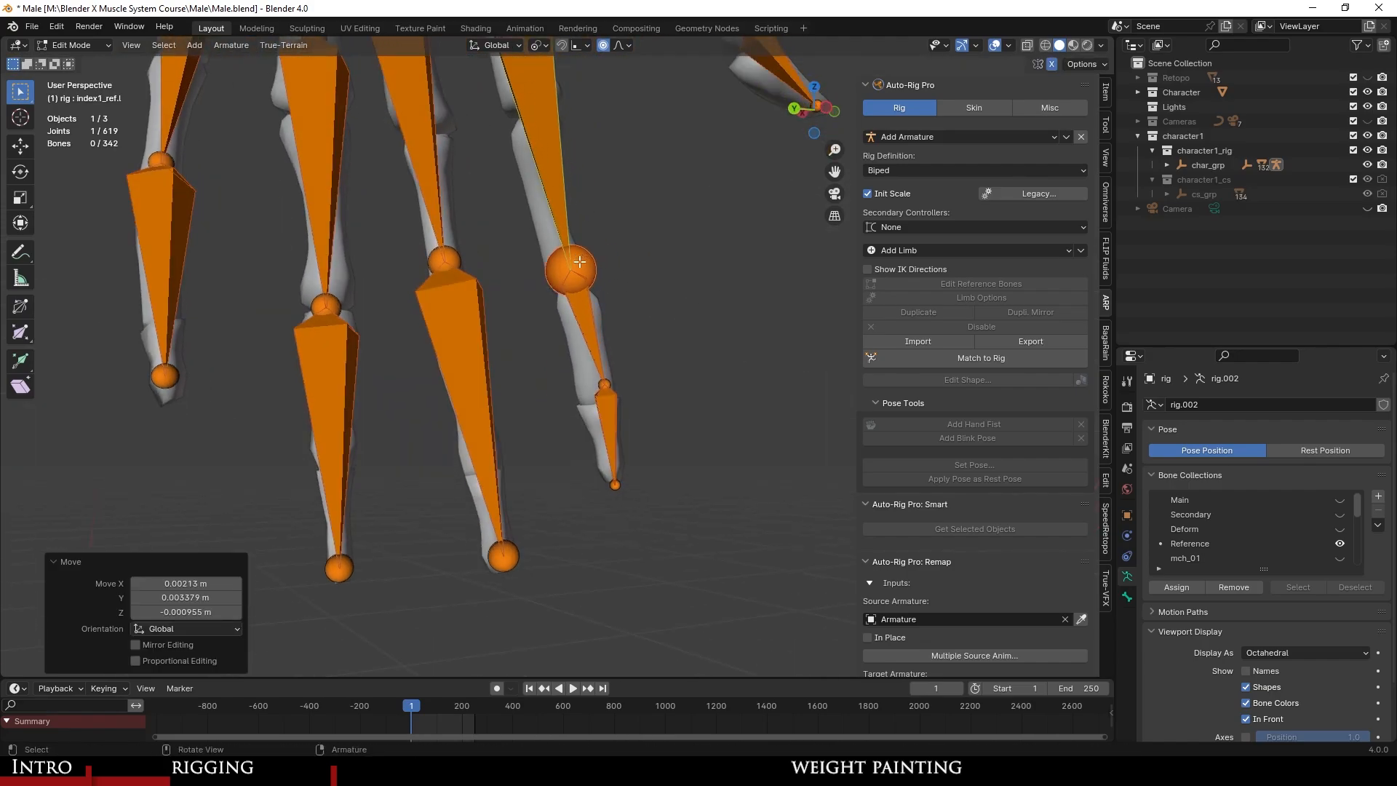
left_click(611, 384)
left_click(615, 386)
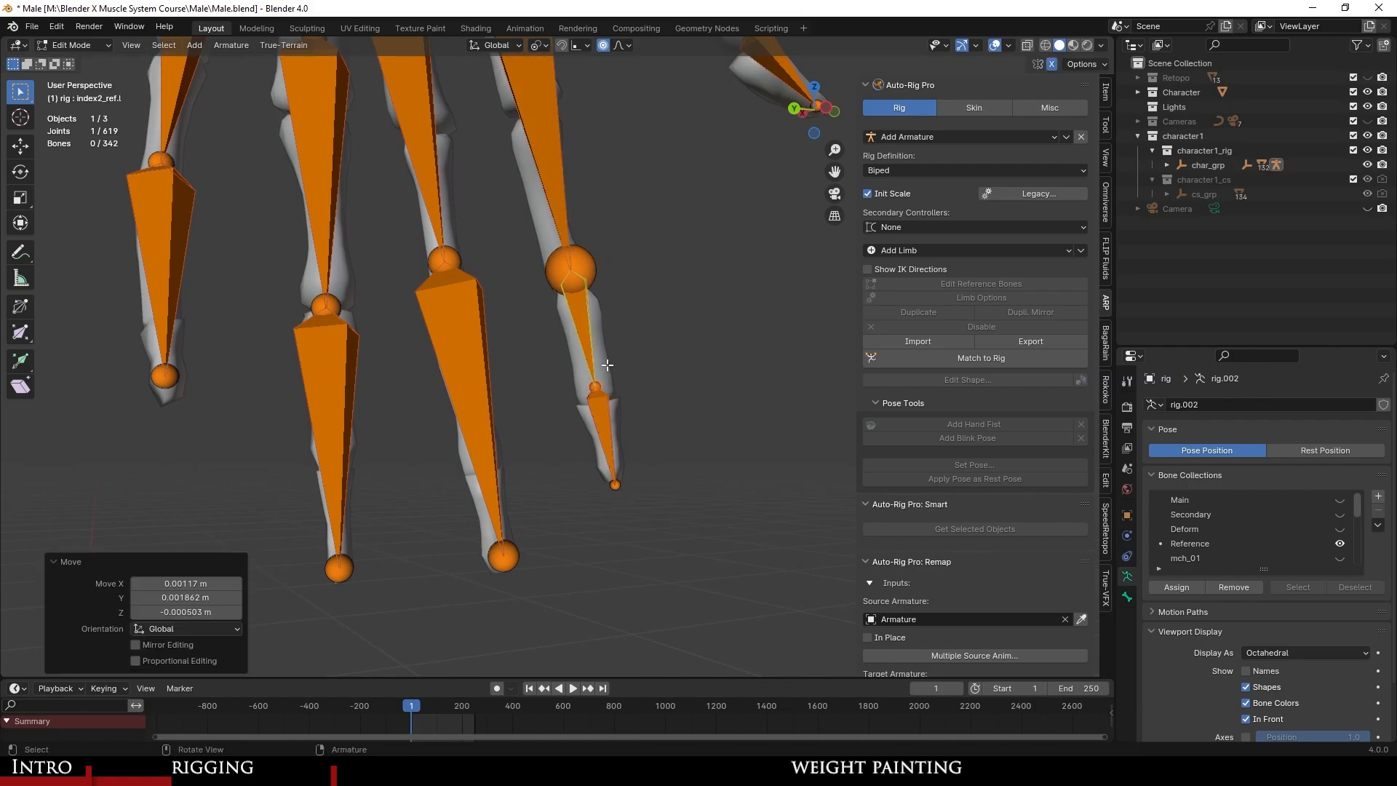
Move the joint between the left index finger's base and first reference bones down to the knuckle at the end of the metacarpal.
scroll(542, 306, "down", 4)
middle_click_drag(535, 291, 547, 468, "shift")
scroll(501, 310, "up", 3)
left_click(485, 160)
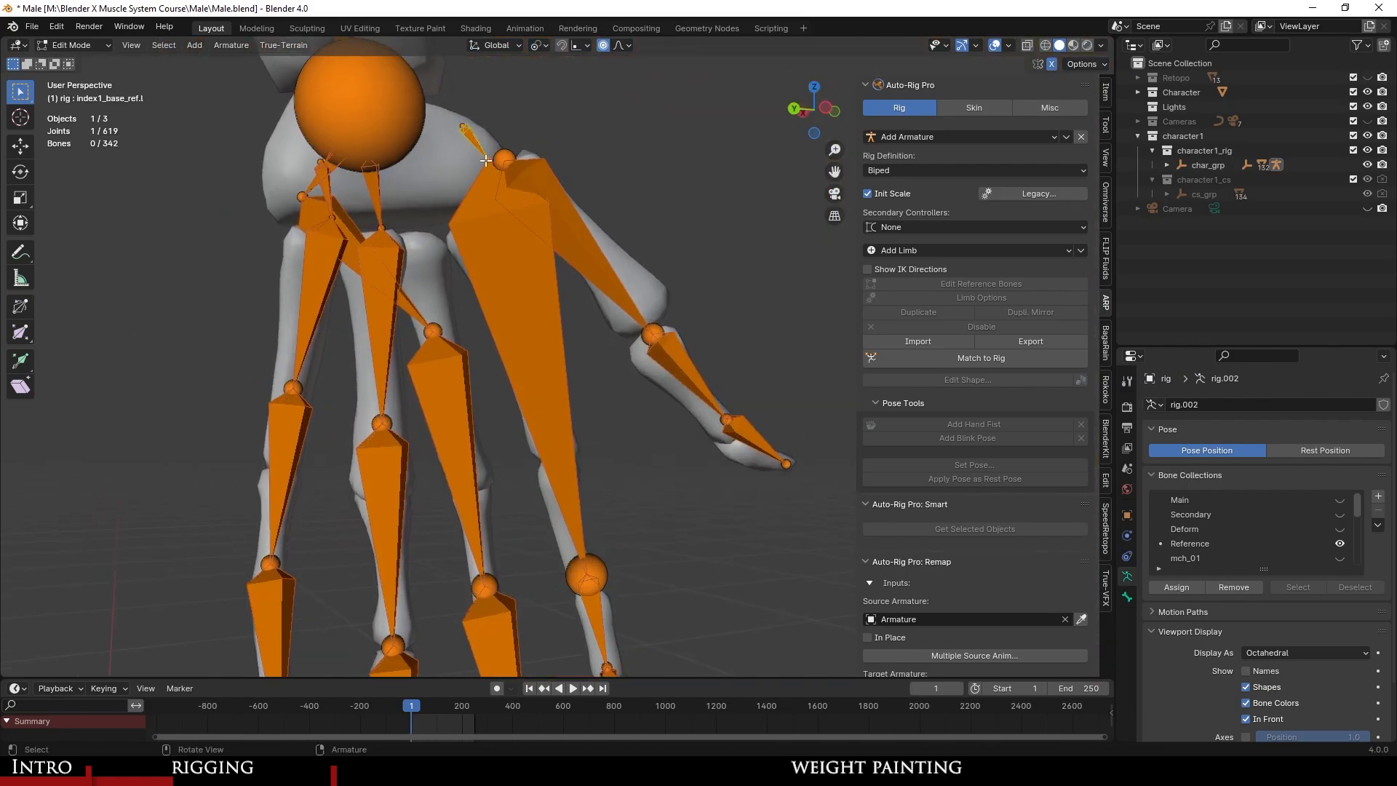
left_click(535, 379)
middle_click_drag(570, 427, 632, 376)
left_click(609, 390)
key("g")
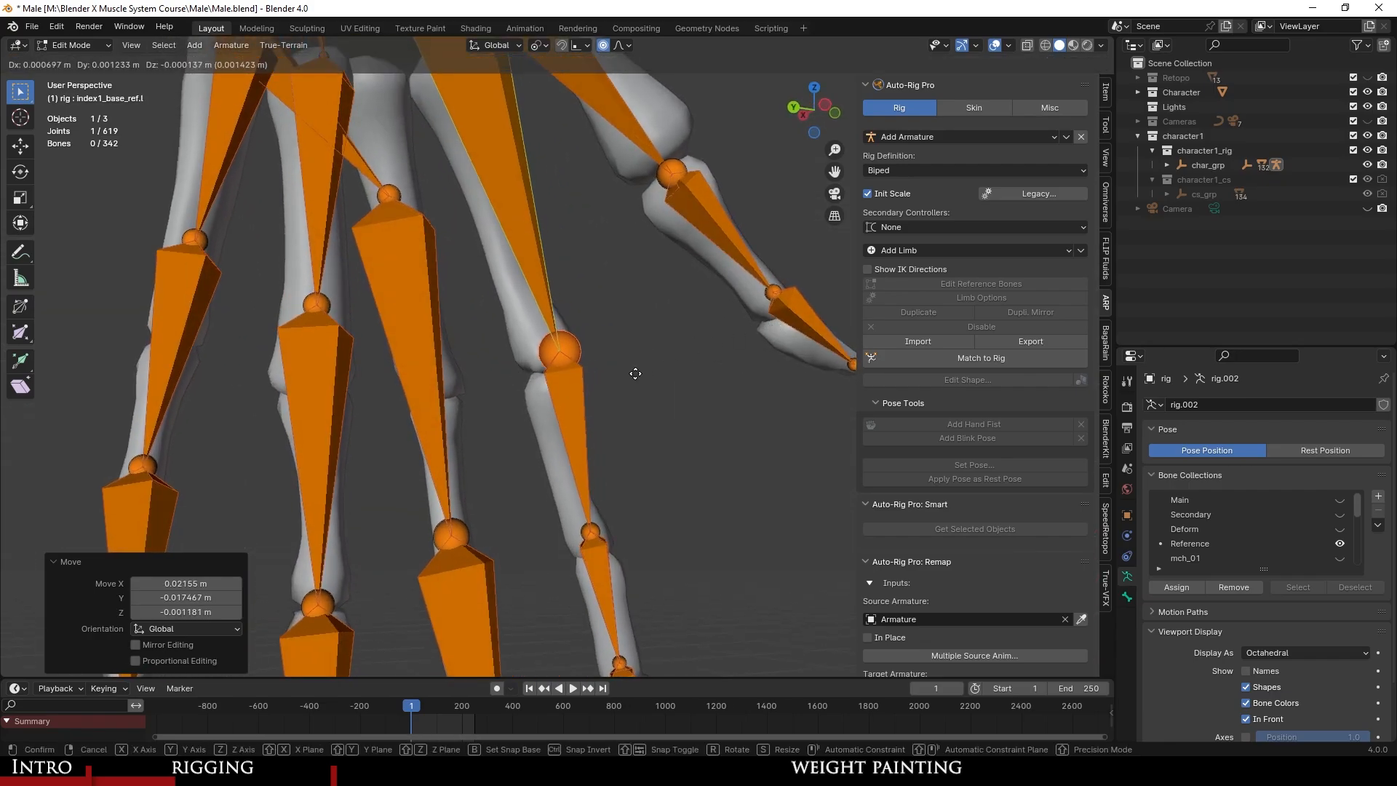
middle_click_drag(638, 542, 620, 617, "shift")
left_click(533, 403)
key("g")
left_click(530, 405)
Move the root joint of the left index finger's base reference bone toward the wrist end of the index metacarpal.
scroll(530, 405, "down", 5)
scroll(542, 388, "up", 5)
left_click(459, 129)
scroll(587, 331, "down", 3)
middle_click_drag(586, 331, 587, 355)
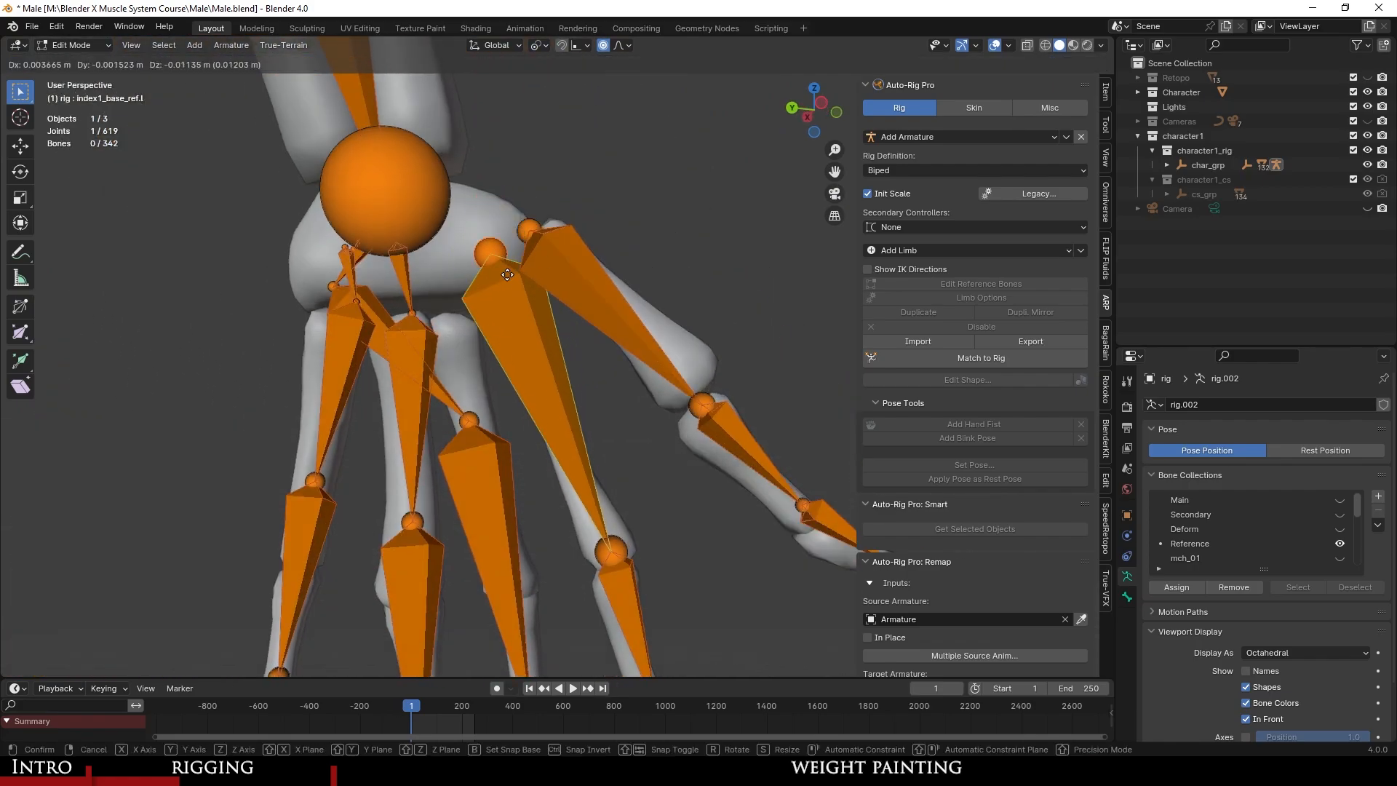
left_click(525, 311)
scroll(525, 312, "down", 1)
middle_click_drag(525, 313, 632, 342)
Move the joint between the left middle finger's second and last reference bones to the outer knuckle, and the tip joint to the fingertip.
left_click(520, 244)
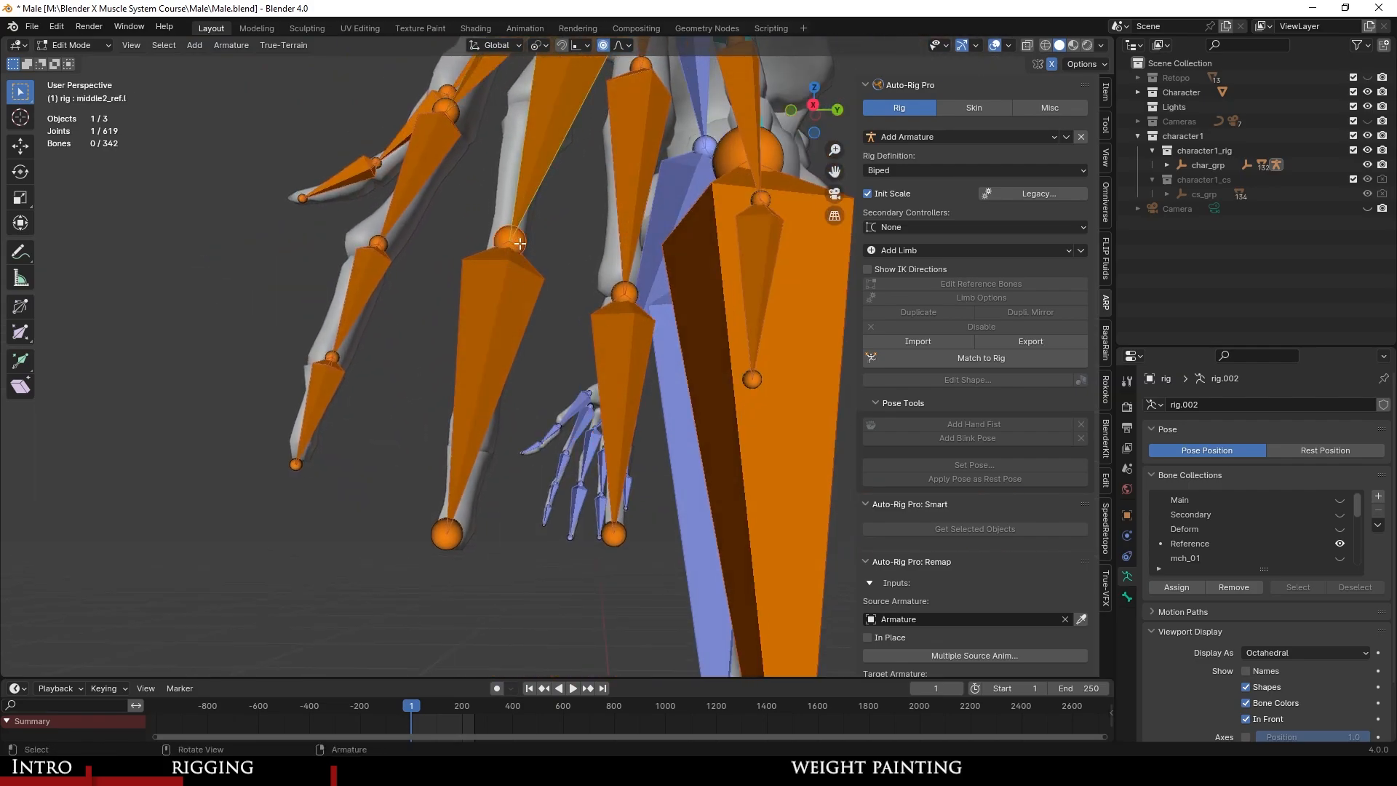
left_click(487, 425)
middle_click_drag(487, 425, 692, 443)
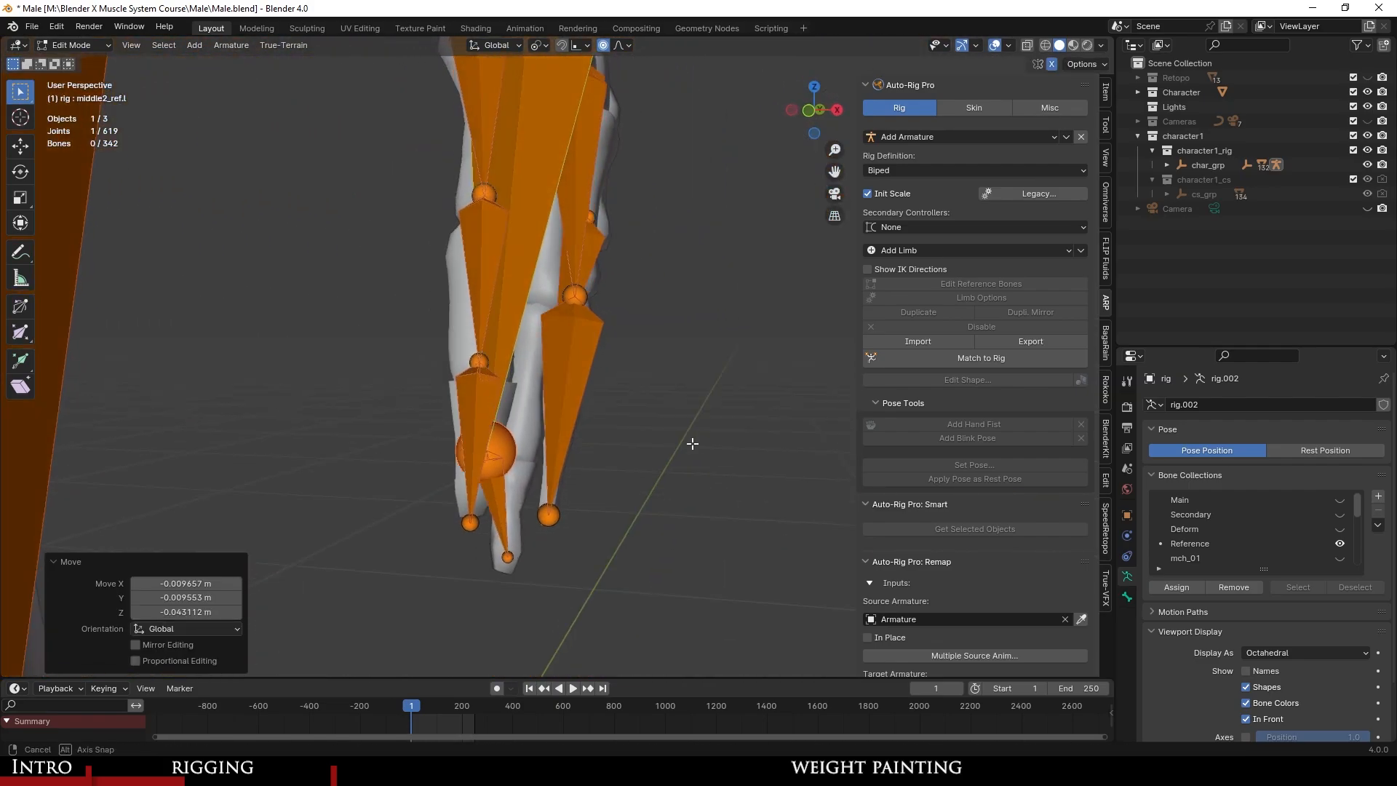
left_click(511, 565)
left_click(509, 584)
middle_click_drag(509, 584, 639, 295)
scroll(638, 295, "down", 2)
Move the joint between the left middle finger's first and second reference bones down to the finger's middle knuckle.
left_click(543, 209)
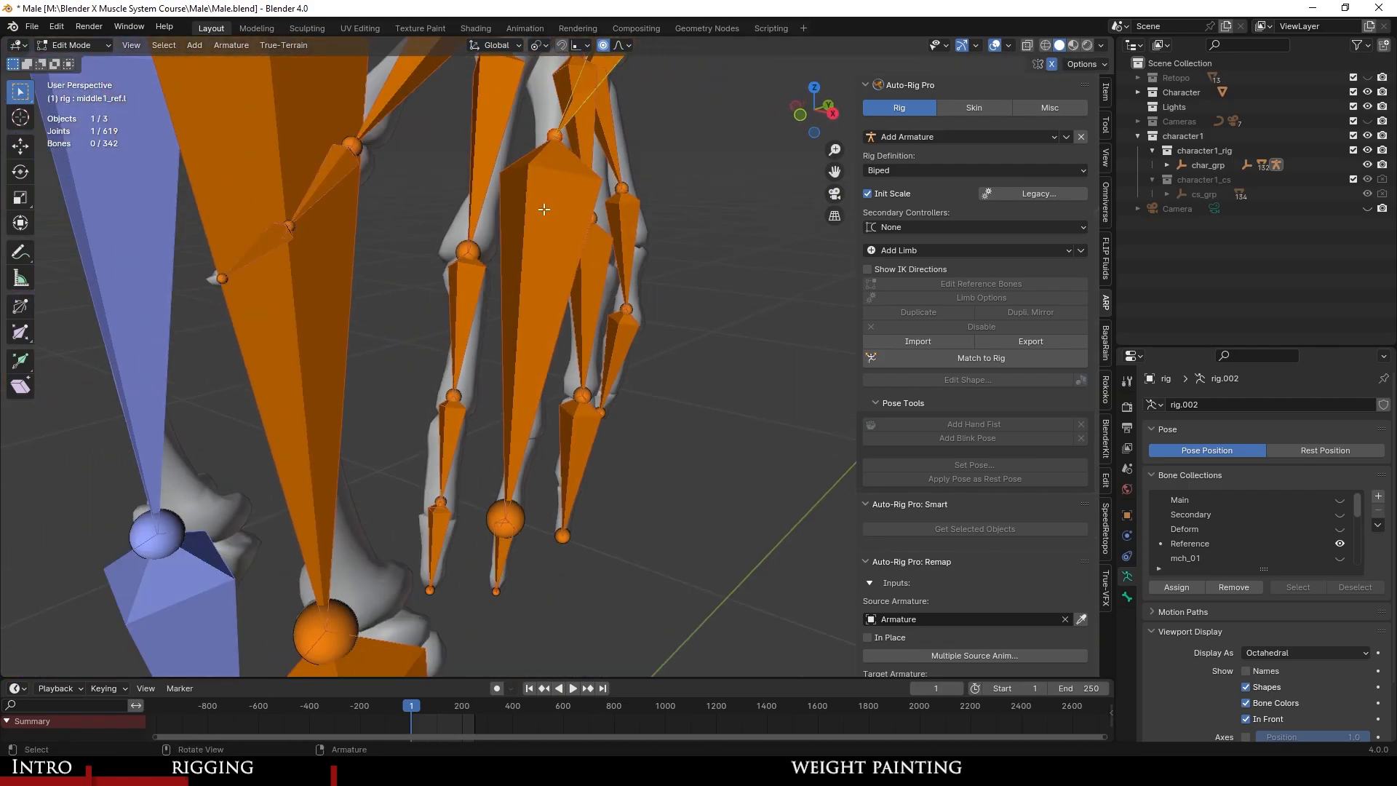
middle_click_drag(543, 218, 717, 211)
scroll(524, 321, "up", 2)
middle_click_drag(523, 321, 480, 181)
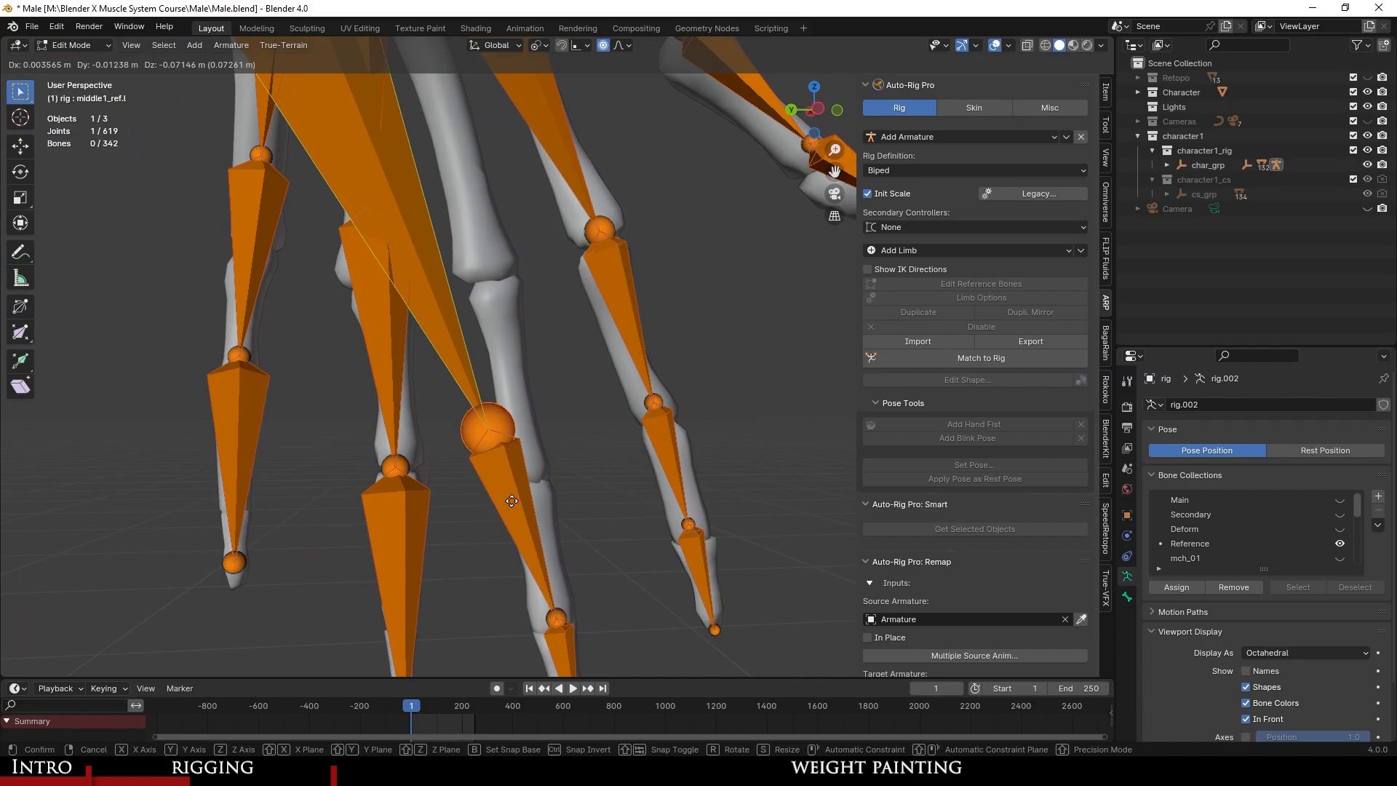
left_click(549, 548)
middle_click_drag(548, 548, 624, 404)
scroll(641, 402, "up", 3)
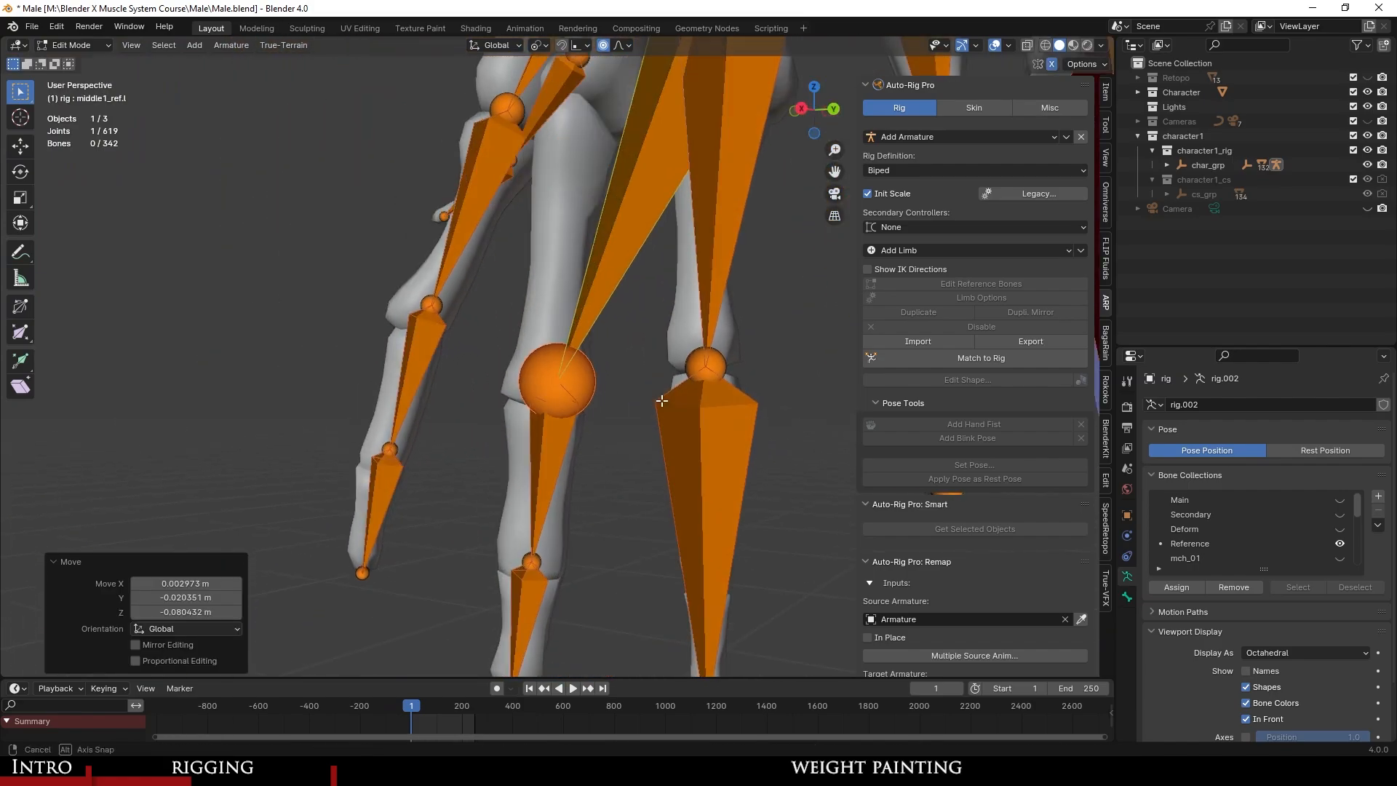
key("g")
scroll(608, 417, "down", 4)
scroll(552, 477, "up", 6)
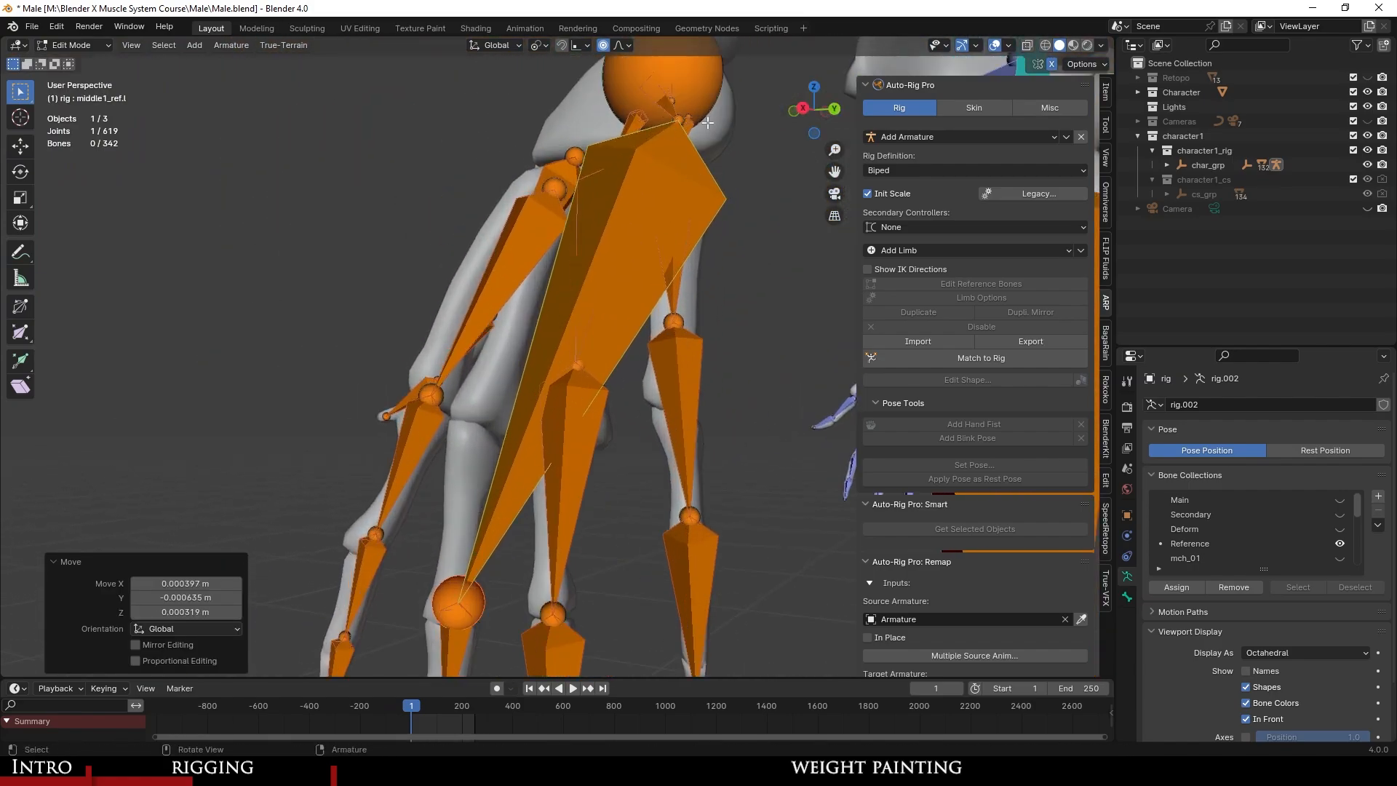
Move the joint between the left middle finger's base and first reference bones down to the knuckle at the end of the metacarpal.
scroll(525, 378, "up", 2)
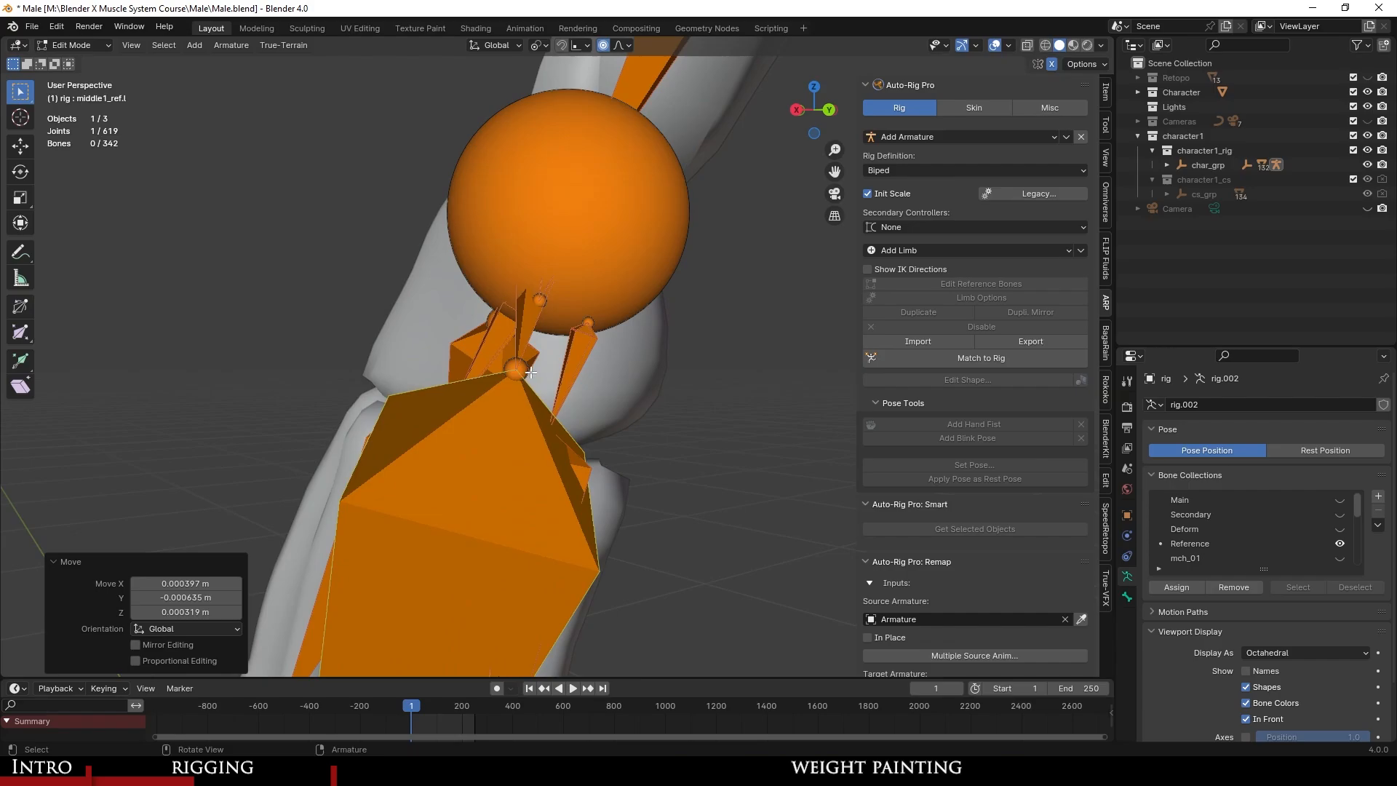
left_click(530, 373)
scroll(510, 371, "down", 5)
middle_click_drag(469, 357, 723, 378)
left_click(455, 384)
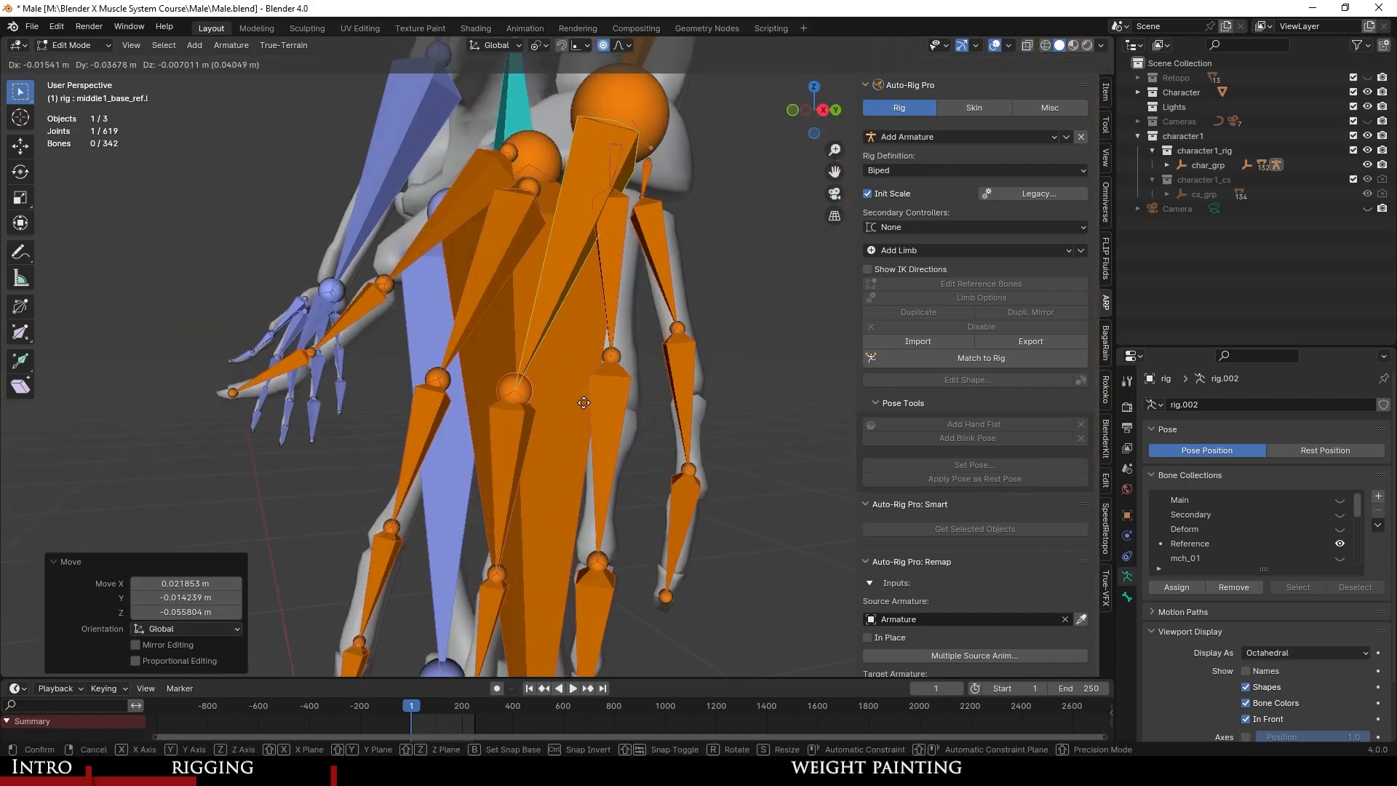
middle_click_drag(484, 428, 515, 340)
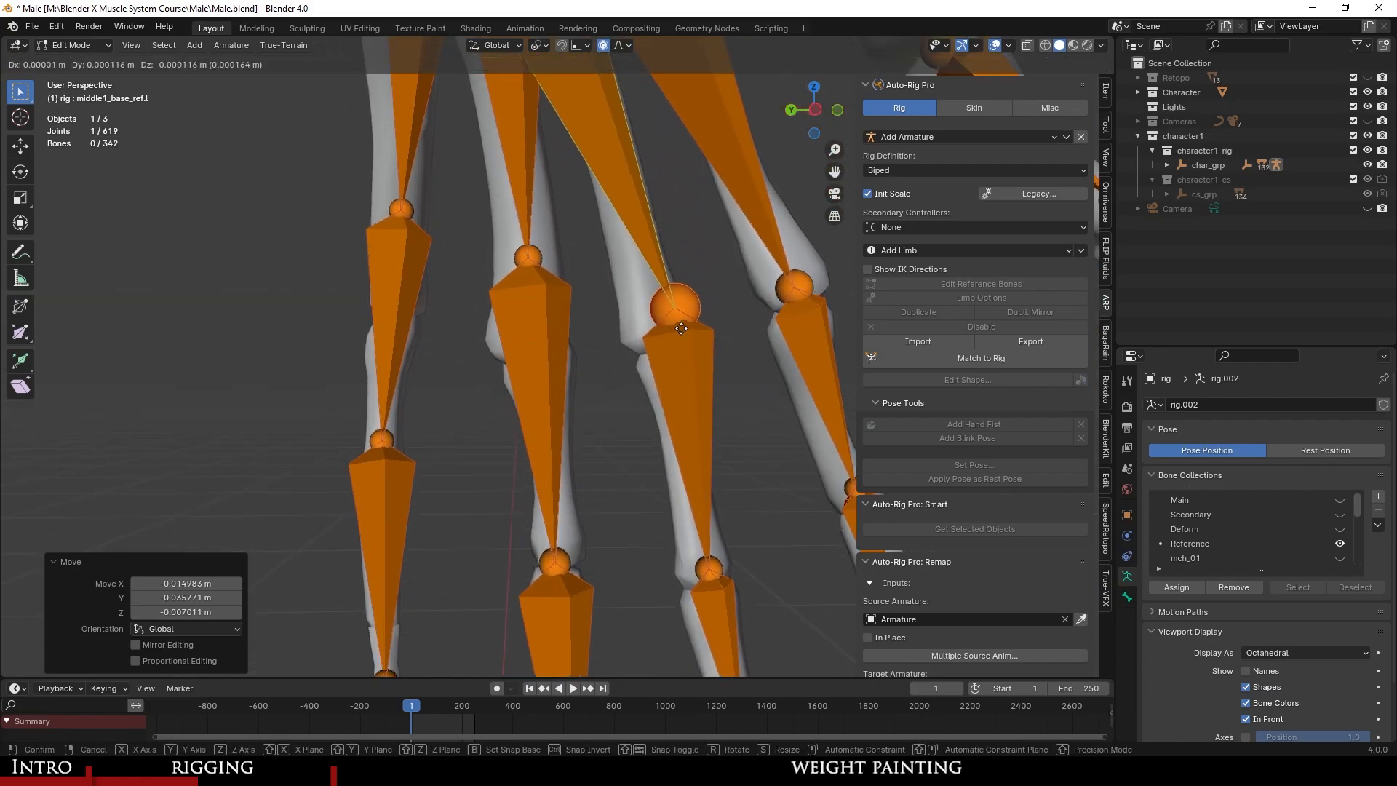
middle_click_drag(738, 411, 648, 421)
key("g")
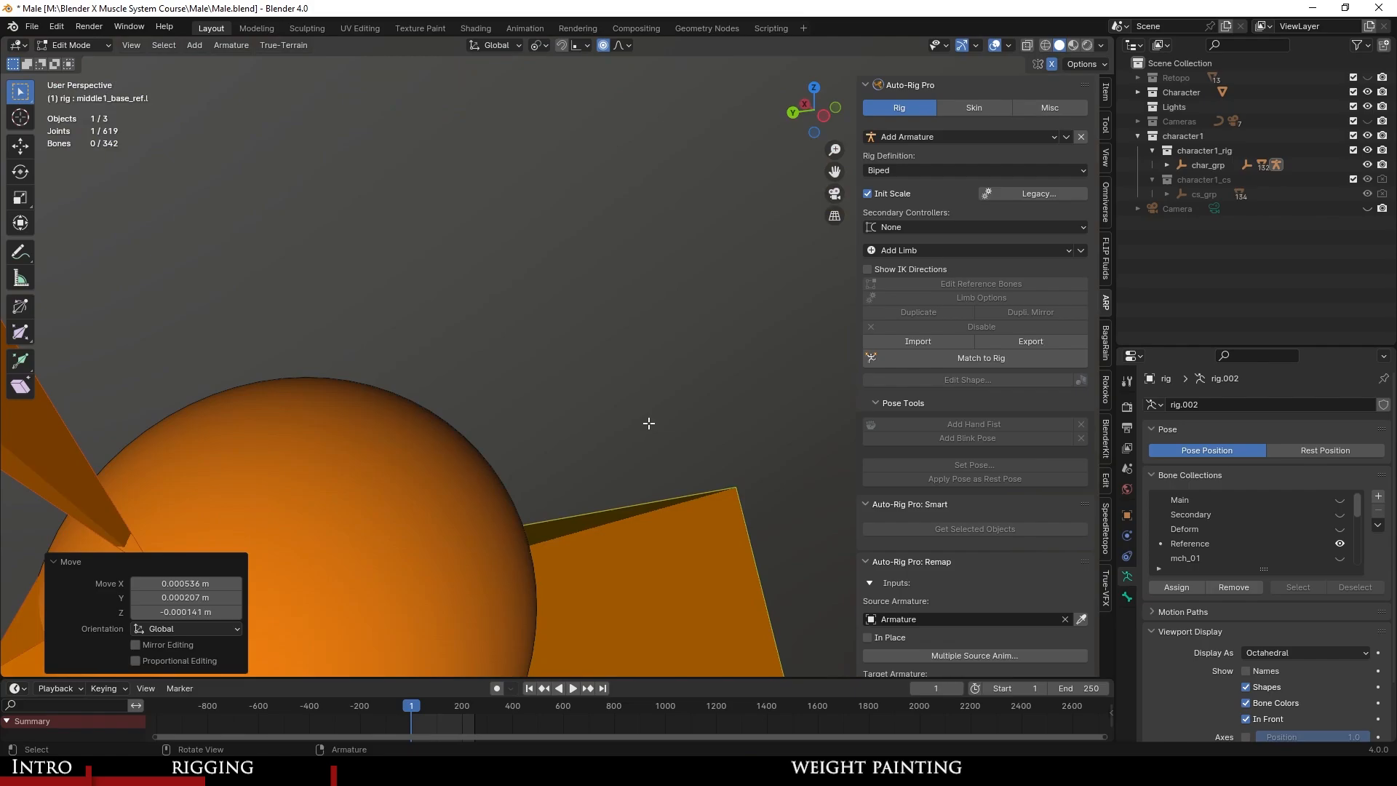
Pull the left middle finger's base reference bone out of the large wrist joint so its root lies over the carpal bones.
middle_click_drag(554, 597, 602, 412, "shift")
left_click(547, 432)
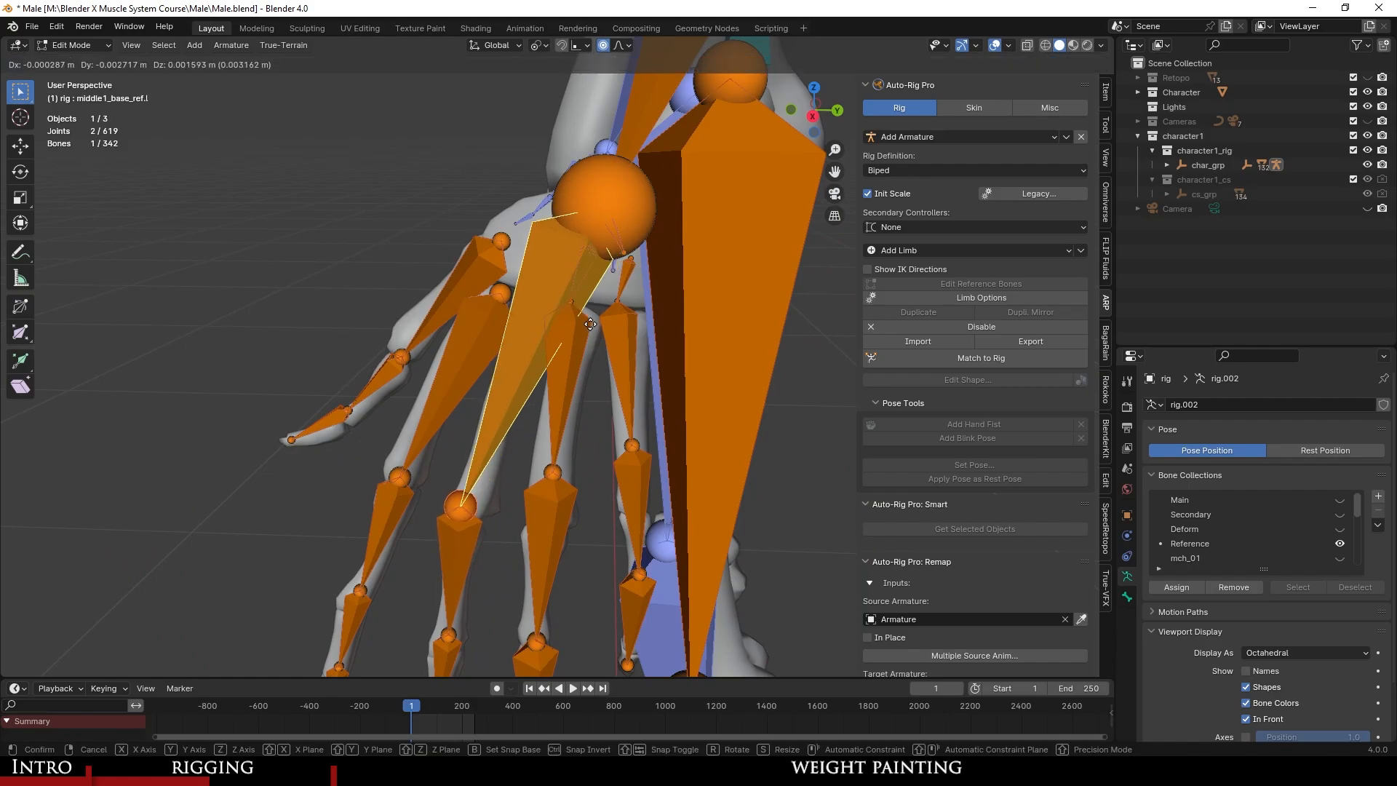
left_click(515, 290)
left_click(426, 517)
middle_click_drag(425, 518, 447, 524)
left_click(475, 475)
middle_click_drag(477, 475, 770, 457)
key("g")
left_click(452, 452)
middle_click_drag(619, 184, 590, 459, "shift")
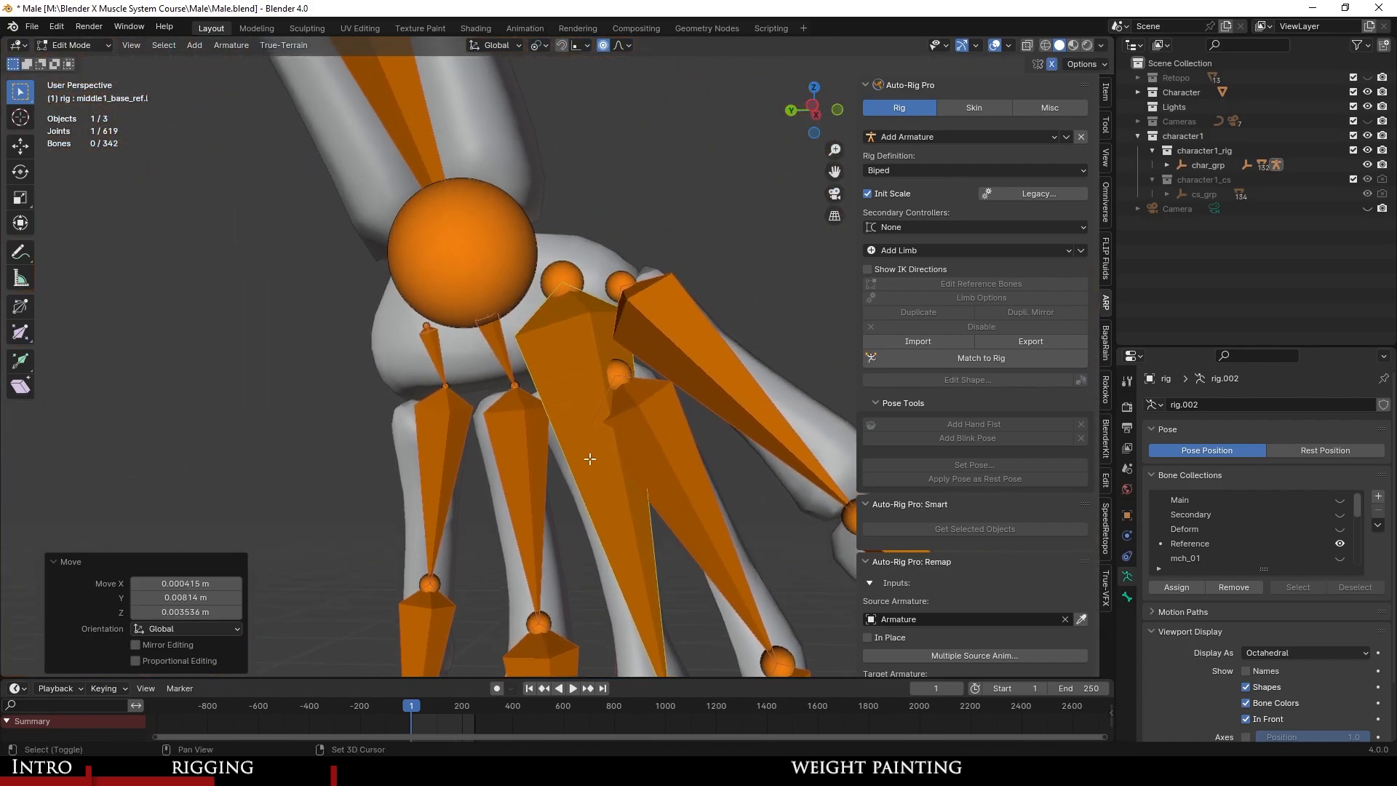
Lower the root joint of the left middle finger's base reference bone onto the wrist end of the middle metacarpal.
left_click(553, 272)
middle_click_drag(555, 273, 591, 278)
scroll(601, 323, "up", 2)
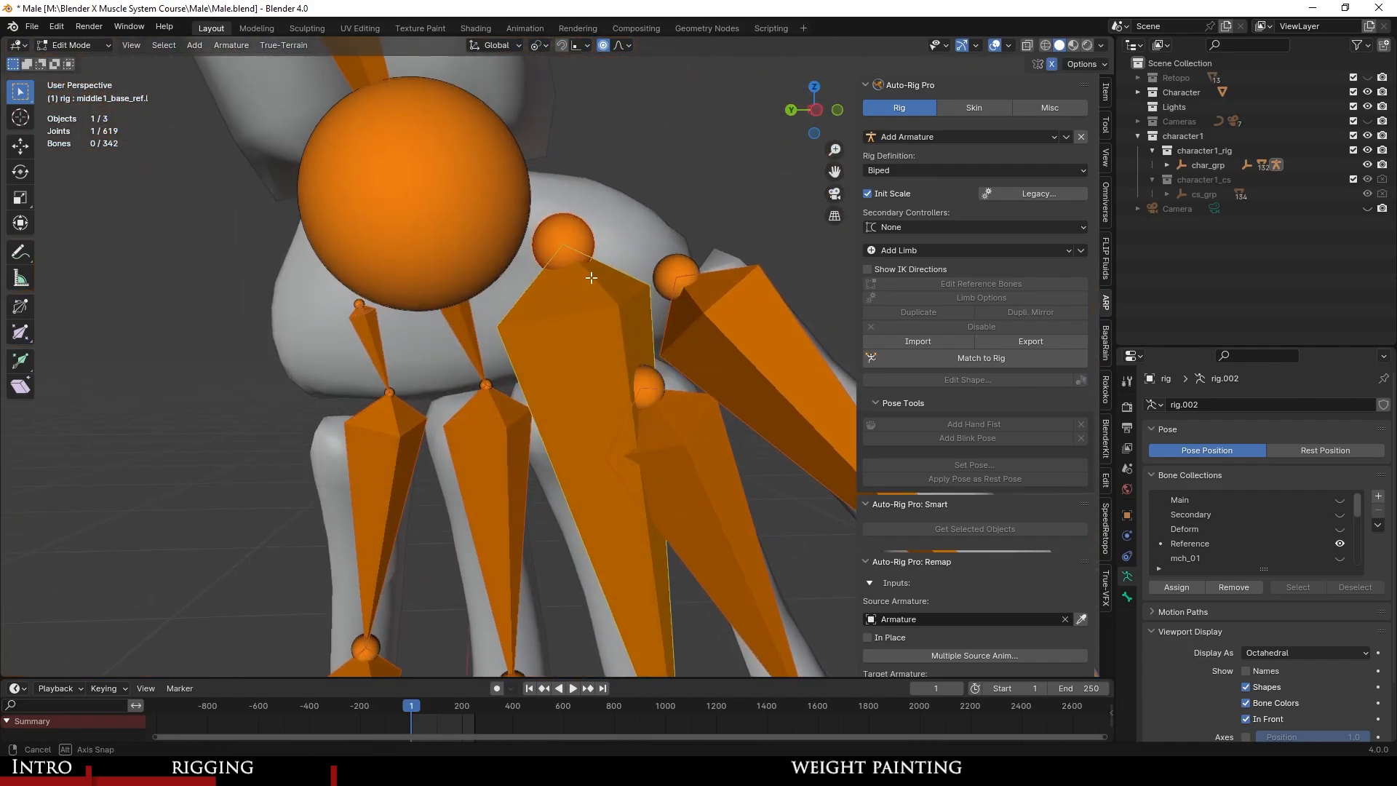
left_click(564, 422)
Move the tip joint of the left ring finger's last reference bone onto the tip of the finger bone.
middle_click_drag(649, 492, 627, 264)
scroll(586, 421, "up", 2)
left_click(530, 573)
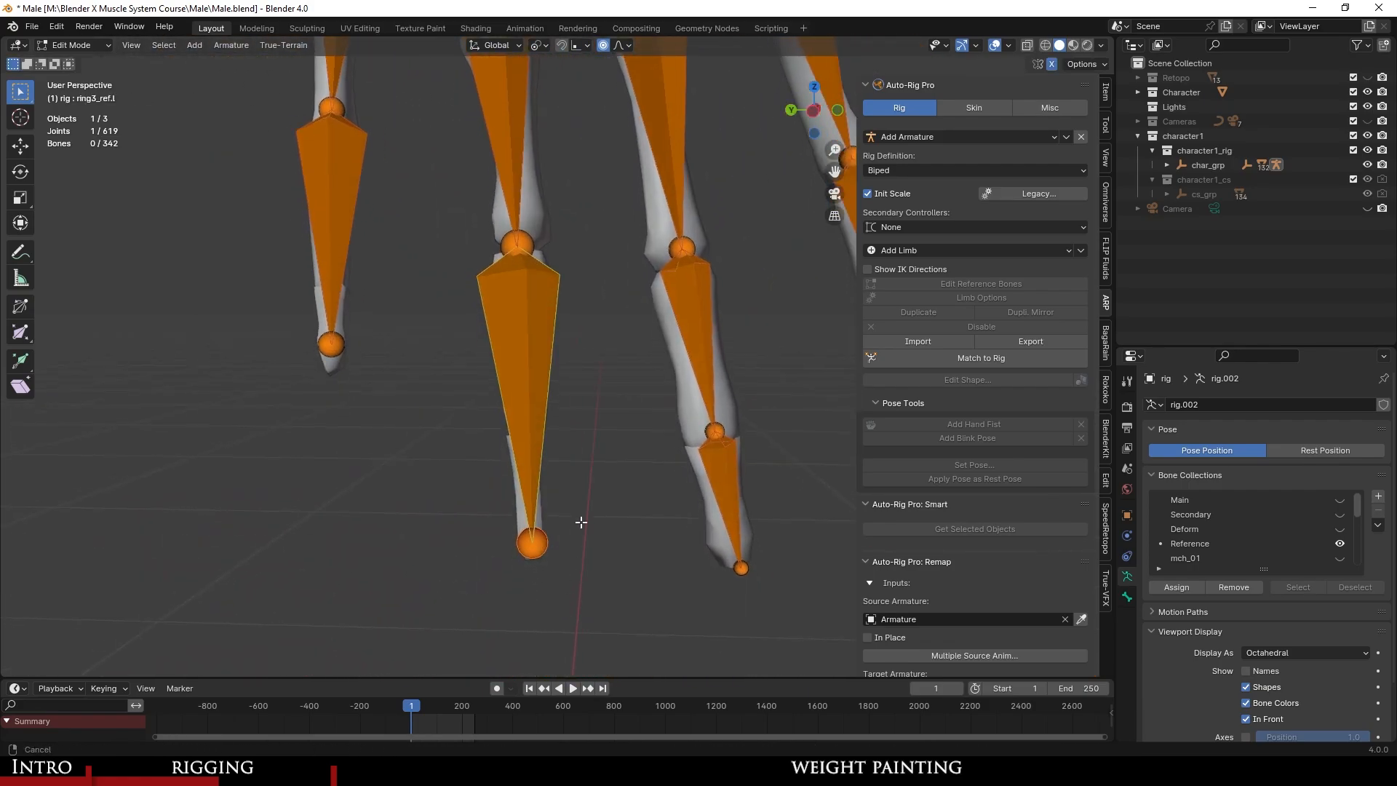
scroll(530, 542, "up", 2)
left_click(526, 568)
middle_click_drag(543, 415, 664, 435, "shift")
Move the joint between the left ring finger's second and last reference bones down to the finger's outer knuckle.
left_click(520, 148)
left_click(534, 419)
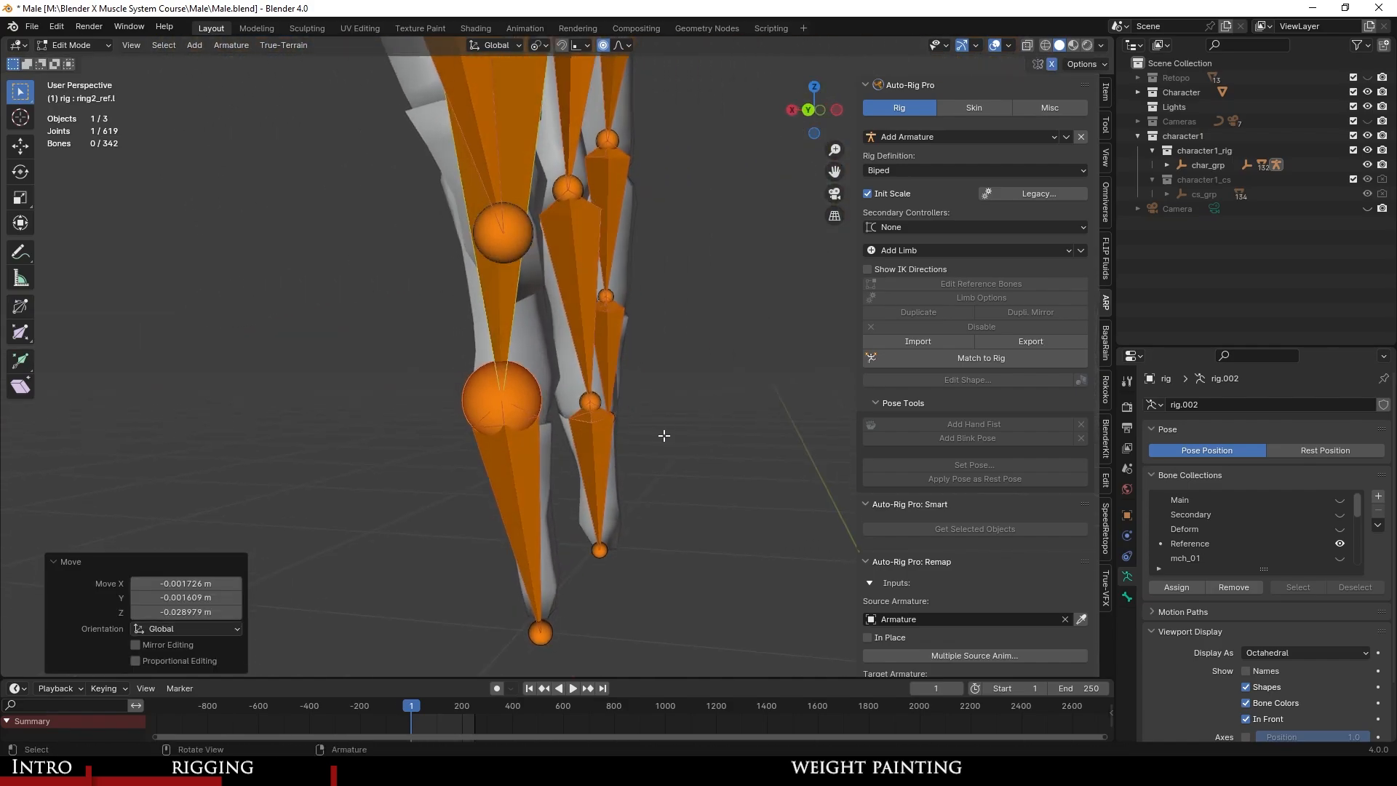
middle_click_drag(669, 570, 553, 219)
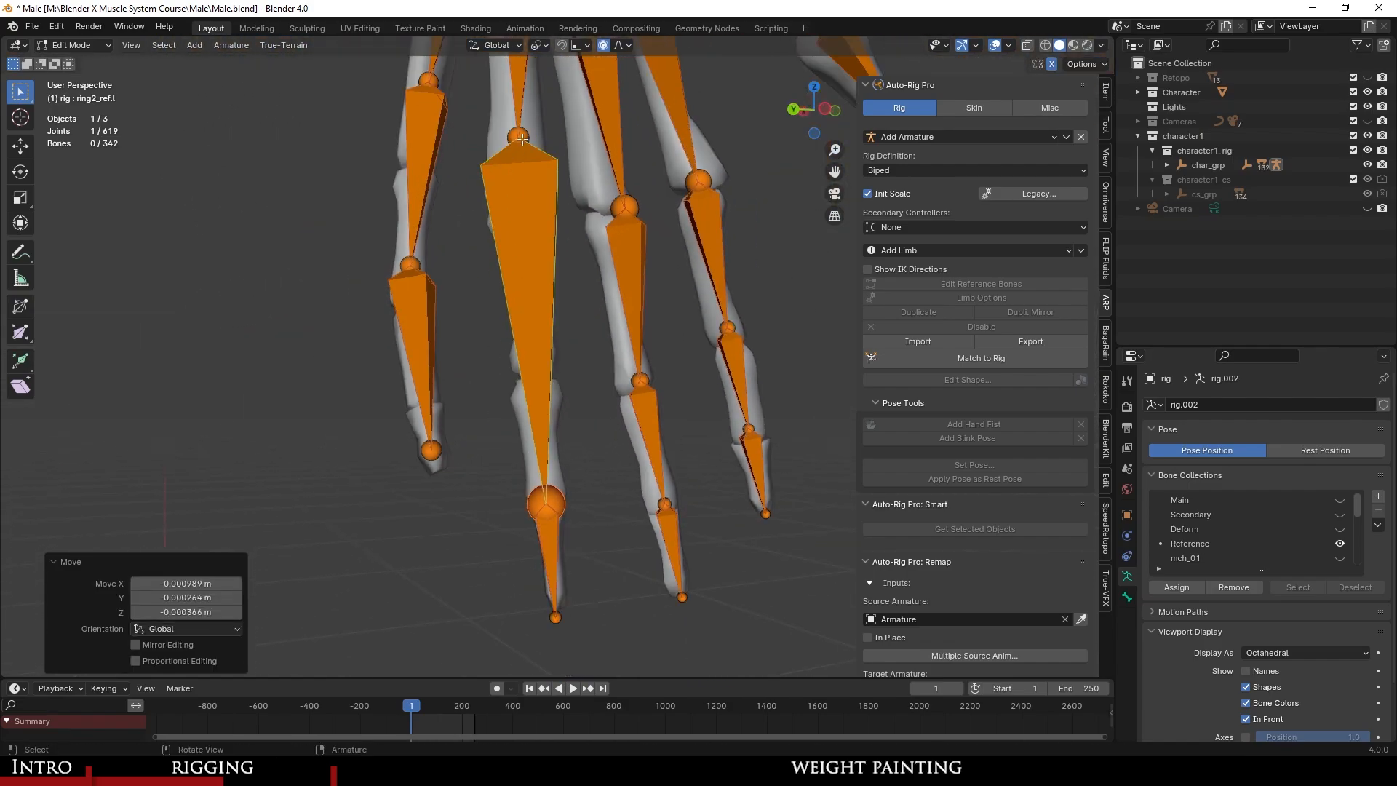
Move the joint between the left ring finger's first and second reference bones down to the finger's middle knuckle.
left_click(534, 135)
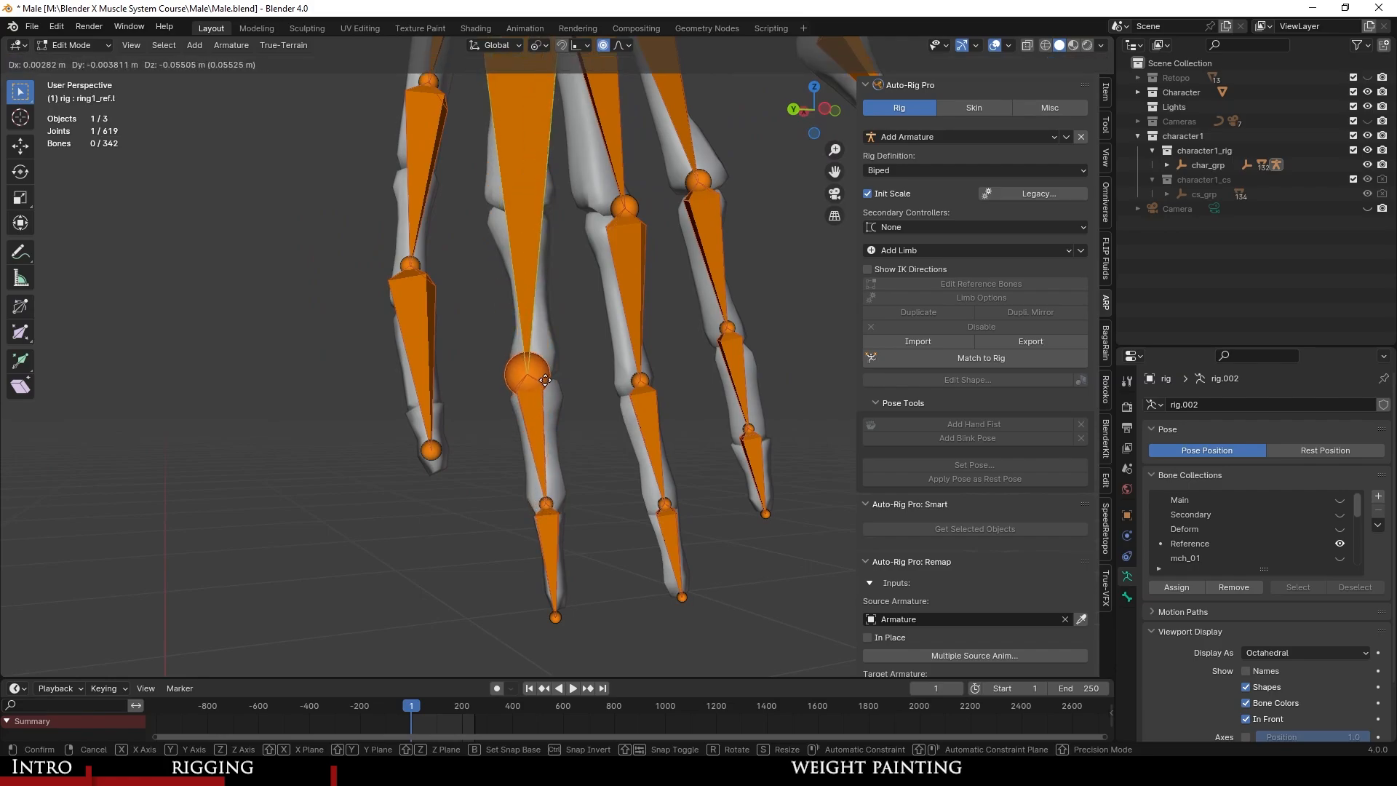
left_click(546, 380)
middle_click_drag(545, 380, 717, 394)
middle_click_drag(593, 273, 503, 505, "shift")
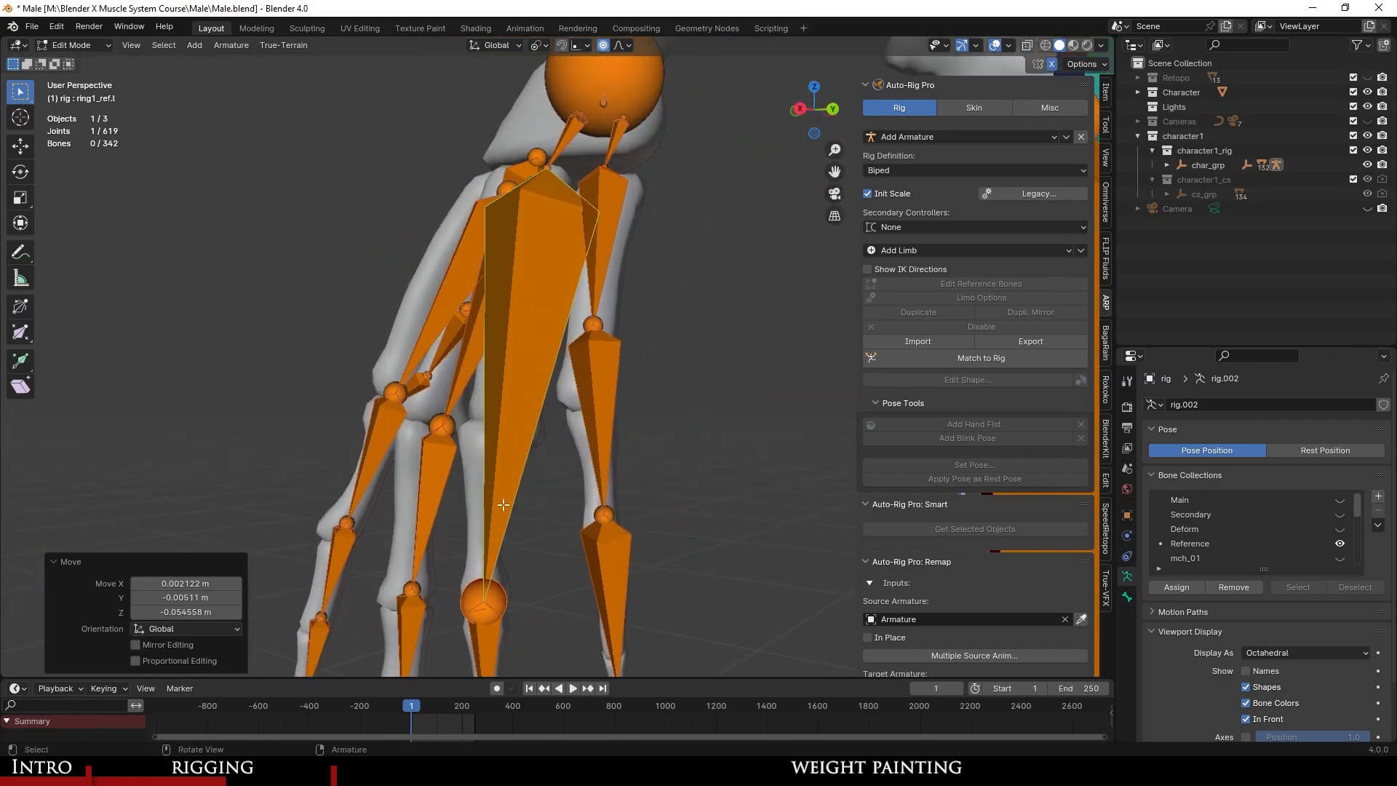
Move the joint between the left ring finger's base and first reference bones down to the knuckle at the end of the metacarpal.
middle_click_drag(542, 176, 452, 400)
scroll(509, 430, "up", 4)
left_click(491, 420)
scroll(492, 420, "down", 5)
scroll(446, 399, "up", 3)
key("g")
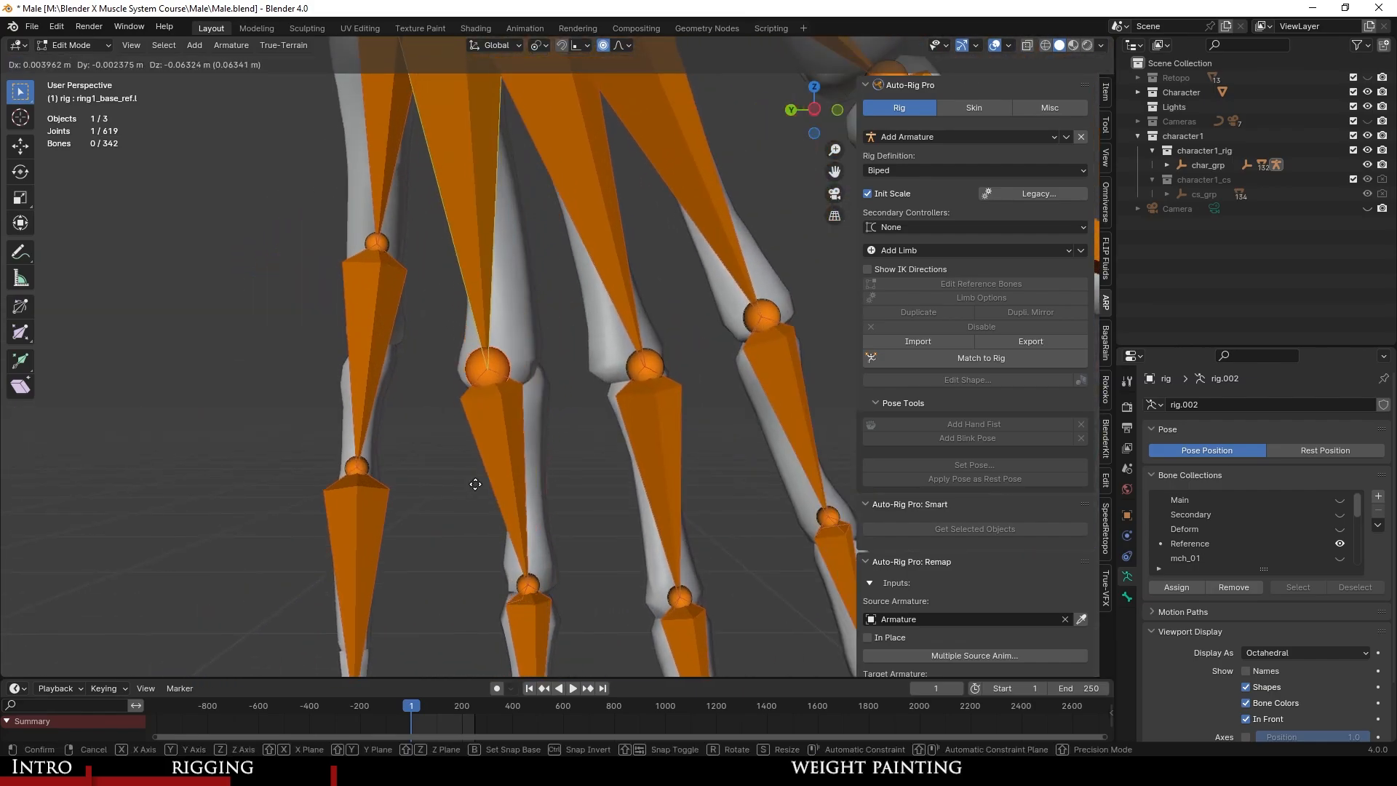
left_click(476, 484)
middle_click_drag(475, 484, 661, 481)
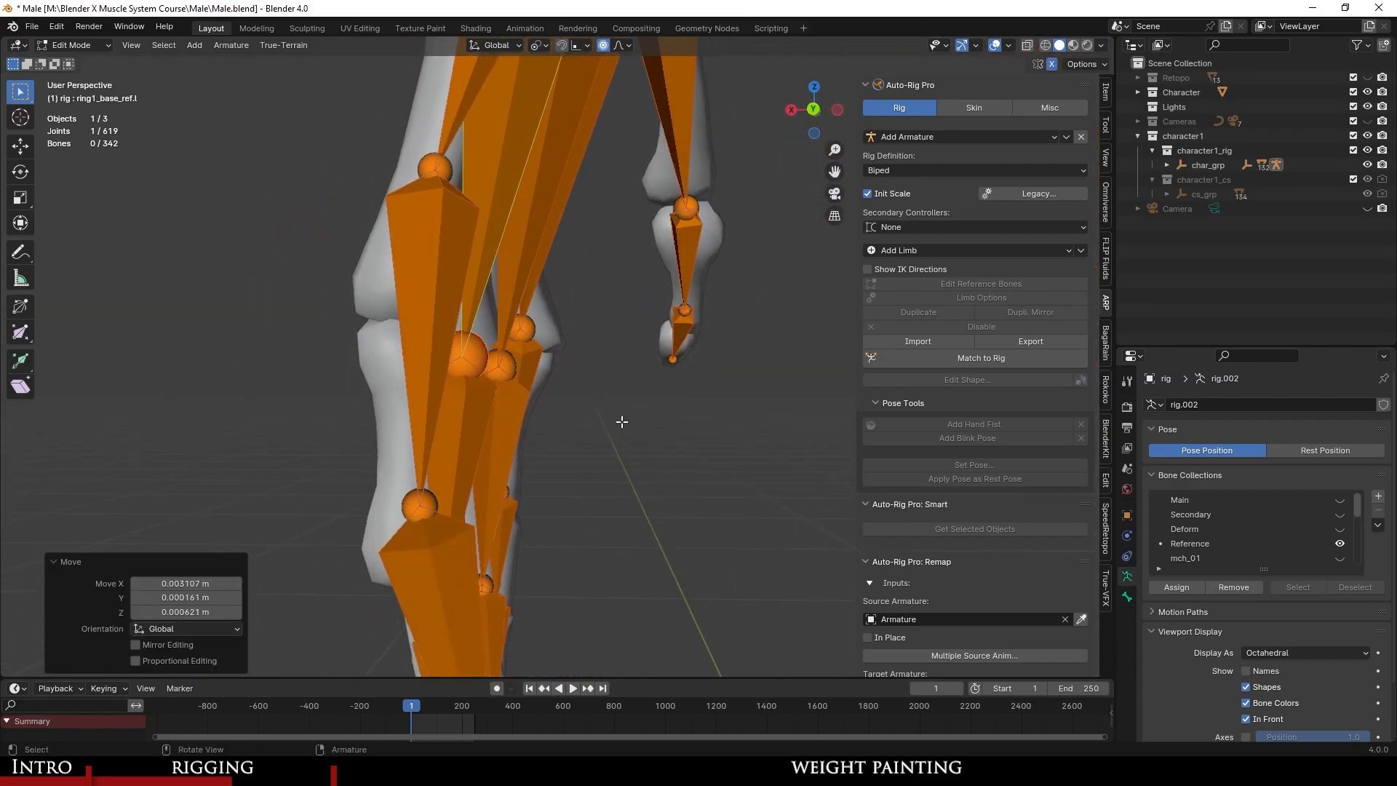
middle_click_drag(622, 422, 502, 409)
scroll(502, 403, "down", 4)
scroll(509, 399, "up", 4)
middle_click_drag(511, 321, 498, 302)
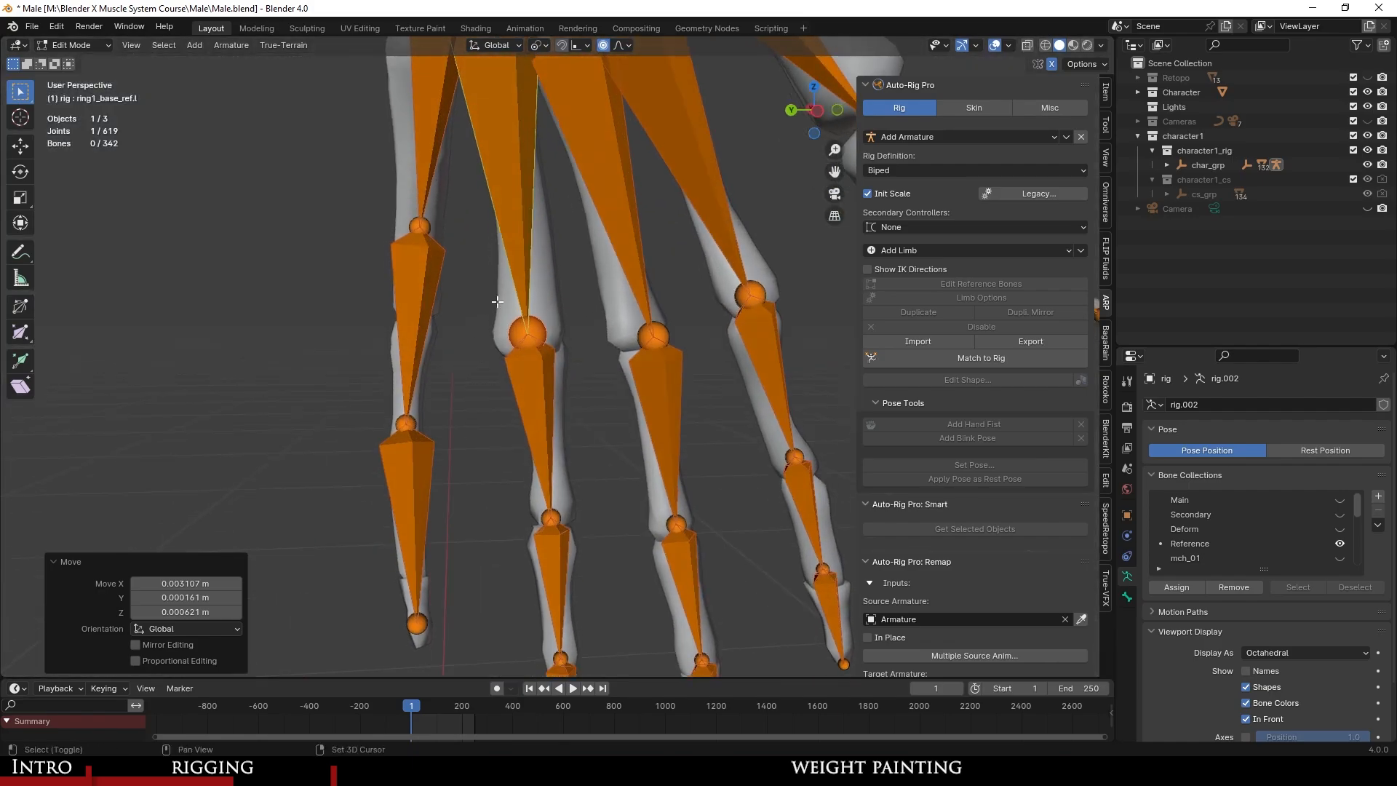
Reposition the joint between the left ring finger's base and first reference bones, raising it into the gap of the base knuckle.
scroll(498, 294, "up", 5)
left_click(497, 277)
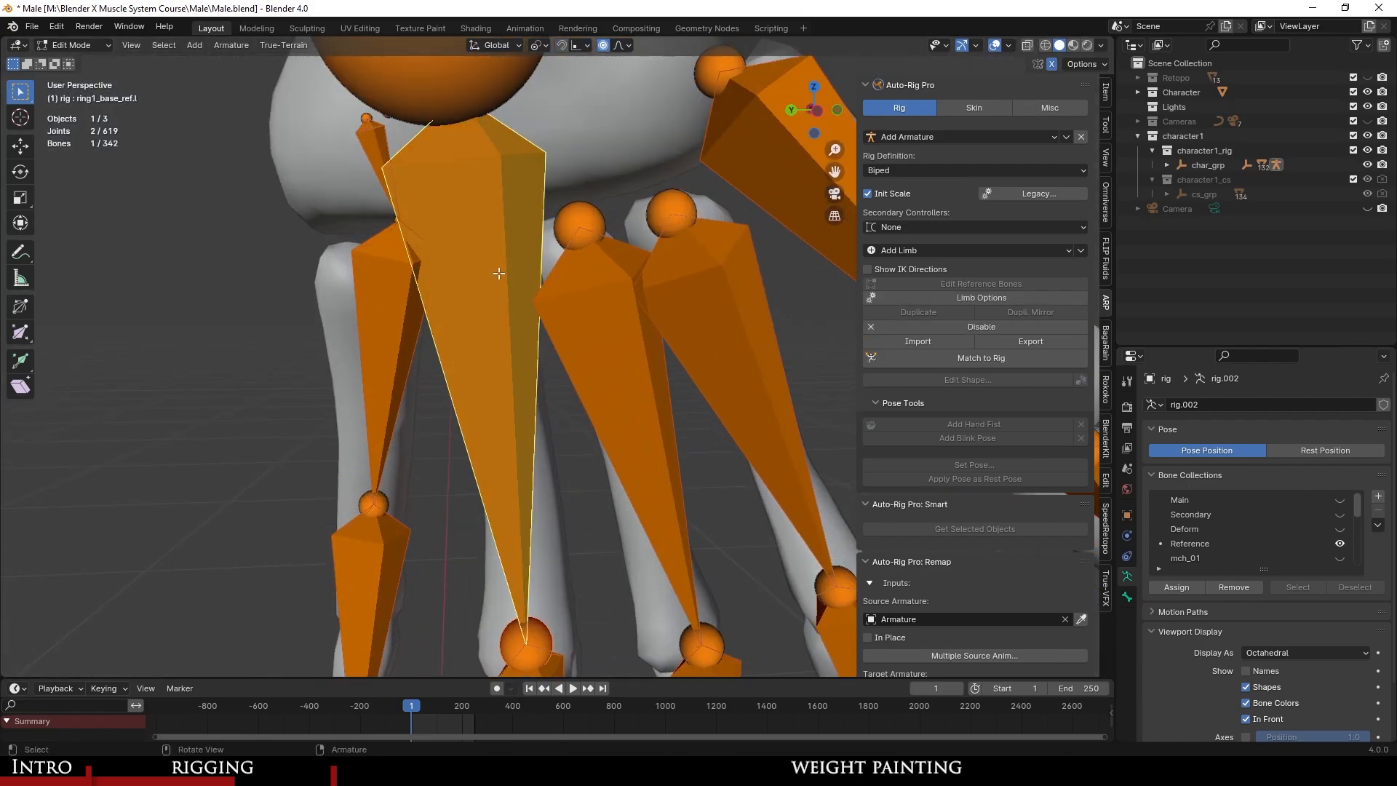
left_click(490, 345)
scroll(517, 353, "down", 4)
scroll(575, 575, "up", 4)
left_click(498, 400)
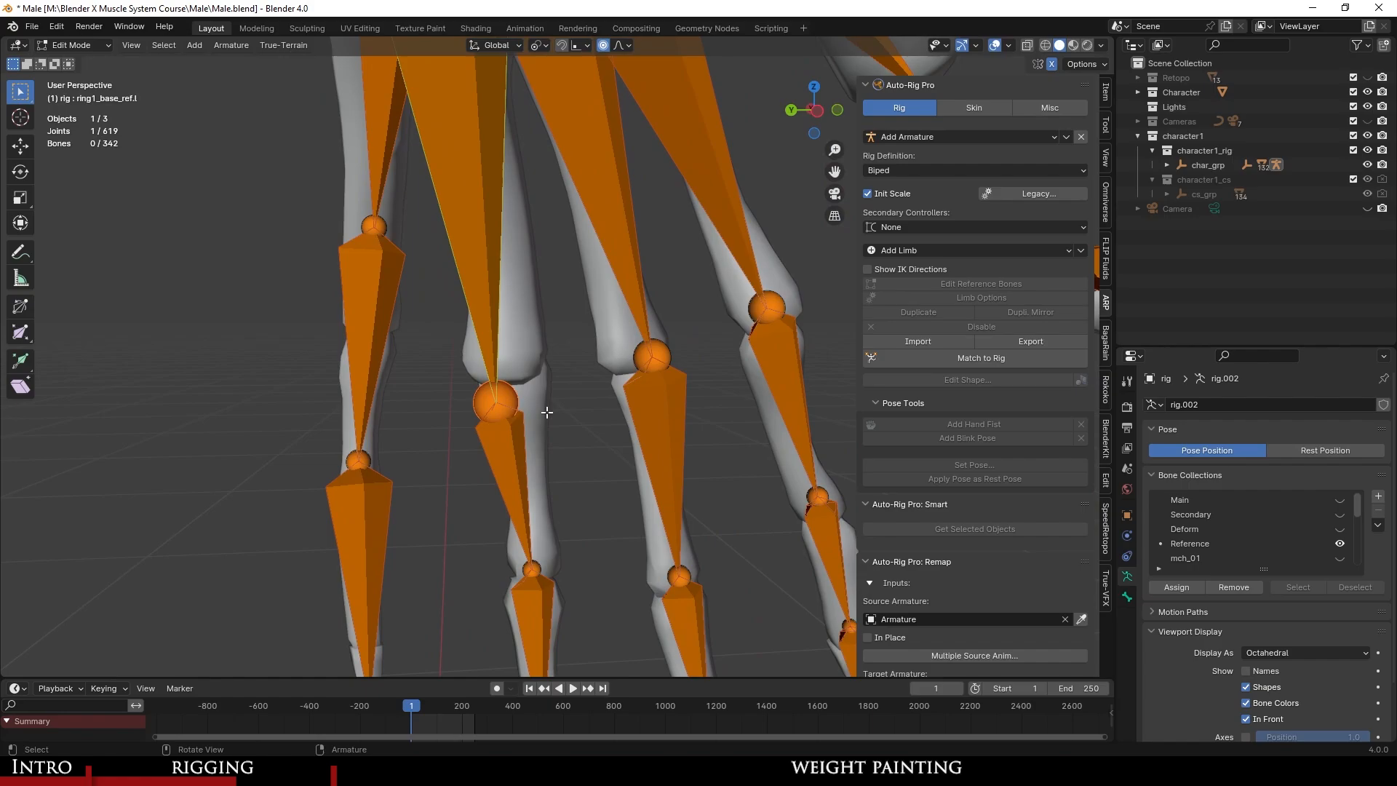
middle_click_drag(546, 412, 540, 375)
key("g")
left_click(638, 375)
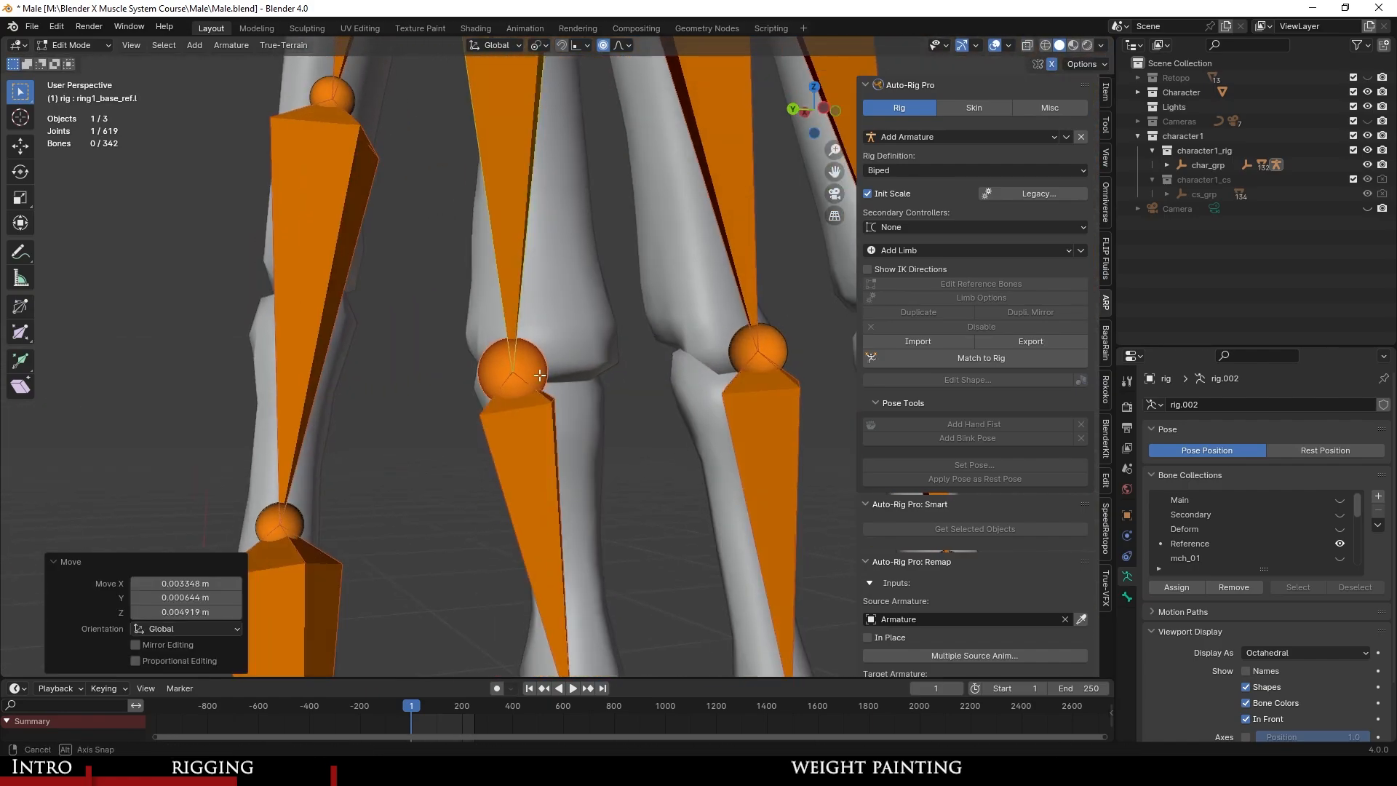
Move the upper end of the left ring finger's base reference bone onto the wrist end of its metacarpal.
scroll(575, 404, "down", 4)
scroll(584, 491, "up", 3)
middle_click_drag(644, 410, 618, 408)
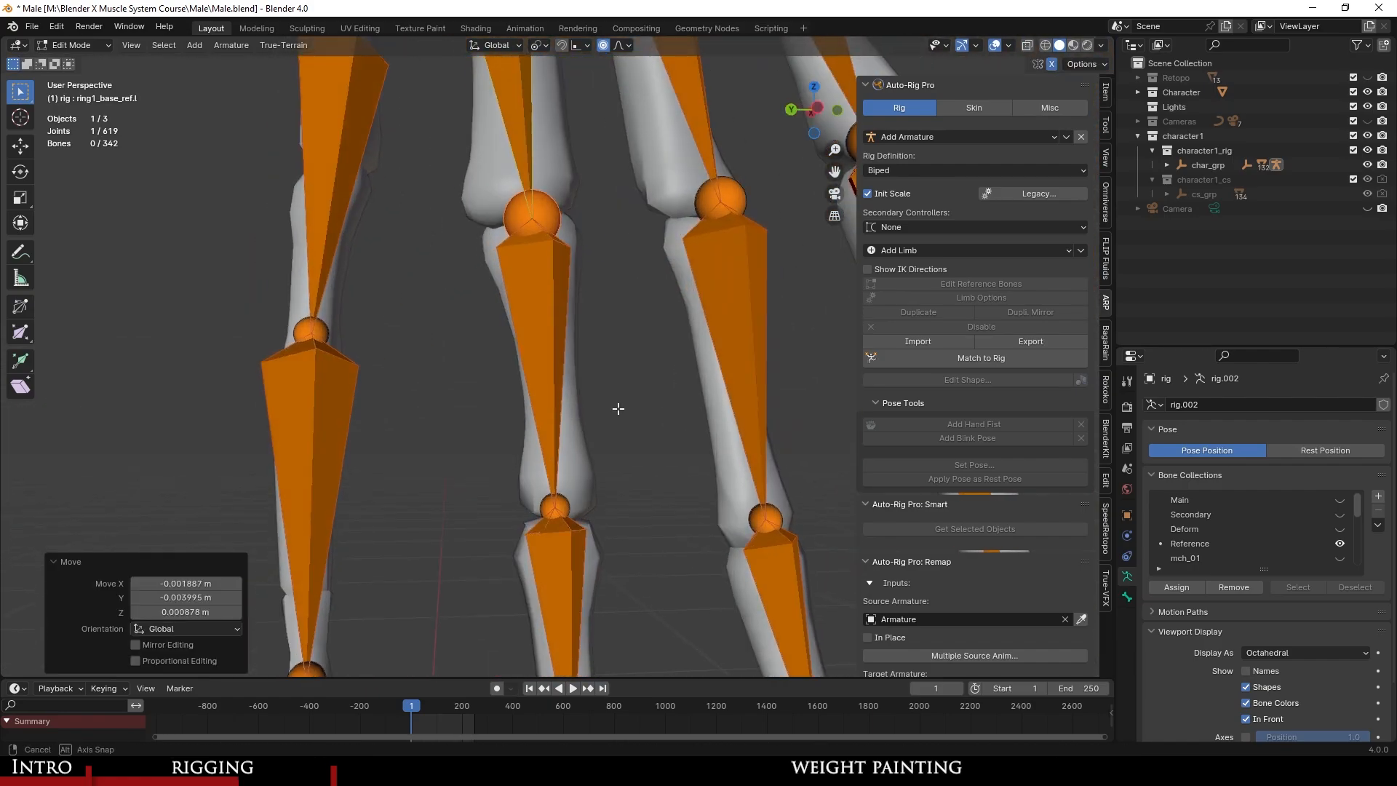
scroll(594, 391, "down", 3)
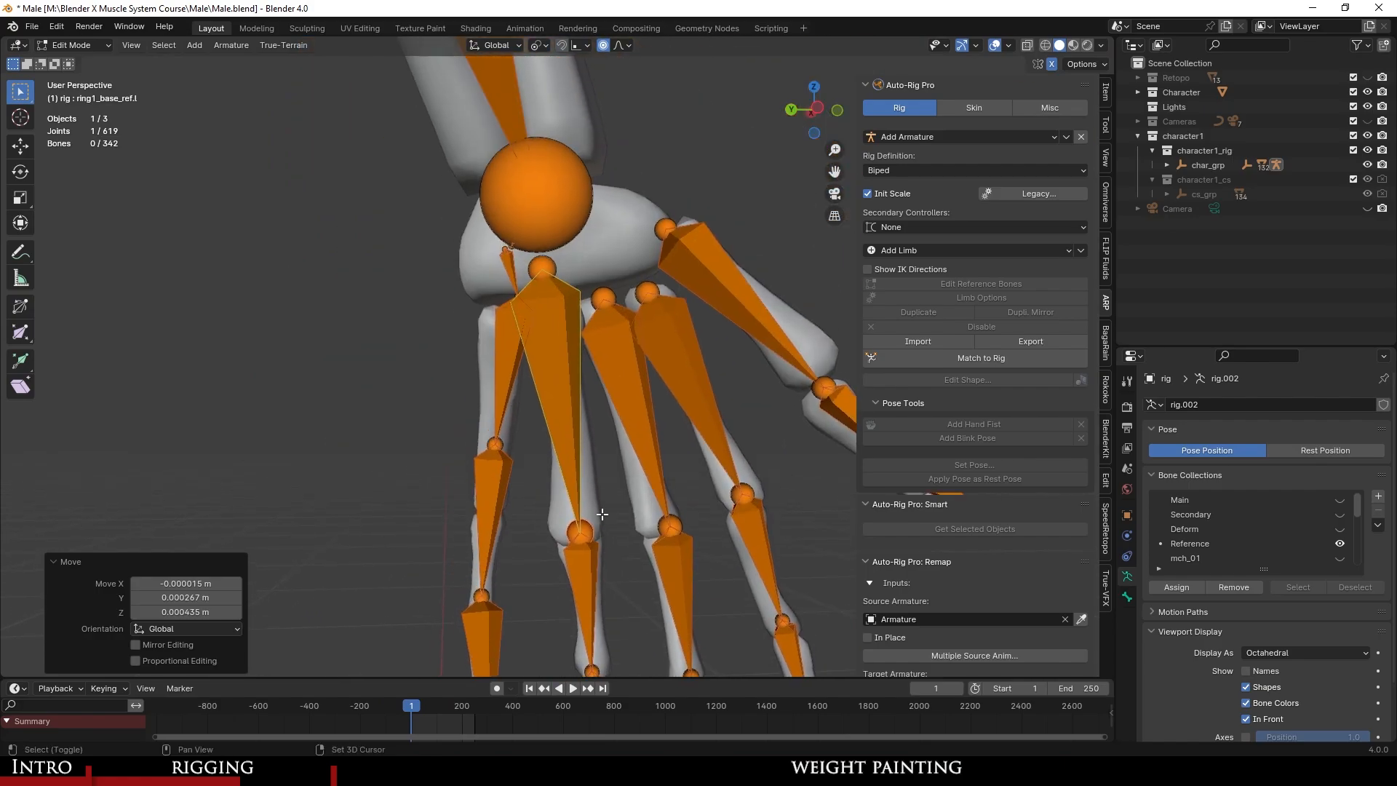
left_click(545, 257)
scroll(575, 273, "up", 3)
middle_click_drag(608, 292, 843, 316)
key("g")
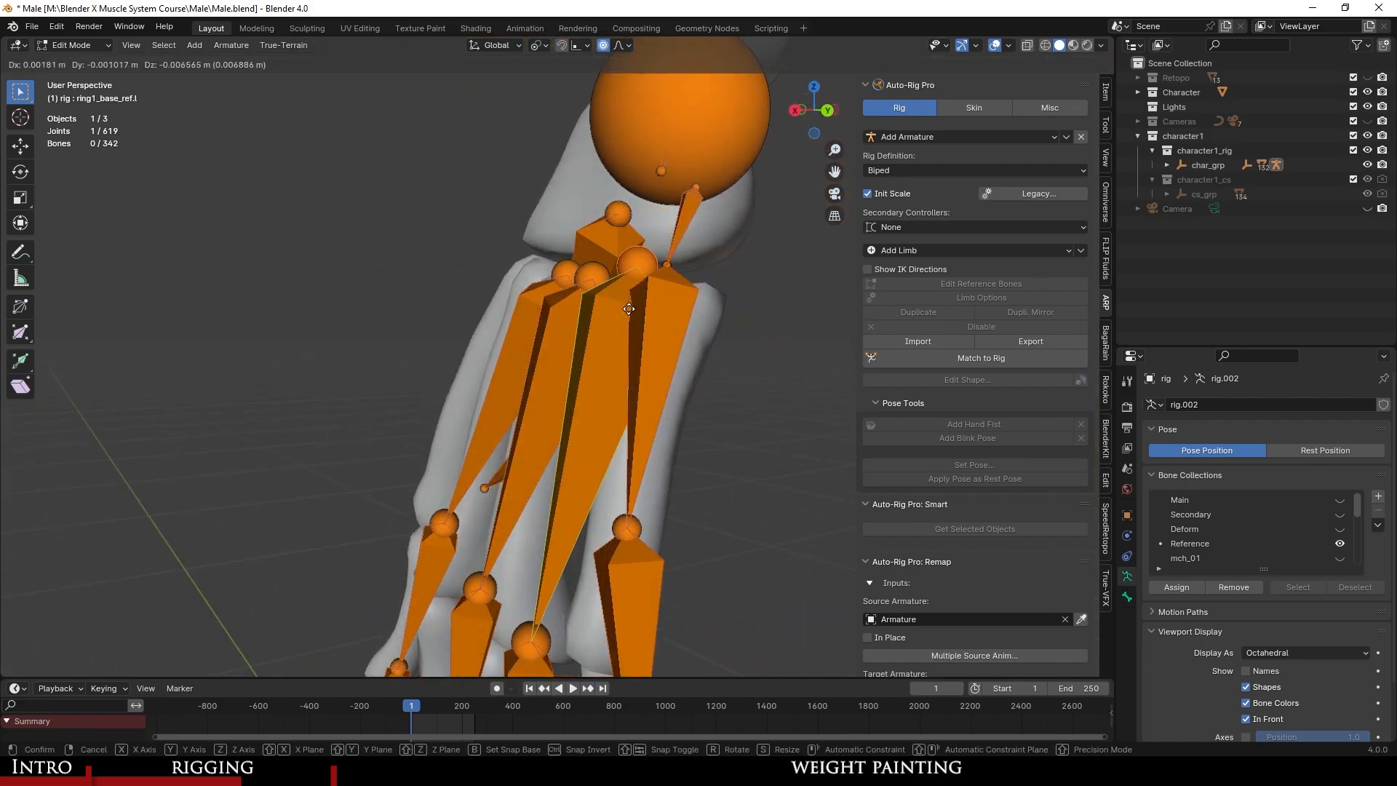
left_click(627, 326)
middle_click_drag(627, 326, 395, 283)
key("g")
left_click(540, 306)
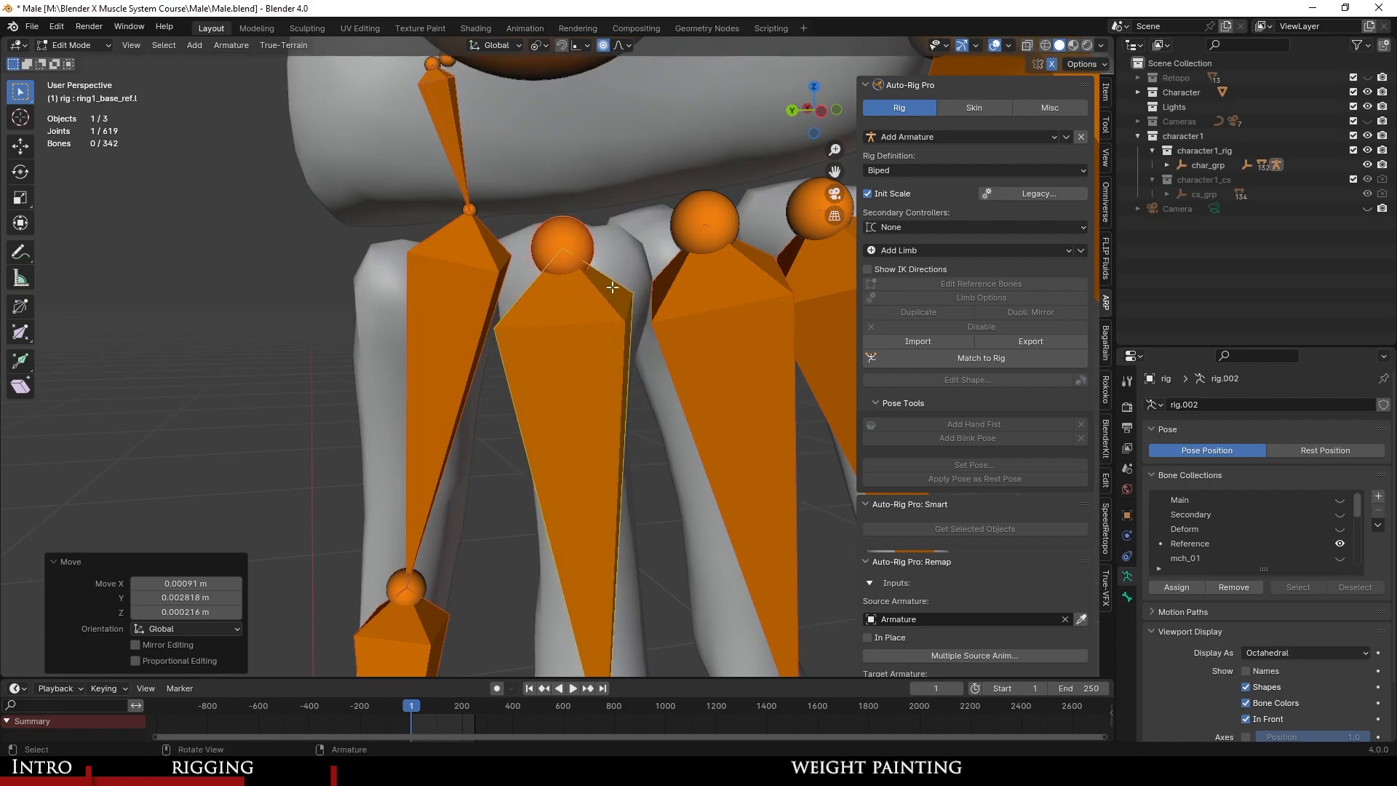
Move the end of the left pinky's last reference bone down to the tip of the finger.
scroll(613, 287, "down", 5)
scroll(537, 594, "up", 6)
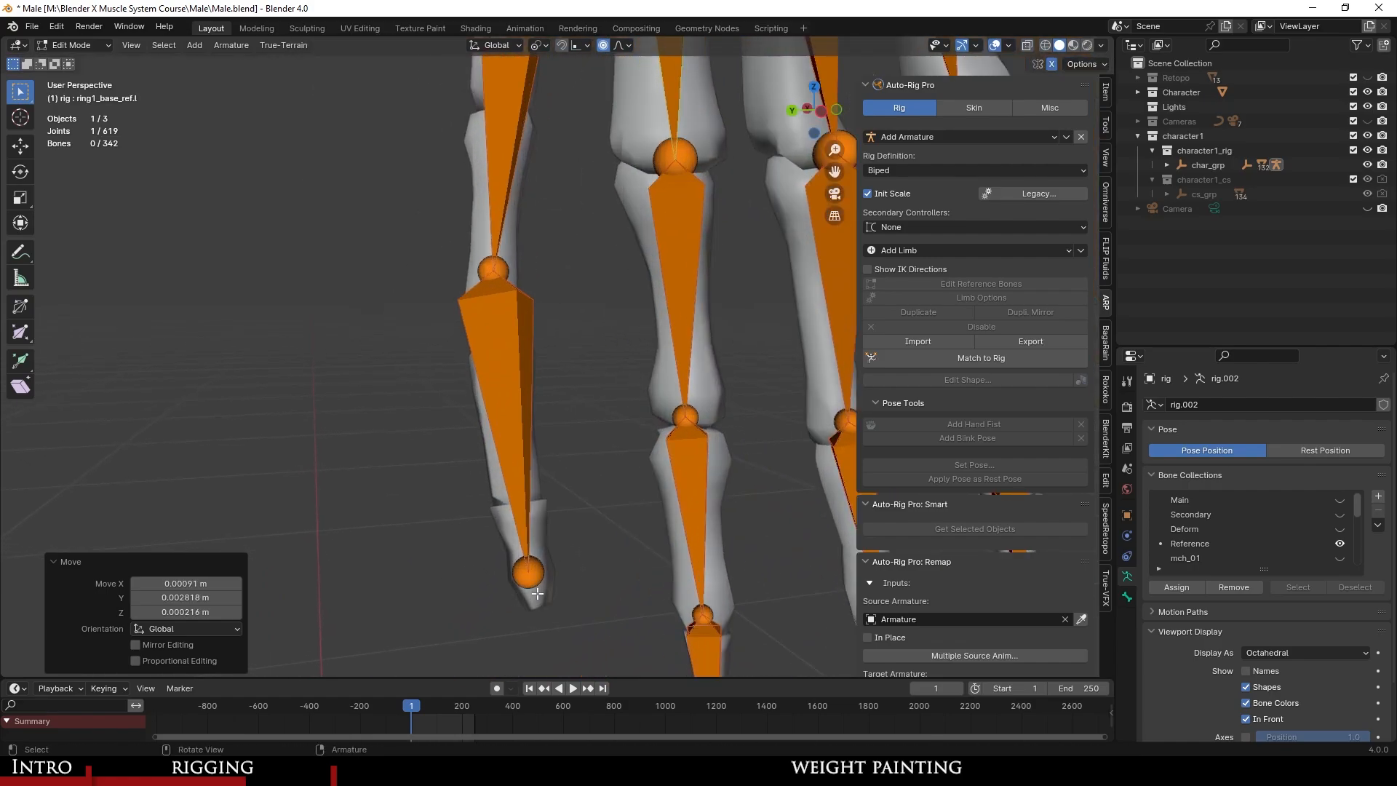
left_click(537, 593)
middle_click_drag(563, 551, 544, 451, "shift")
key("g")
left_click(536, 563)
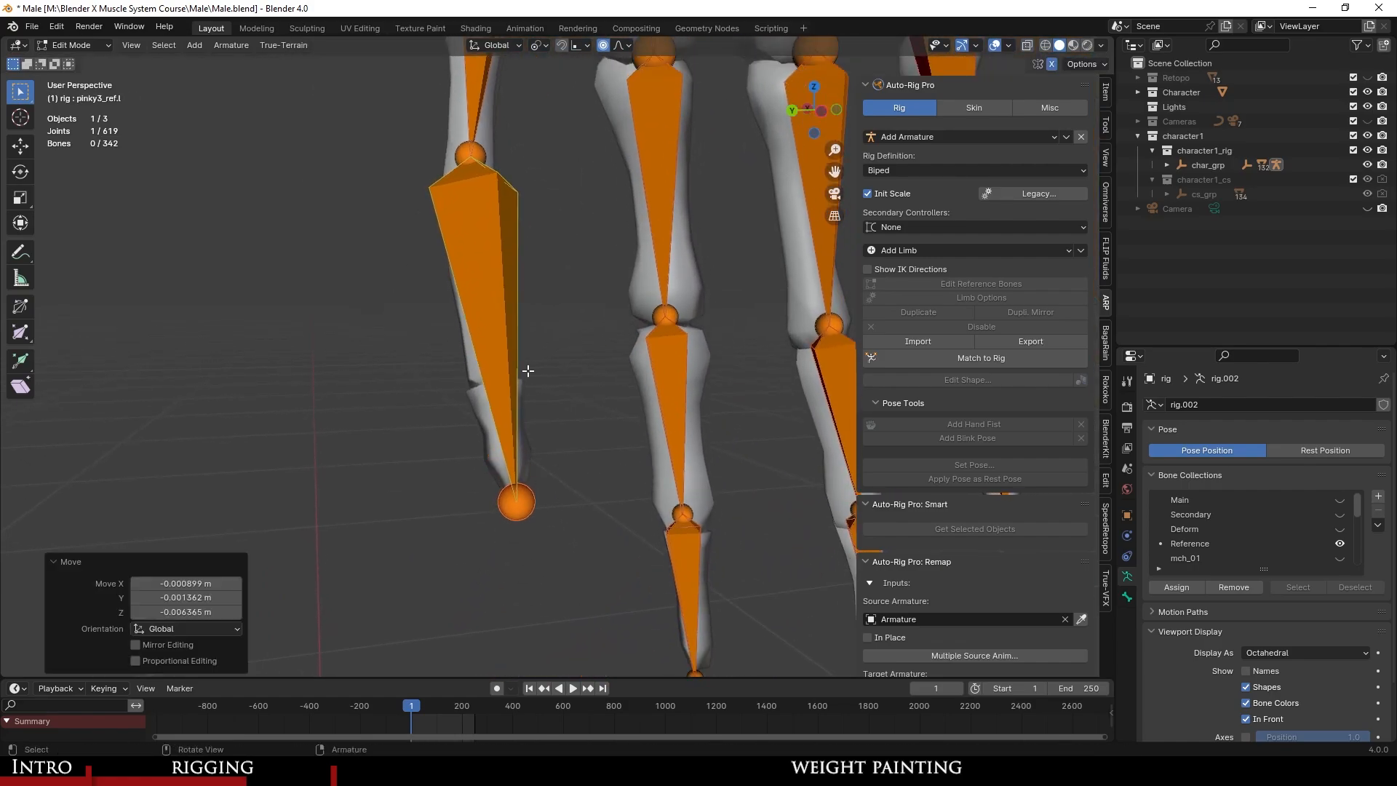
Move the joint between the left pinky's second and last reference bones down to the finger's outer knuckle.
left_click(486, 155)
key("g")
left_click(507, 371)
middle_click_drag(564, 372, 772, 391)
key("g")
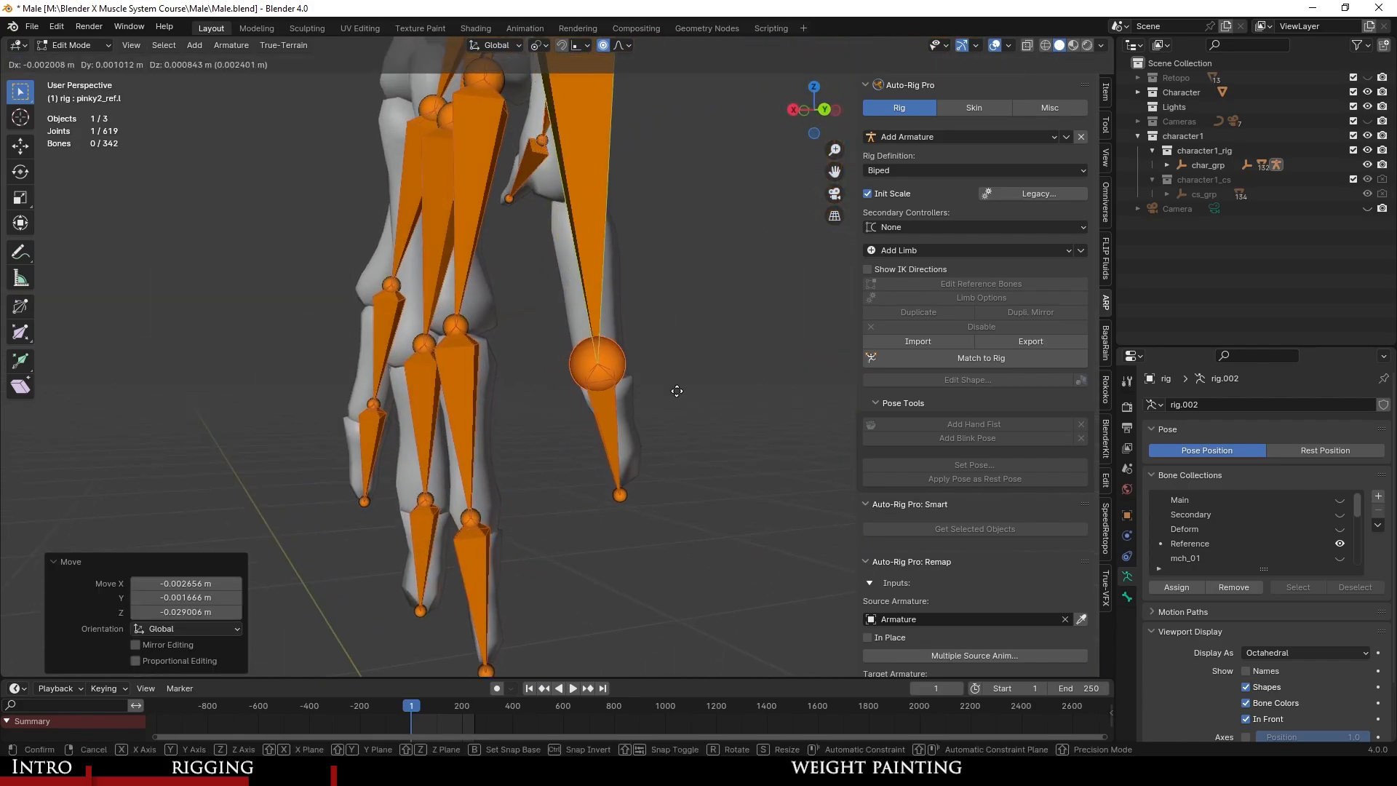
middle_click_drag(674, 394, 567, 394)
Move the joint between the left pinky's first and second reference bones to the finger's middle knuckle.
left_click(534, 173)
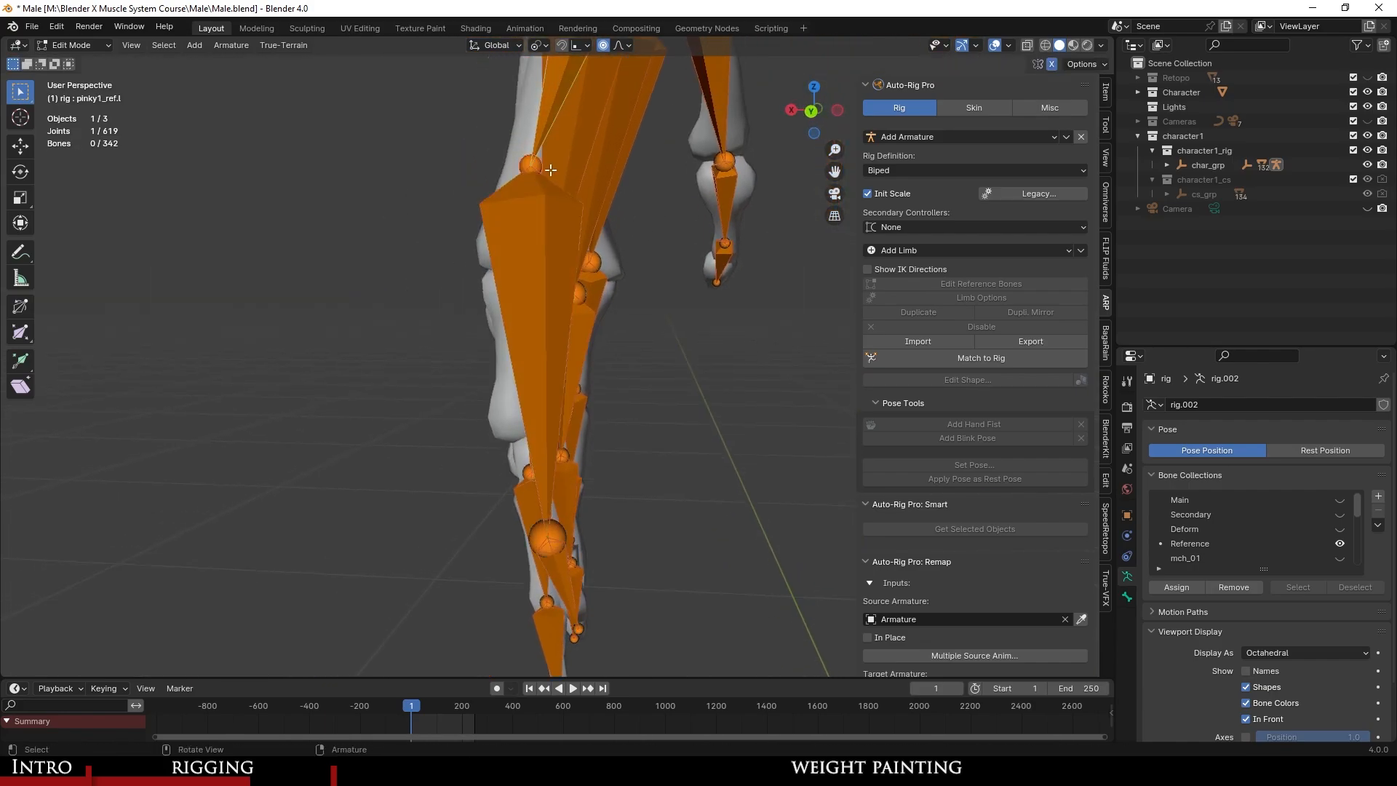
middle_click_drag(576, 343, 457, 277)
left_click(499, 417)
middle_click_drag(499, 416, 560, 539)
left_click(641, 380)
Move the joint between the left pinky's base and first reference bones down to the knuckle at the end of the metacarpal.
scroll(512, 364, "up", 1)
middle_click_drag(502, 160, 470, 409, "shift")
scroll(471, 408, "up", 4)
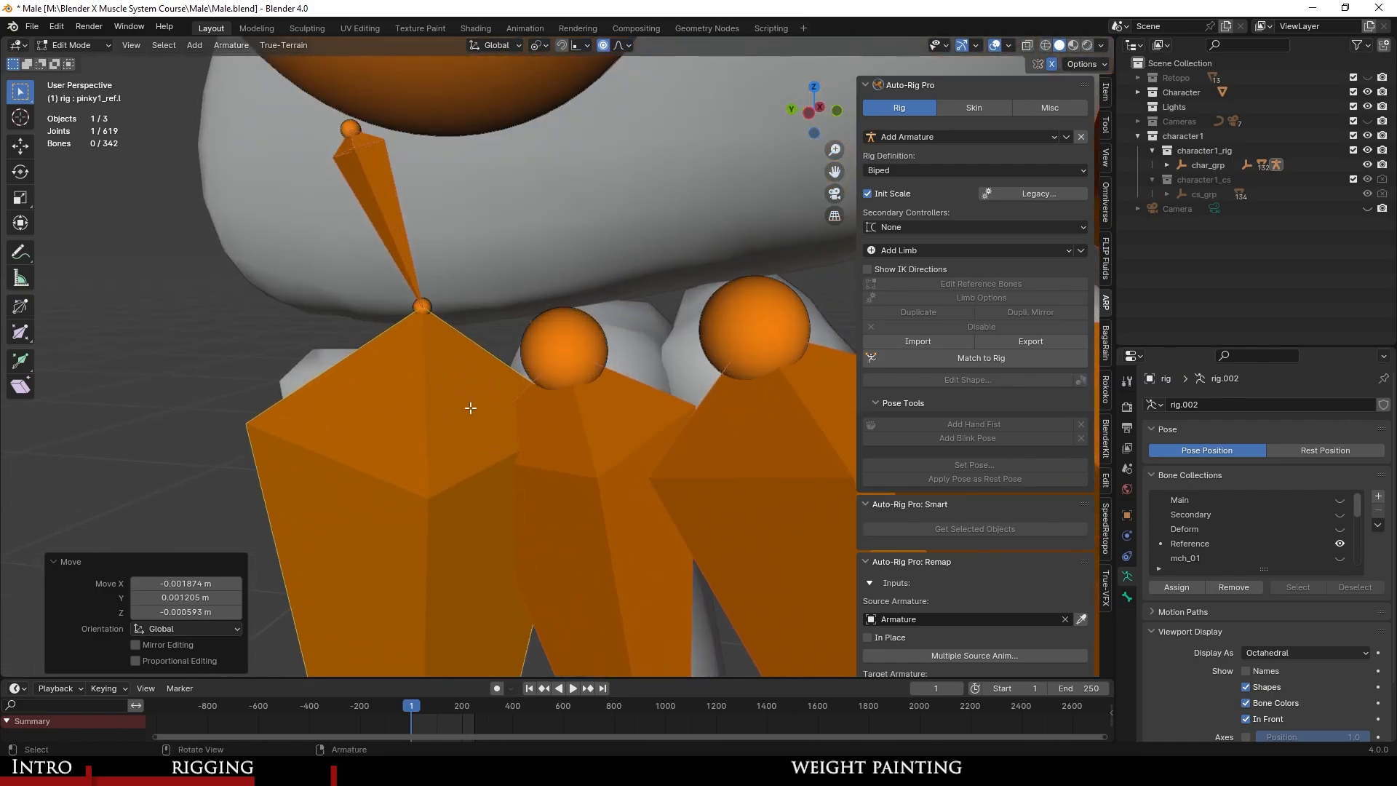
left_click(427, 302)
scroll(466, 378, "down", 5)
middle_click_drag(555, 561, 655, 302, "shift")
key("g")
left_click(551, 389)
middle_click_drag(641, 393, 574, 401)
middle_click_drag(574, 400, 621, 352, "ctrl")
left_click(555, 277)
Lower the joint between the left pinky's second and last reference bones by about 0.002 m into the outer knuckle gap.
middle_click_drag(592, 397, 491, 460)
left_click(479, 516)
middle_click_drag(553, 526, 572, 410)
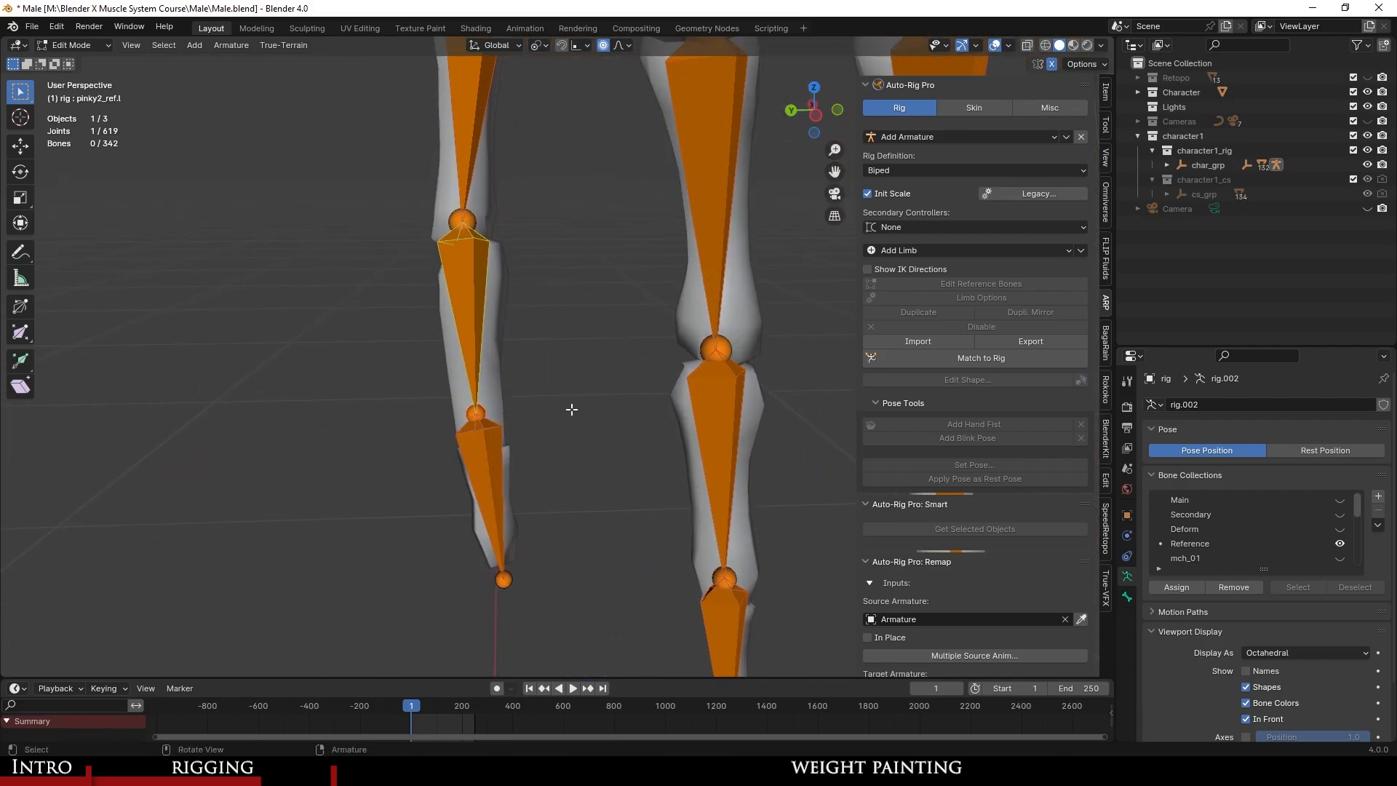
left_click(578, 446)
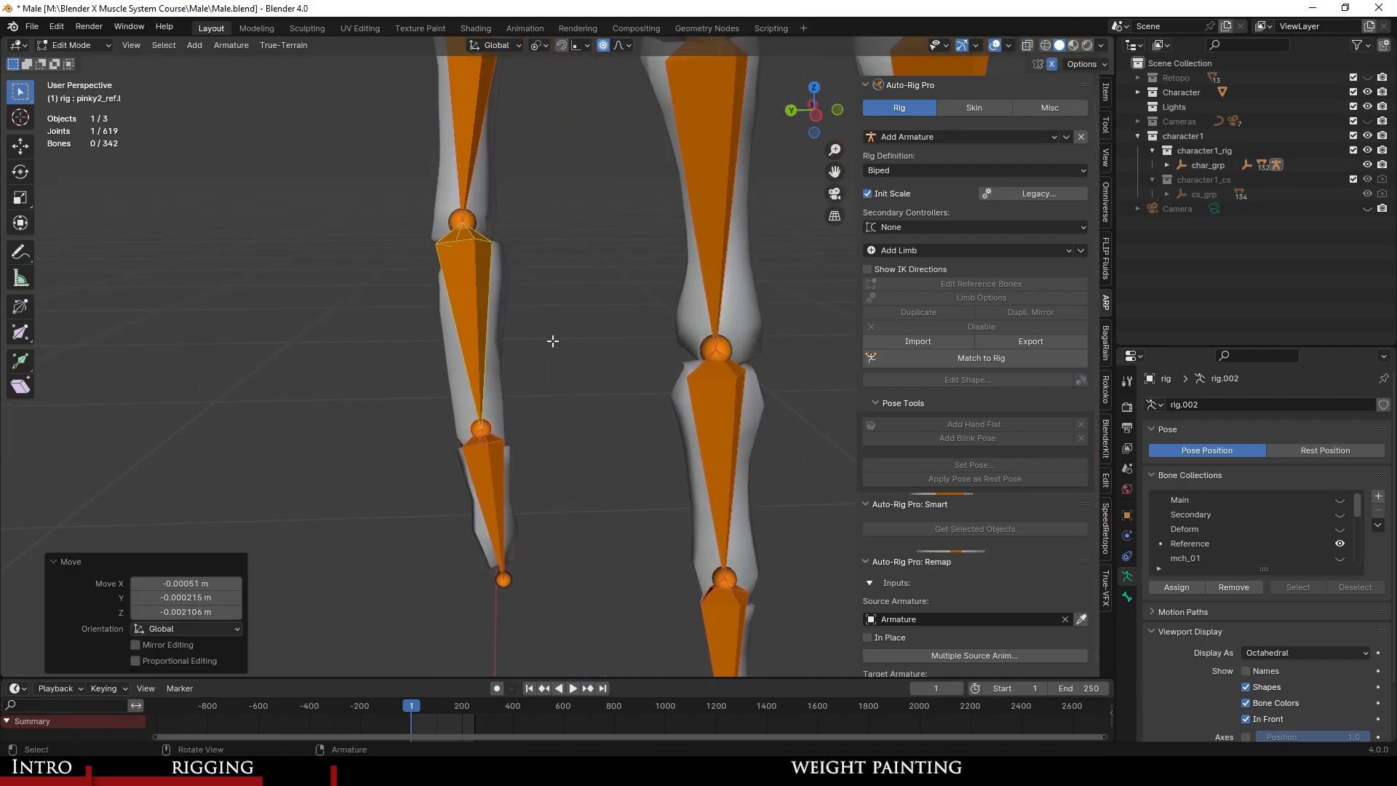
Lower the joint between the left pinky's first and second reference bones by about 0.001 m into the middle knuckle gap.
middle_click_drag(554, 341, 560, 437, "shift")
left_click(478, 314)
key("g")
left_click(481, 324)
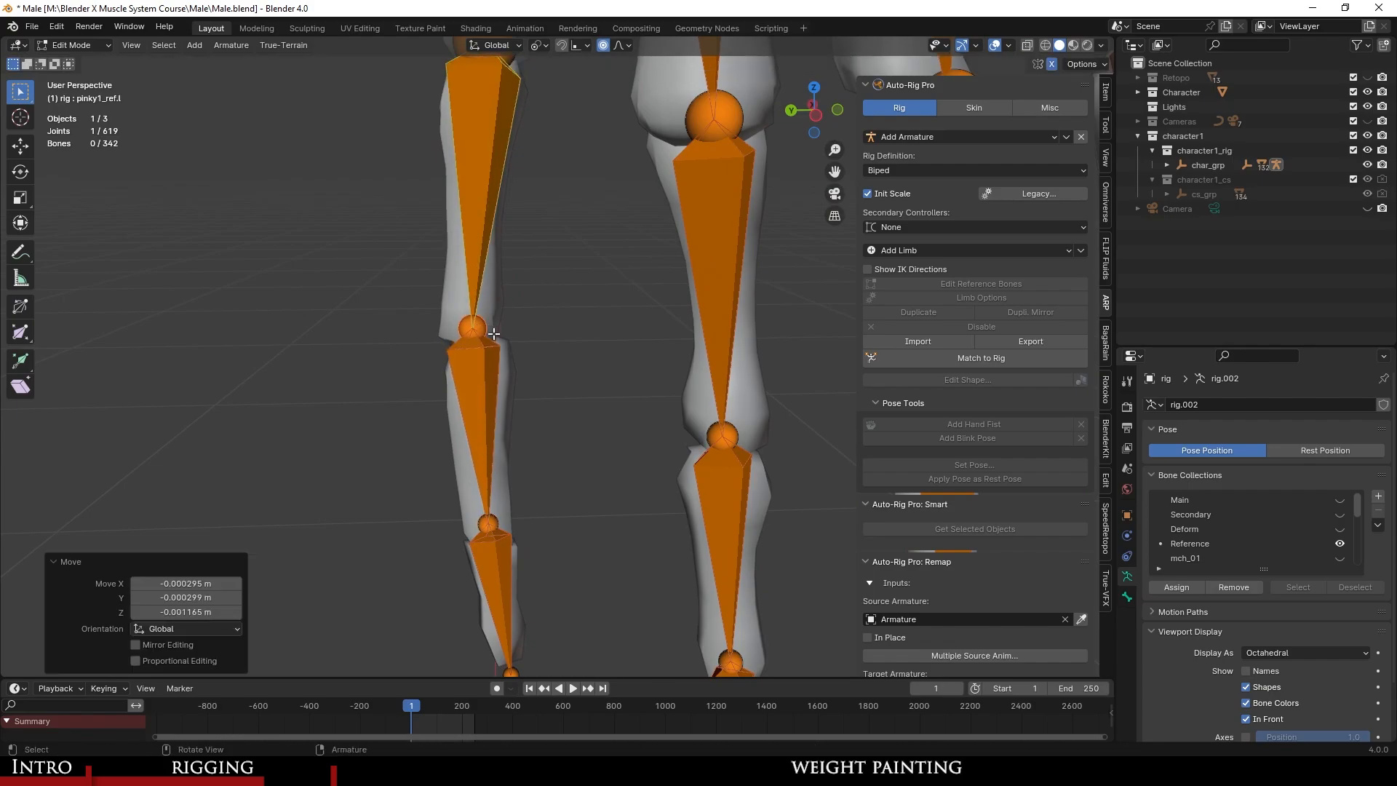
Select the left pinky's whole base reference bone and shift it slightly along its metacarpal.
scroll(542, 313, "down", 6)
middle_click_drag(543, 302, 600, 396, "shift")
scroll(547, 402, "up", 5)
scroll(599, 393, "down", 4)
middle_click_drag(583, 255, 551, 384, "shift")
scroll(553, 363, "up", 2)
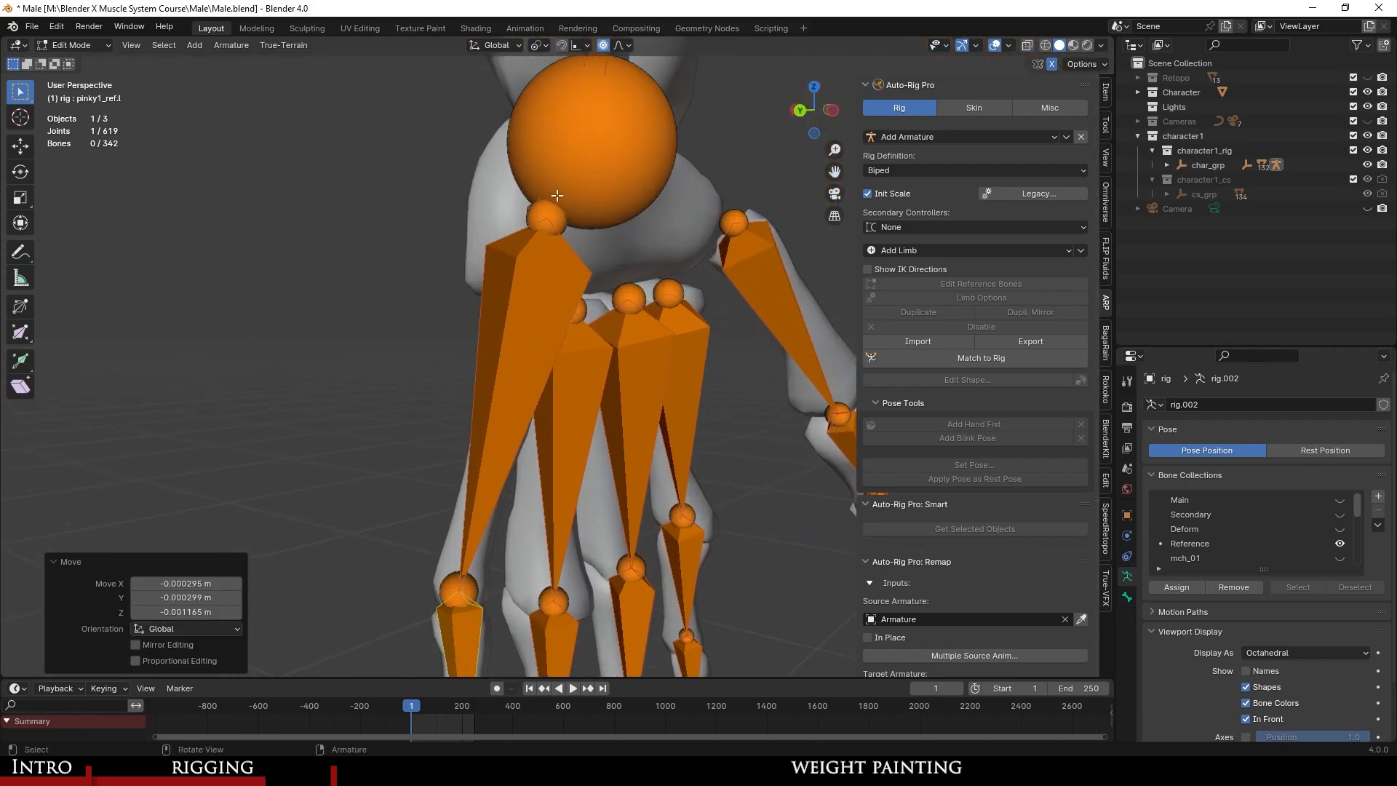
left_click(564, 226)
left_click(549, 277)
scroll(549, 277, "up", 2)
middle_click_drag(549, 276, 502, 307)
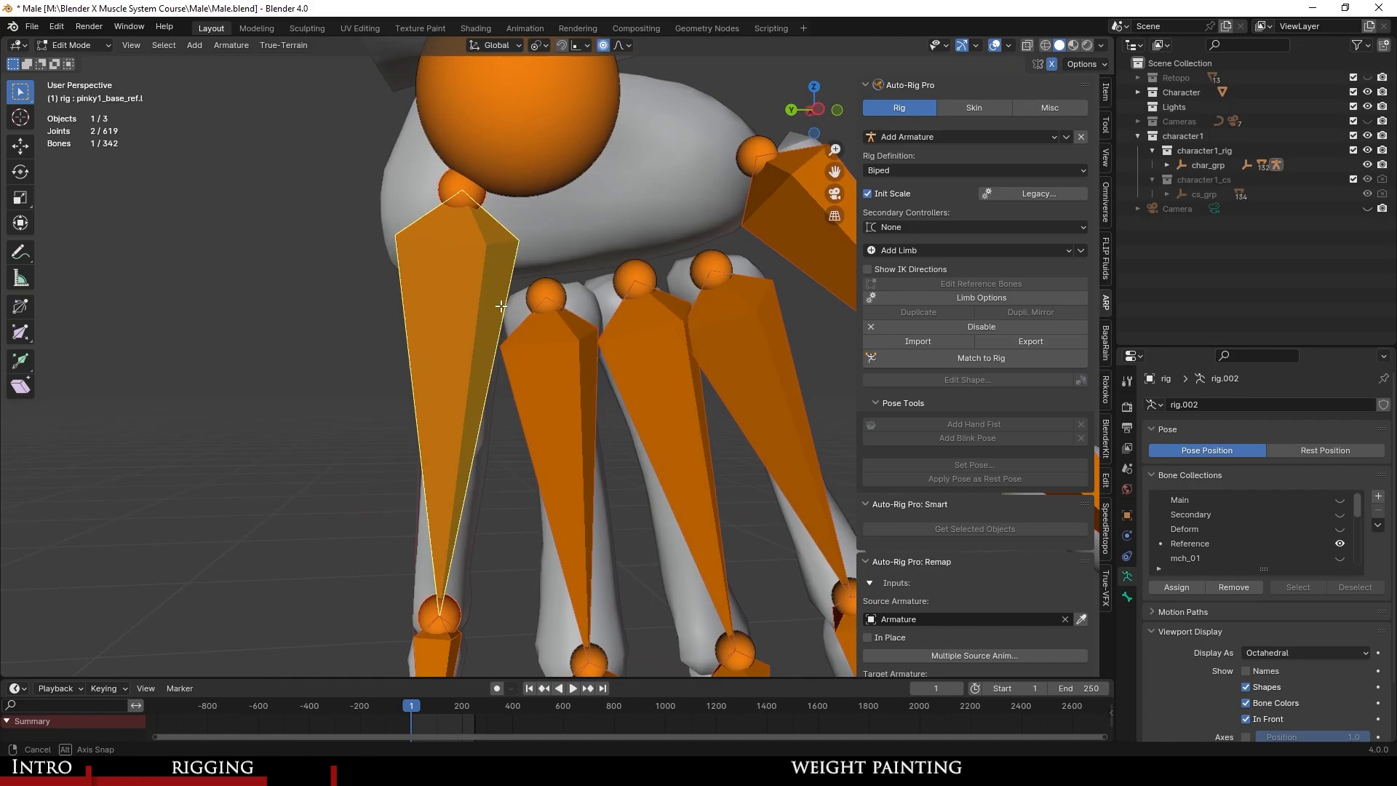
key("g")
left_click(484, 299)
Reposition the joint between the left pinky's base and first reference bones in the gap of the base knuckle.
left_click(436, 212)
middle_click_drag(493, 482, 524, 484)
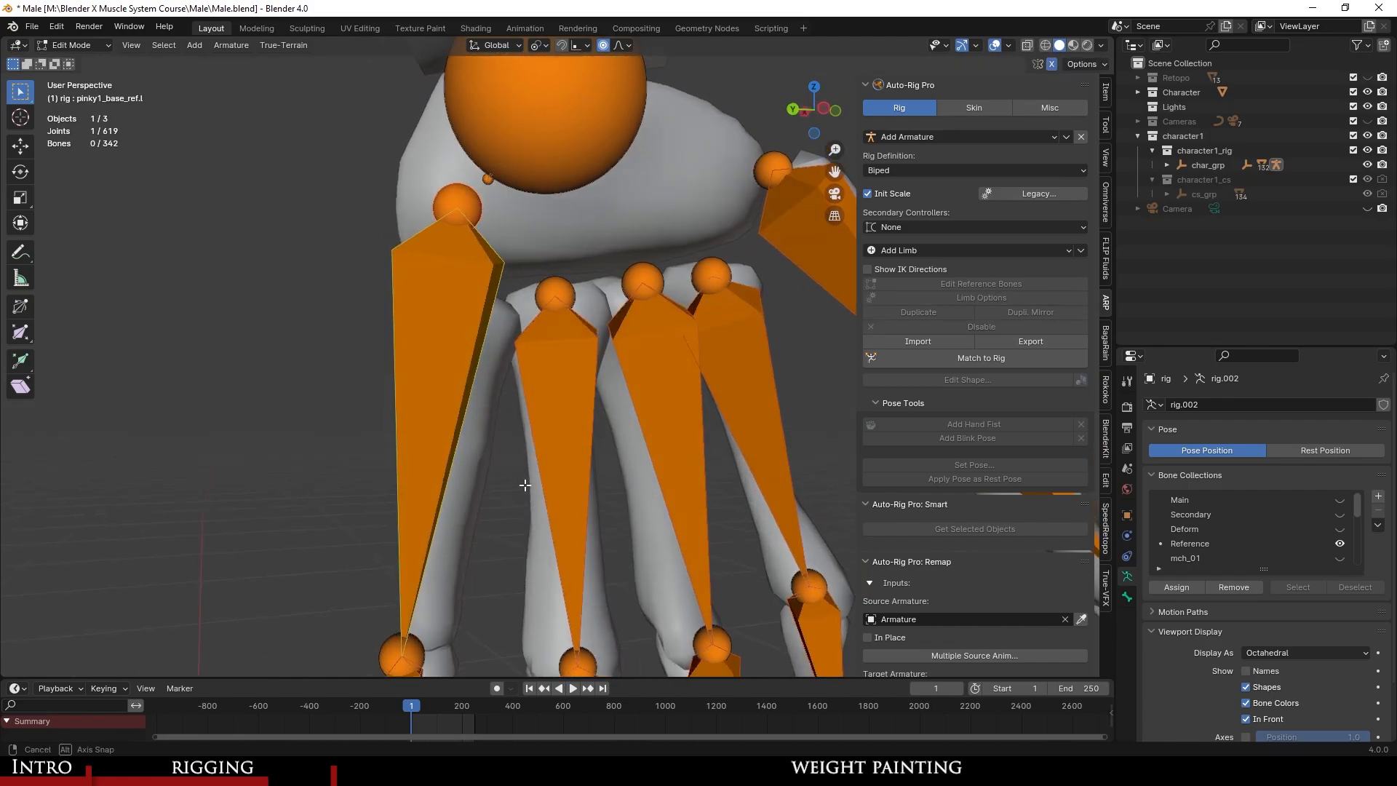
middle_click_drag(448, 648, 539, 371, "shift")
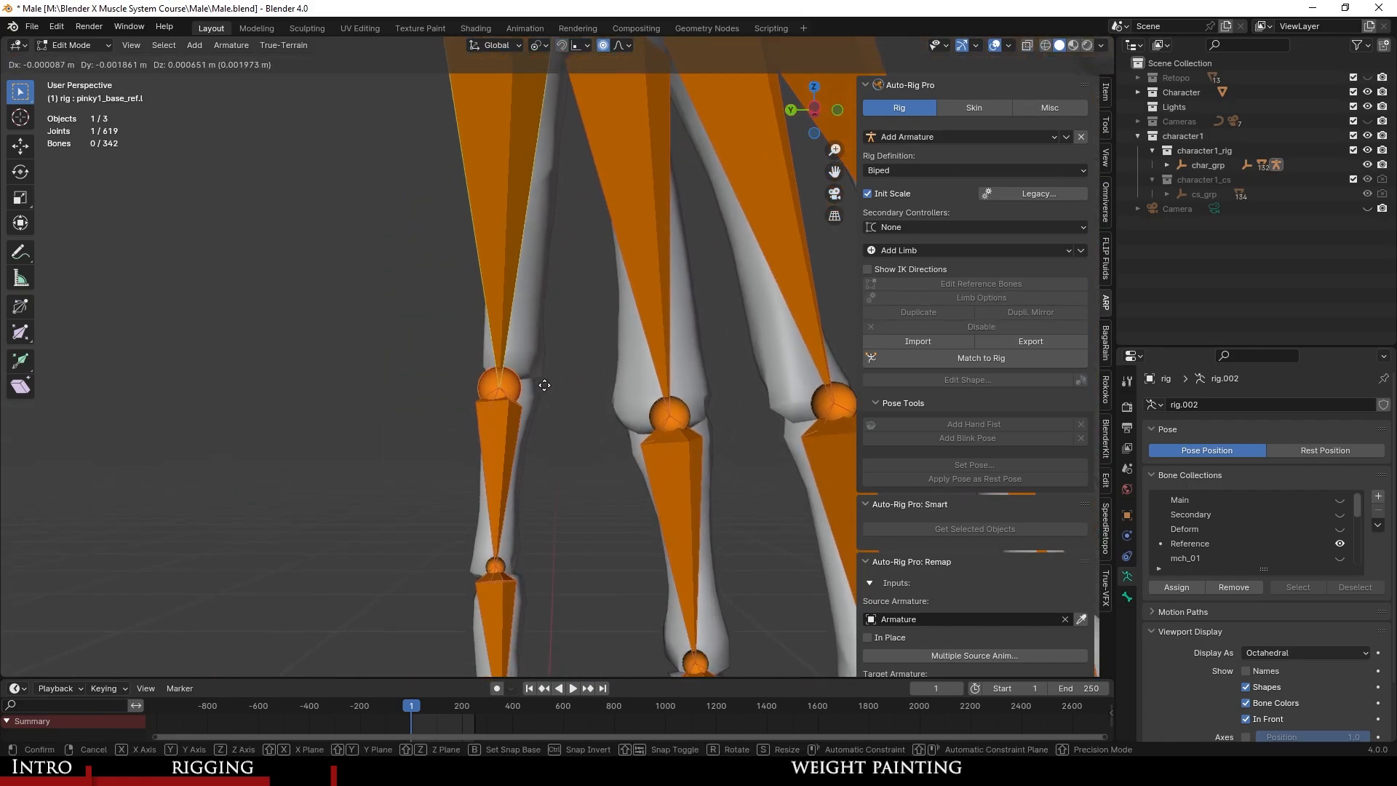
left_click(544, 385)
Move the upper end of the left pinky's base reference bone down onto the wrist end of its metacarpal.
scroll(586, 374, "up", 4)
left_click(473, 239)
middle_click_drag(475, 240, 666, 313)
key("g")
left_click(700, 374)
middle_click_drag(702, 374, 509, 332)
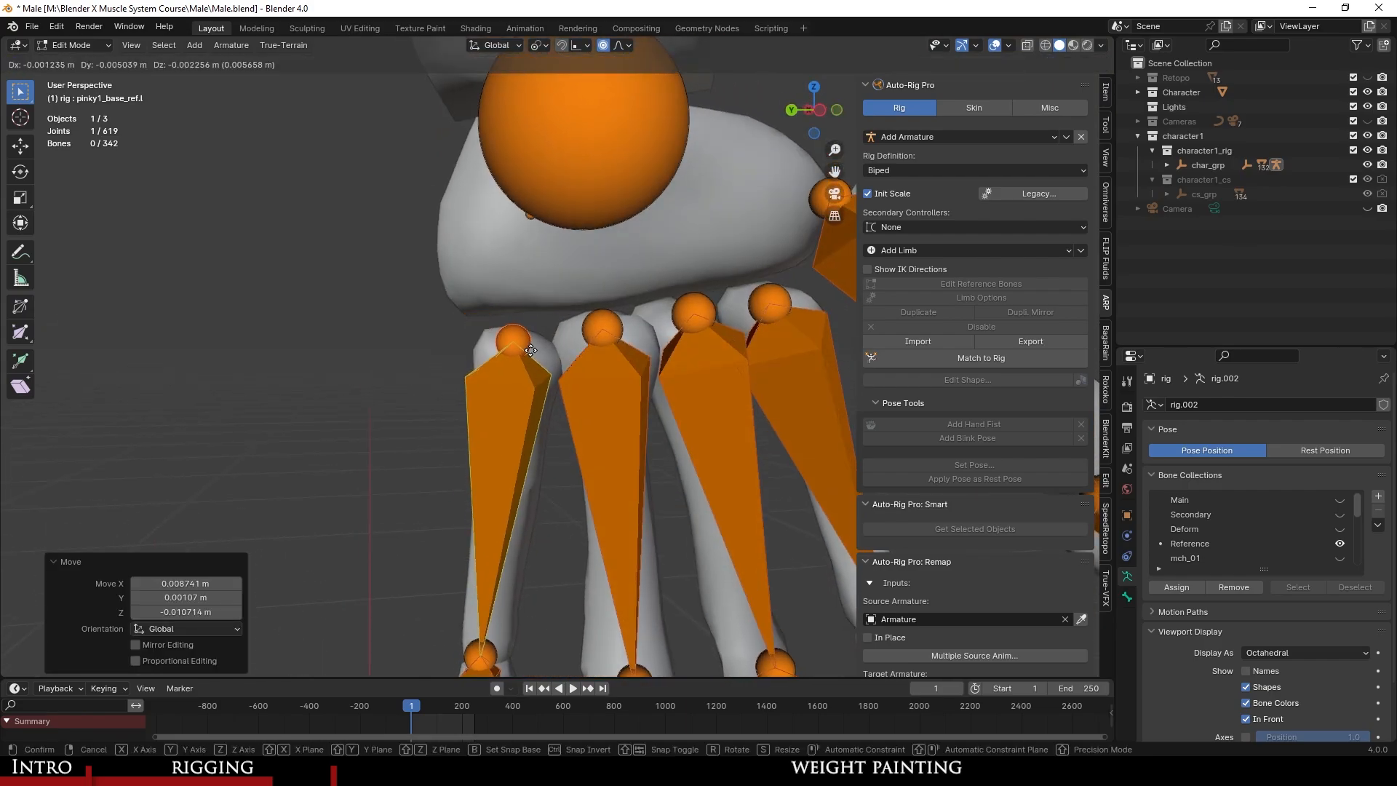
left_click(530, 351)
Move the end of the left hand reference bone down from the wrist into the palm between the metacarpals.
scroll(611, 444, "down", 3)
mouse_move(624, 458)
middle_mouse_down("shift")
mouse_move(630, 359)
mouse_move(404, 374)
mouse_move(379, 404)
mouse_move(409, 431)
mouse_move(584, 434)
mouse_move(583, 599)
mouse_move(621, 365)
mouse_move(626, 444)
middle_mouse_up("shift")
scroll(610, 433, "up", 4)
scroll(621, 364, "up", 3)
middle_click_drag(626, 444, 657, 441)
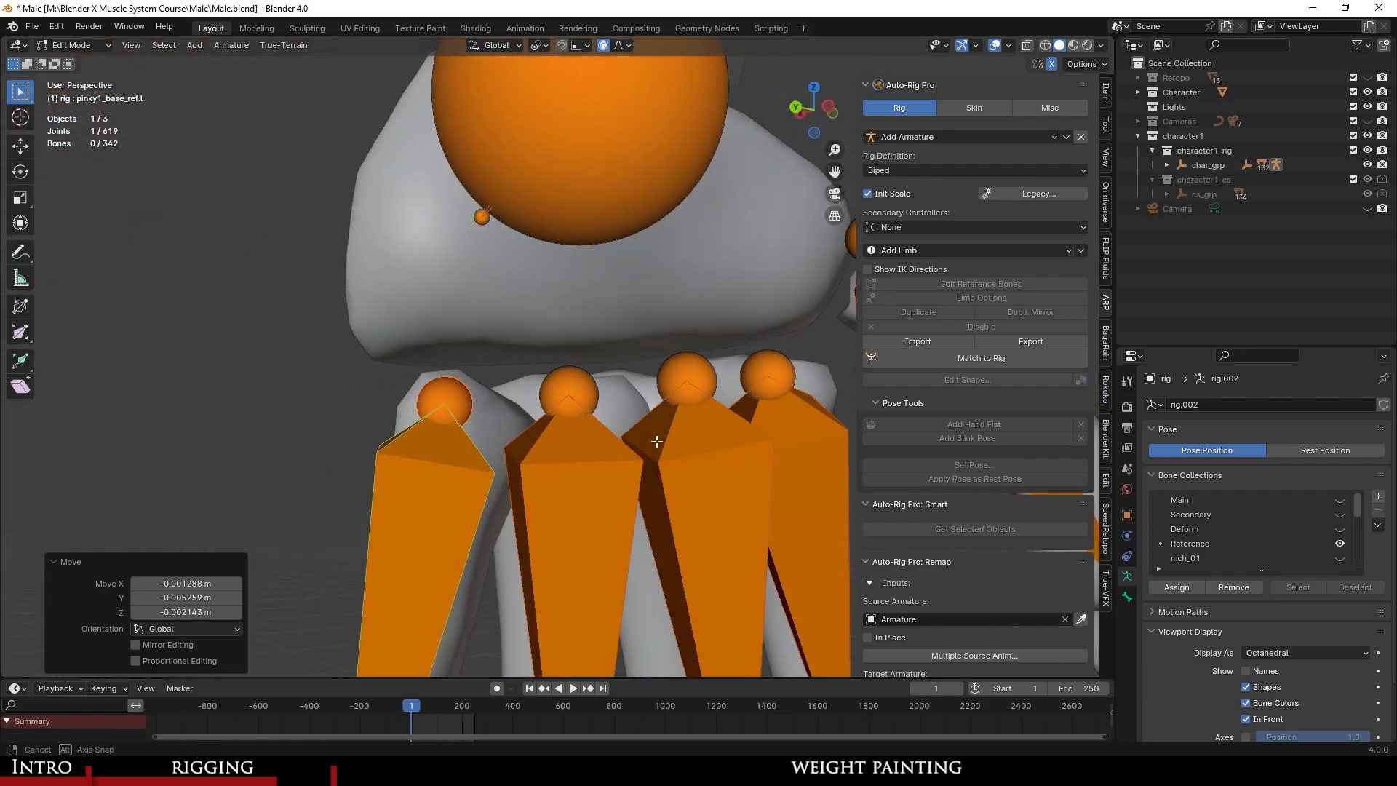
left_click(495, 207)
scroll(530, 331, "down", 4)
middle_click_drag(538, 342, 516, 335)
key("g")
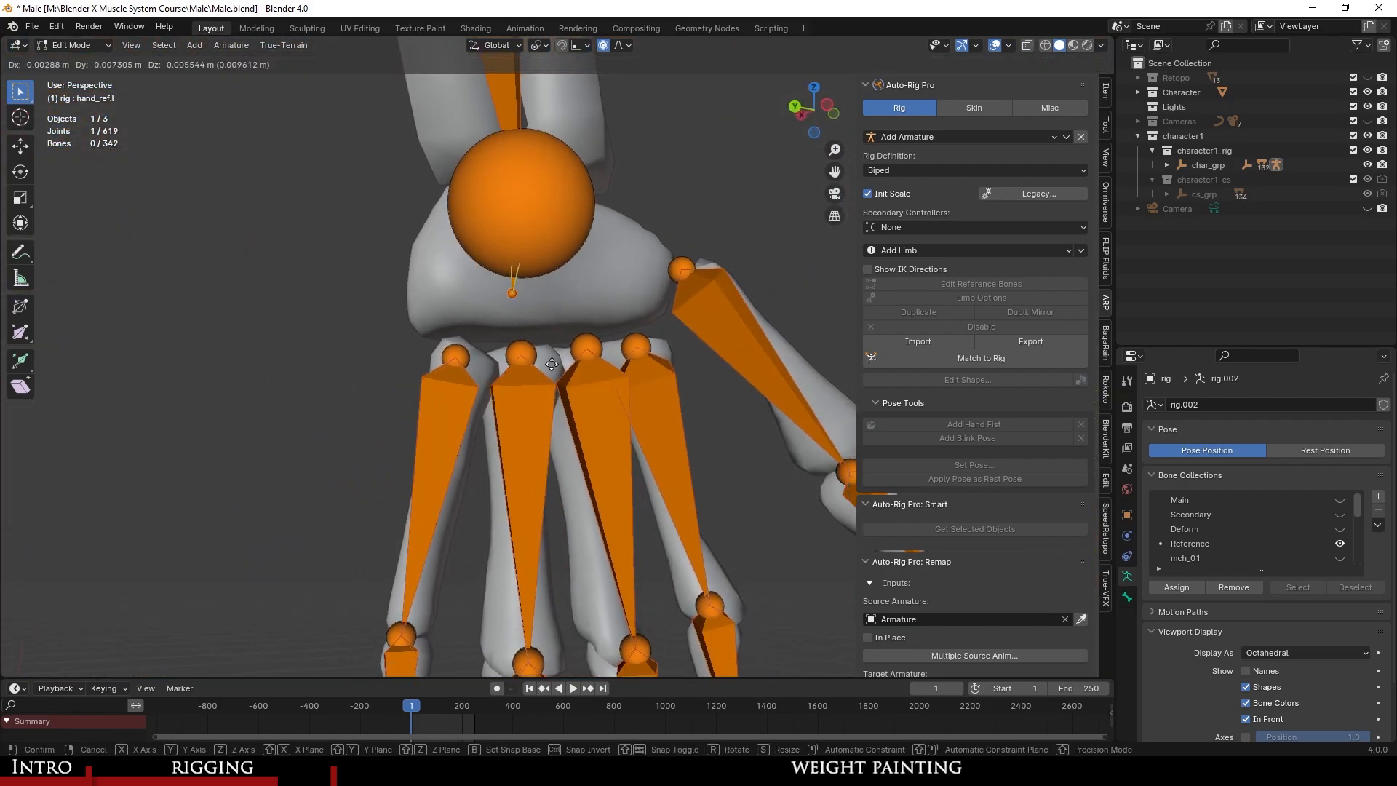
left_click(583, 435)
middle_click_drag(610, 419, 419, 436)
key("g")
middle_click_drag(706, 457, 562, 463)
Check the mirrored reference bones of the right hand and the overall bone placement on the skeleton.
scroll(591, 453, "down", 3)
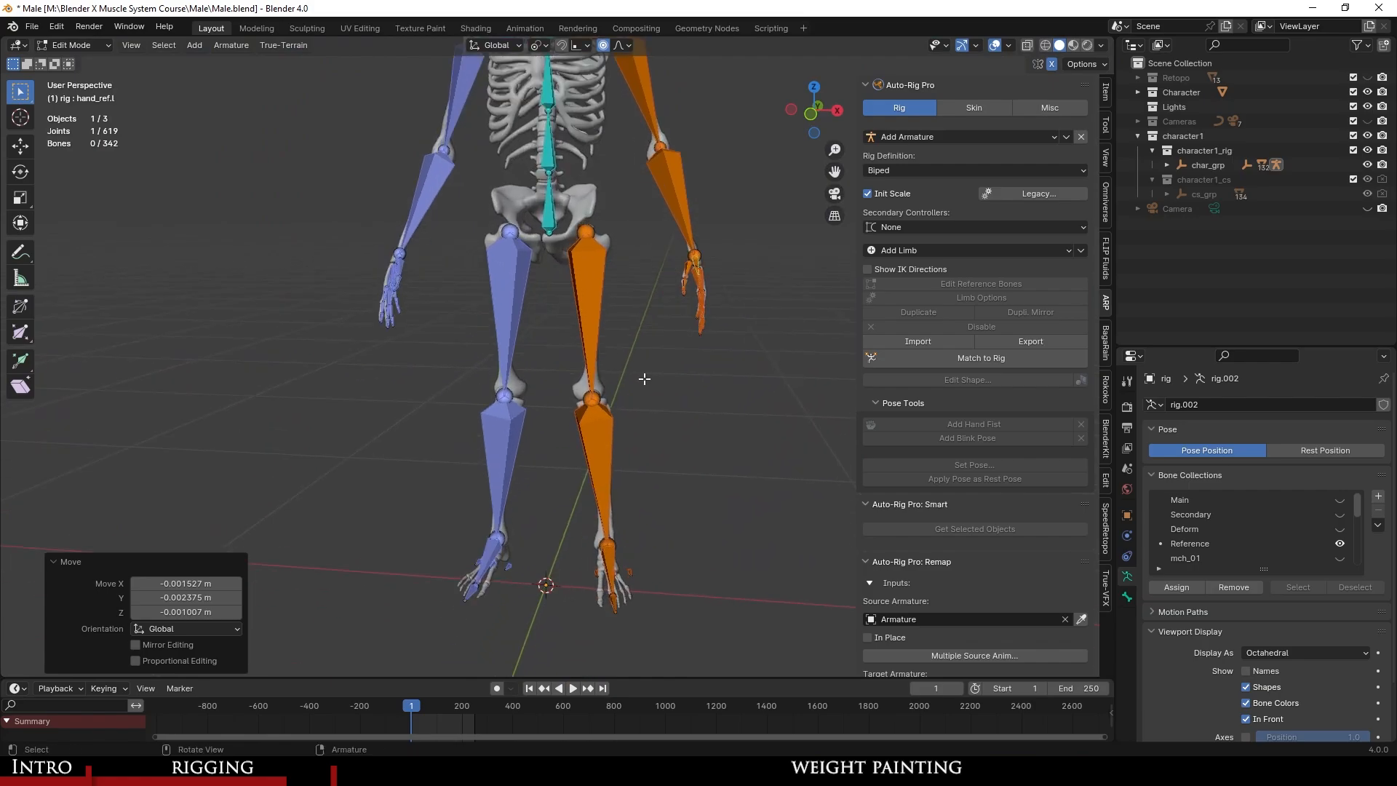
middle_click_drag(644, 379, 668, 373)
middle_click_drag(668, 372, 645, 635, "shift")
middle_click_drag(681, 529, 818, 315, "shift")
scroll(564, 333, "up", 6)
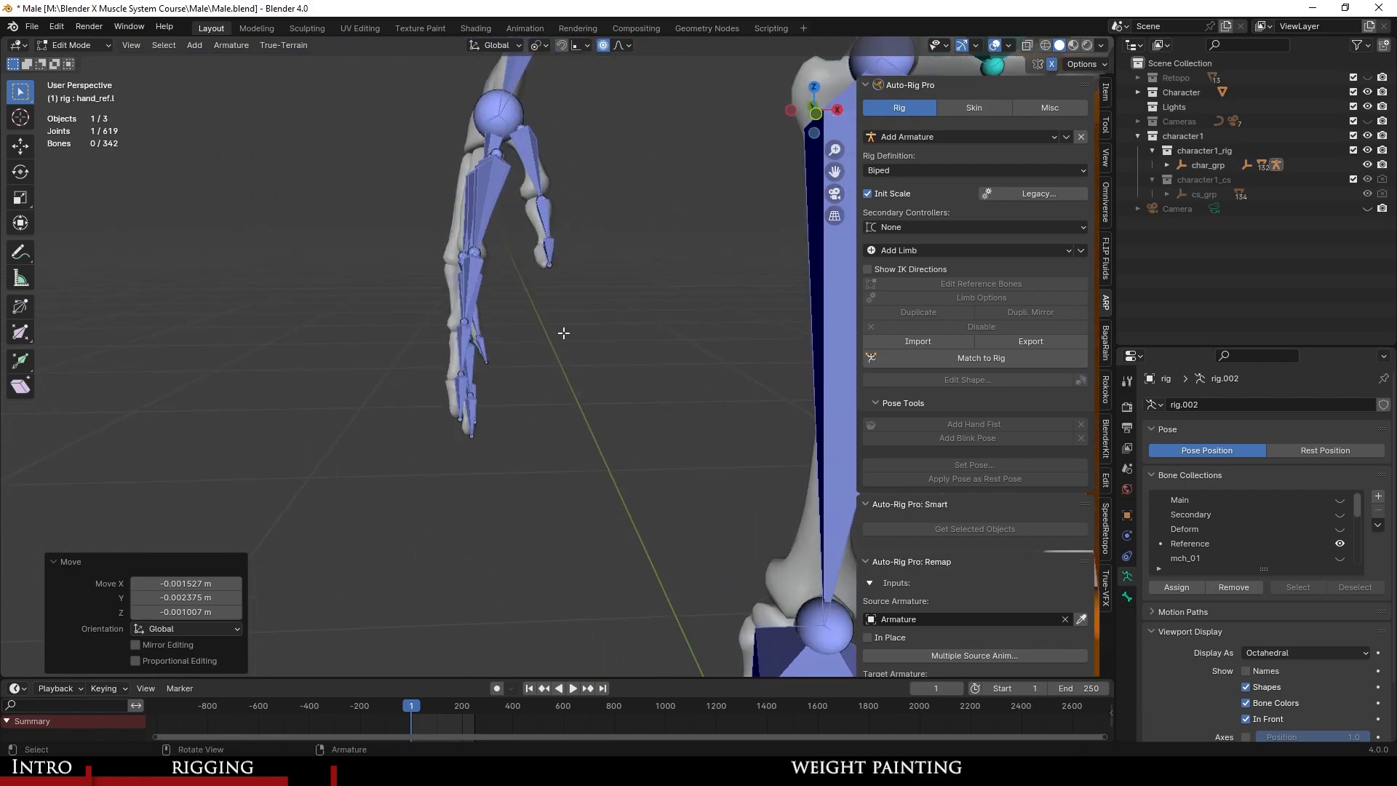
middle_click_drag(564, 333, 325, 534)
scroll(550, 364, "up", 3)
scroll(575, 382, "down", 9)
scroll(557, 382, "up", 2)
scroll(483, 478, "down", 7)
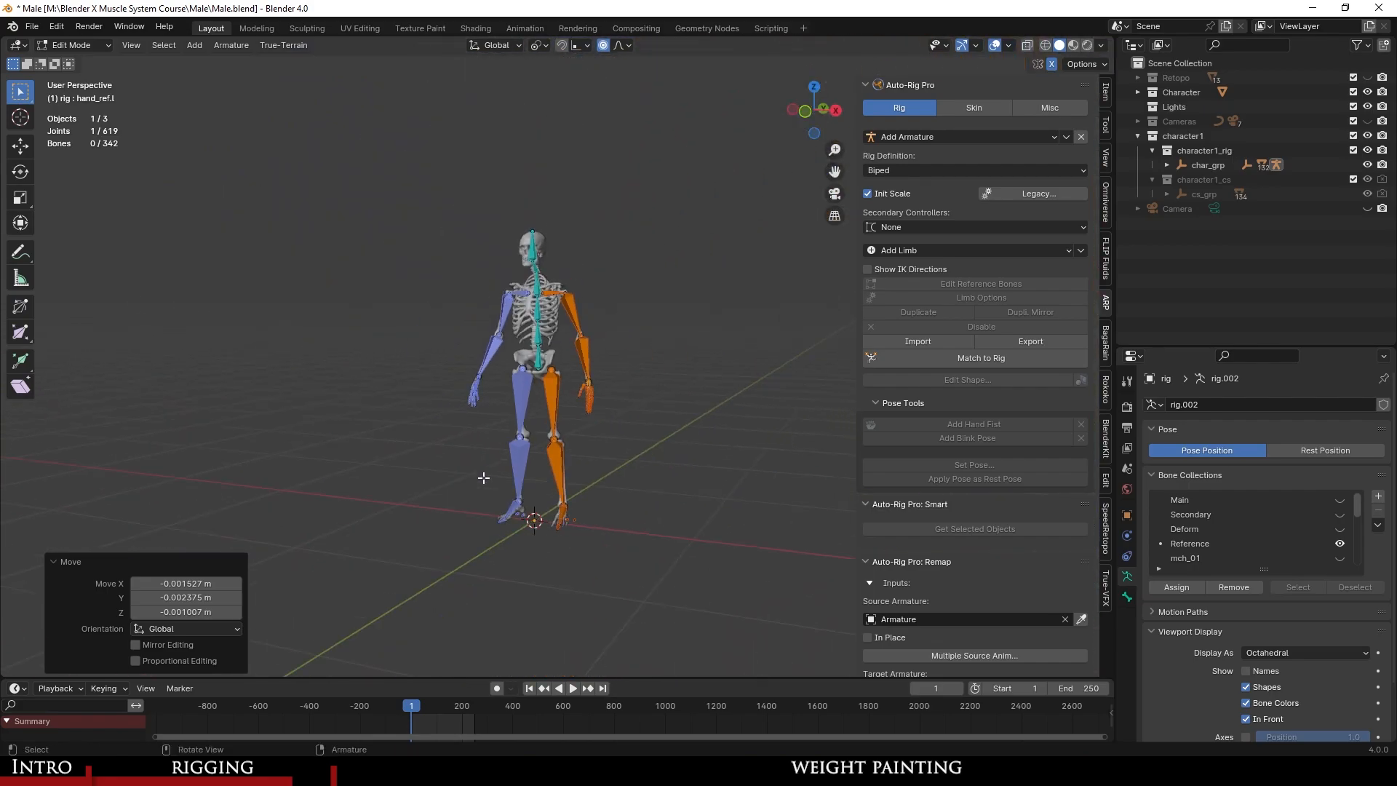
Generate the rig from the reference bones with Match to Rig and accept the armature scale warning.
scroll(555, 499, "up", 2)
middle_click_drag(483, 479, 550, 459)
middle_click_drag(550, 460, 525, 461)
scroll(526, 462, "up", 1)
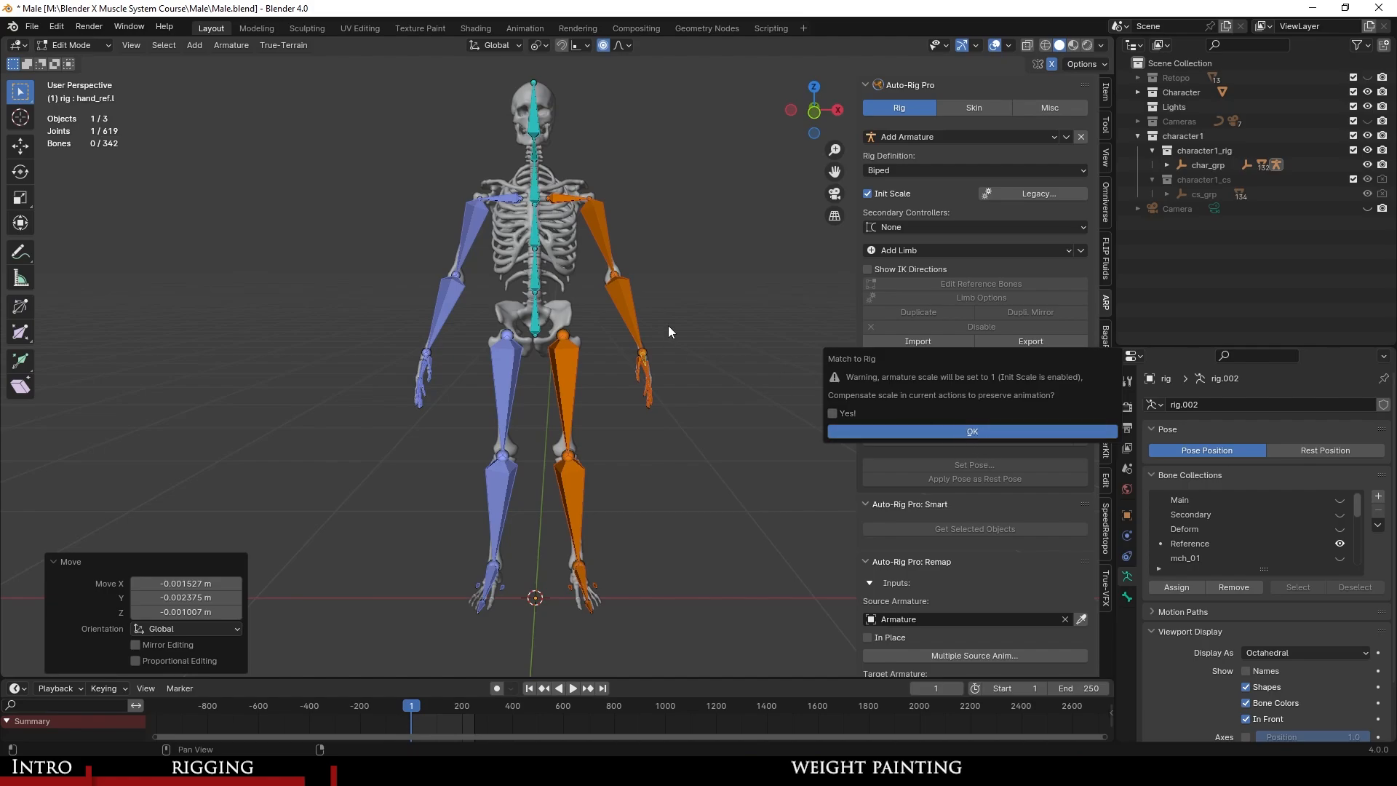
key("Return")
Examine the generated rig controls around the left hand, arms and pelvis.
scroll(373, 425, "up", 4)
middle_click_drag(633, 400, 508, 387)
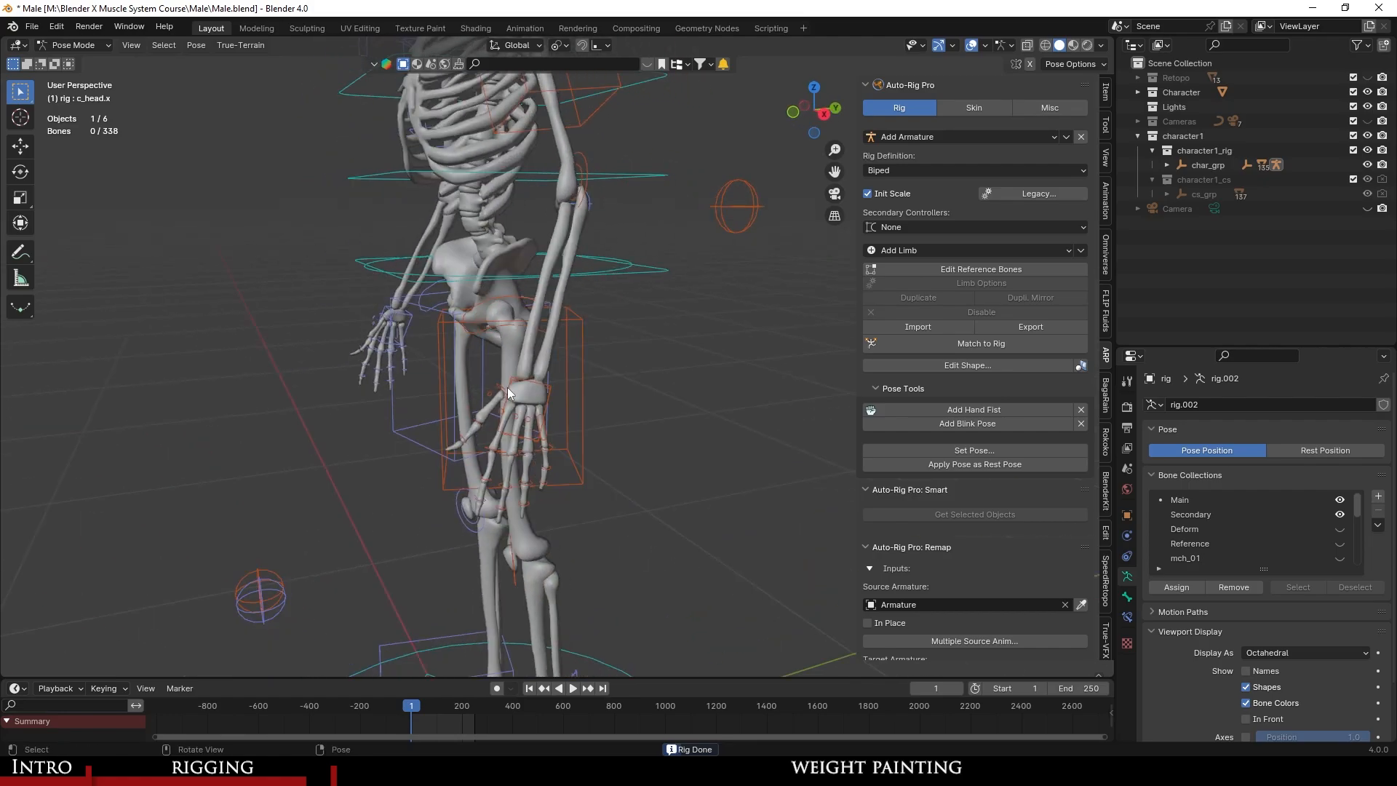
scroll(567, 340, "up", 3)
middle_click_drag(568, 341, 592, 408)
scroll(585, 335, "down", 3)
scroll(582, 339, "up", 2)
scroll(534, 365, "up", 2)
scroll(571, 415, "down", 5)
scroll(572, 418, "down", 3)
scroll(572, 418, "up", 6)
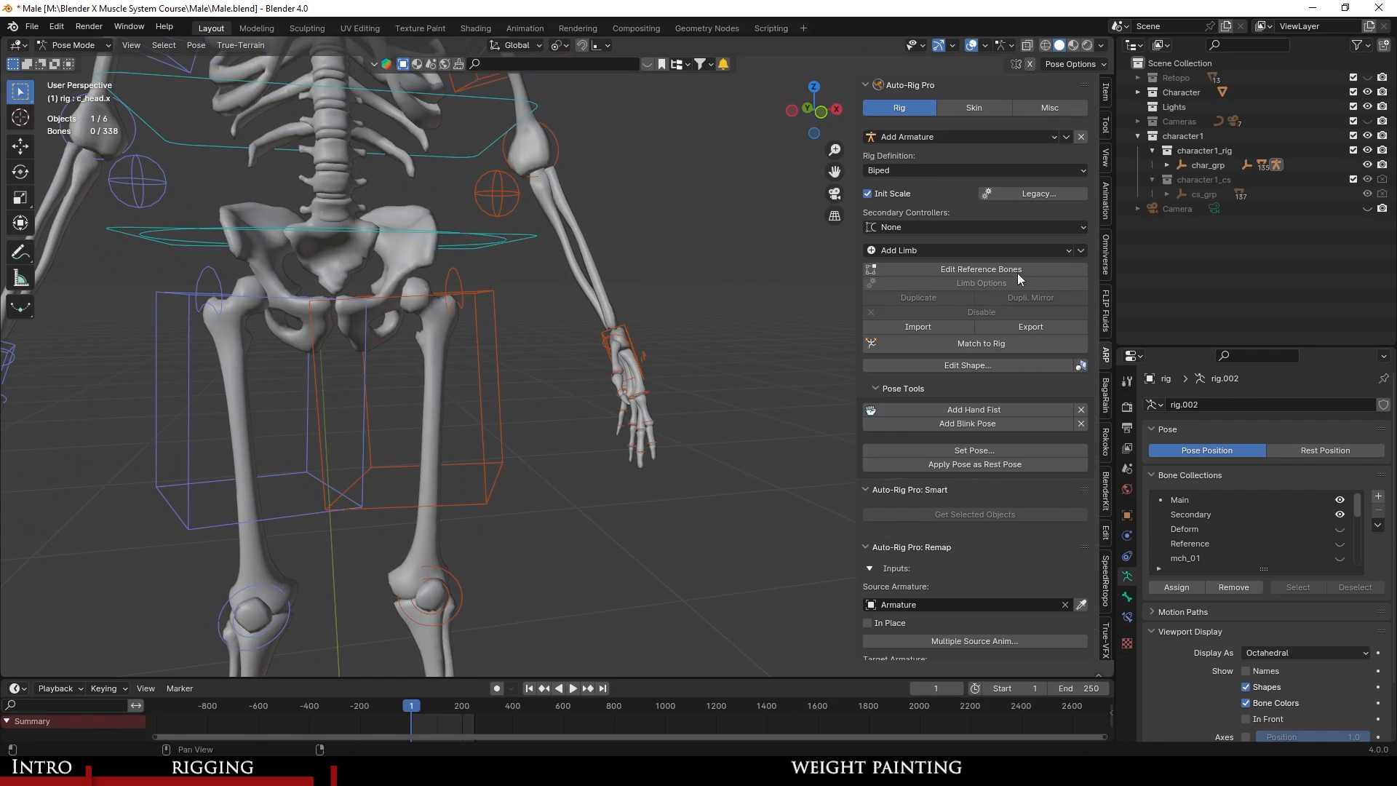
Reopen the rig's reference bones for editing, focusing on the left hand reference bone.
left_click(1018, 268)
scroll(439, 334, "up", 4)
middle_click_drag(592, 422, 474, 362, "shift")
scroll(565, 339, "up", 3)
scroll(477, 357, "up", 2)
scroll(524, 311, "down", 3)
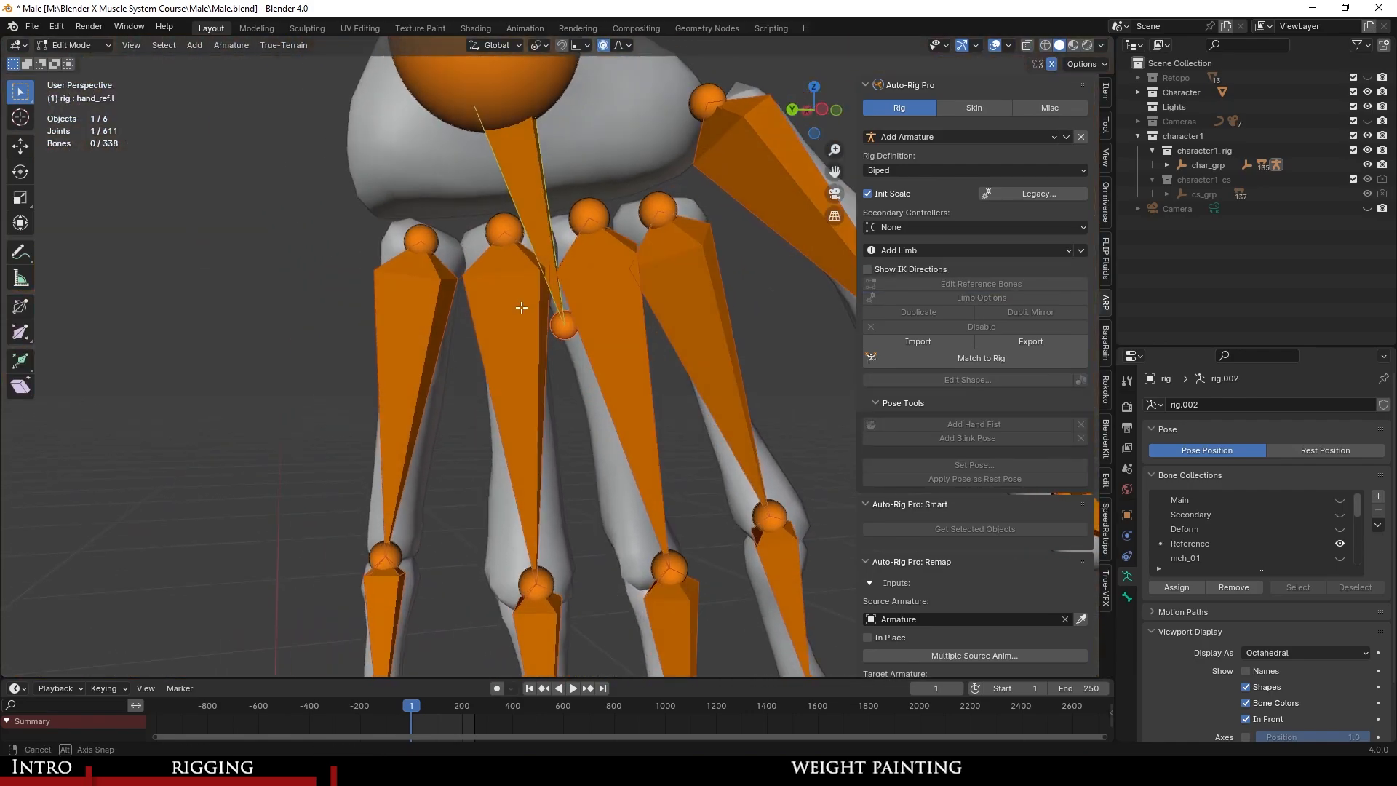
scroll(529, 287, "up", 3)
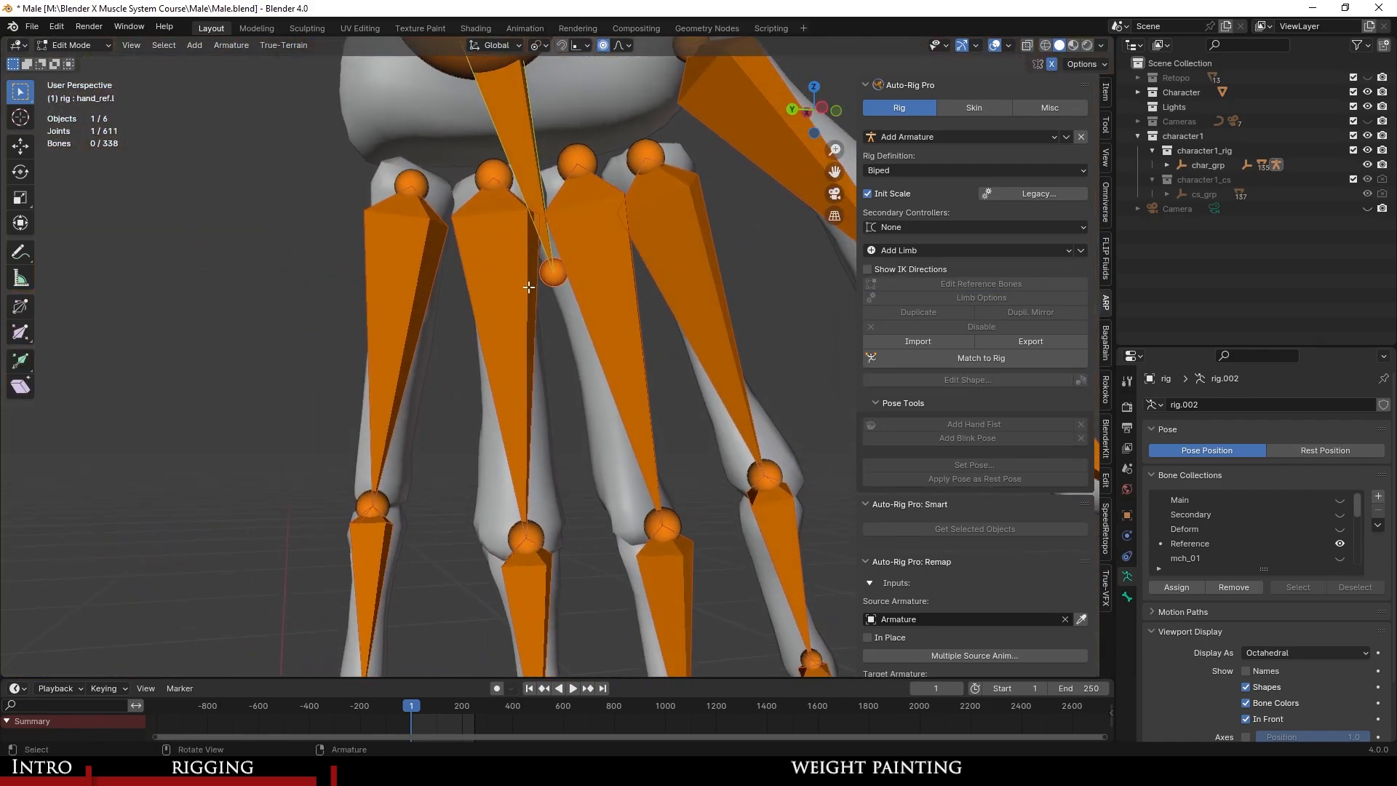
Adjust the end of the left hand reference bone, moving it further down the palm.
left_click(592, 444)
scroll(592, 444, "down", 4)
middle_click_drag(593, 444, 898, 480)
scroll(349, 467, "down", 3)
key("g")
left_click(455, 407)
Rebuild the rig with Match to Rig and check the size of the left hand's control.
scroll(456, 407, "down", 3)
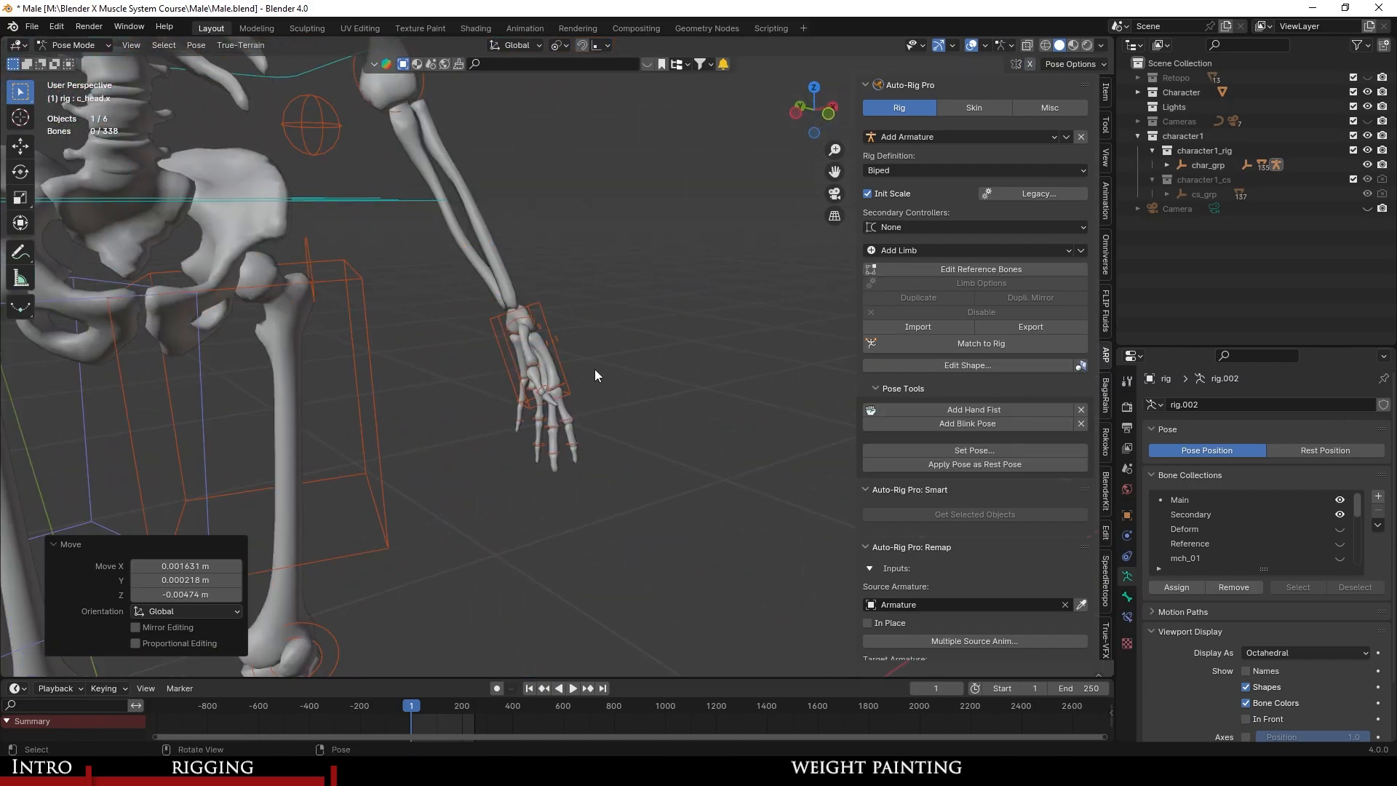
scroll(556, 350, "up", 3)
middle_click_drag(556, 348, 550, 431)
scroll(643, 291, "up", 3)
scroll(643, 291, "down", 5)
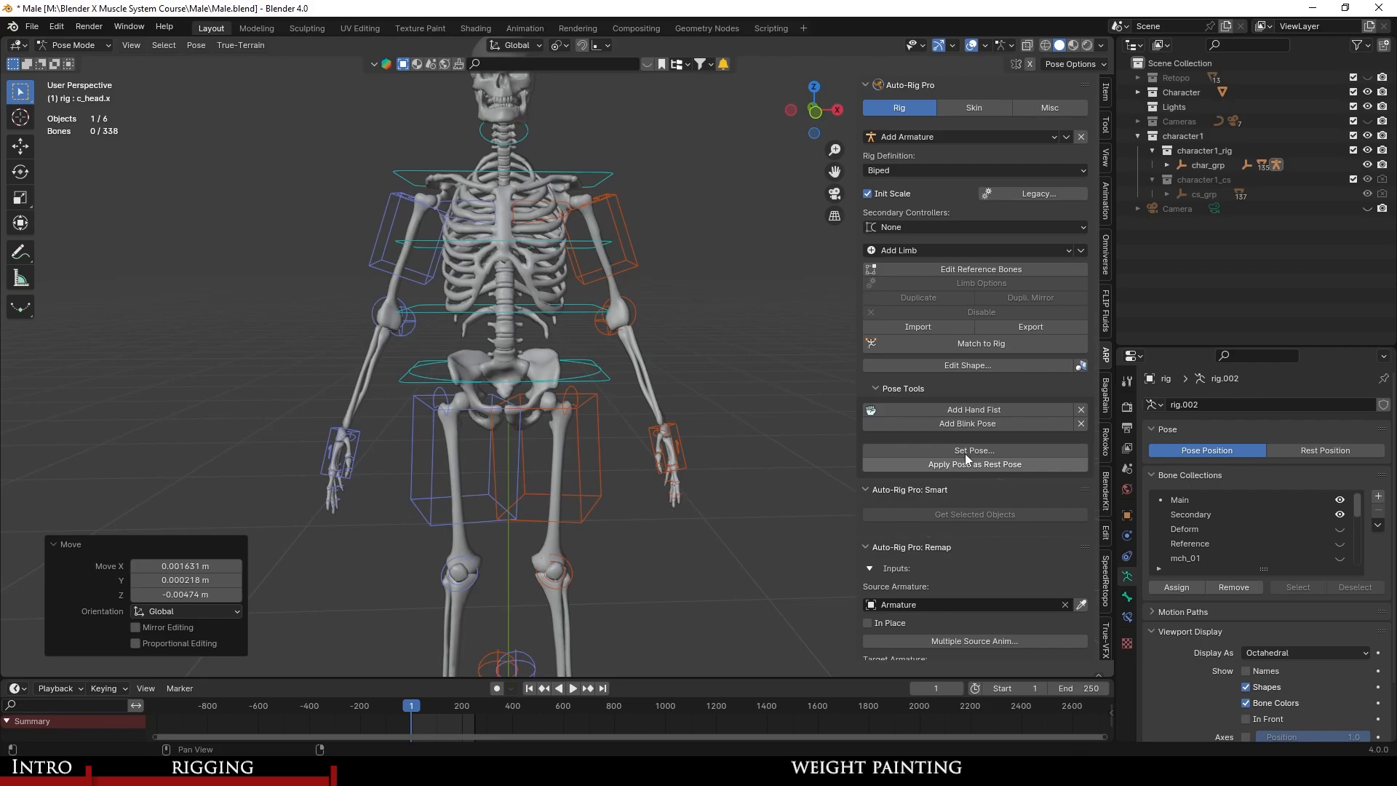
Switch the rig from Pose Mode to Object Mode.
scroll(577, 380, "down", 1)
middle_click_drag(577, 380, 582, 445, "shift")
mouse_move(582, 445)
middle_mouse_down()
mouse_move(459, 449)
mouse_move(572, 457)
middle_mouse_up()
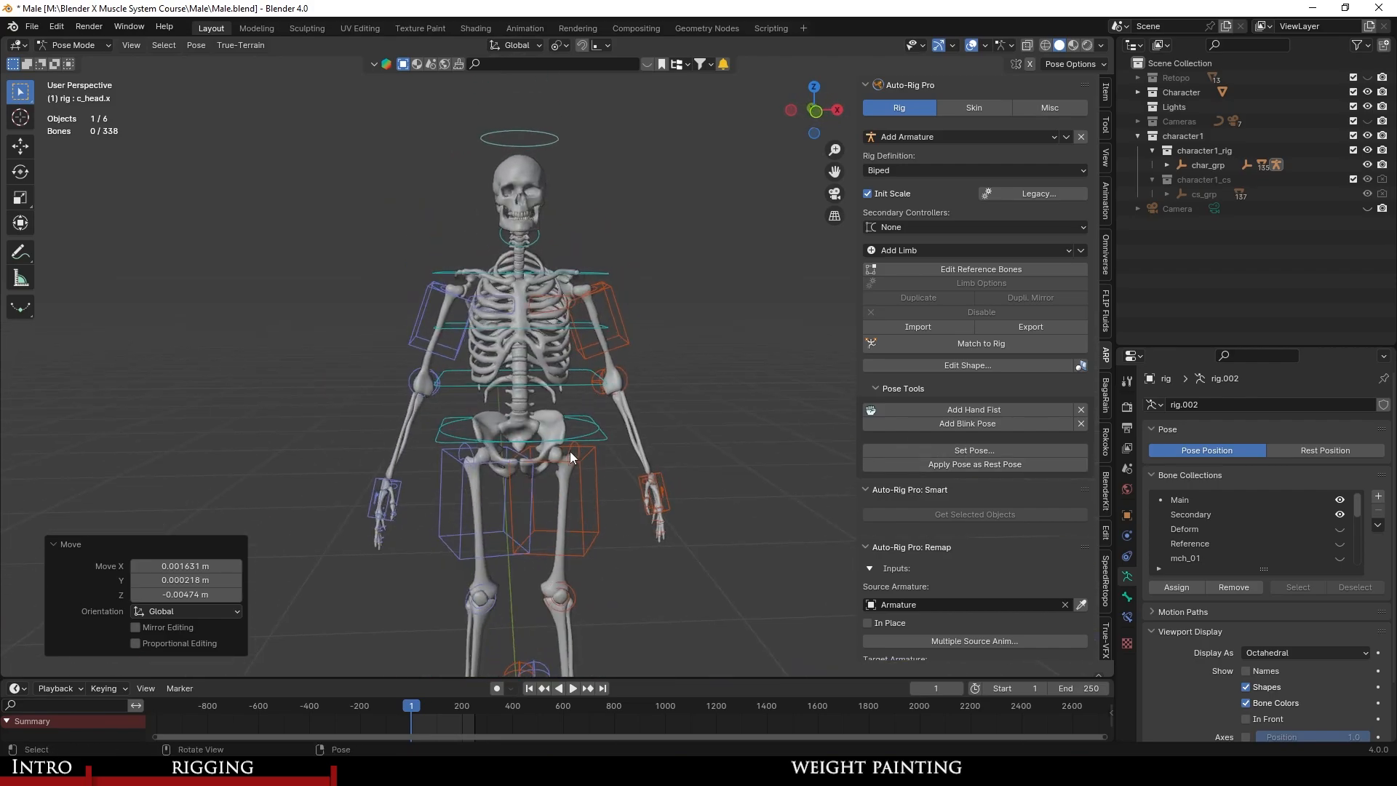
left_click(73, 45)
left_click(76, 61)
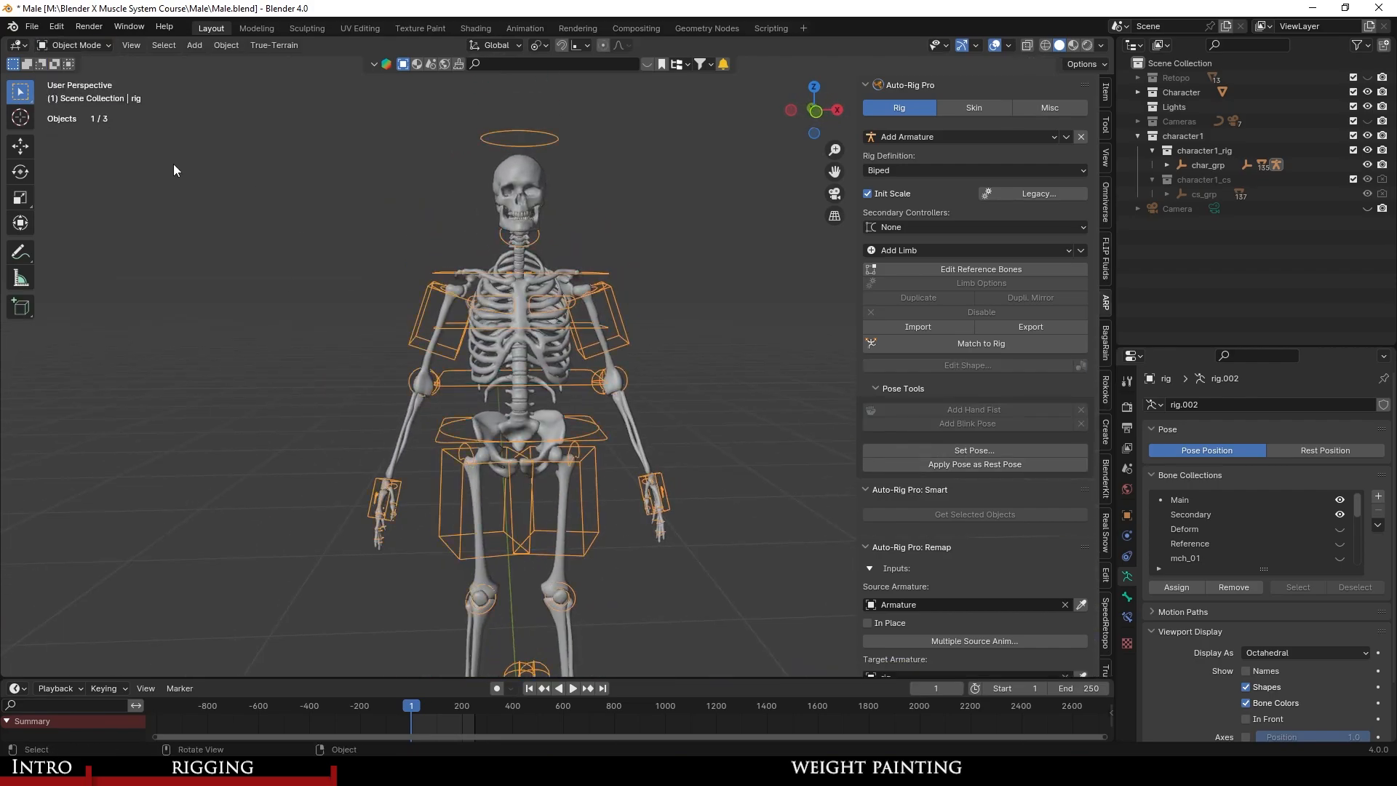
Select the skeleton mesh together with the rig and bind it using the Heat Maps skinning engine.
scroll(506, 434, "up", 3)
left_click(539, 354)
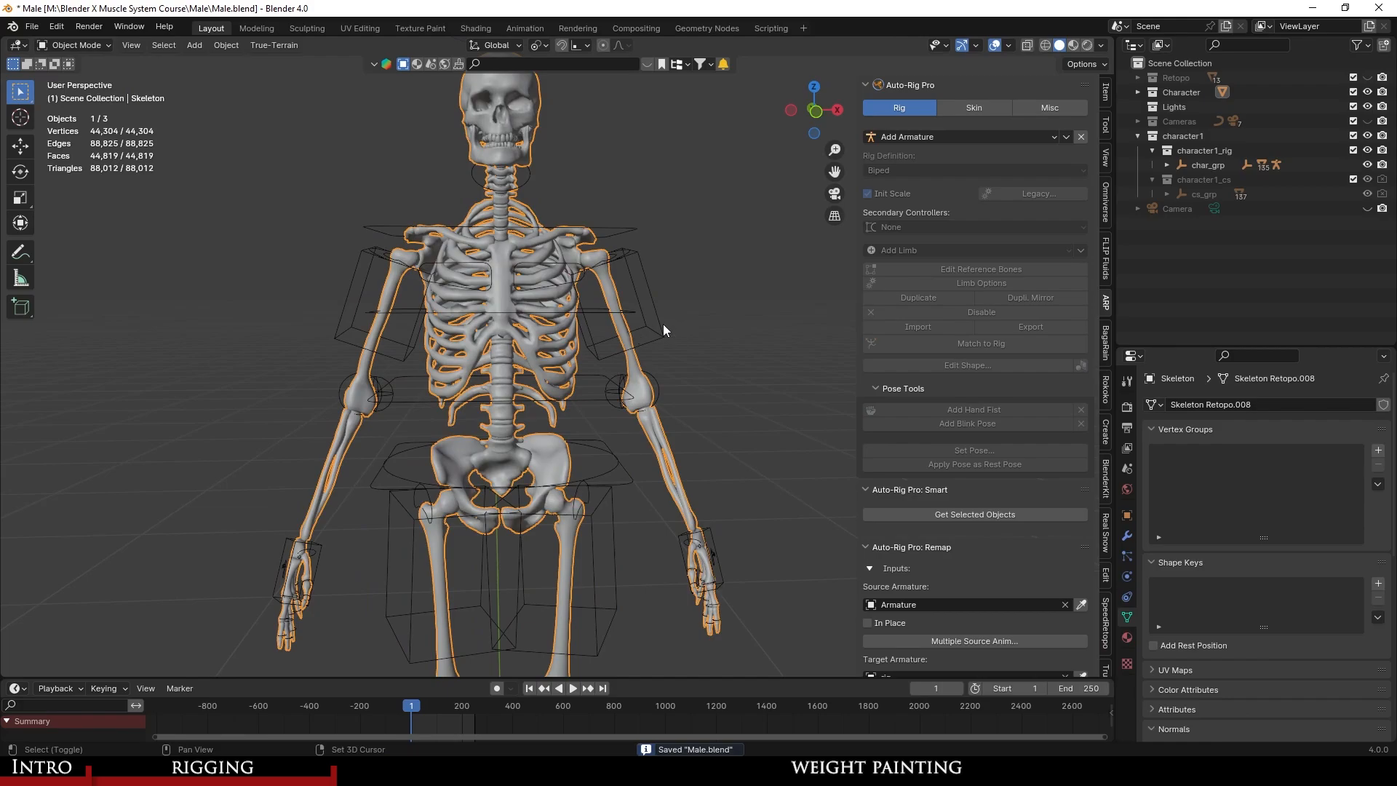
left_click(662, 325, "shift")
left_click(974, 107)
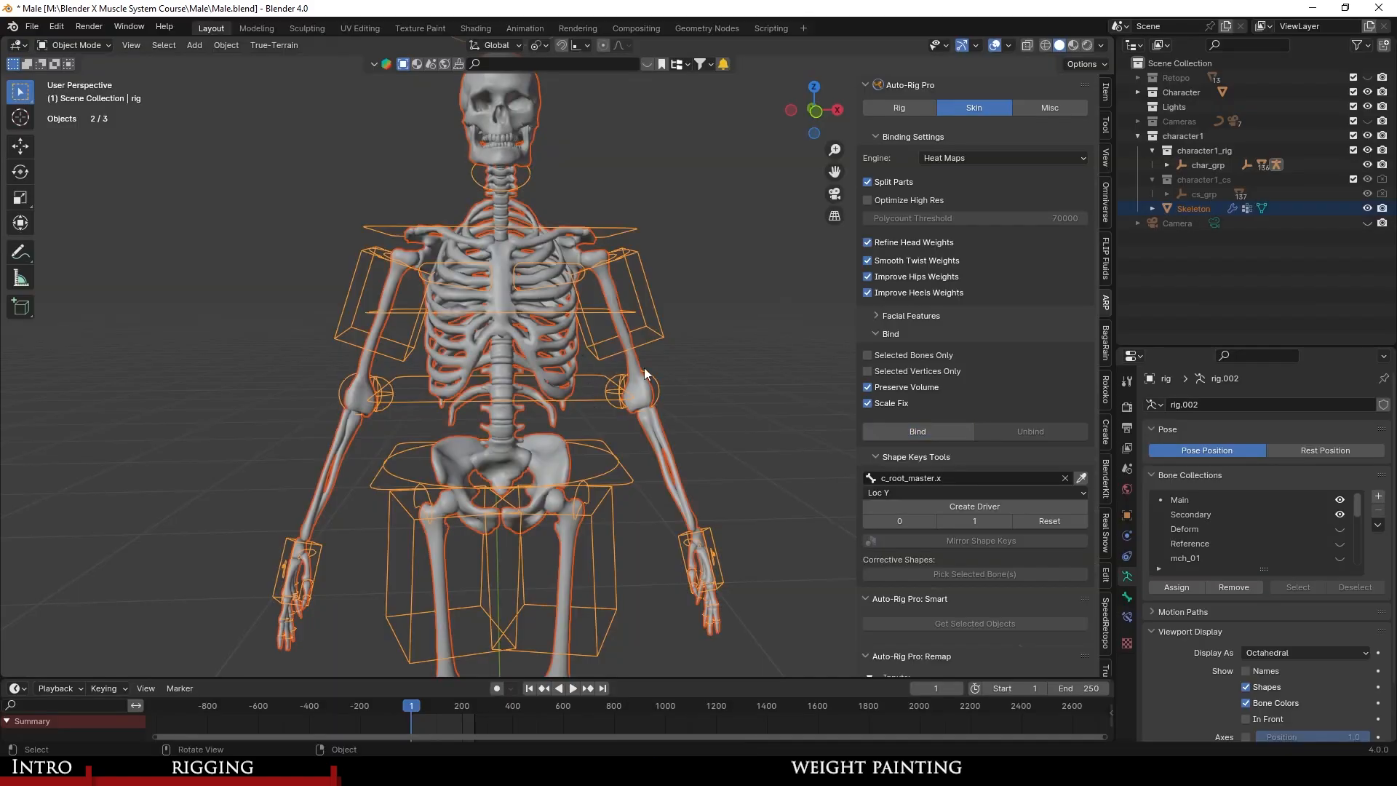
Select only the rig, switch it to Pose Mode and select the left hand's IK control.
left_click(714, 516)
left_click(717, 526)
middle_click_drag(717, 525, 633, 457)
left_click(88, 47)
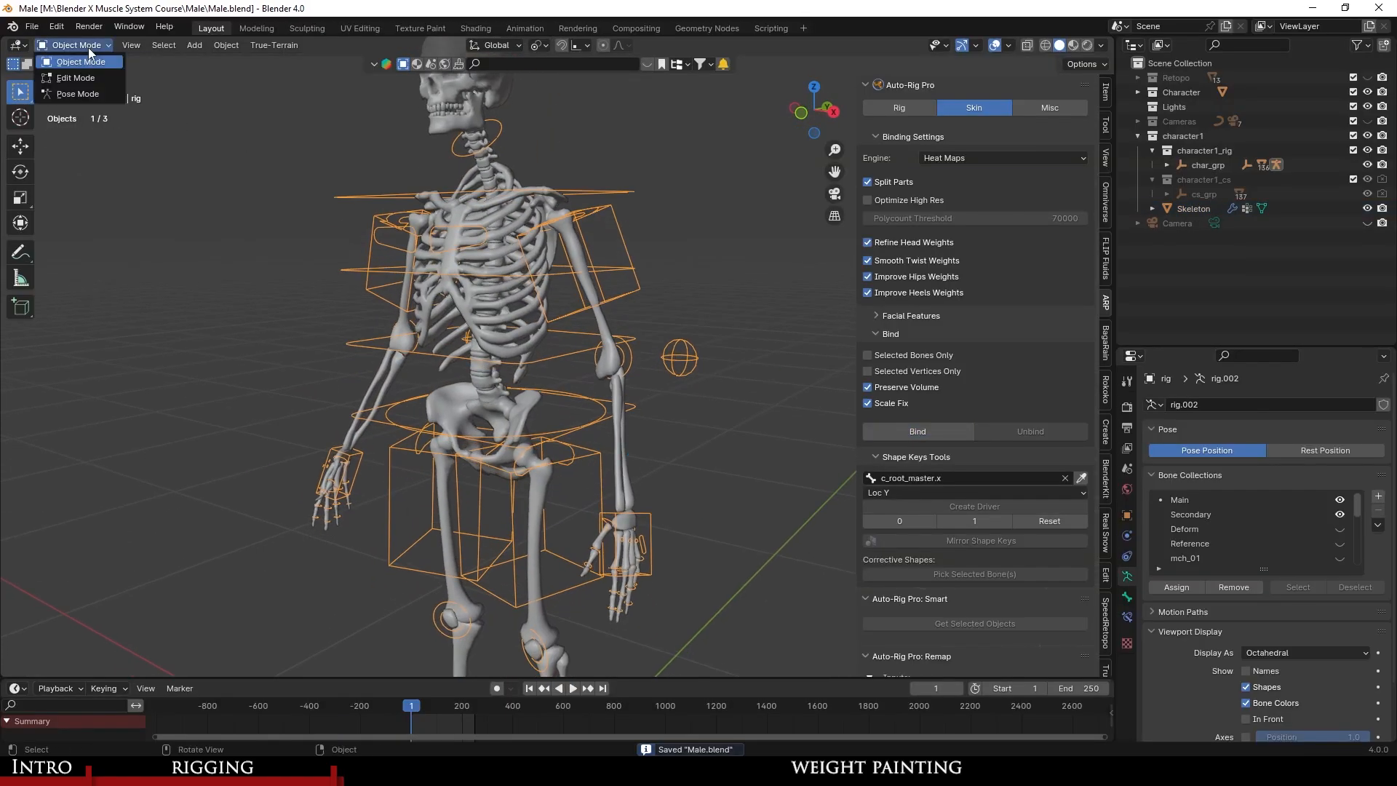
left_click(78, 107)
left_click(648, 521)
middle_click_drag(677, 522, 596, 511)
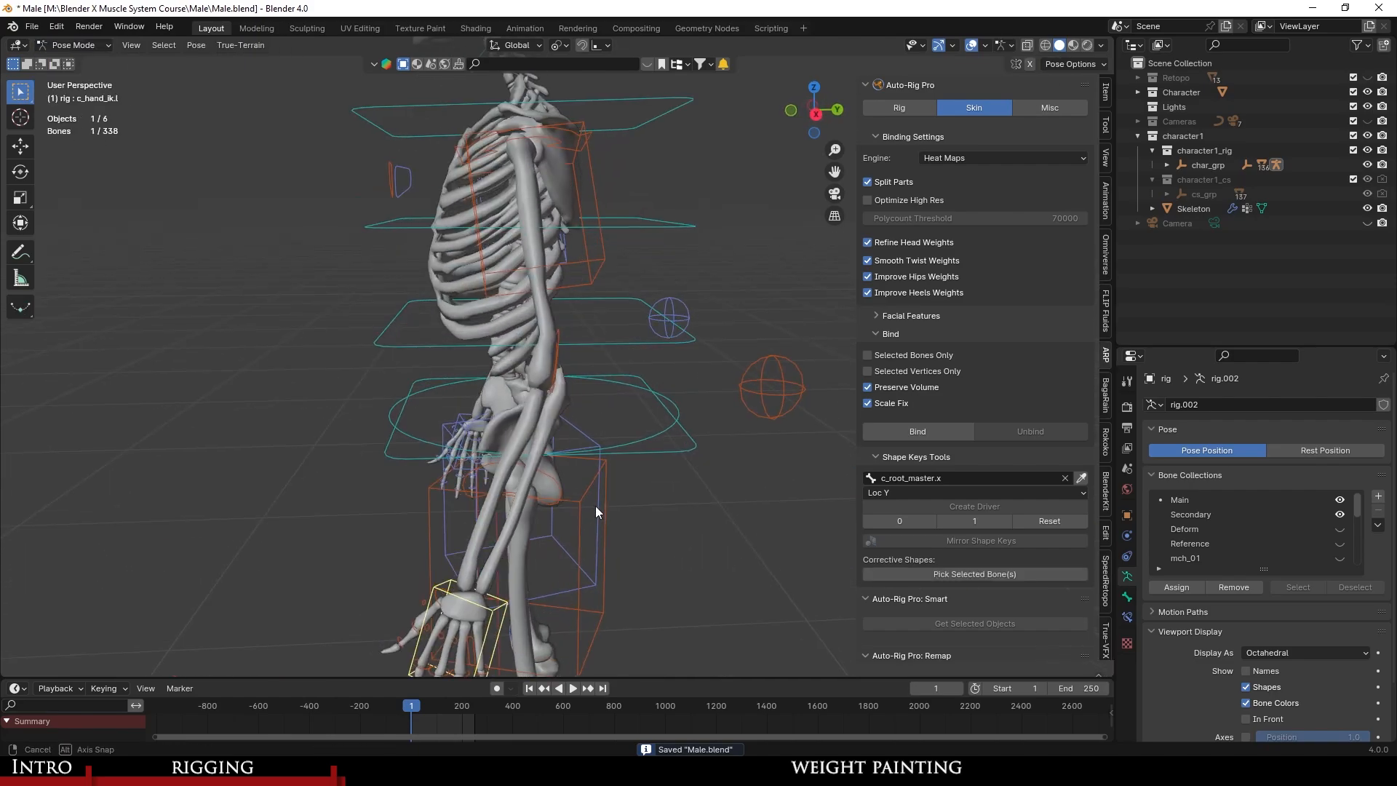
Rotate the left hand's IK control by 88° and raise it outward from the body to test the arm's deformation.
key("r")
left_click(379, 378)
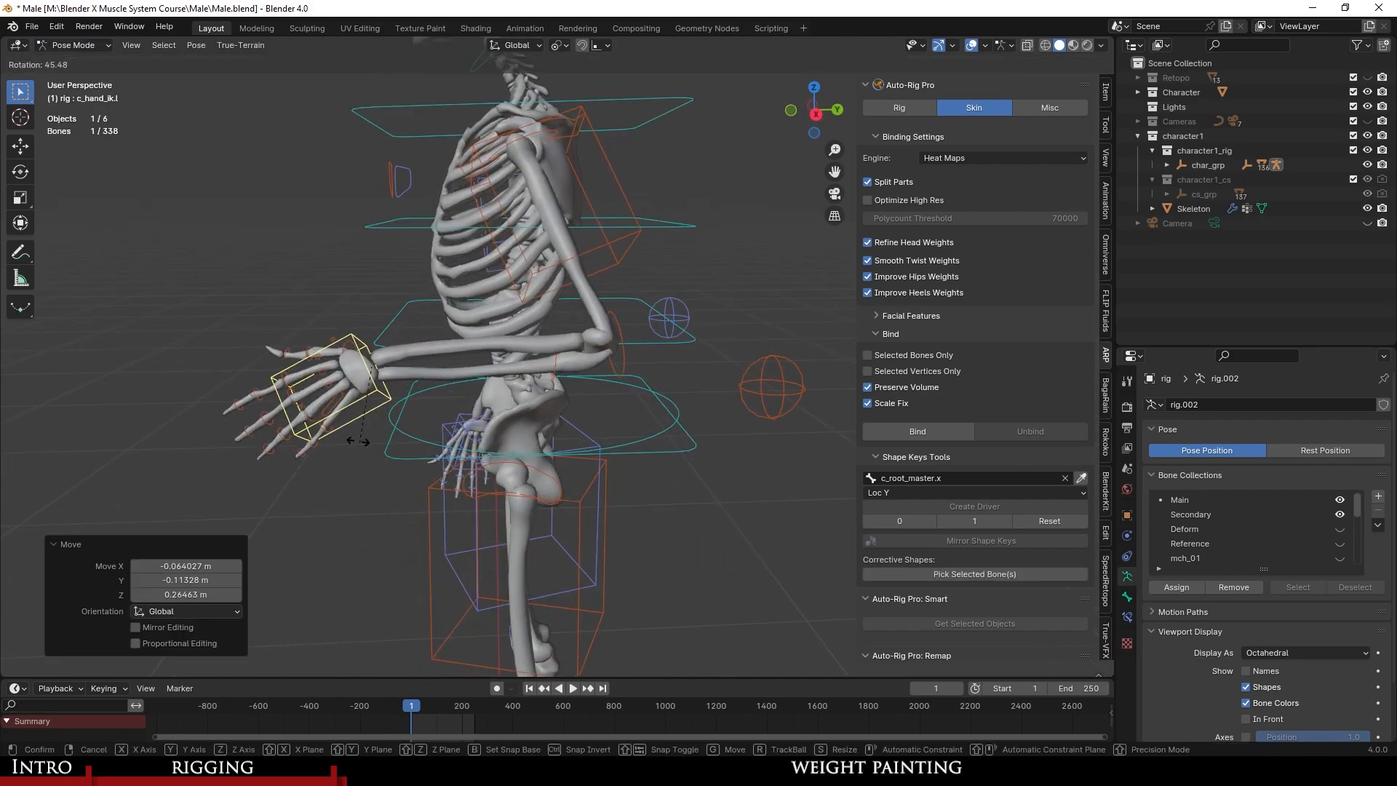
middle_click_drag(343, 399, 552, 399)
key("g")
scroll(626, 408, "up", 3)
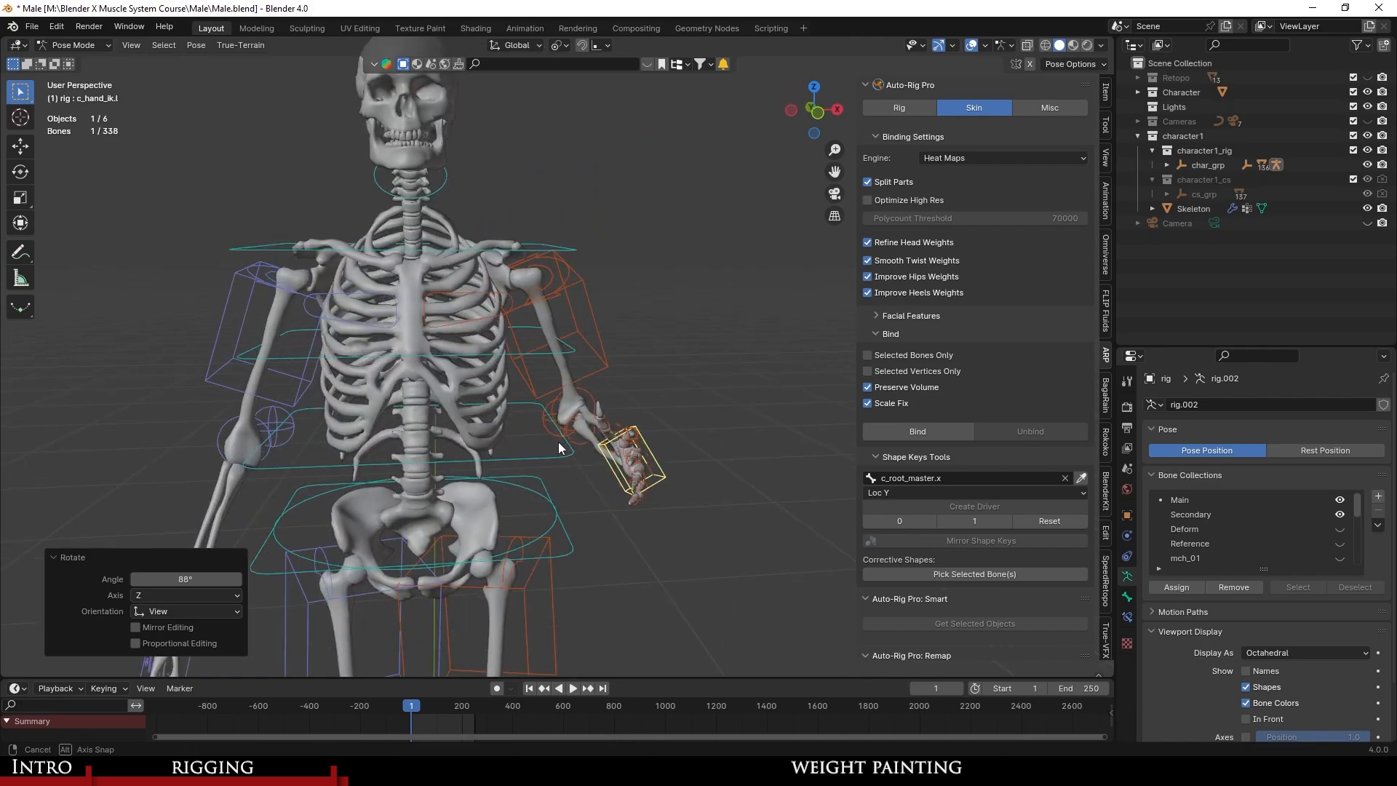
left_click(801, 218)
scroll(630, 243, "up", 4)
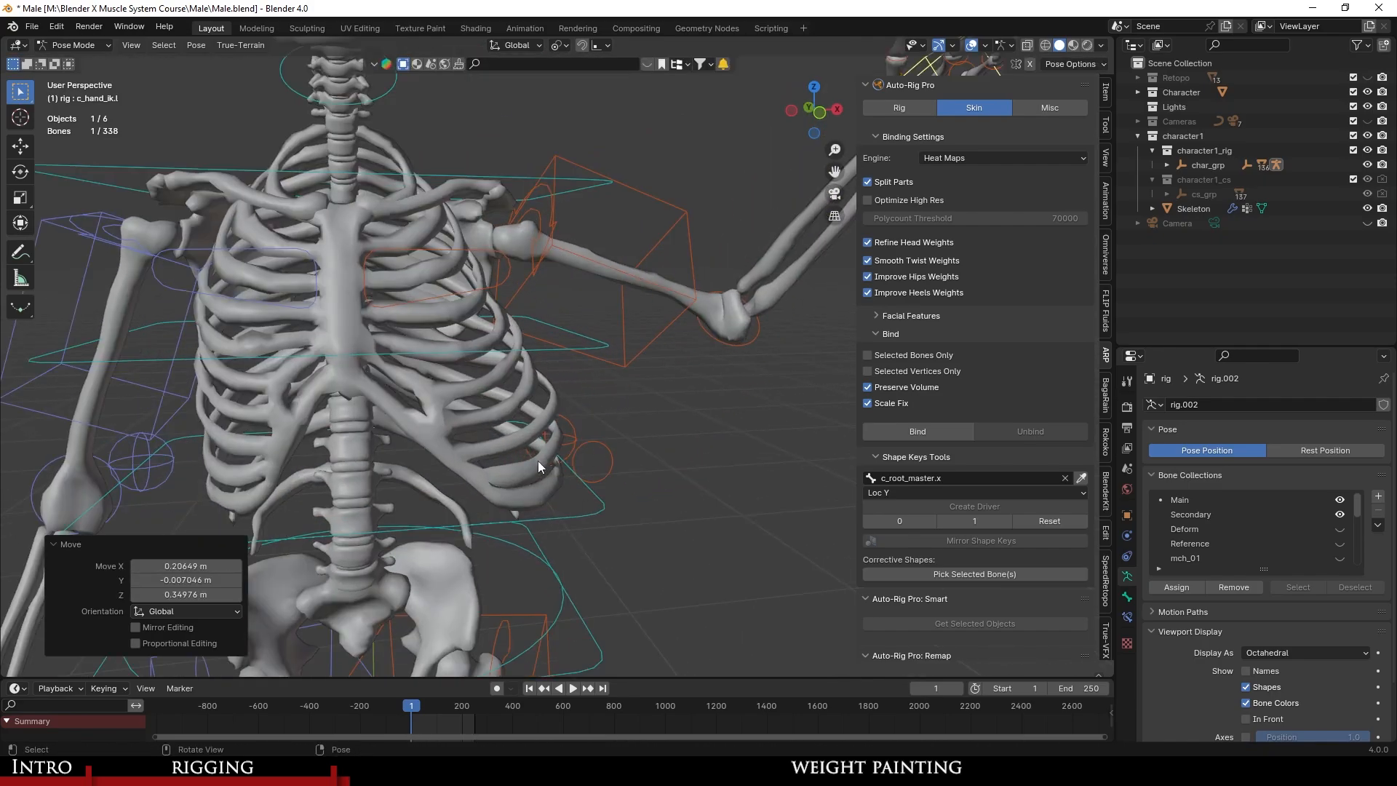
Rotate the left shoulder control upward by about 36° to test how the skeleton mesh follows.
left_click(503, 324)
key("r")
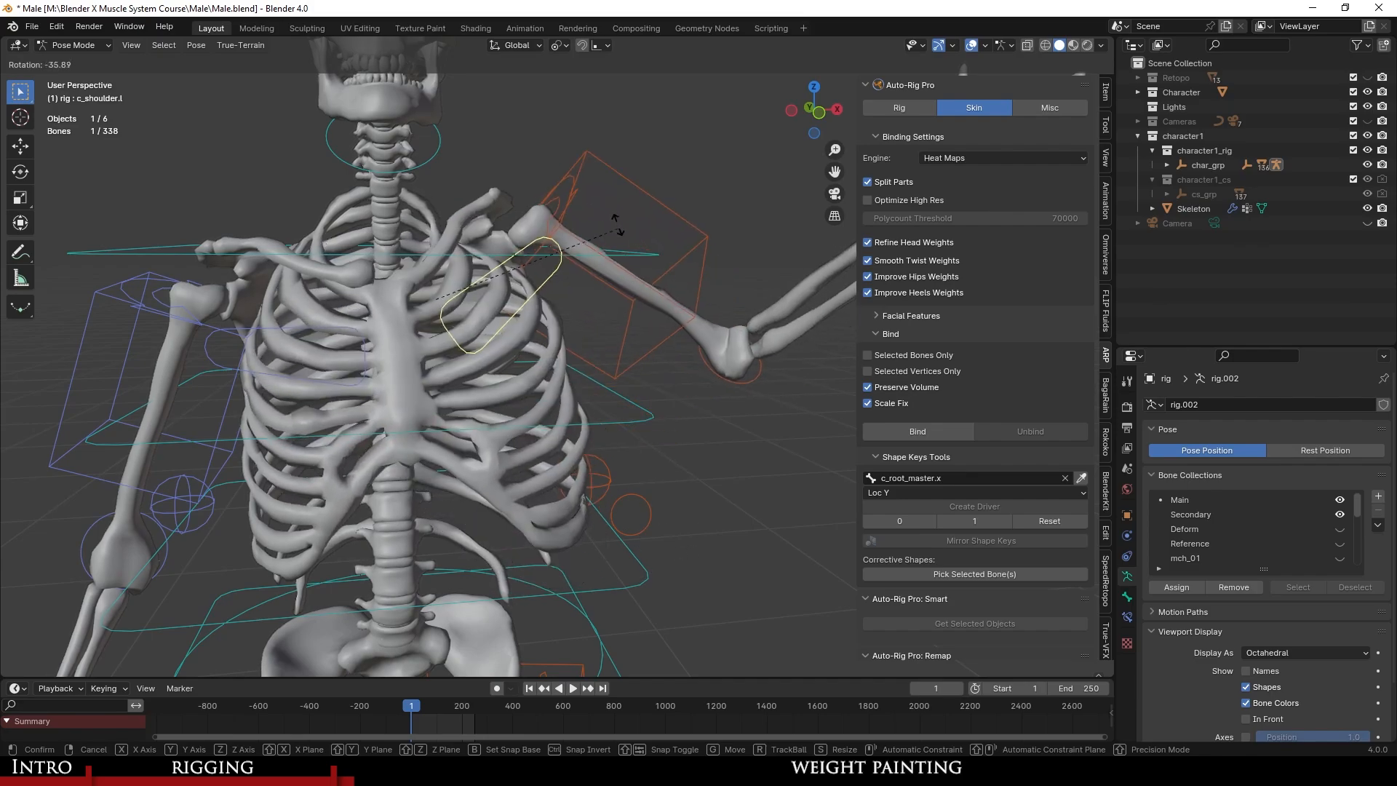
left_click(618, 220)
scroll(588, 499, "down", 5)
Clear the pose transforms of all the rig's bones and save the file.
key("a")
left_click(196, 46)
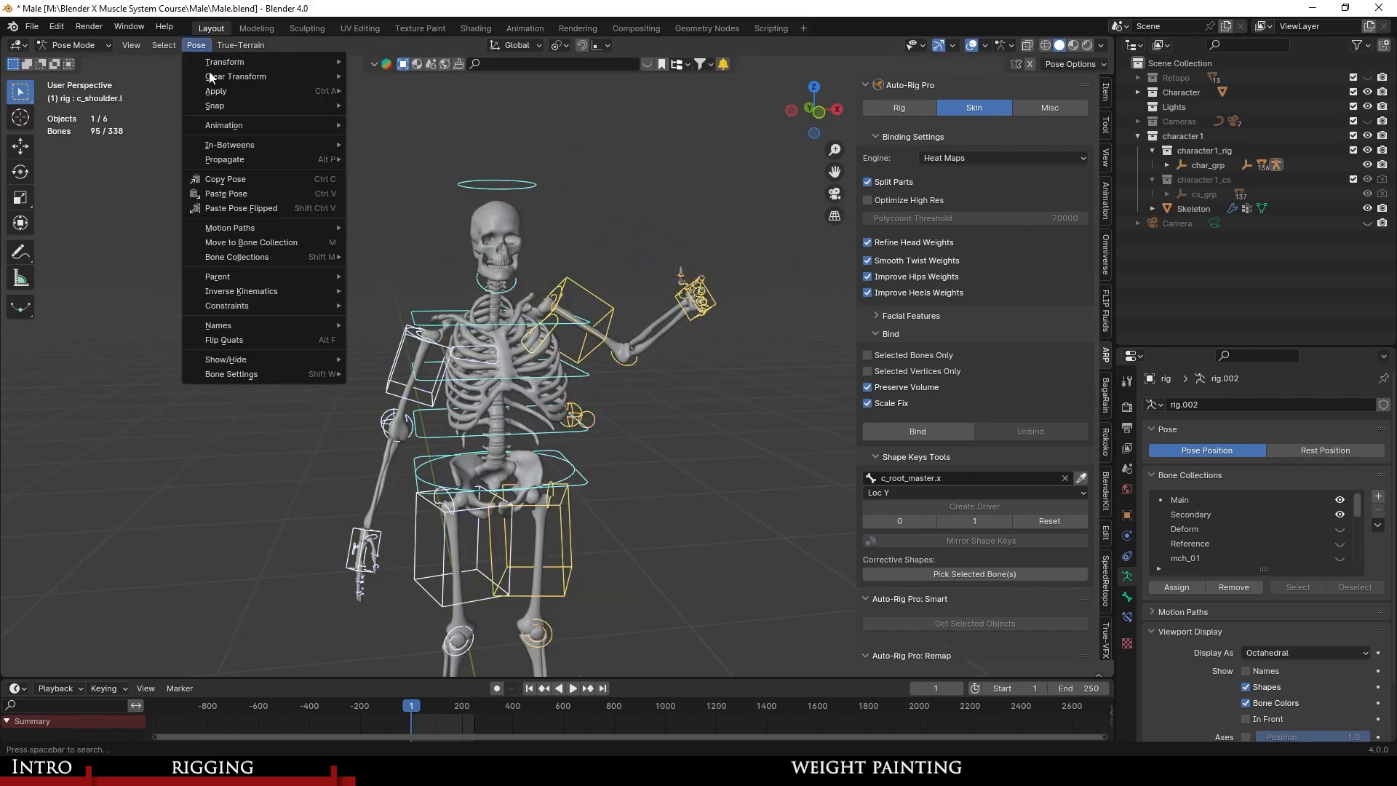
mouse_move(291, 76)
left_click(417, 76)
scroll(593, 490, "up", 4)
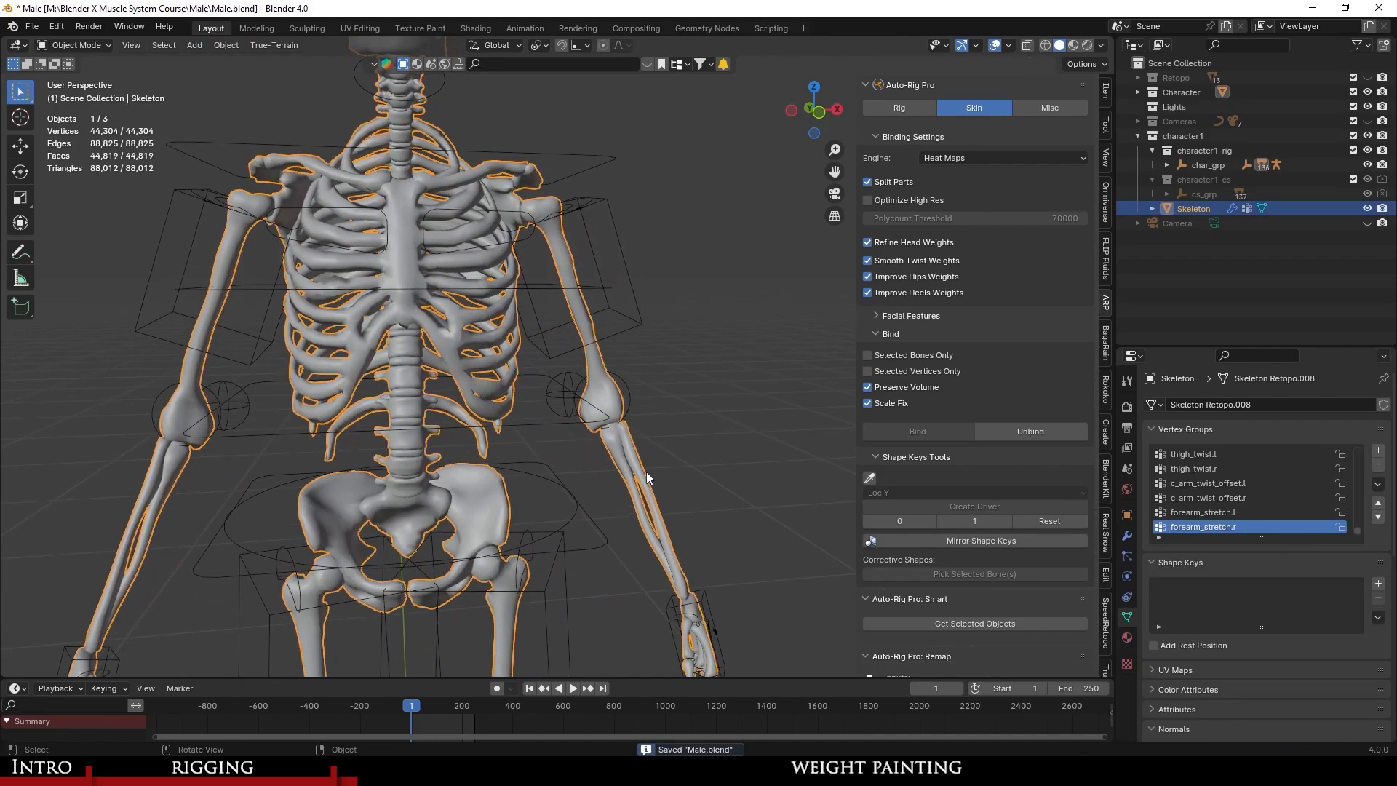
middle_click_drag(646, 471, 618, 473)
key("ctrl+s")
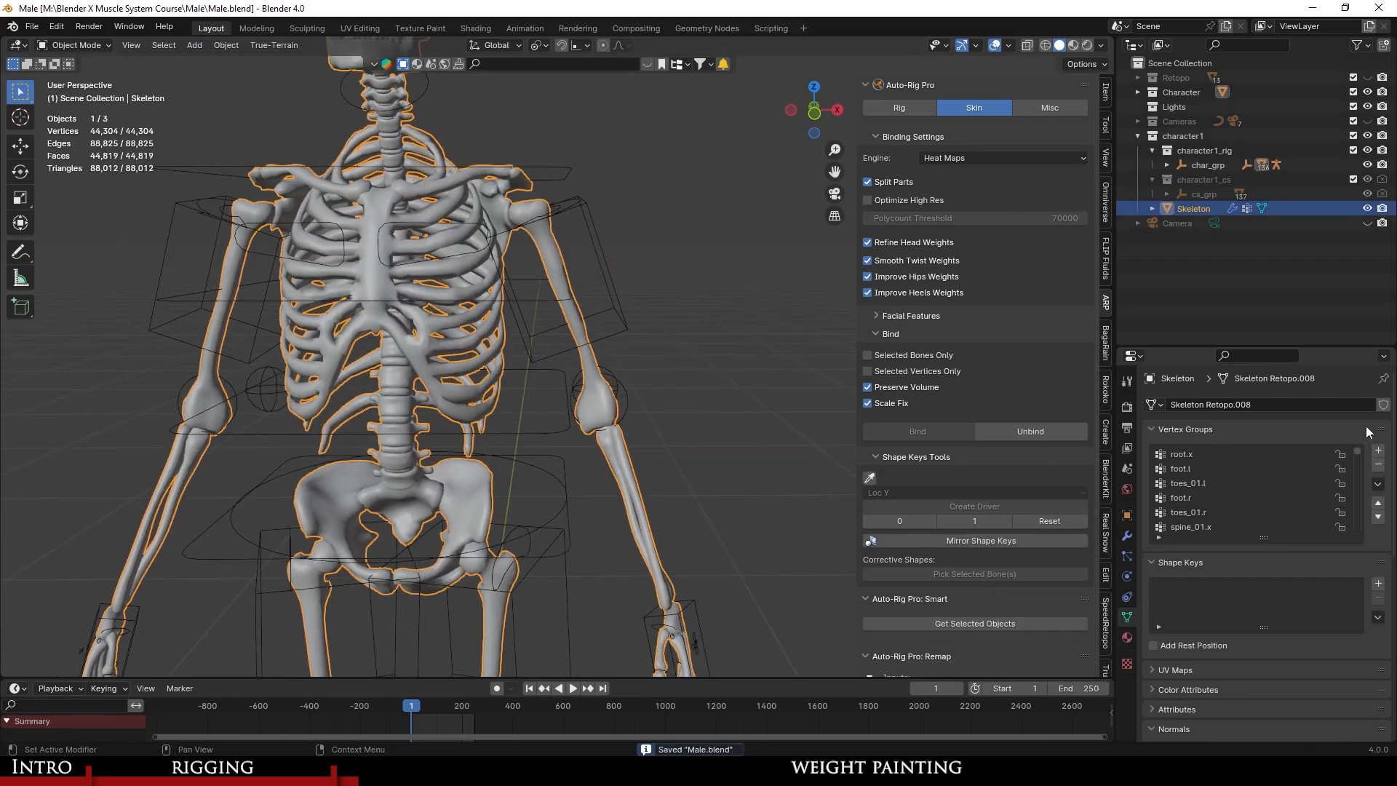
Make shoulder.l the active vertex group of the skeleton mesh.
left_click(1261, 457)
scroll(1257, 473, "down", 2)
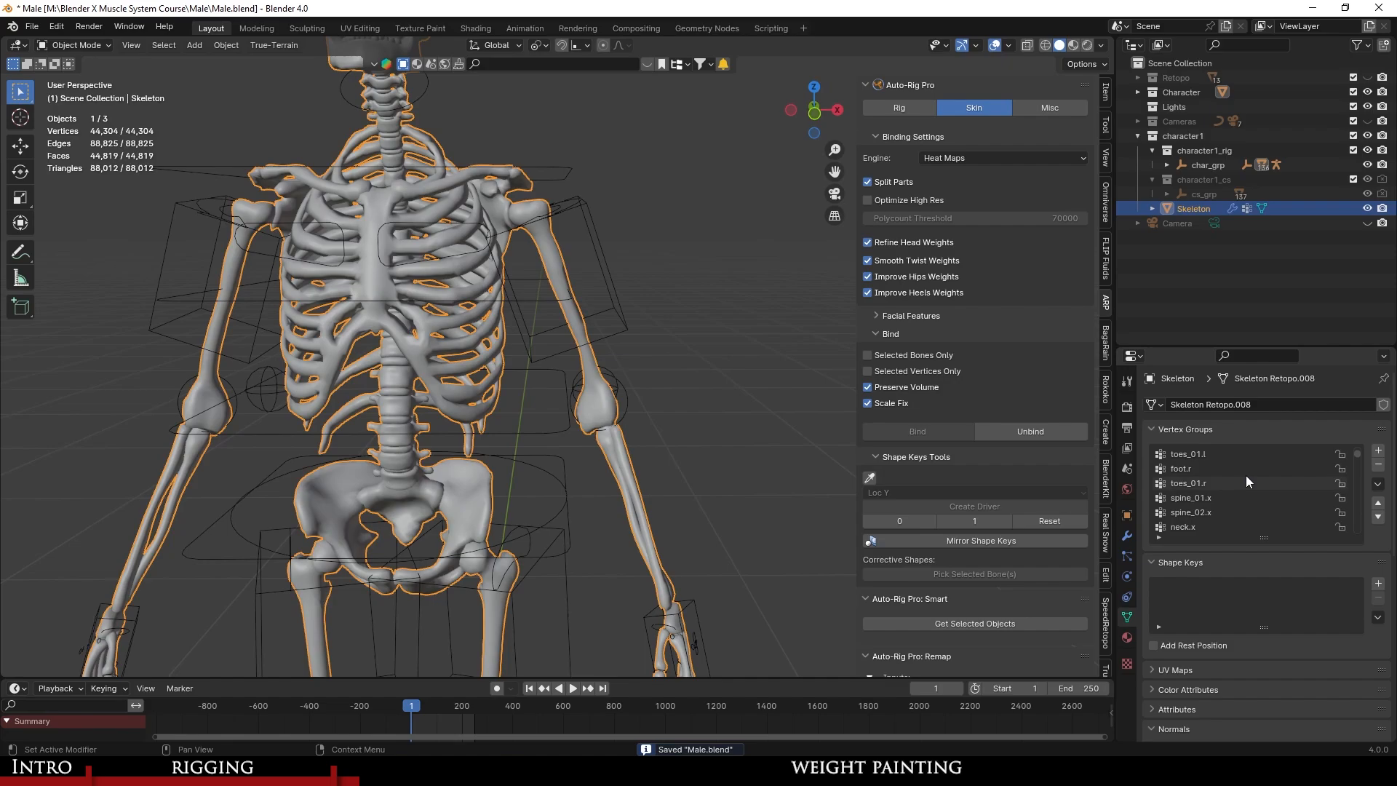
scroll(1235, 496, "down", 3)
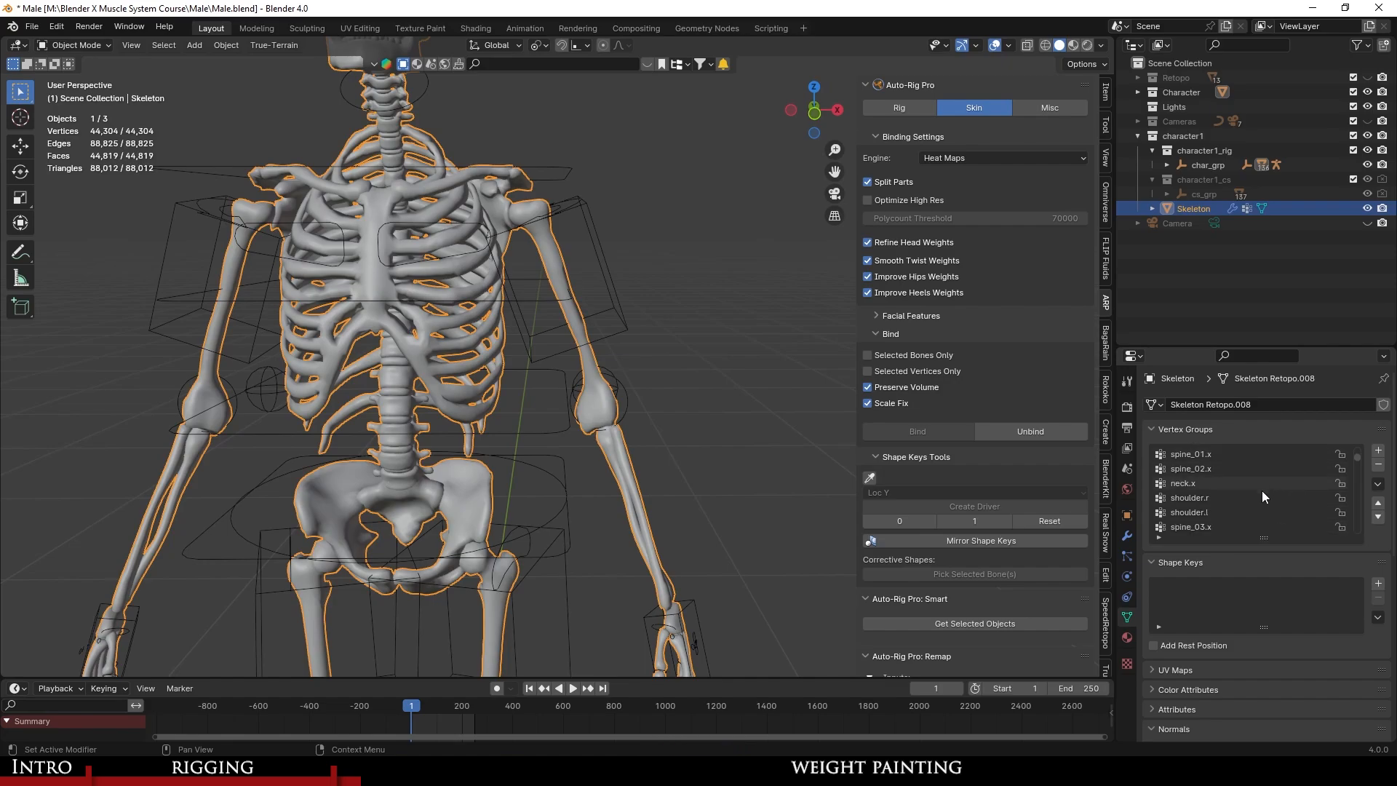
left_click(1259, 498)
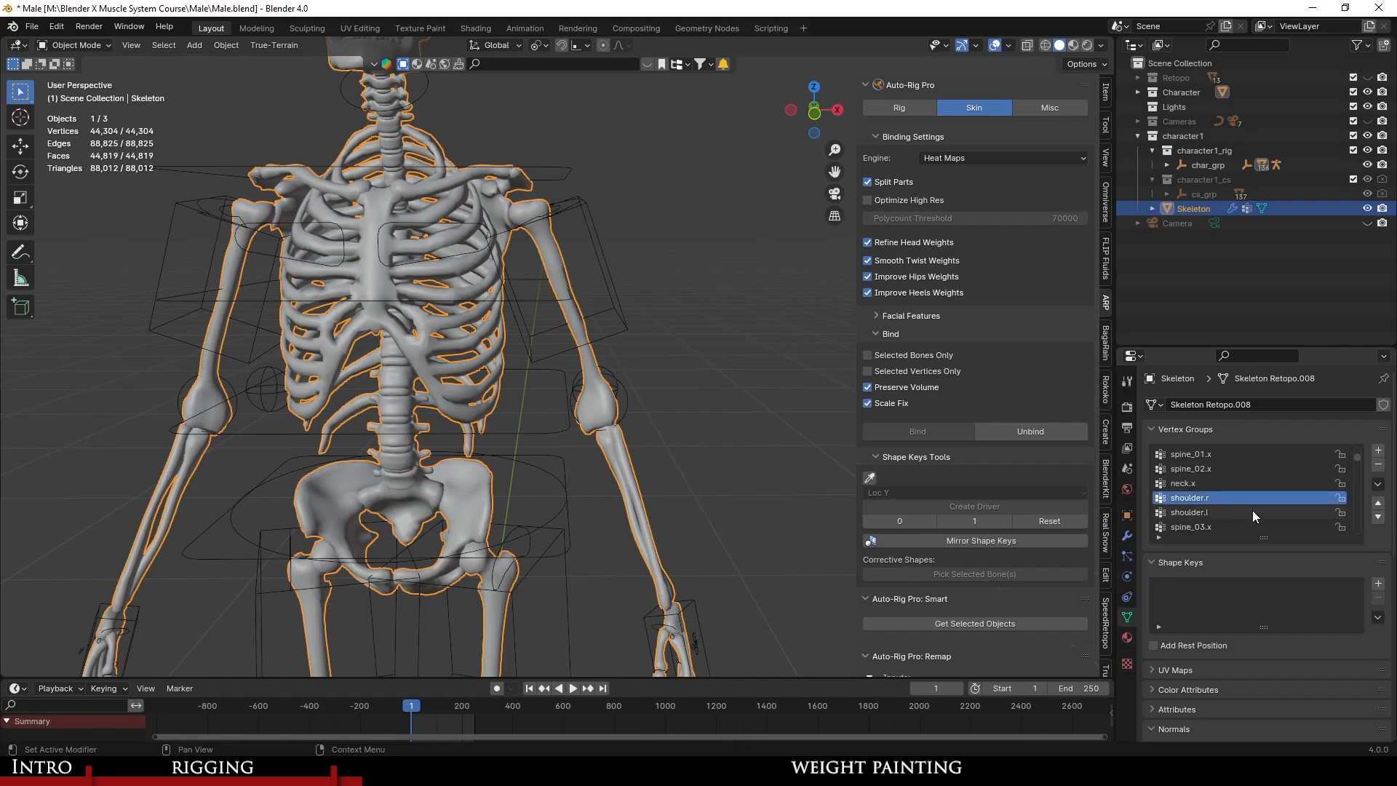
left_click(1251, 512)
Switch the skeleton mesh to Weight Paint mode and examine how the shoulder.l weights spread around the clavicle and ribs.
scroll(591, 425, "up", 3)
middle_click_drag(588, 424, 651, 481, "shift")
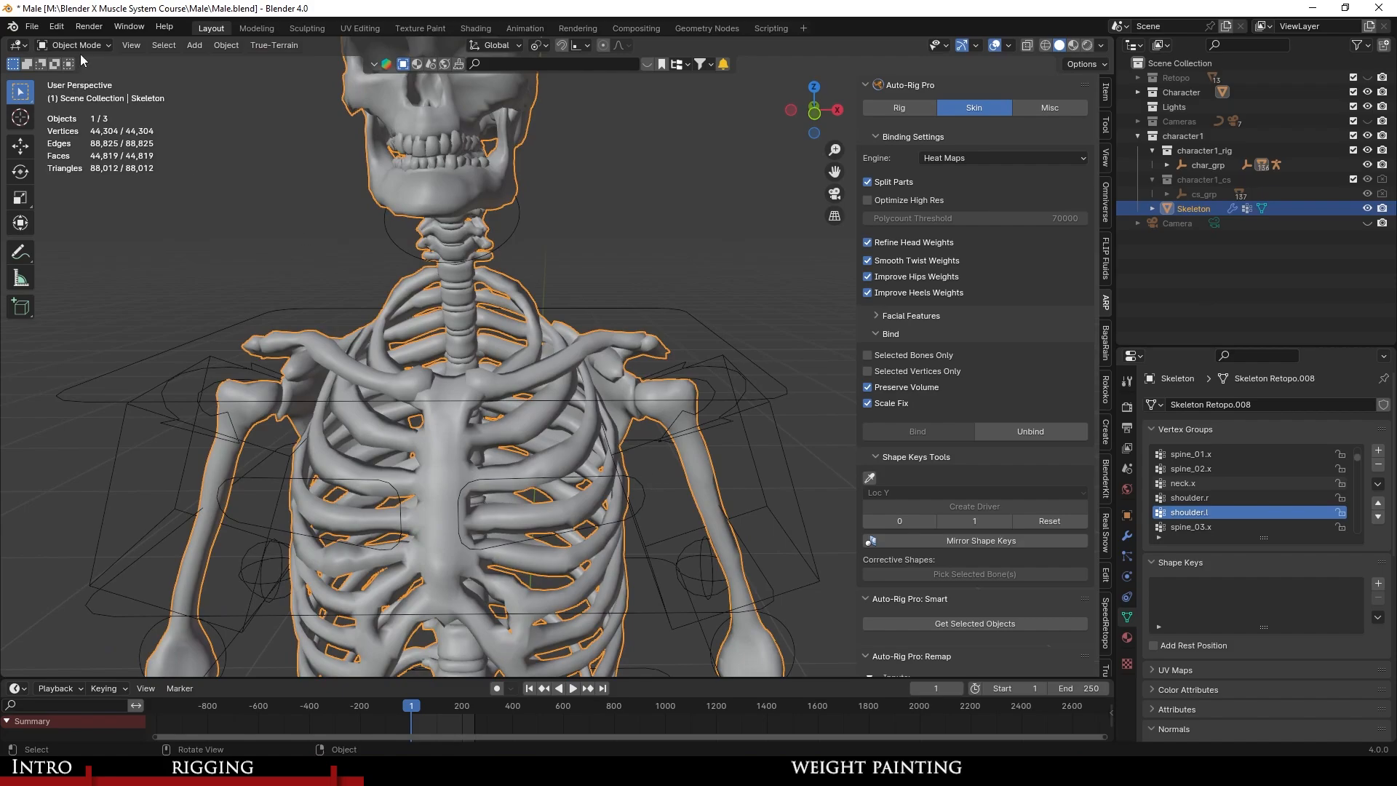
left_click(80, 126)
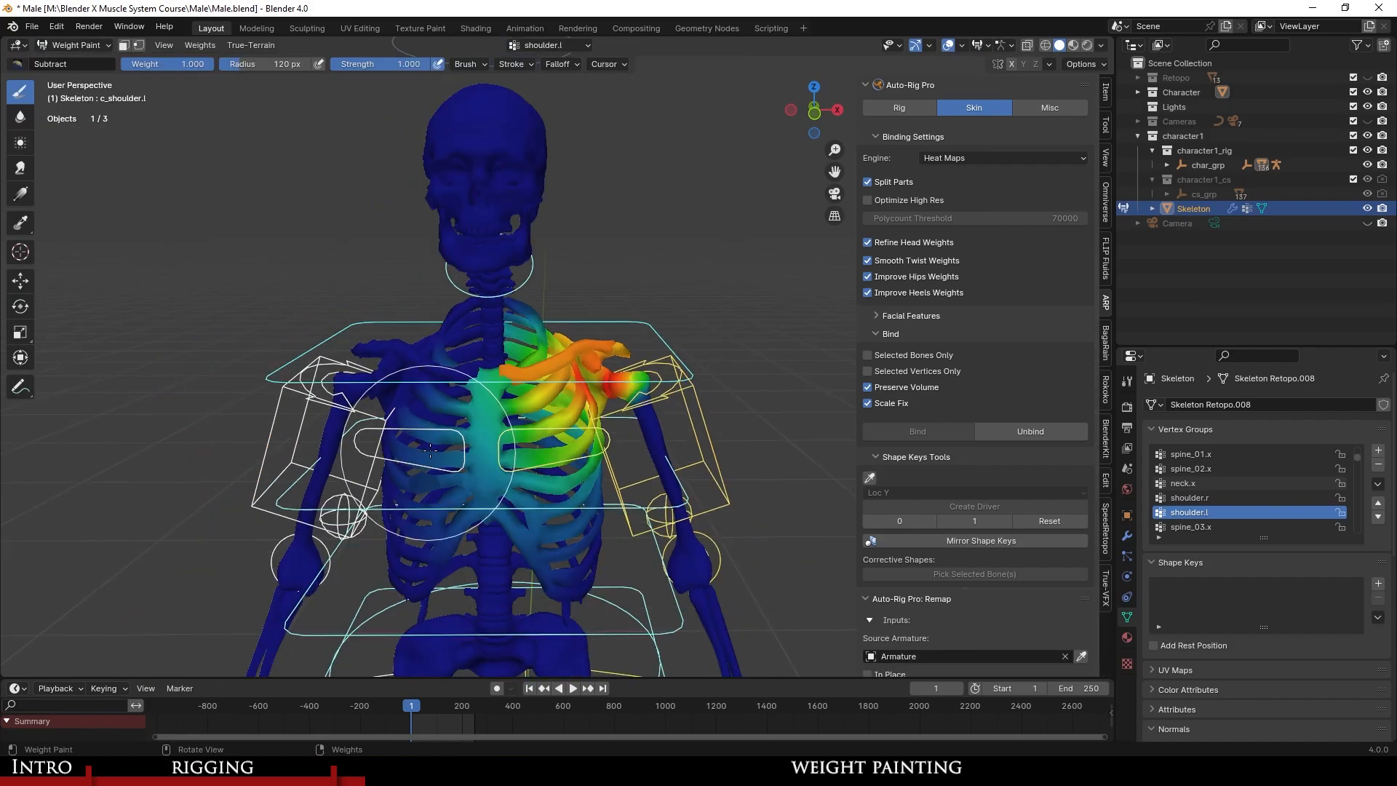
scroll(408, 407, "up", 2)
mouse_move(408, 408)
middle_mouse_down()
mouse_move(451, 437)
mouse_move(433, 435)
mouse_move(467, 429)
mouse_move(480, 417)
mouse_move(461, 368)
middle_mouse_up()
scroll(451, 438, "down", 3)
scroll(480, 416, "up", 2)
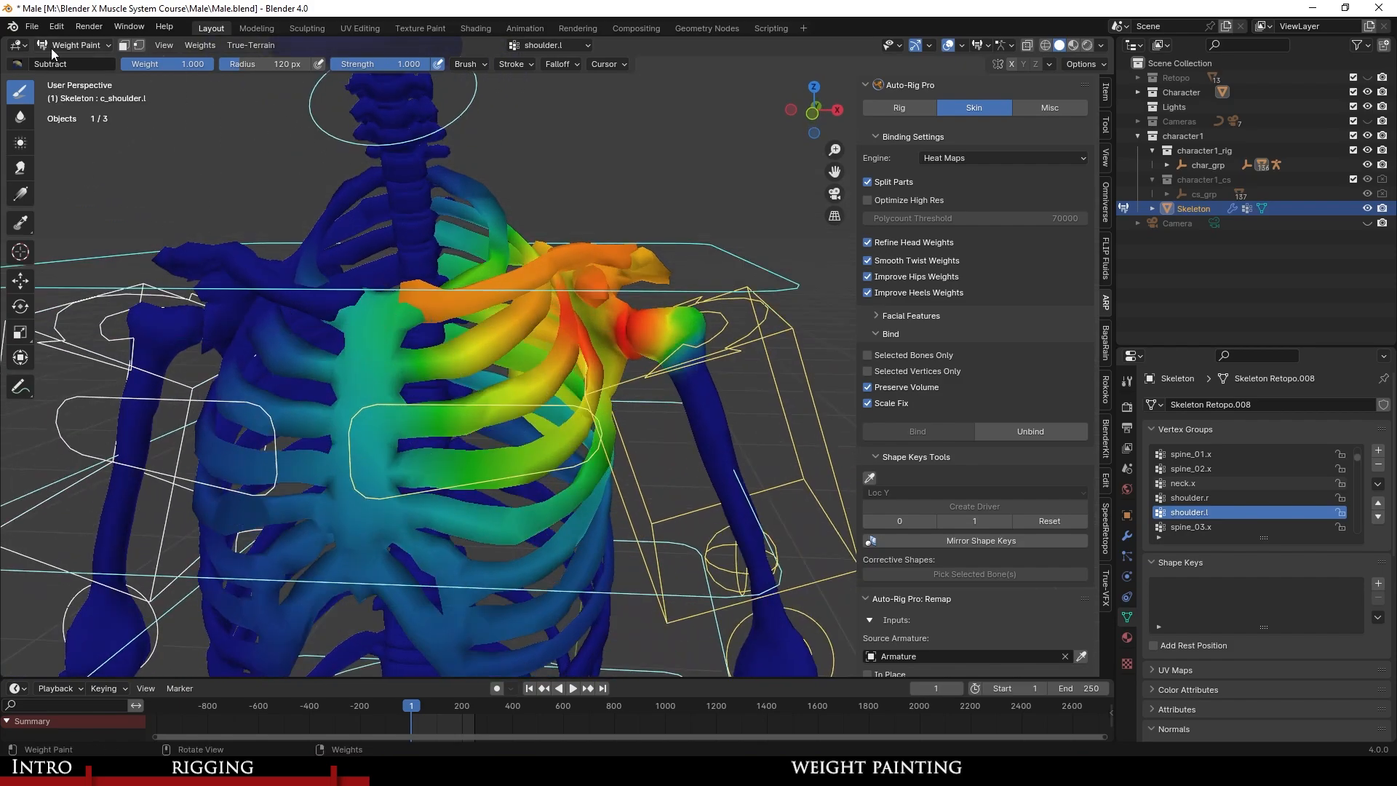
In Edit Mode, select the whole left clavicle and scapula as linked geometry and hide them.
left_click(84, 62)
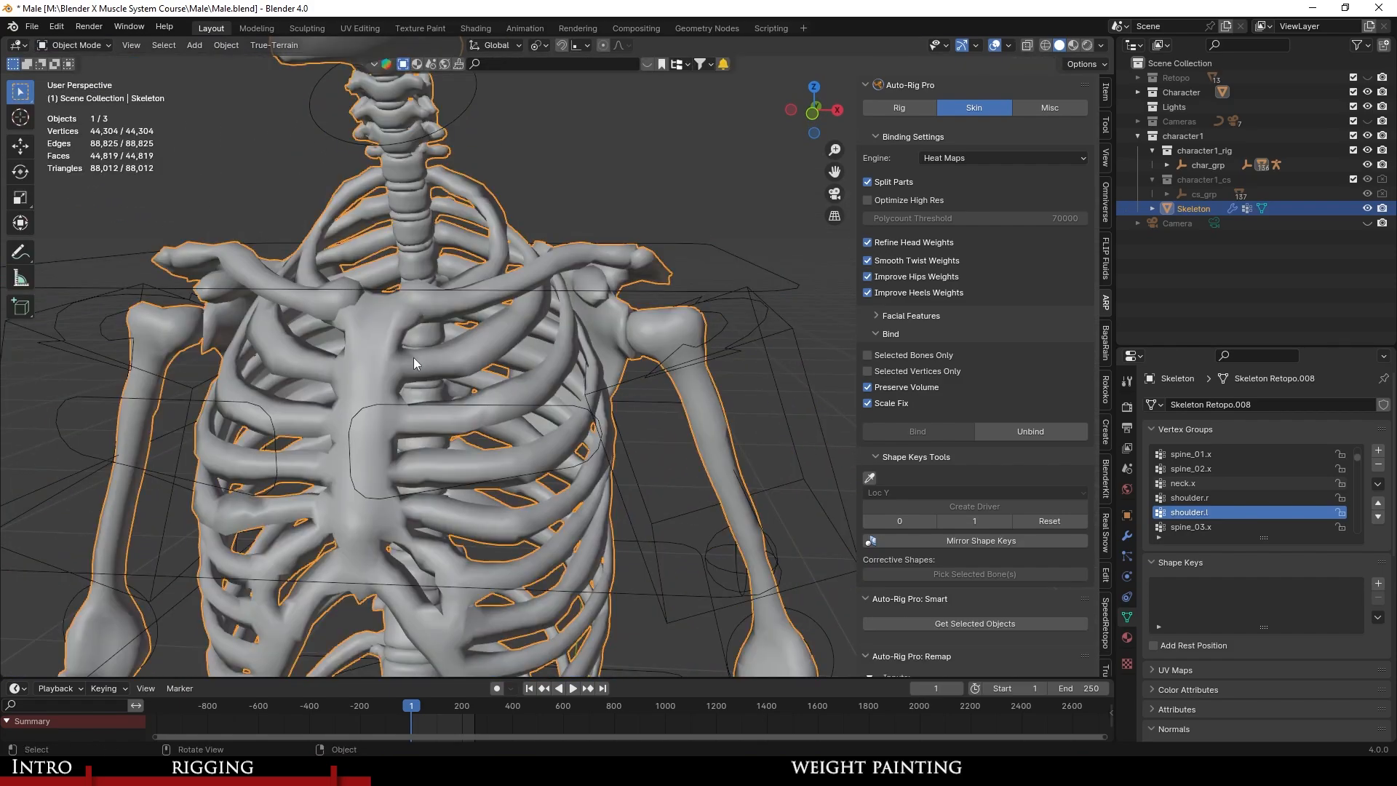
key("Tab")
scroll(465, 373, "up", 2)
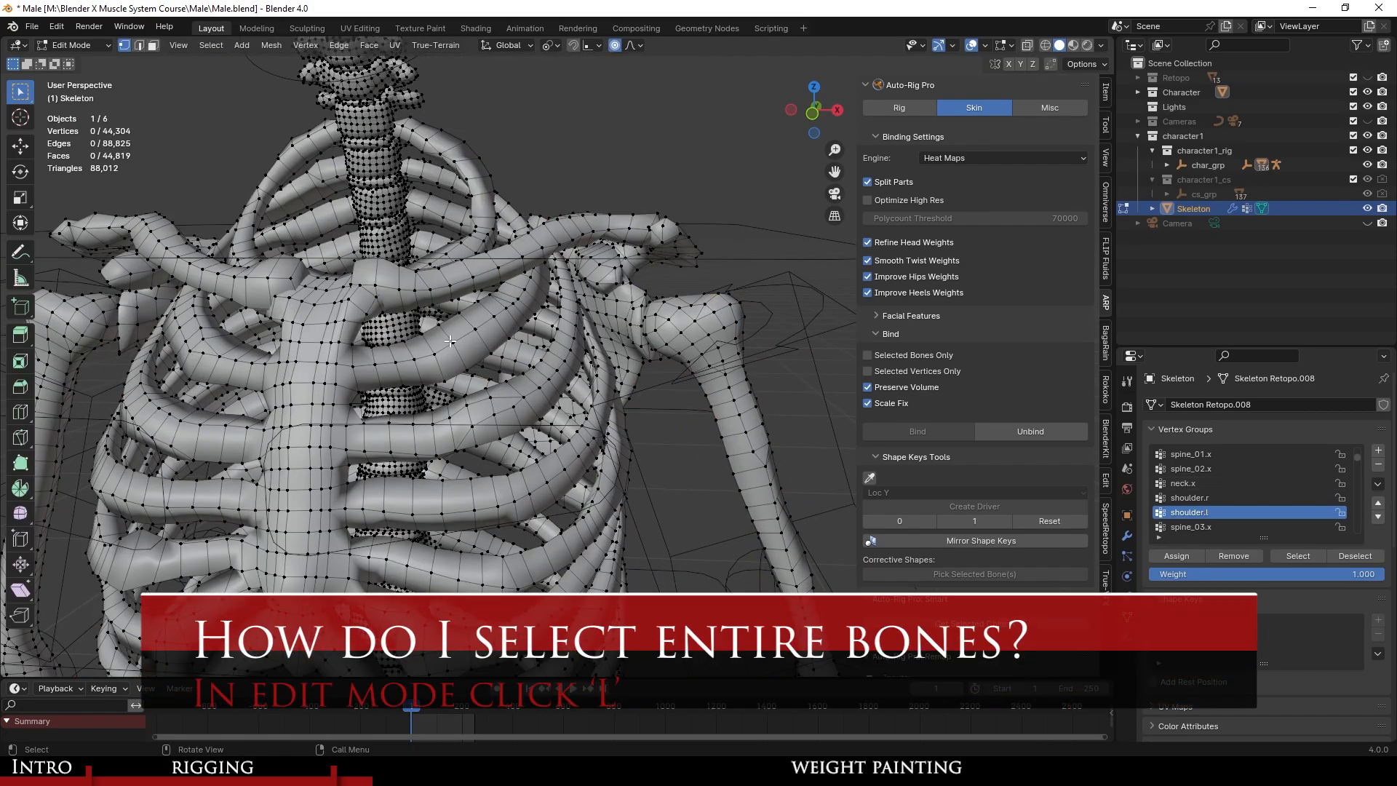
key("l")
middle_click_drag(575, 273, 631, 313)
key("l")
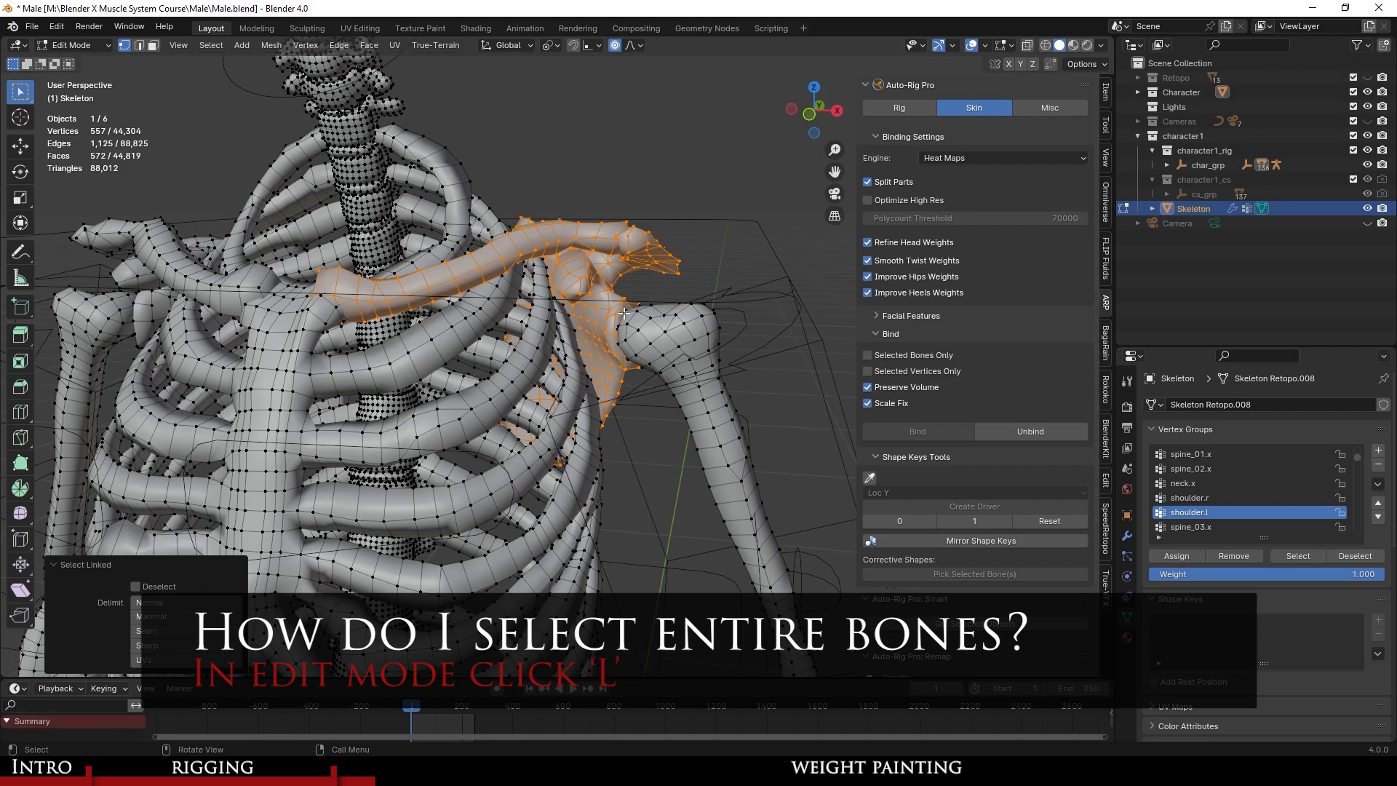
key("alt+a")
scroll(653, 376, "down", 2)
scroll(653, 376, "up", 2)
key("Tab")
In Weight Paint mode, remove the shoulder.l weights from all visible bones using the Subtract brush at weight 1.000 and strength 1.000.
scroll(603, 346, "down", 2)
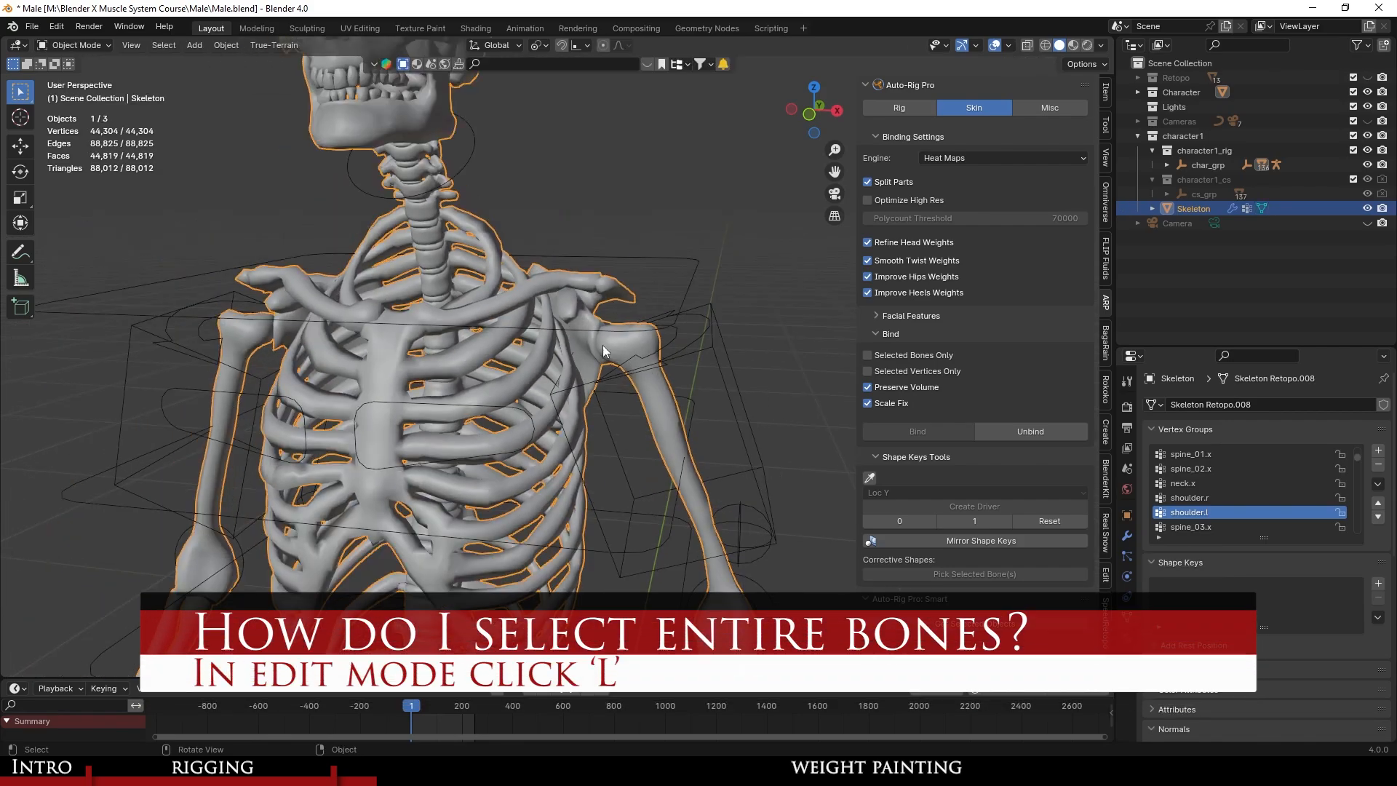
left_click(89, 46)
left_click(95, 121)
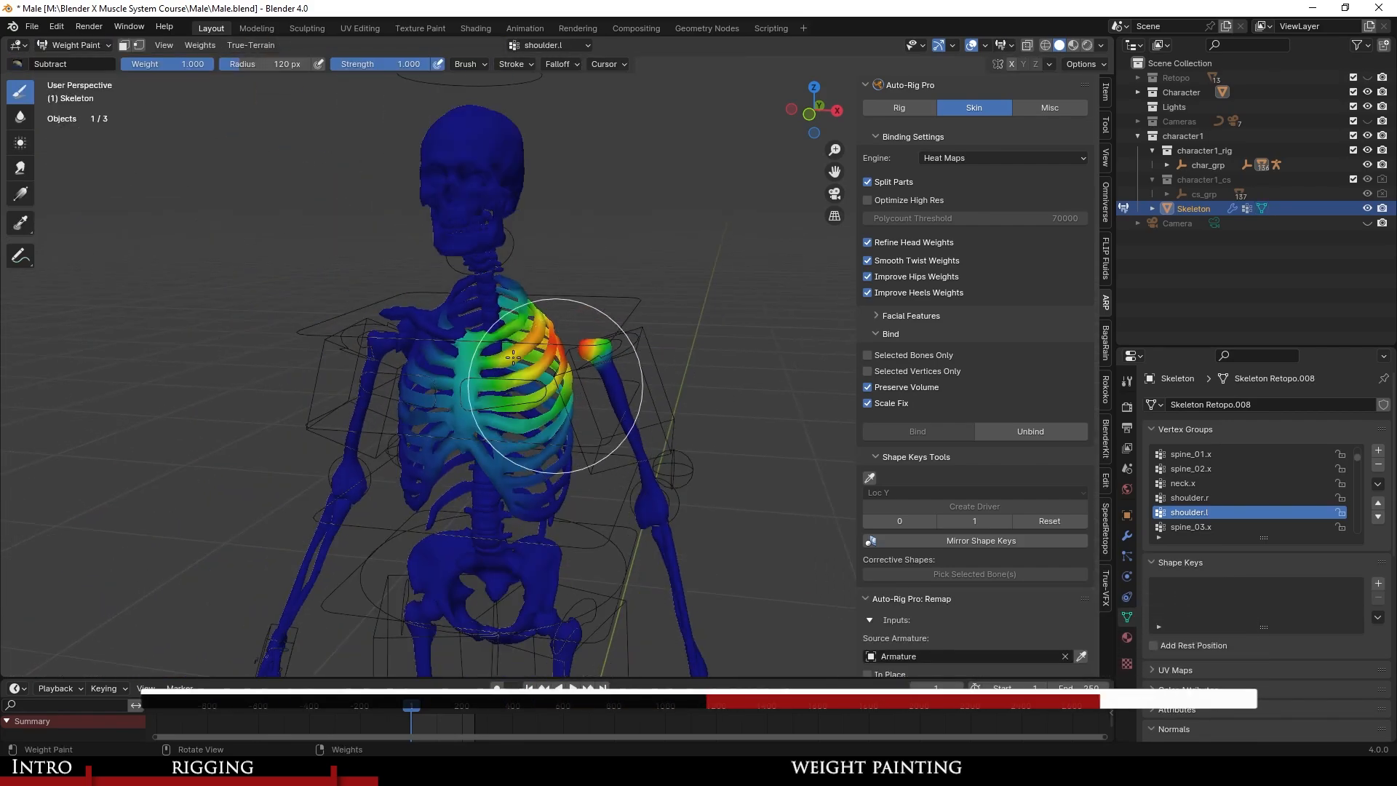
scroll(427, 376, "down", 3)
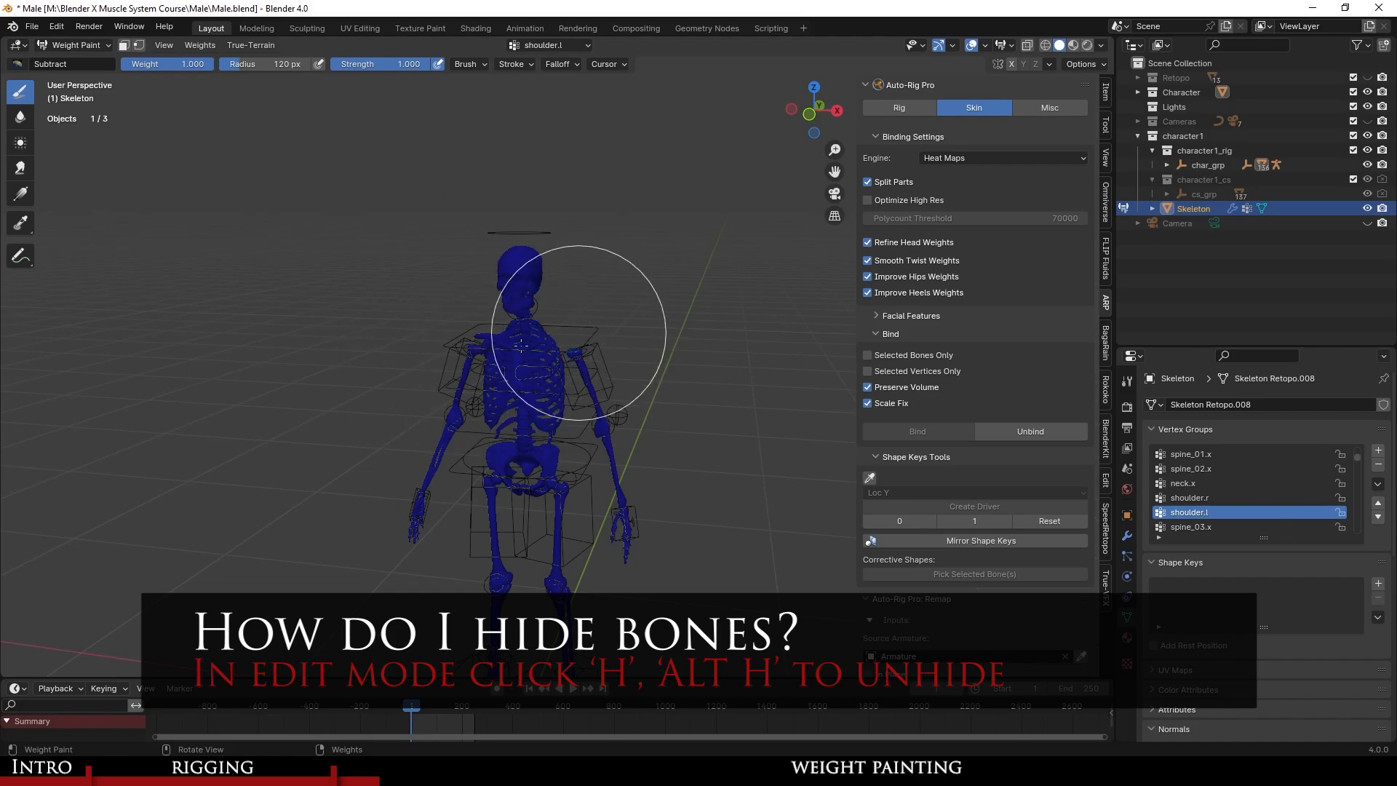
scroll(675, 345, "up", 2)
middle_click_drag(675, 345, 315, 365)
scroll(611, 314, "up", 3)
middle_click_drag(691, 317, 538, 314)
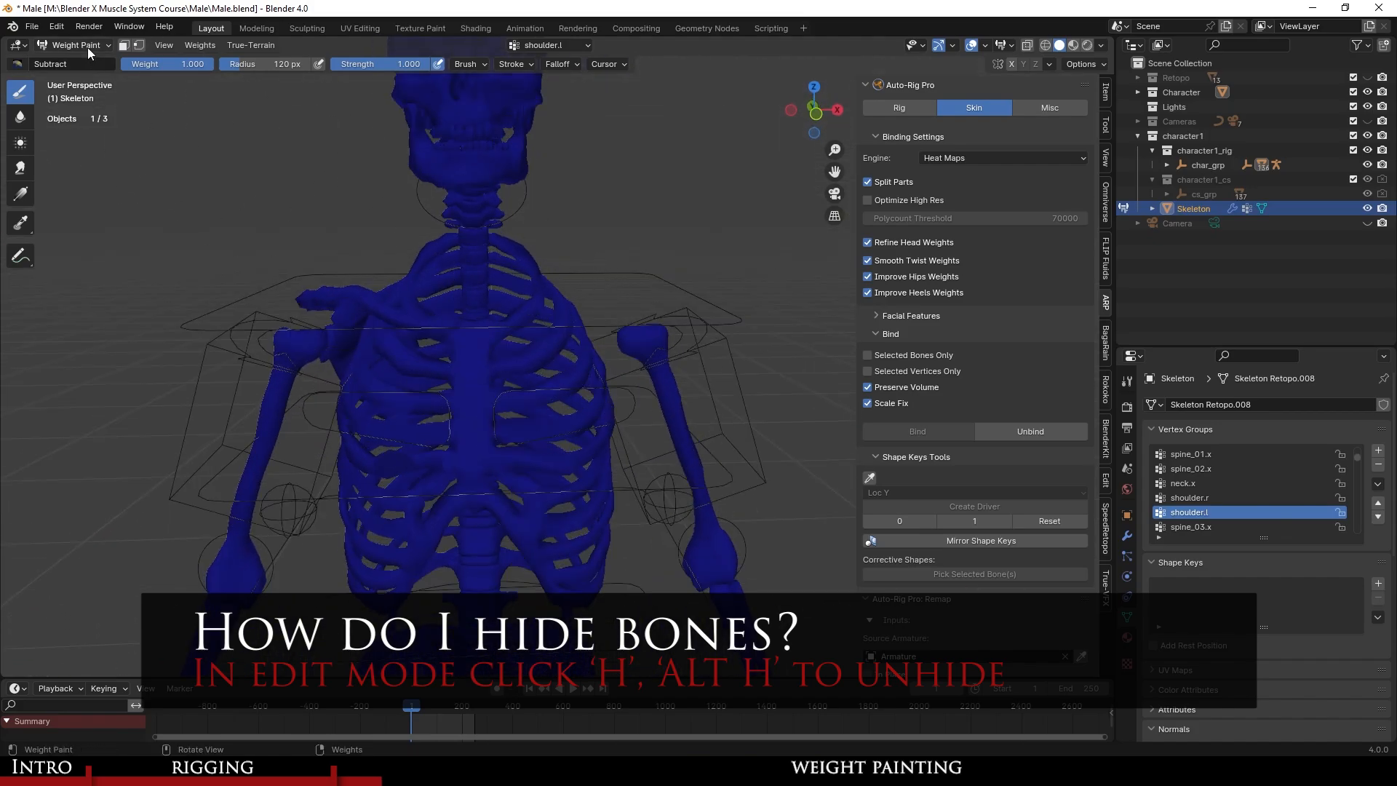
In Edit Mode, select the whole right clavicle and scapula, hide them and return to Weight Paint mode.
key("Tab")
scroll(408, 328, "up", 4)
middle_click_drag(197, 308, 466, 393, "shift")
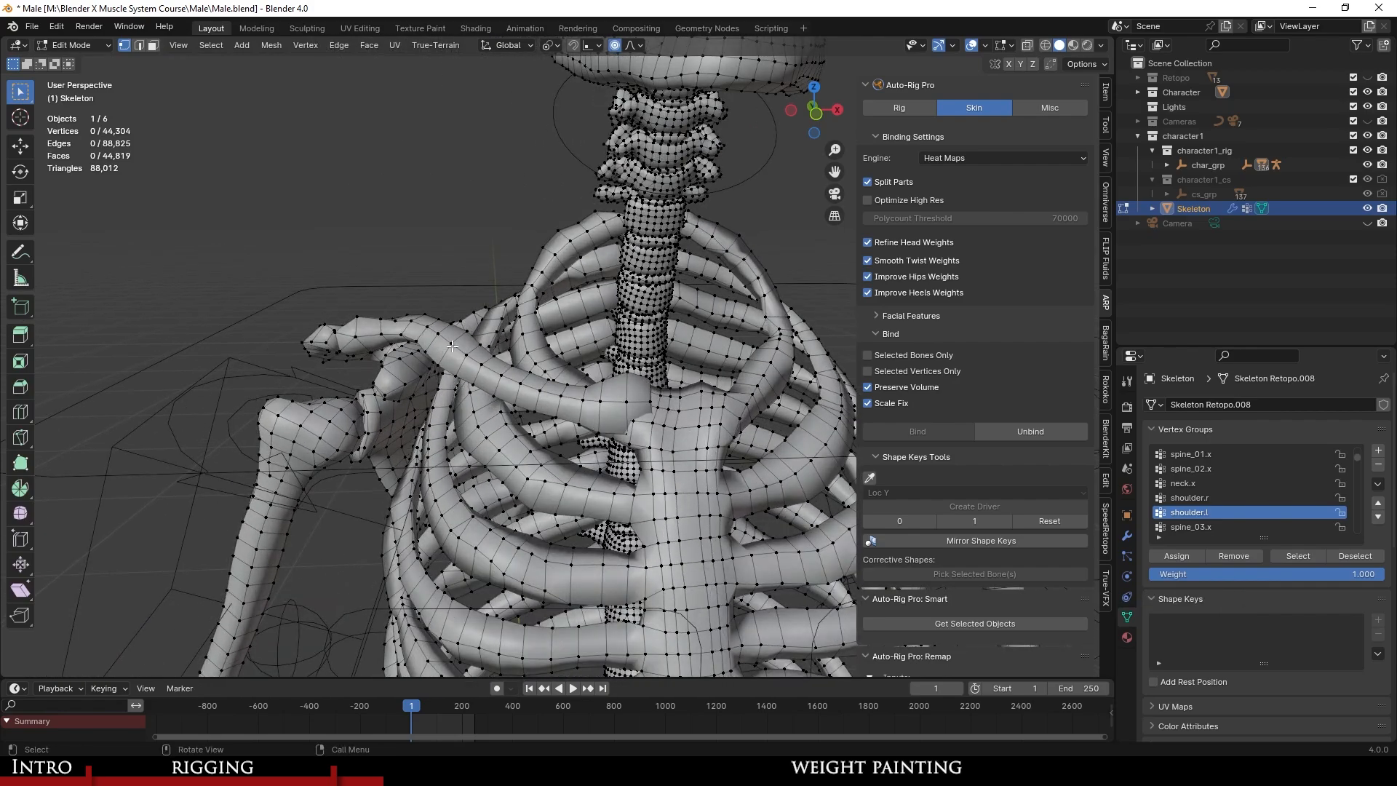
key("ctrl+l")
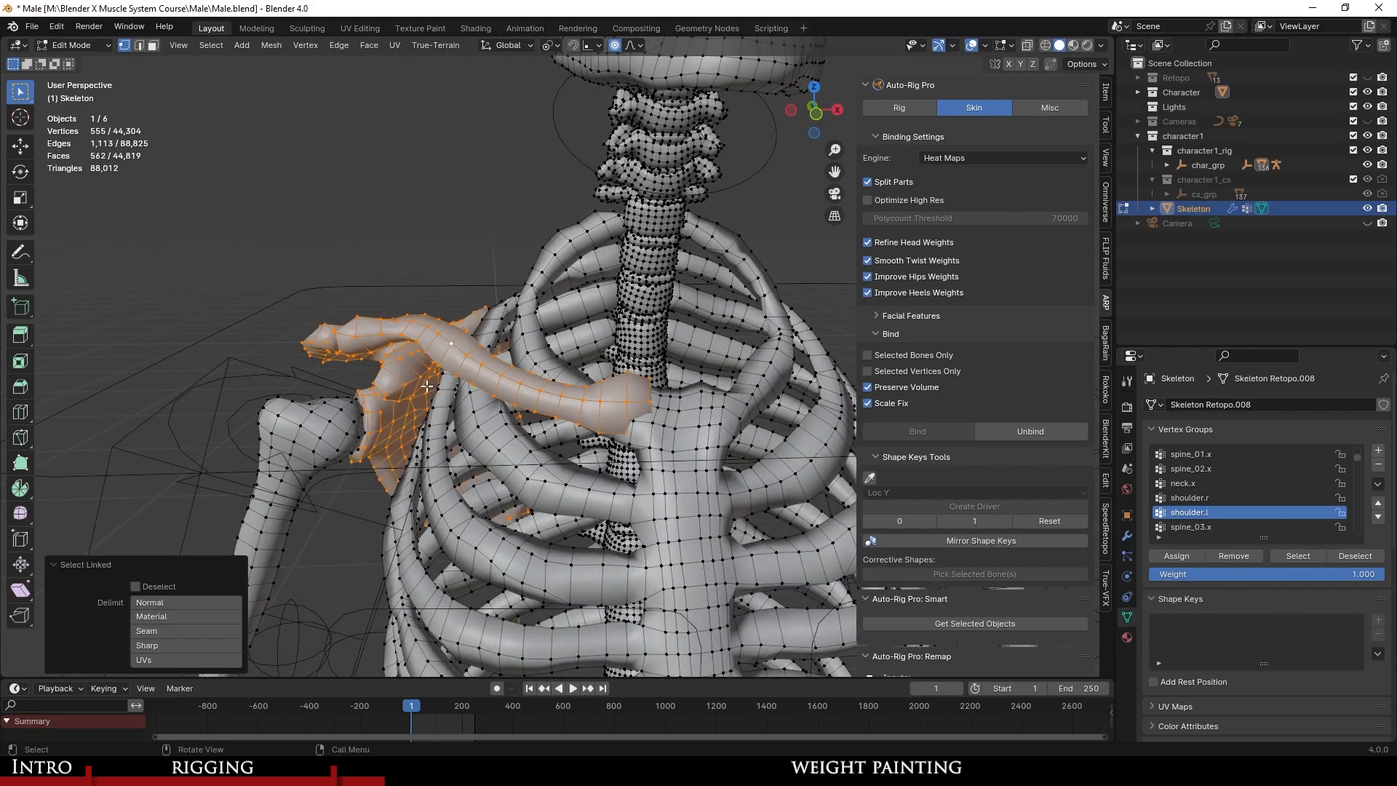
key("h")
key("Tab")
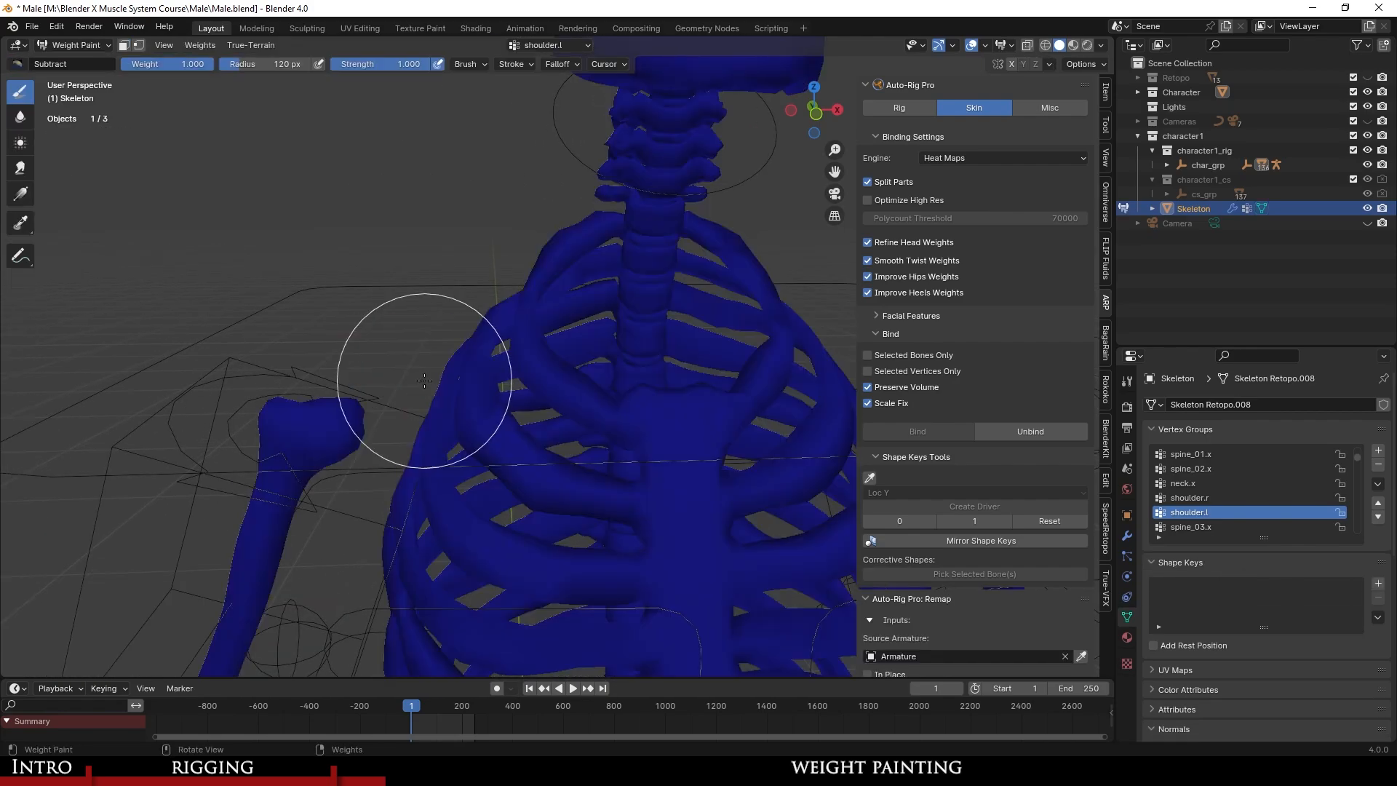
Activate the shoulder.r vertex group and remove its weights from all visible bones with the Subtract brush.
left_click(1245, 498)
scroll(515, 433, "down", 6)
scroll(540, 342, "up", 3)
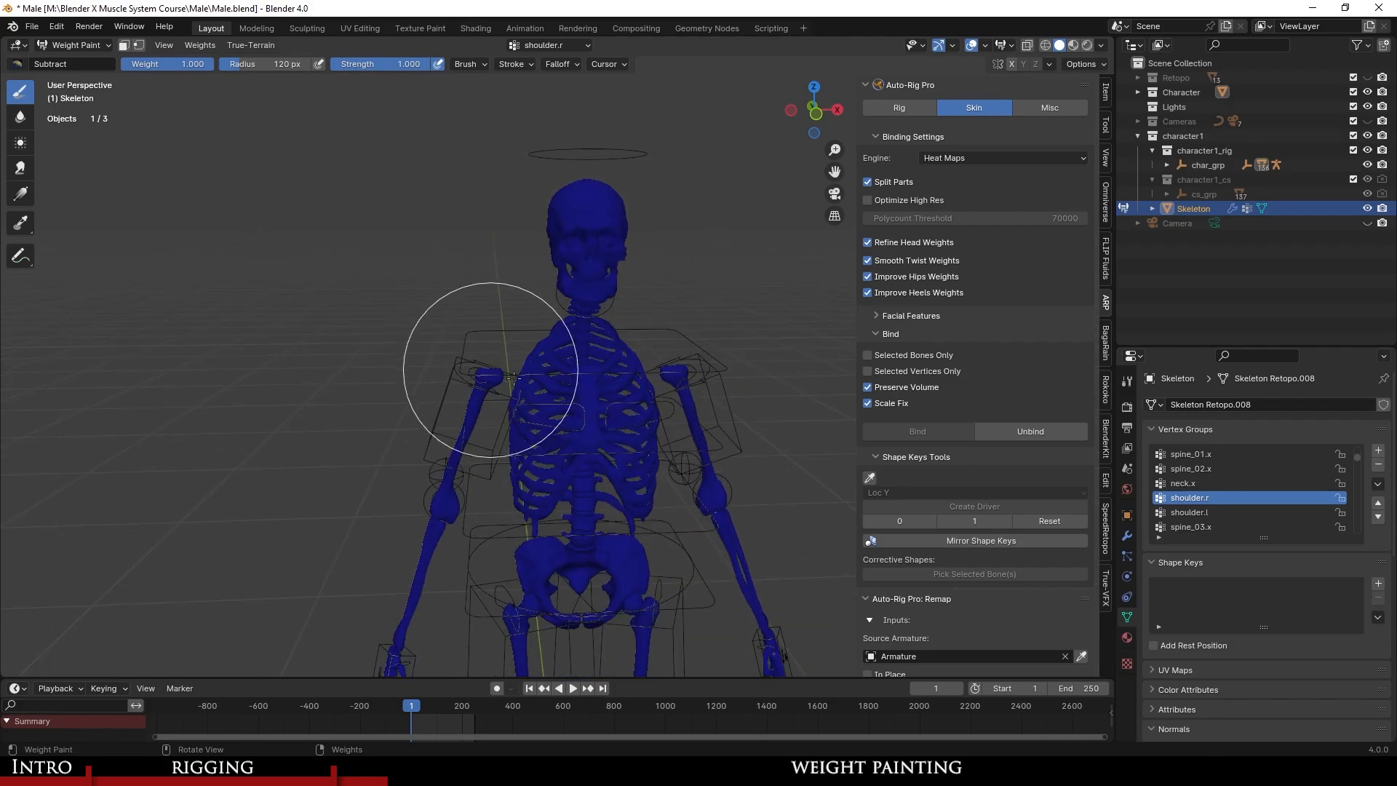
middle_click_drag(419, 382, 412, 395)
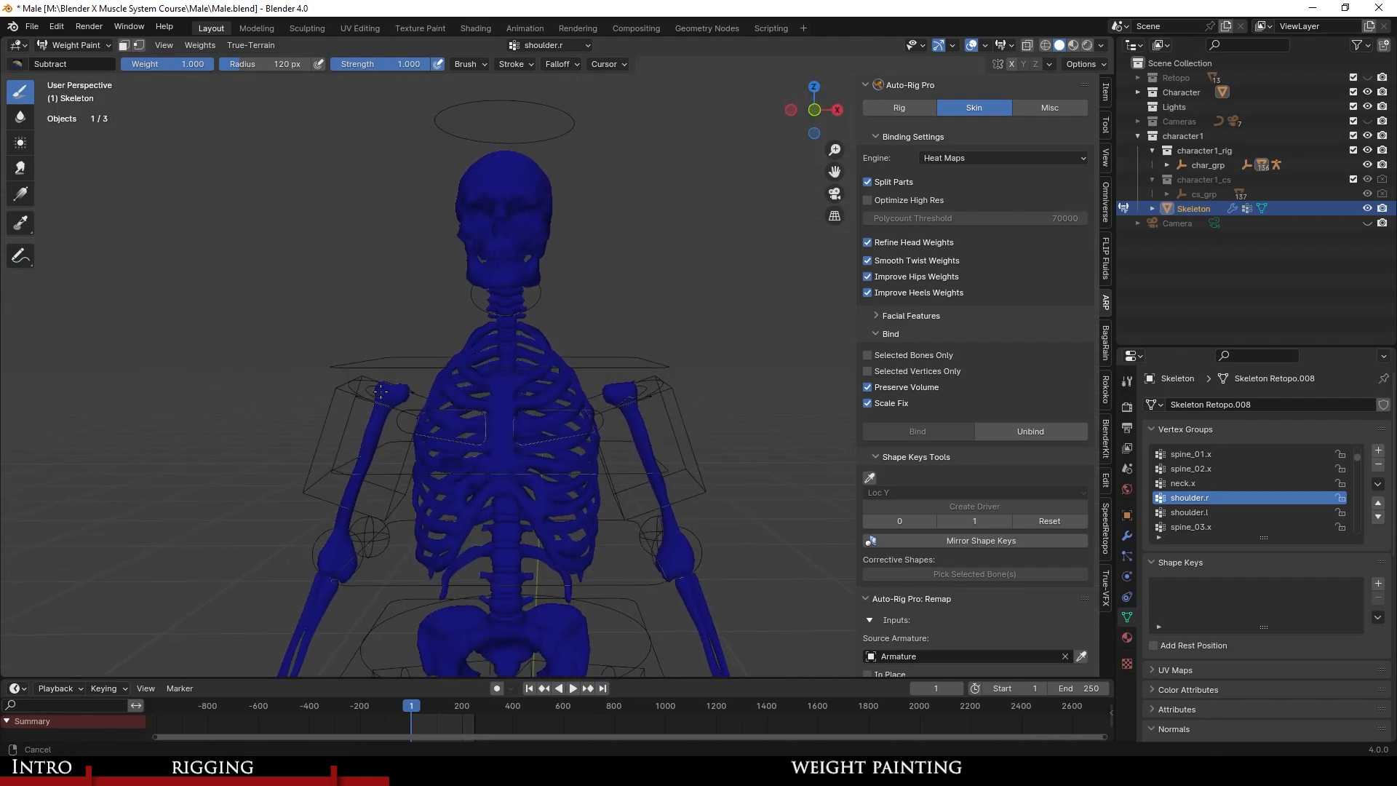
scroll(432, 384, "up", 1)
scroll(510, 426, "up", 2)
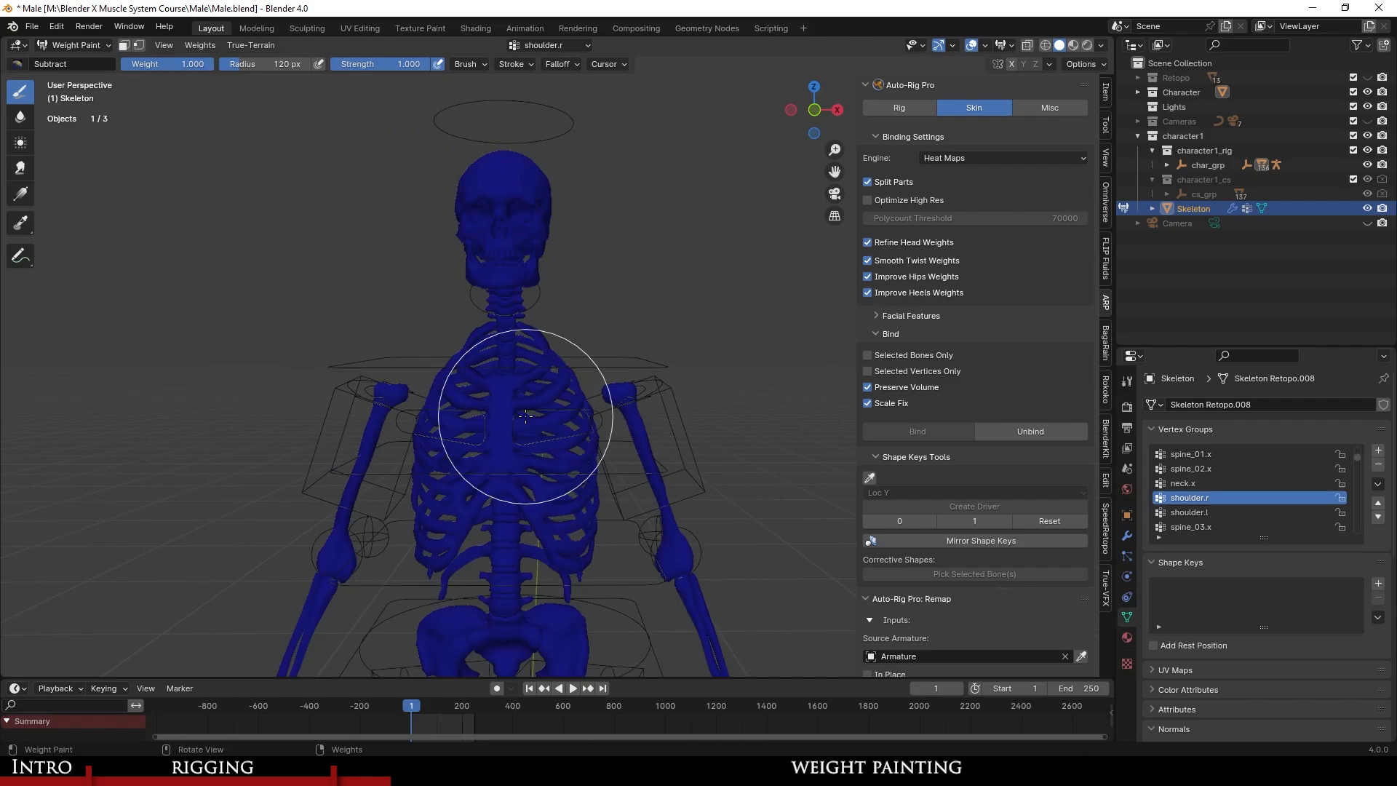
Reveal the hidden clavicles and scapulas, and put the rig into Pose Mode.
key("alt+h")
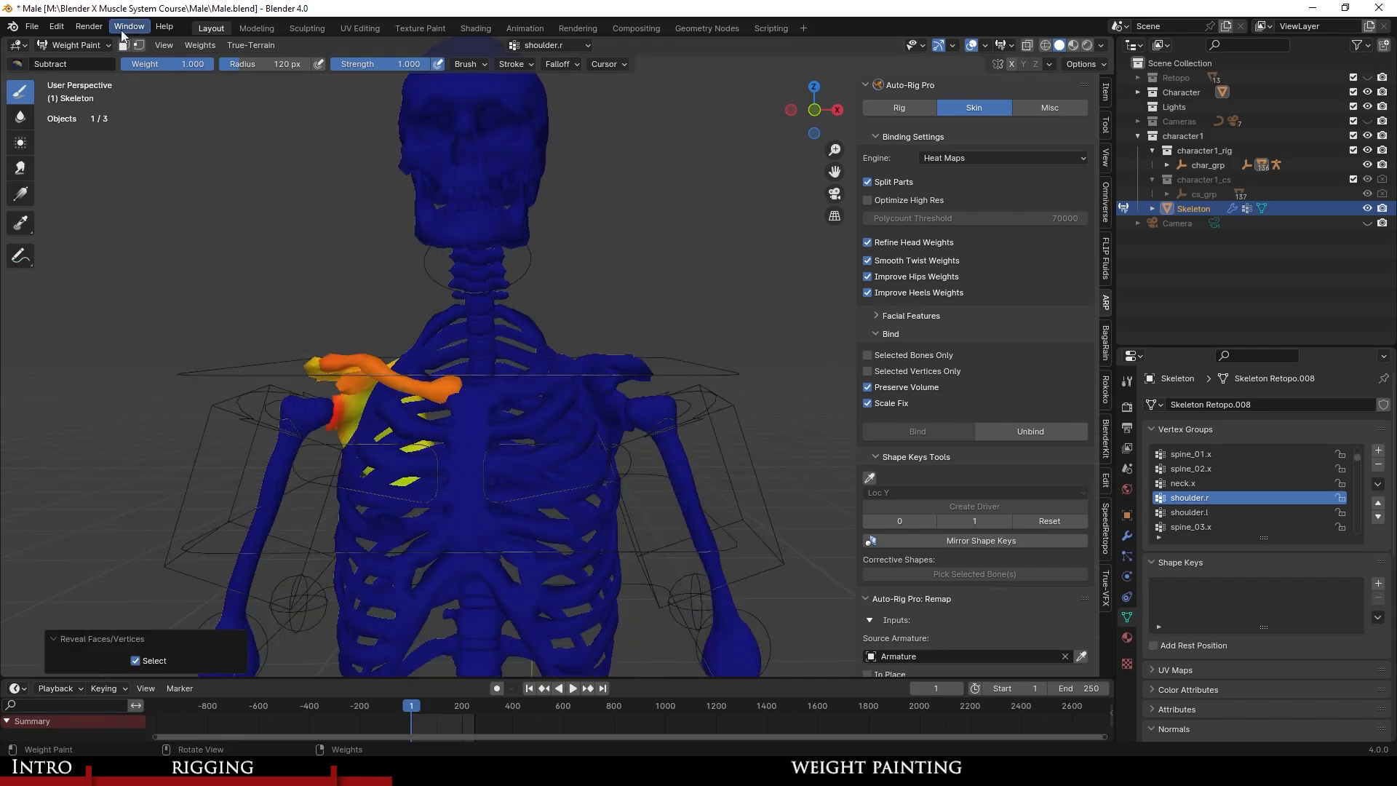
left_click(86, 62)
left_click(548, 443)
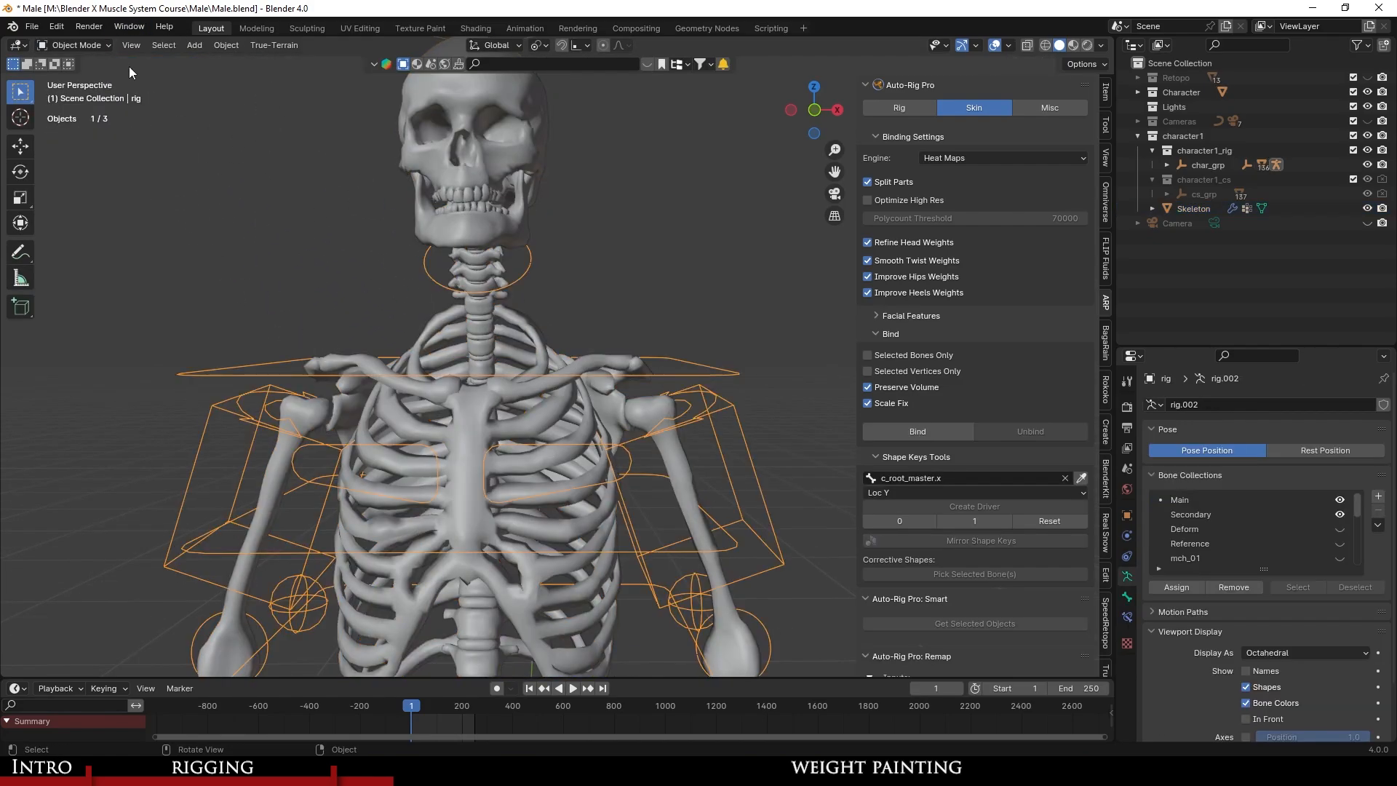
left_click(88, 93)
Rotate the left shoulder control several times from different angles to test the cleaned clavicle and scapula weights.
left_click(582, 447)
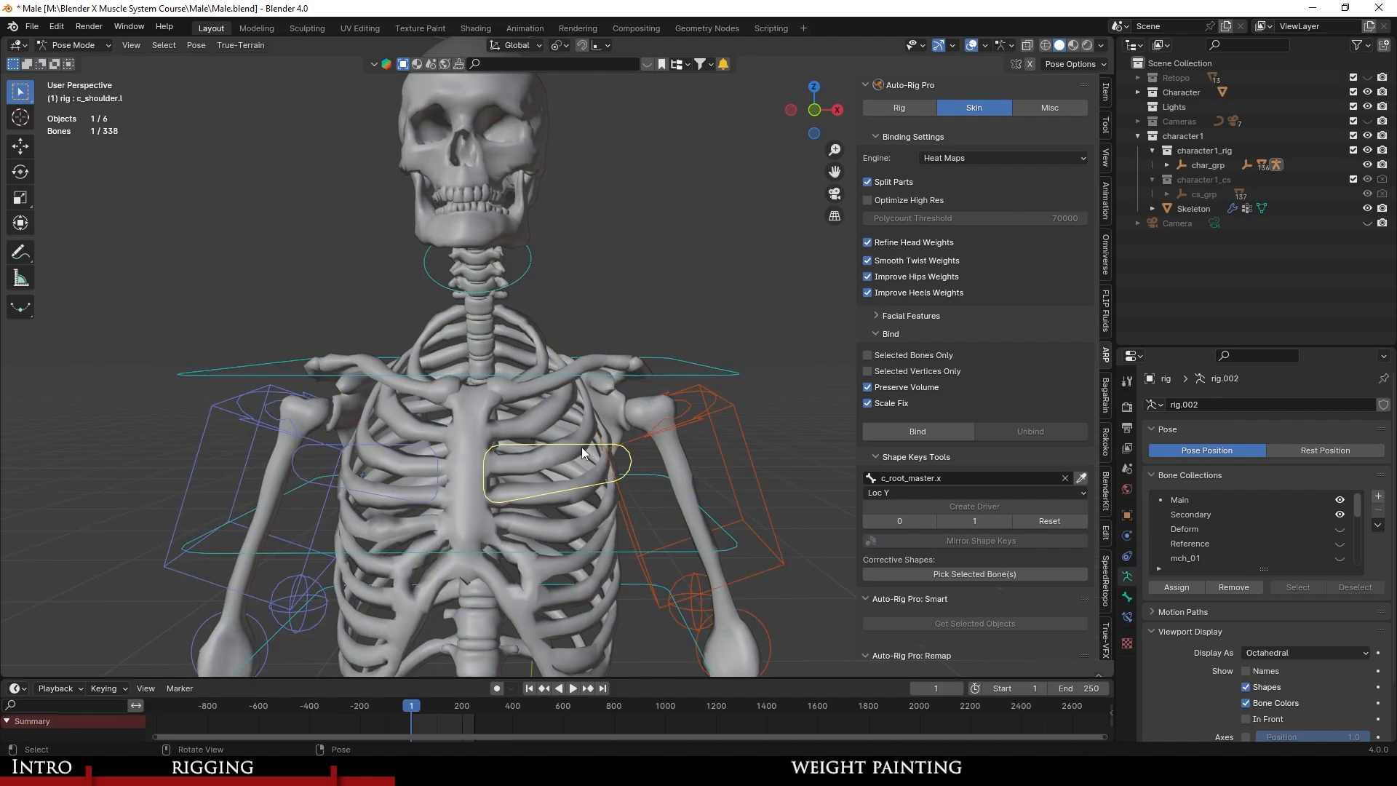
scroll(582, 447, "up", 2)
key("r")
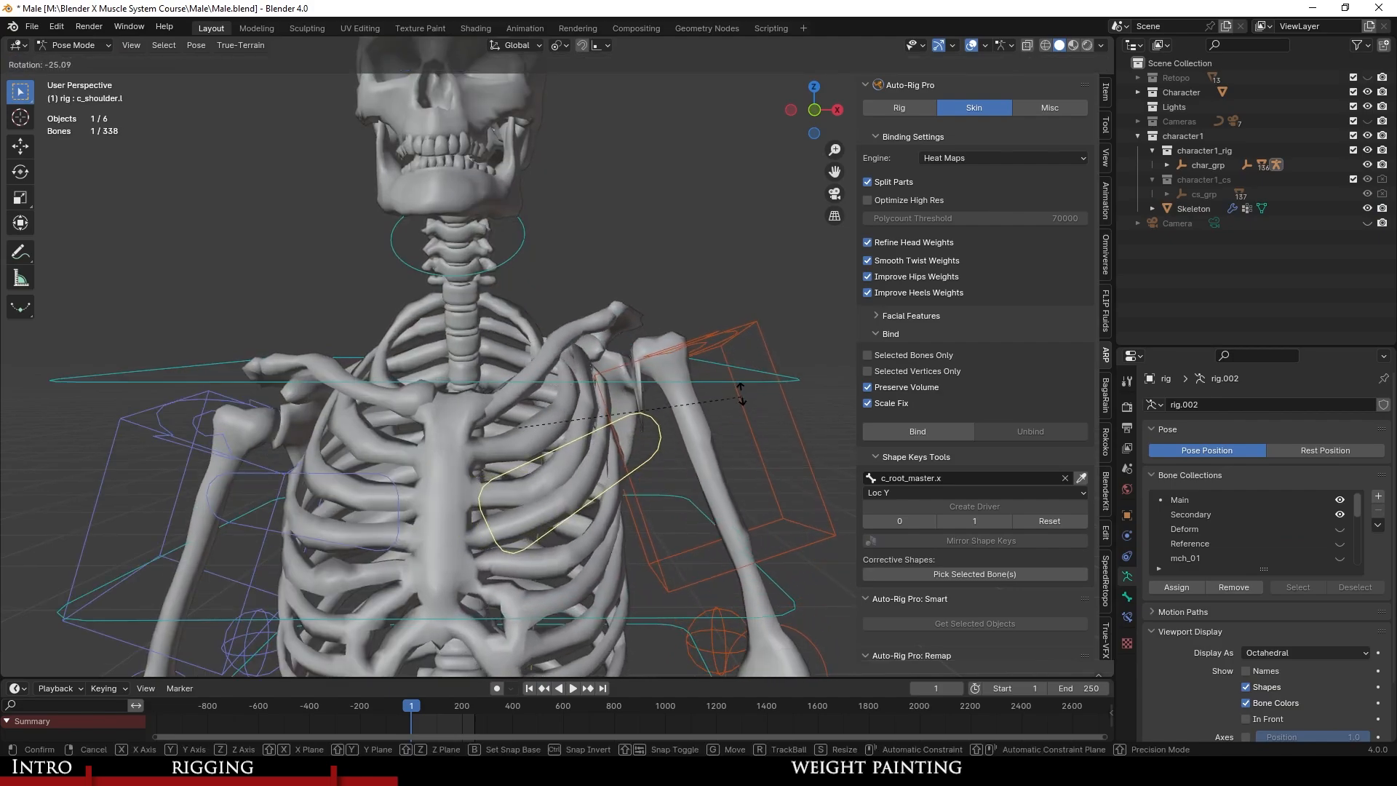
left_click(691, 399)
middle_click_drag(692, 399, 648, 405)
key("r")
left_click(540, 452)
key("r")
left_click(513, 451)
Select every bone of the rig and clear the test pose of the left shoulder.
key("a")
left_click(196, 45)
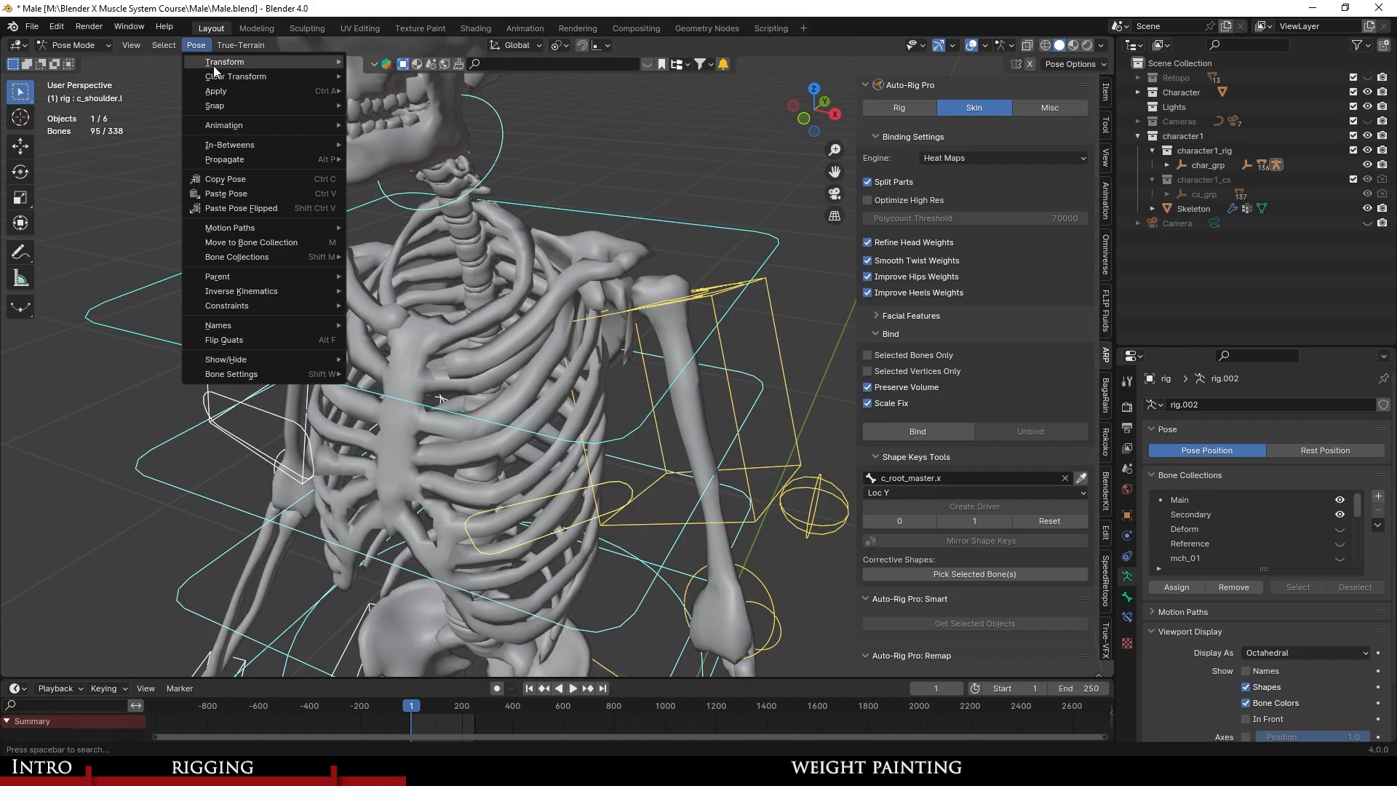
mouse_move(213, 65)
left_click(422, 79)
Try rotating the right shoulder control to test its weights and undo the rotation.
middle_click_drag(391, 405, 480, 403)
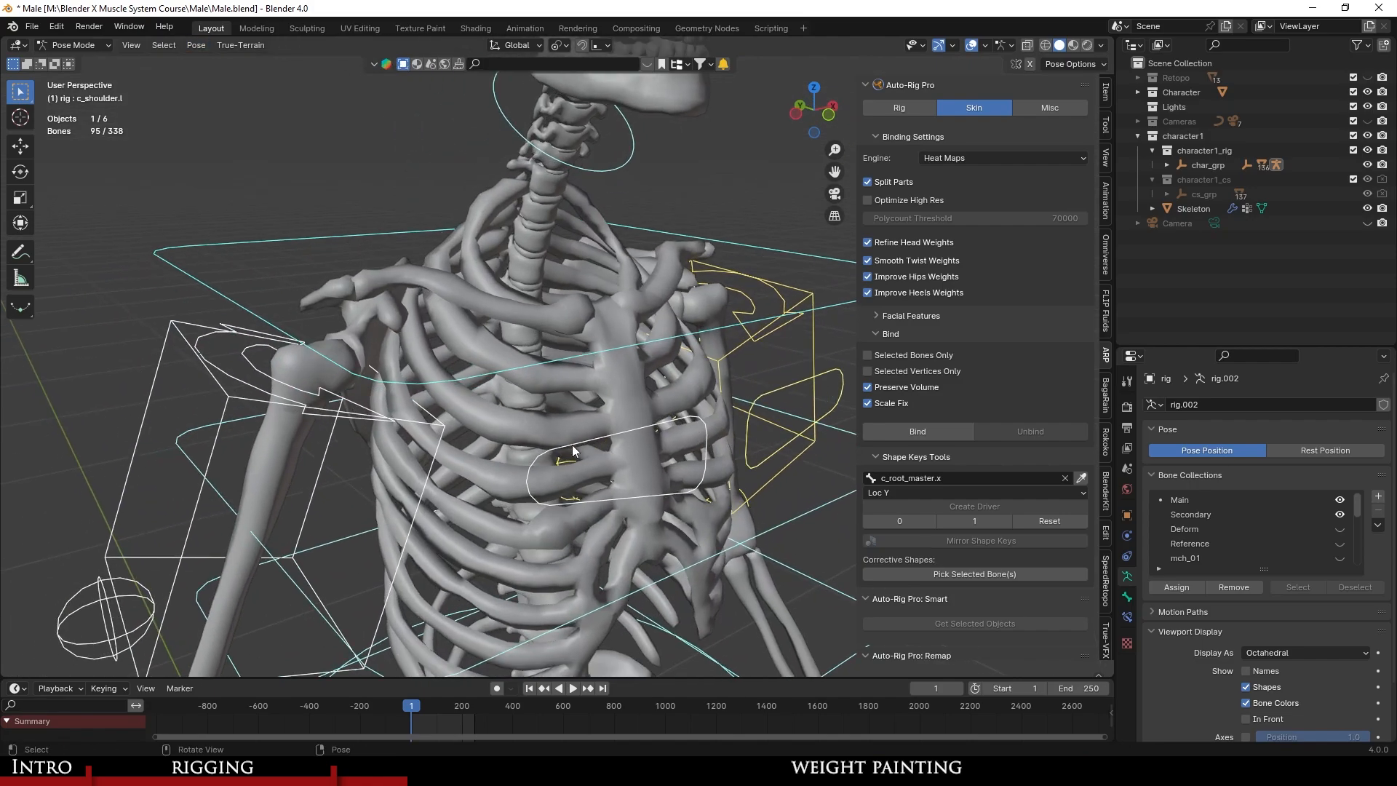
middle_click_drag(575, 451, 521, 442)
left_click(521, 442)
key("r")
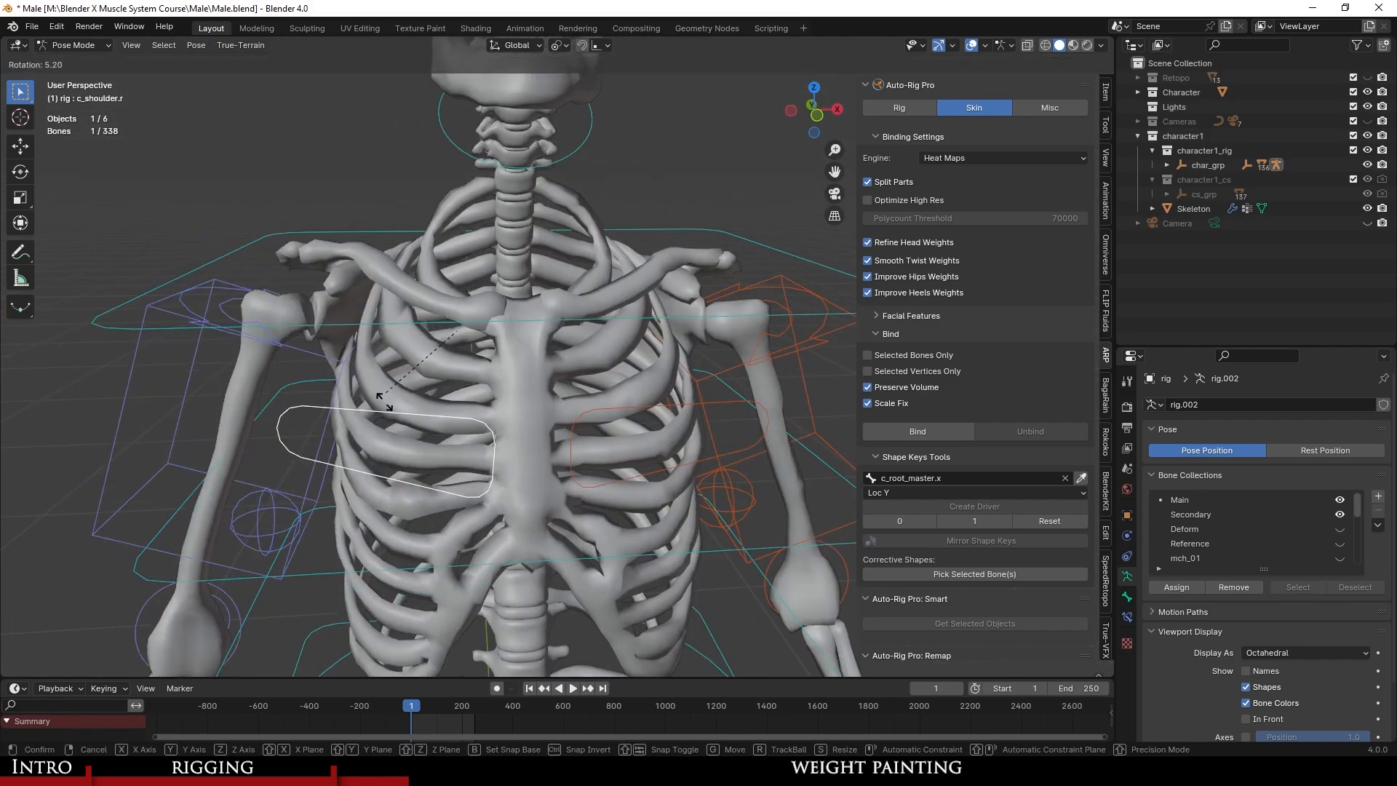
left_click(397, 436)
key("ctrl+z")
Check the skeleton's upper body in its rest pose and save the file.
scroll(597, 420, "down", 3)
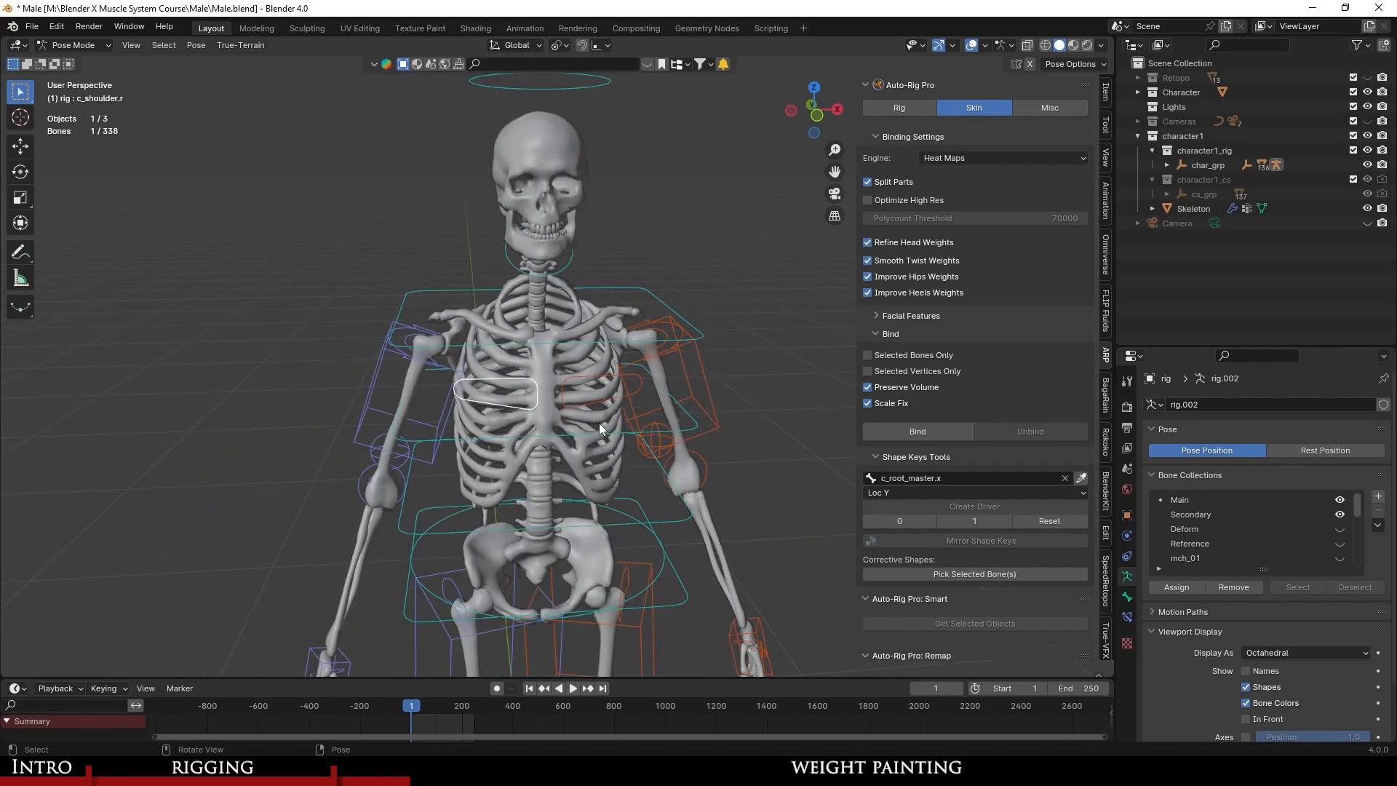
scroll(581, 408, "up", 2)
middle_click_drag(599, 422, 512, 393)
scroll(582, 408, "down", 2)
scroll(587, 406, "up", 2)
key("ctrl+s")
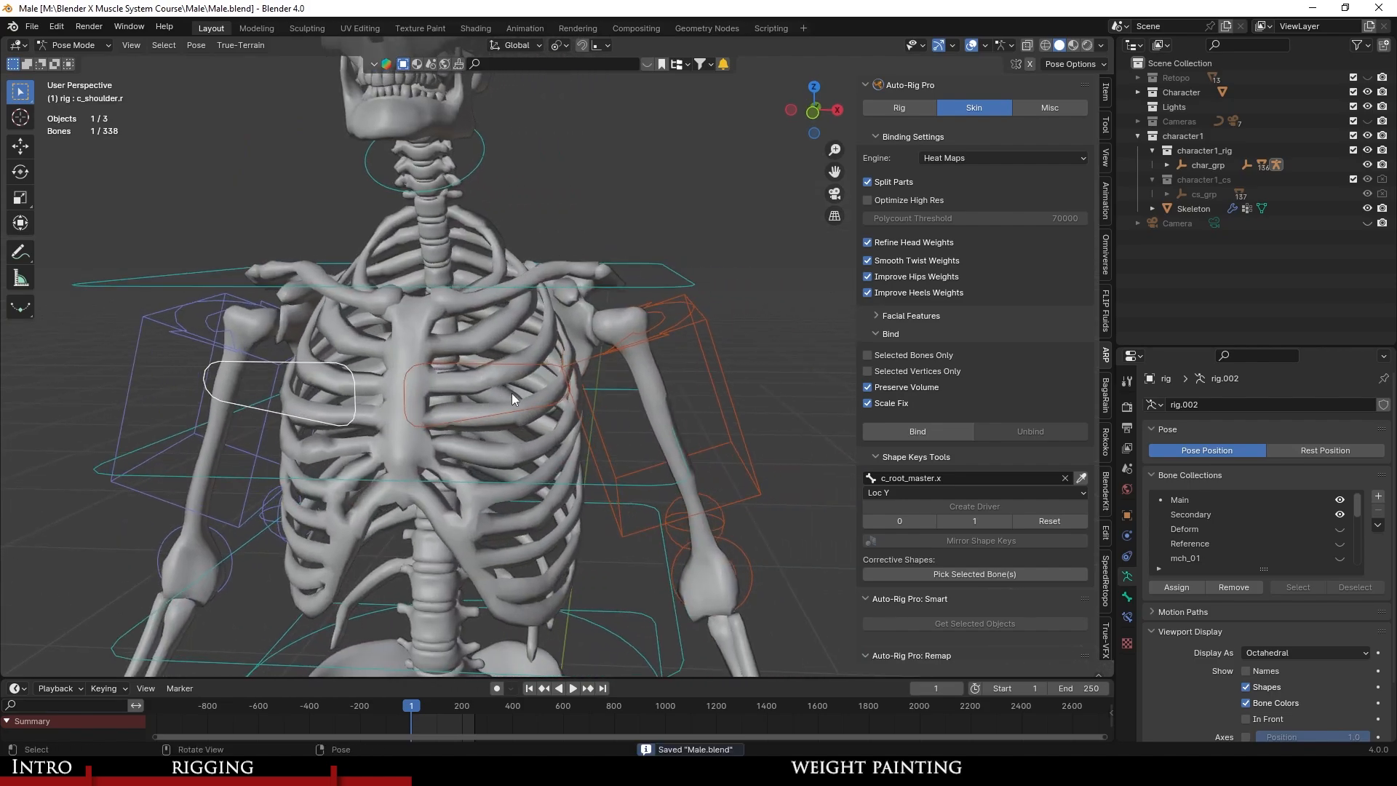
Select the Skeleton mesh, make its root.x vertex group active and switch to Weight Paint mode.
scroll(513, 393, "up", 1)
left_click(504, 478)
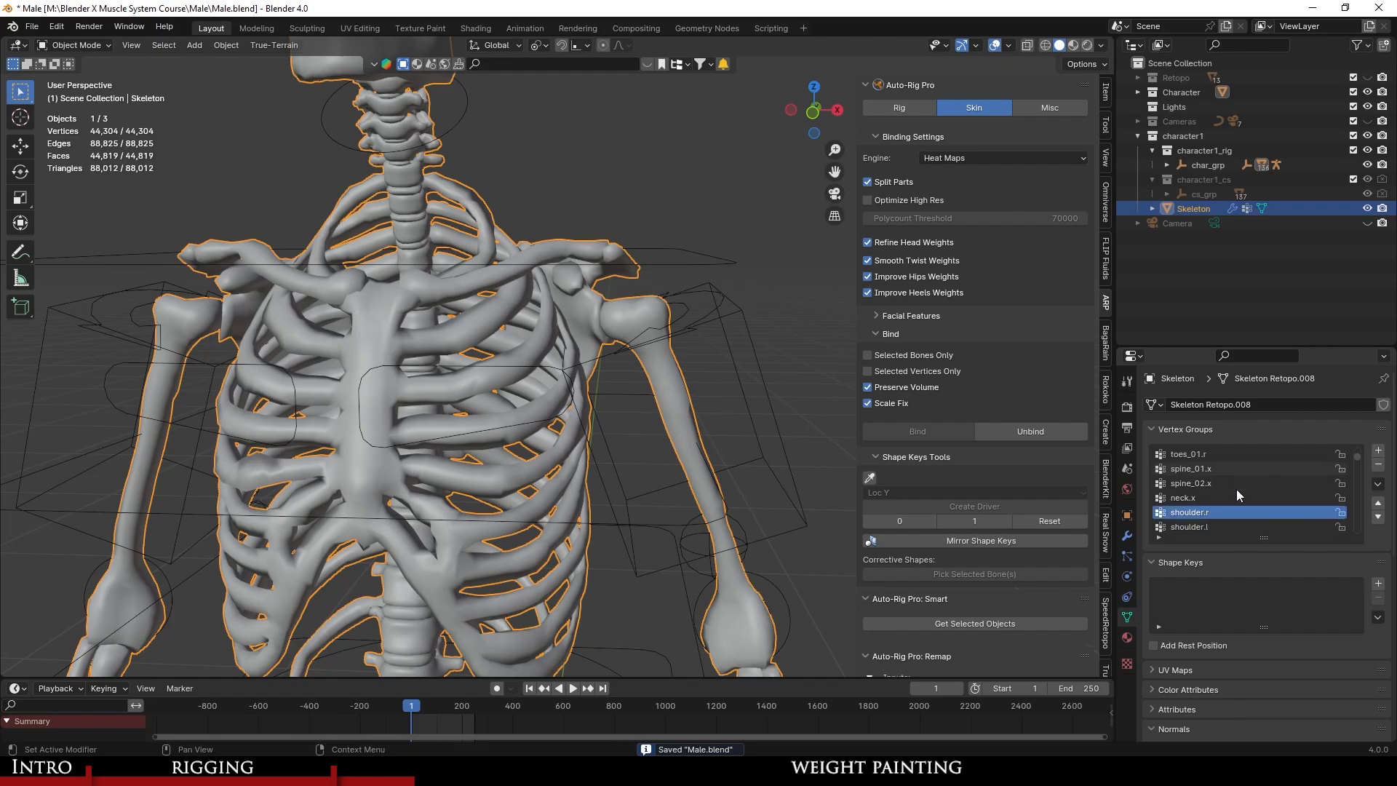
left_click(1234, 454)
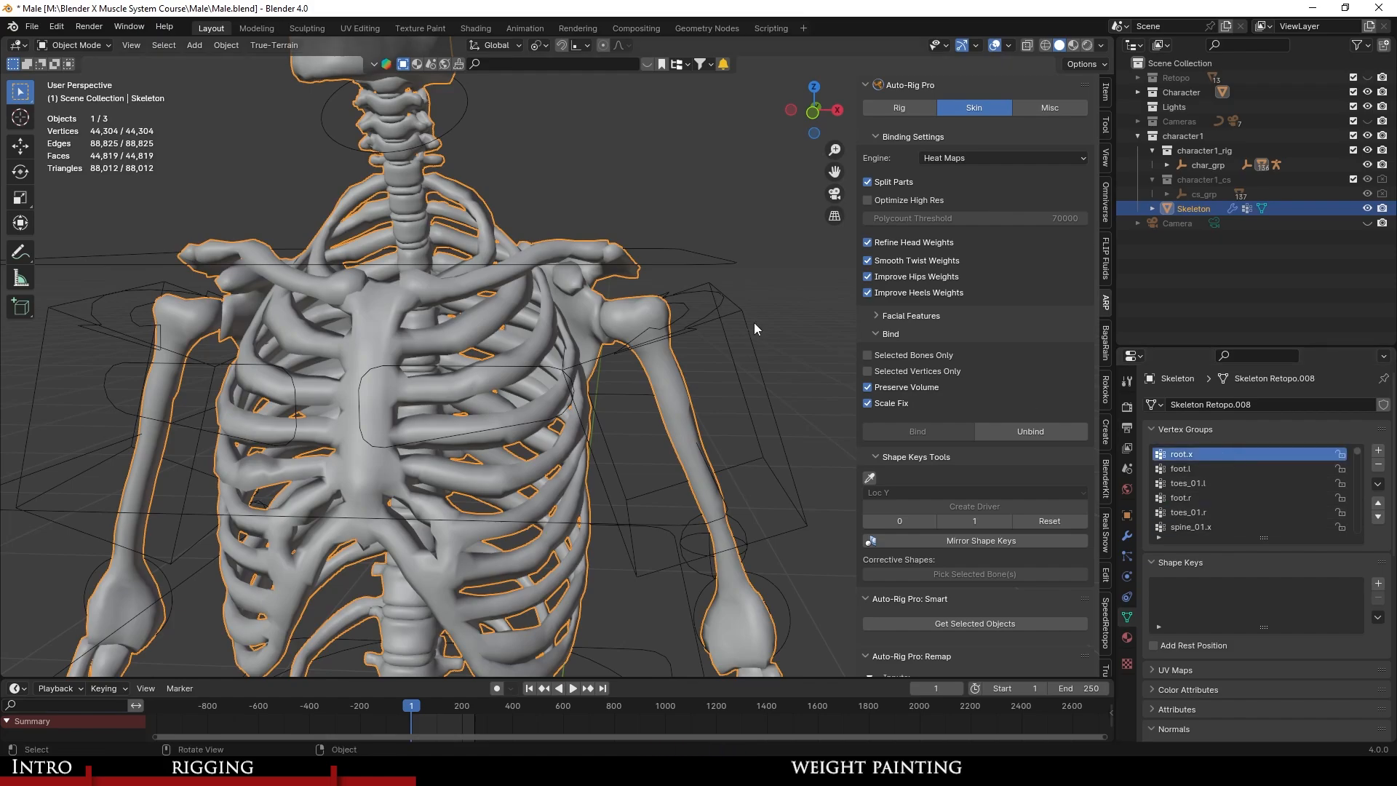
left_click(86, 128)
scroll(513, 350, "down", 7)
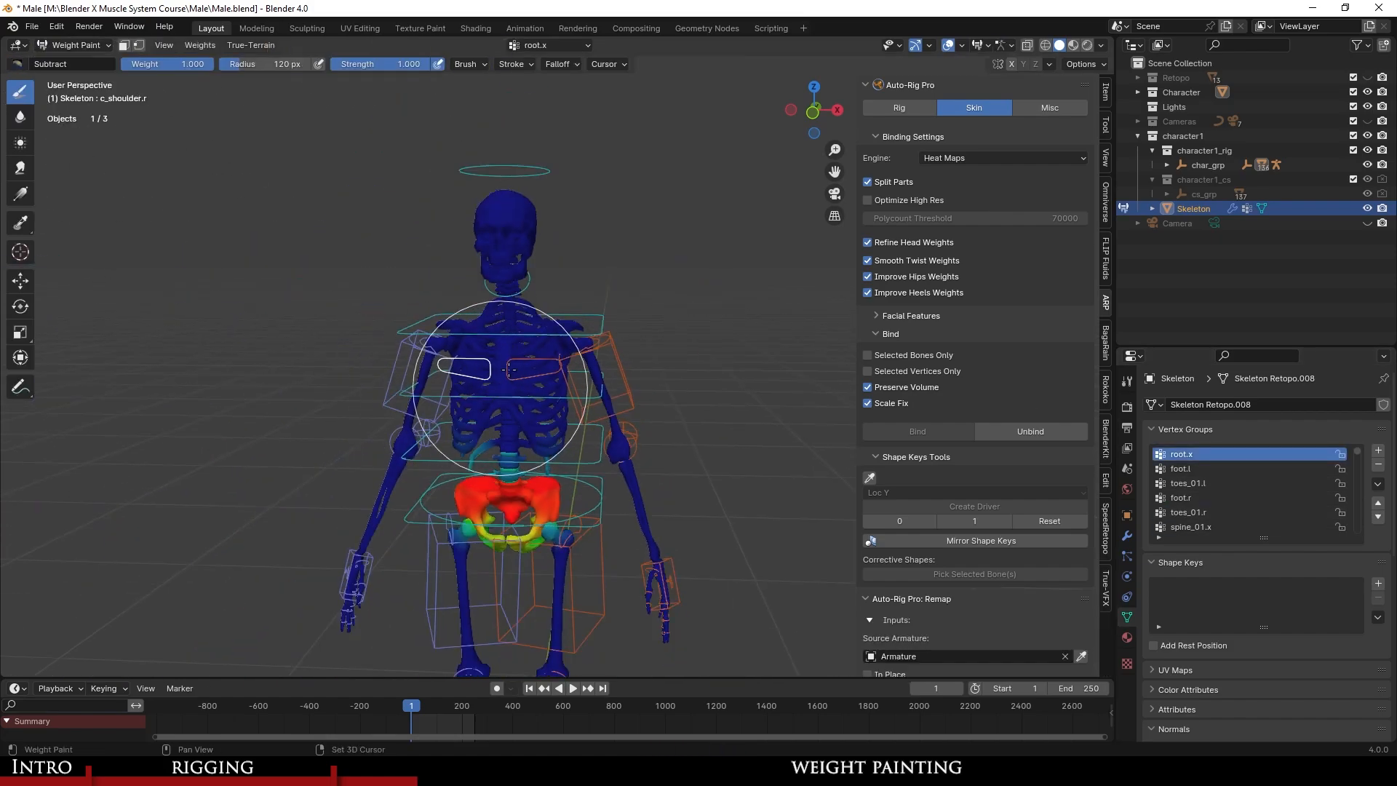
Examine the root.x weights on the pelvis and lower spine and save the file.
scroll(545, 313, "up", 5)
middle_click_drag(547, 325, 553, 284)
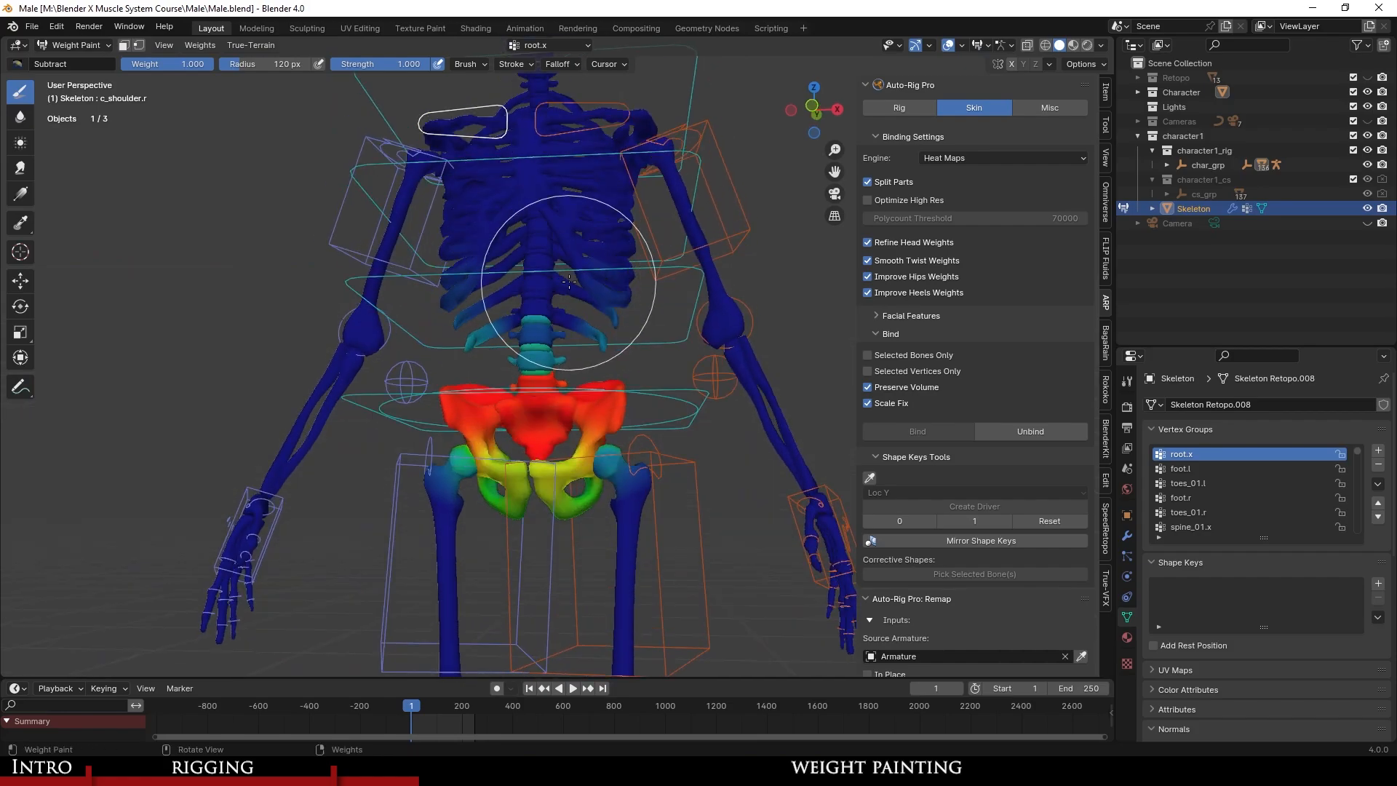
key("ctrl+s")
scroll(583, 285, "up", 1)
middle_click_drag(637, 300, 677, 273)
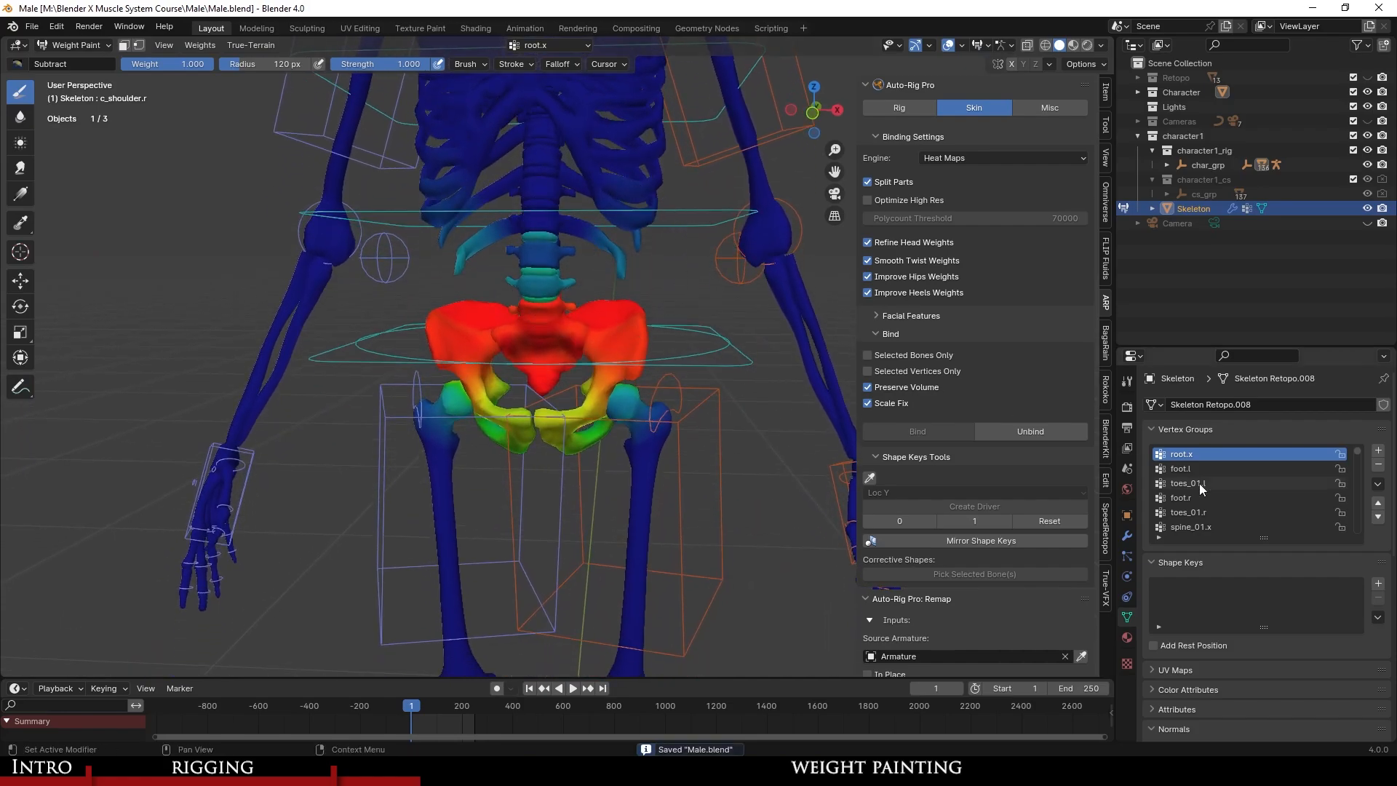
Step through the foot.l and toes_01.l vertex groups and examine their weights on the left foot.
left_click(1198, 468)
scroll(619, 350, "down", 3)
middle_click_drag(626, 466, 632, 269, "shift")
middle_click_drag(632, 320, 480, 306)
middle_click_drag(484, 364, 490, 255, "shift")
scroll(490, 255, "up", 6)
middle_click_drag(503, 313, 593, 323)
middle_click_drag(593, 323, 689, 327, "shift")
middle_click_drag(567, 288, 637, 303)
scroll(637, 303, "down", 4)
middle_click_drag(604, 240, 680, 349, "shift")
scroll(679, 349, "up", 1)
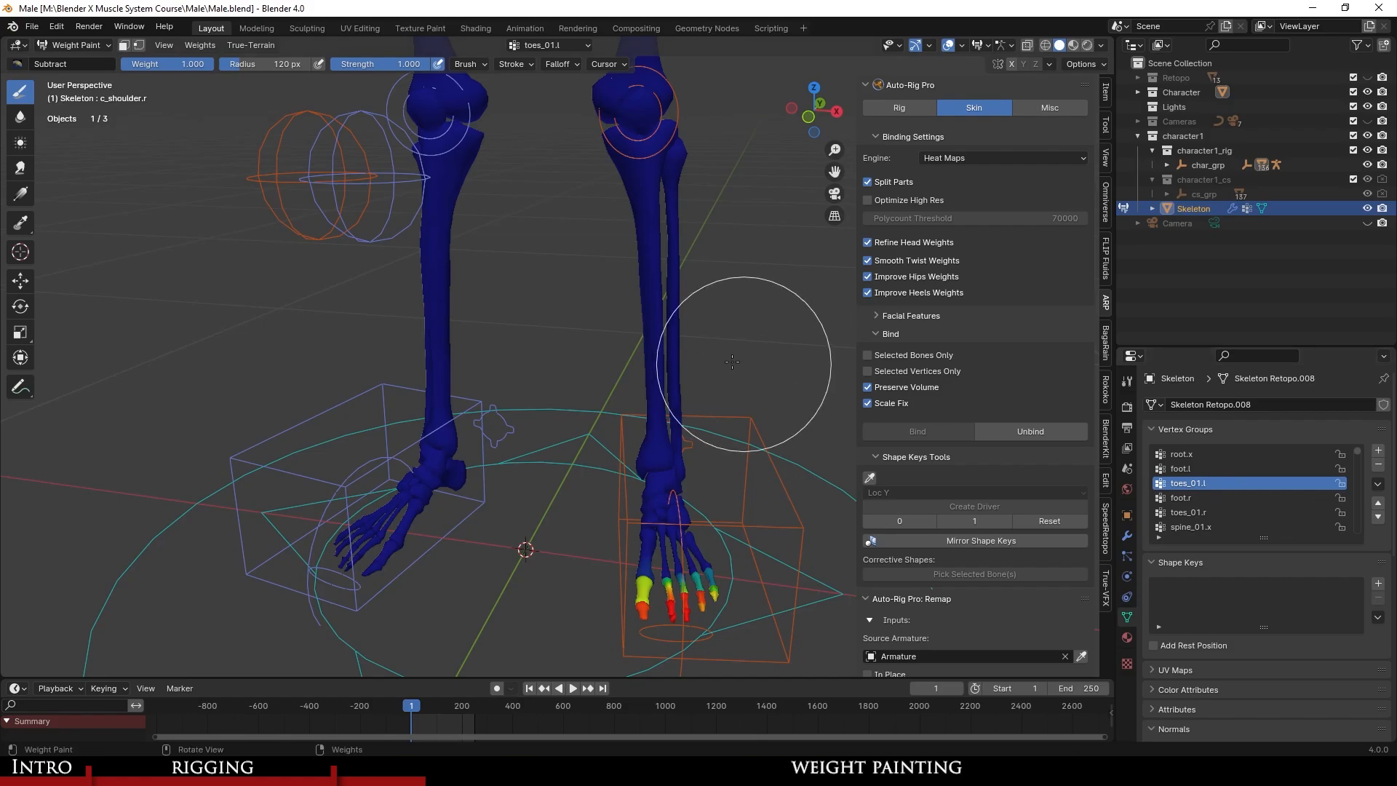
Inspect the toes_01.l weights up close on the left toe bones.
middle_click_drag(732, 362, 766, 374)
scroll(761, 379, "down", 5)
middle_click_drag(699, 466, 634, 291, "shift")
middle_click_drag(633, 328, 615, 405)
scroll(626, 306, "up", 5)
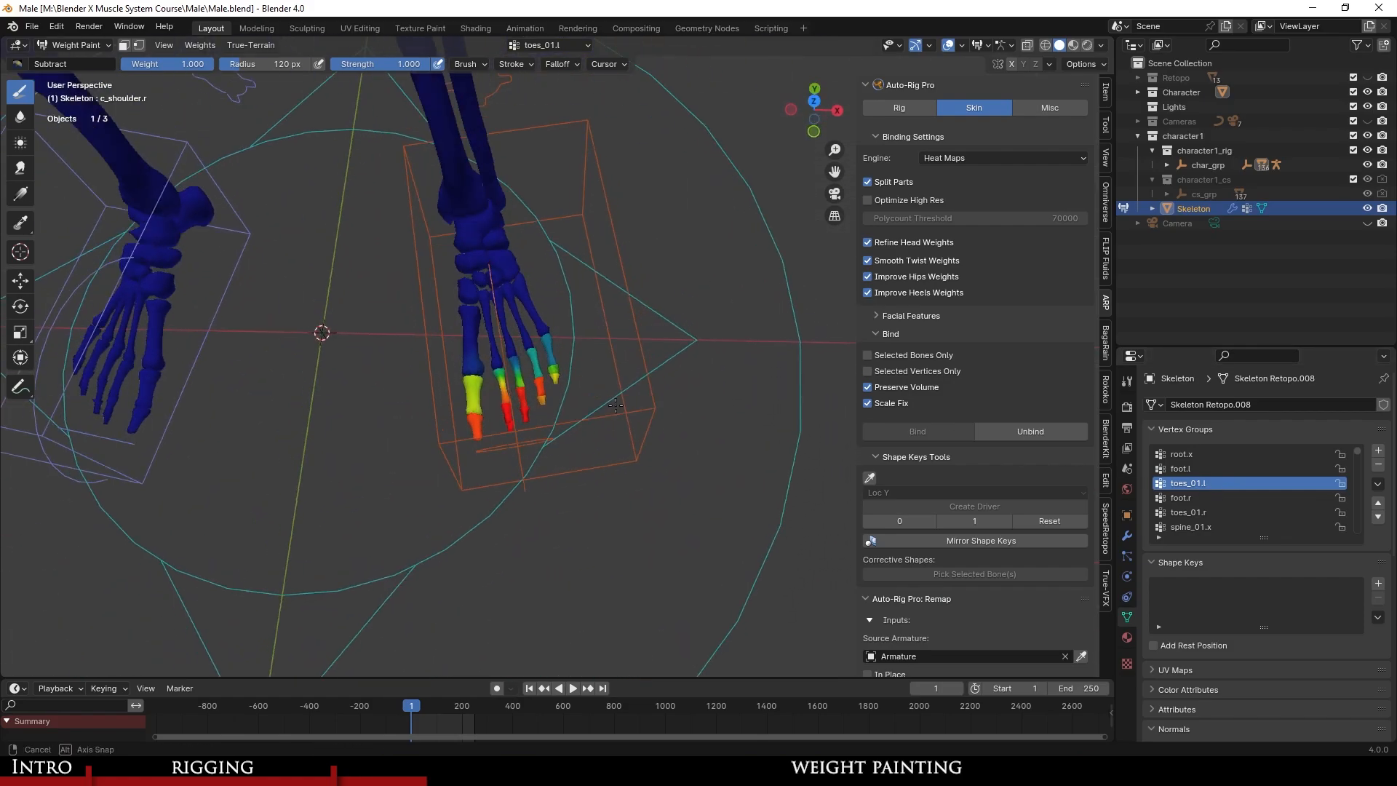
scroll(615, 405, "up", 4)
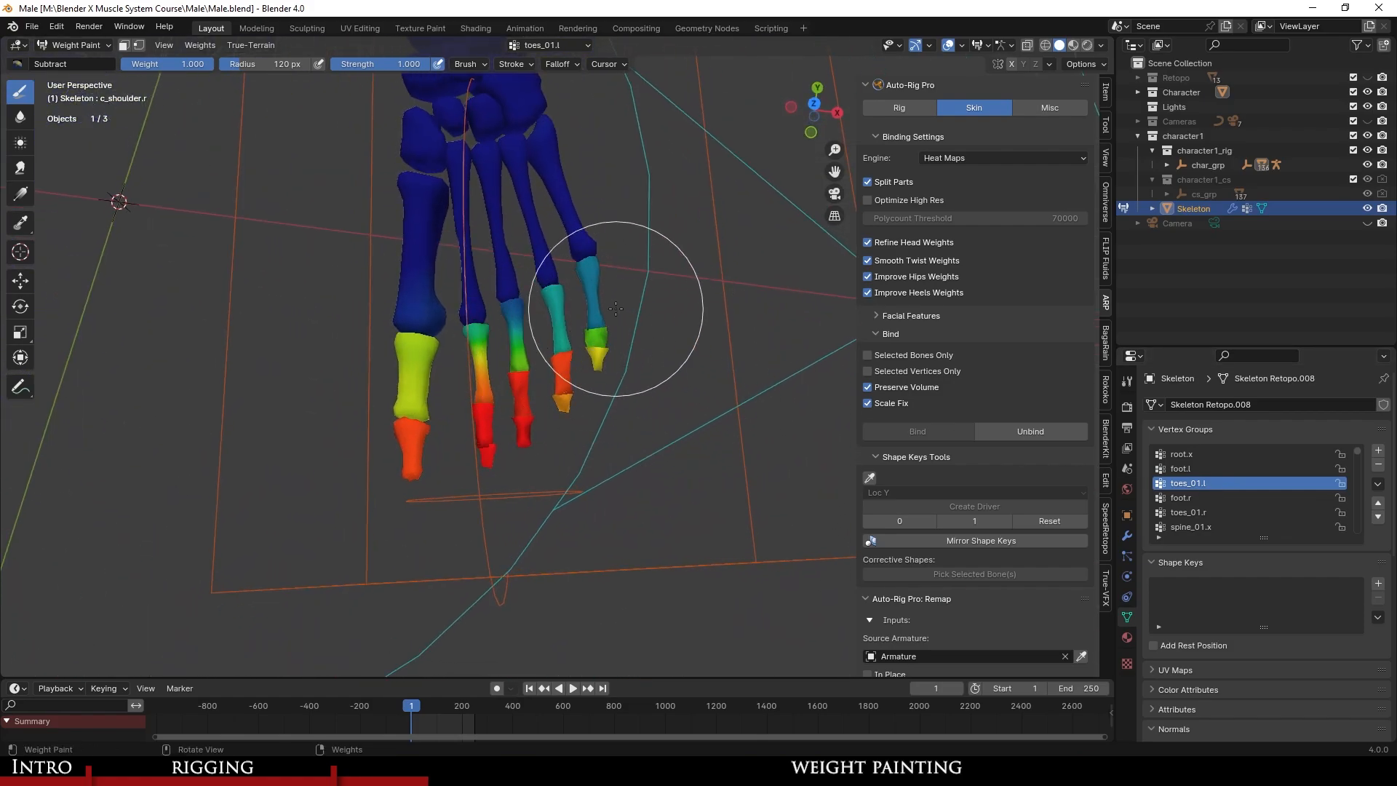
Display the foot.l vertex group and examine how its weights spread over the left foot and toes.
left_click(1211, 468)
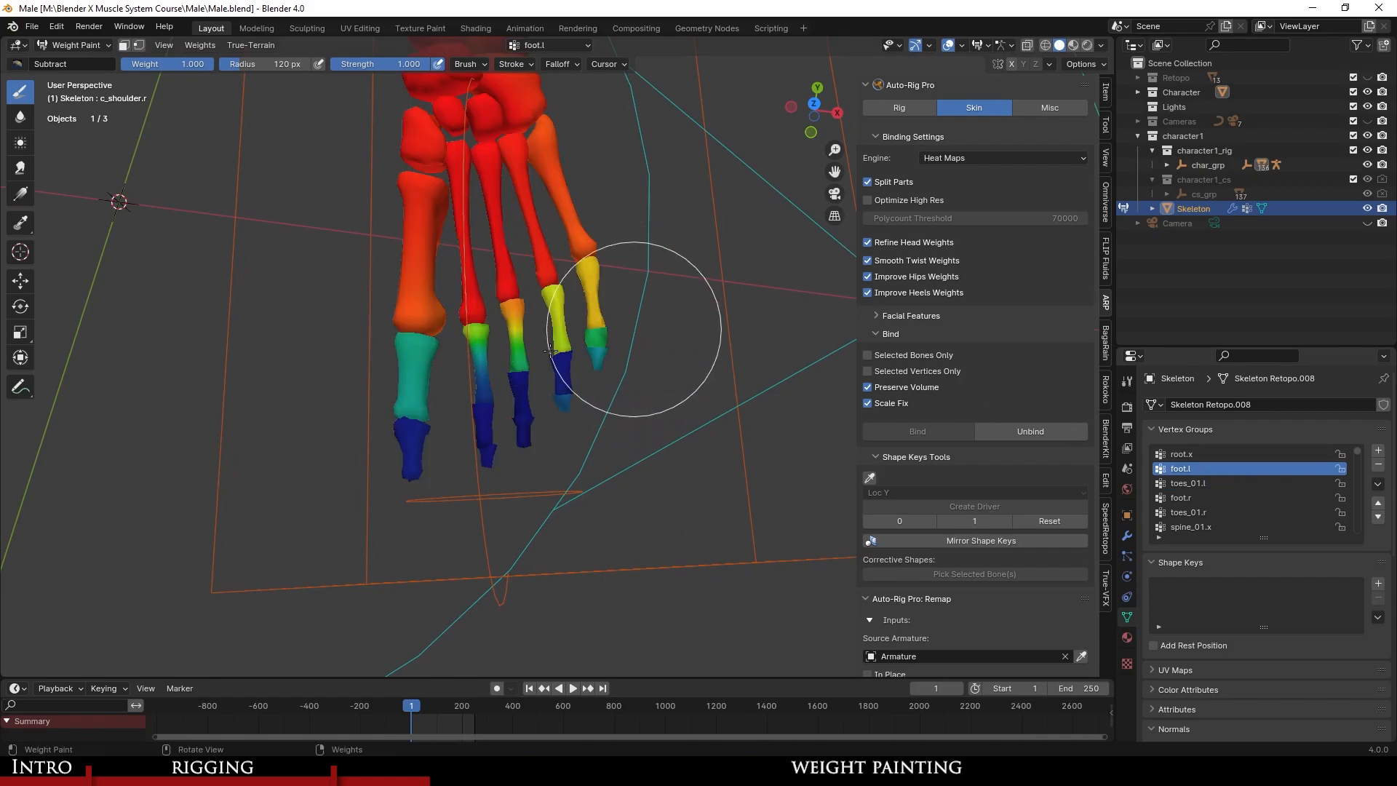
scroll(565, 451, "up", 3)
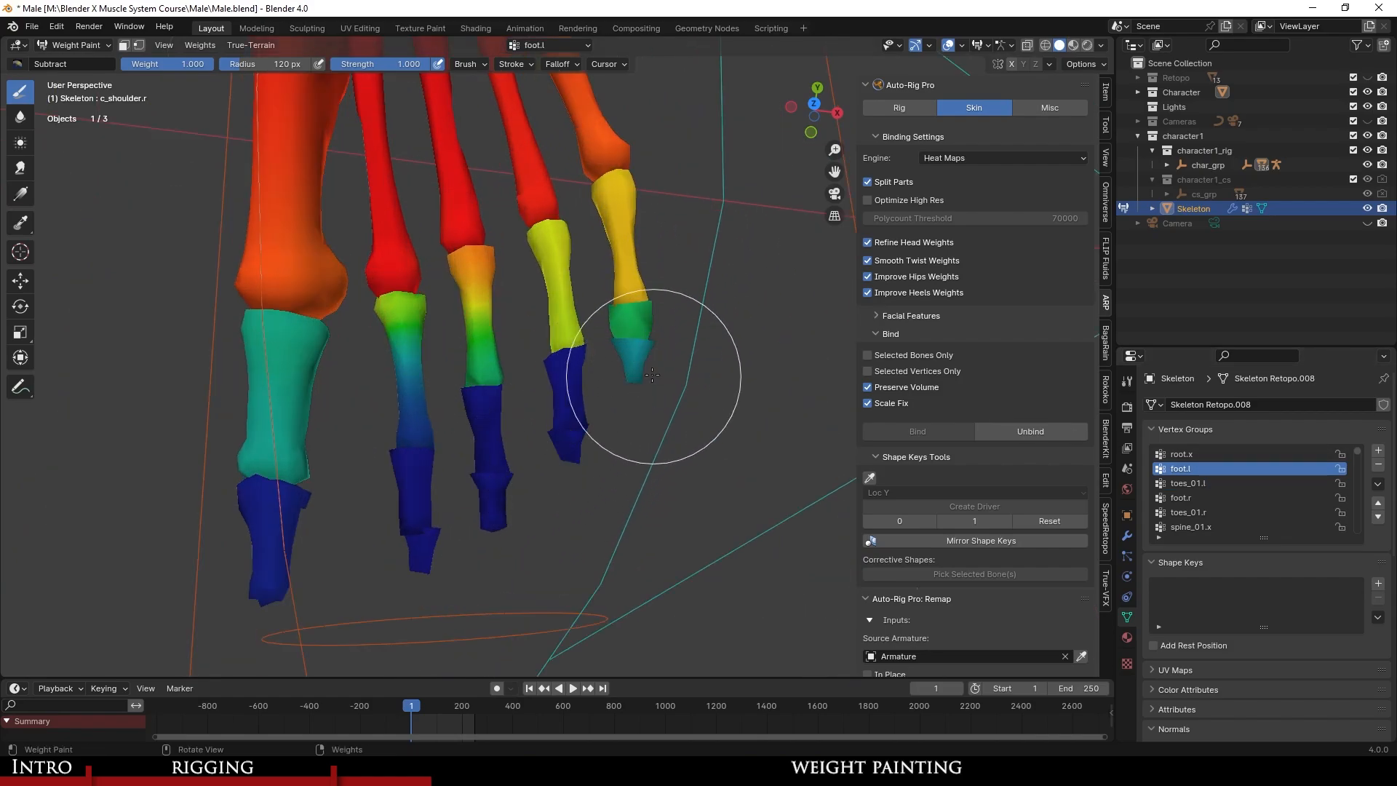
mouse_move(652, 375)
middle_mouse_down()
mouse_move(552, 405)
mouse_move(568, 419)
mouse_move(649, 404)
mouse_move(627, 473)
mouse_move(679, 405)
mouse_move(509, 313)
mouse_move(545, 412)
mouse_move(675, 459)
mouse_move(677, 486)
middle_mouse_up()
scroll(550, 444, "up", 3)
scroll(624, 413, "down", 3)
scroll(546, 412, "down", 3)
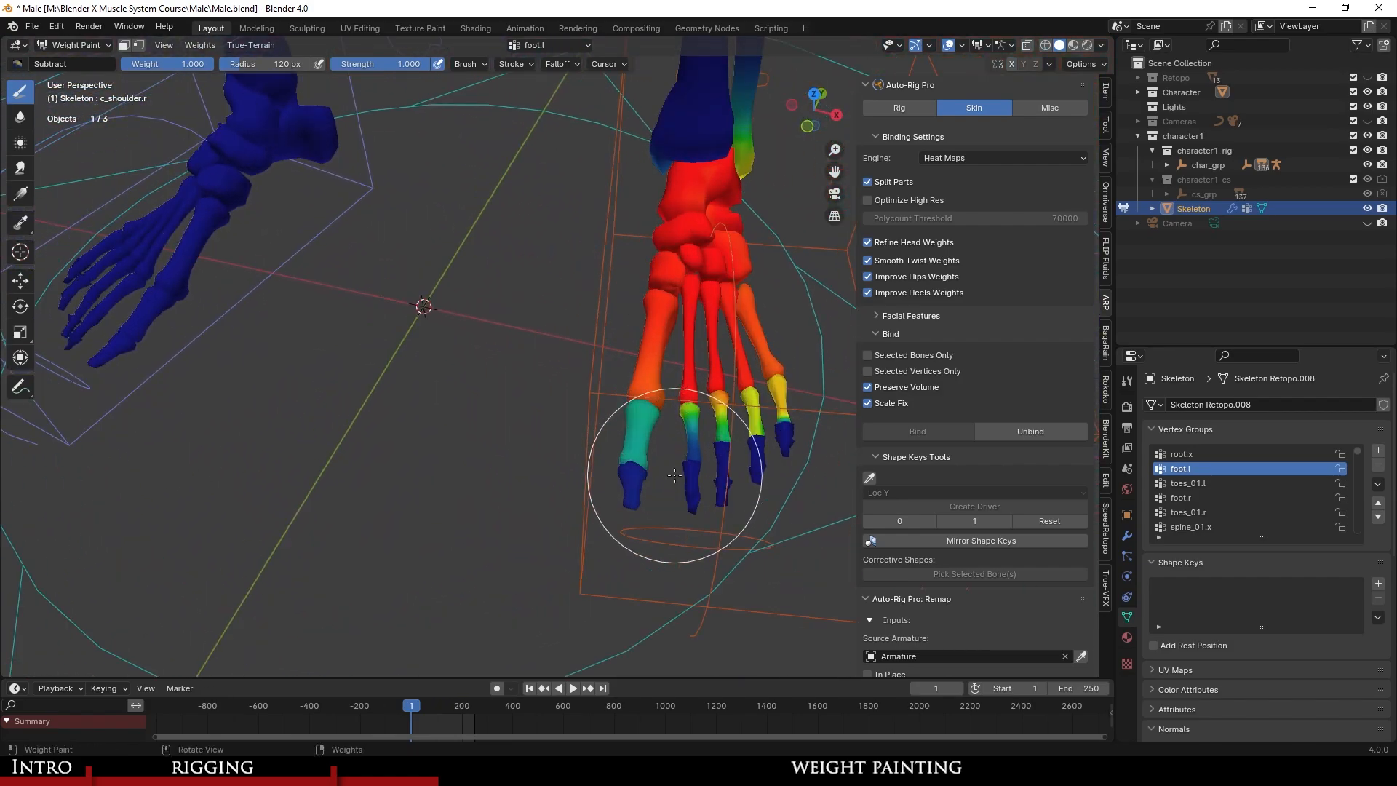
scroll(677, 488, "up", 2)
Recheck the toes_01.l group, then display foot.r and examine its weights on the right foot and toes.
left_click(1211, 483)
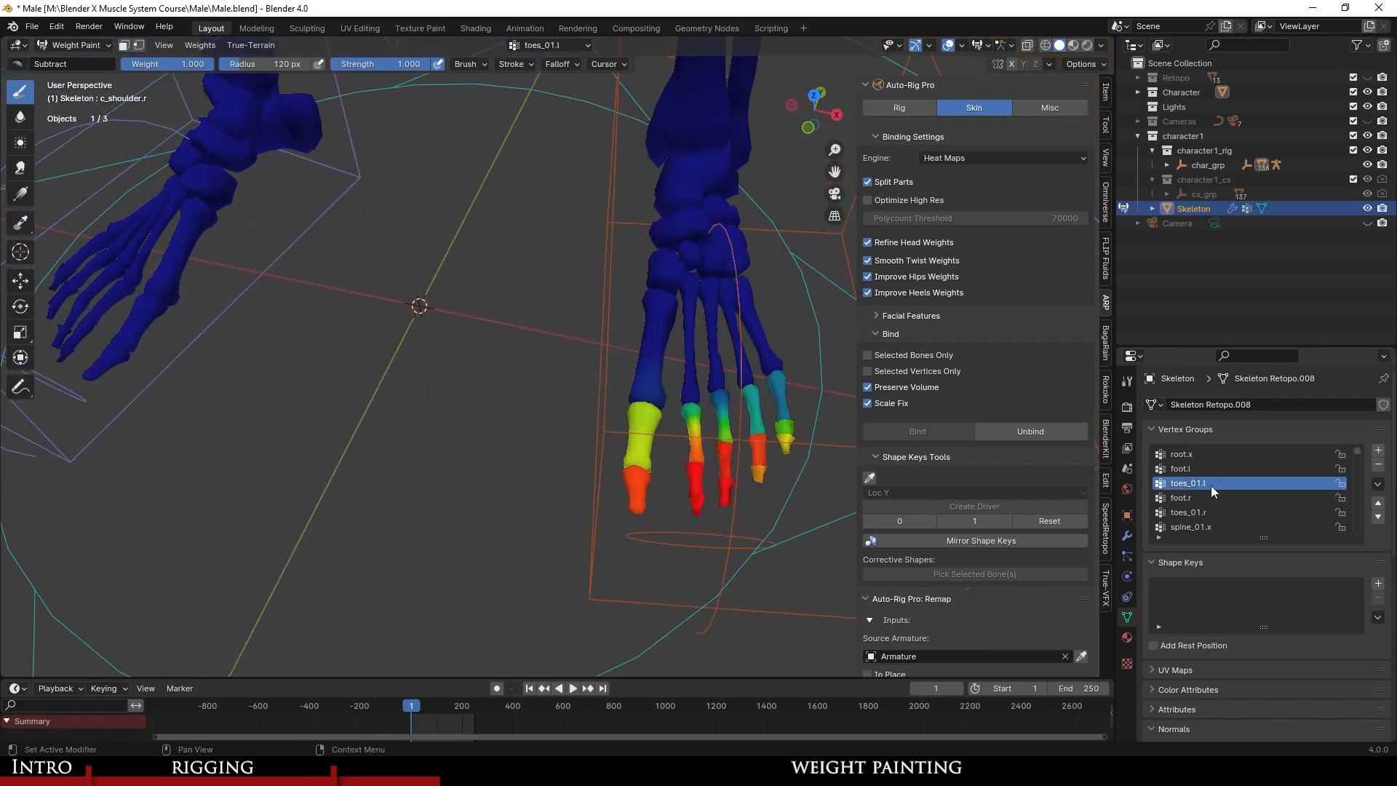
left_click(1216, 497)
scroll(535, 427, "down", 2)
middle_click_drag(536, 426, 561, 359)
scroll(499, 436, "up", 6)
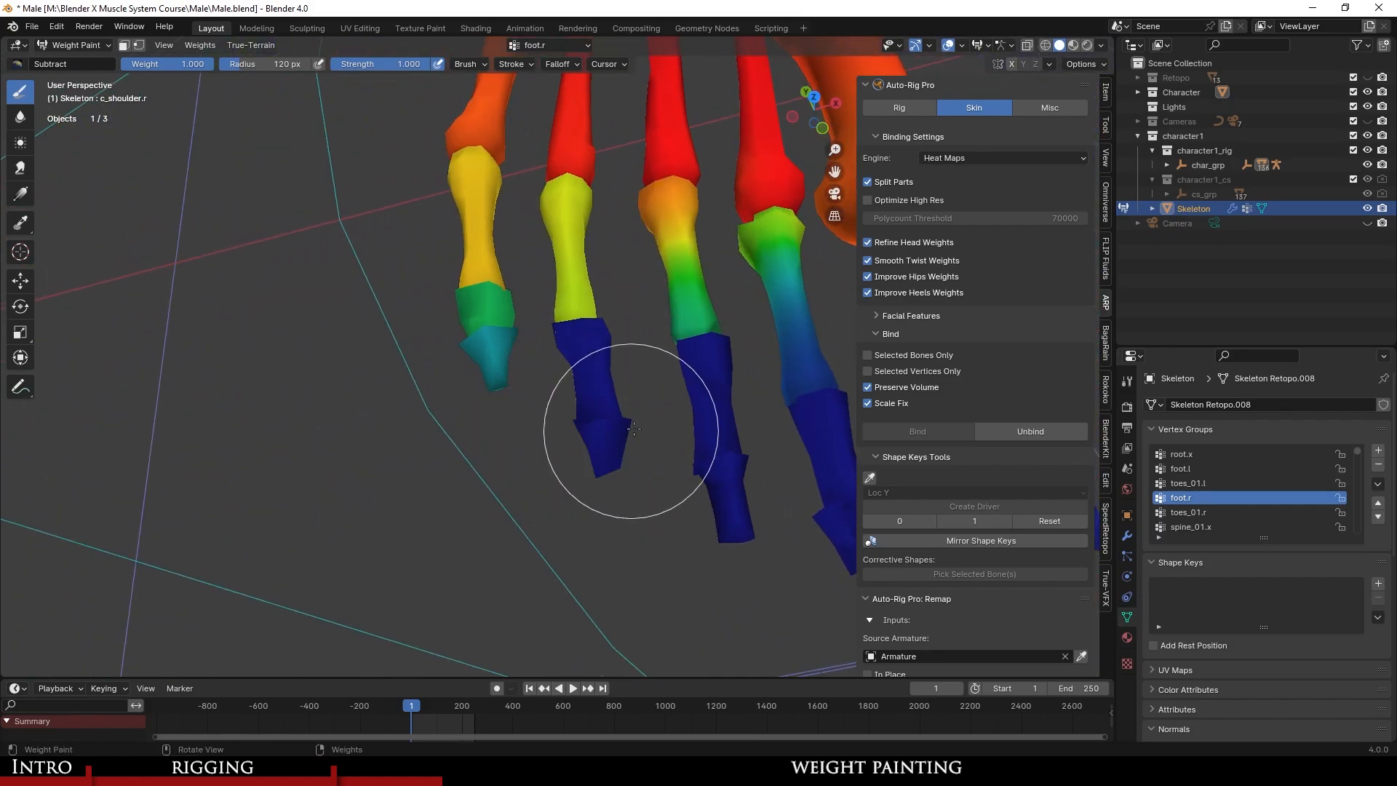
middle_click_drag(480, 327, 598, 303)
scroll(595, 381, "down", 5)
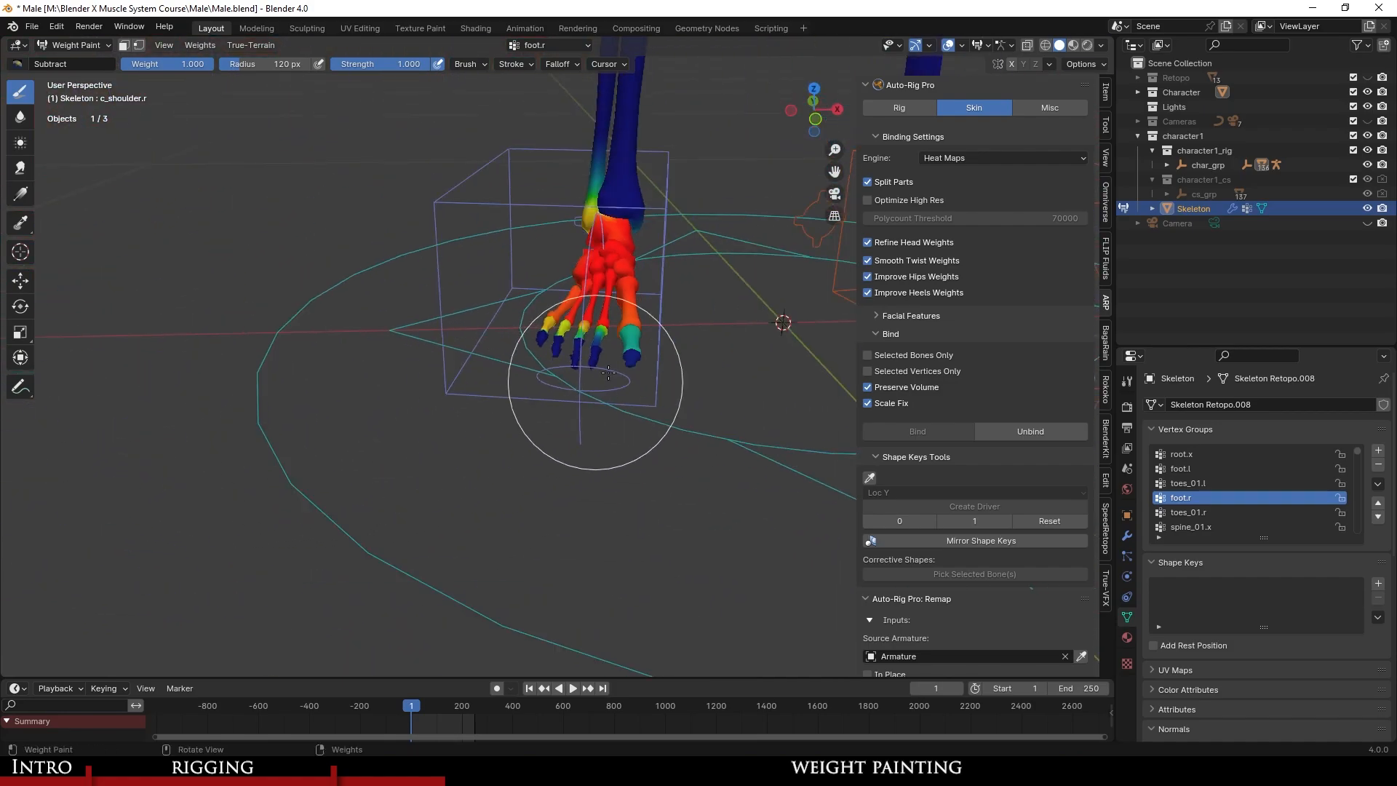
middle_click_drag(611, 378, 296, 512)
middle_click_drag(430, 444, 433, 369)
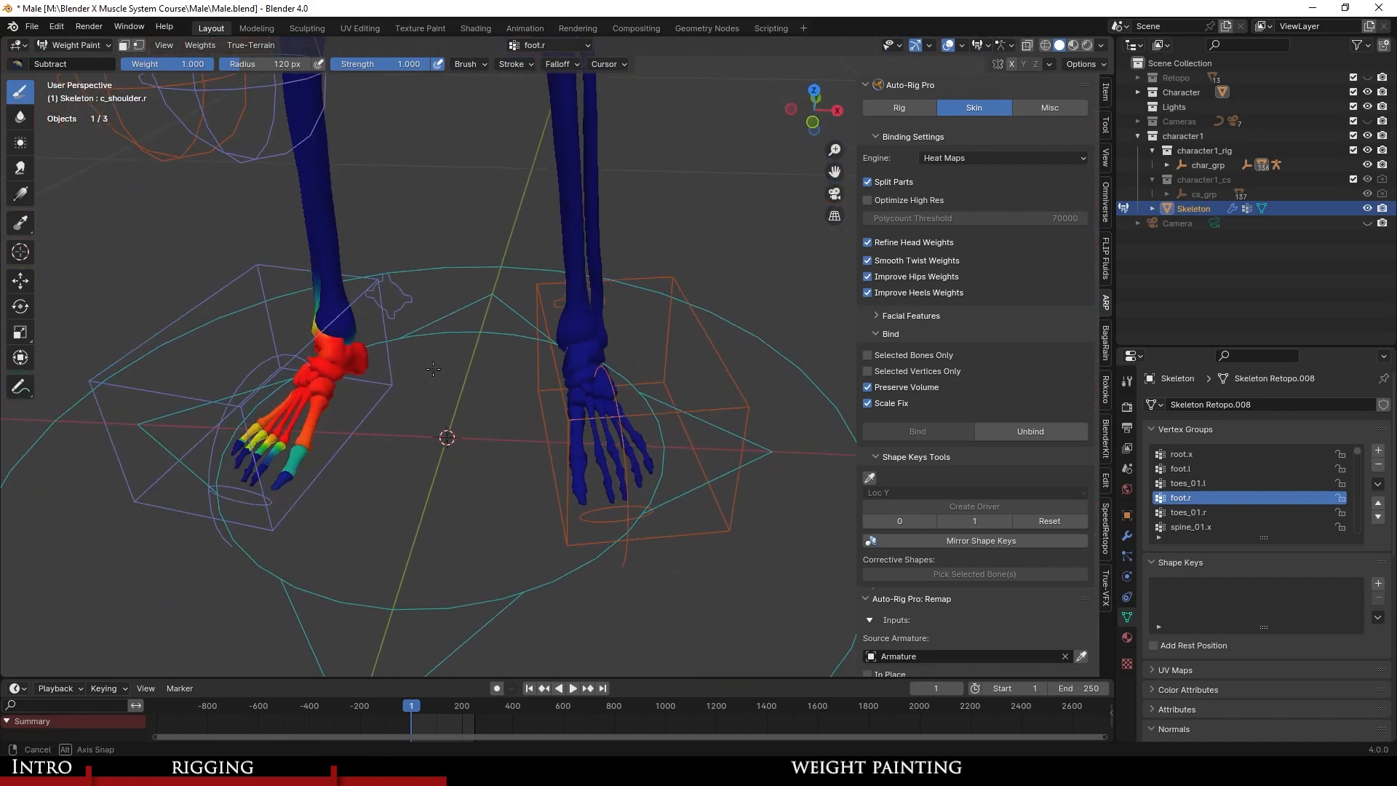
Step past toes_01.r to the spine_01.x vertex group, show it in front view and save the file.
left_click(1243, 508)
scroll(1244, 508, "down", 2)
left_click(1246, 500)
scroll(565, 280, "down", 4)
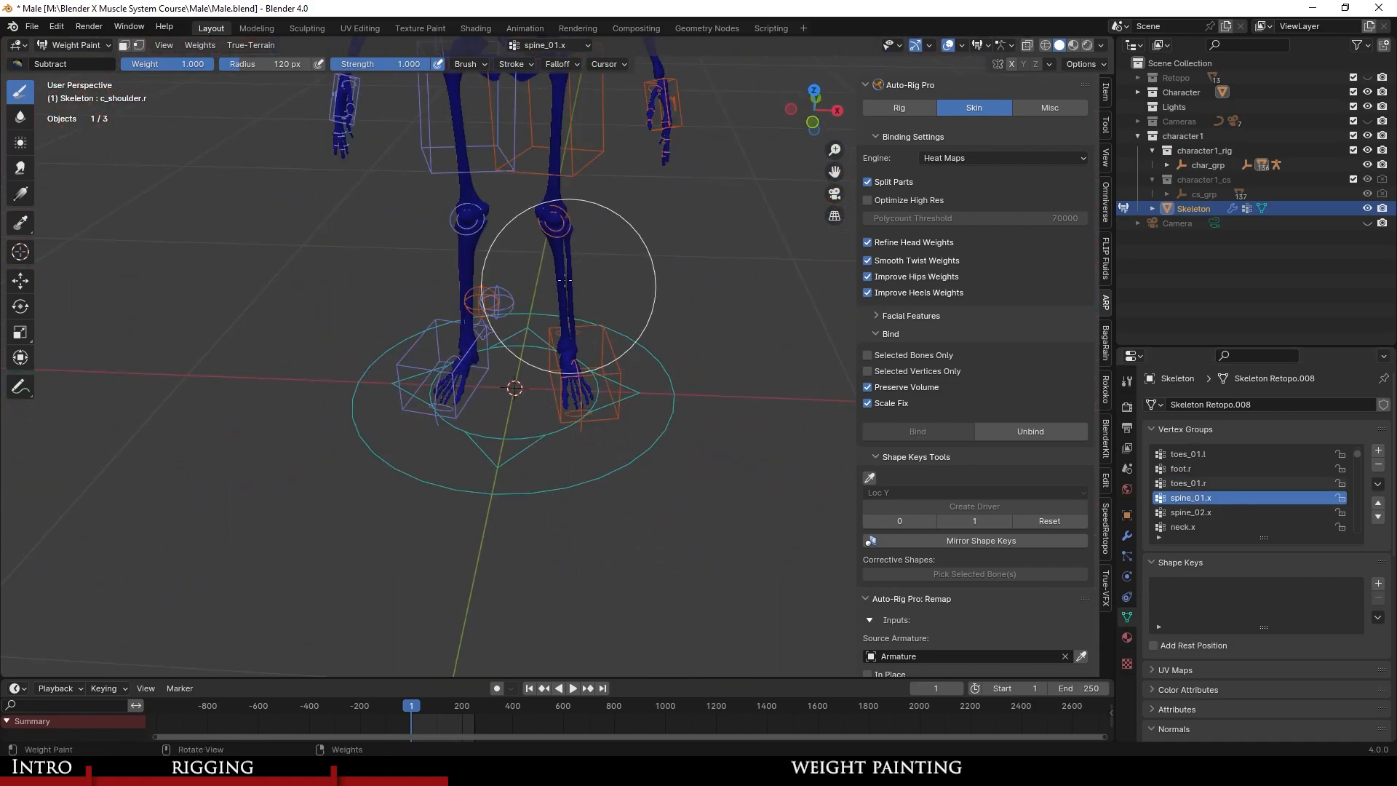
middle_click_drag(565, 280, 591, 455, "shift")
middle_click_drag(591, 455, 582, 385)
scroll(575, 468, "up", 4)
middle_click_drag(579, 306, 616, 306, "shift")
key("ctrl+s")
scroll(580, 444, "up", 2)
key("KP_1")
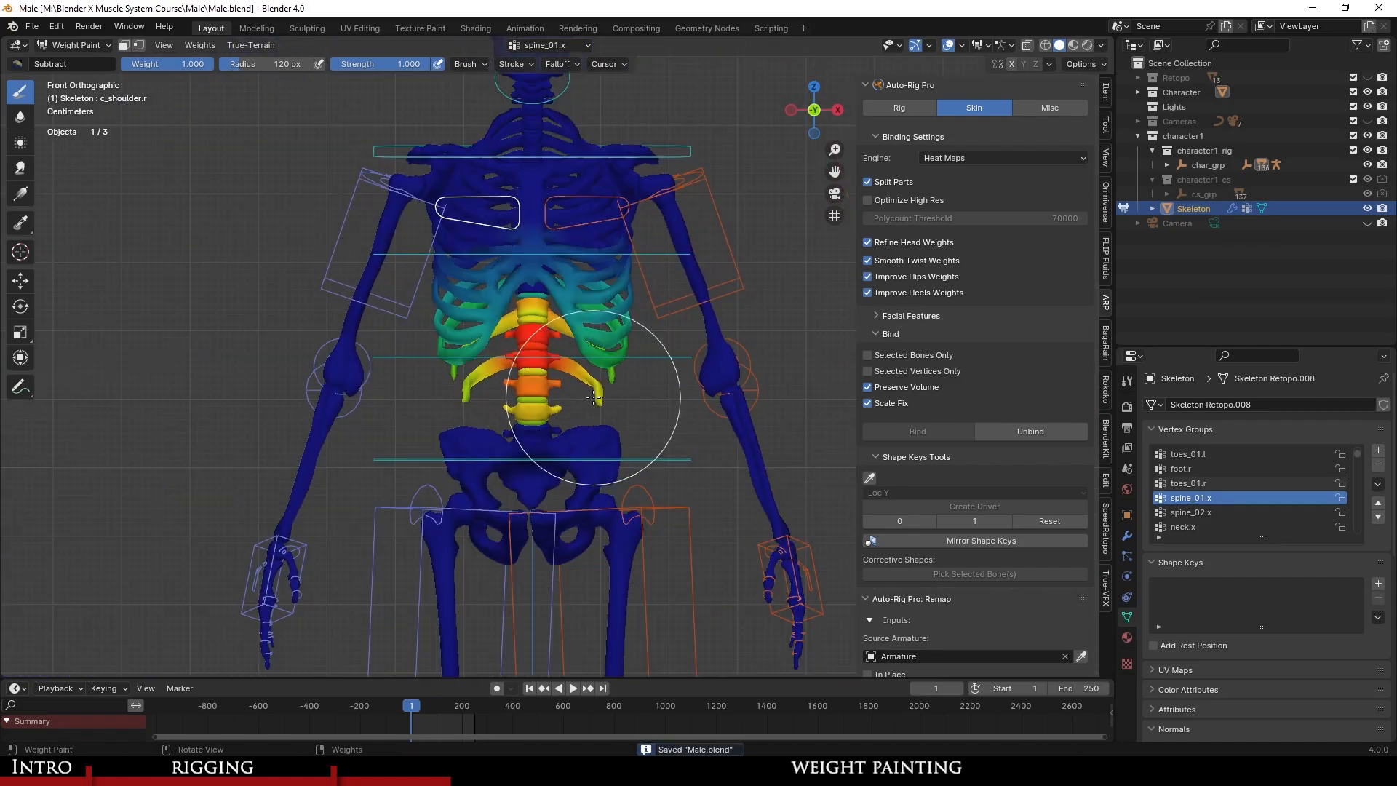
Examine the spine_01.x weights on the vertebrae and lower ribs from the front and the back.
scroll(615, 429, "up", 2)
scroll(590, 337, "down", 2)
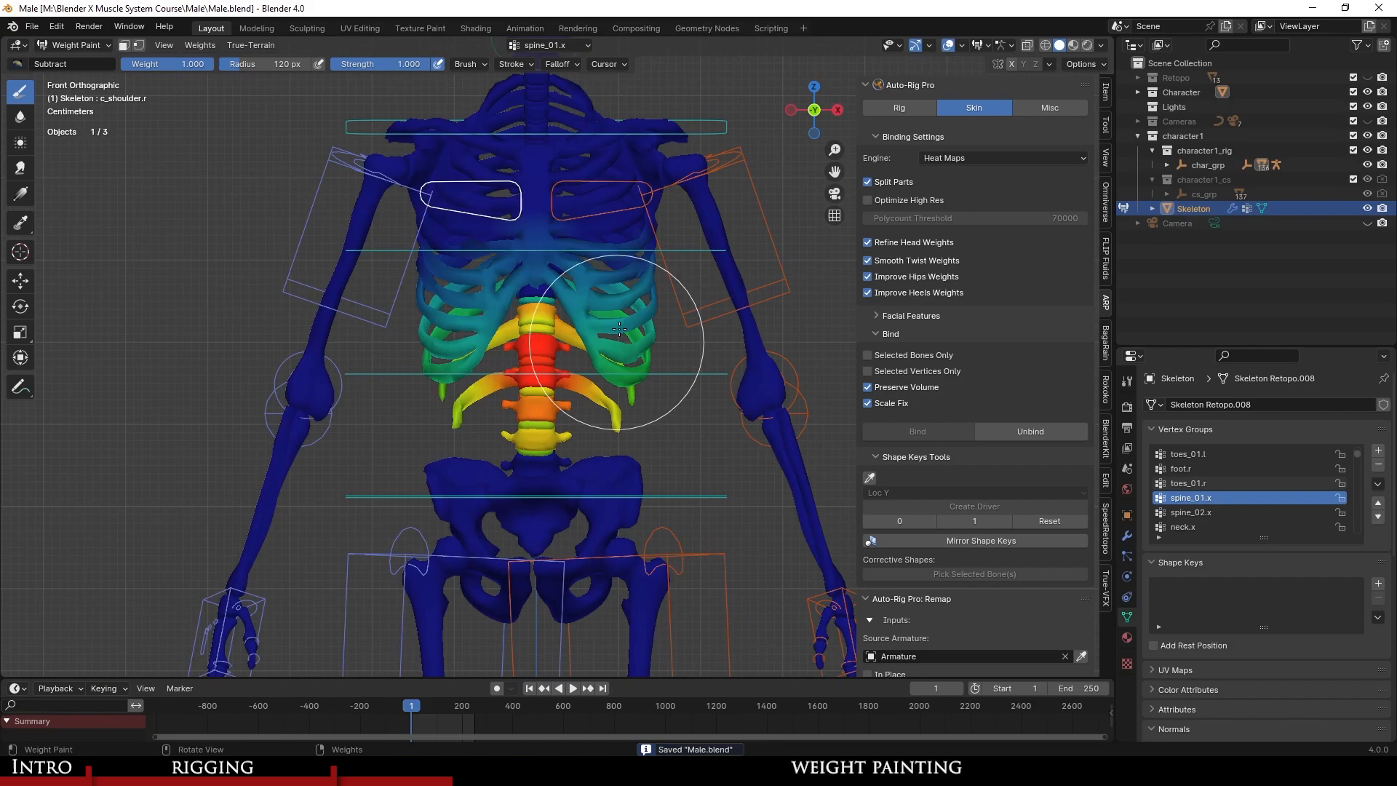
scroll(601, 266, "up", 2)
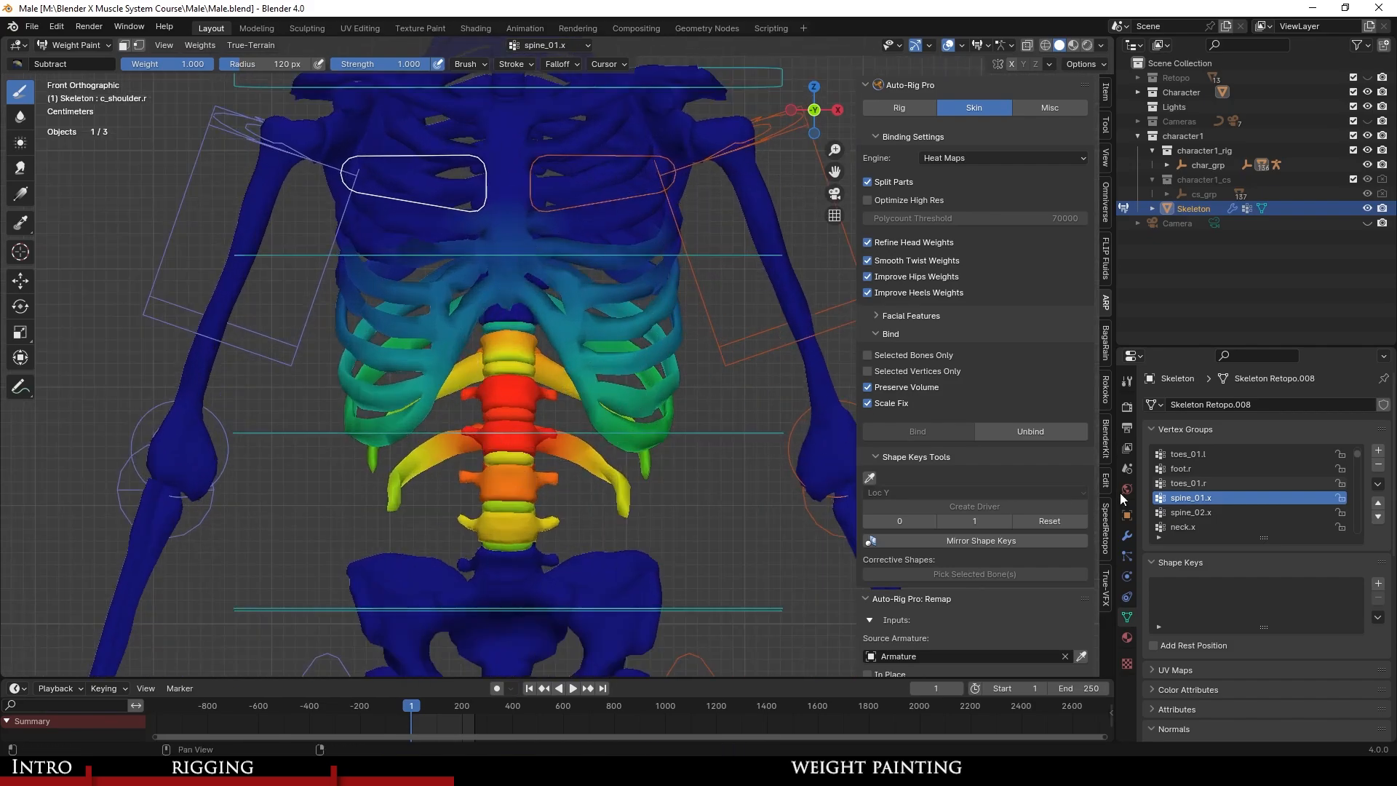
middle_click_drag(626, 379, 551, 398)
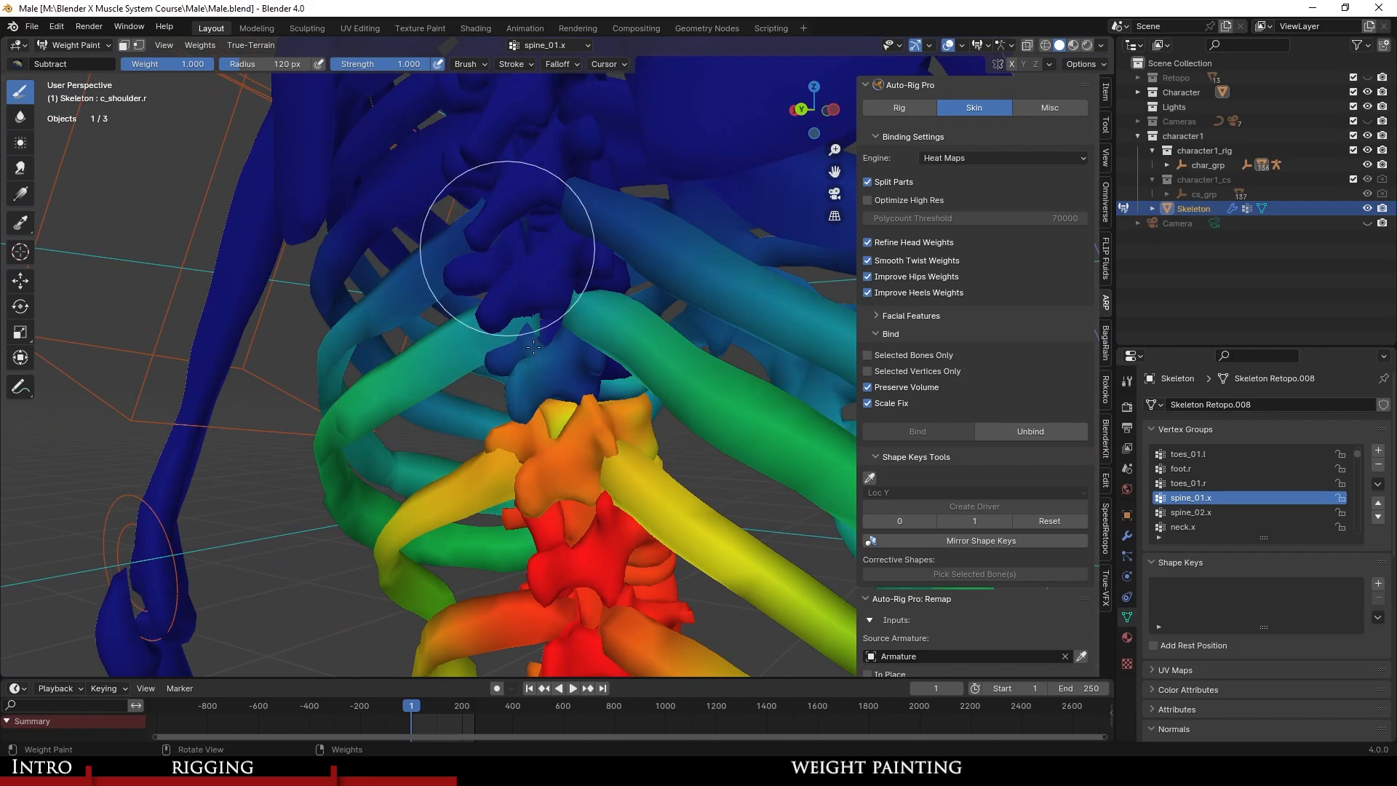
scroll(596, 379, "down", 4)
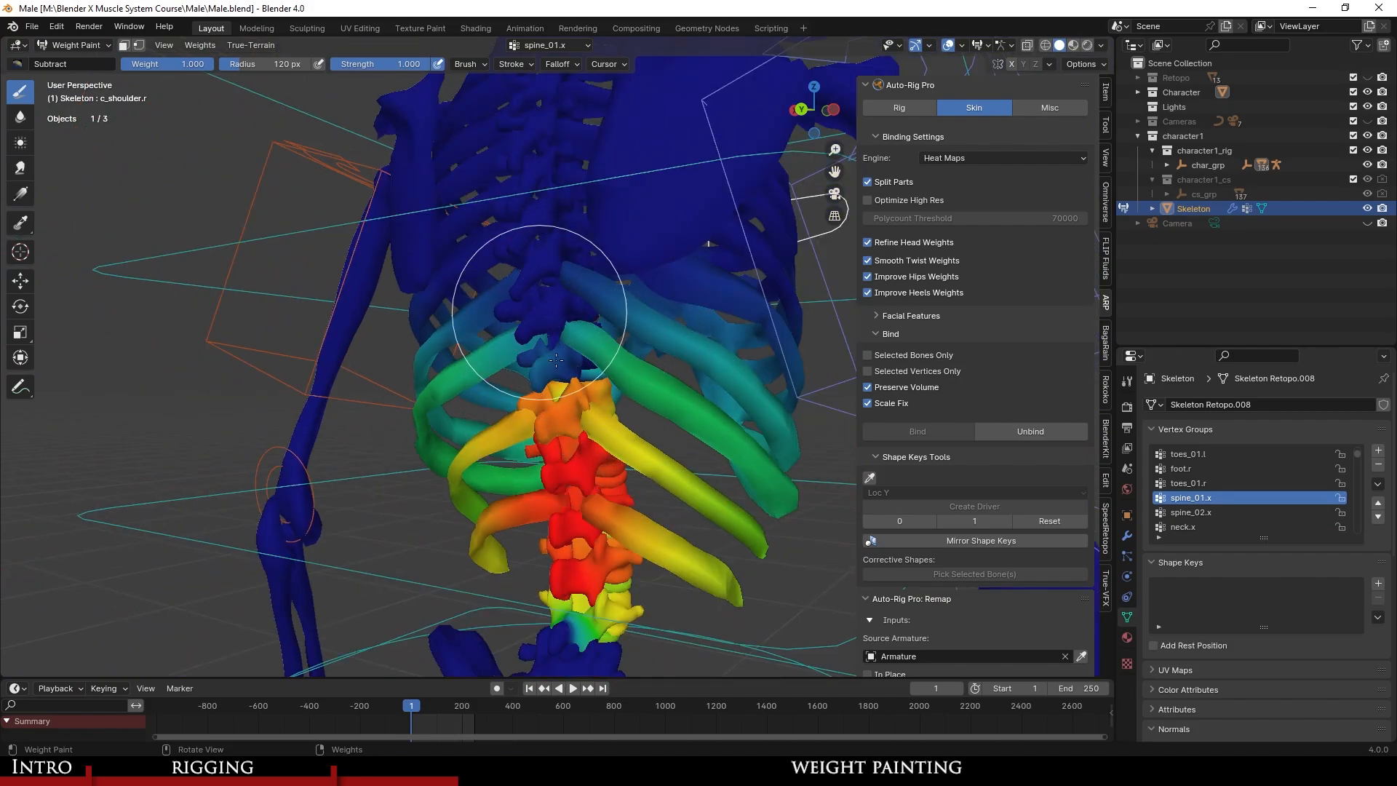
middle_click_drag(522, 337, 714, 399)
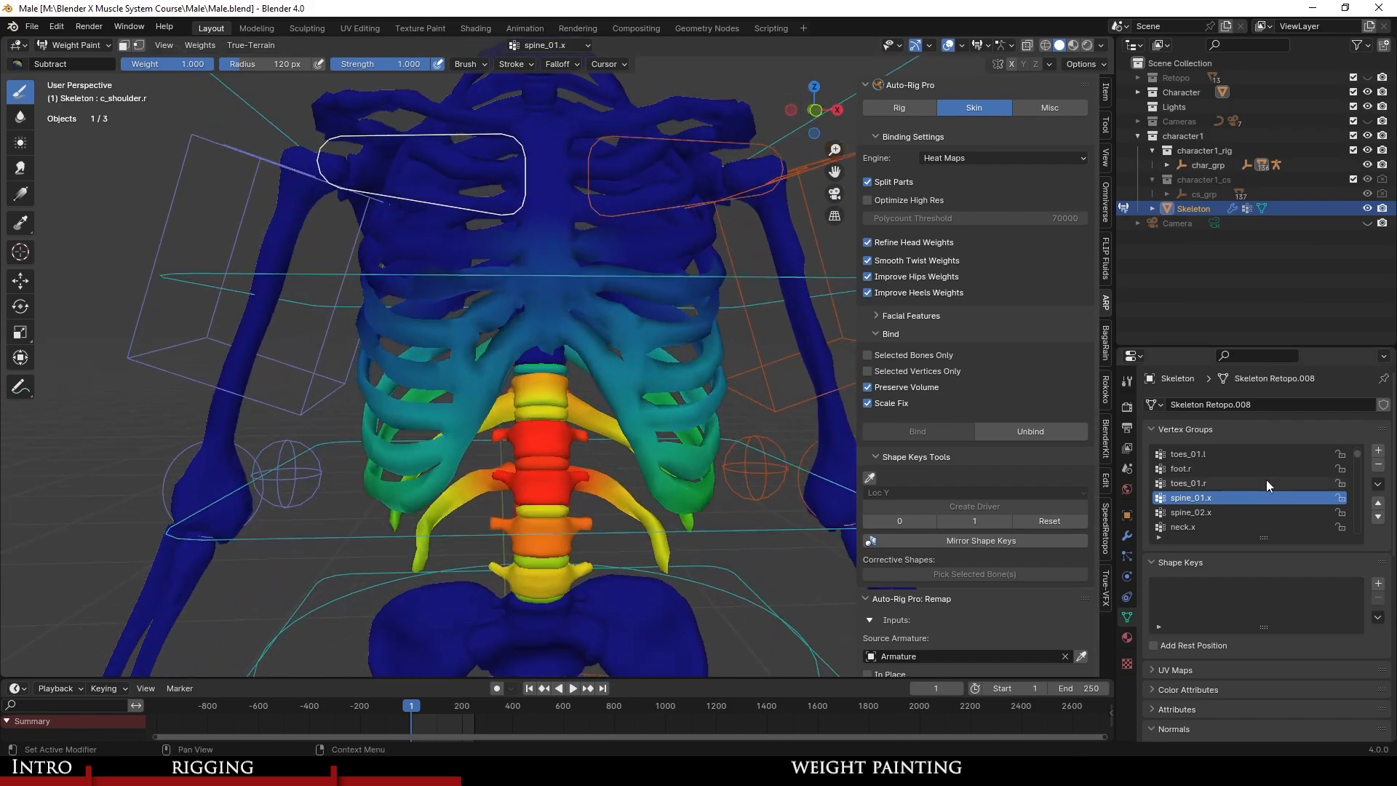
Step through the spine_02.x and neck.x vertex groups and examine the neck weights on the cervical vertebrae and upper ribs.
left_click(1260, 513)
scroll(1251, 522, "down", 2)
left_click(1256, 497)
scroll(633, 281, "down", 4)
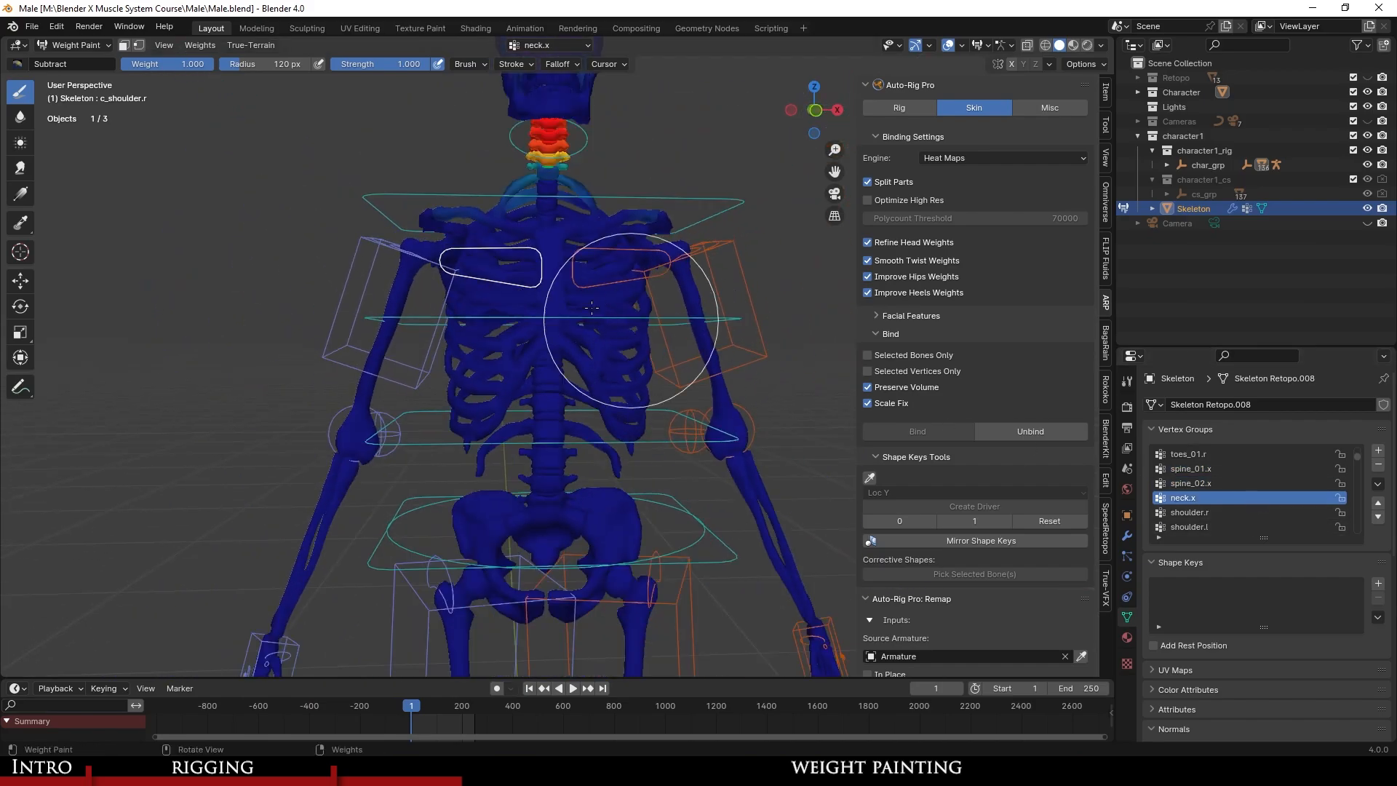
scroll(583, 415, "up", 4)
middle_click_drag(618, 281, 640, 502, "shift")
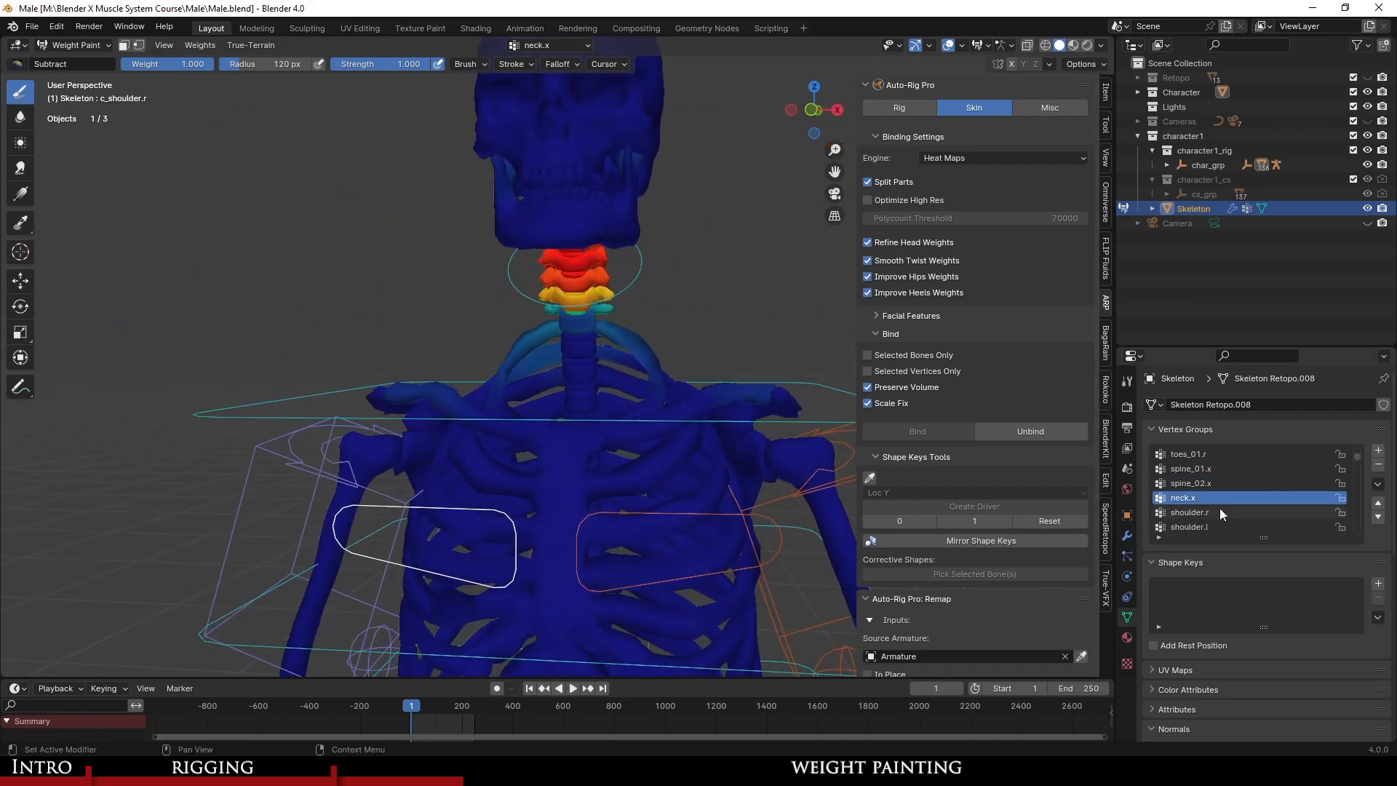
scroll(544, 357, "up", 1)
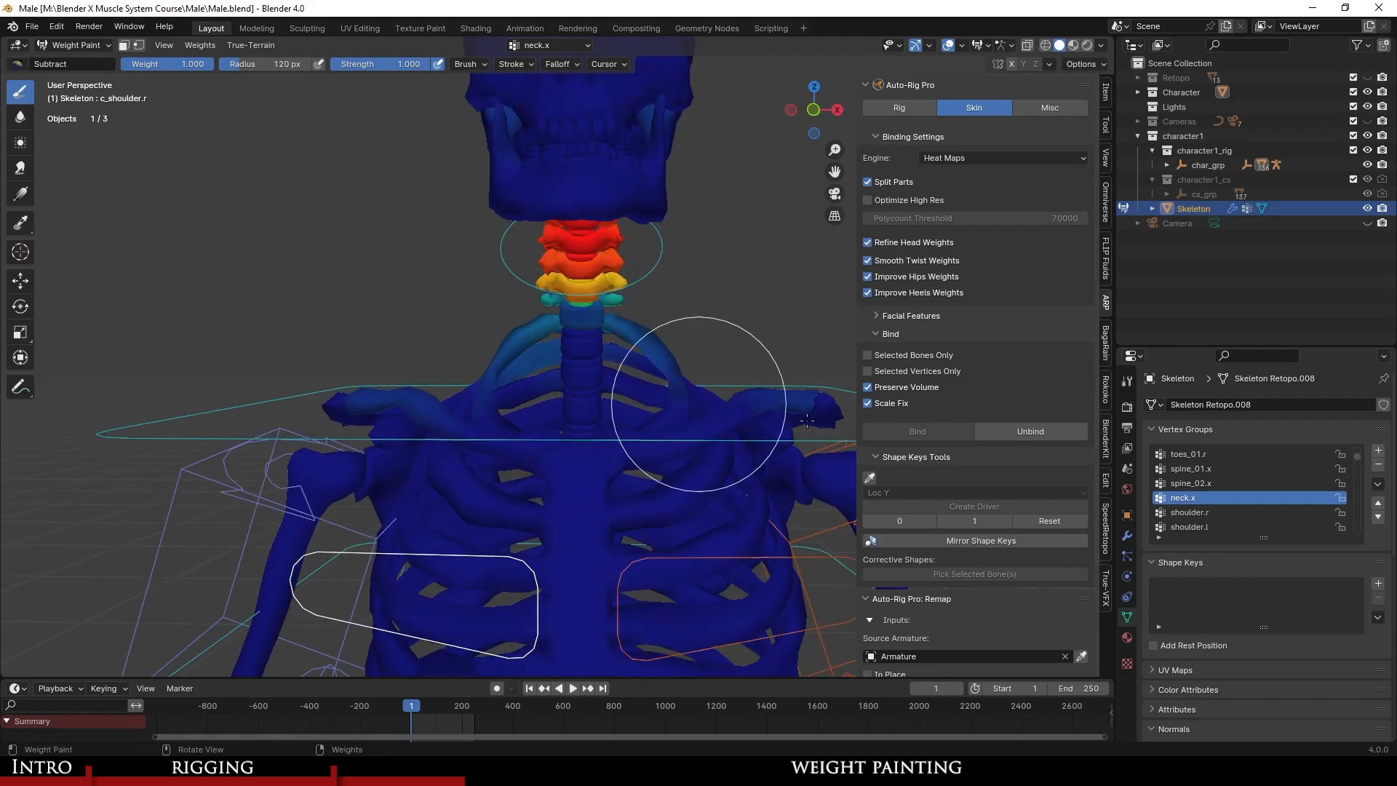
Examine the shoulder.r and shoulder.l weights on the scapulae and clavicles.
scroll(534, 291, "down", 4)
middle_click_drag(640, 349, 786, 368)
scroll(793, 368, "up", 4)
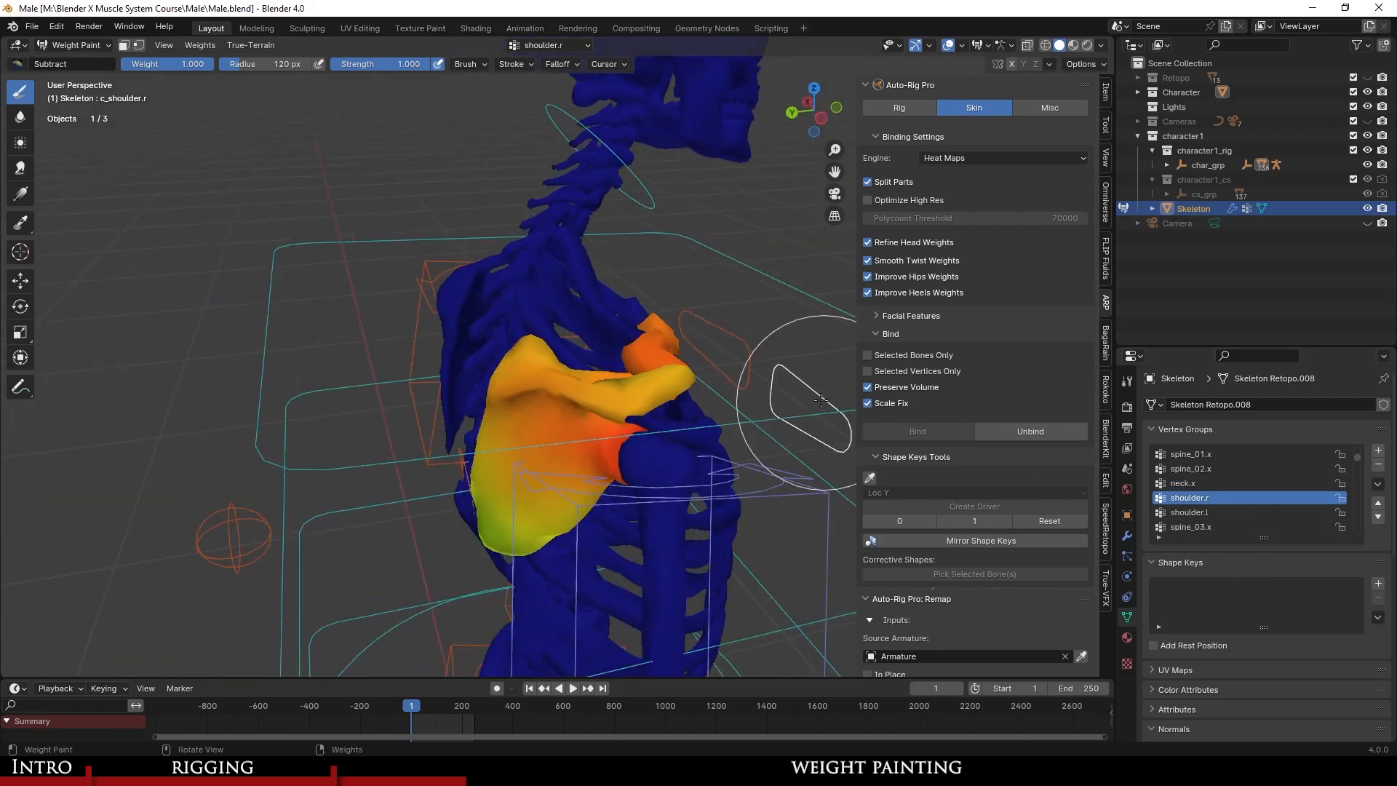
middle_click_drag(527, 342, 429, 425)
left_click(1212, 513)
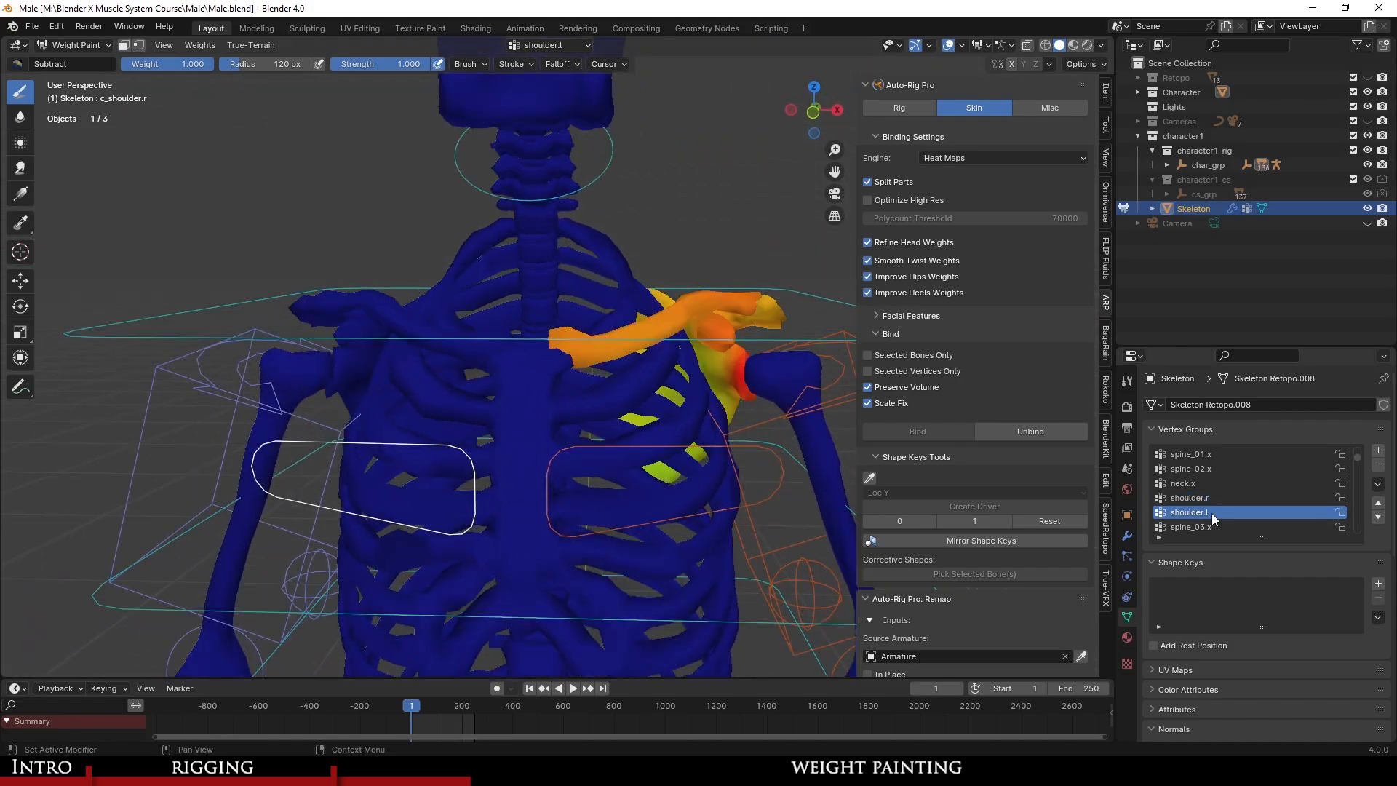
Display the spine_03.x and head.x vertex groups and examine their weights on the rib cage and skull.
left_click(1212, 527)
middle_click_drag(583, 408, 588, 378)
scroll(1222, 498, "down", 3)
left_click(1224, 496)
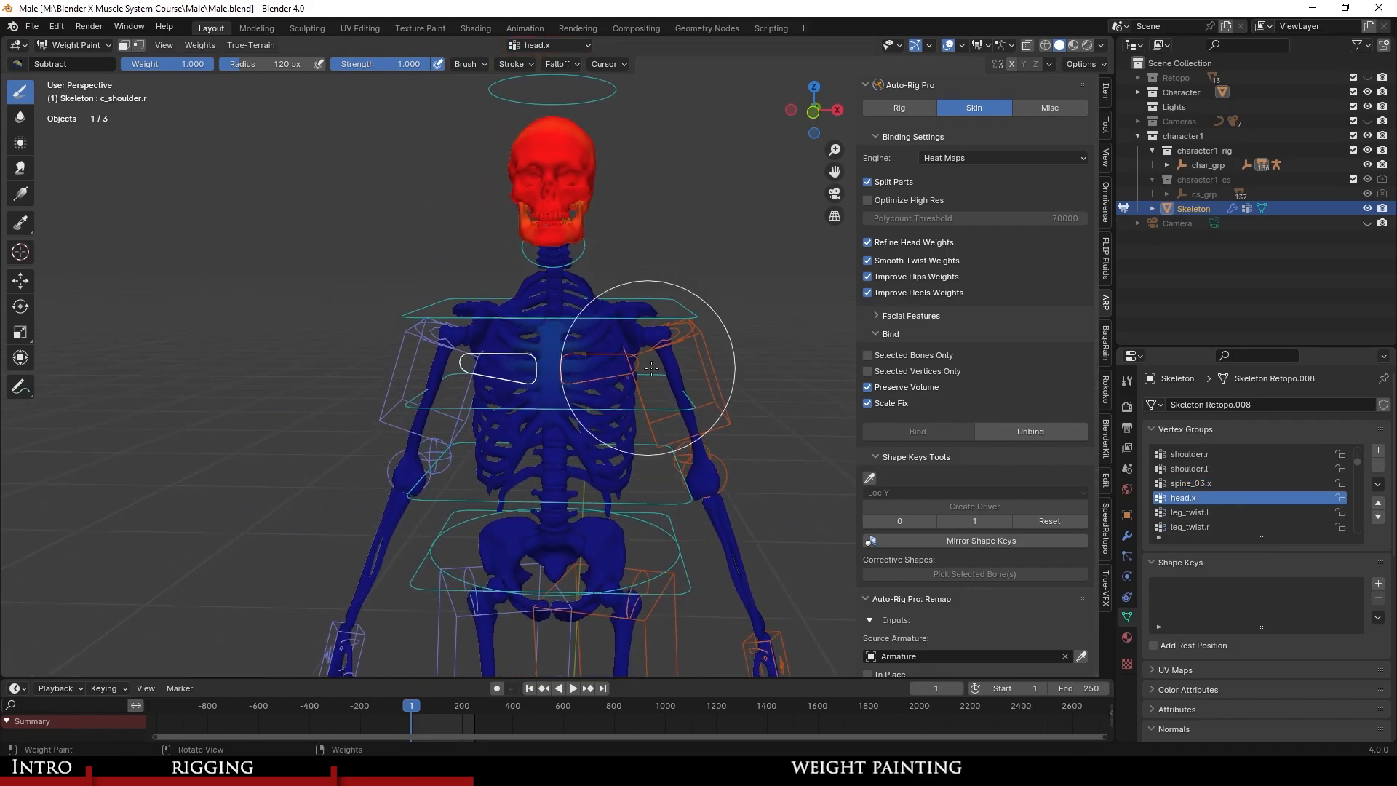
middle_click_drag(407, 354, 455, 355)
Display the leg_twist.l vertex group and examine its weights along the left lower leg.
middle_click_drag(626, 349, 617, 150)
scroll(1243, 470, "down", 2)
left_click(1233, 485)
scroll(655, 328, "up", 2)
middle_click_drag(714, 349, 415, 312)
scroll(415, 313, "up", 4)
middle_click_drag(422, 309, 582, 306)
scroll(505, 312, "down", 3)
scroll(536, 412, "up", 2)
middle_click_drag(564, 255, 499, 405, "shift")
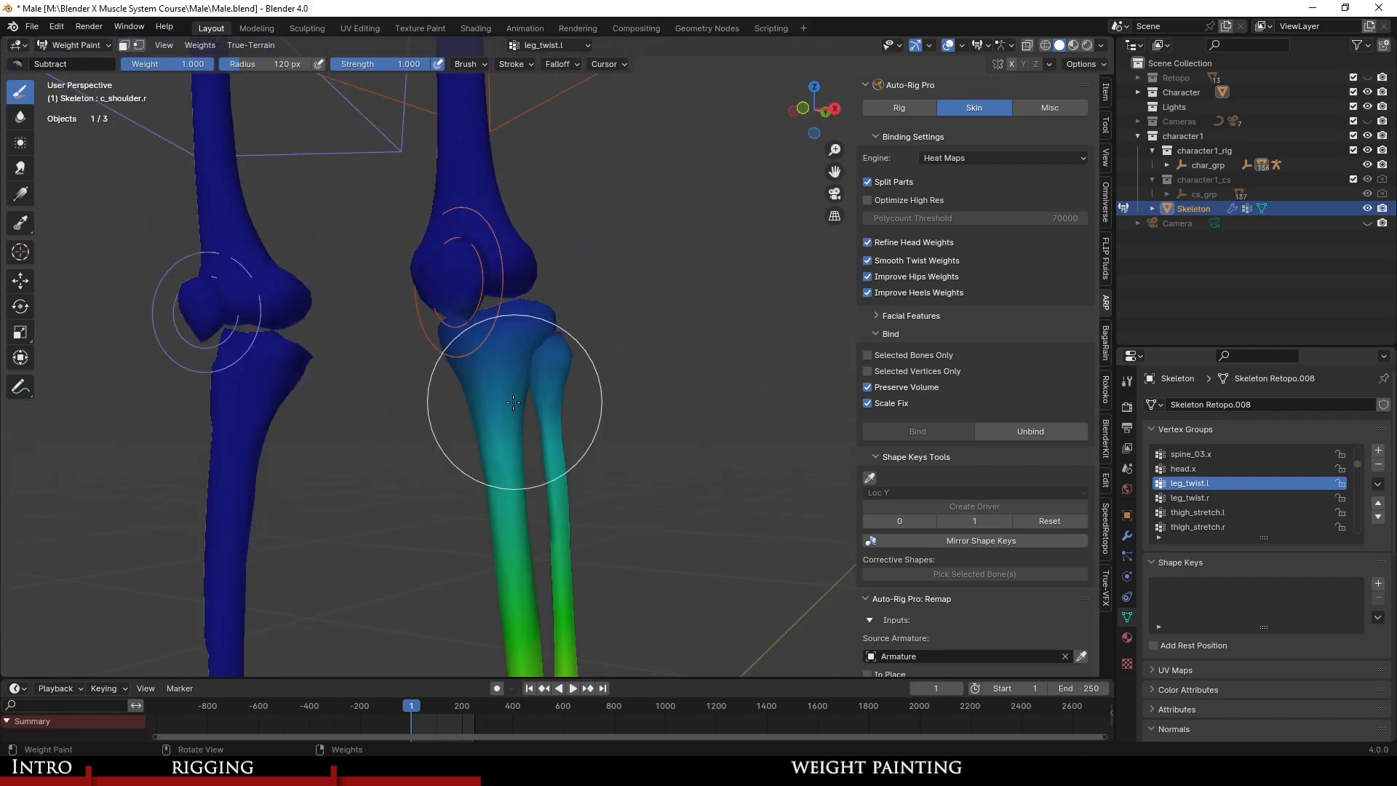
Inspect the leg_twist.l weights around the left knee and kneecap from several angles.
scroll(530, 431, "up", 6)
middle_click_drag(631, 430, 433, 402)
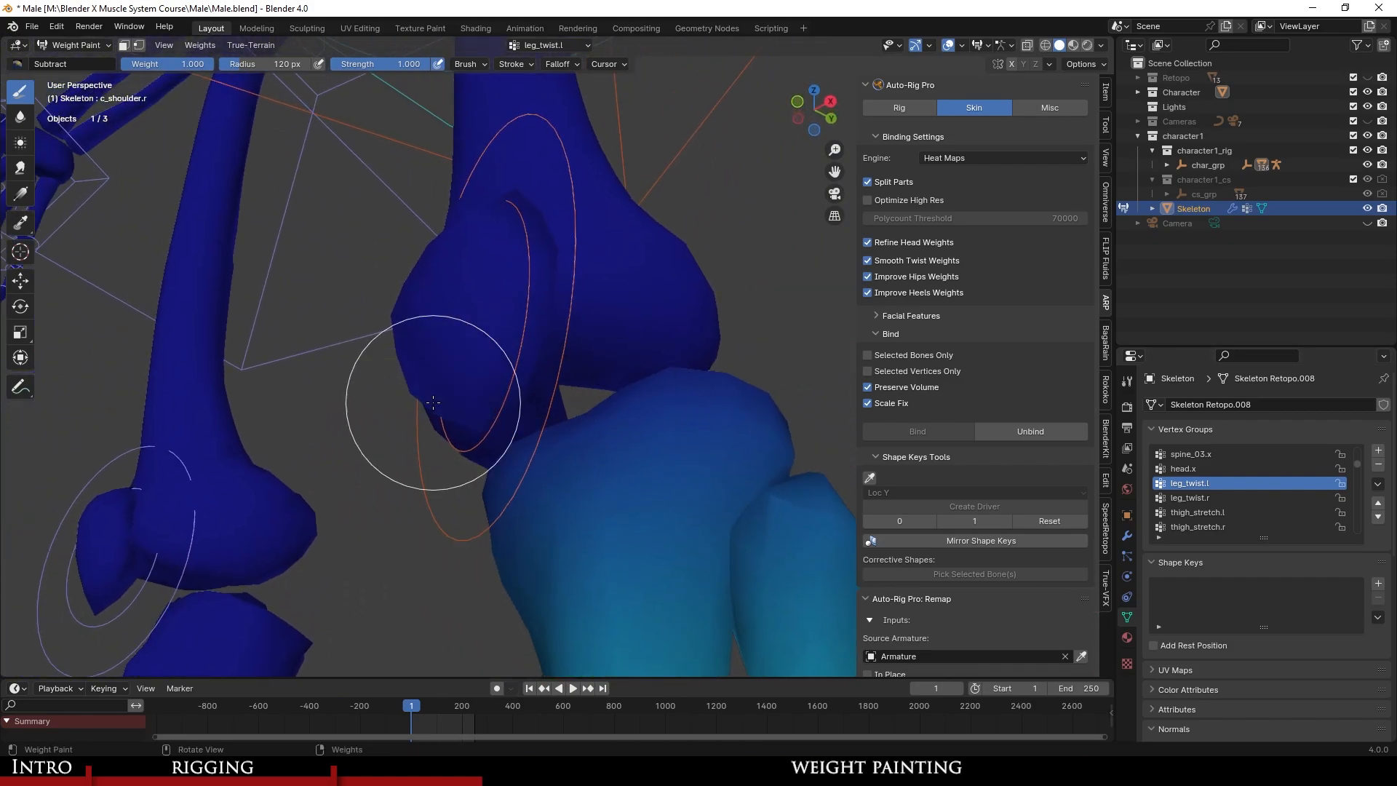
middle_click_drag(505, 272, 543, 374)
scroll(542, 374, "down", 4)
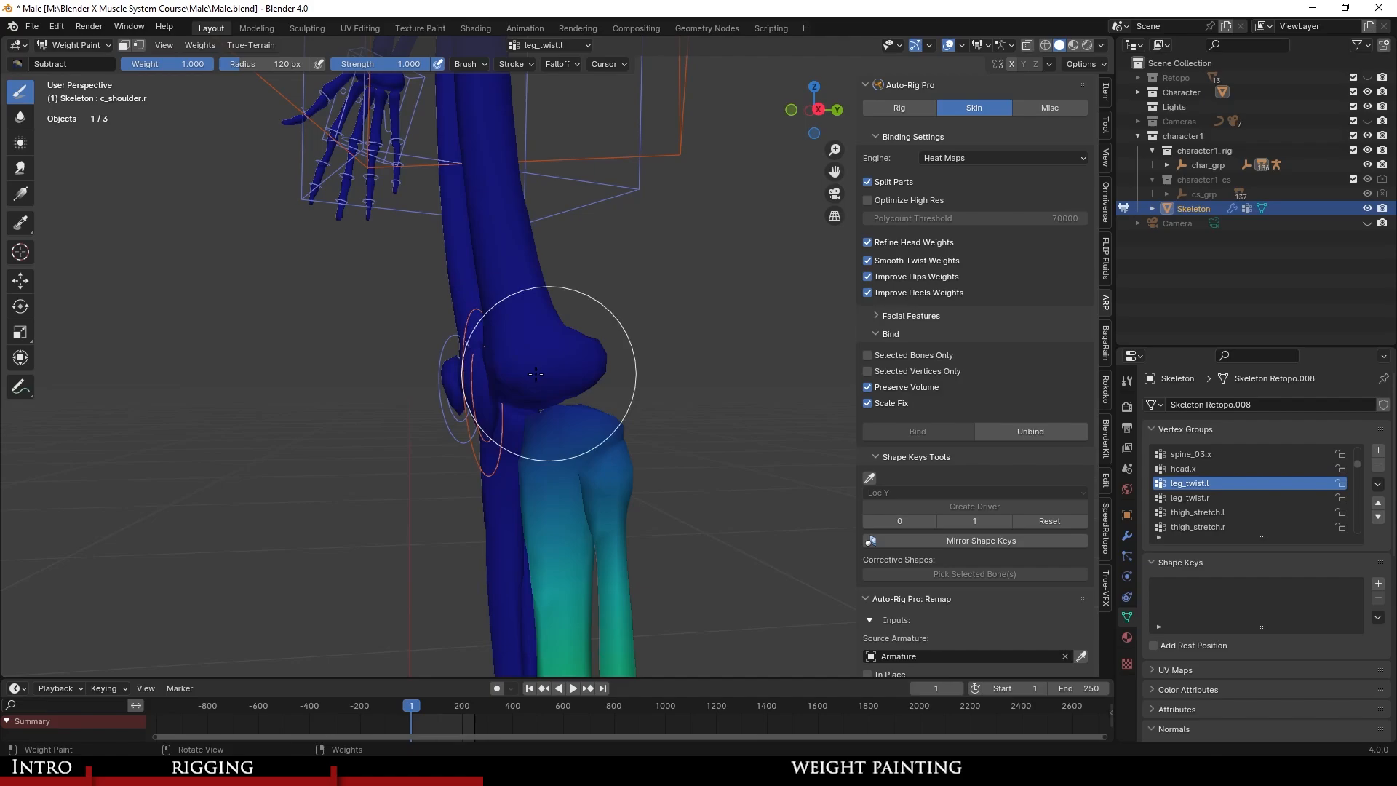
Display the leg_twist.r vertex group and inspect its weights around the right knee and kneecap.
left_click(1241, 499)
middle_click_drag(641, 437, 561, 325)
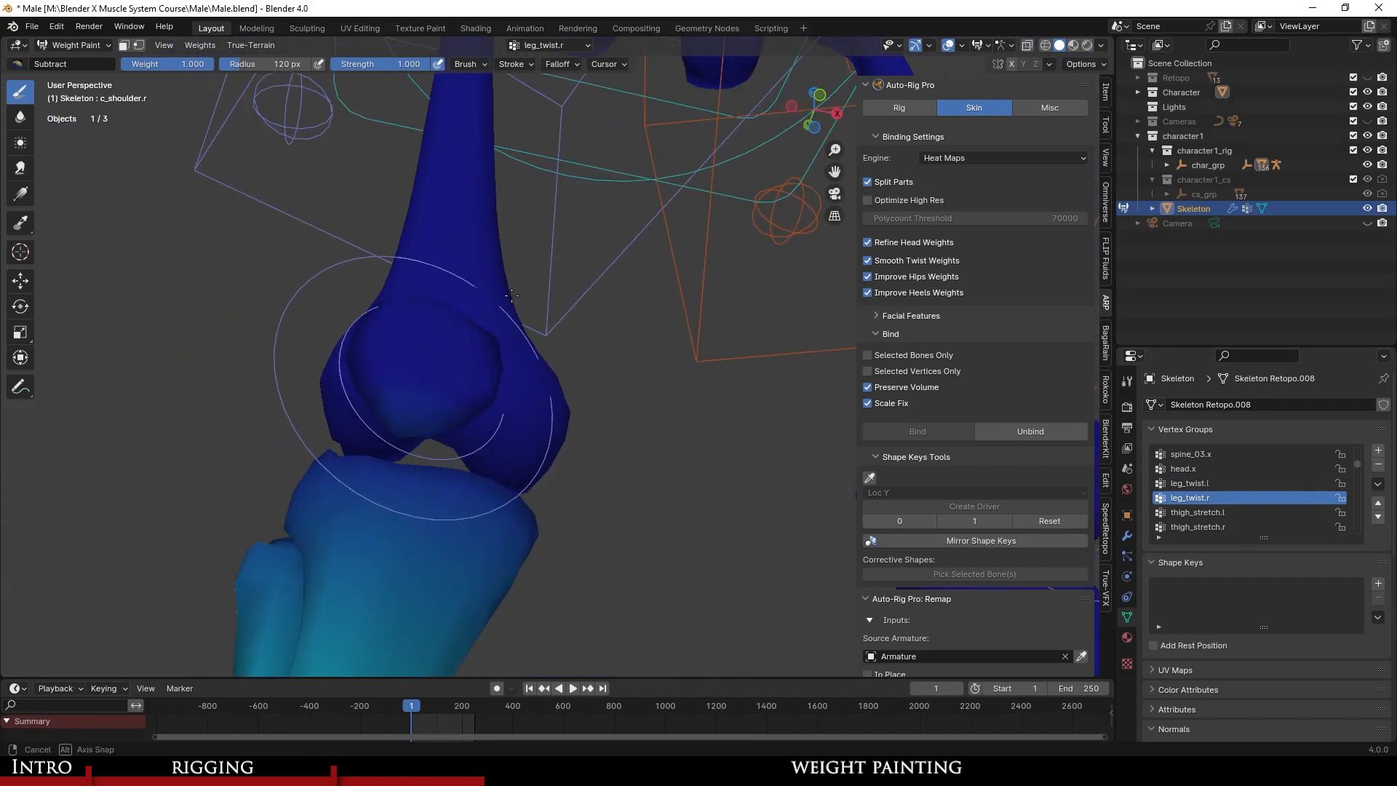
scroll(560, 325, "up", 5)
scroll(626, 349, "down", 9)
middle_click_drag(666, 359, 750, 430)
scroll(1252, 483, "down", 1)
Display the thigh_stretch.l vertex group and examine its weights on the left femur and kneecap.
left_click(1256, 492)
scroll(1255, 491, "down", 1)
scroll(679, 386, "up", 4)
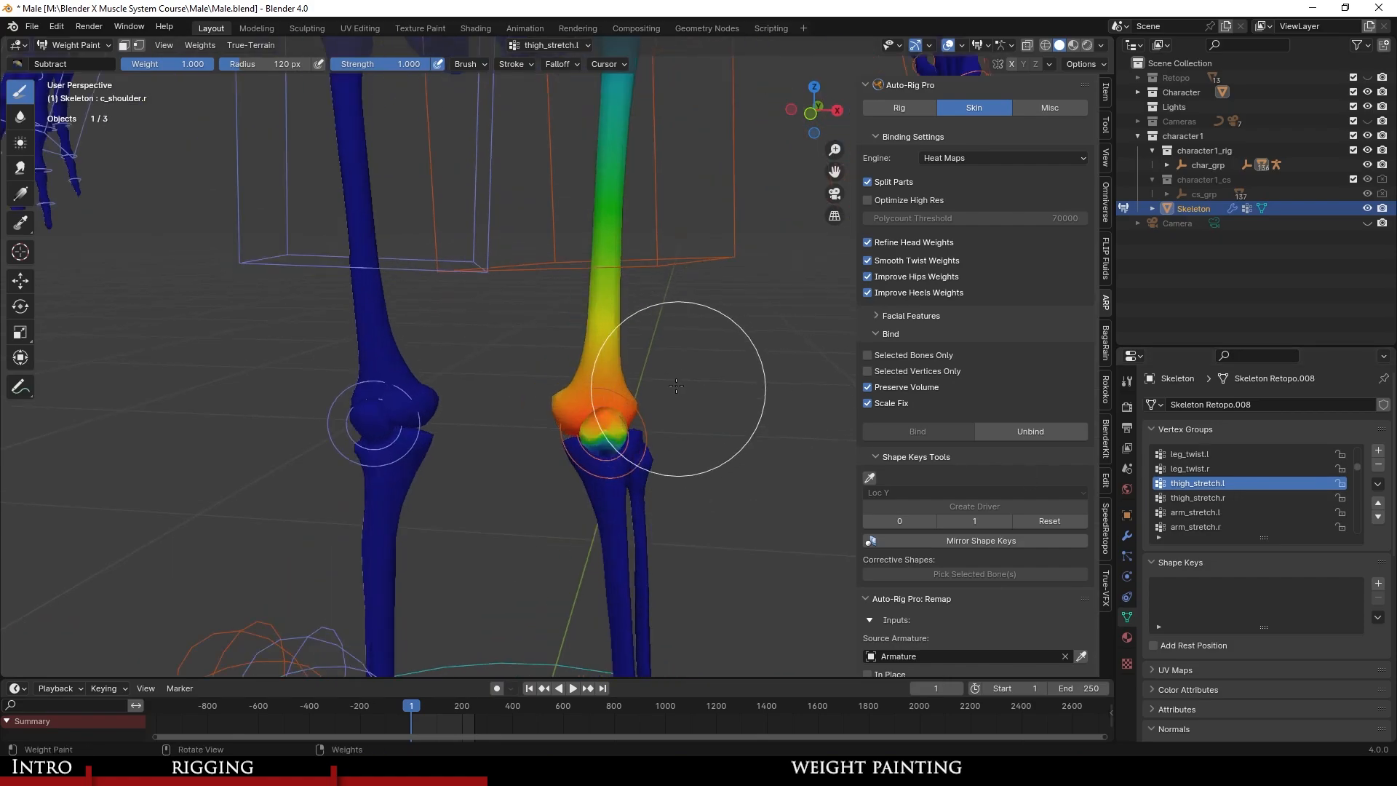
middle_click_drag(679, 378, 674, 332)
scroll(674, 335, "up", 2)
scroll(641, 331, "down", 6)
scroll(652, 333, "down", 3)
Check the thigh_stretch.r weights on the right femur and the arm_stretch.l weights on the left upper arm.
left_click(1239, 483)
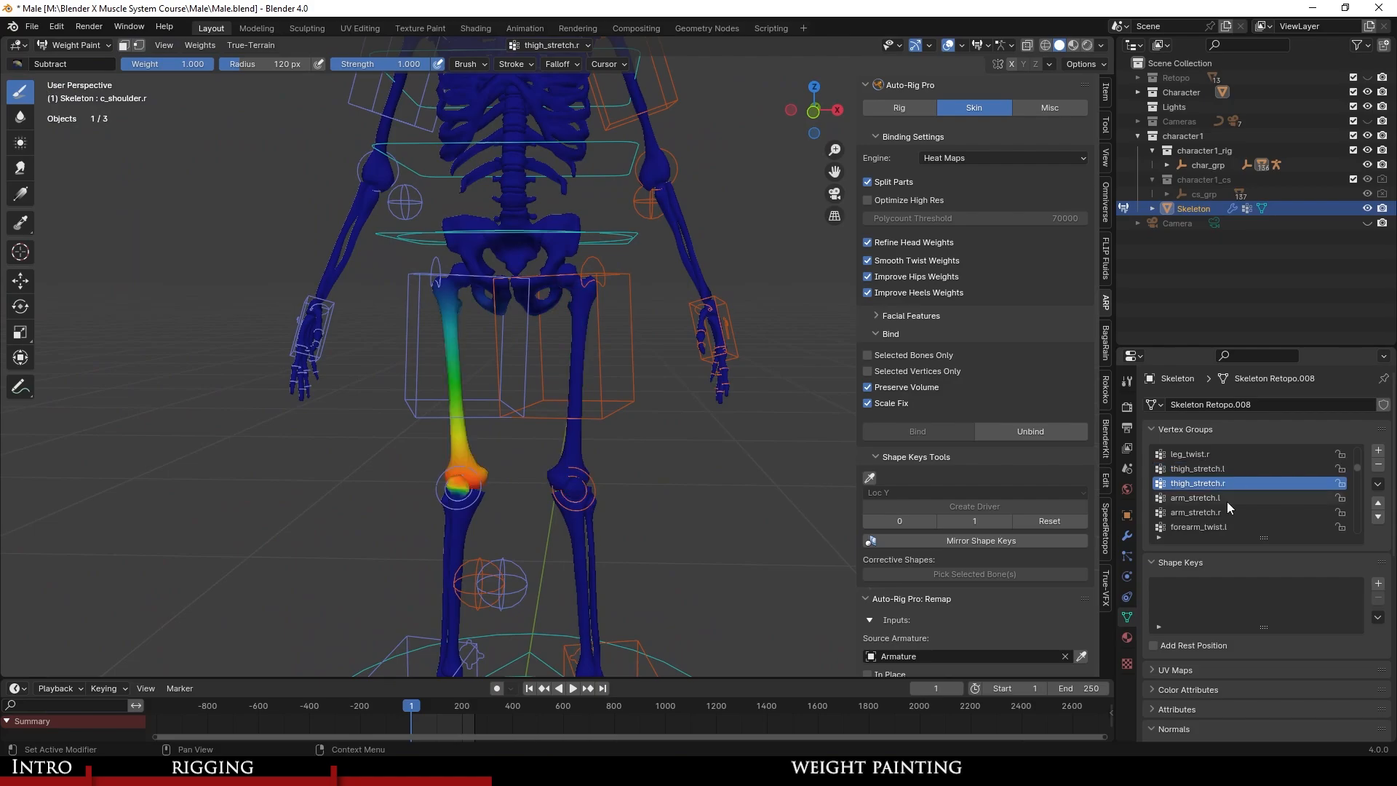
left_click(1227, 500)
scroll(615, 453, "up", 5)
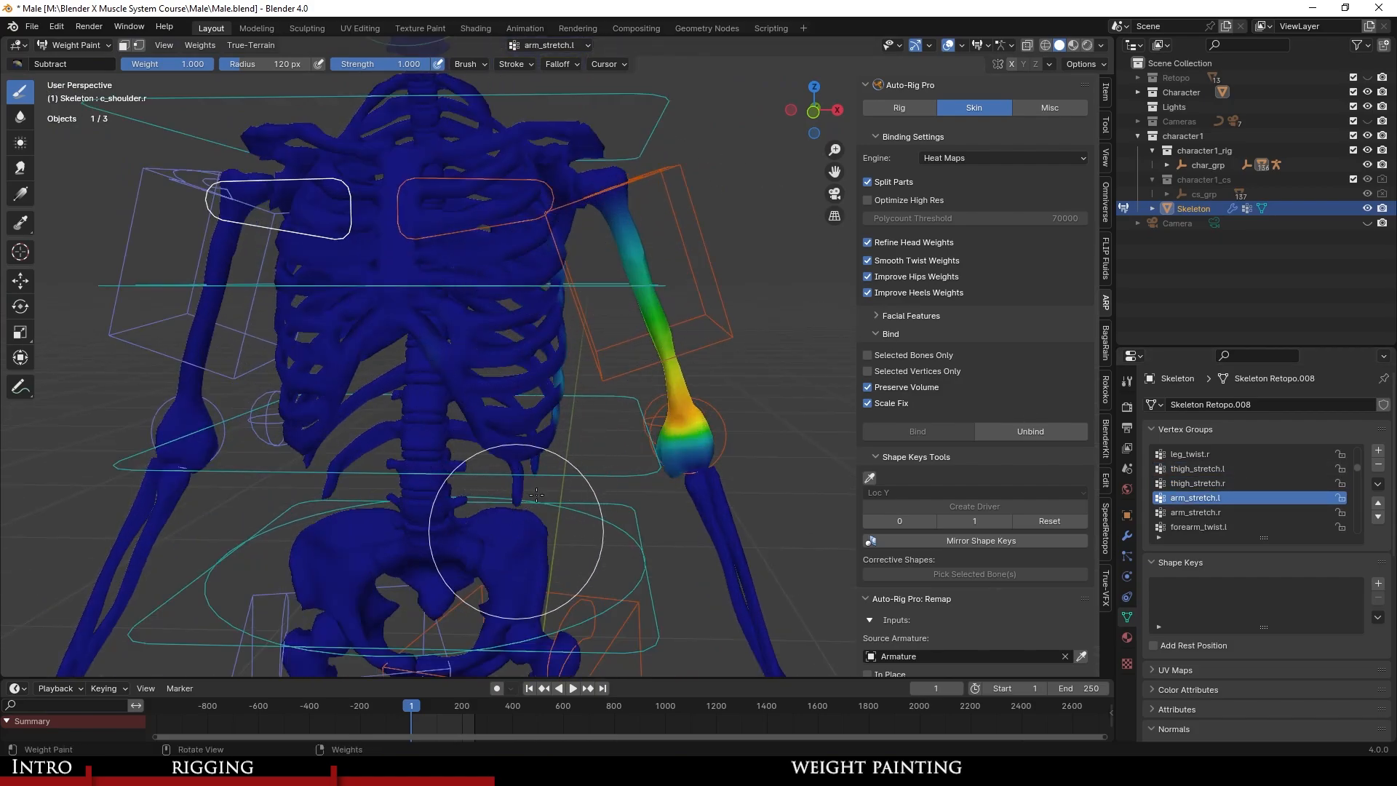
Clear the stray arm_stretch.l and arm_stretch.r weights from the ribs beside each upper arm.
middle_click_drag(536, 495, 382, 341)
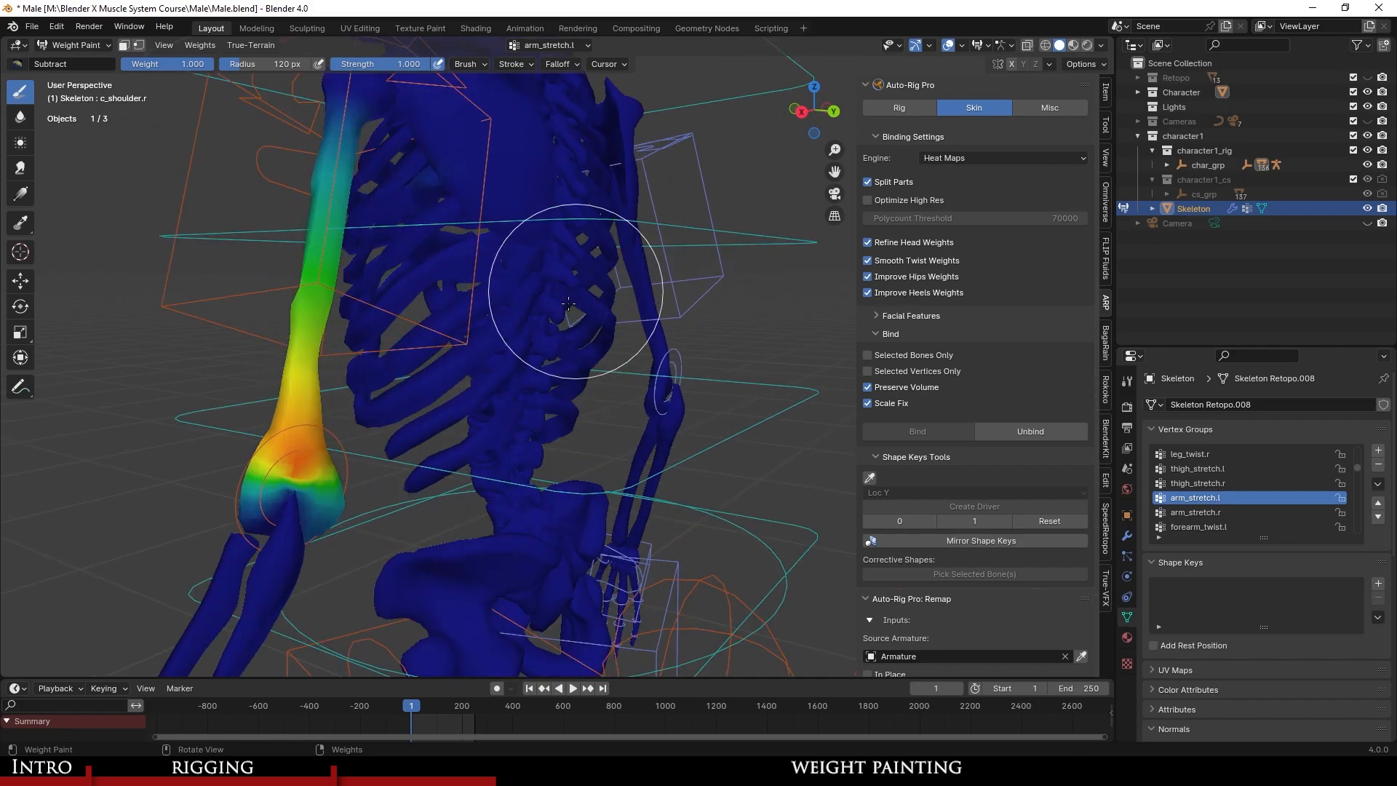
middle_click_drag(569, 304, 509, 409)
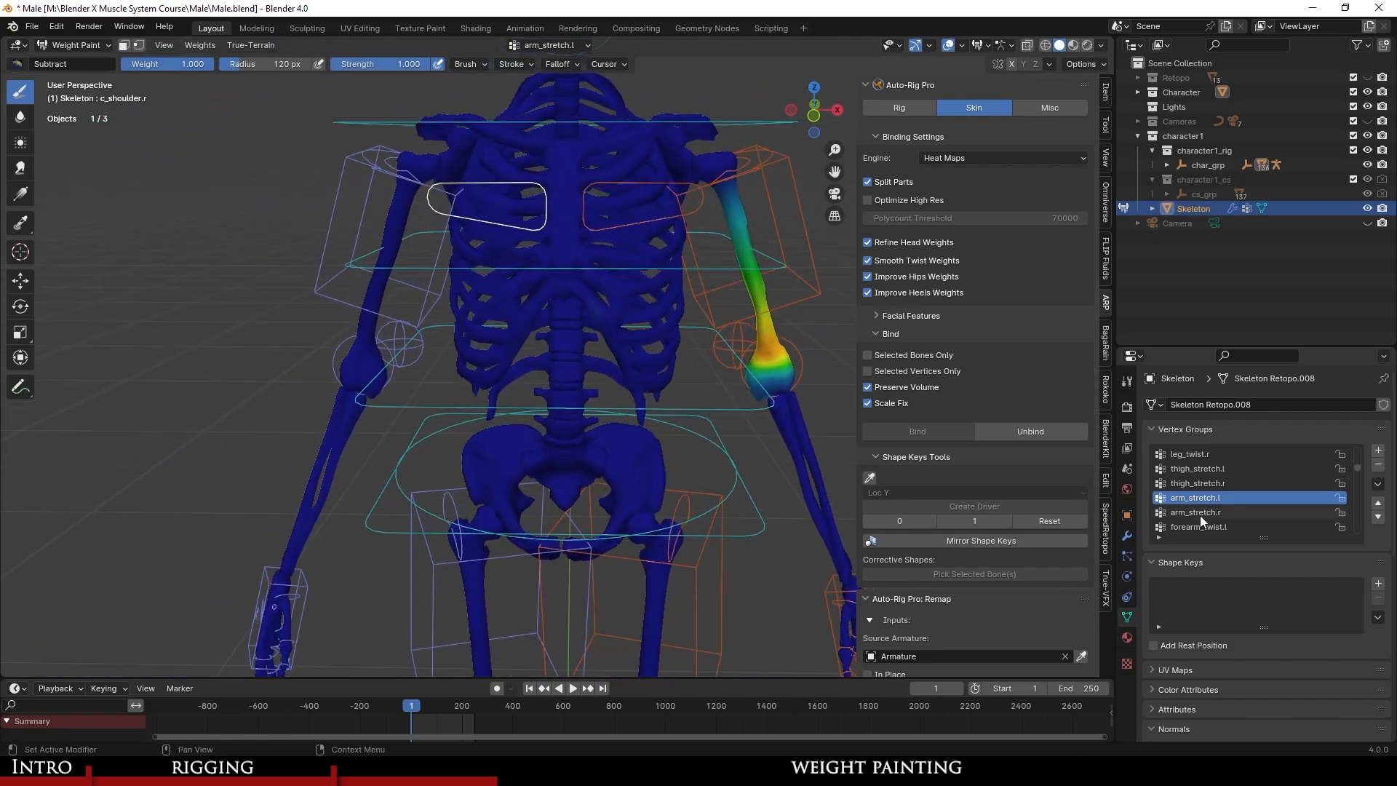
left_click(1196, 513)
scroll(595, 323, "up", 2)
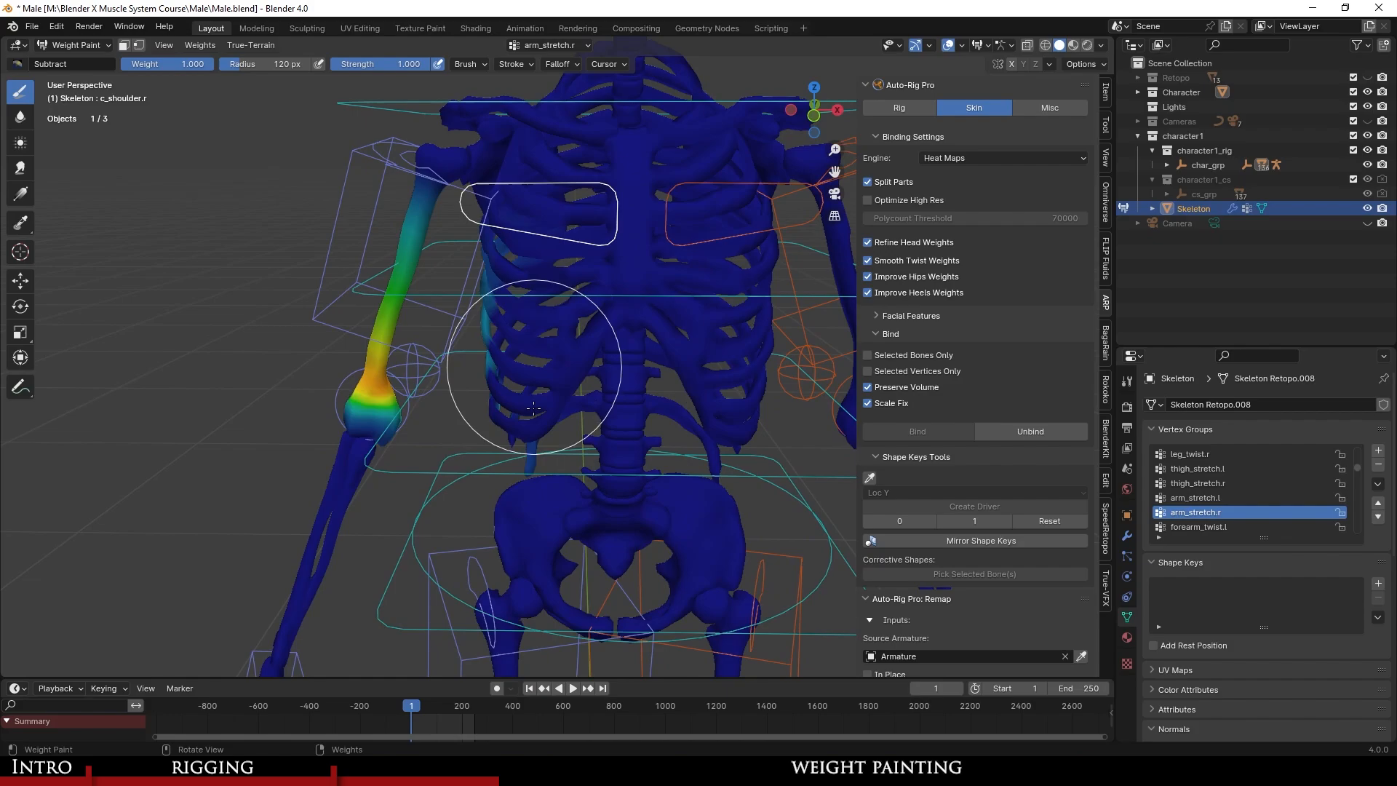
mouse_move(526, 493)
middle_mouse_down()
mouse_move(502, 296)
mouse_move(574, 375)
mouse_move(558, 314)
middle_mouse_up()
middle_click_drag(553, 253, 508, 246)
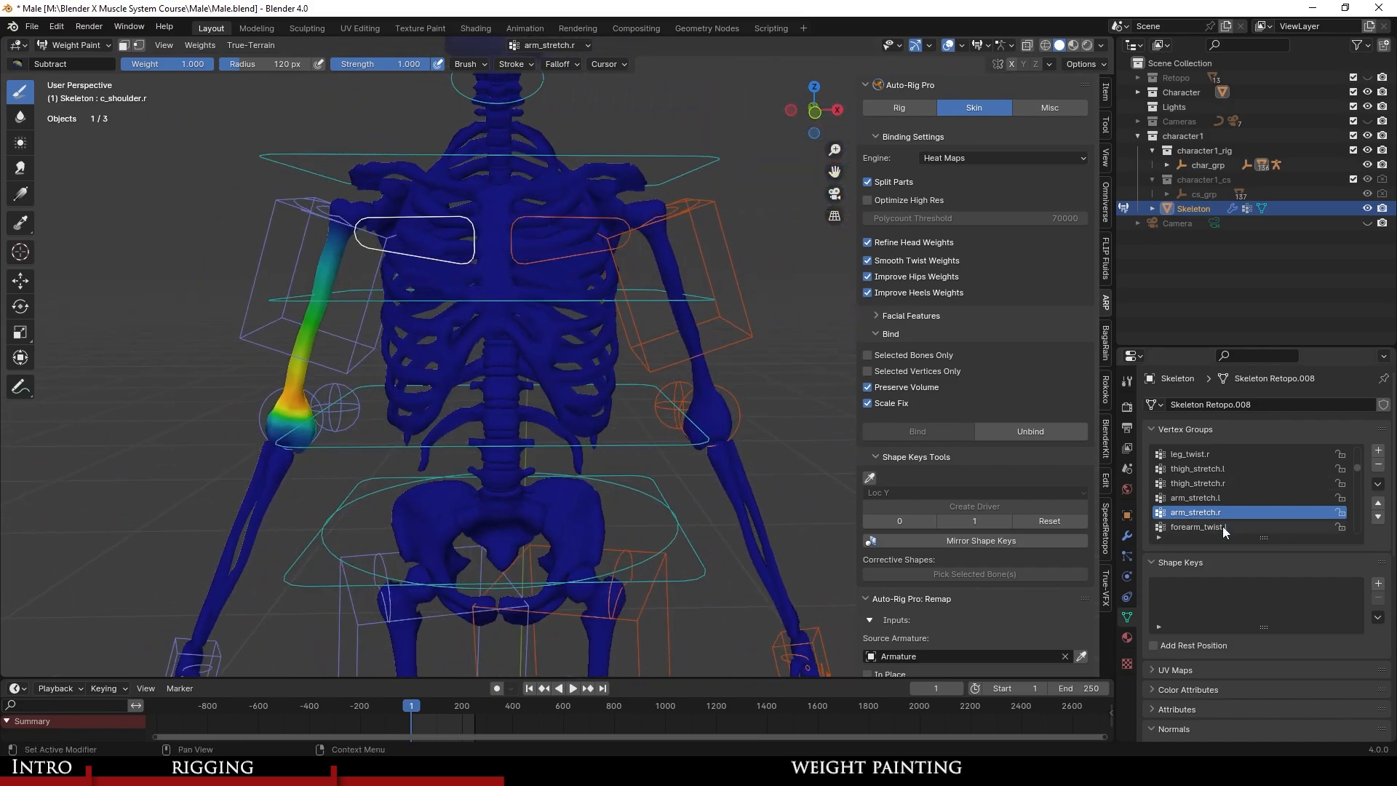
Display the forearm_twist.l and forearm_twist.r vertex groups and check their weights on the two forearms.
left_click(1197, 526)
middle_click_drag(623, 406, 609, 500)
scroll(1255, 519, "down", 1)
left_click(1256, 498)
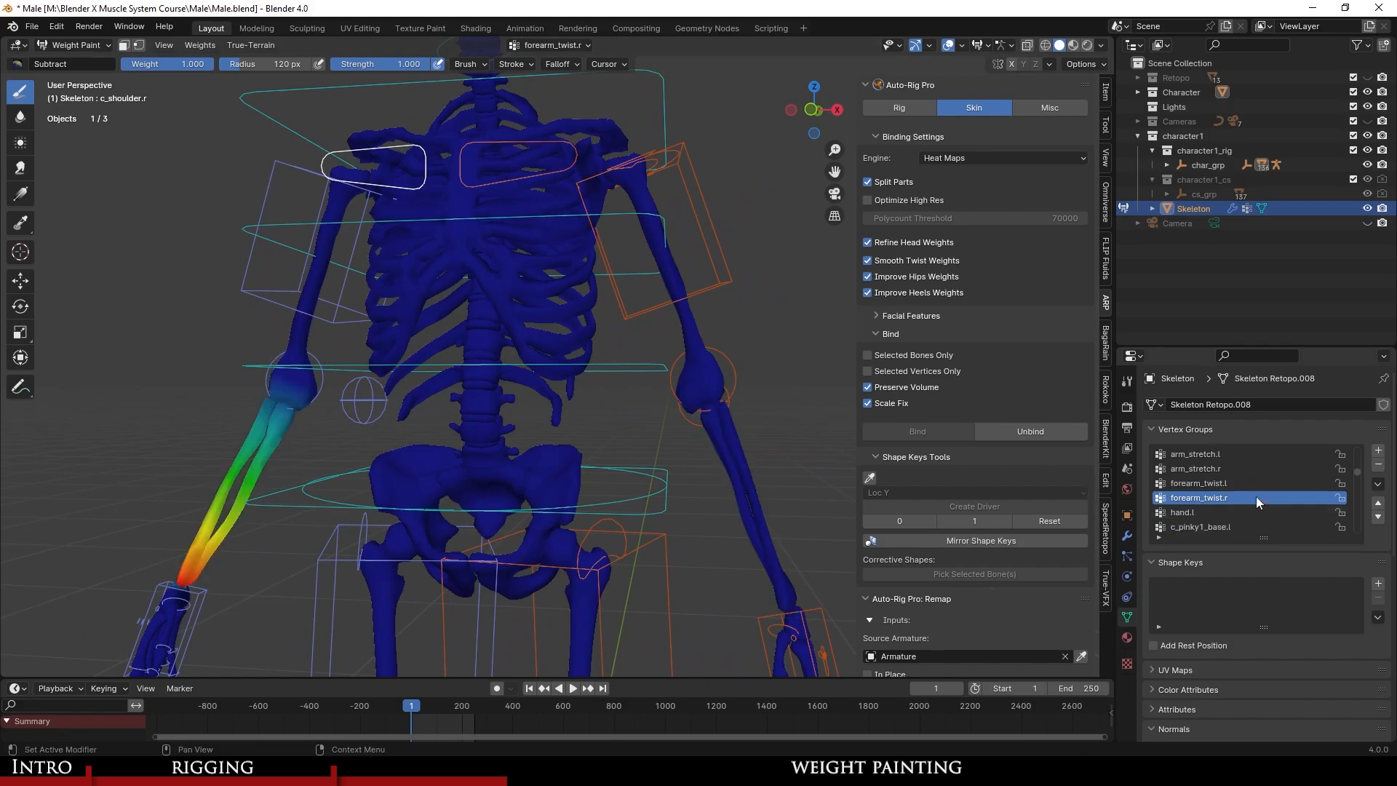
Display the hand.l vertex group, check its weights at the left wrist and save the file.
left_click(1249, 511)
scroll(1249, 511, "down", 1)
scroll(609, 446, "down", 3)
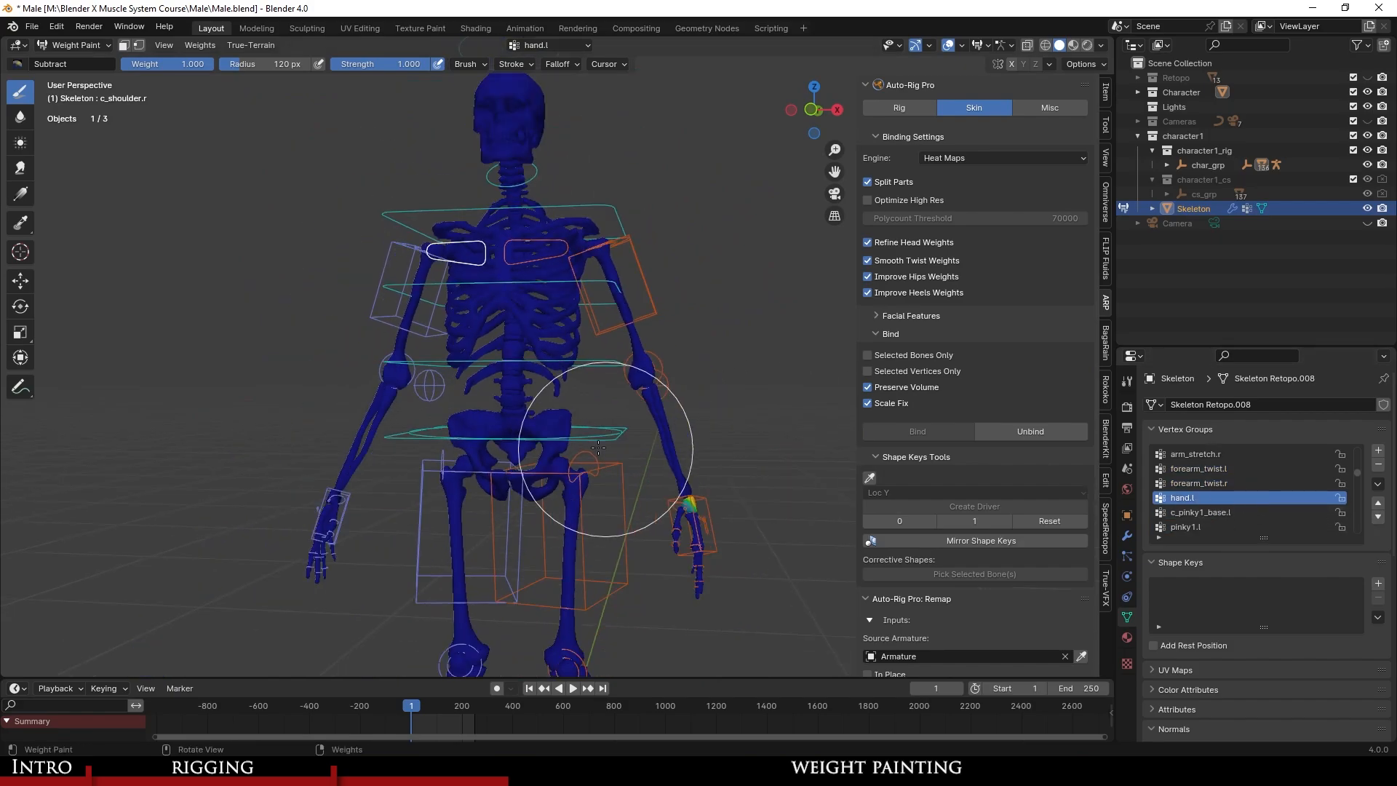
middle_click_drag(609, 447, 539, 321)
key("ctrl+s")
scroll(540, 321, "up", 2)
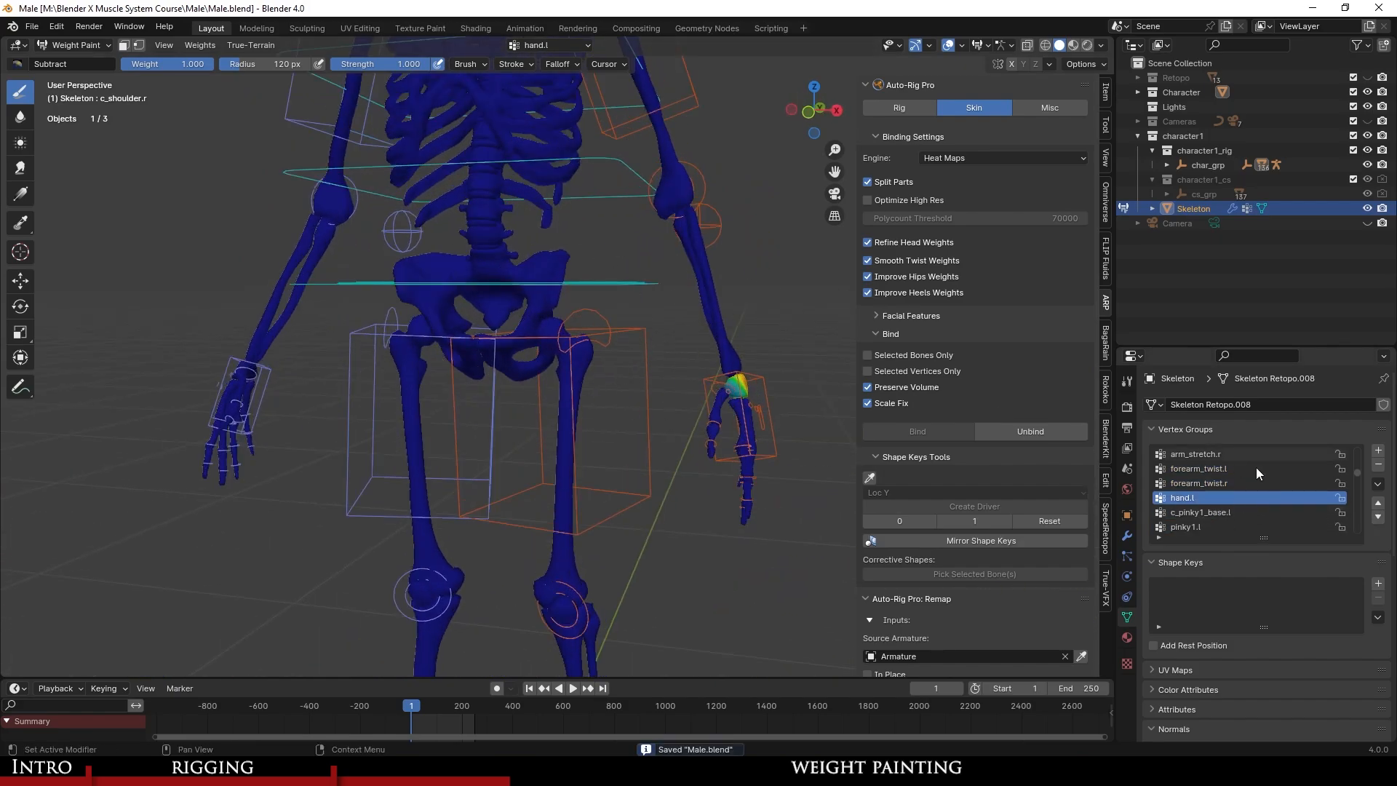
Display the c_pinky1_base.l vertex group and inspect its weights on the left little-finger metacarpal and wrist.
scroll(582, 353, "down", 1)
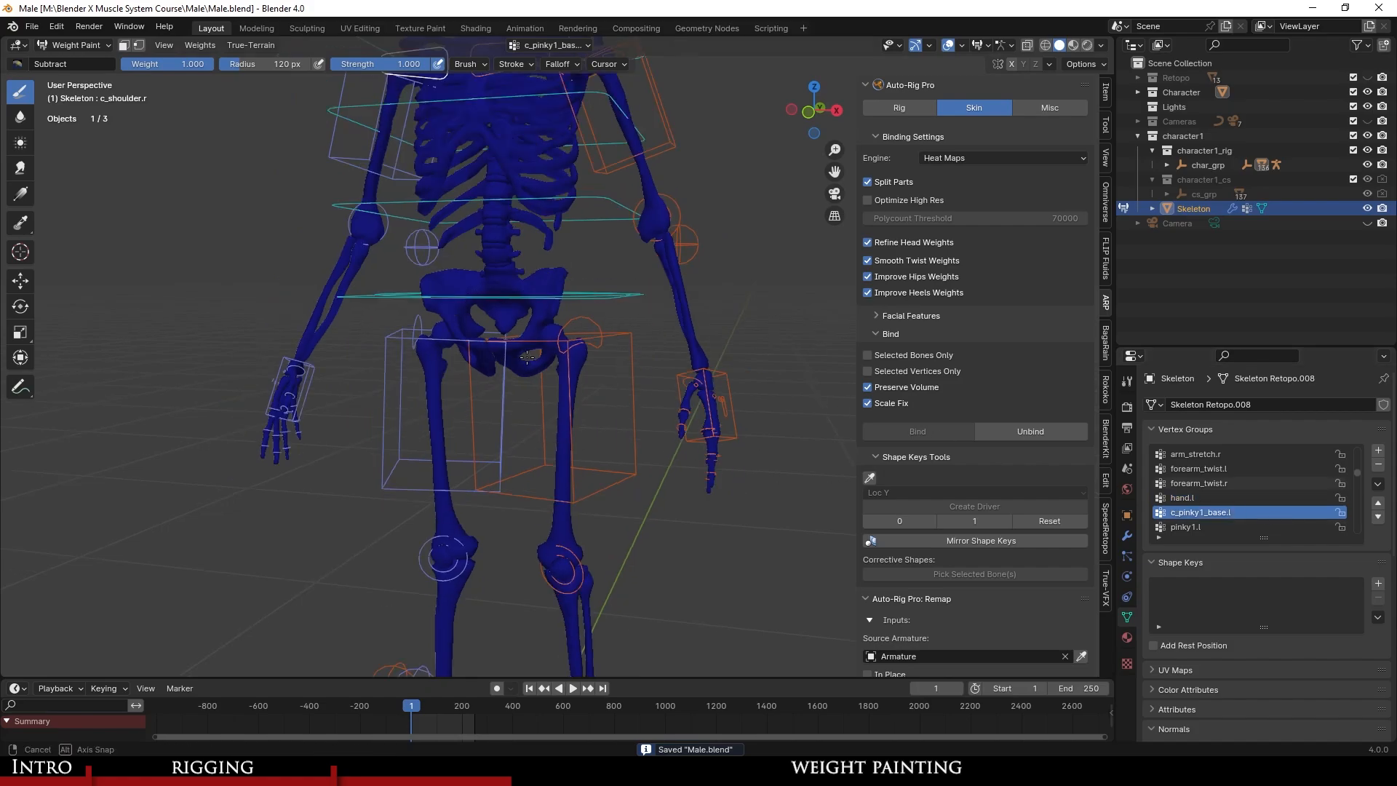
middle_click_drag(575, 345, 418, 337)
scroll(456, 334, "up", 3)
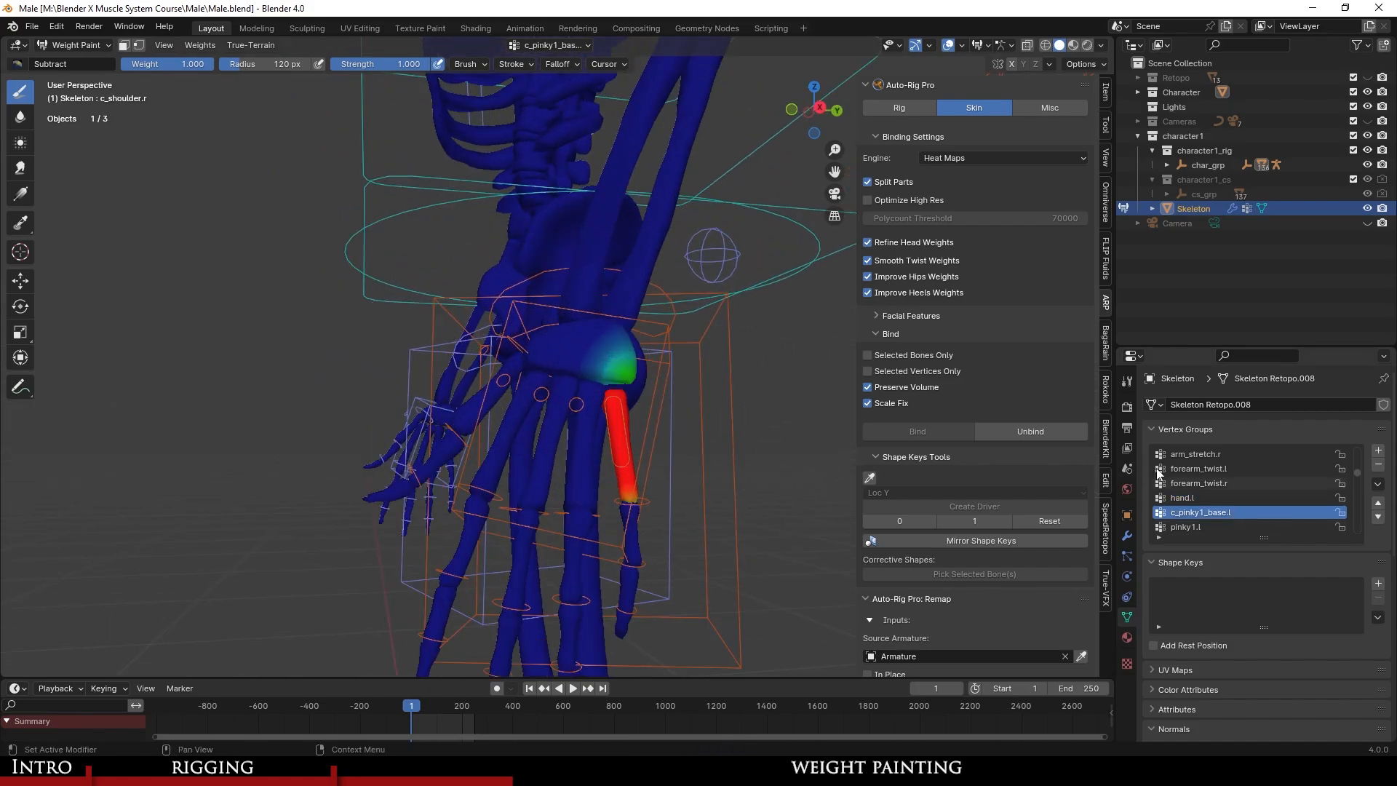
scroll(591, 365, "up", 4)
scroll(589, 365, "down", 6)
mouse_move(589, 365)
middle_mouse_down()
mouse_move(546, 359)
mouse_move(580, 365)
middle_mouse_up()
scroll(580, 365, "up", 2)
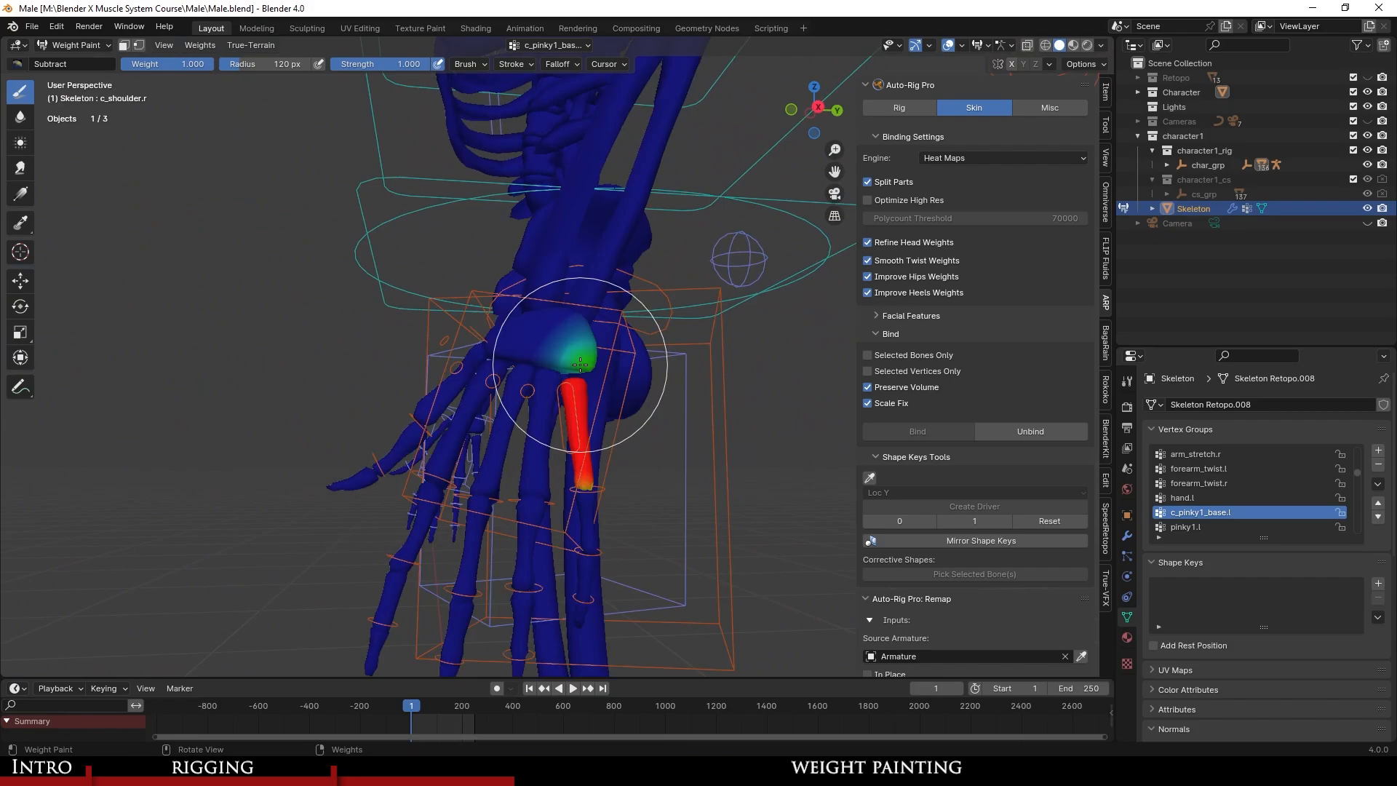
Step through the left pinky, ring, middle, index and thumb vertex groups to check each finger bone's weights.
scroll(1248, 489, "down", 4, "ctrl")
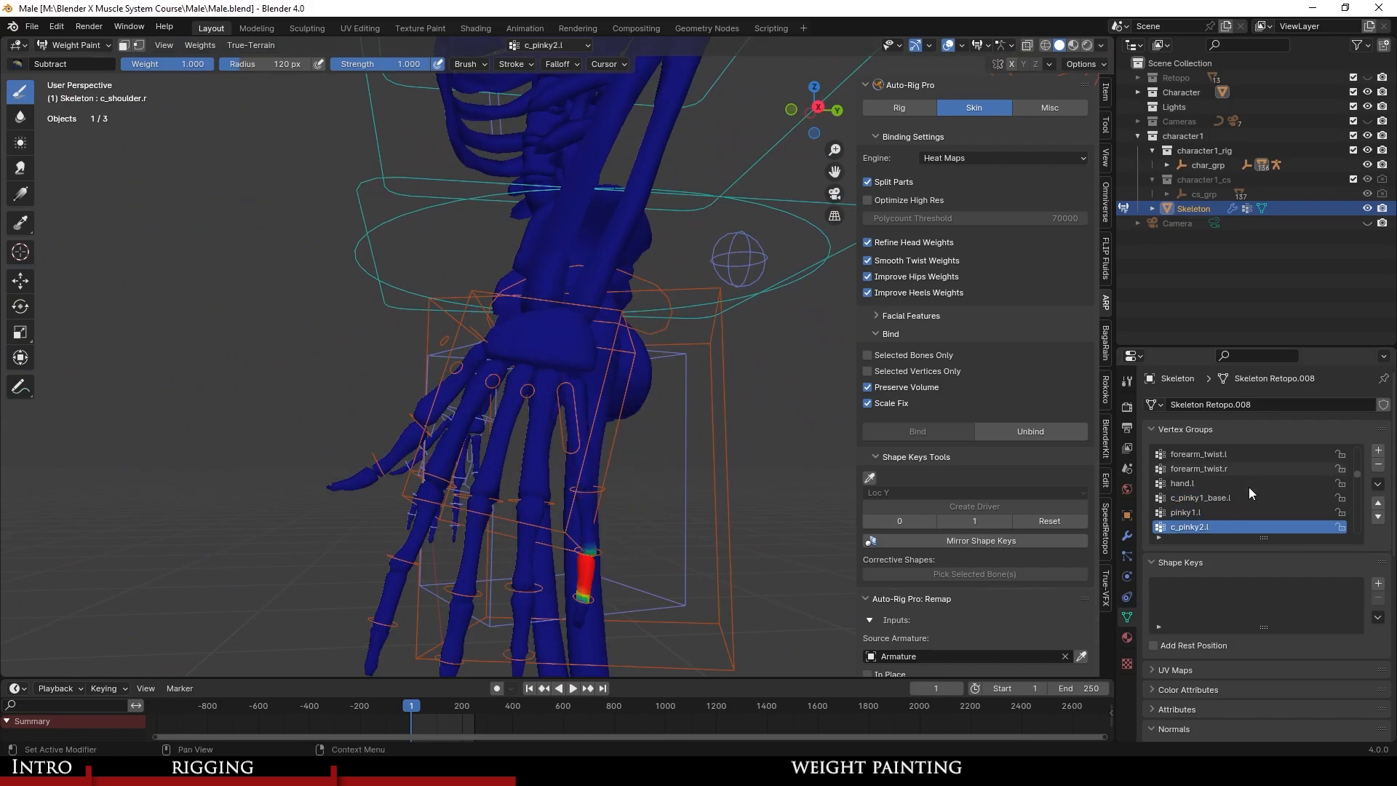
scroll(1249, 486, "down", 5, "ctrl")
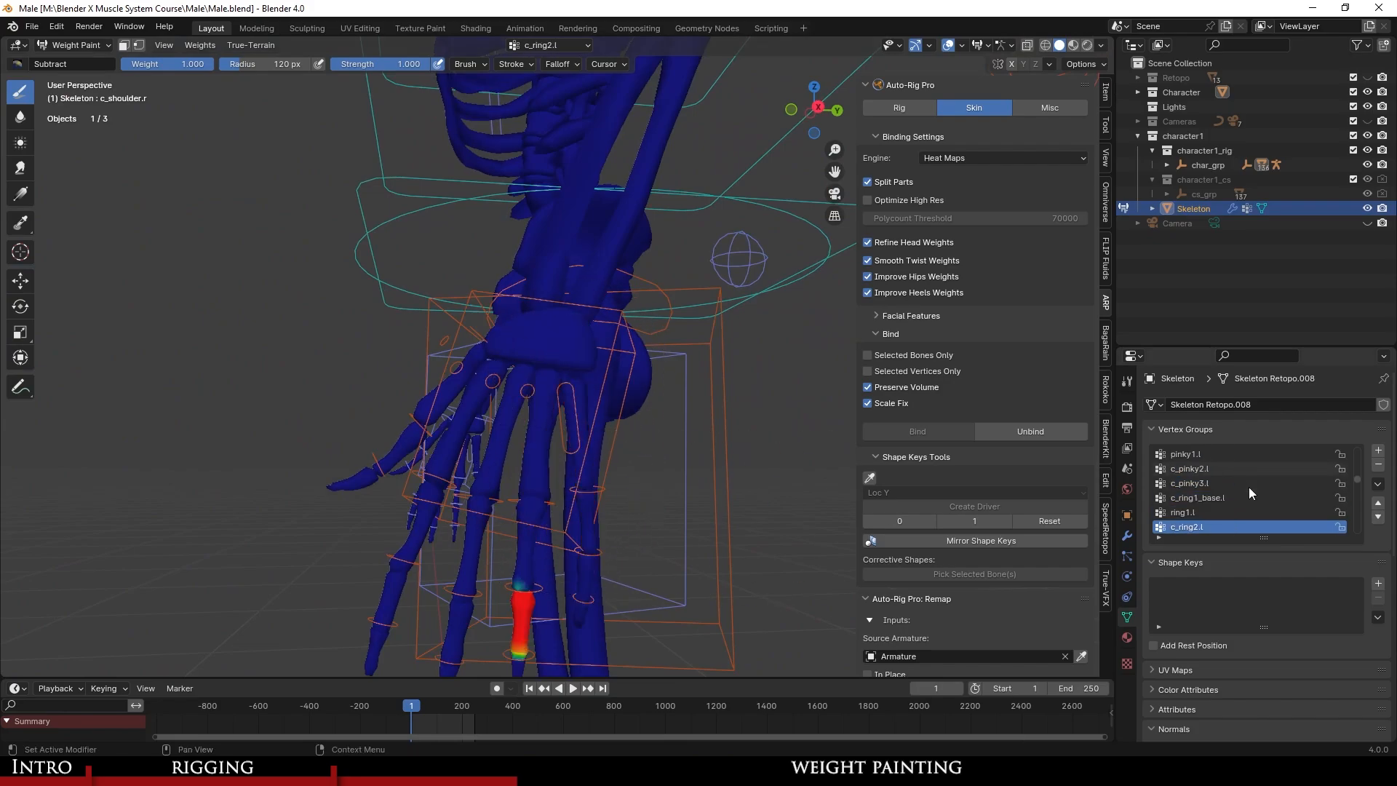
scroll(1251, 486, "down", 6, "ctrl")
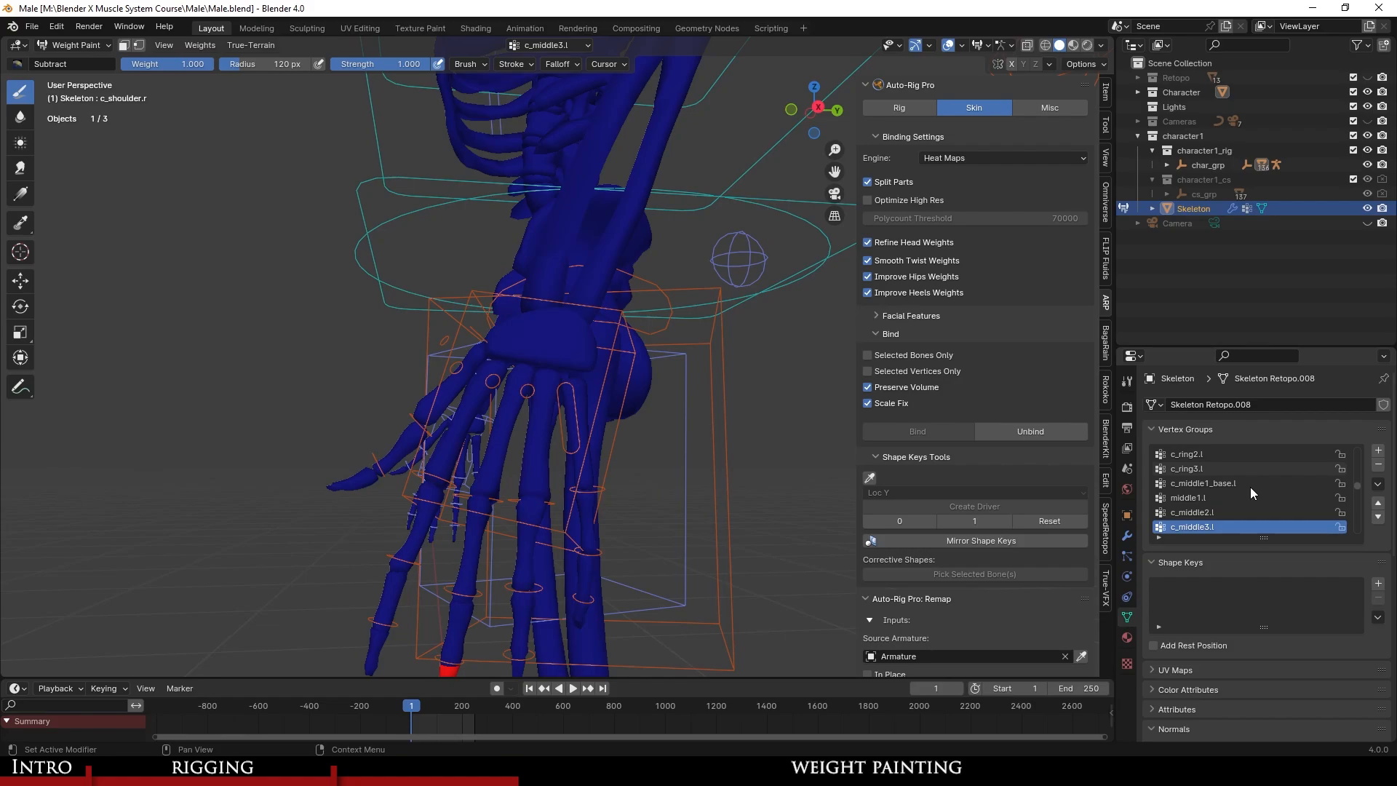
scroll(1250, 487, "down", 4, "ctrl")
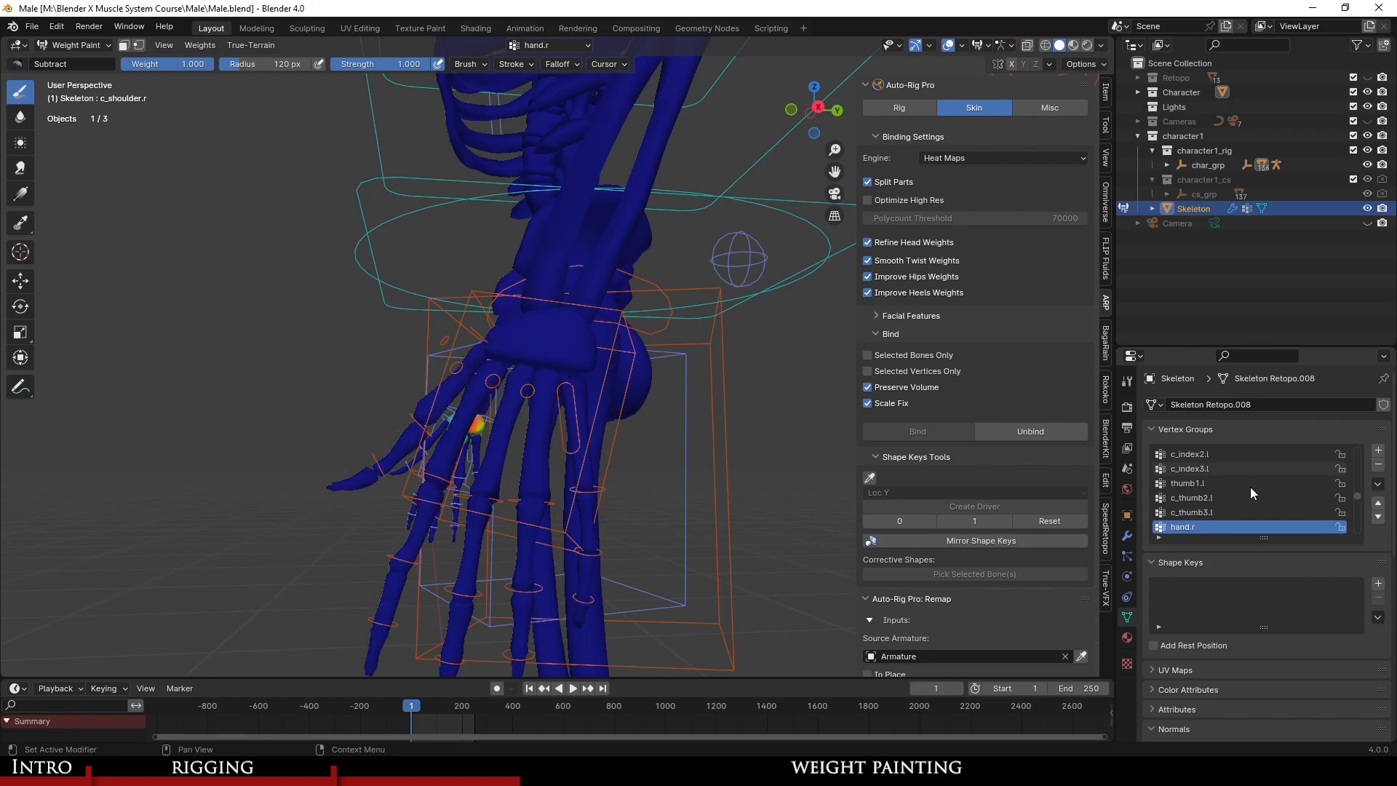
Check the hand.r weights at the right wrist and step through all the right-hand finger vertex groups.
middle_click_drag(364, 348, 520, 349)
scroll(520, 350, "down", 2)
scroll(521, 349, "down", 2)
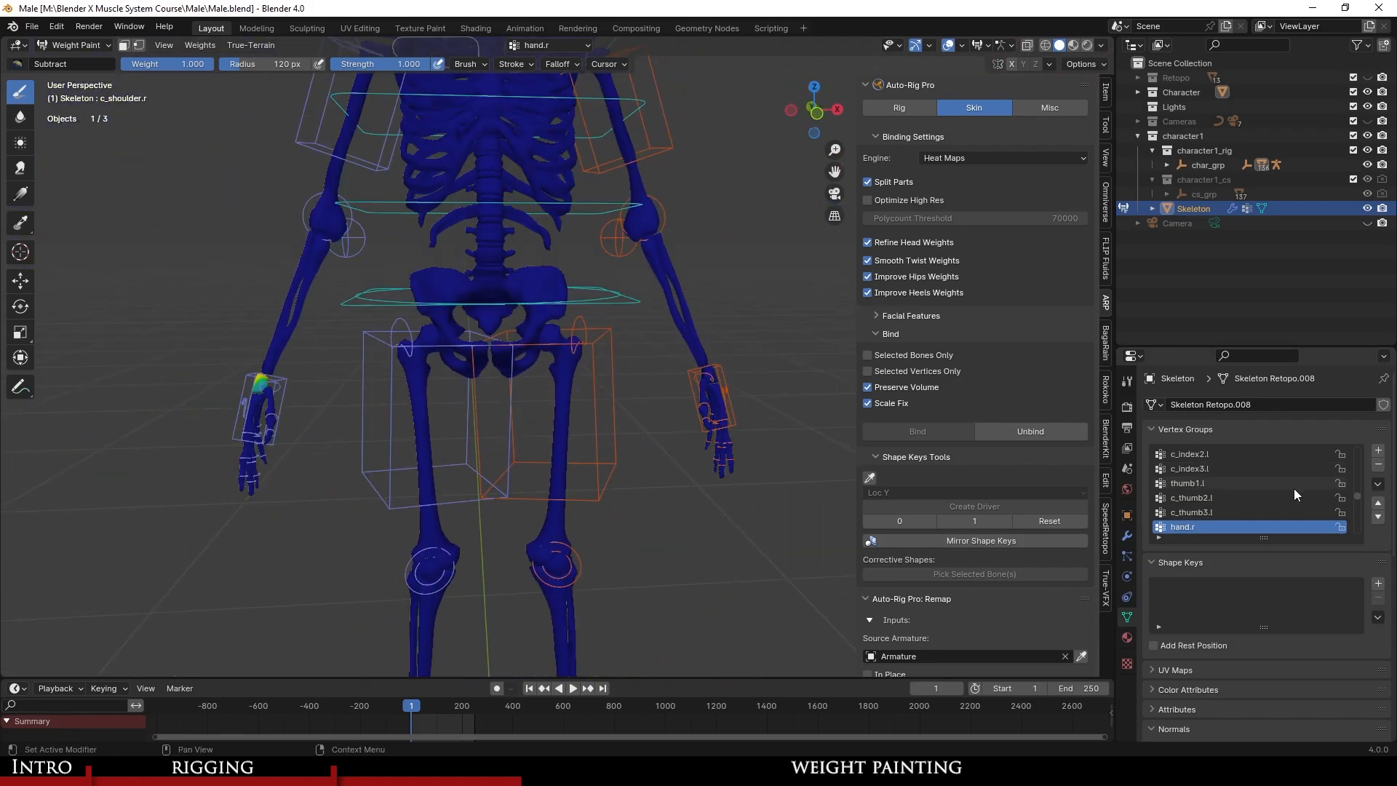
scroll(1294, 487, "down", 5, "ctrl")
scroll(1294, 488, "down", 3, "ctrl")
middle_click_drag(470, 328, 616, 310)
scroll(1273, 478, "down", 9, "ctrl")
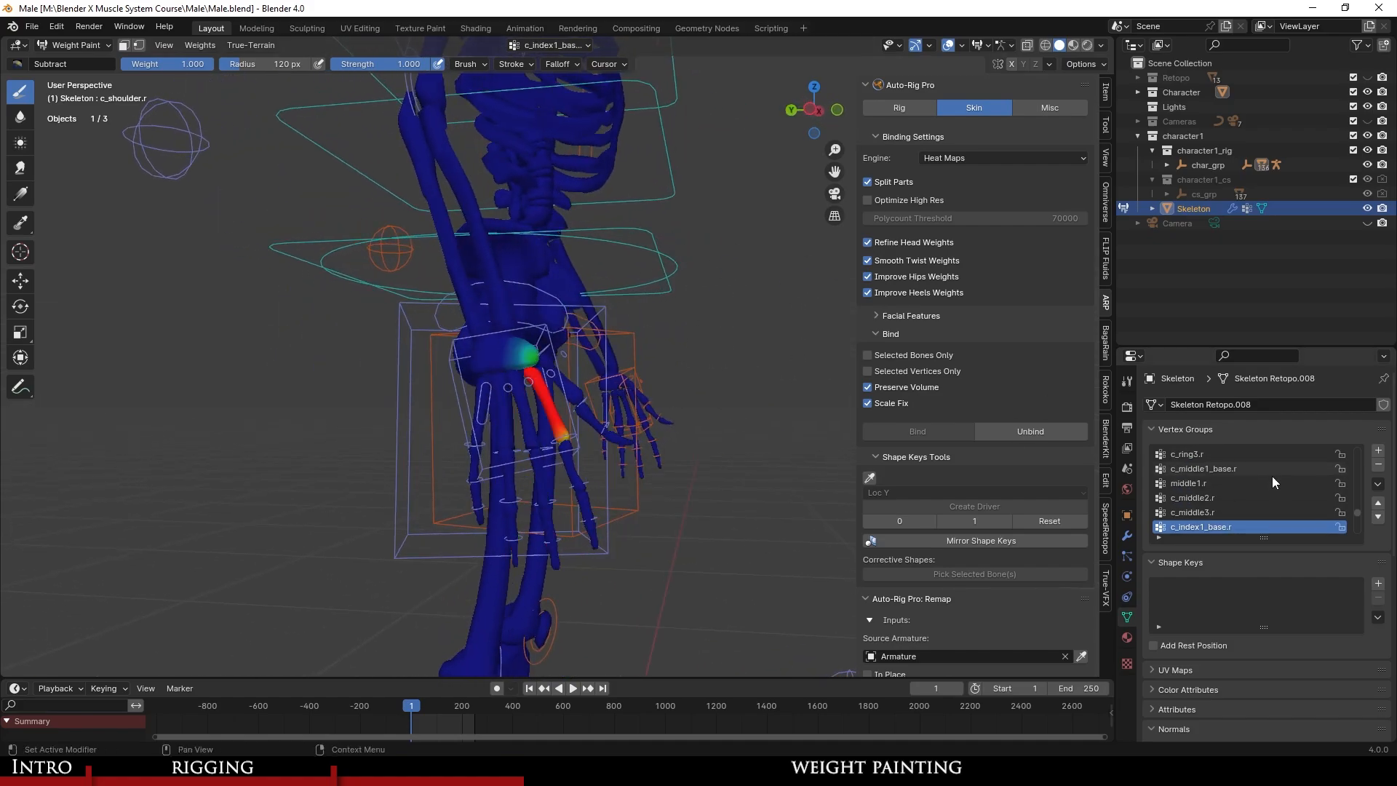
scroll(1272, 476, "down", 2, "ctrl")
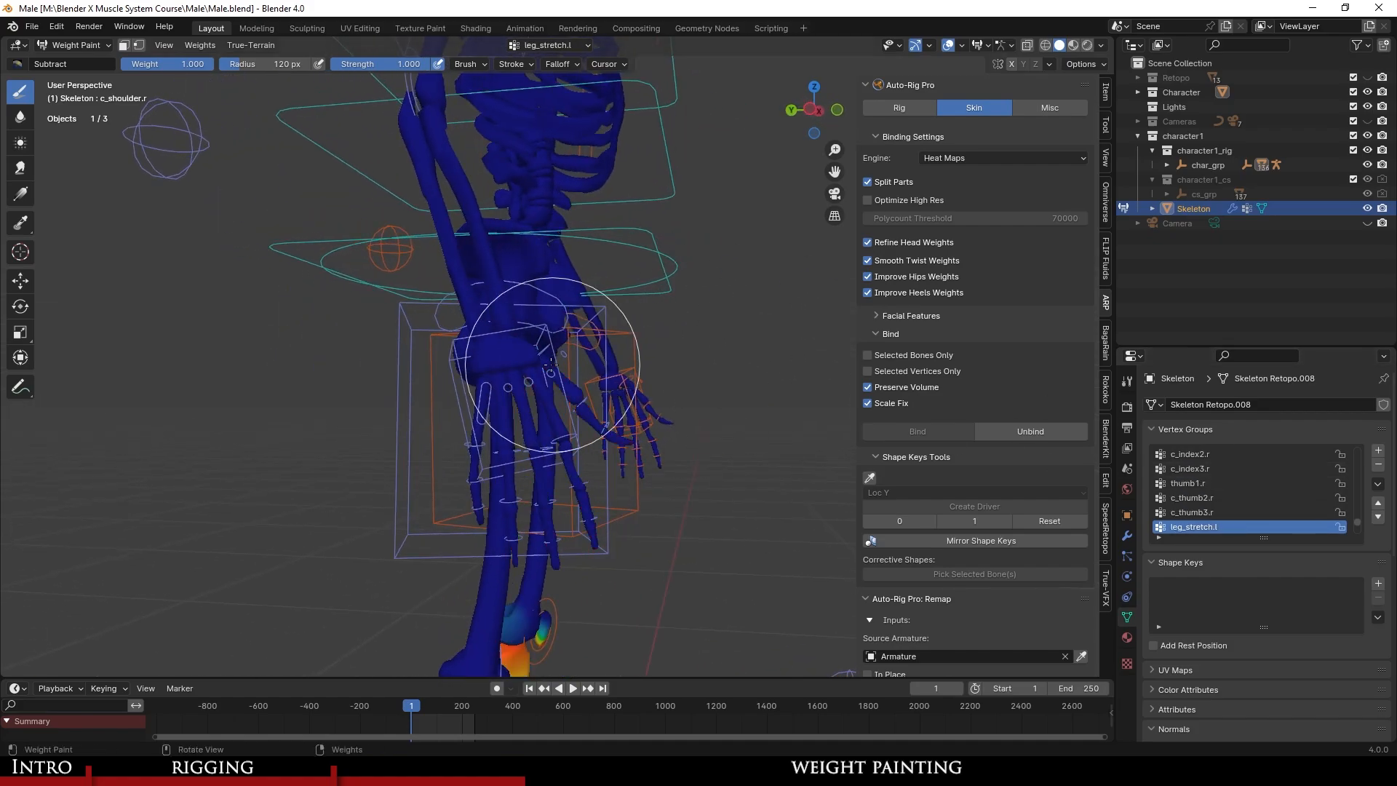
Inspect the leg_stretch.l weights around the left knee, kneecap and shin from the front.
key("KP_1")
scroll(582, 375, "up", 6)
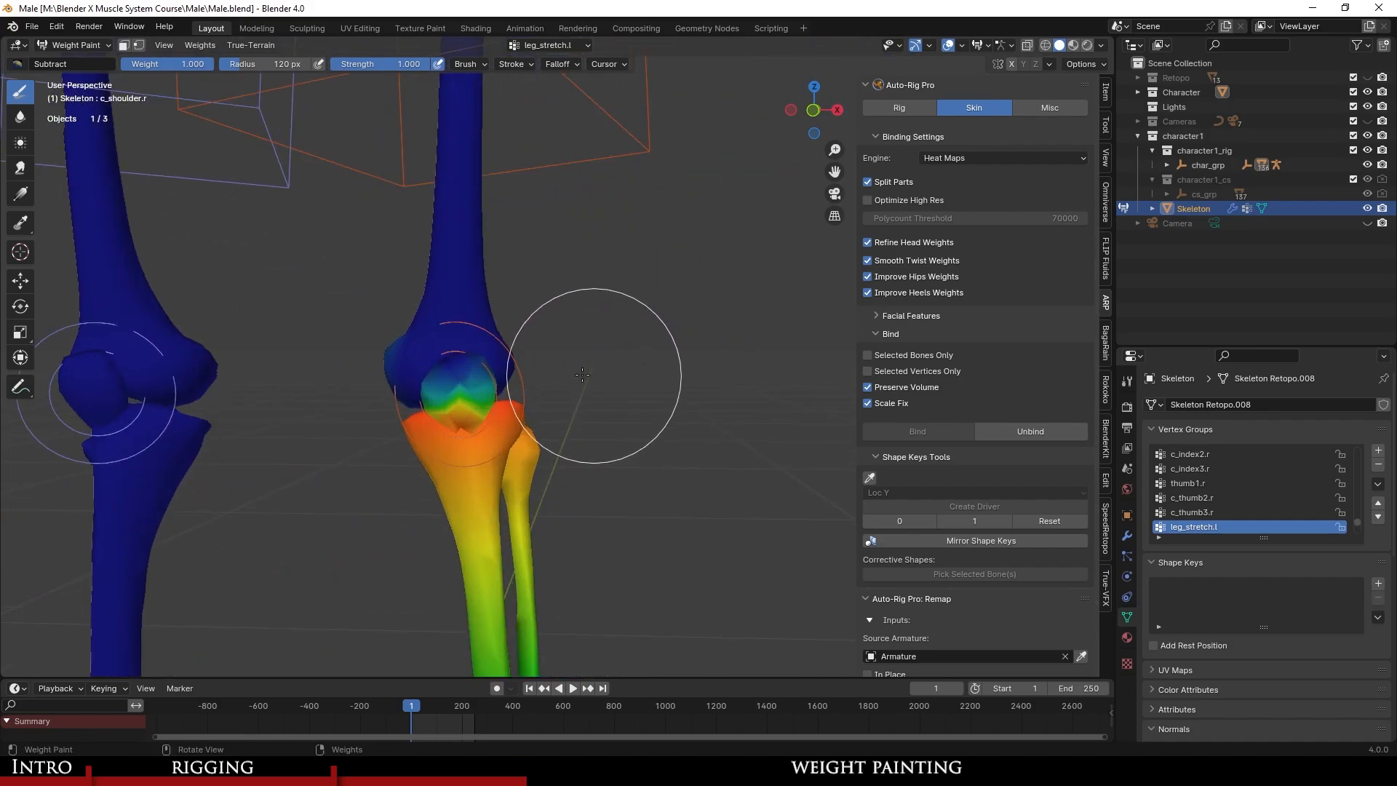
middle_click_drag(582, 375, 538, 417)
scroll(551, 401, "down", 2)
scroll(551, 401, "down", 4)
scroll(520, 233, "up", 2)
Step through the leg_stretch.r, thigh_twist.l and thigh_twist.r vertex groups to check the leg and hip weights.
scroll(1284, 510, "down", 5, "ctrl")
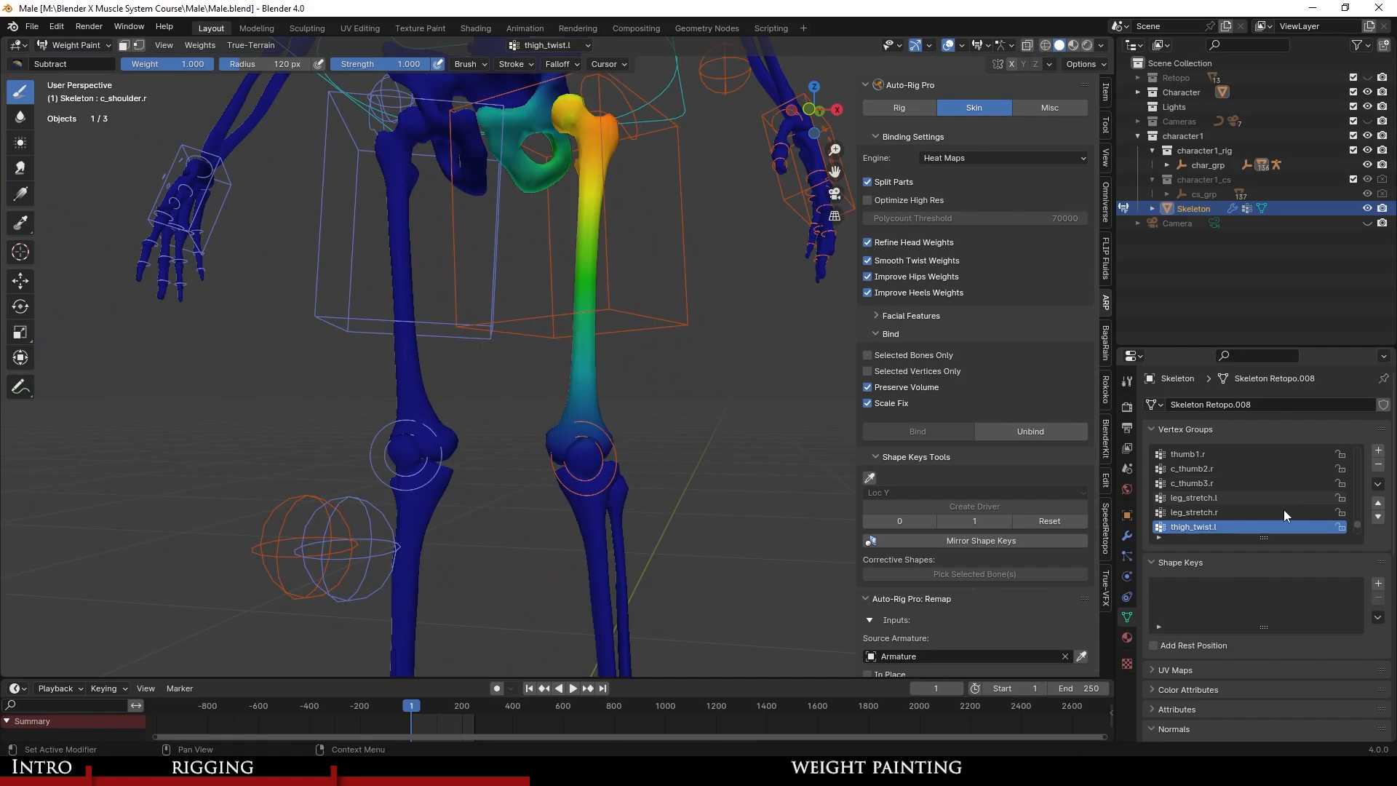
scroll(582, 364, "down", 2)
scroll(1290, 500, "up", 1, "ctrl")
scroll(633, 312, "down", 2)
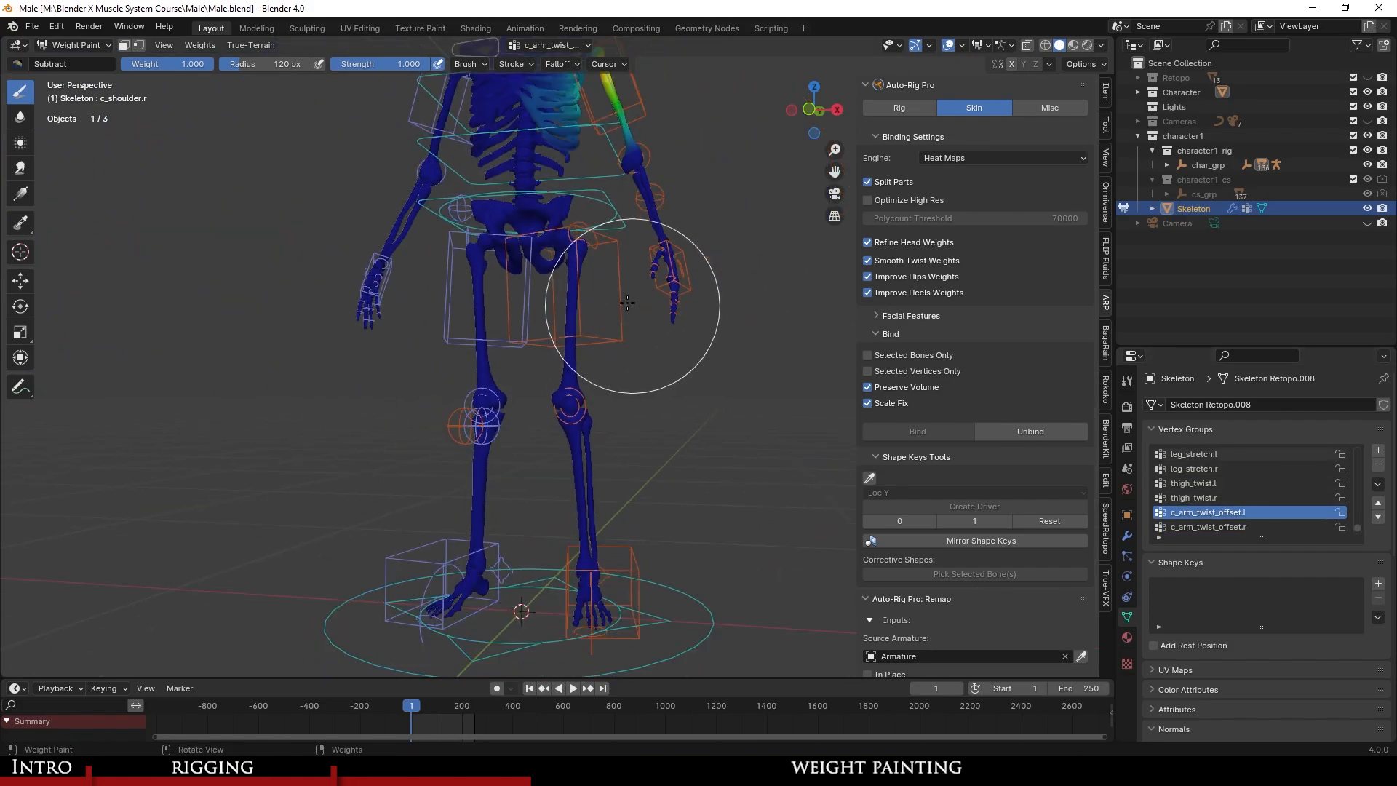
Inspect the c_arm_twist_offset.l weights on the left upper arm, shoulder blade and ribs, comparing them with c_arm_twist_offset.r.
middle_click_drag(572, 255, 583, 468, "shift")
scroll(585, 465, "up", 2)
middle_click_drag(615, 370, 601, 407, "shift")
scroll(591, 430, "up", 2)
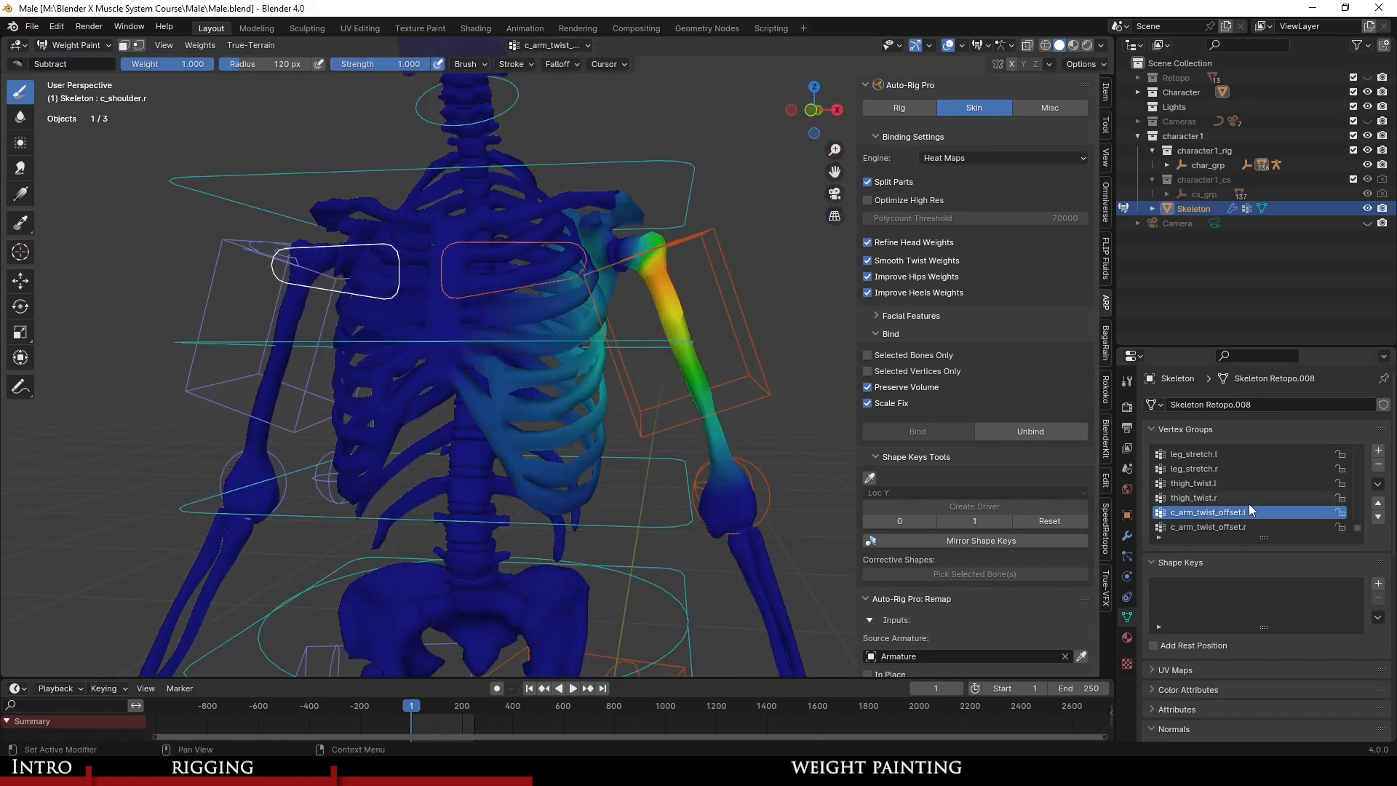
scroll(1250, 501, "down", 1, "ctrl")
scroll(1251, 501, "up", 1, "ctrl")
middle_click_drag(709, 391, 485, 348)
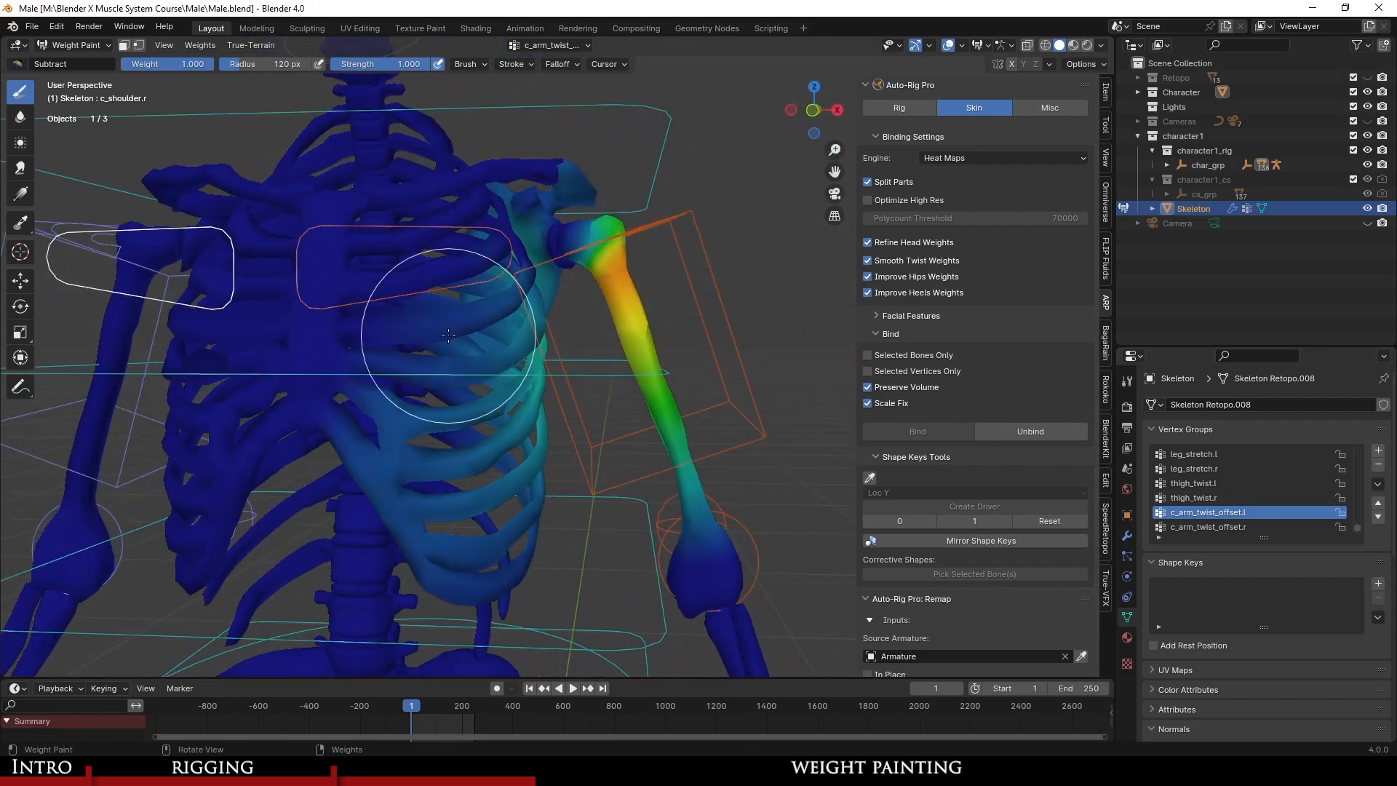
Hide the upper arm and forearm bones on both sides in Edit Mode and return to Weight Paint mode.
key("Tab")
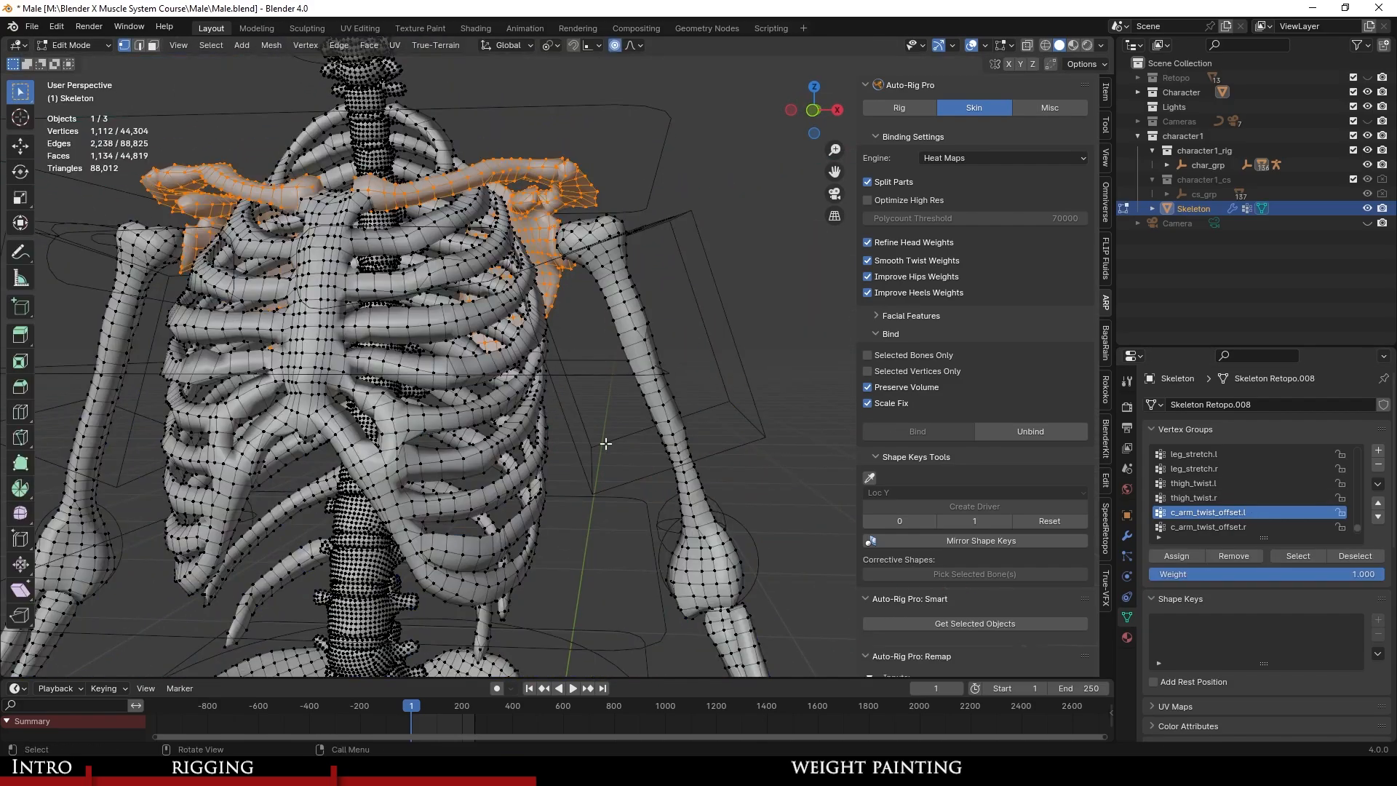
left_click(666, 426)
key("l")
scroll(692, 583, "down", 1)
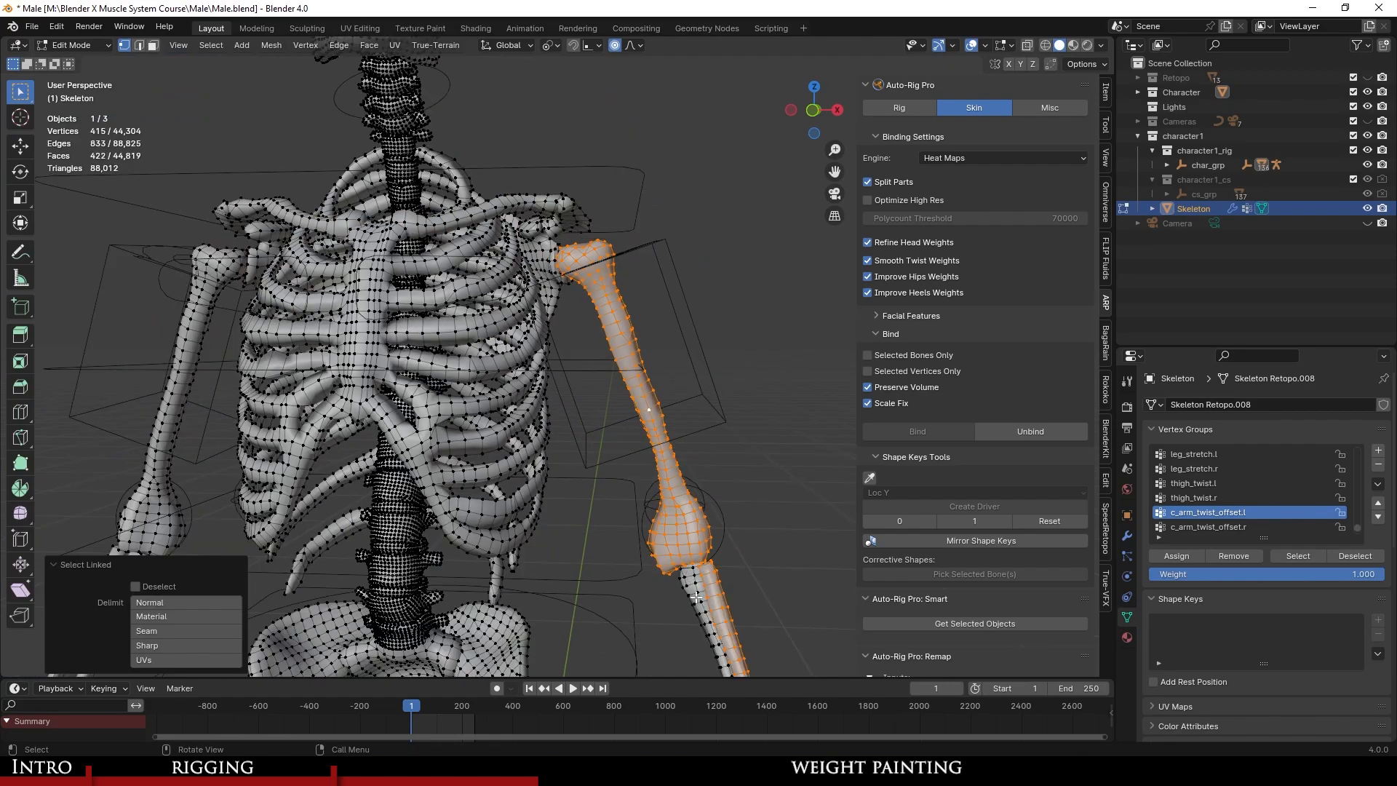
key("l")
scroll(263, 499, "down", 3)
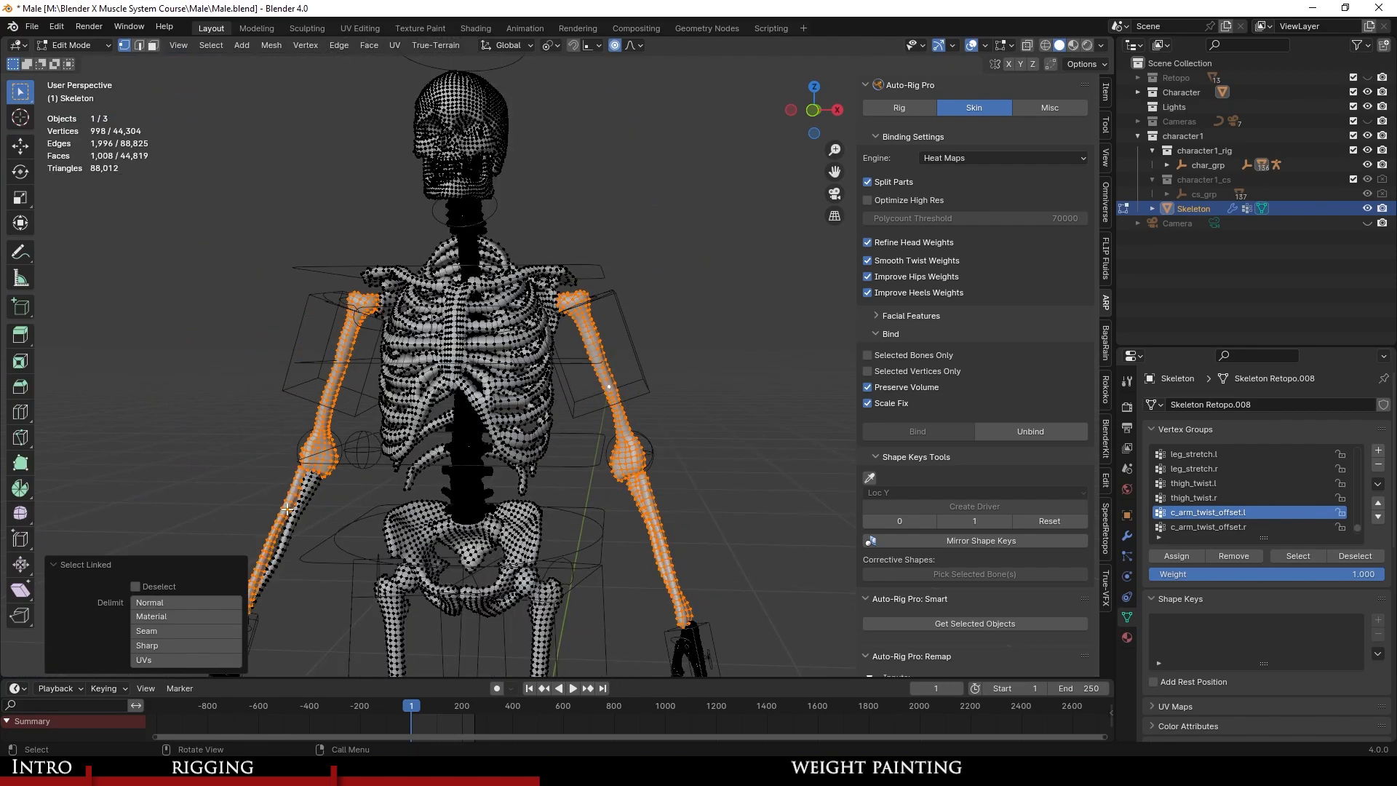
key("h")
scroll(614, 489, "up", 3)
key("Tab")
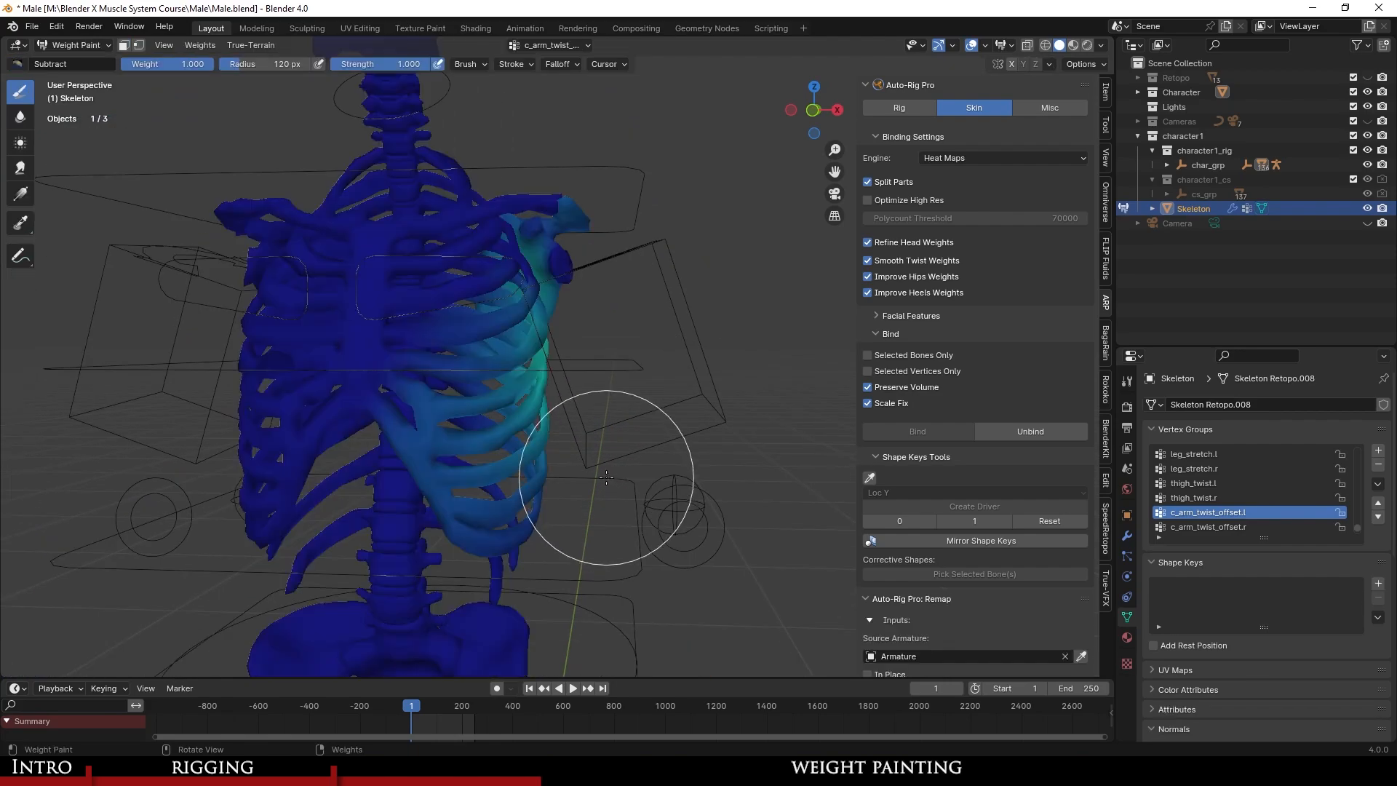
Subtract all c_arm_twist_offset.l weight from the rib cage and shoulder area with the arm bones hidden.
scroll(604, 474, "down", 3)
middle_click_drag(605, 474, 525, 441)
left_click_drag(557, 442, 650, 234)
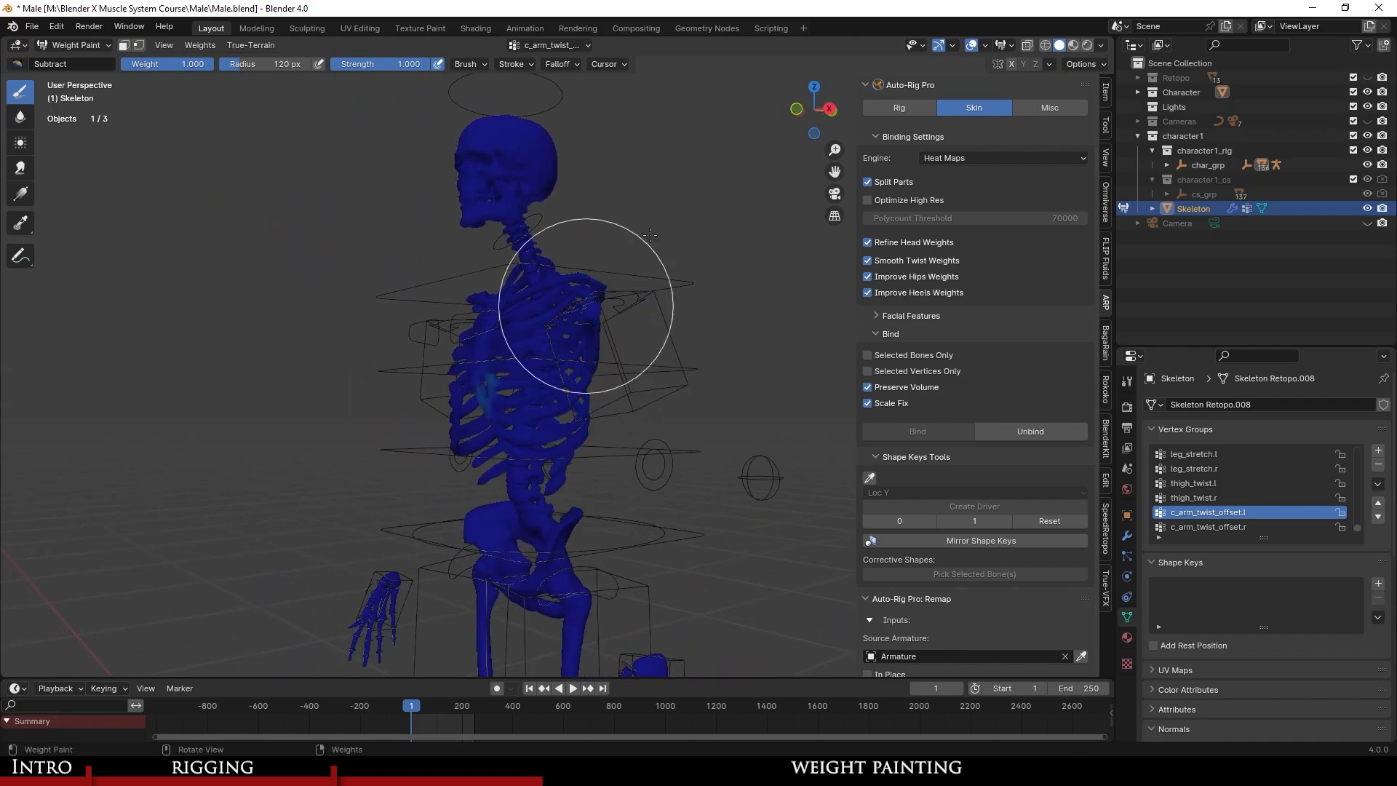
middle_click_drag(590, 497, 665, 364)
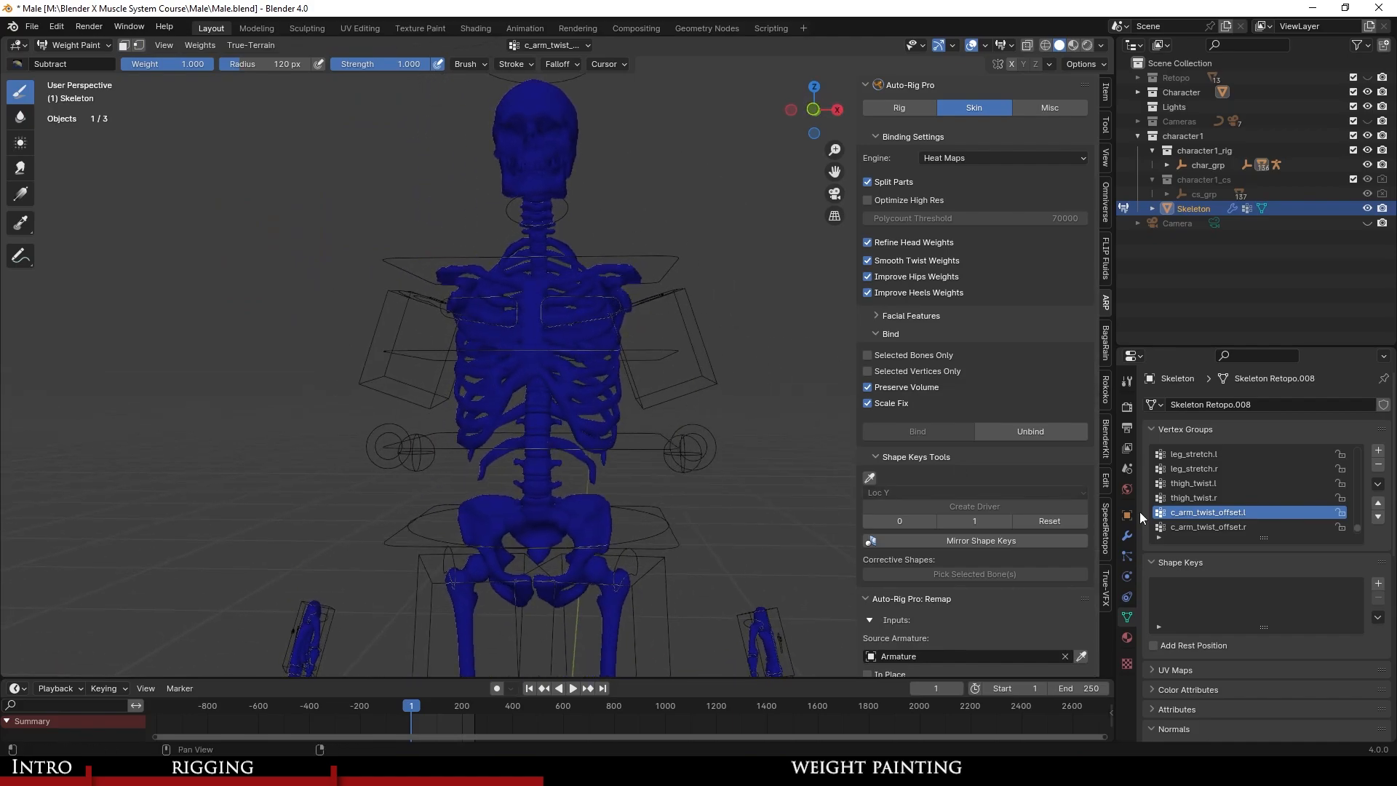
Subtract all c_arm_twist_offset.r weight from the rib cage and shoulder area on the right side.
left_click(1209, 527)
left_click_drag(655, 327, 515, 312)
middle_click_drag(514, 313, 615, 300)
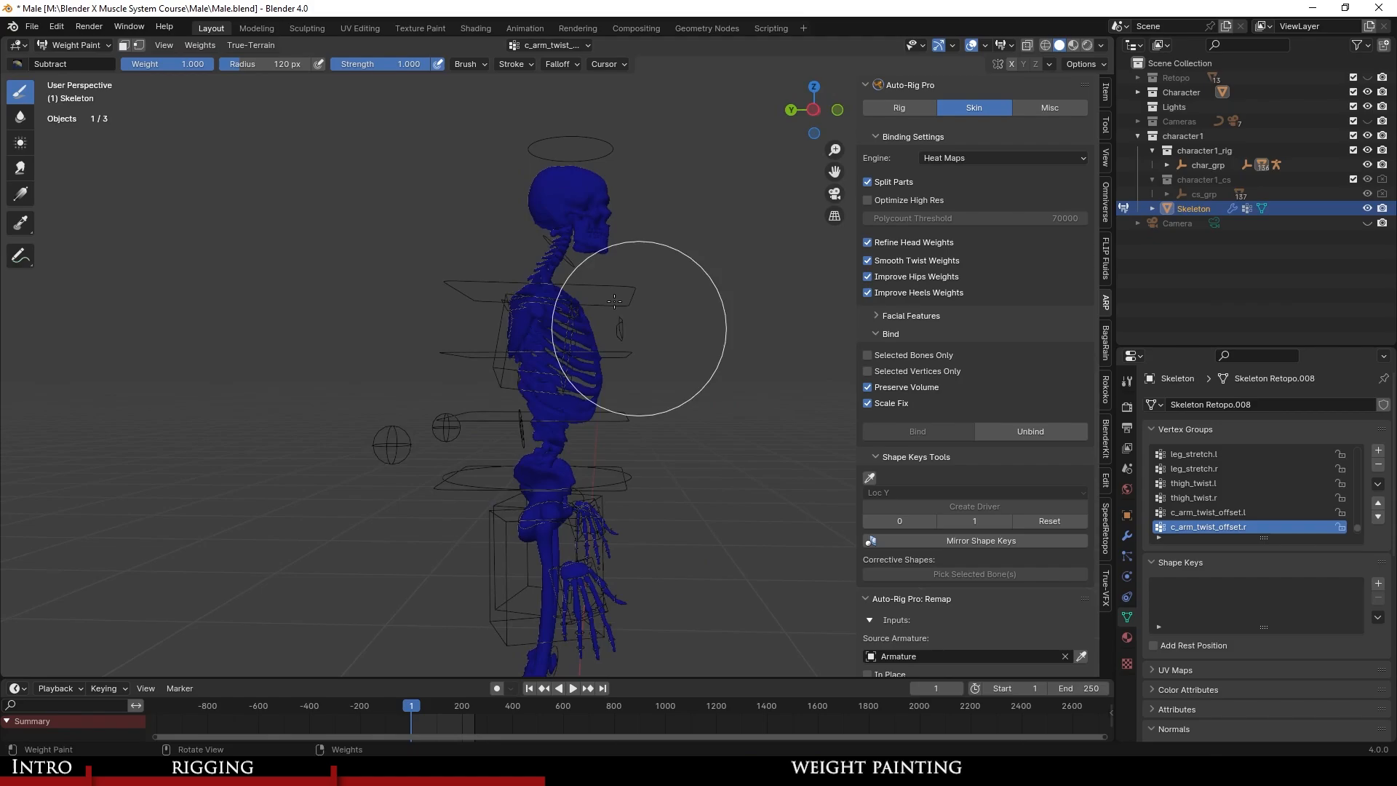
middle_click_drag(528, 478, 578, 422)
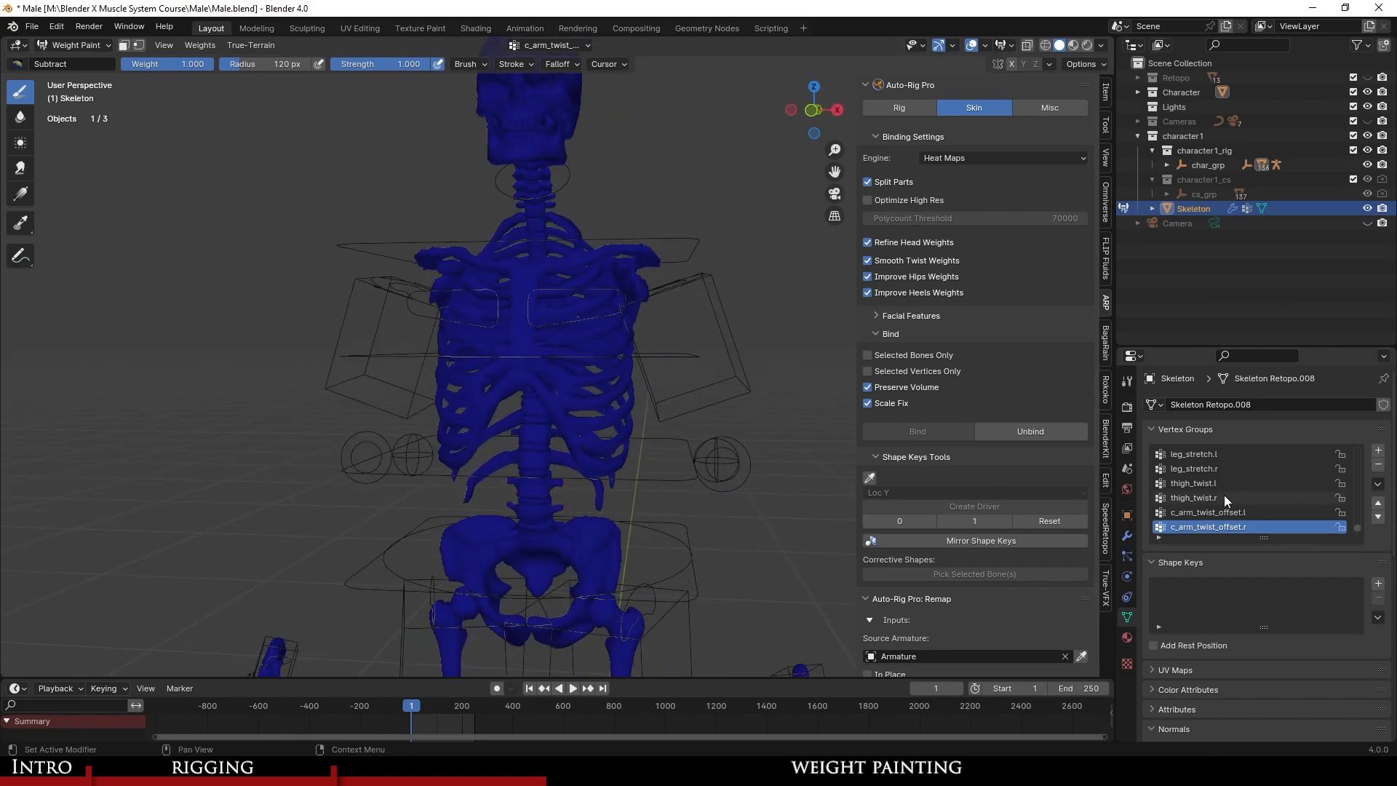
Reveal the hidden arm bones and recheck the c_arm_twist_offset.r weights on the right upper arm.
scroll(1224, 495, "down", 1, "ctrl")
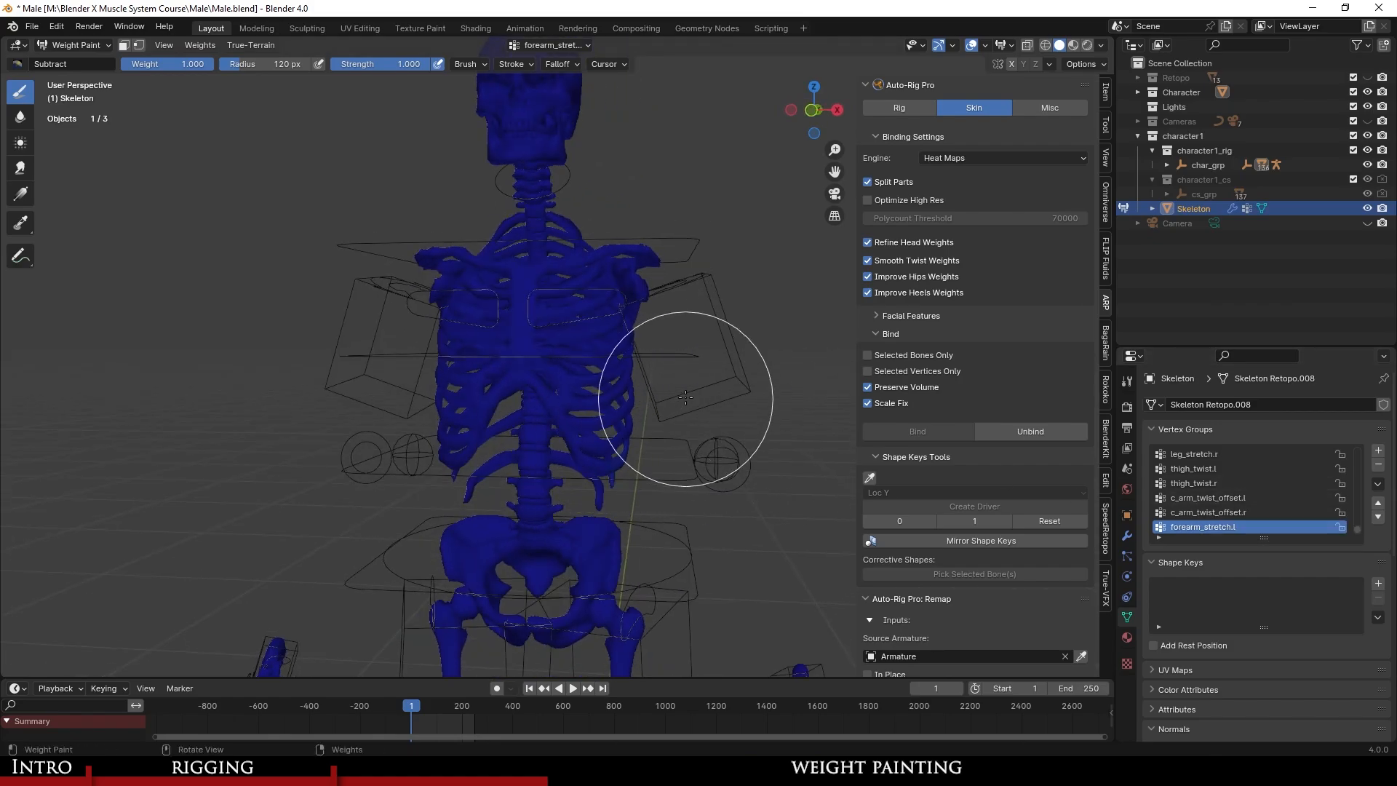
key("alt+h")
scroll(1249, 505, "down", 1, "ctrl")
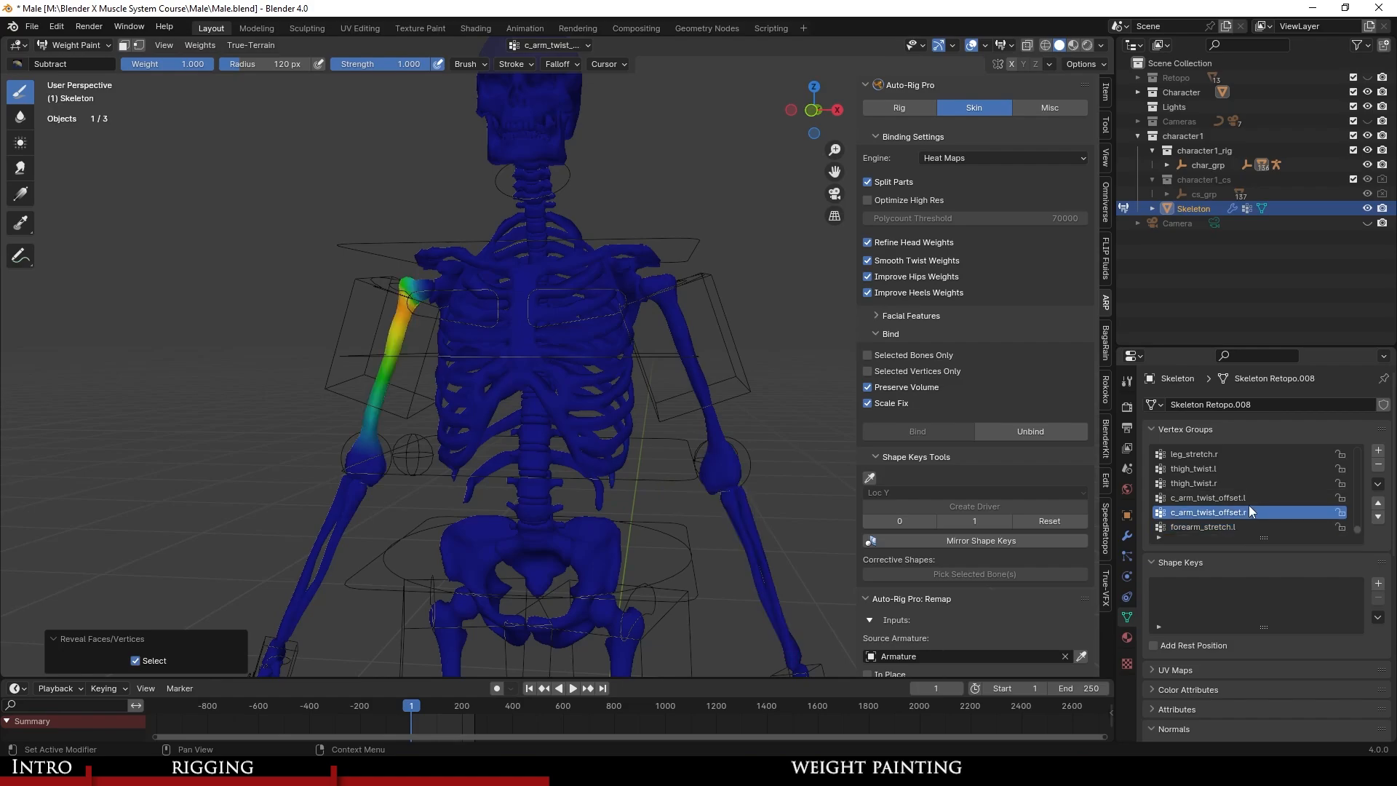
scroll(1249, 505, "up", 1, "ctrl")
scroll(1249, 506, "down", 1, "ctrl")
Check the forearm_stretch.r and forearm_stretch.l weights around both elbows, and display the root.x vertex group.
middle_click_drag(626, 437, 428, 475)
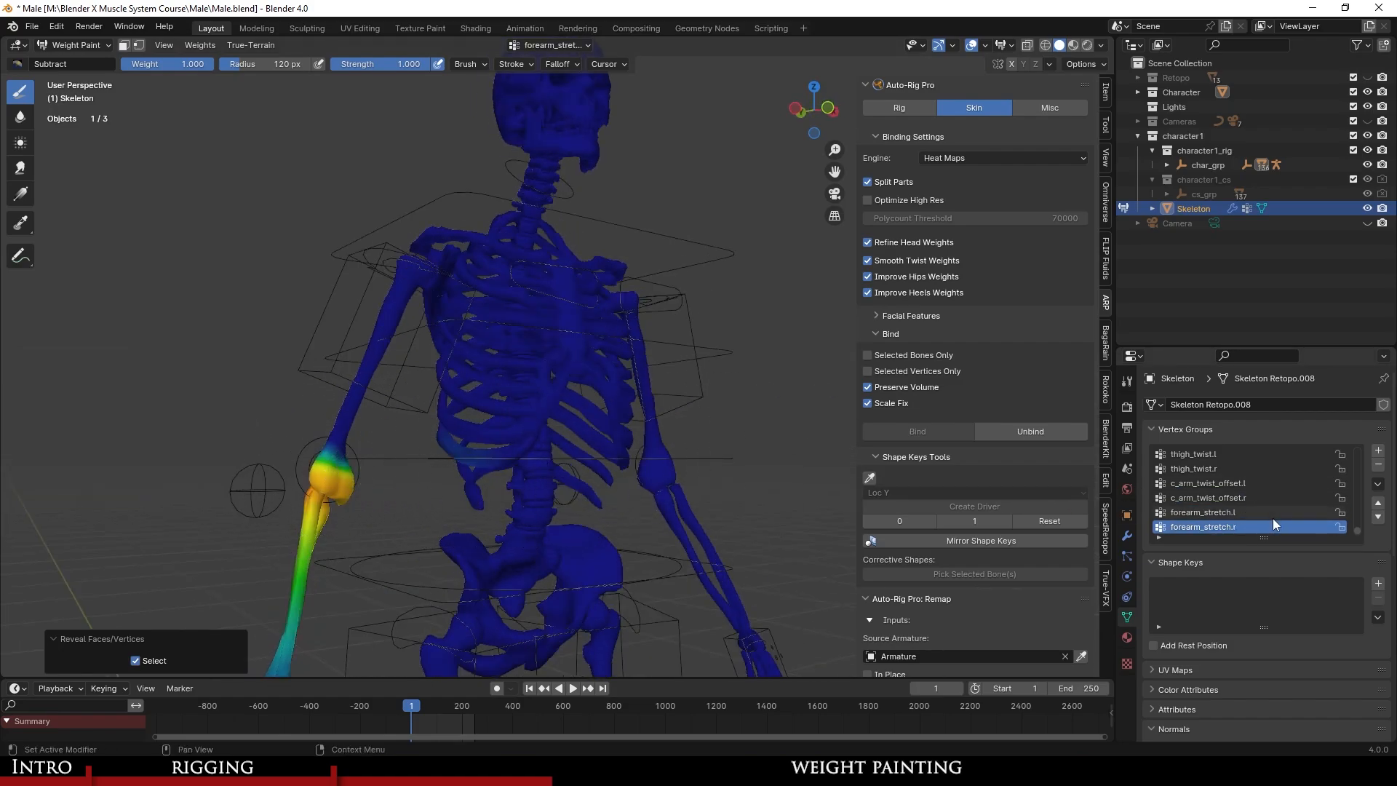
scroll(1267, 519, "up", 1, "ctrl")
middle_click_drag(699, 429, 605, 438)
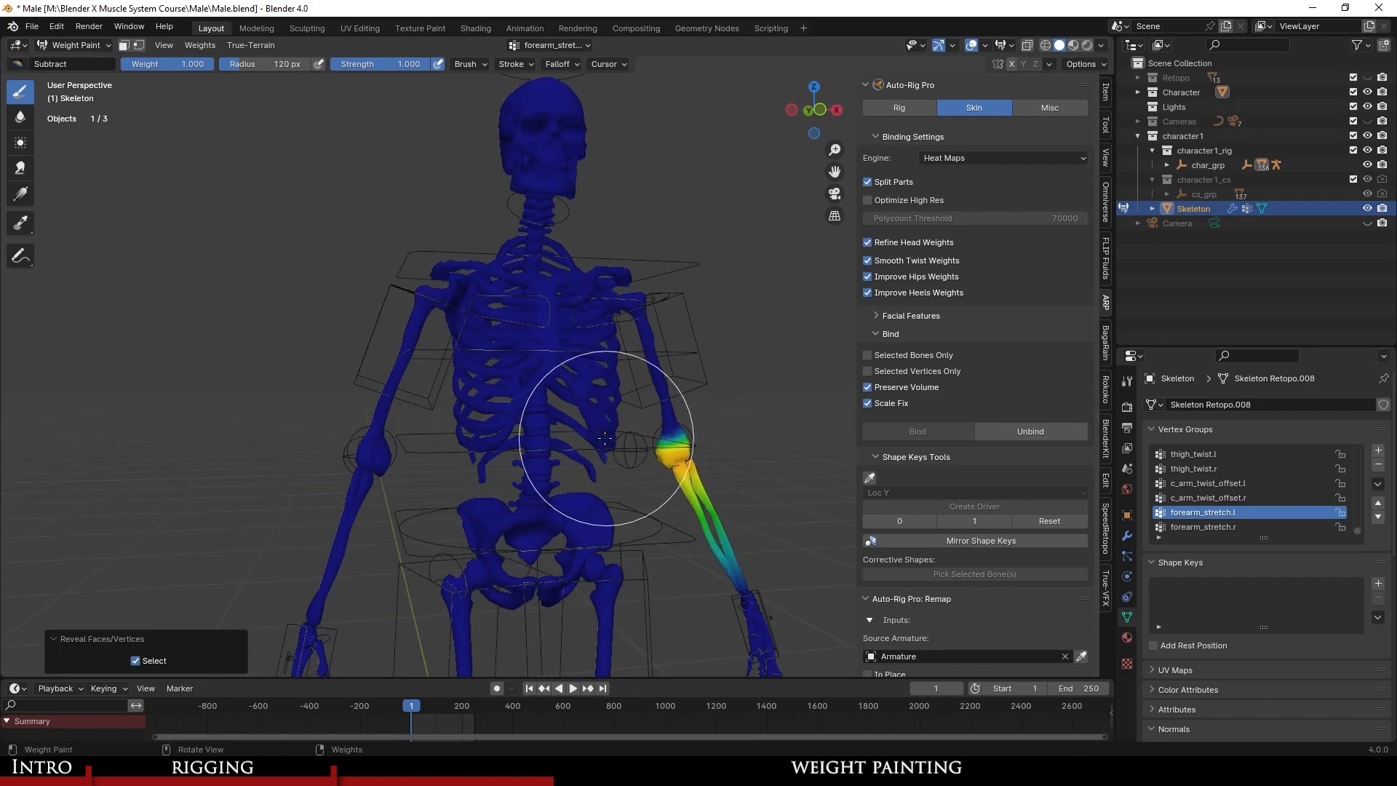
left_click(1262, 456)
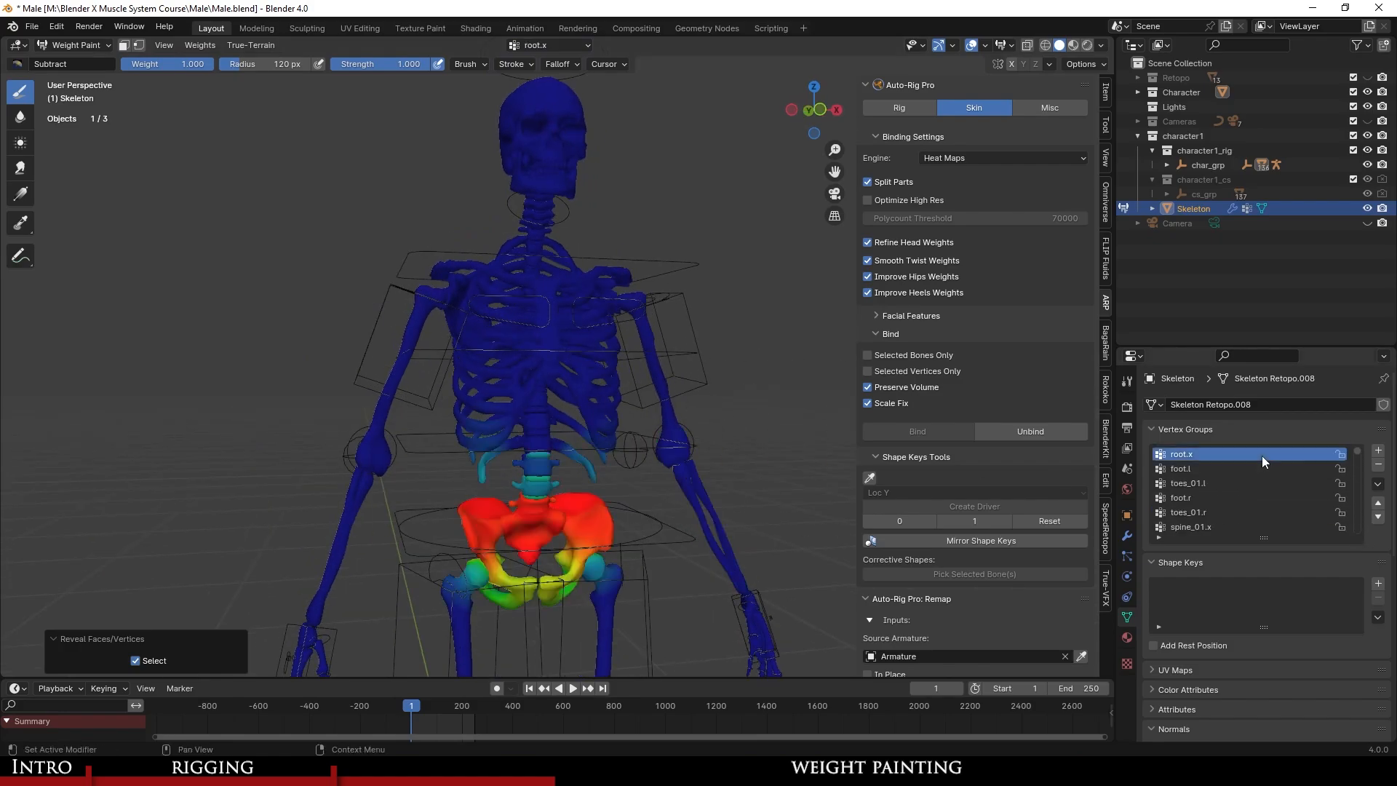
Select the rig, enter Pose Mode and rotate the c_root.x control by about -32.8° to test the pelvis deformation.
middle_click_drag(618, 401, 669, 399)
middle_click_drag(669, 399, 583, 331, "shift")
scroll(583, 331, "up", 3)
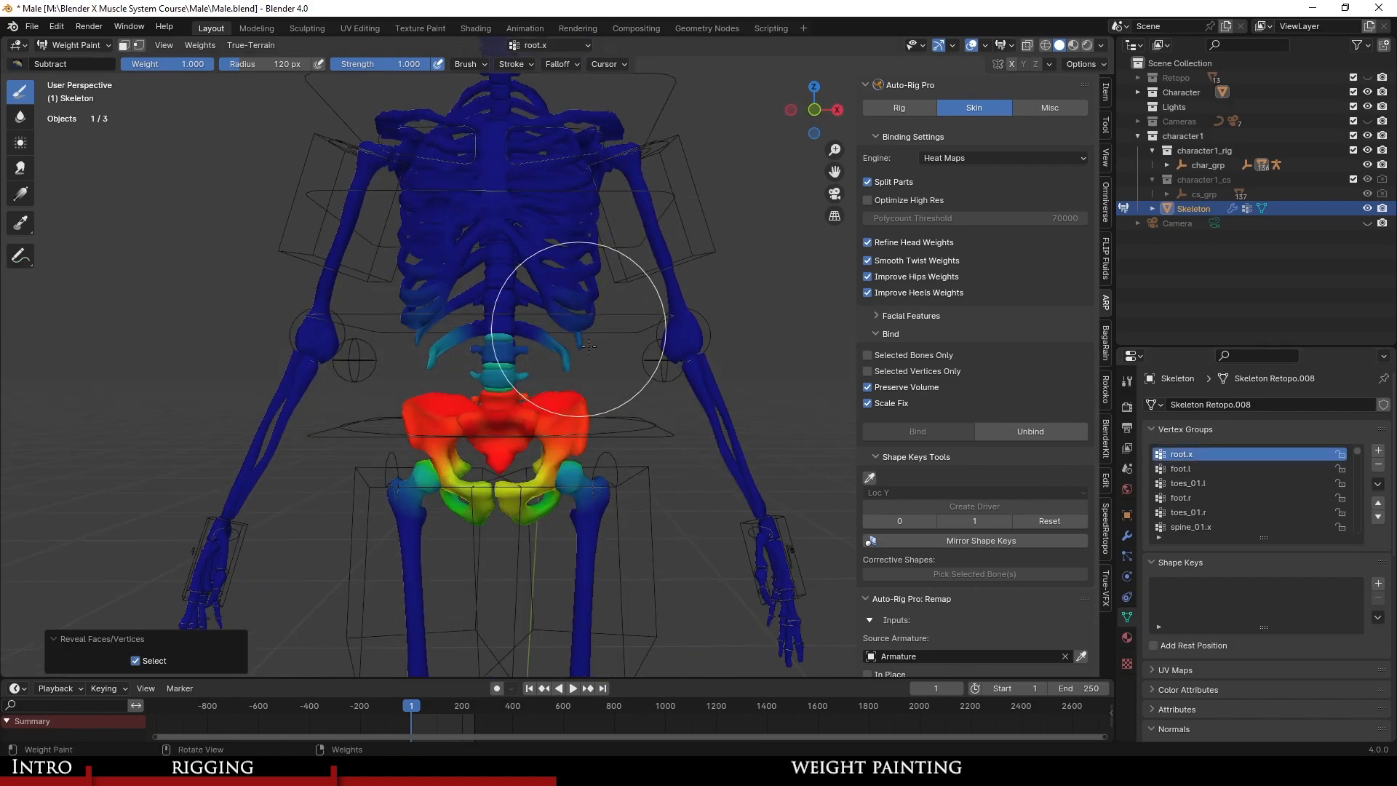
left_click(82, 47)
left_click(73, 60)
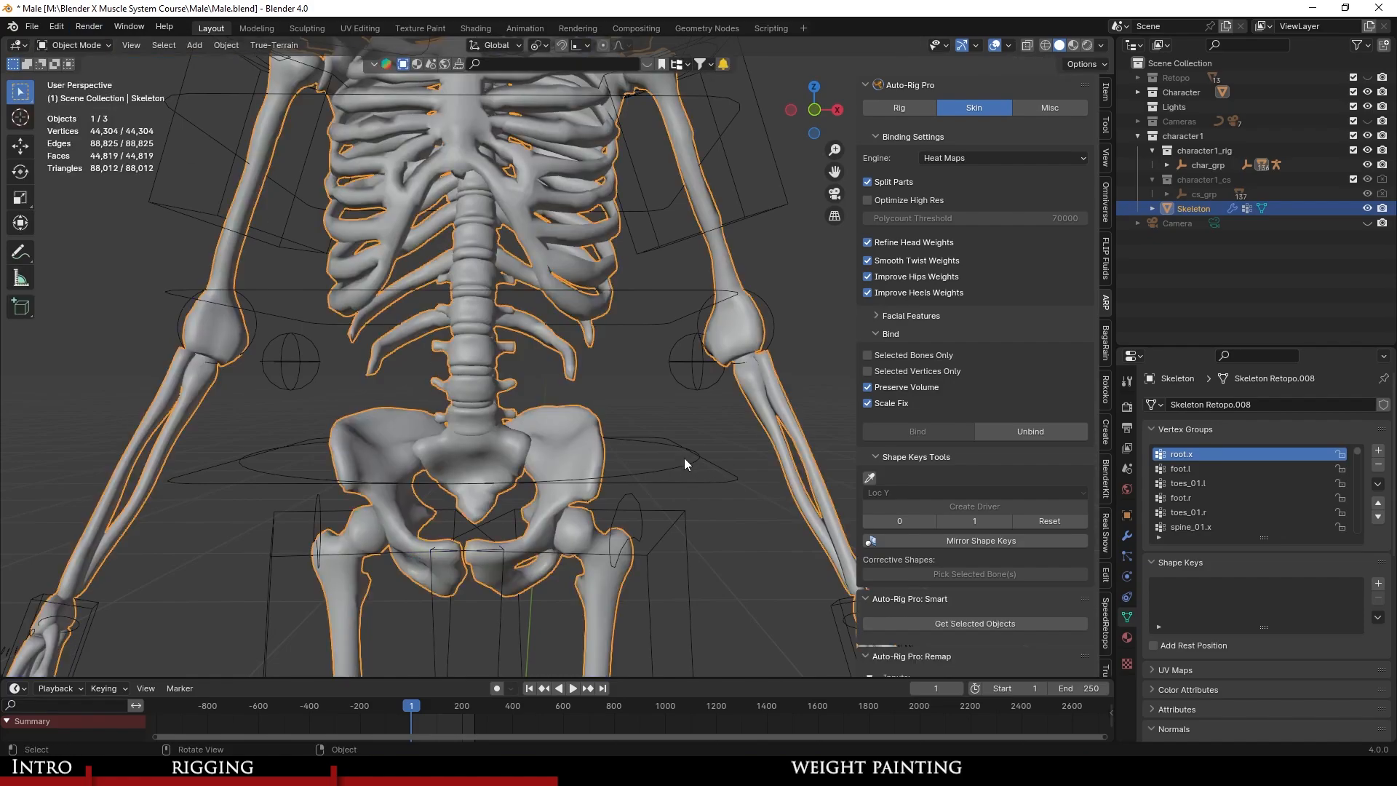
left_click(684, 460)
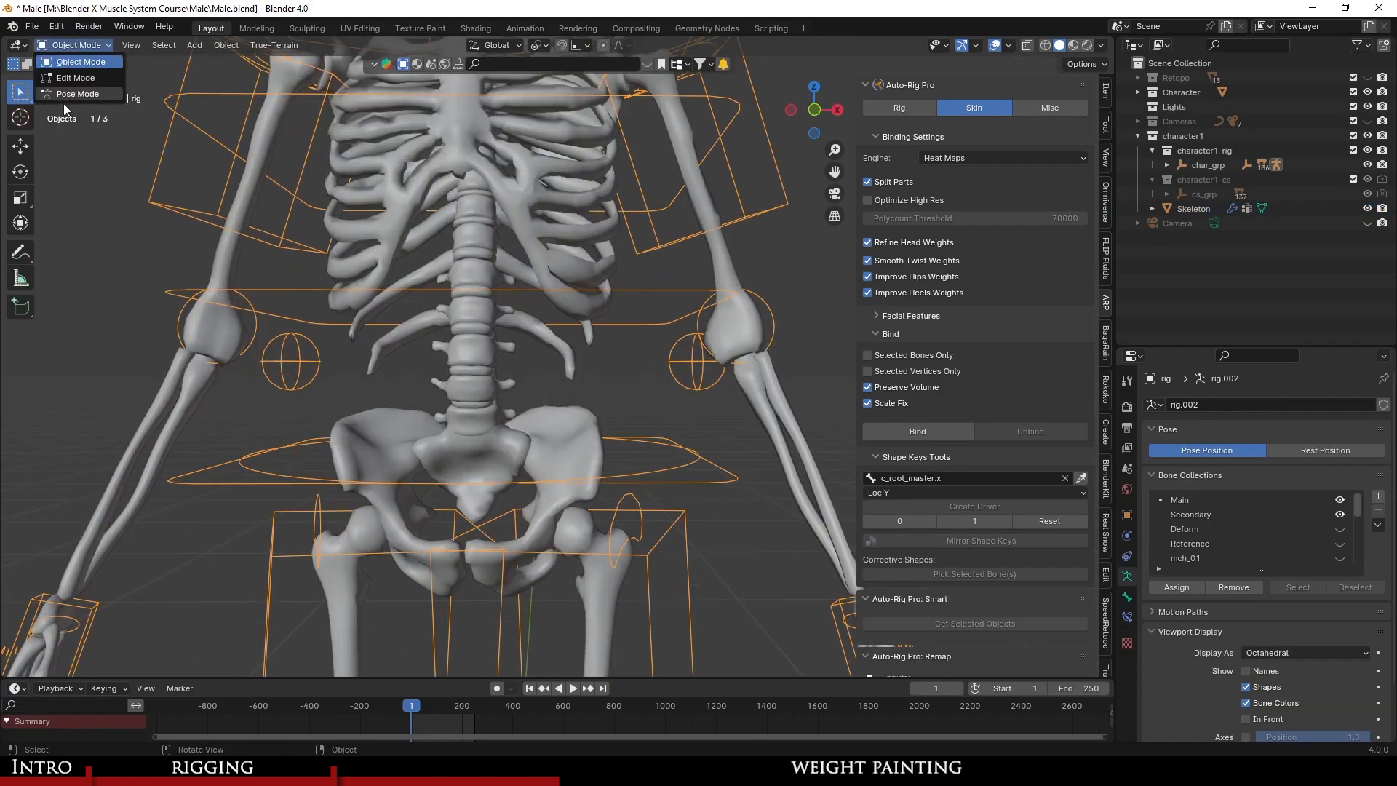
key("r")
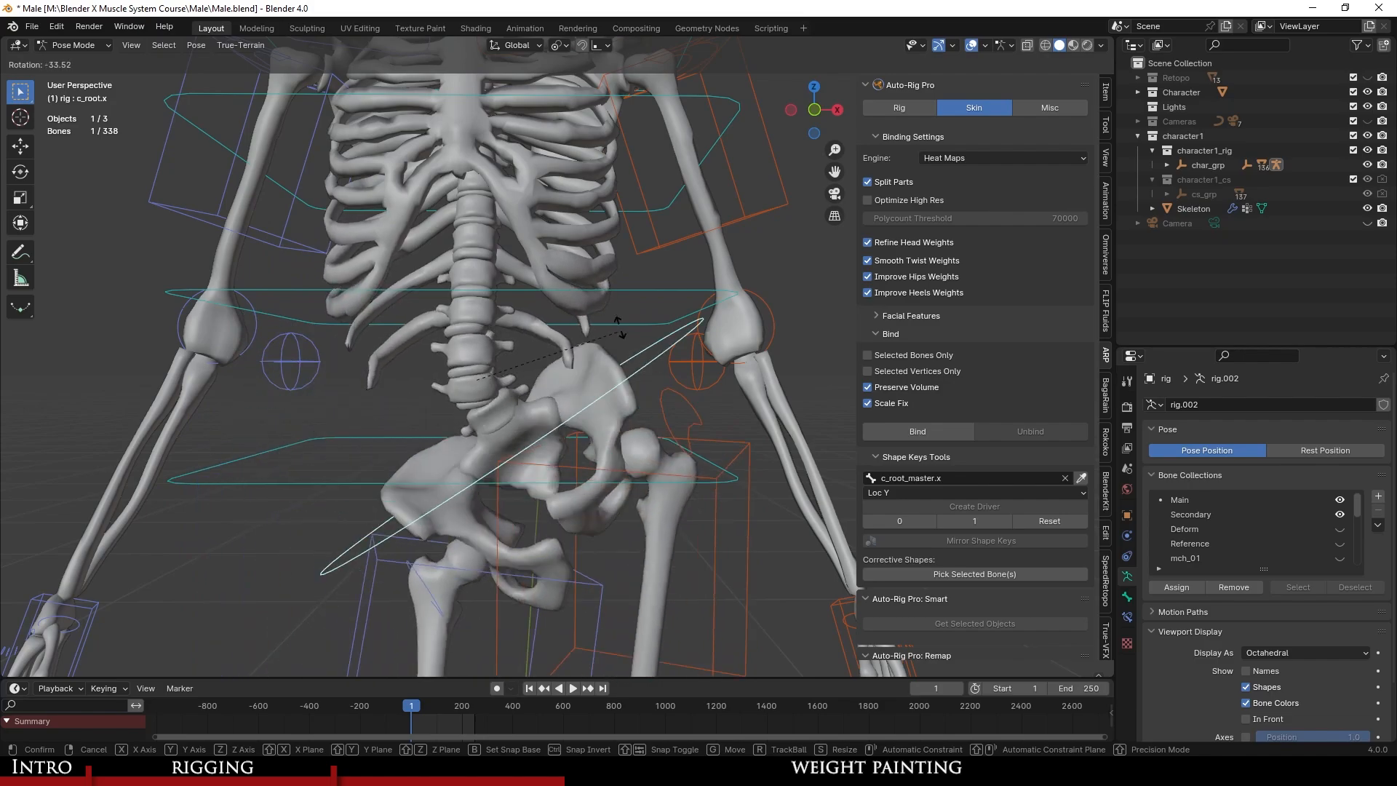
left_click(586, 354)
scroll(526, 373, "down", 5)
scroll(527, 374, "up", 2)
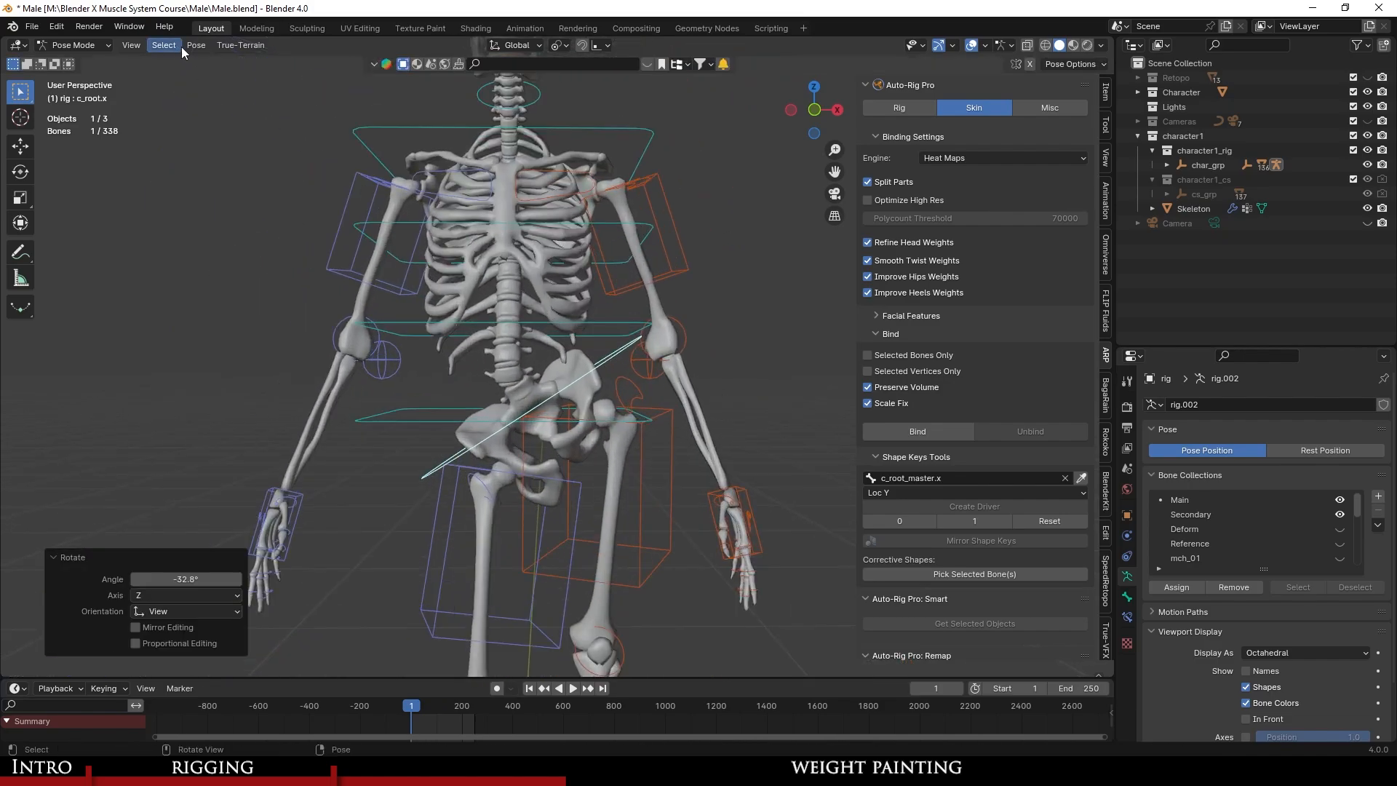
Clear the test rotation from the c_root.x control to bring the rig back to its rest pose.
left_click(195, 45)
mouse_move(291, 76)
left_click(402, 78)
left_click(646, 346)
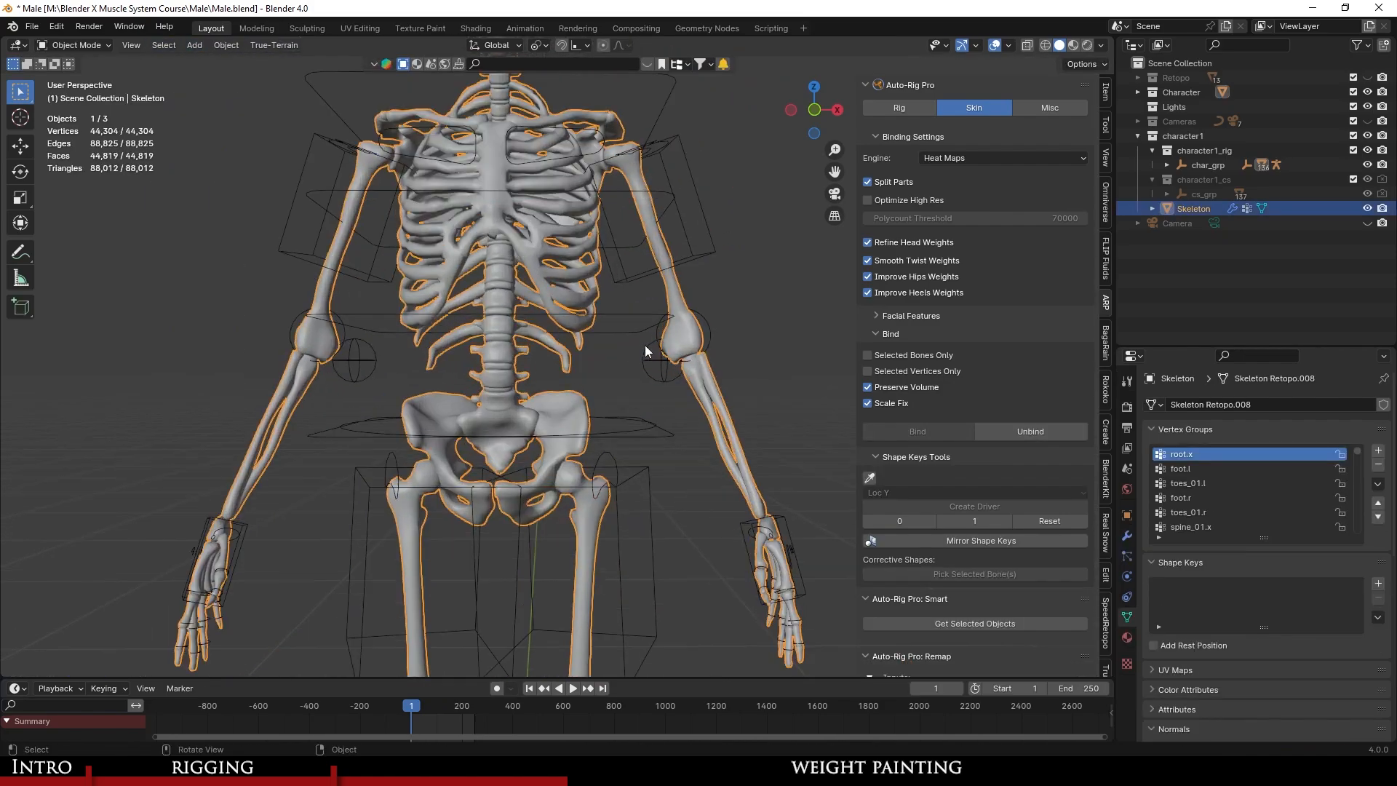
Rotate the c_spine_01.x control in Pose Mode to bend the lower spine sideways.
scroll(649, 345, "up", 2)
left_click(673, 332)
key("r")
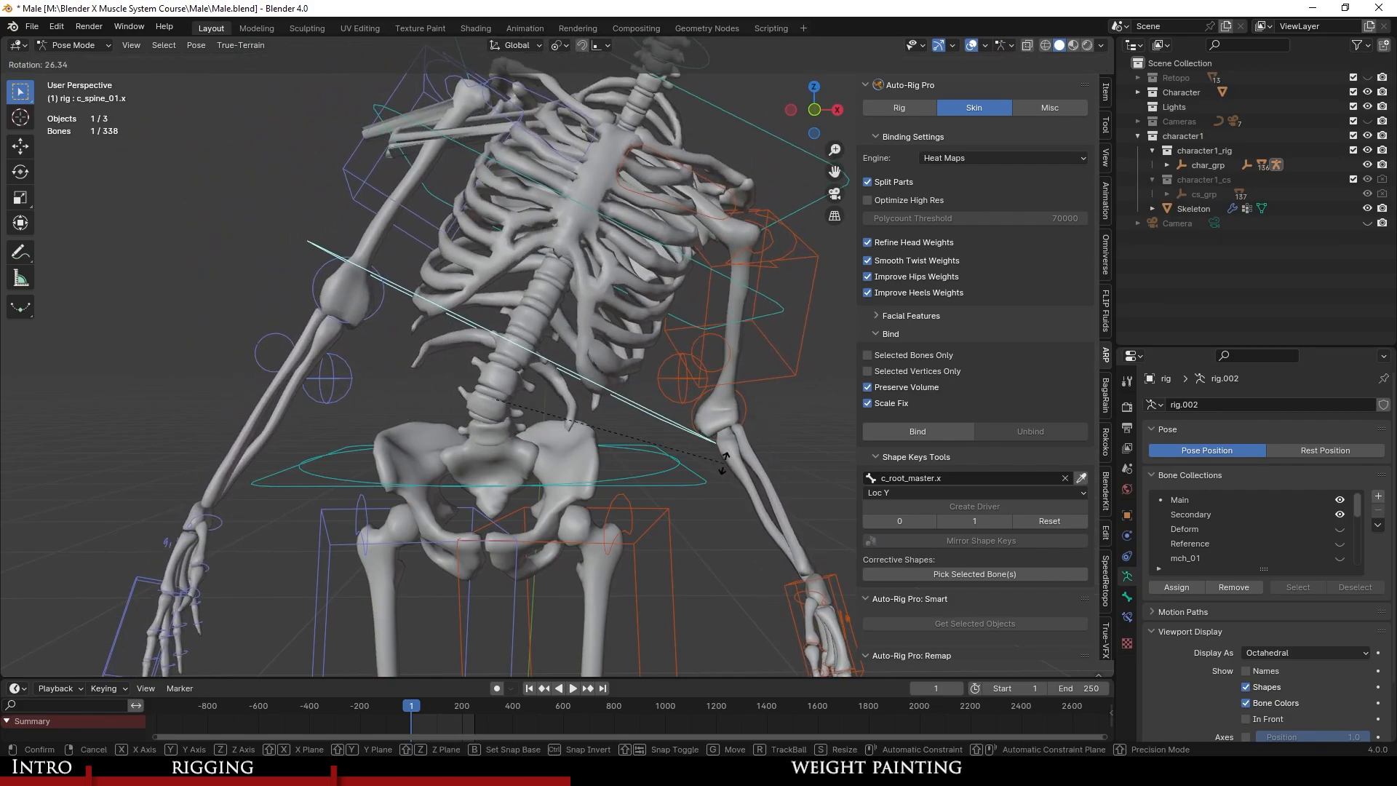
left_click(648, 446)
scroll(647, 447, "up", 1)
Rotate c_spine_02.x to bend the rib cage, and tilt the upper spine control c_spine_03.x by about -11°.
left_click(664, 364)
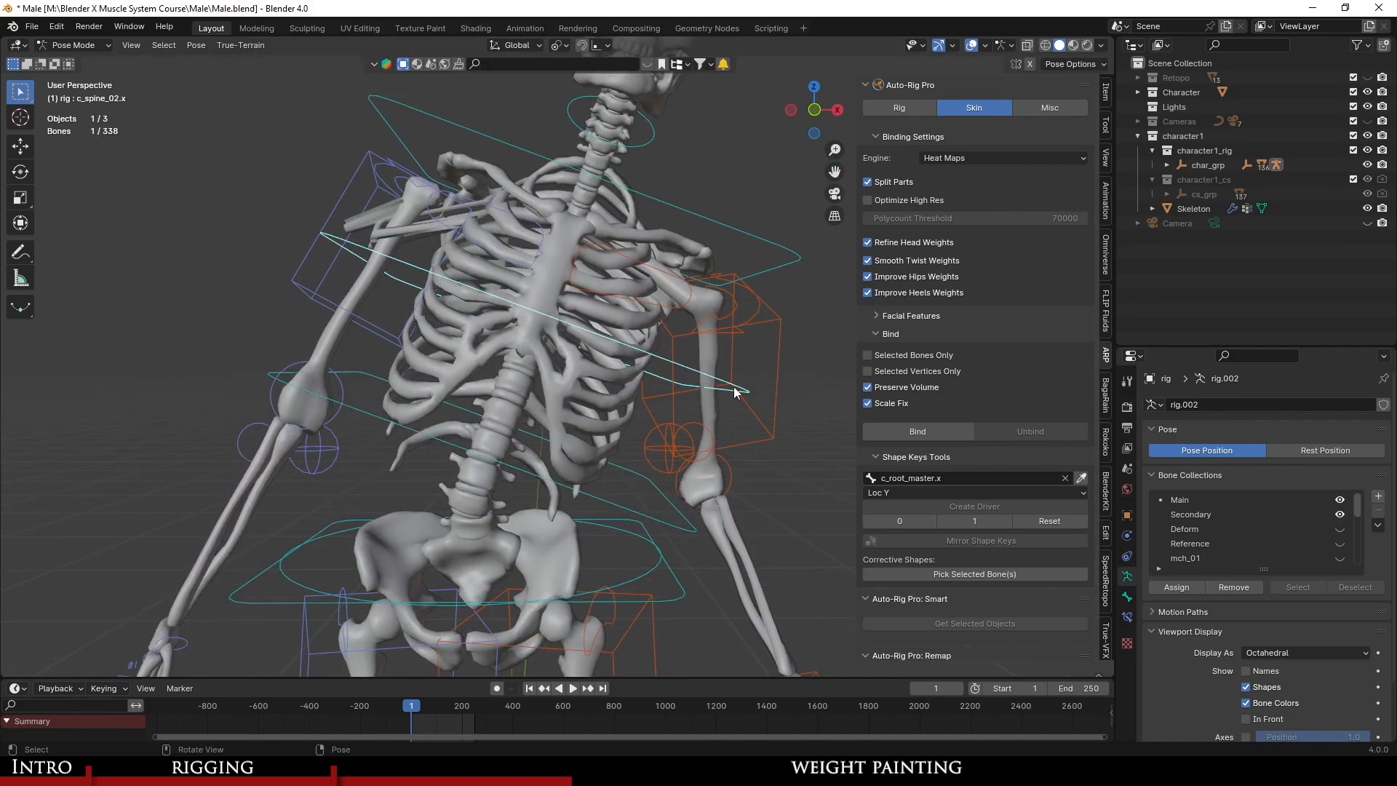
key("r")
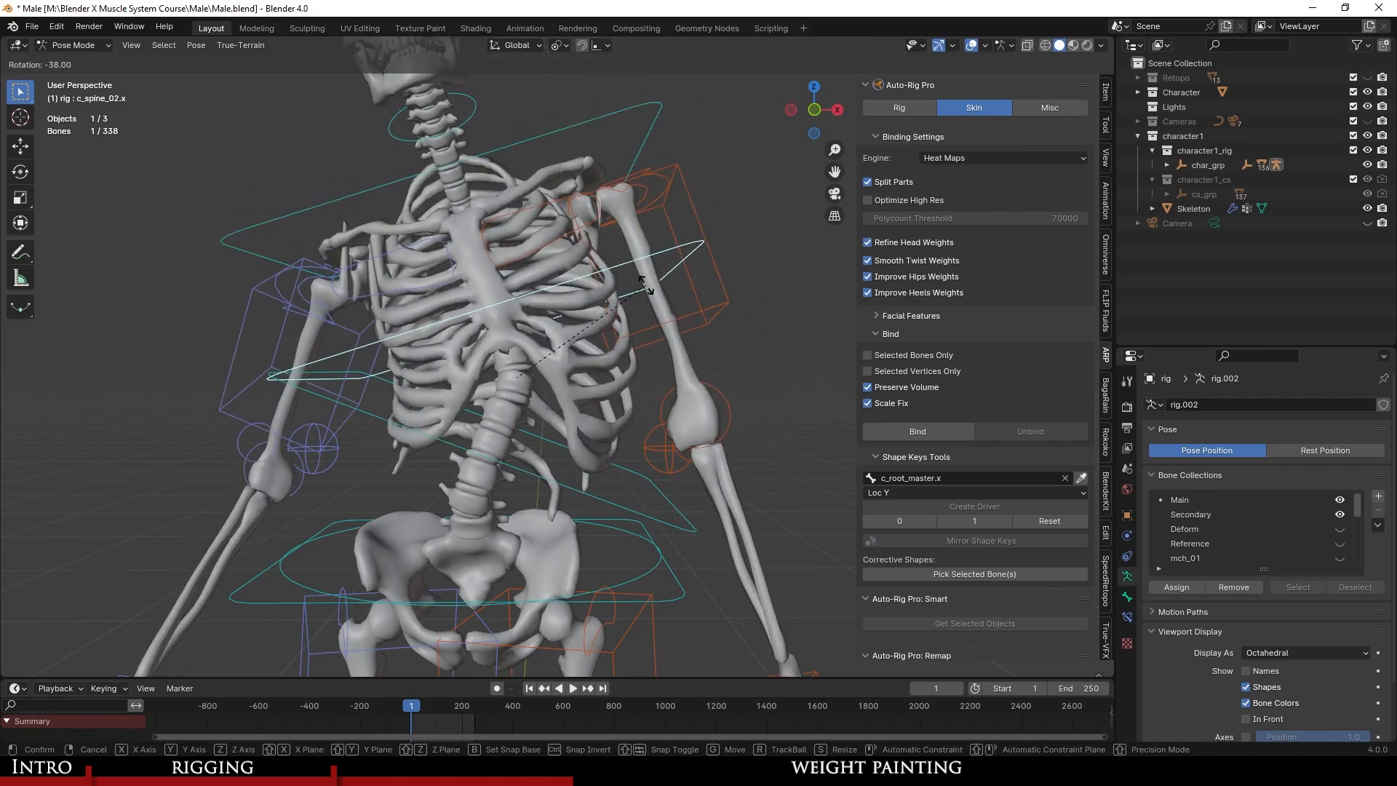
left_click(678, 304)
scroll(623, 263, "down", 1)
left_click(674, 285)
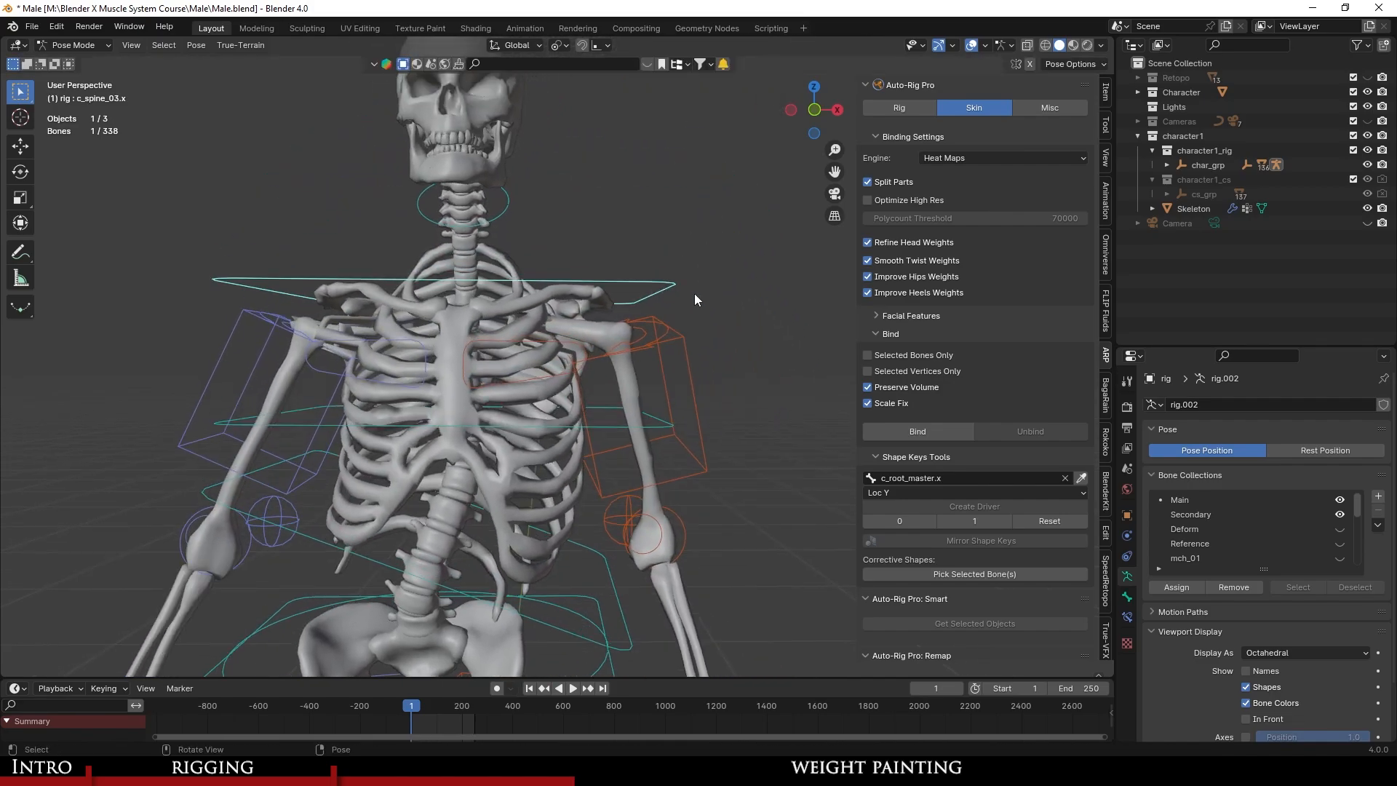
key("r")
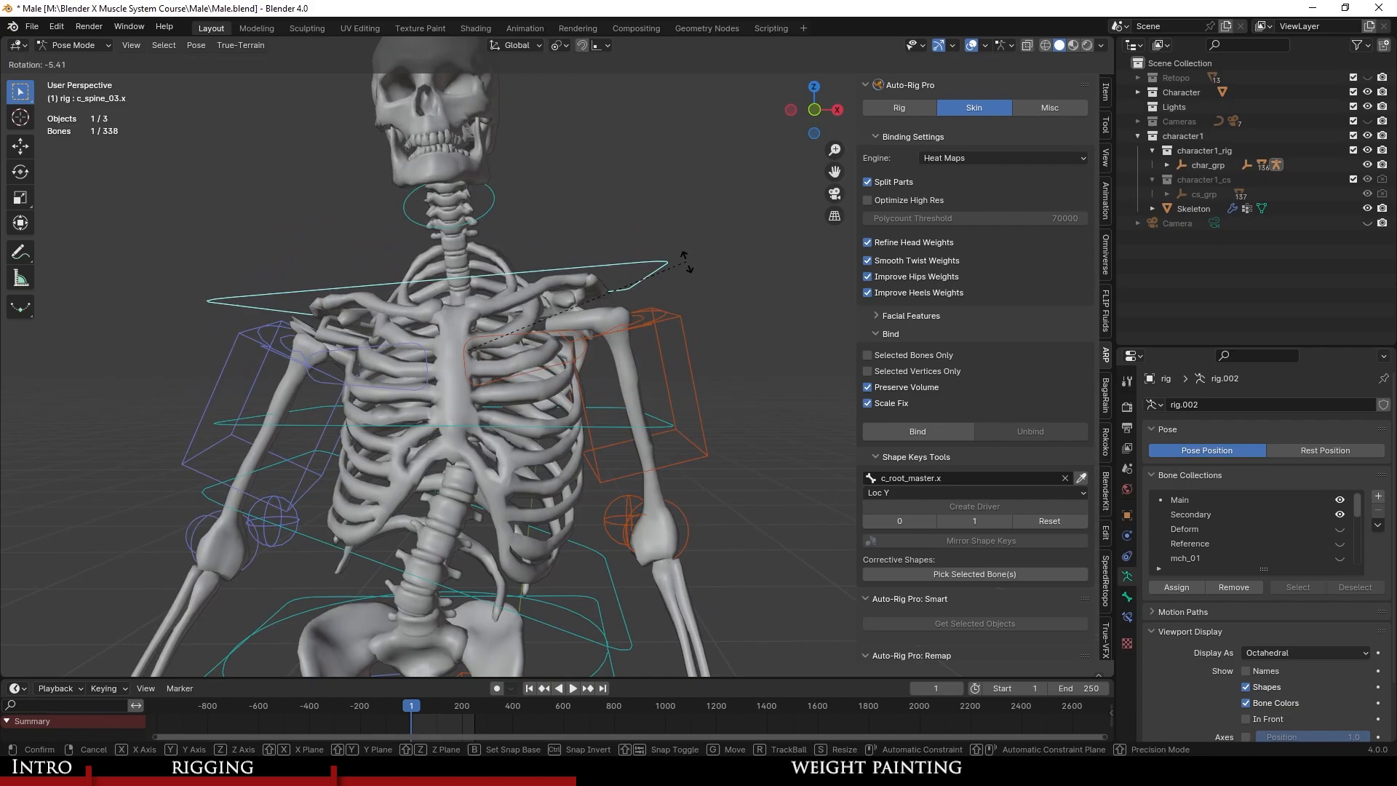
left_click(684, 248)
scroll(664, 377, "up", 3)
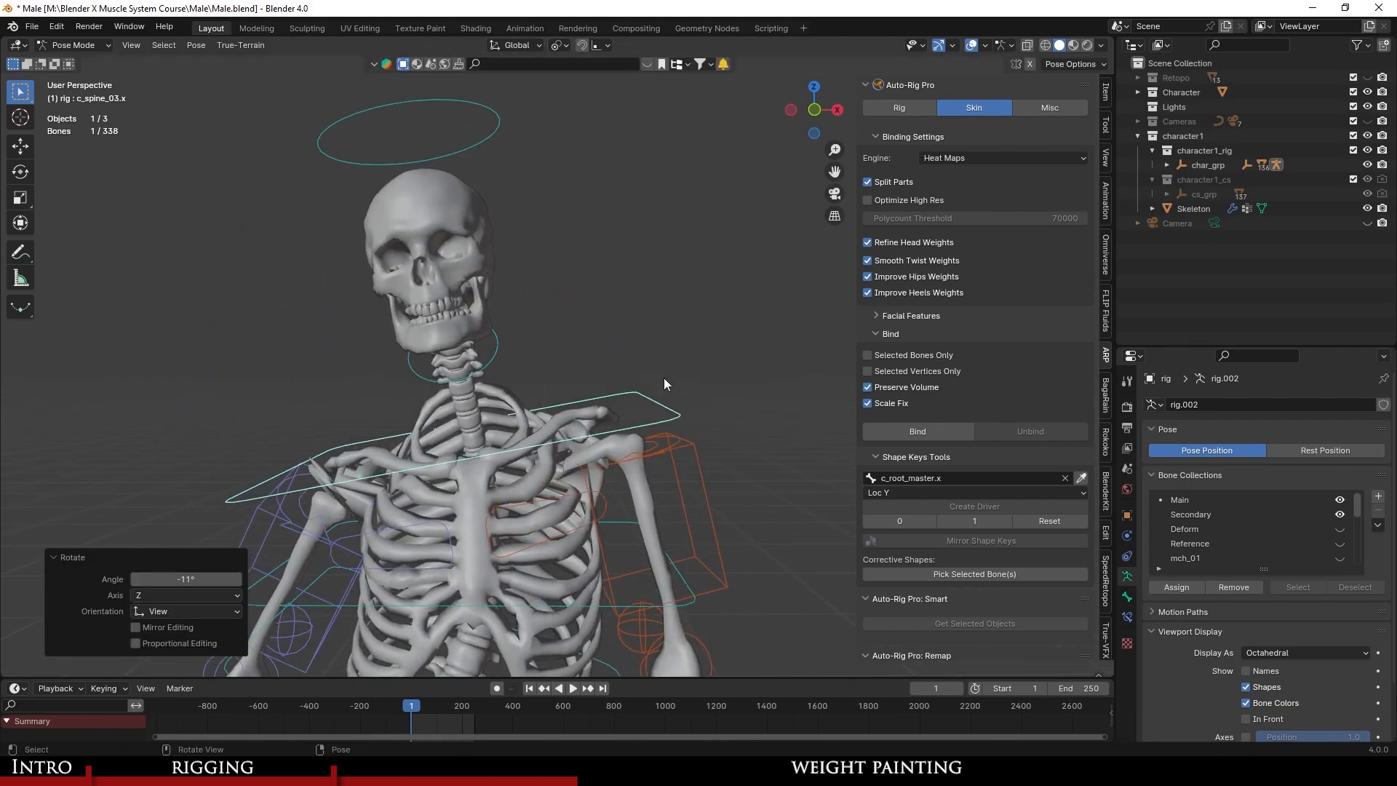
Rotate the c_neck.x control sideways to test how the neck vertebrae and skull follow.
left_click(480, 331)
key("r")
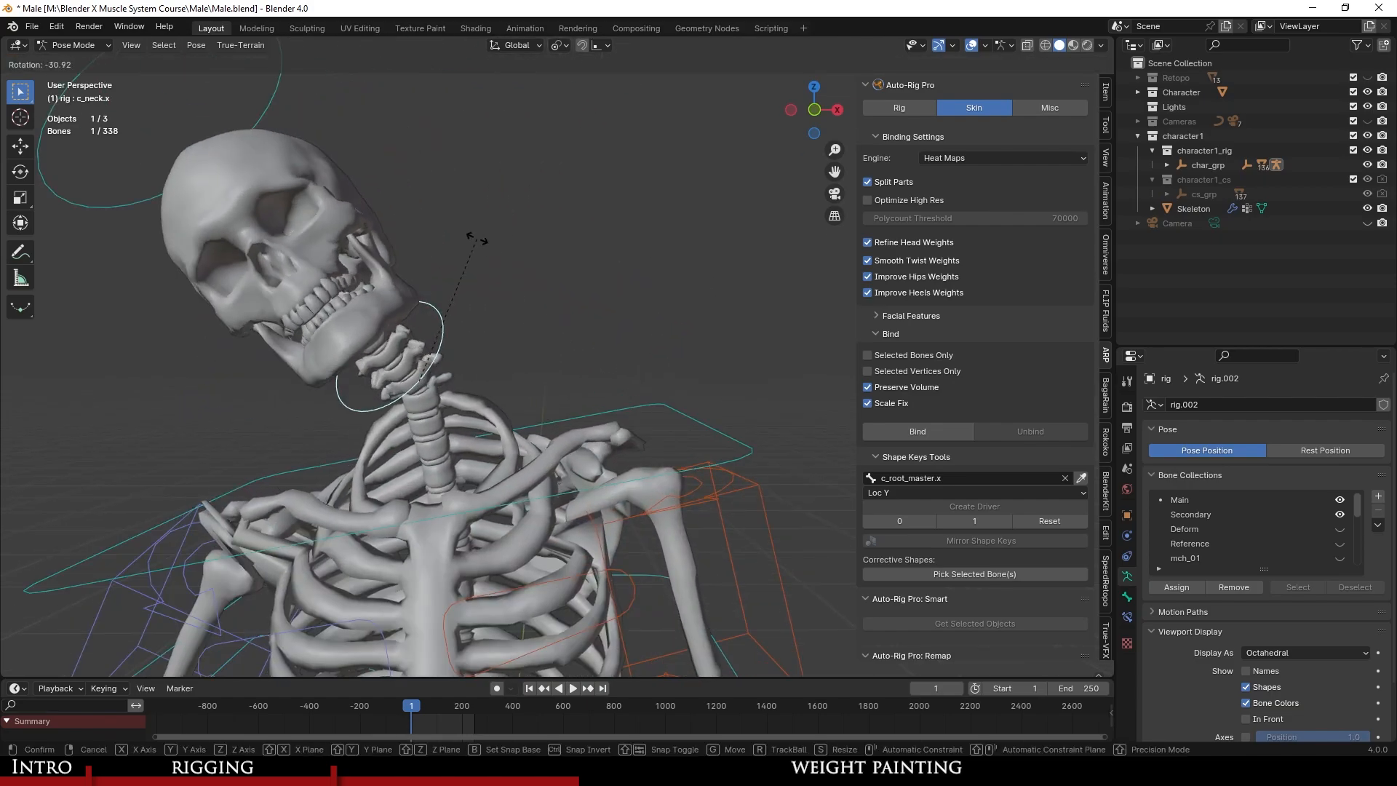
scroll(560, 313, "down", 2)
left_click(597, 313)
scroll(570, 362, "down", 2)
scroll(575, 291, "up", 2)
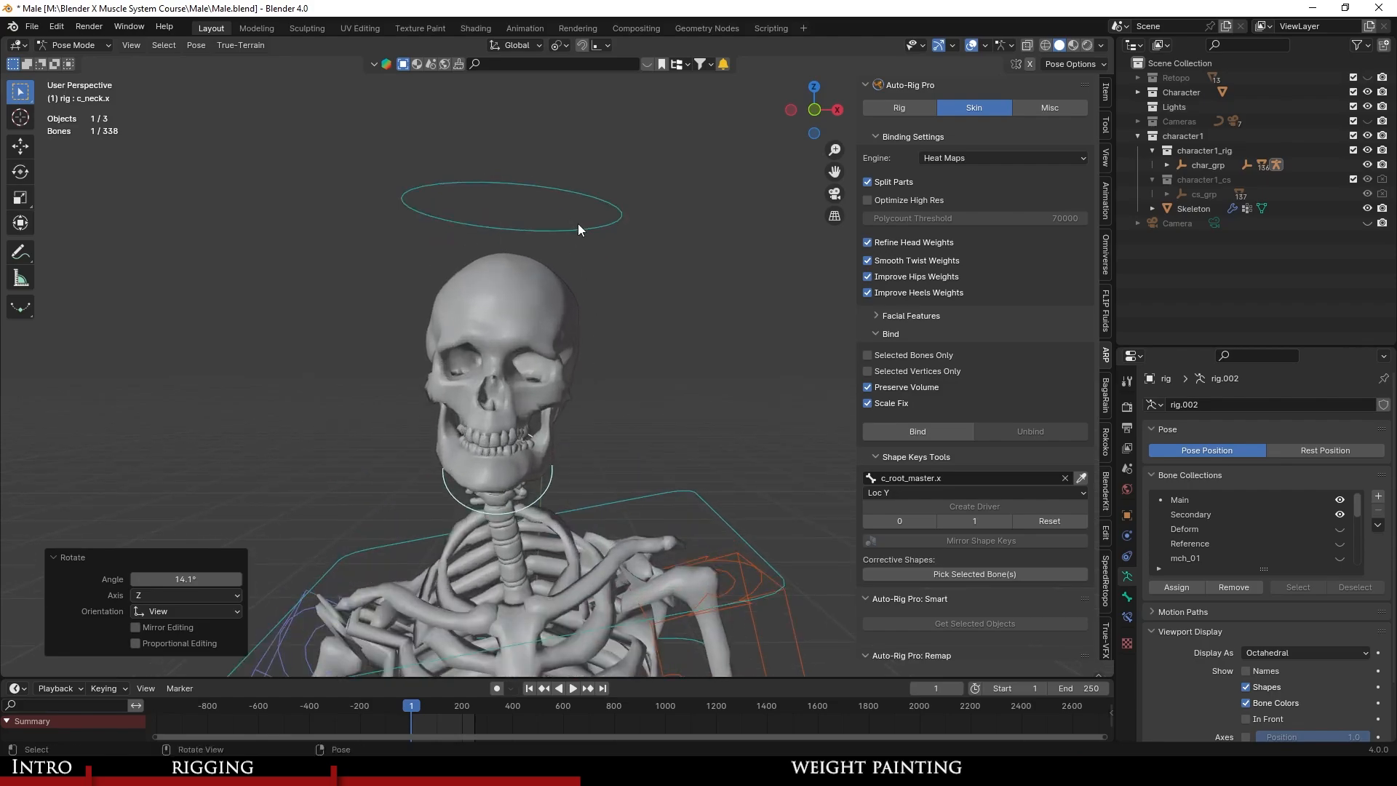
Tilt the c_head.x control by about -21.6° and turn it by about -55.8° around the global Z axis.
left_click(611, 215)
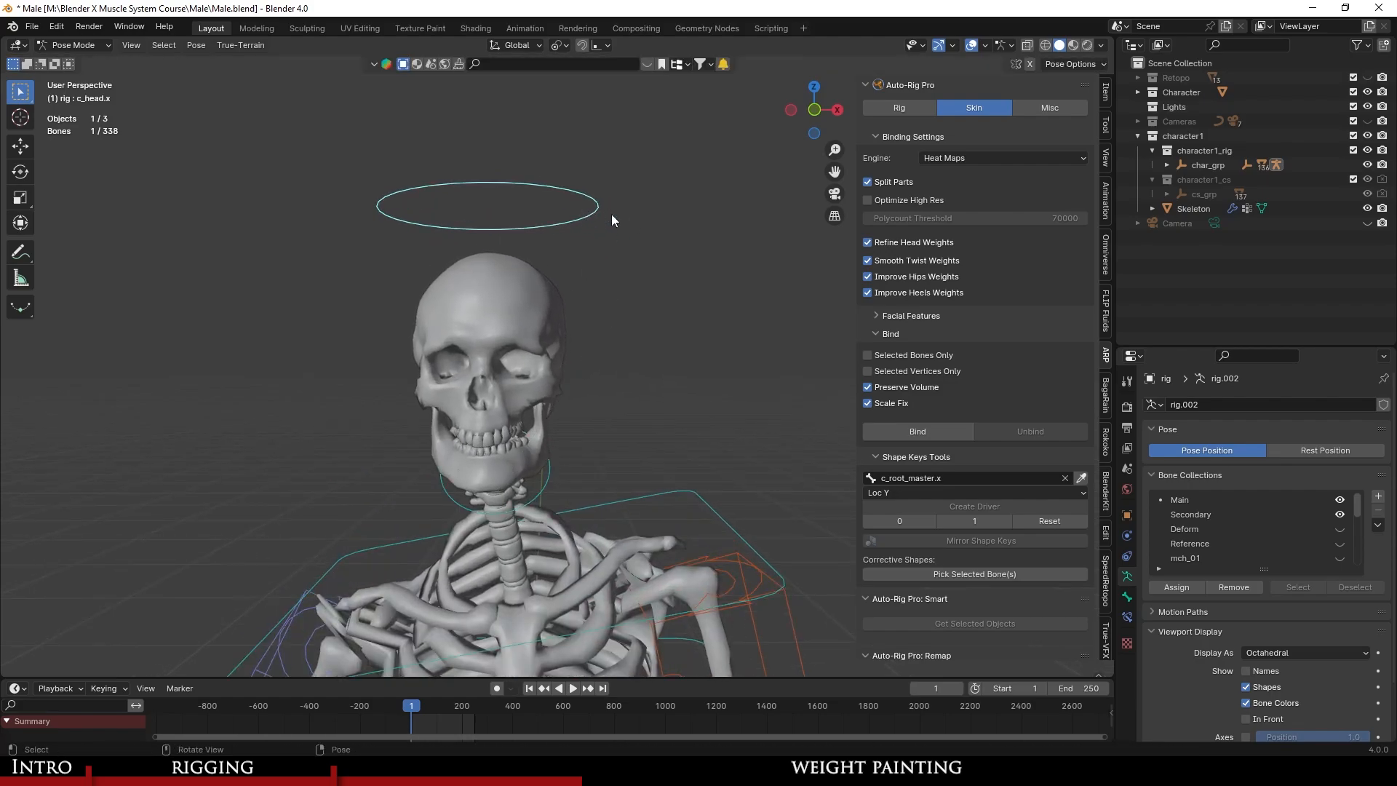
key("r")
left_click(521, 178)
key("r")
key("z")
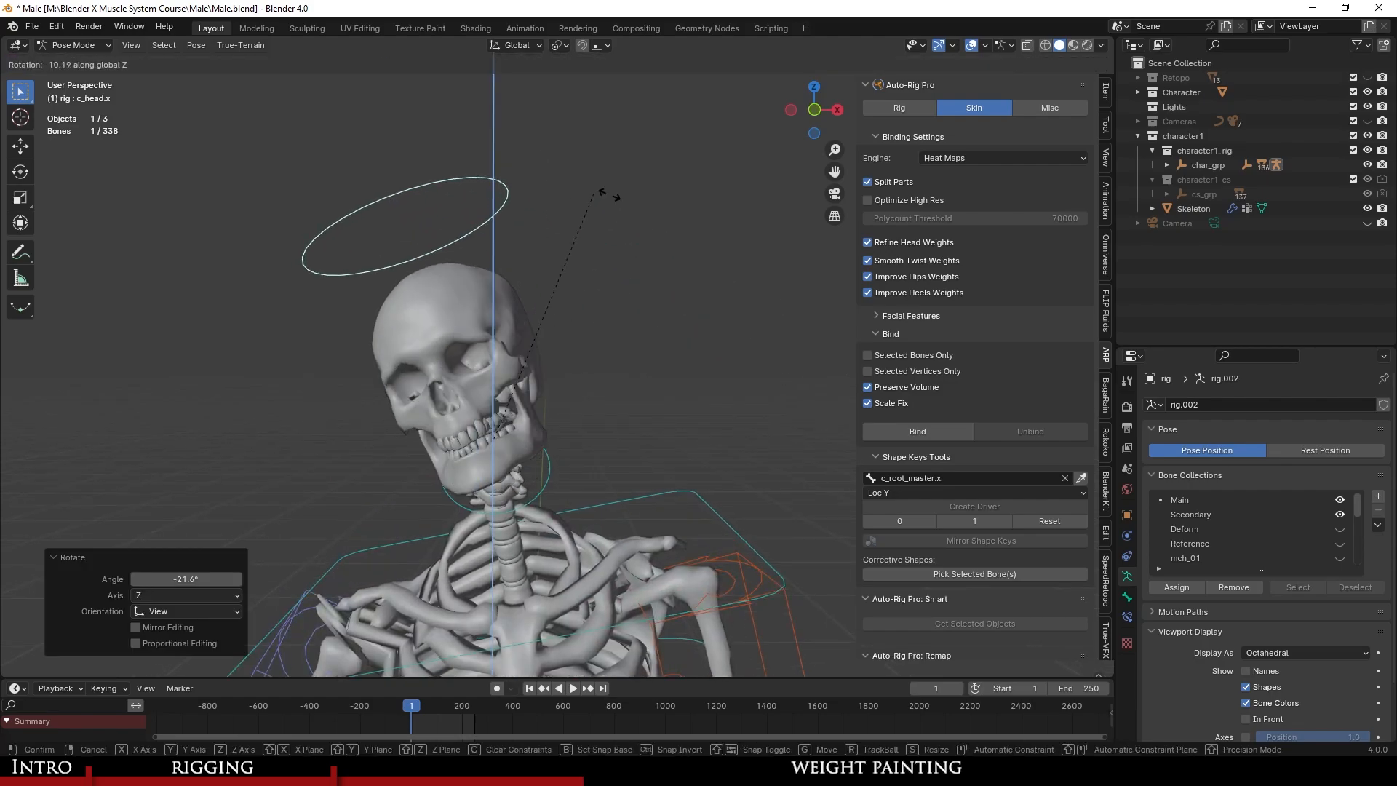
left_click(689, 368)
Move the c_hand_ik.l control forward, up and out to the side to raise the left arm.
scroll(655, 393, "down", 7)
middle_click_drag(641, 575, 608, 412, "shift")
scroll(609, 411, "up", 3)
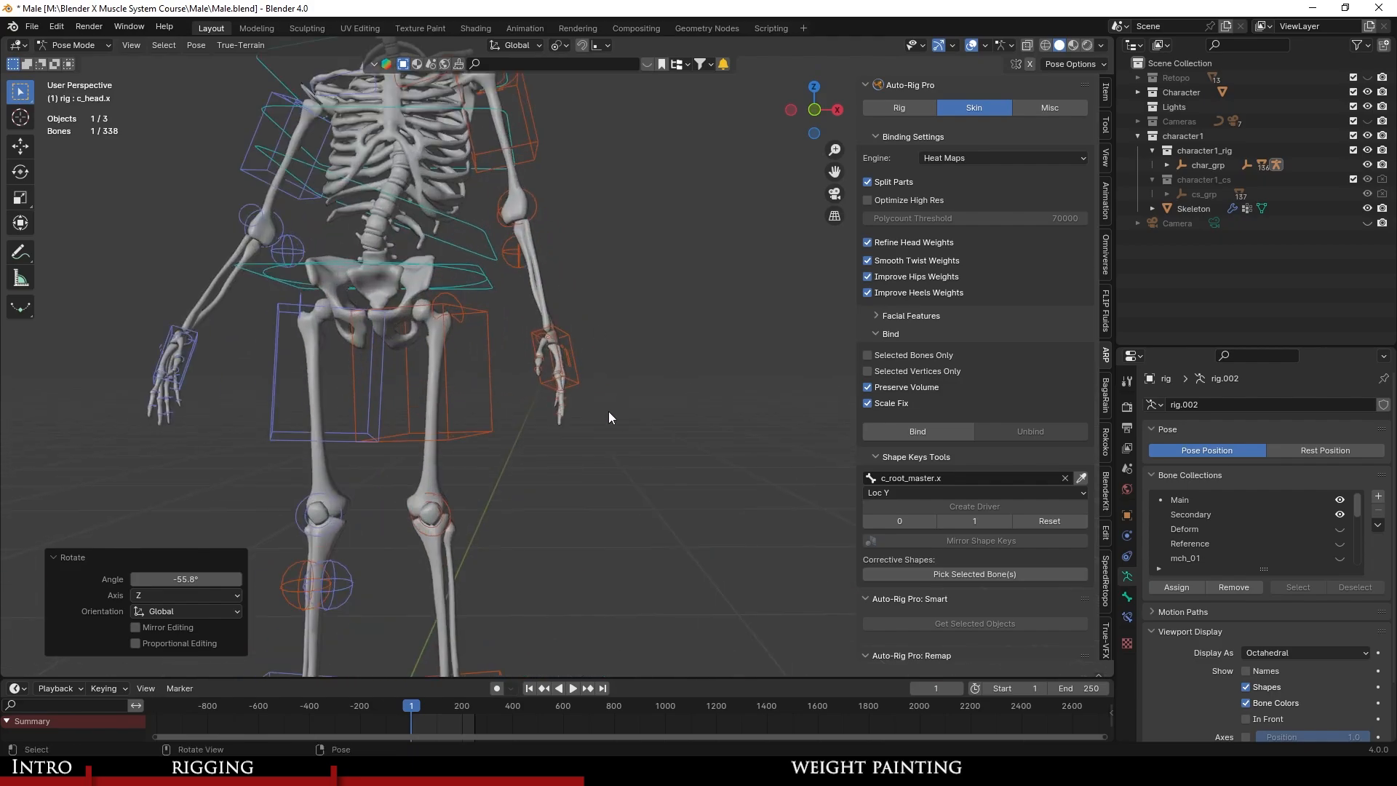
left_click(577, 370)
middle_click_drag(599, 354, 490, 448)
left_click(380, 366)
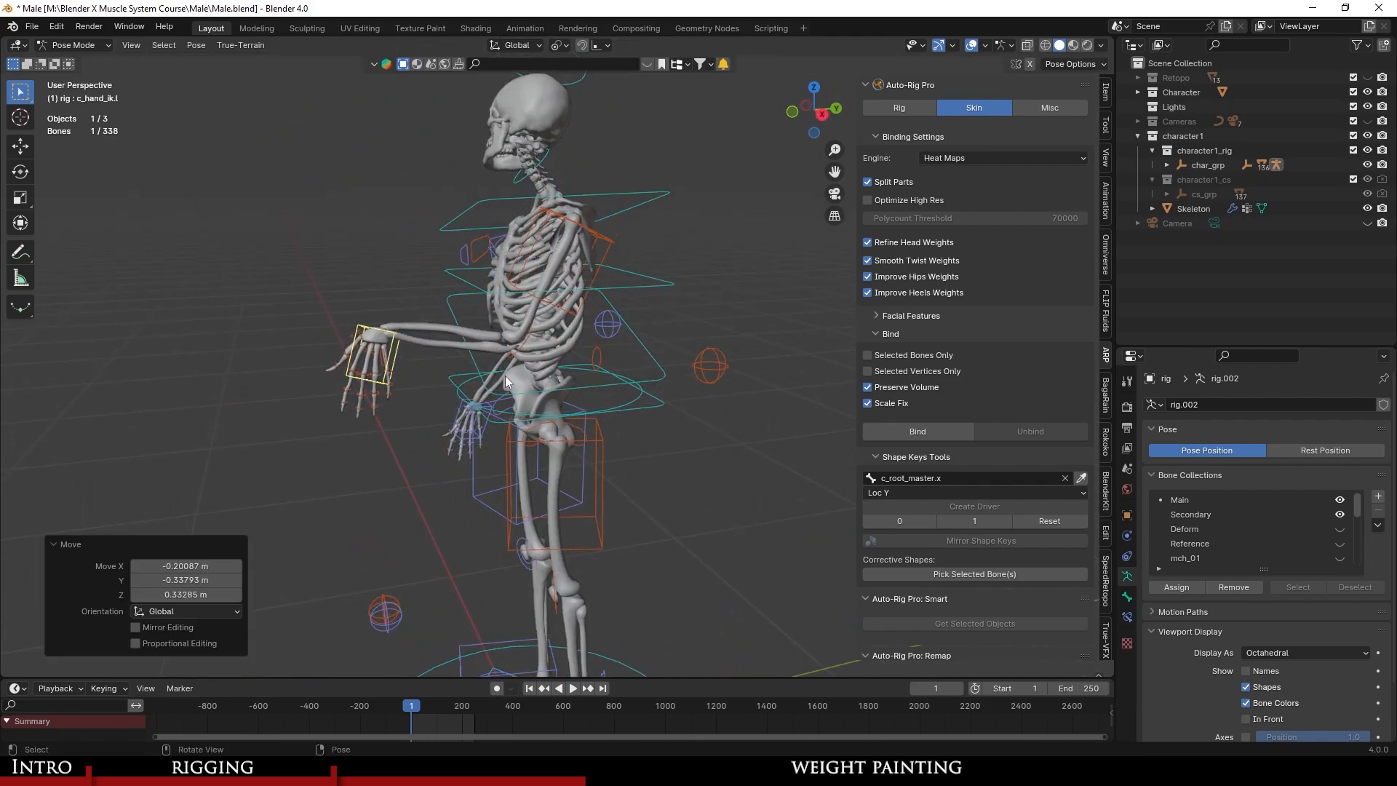
middle_click_drag(505, 375, 552, 422)
key("g")
left_click(677, 275)
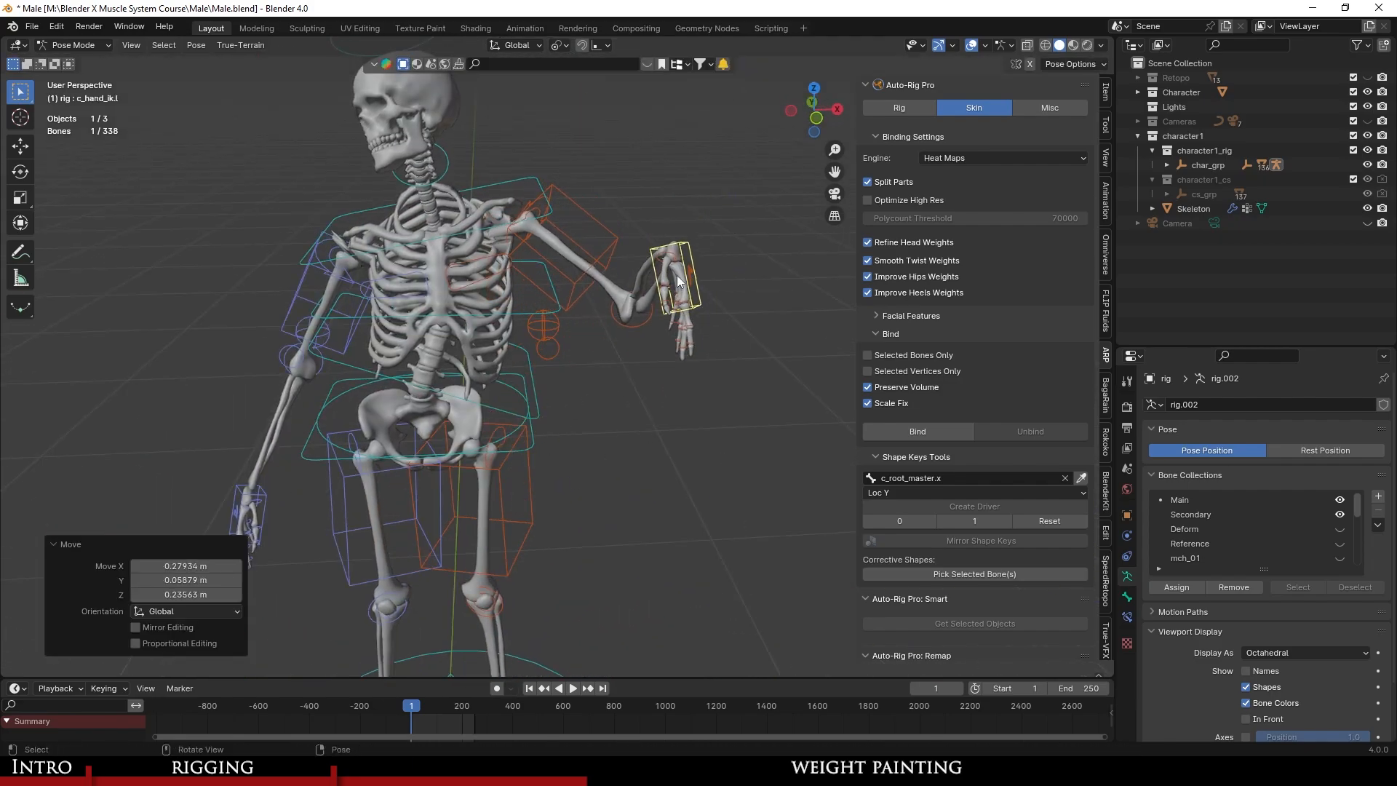
Rotate the c_hand_ik.l control by about -83° and move it to refine the raised left arm's pose.
scroll(613, 282, "up", 3)
key("r")
left_click(766, 200)
key("g")
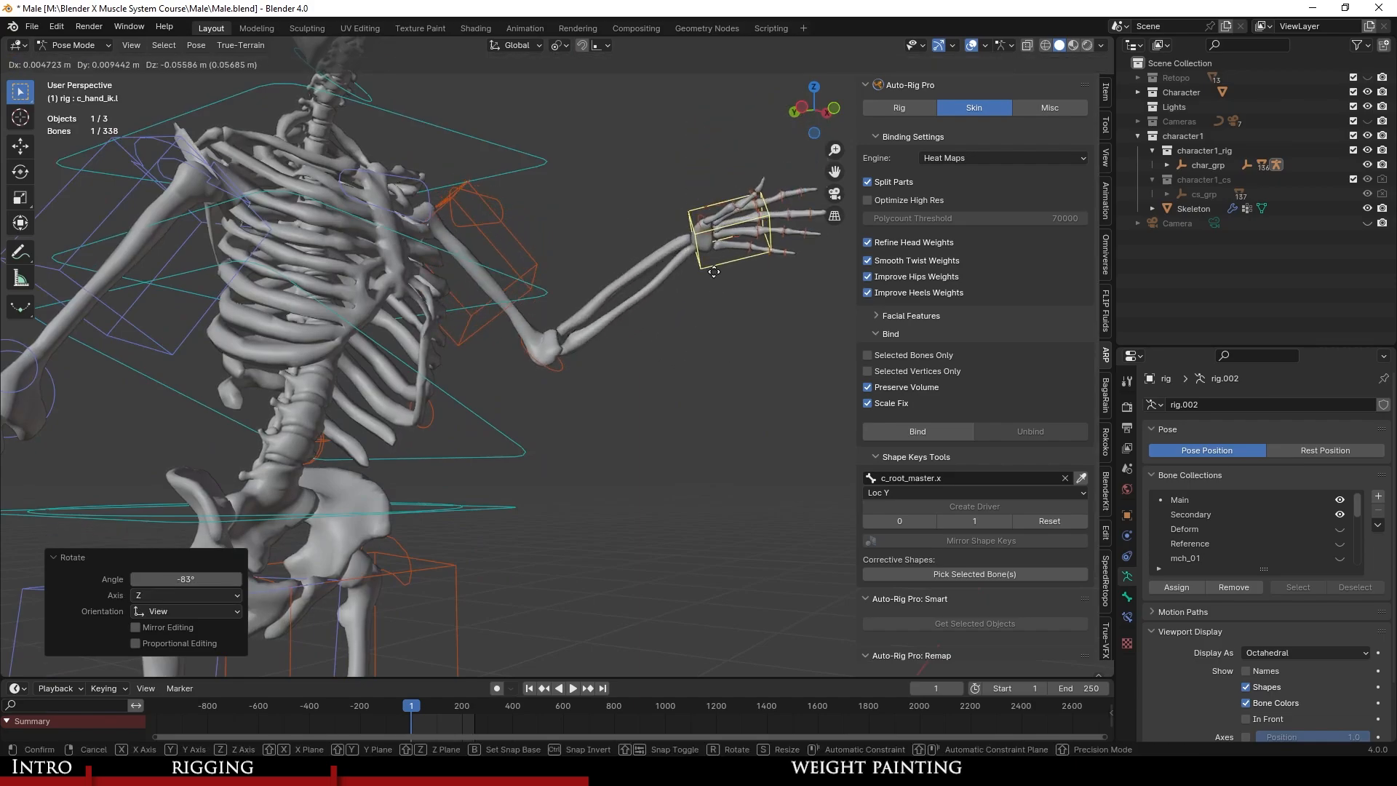
left_click(659, 230)
Select the Skeleton mesh in Object Mode and switch it to Weight Paint mode.
middle_click_drag(659, 230, 597, 360)
left_click(597, 360)
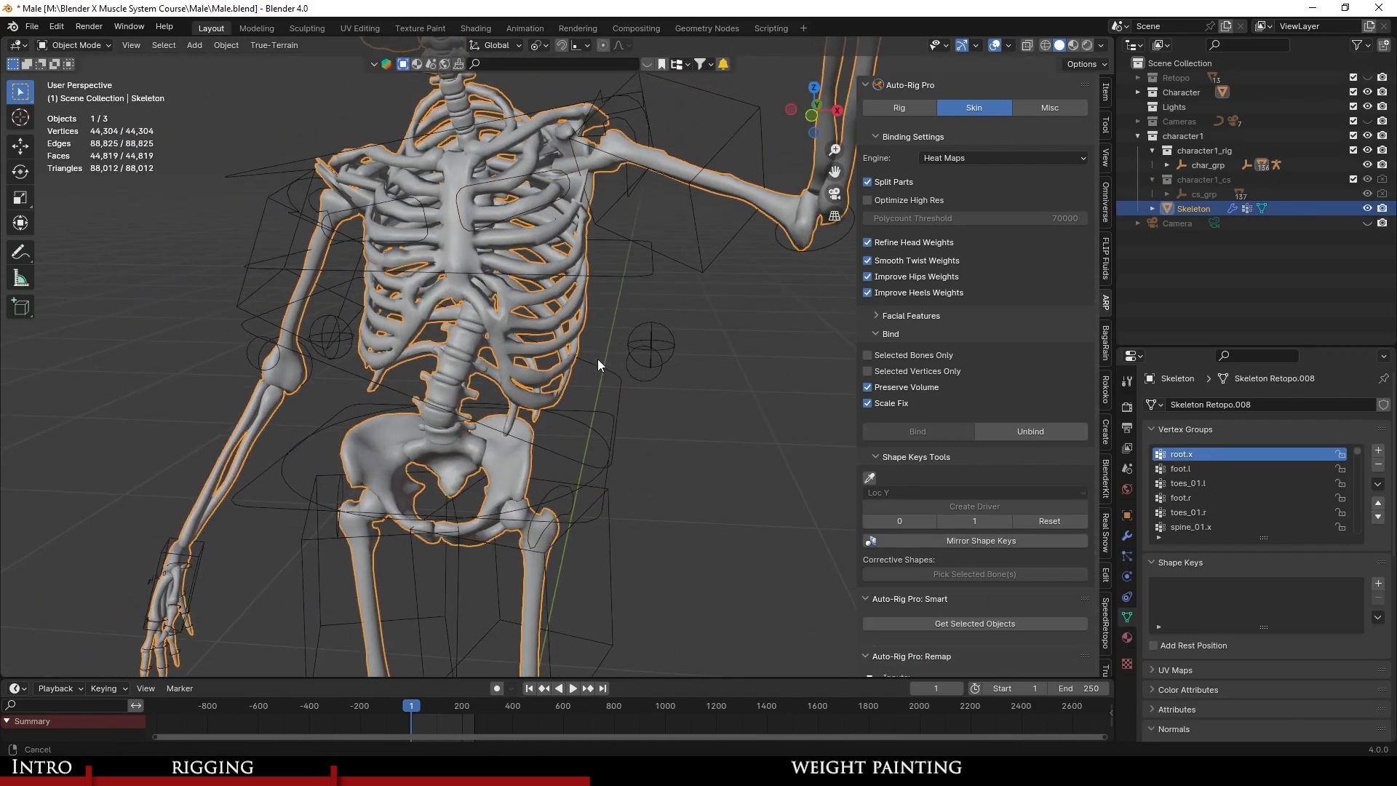
scroll(598, 358, "up", 2)
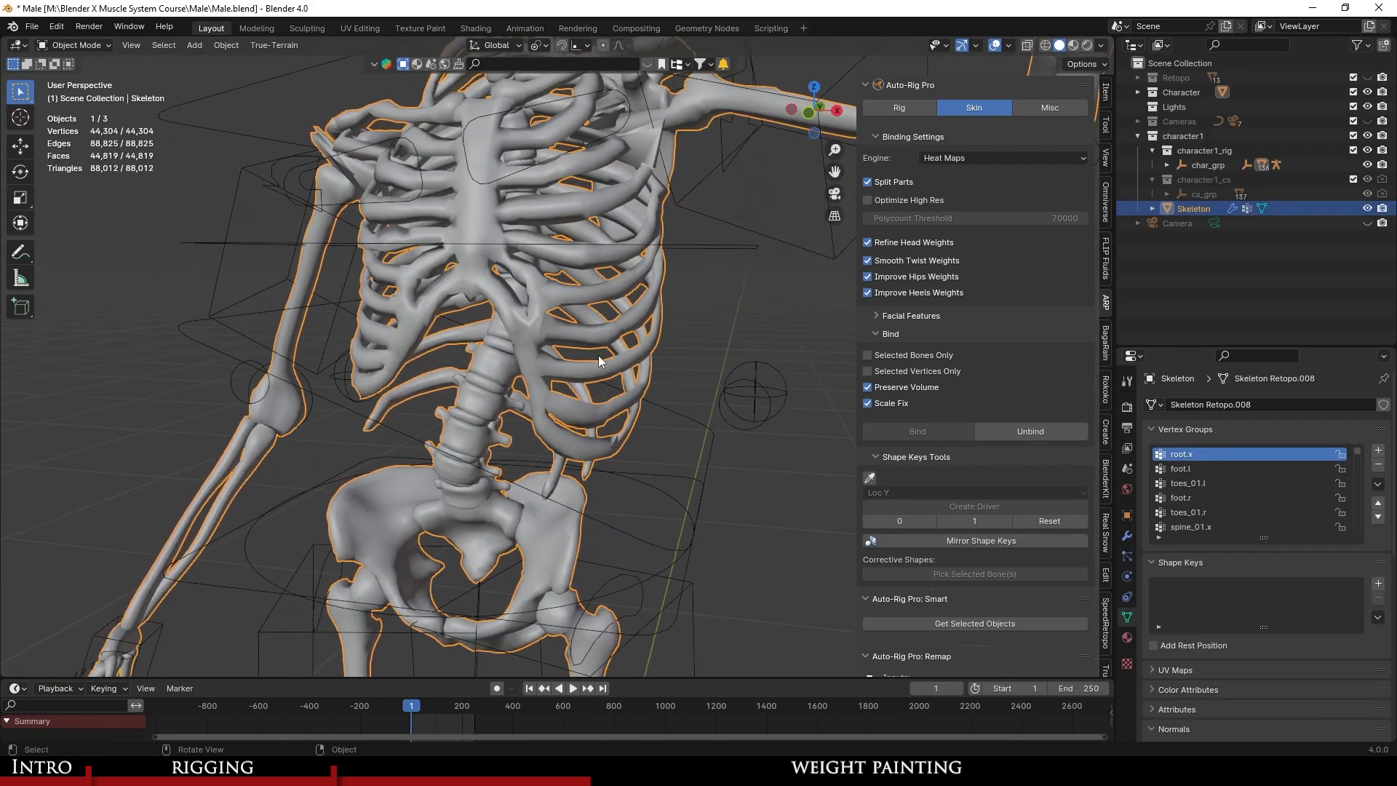
left_click(86, 48)
left_click(81, 130)
Go through the vertex groups from root.x to forearm_stretch.l, examining each one for stray weights on the ribs, spine and pelvis.
middle_click_drag(466, 313, 411, 236)
scroll(427, 278, "up", 2)
middle_click_drag(539, 437, 547, 412)
scroll(1219, 468, "down", 6, "ctrl")
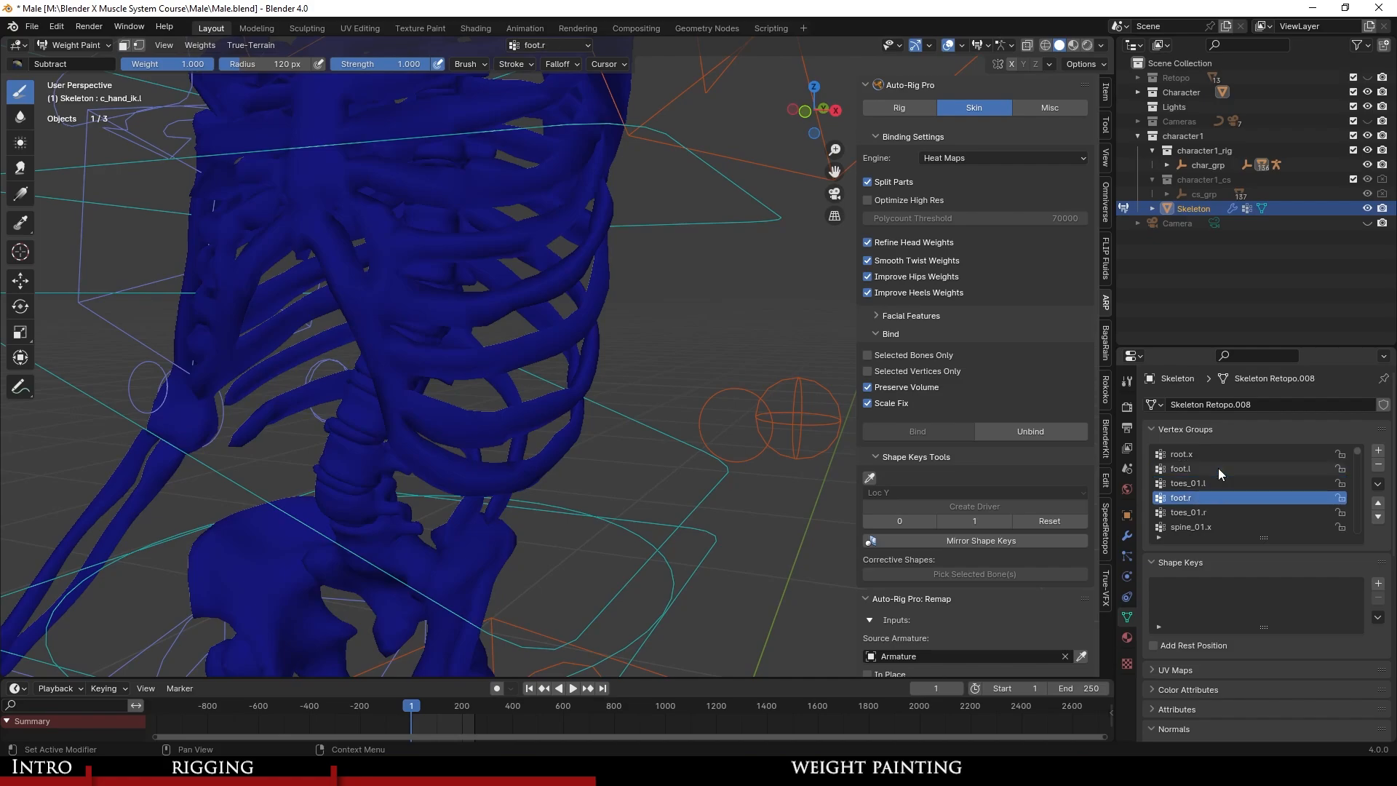
scroll(1219, 469, "down", 7, "ctrl")
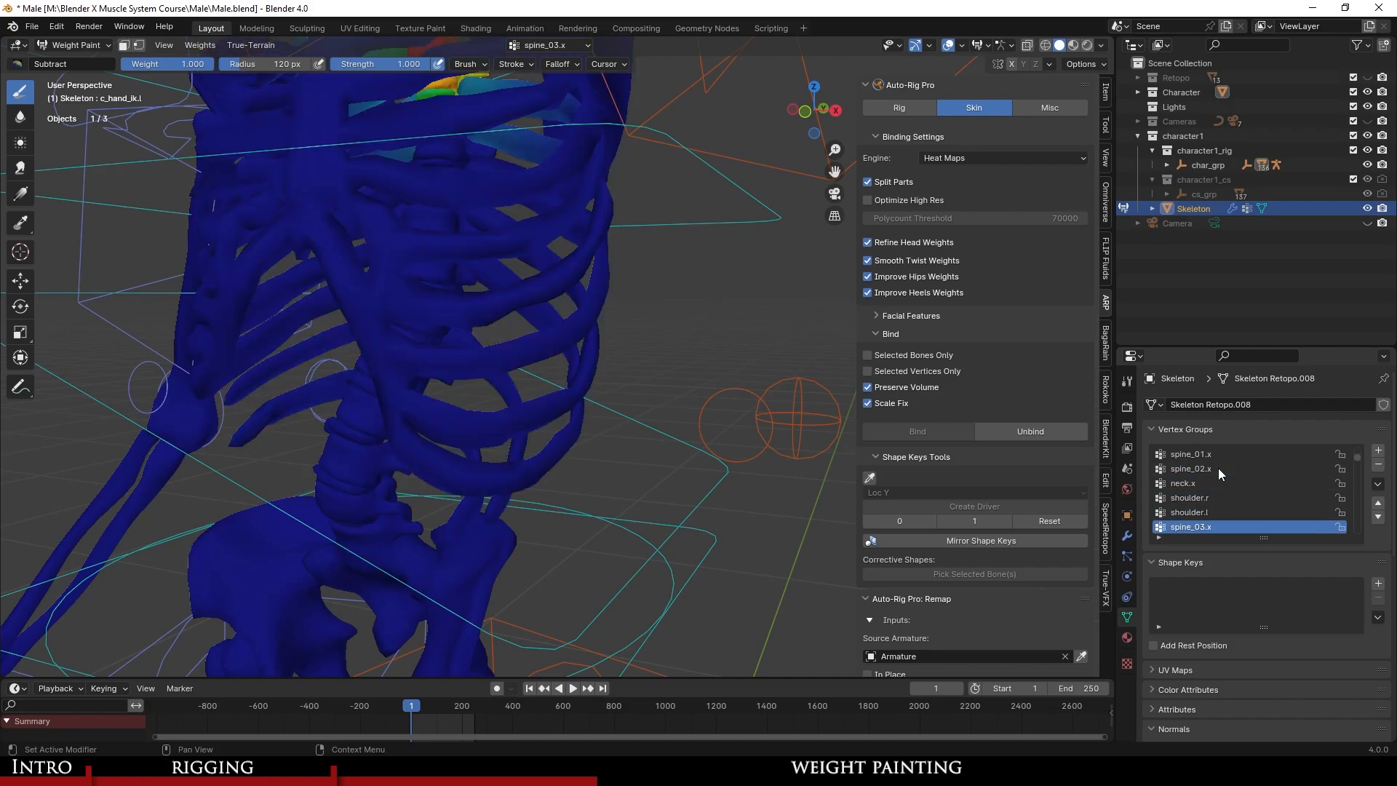
scroll(1218, 468, "down", 8, "ctrl")
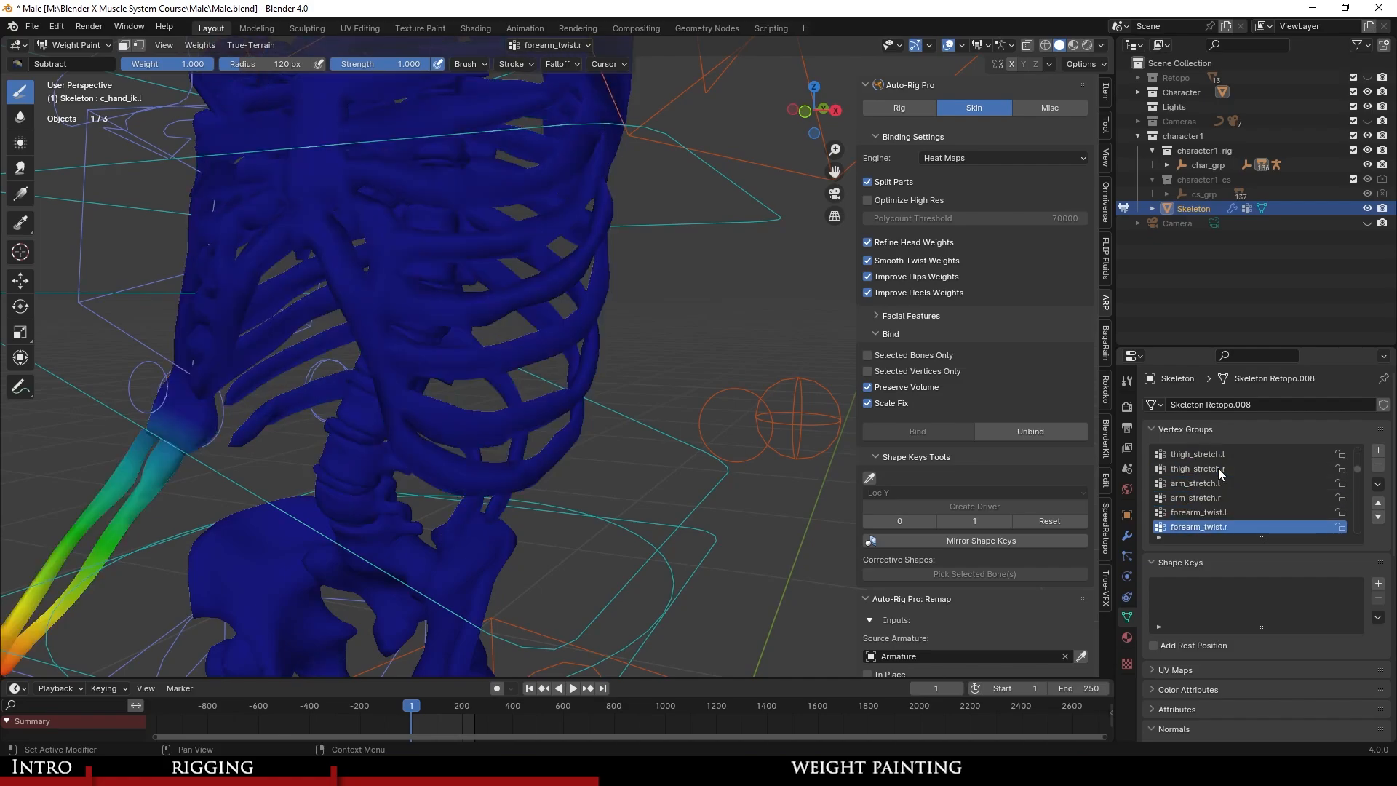
scroll(1218, 468, "down", 8, "ctrl")
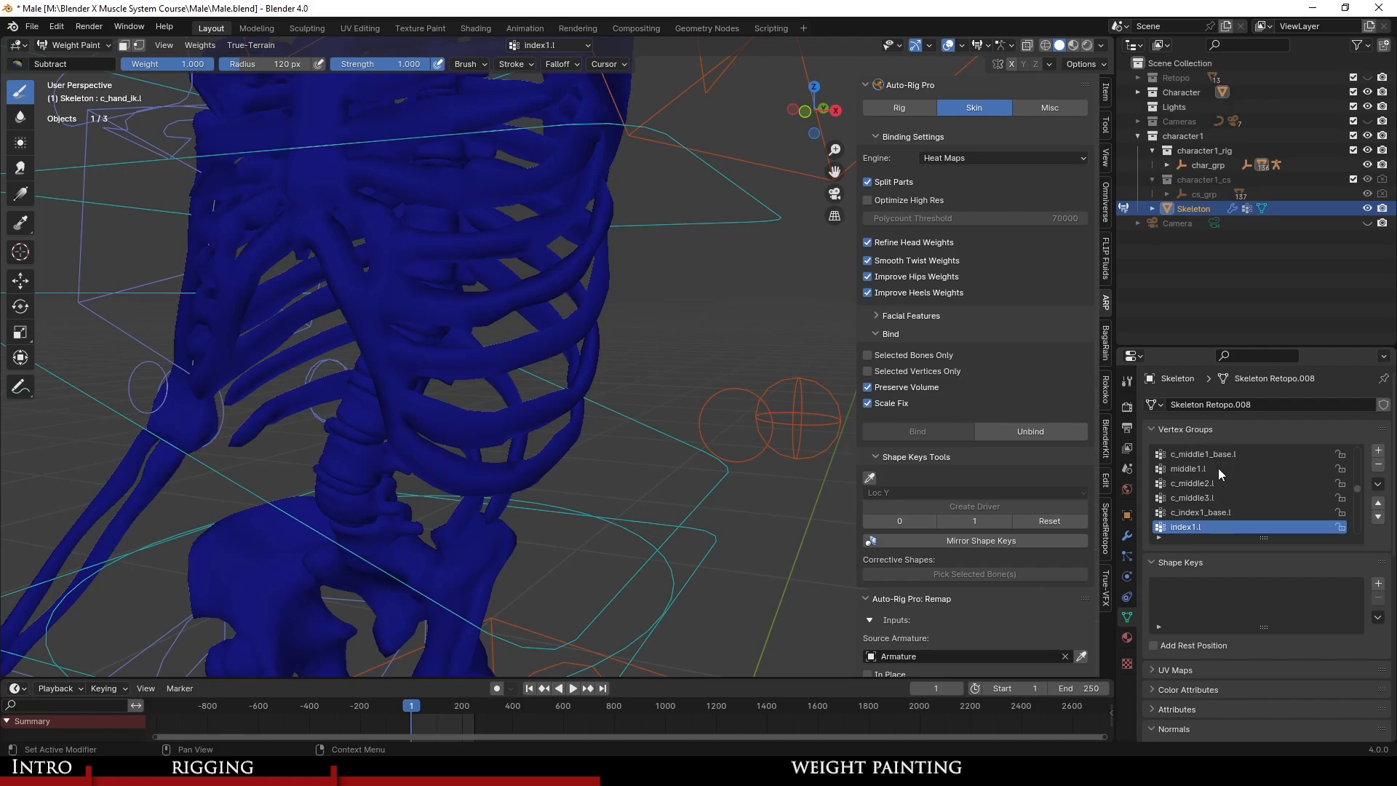
scroll(1219, 469, "down", 8, "ctrl")
scroll(1219, 468, "down", 8, "ctrl")
scroll(1218, 468, "down", 3, "ctrl")
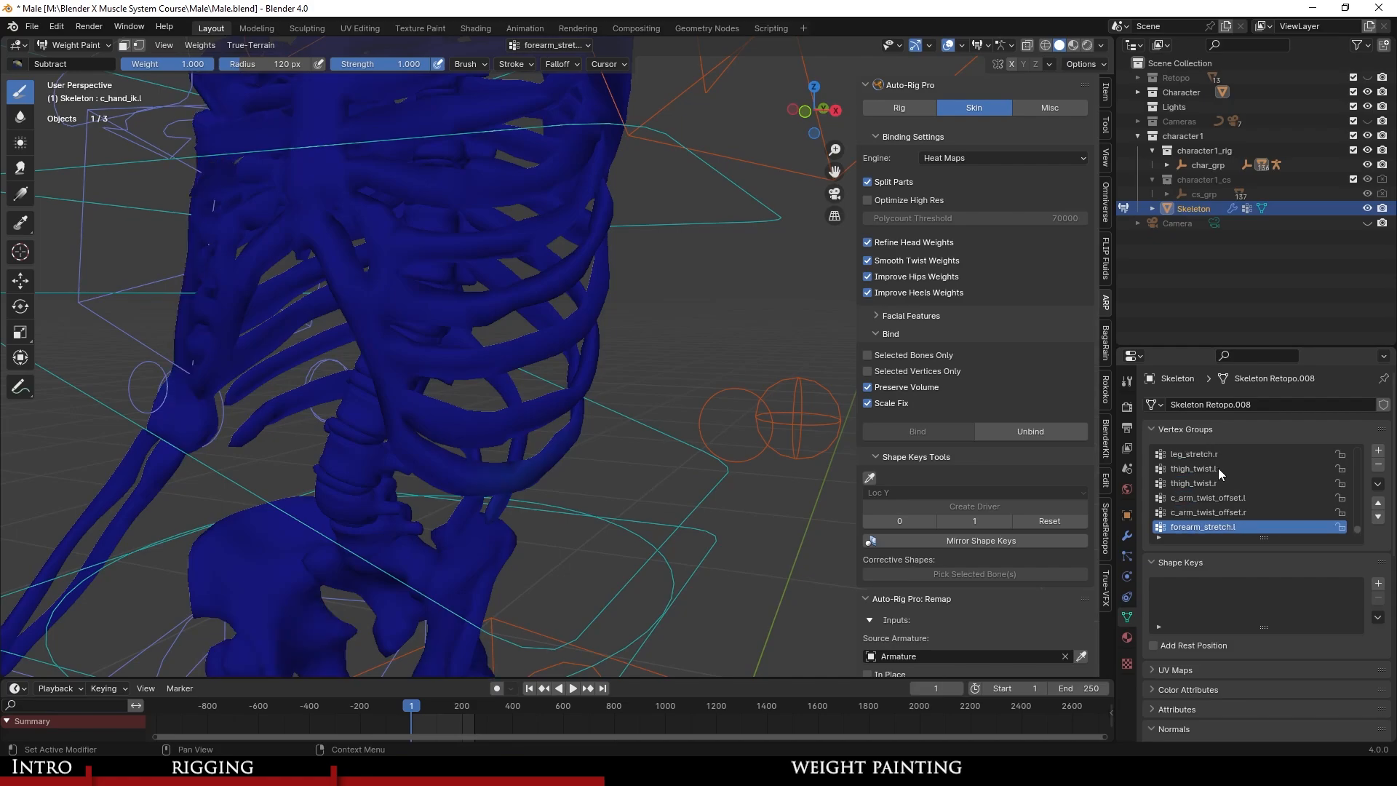
Examine the forearm_stretch.l and forearm_stretch.r weights around the elbows and rib cage of the posed skeleton.
scroll(701, 492, "down", 2)
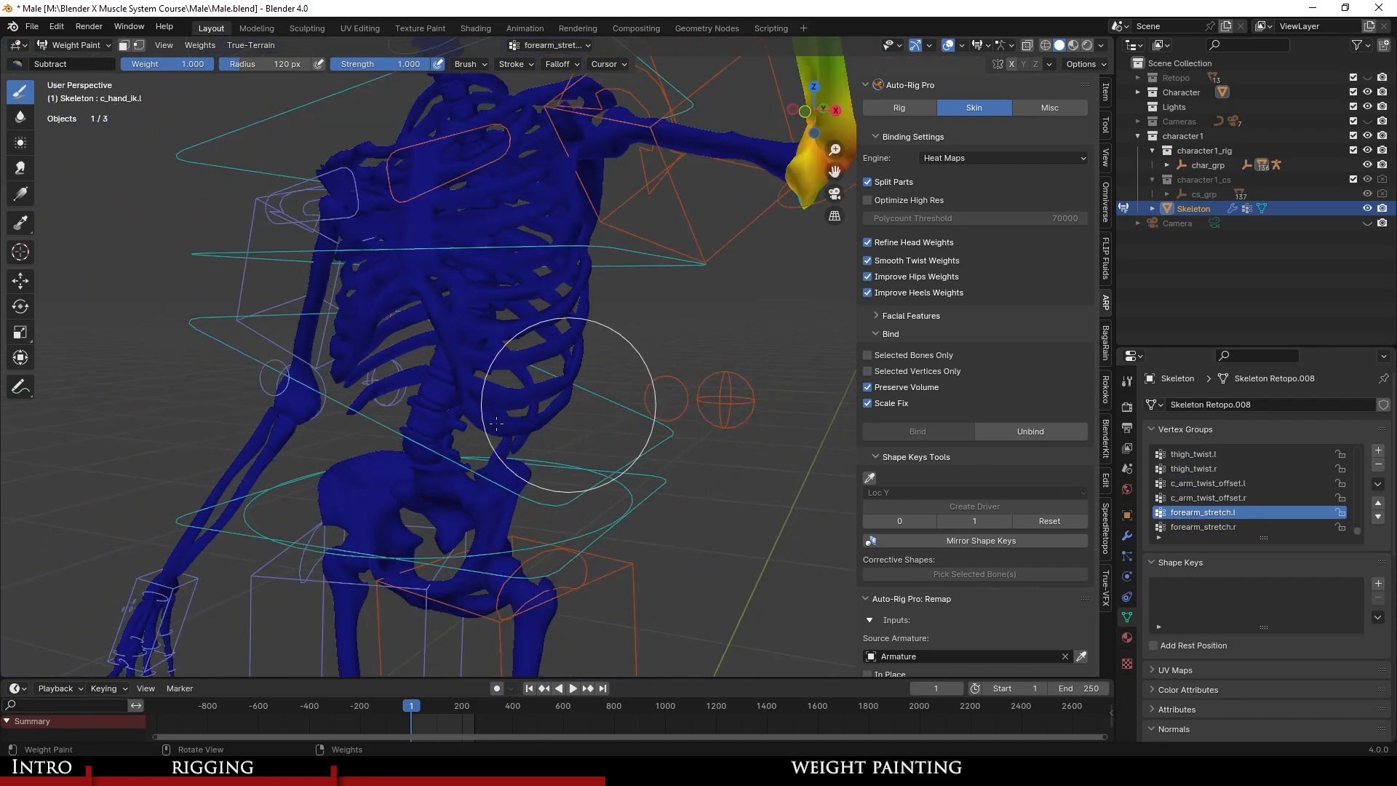
middle_click_drag(448, 402, 519, 400)
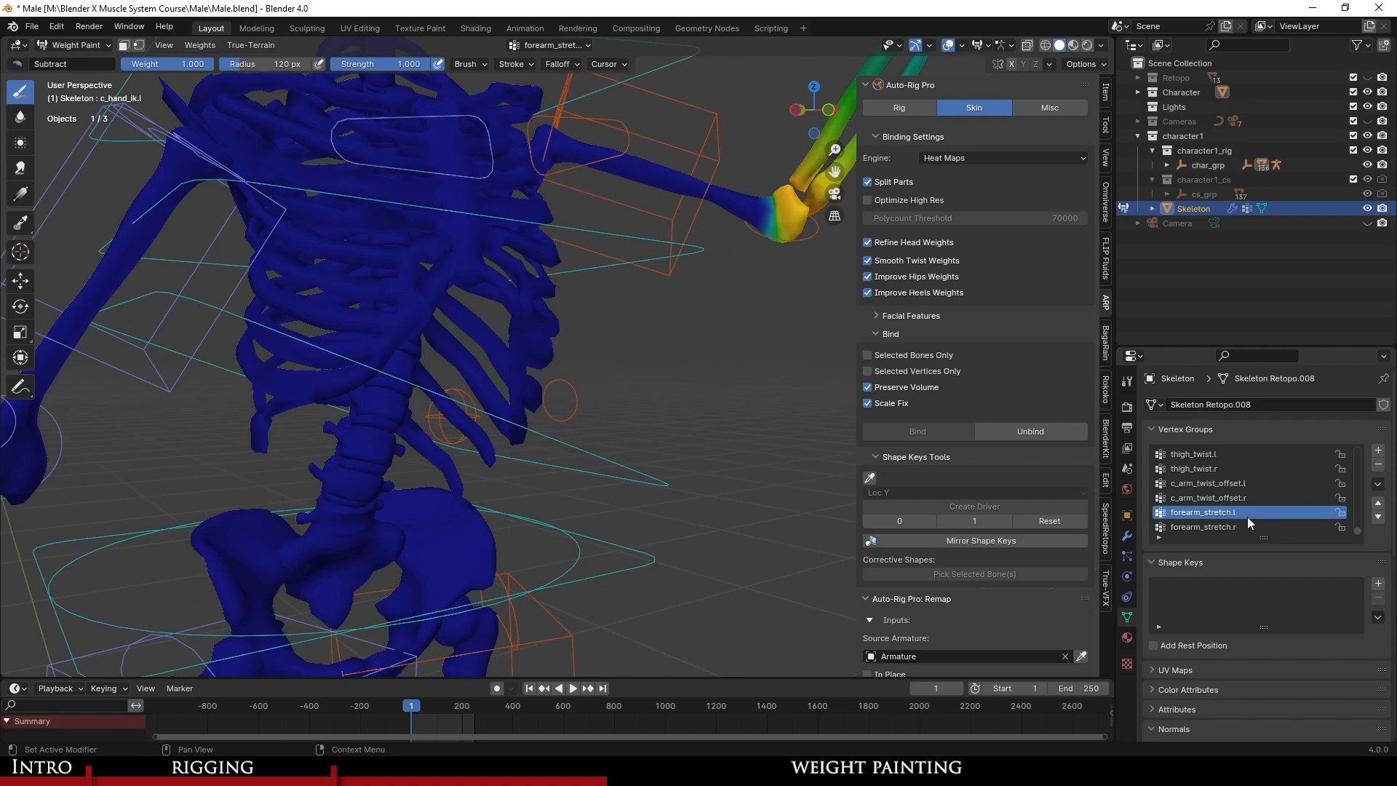
left_click(1247, 531)
middle_click_drag(380, 402, 457, 396)
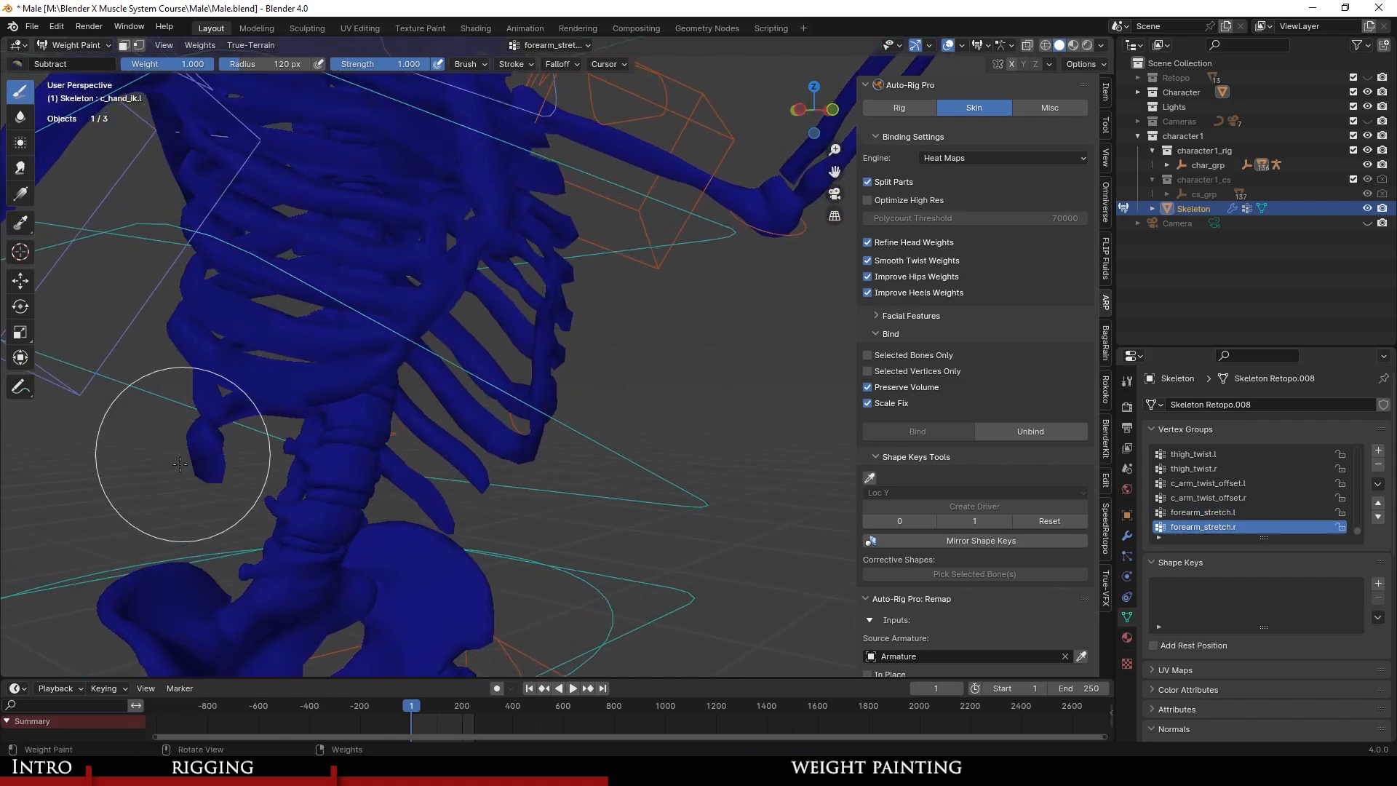
middle_click_drag(287, 389, 409, 382)
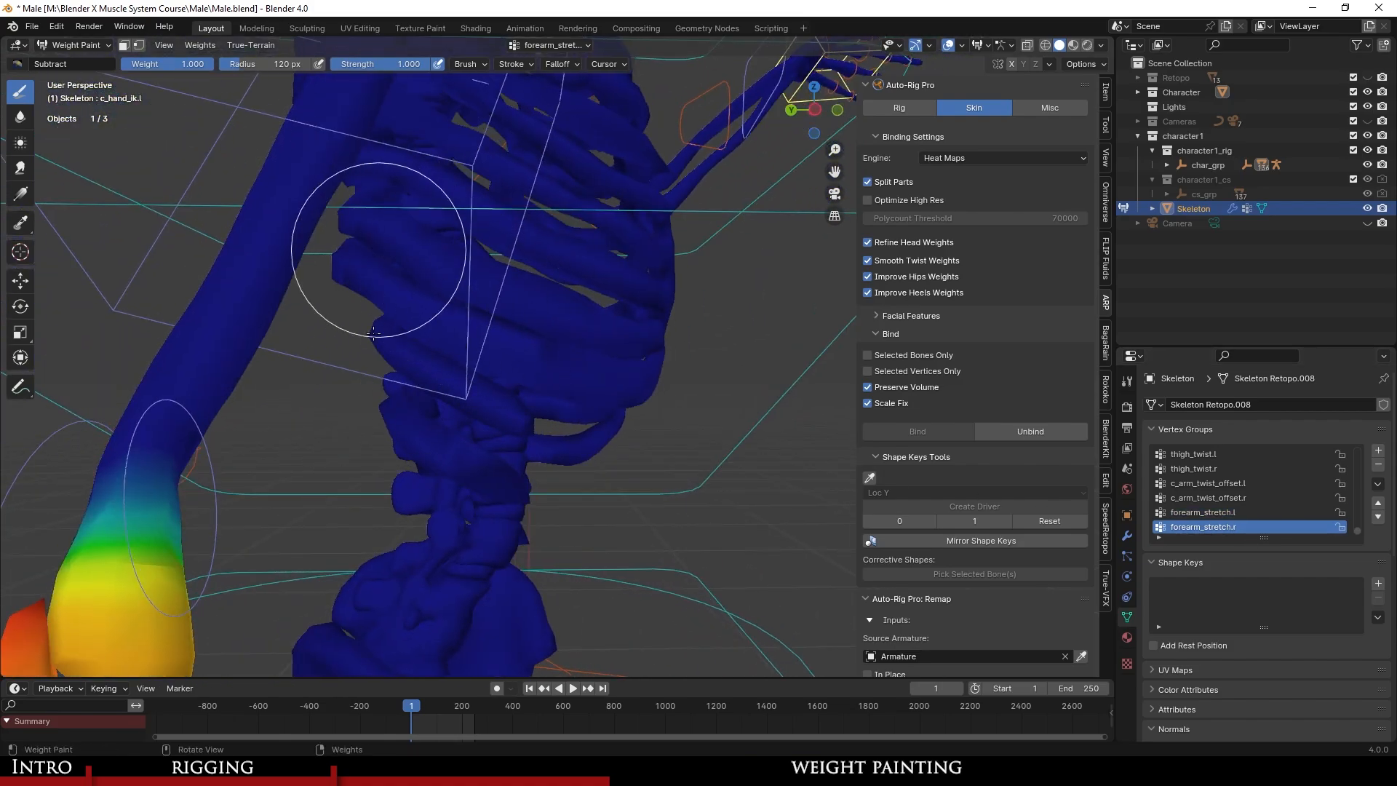
scroll(564, 389, "down", 3)
mouse_move(564, 389)
middle_mouse_down()
mouse_move(436, 577)
mouse_move(436, 400)
mouse_move(313, 312)
mouse_move(528, 324)
mouse_move(484, 435)
middle_mouse_up()
Leave Weight Paint mode, select the character rig in Object Mode and switch it to Pose Mode.
left_click(73, 45)
left_click(69, 61)
left_click(786, 182)
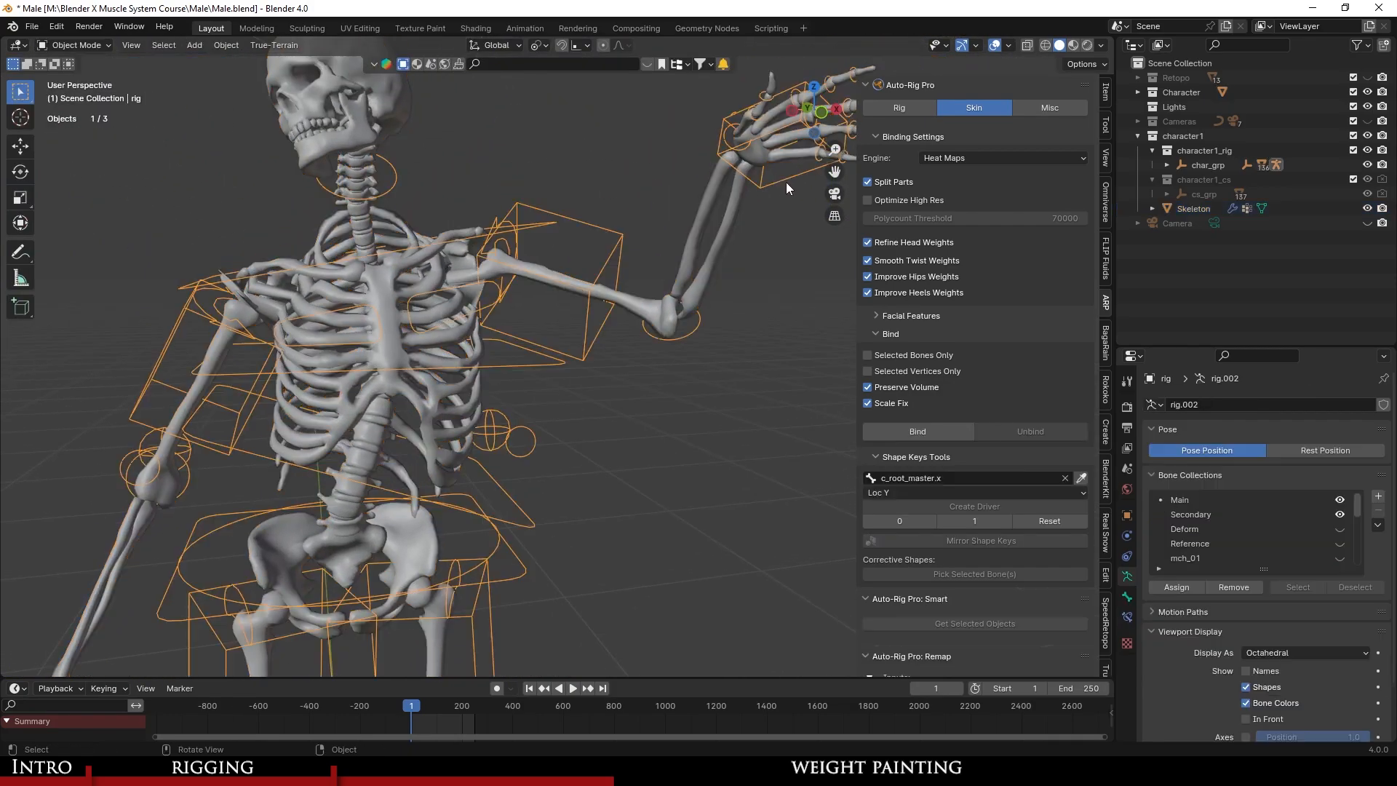
middle_click_drag(786, 182, 728, 204)
left_click(89, 45)
key("p")
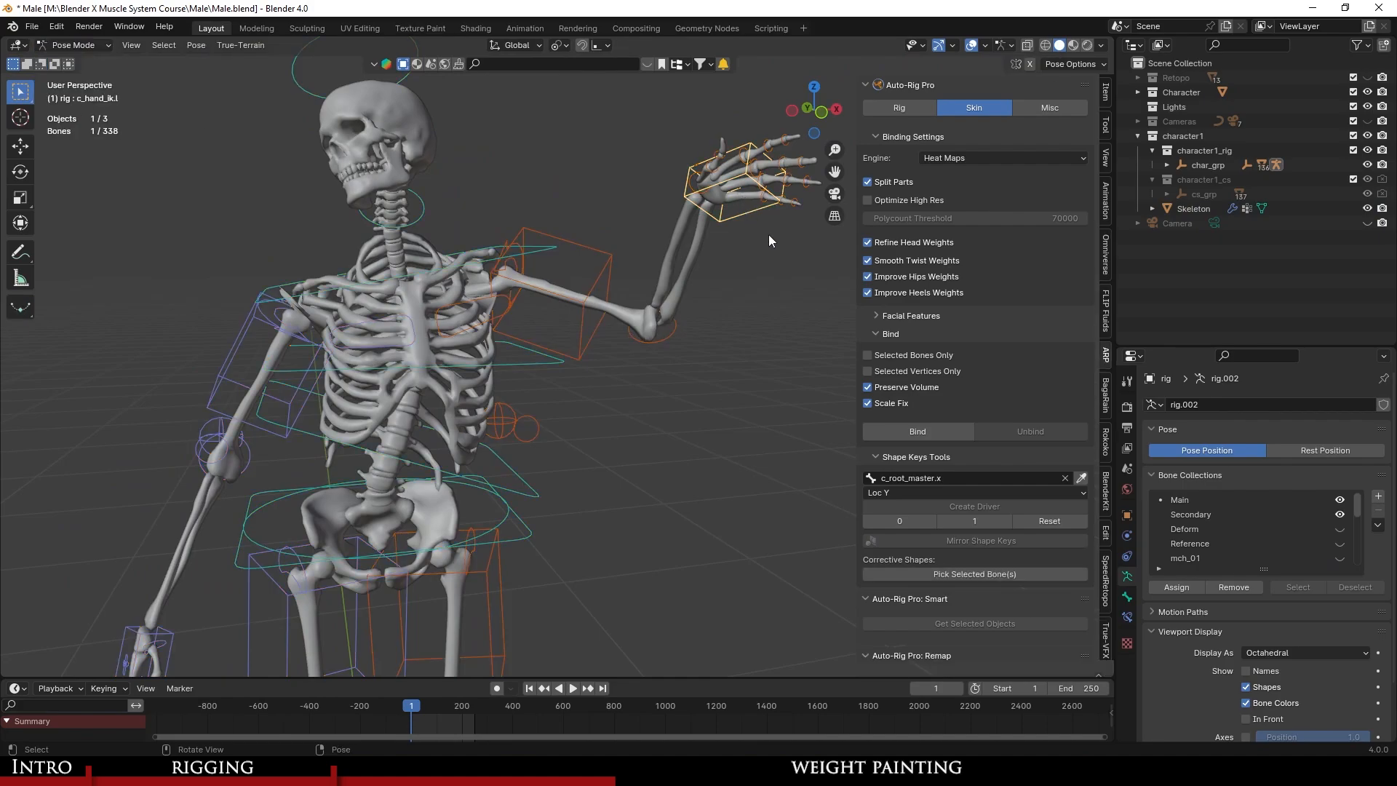
Rotate the c_hand_ik.l control by about -29.7° and move it about -0.054 m in X and -0.098 m in Z.
key("r")
left_click(732, 224)
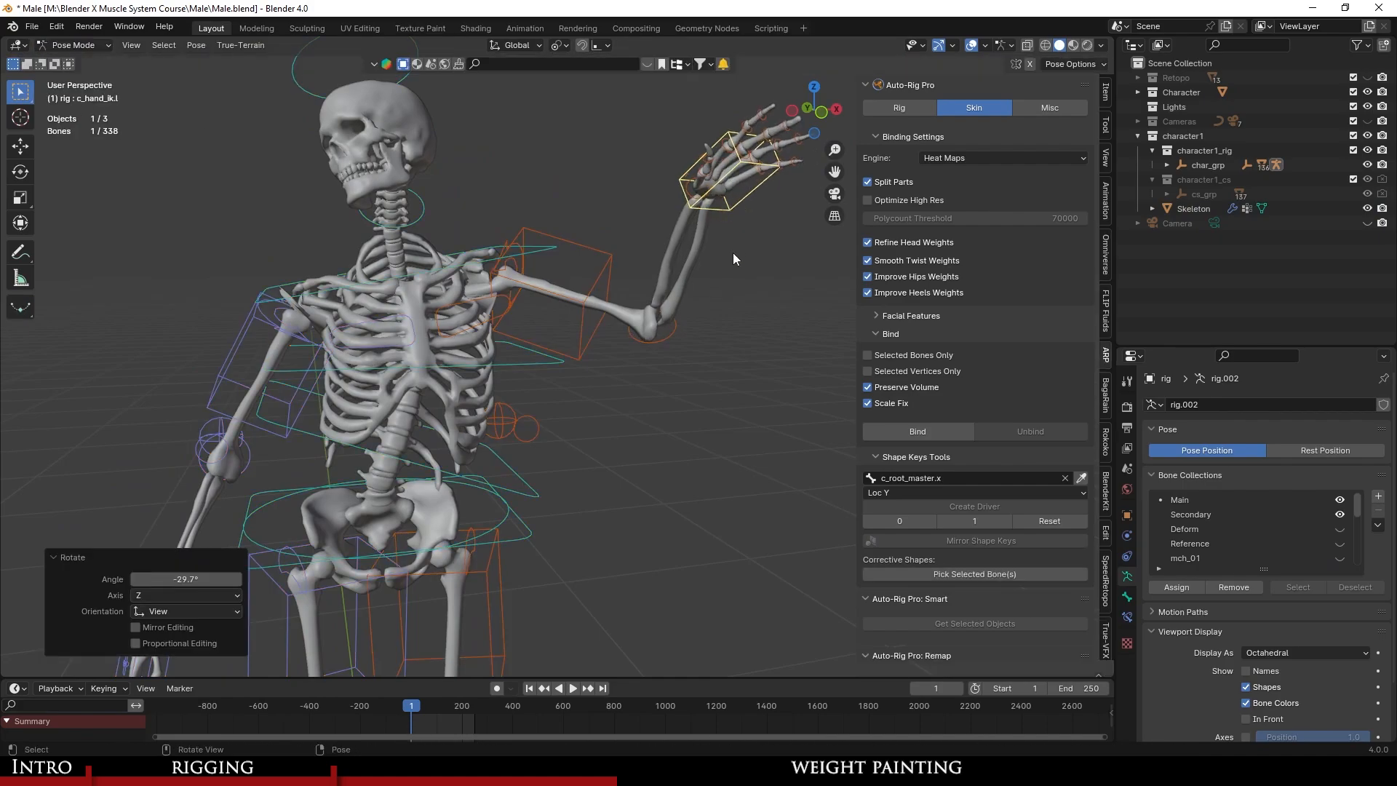
key("g")
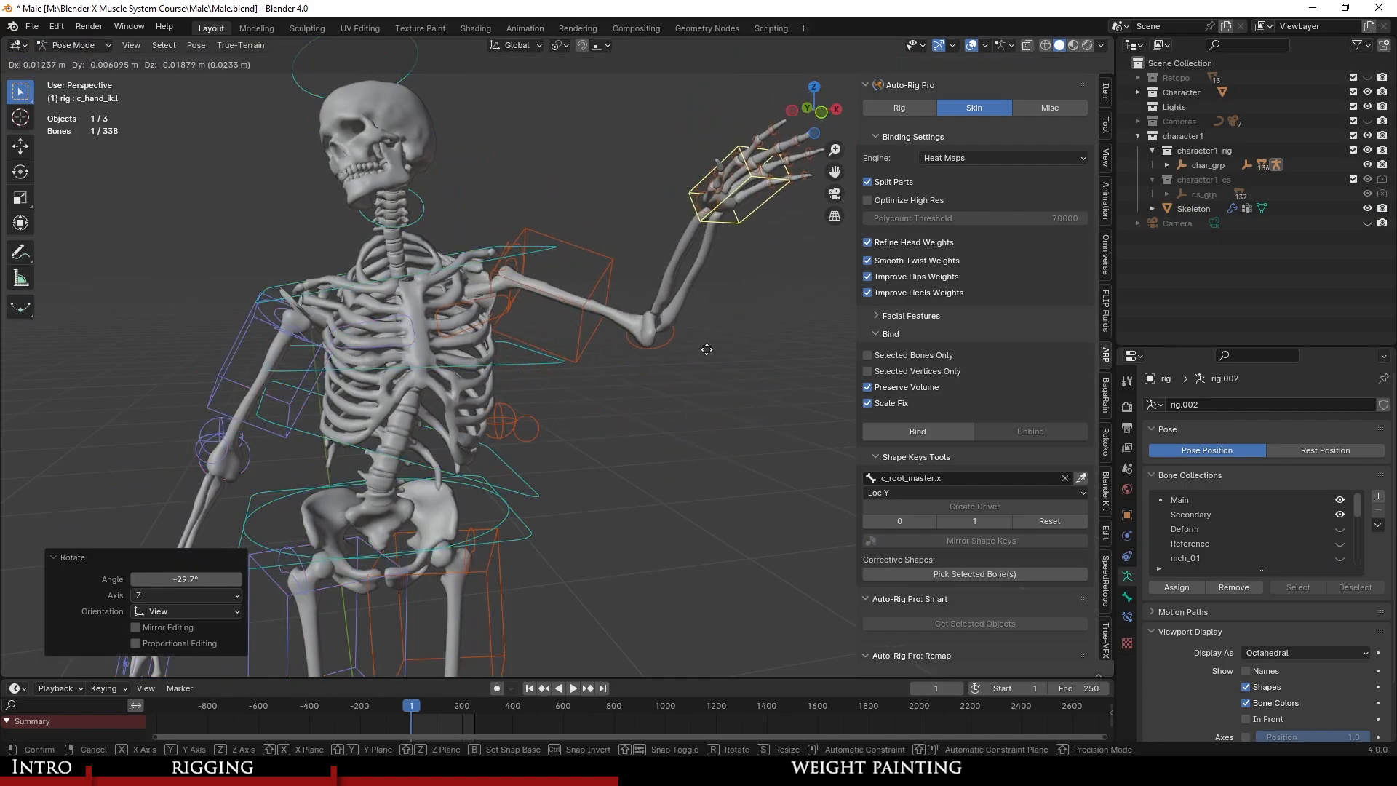
left_click(626, 414)
Select the Skeleton mesh and switch it back to Weight Paint mode at the rib cage.
scroll(636, 395, "up", 6)
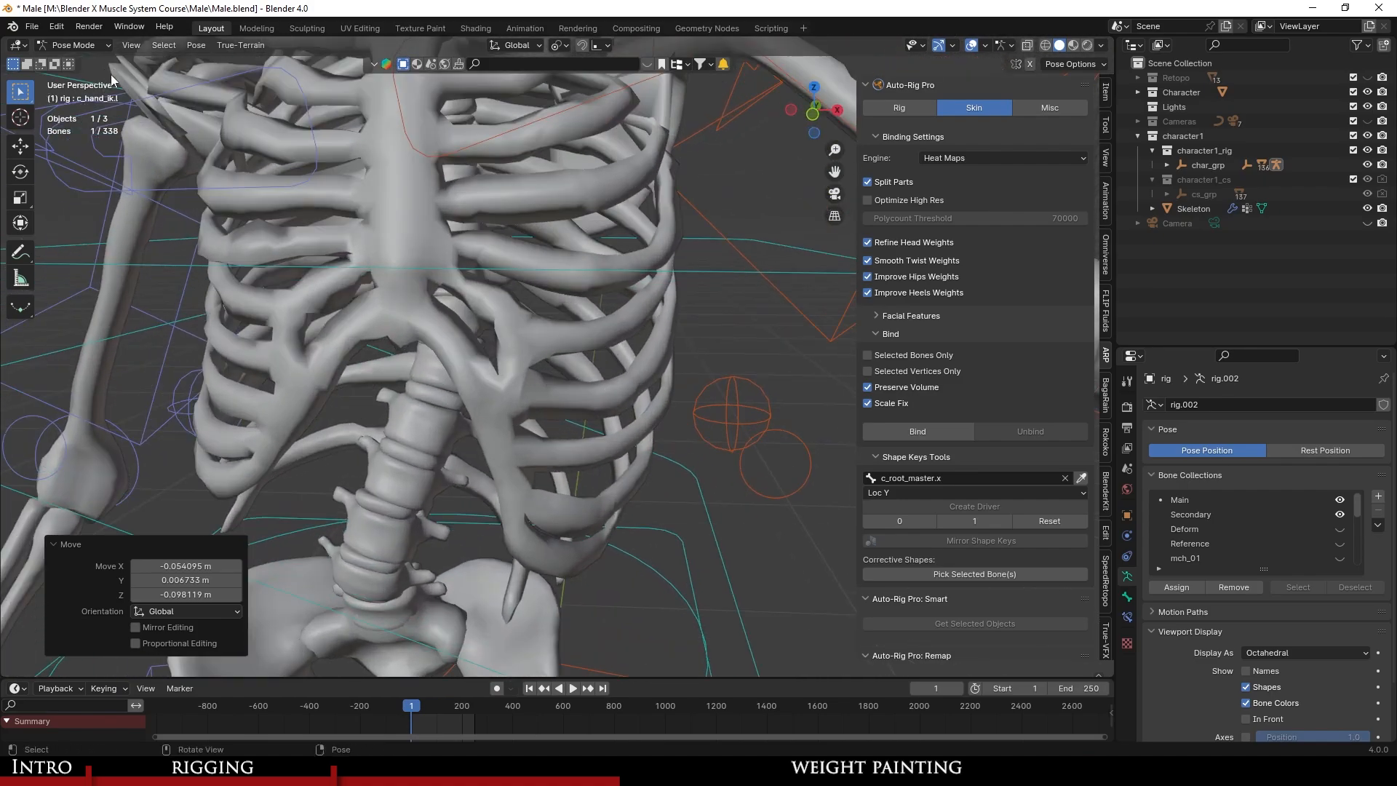
left_click(535, 399)
left_click(61, 45)
left_click(103, 129)
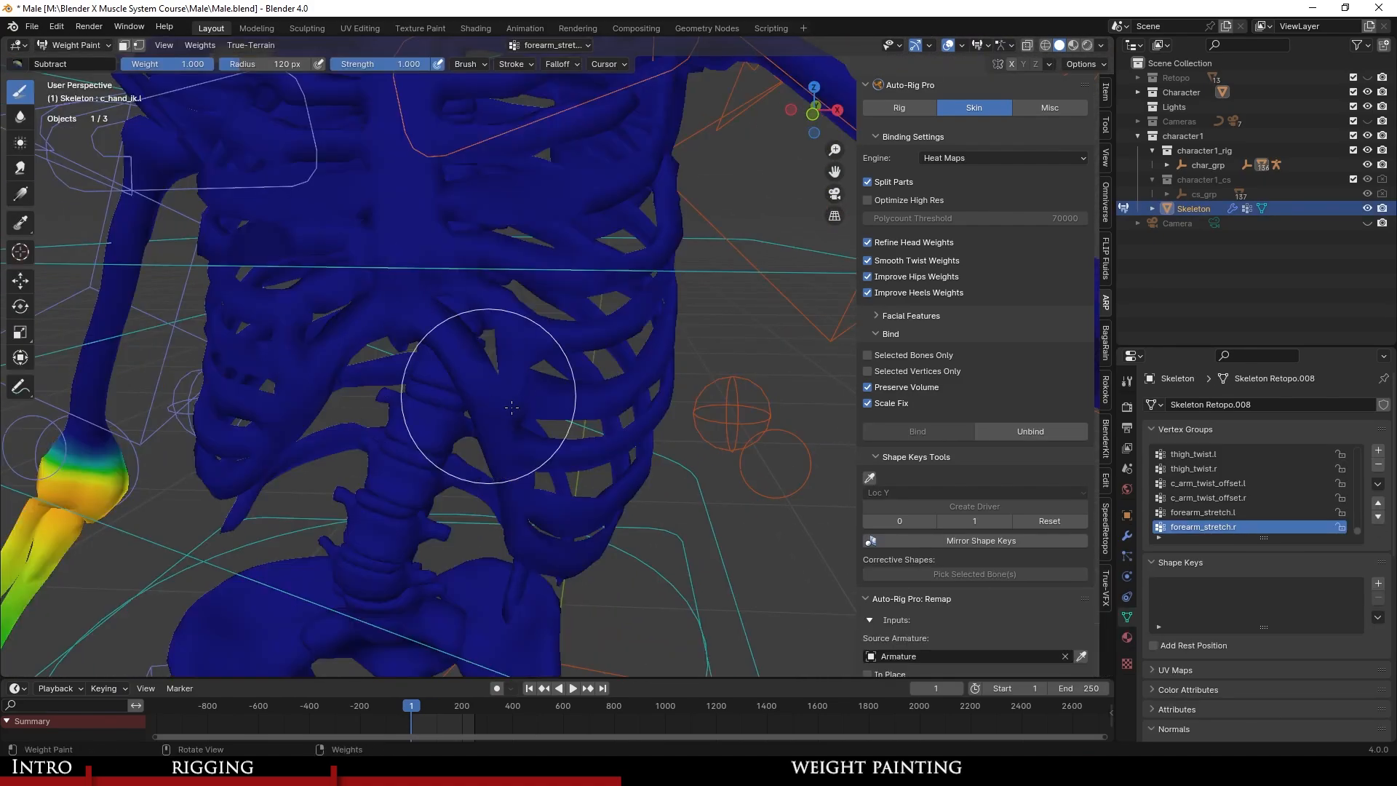
Examine the forearm_stretch and c_arm_twist_offset vertex groups of both arms for stray weights on the rib cage.
scroll(508, 406, "up", 2)
left_click(1237, 513)
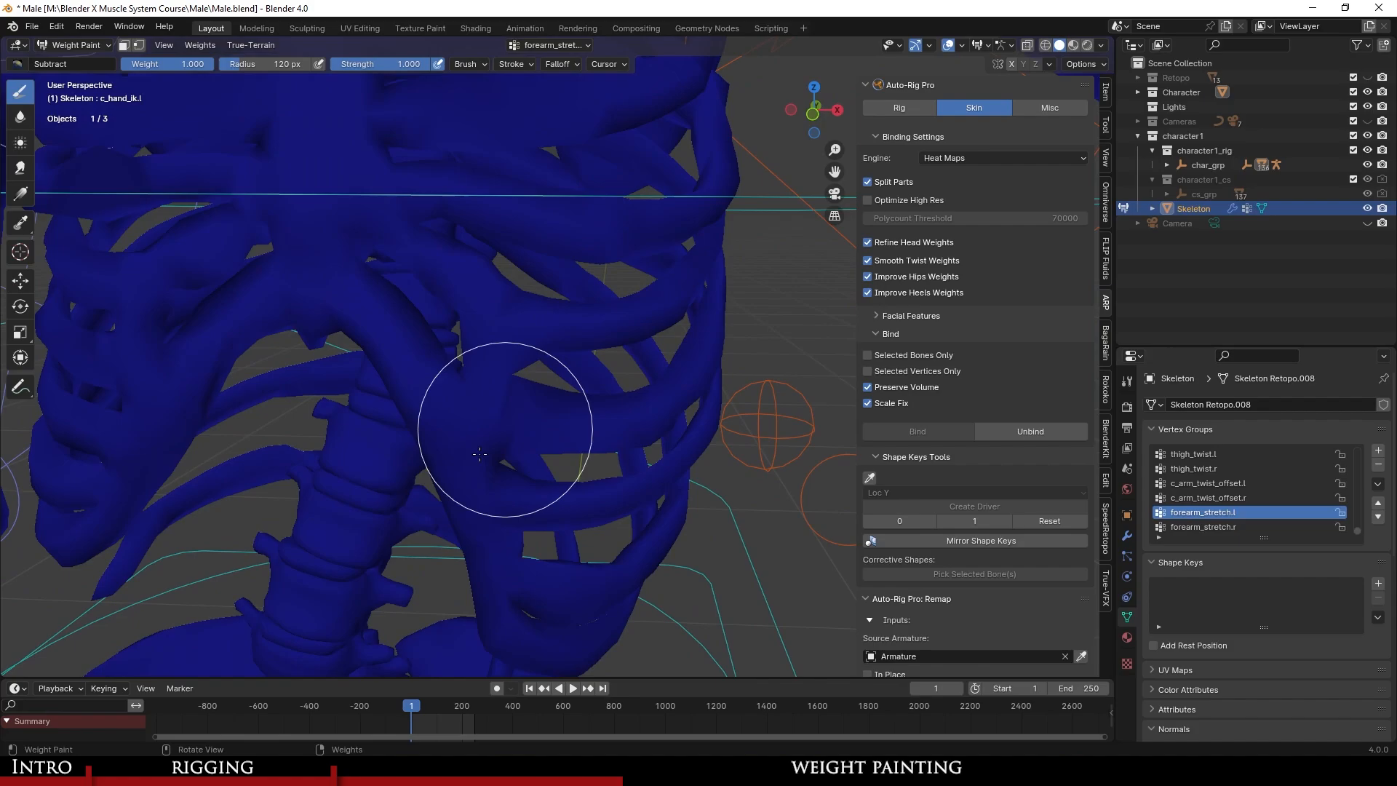
scroll(483, 393, "down", 3)
left_click(1253, 497)
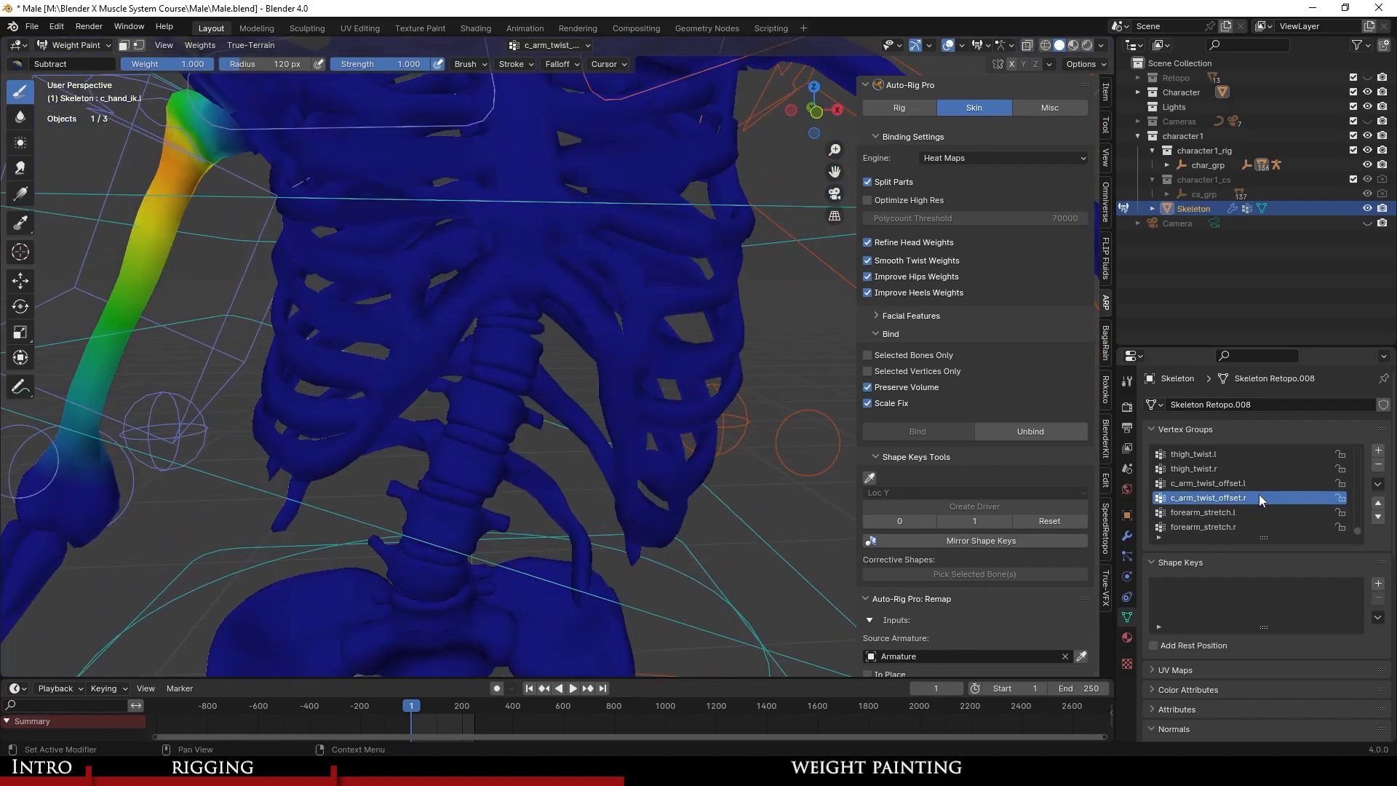
left_click(1246, 483)
scroll(561, 421, "up", 4)
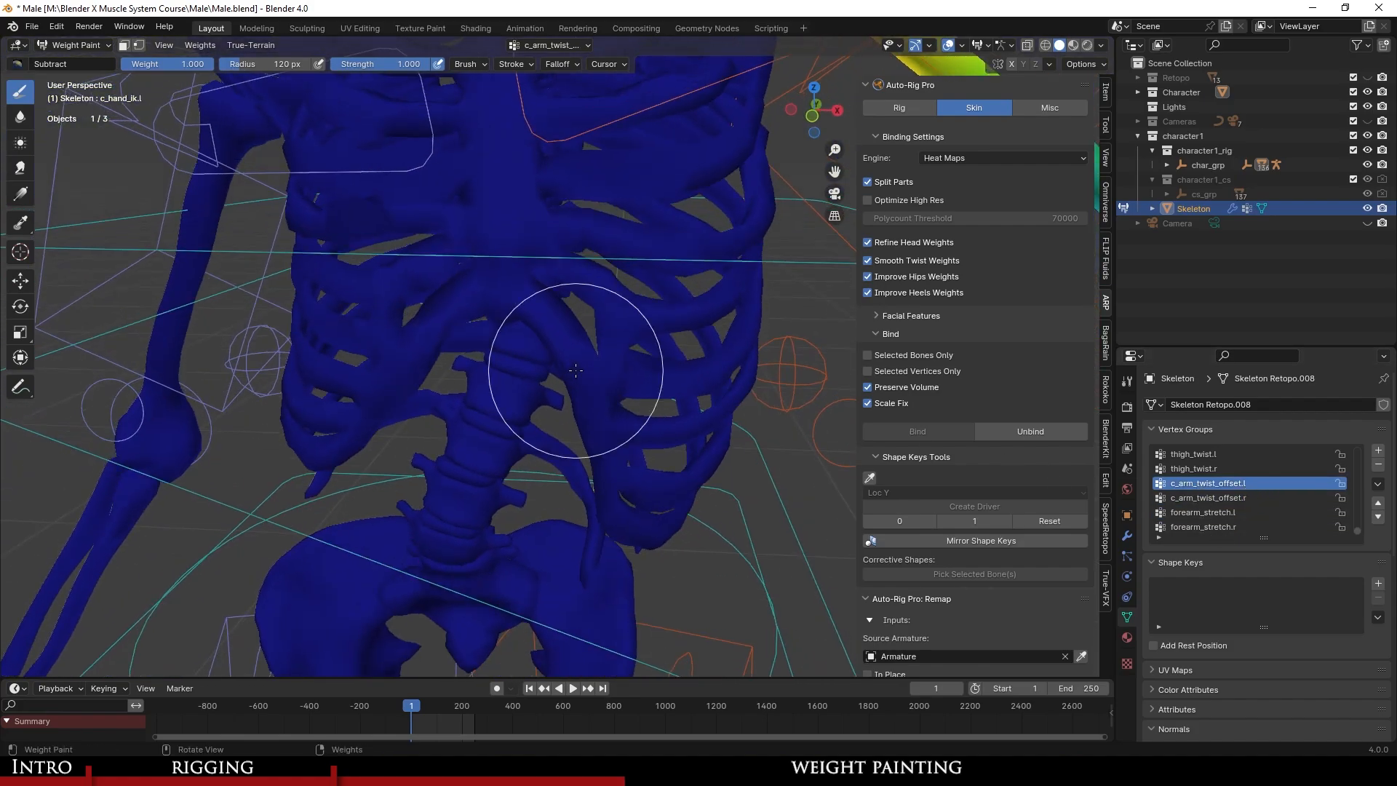
key("Down")
key("Down")
key("Down")
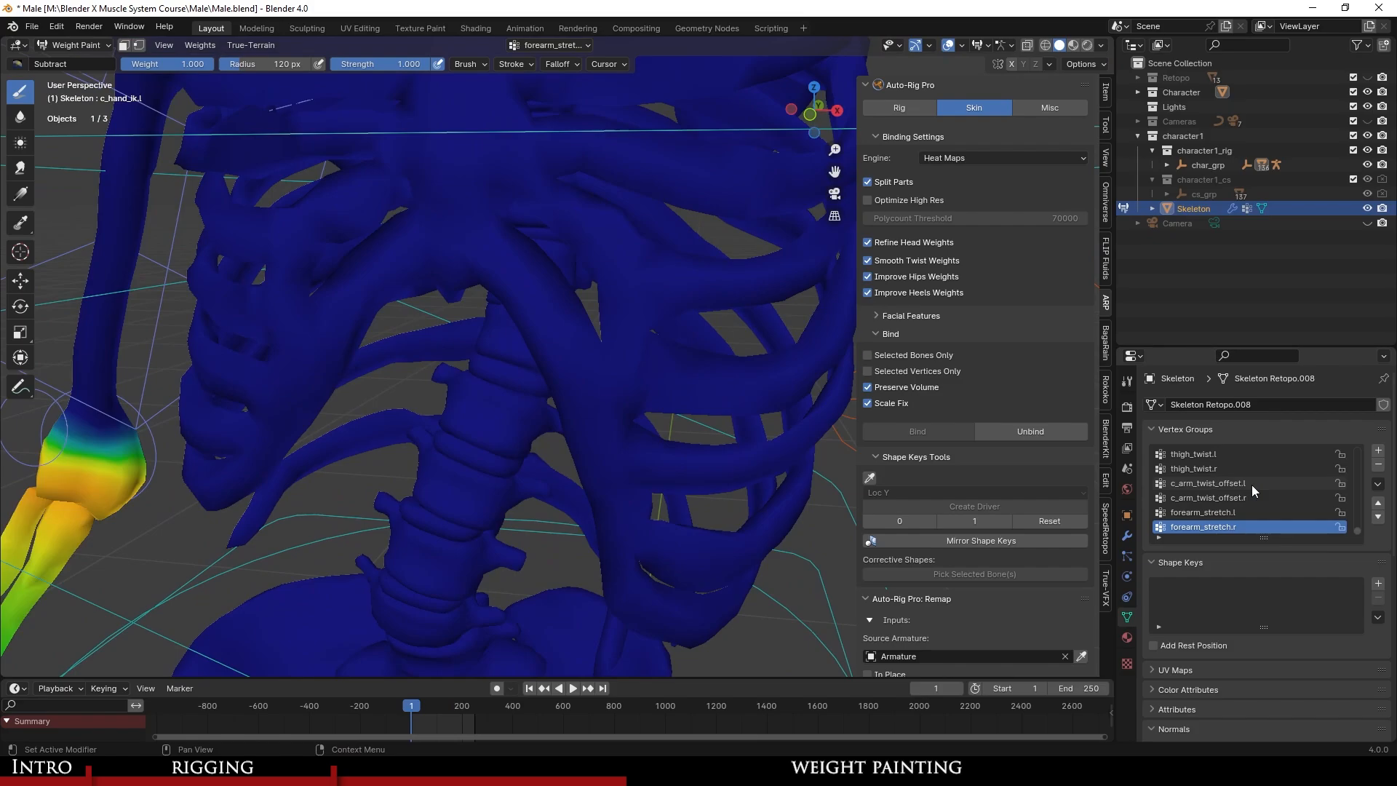
Go backwards through the vertex groups from forearm_stretch.r to arm_stretch.l, examining each for stray weights on the ribs and spine.
key("Up")
key("Up")
key("Up")
key("Up")
key("Up")
key("Up")
key("Up")
key("Up")
key("Up")
key("Up")
key("Up")
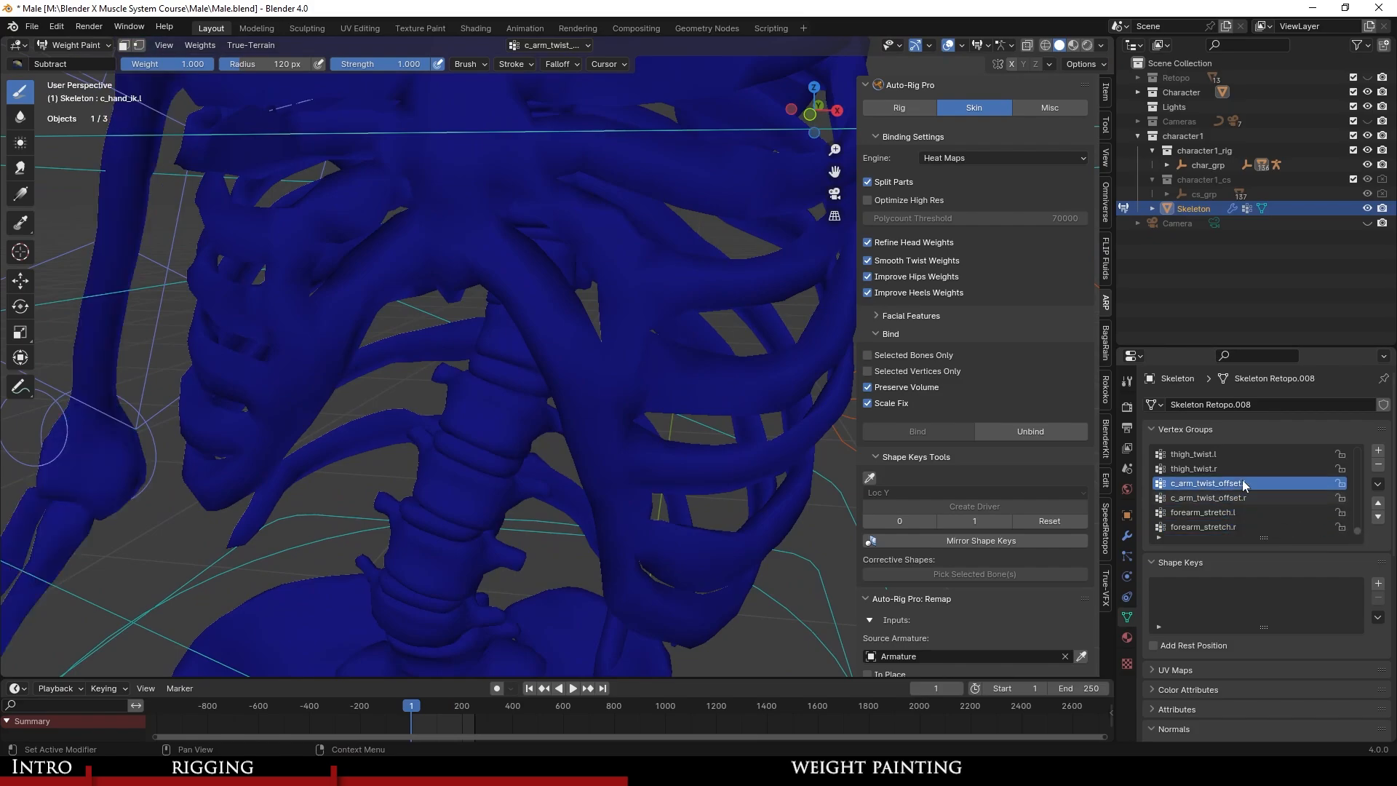
key("Up")
key("Up")
key("Up")
key("Up")
key("Up")
key("Up")
key("Up")
key("Up")
key("Up")
key("Up")
key("Up")
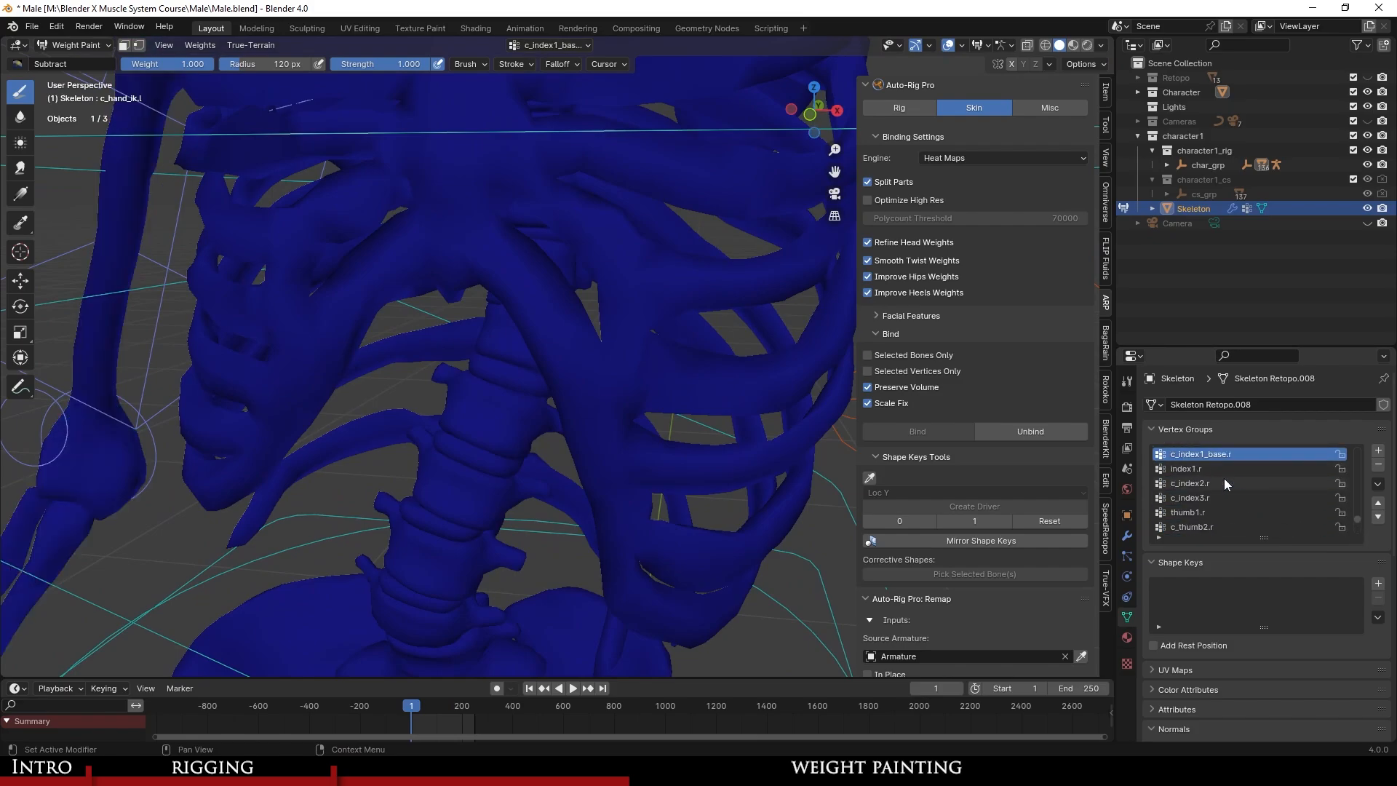
key("Up")
key("Up")
key("Up")
key("Up")
key("Up")
key("Up")
key("Up")
key("Up")
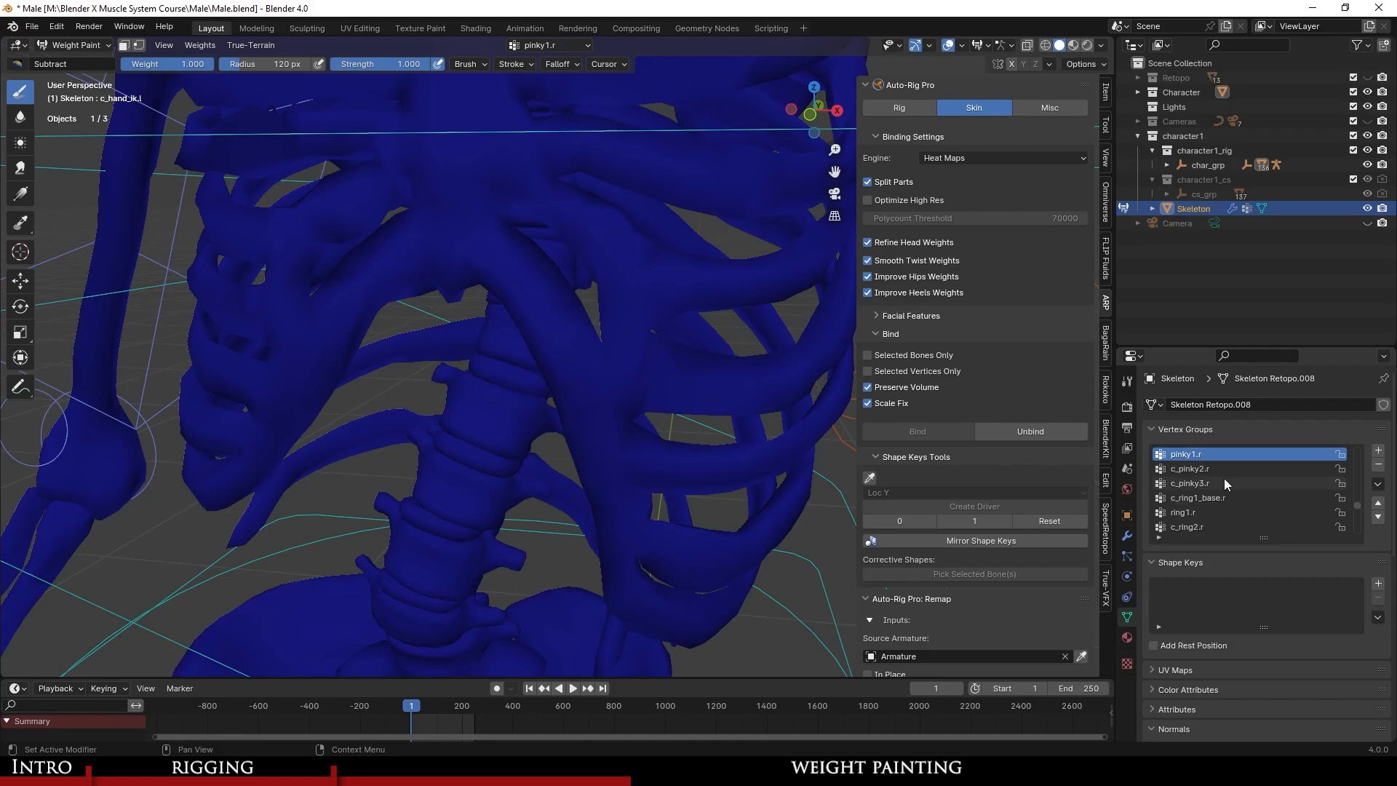
key("Up")
key("Up")
key("Up")
key("Up")
key("Up")
key("Up")
key("Up")
key("Up")
key("Up")
key("Up")
key("Up")
key("Up")
key("Up")
key("Up")
key("Up")
key("Up")
key("Up")
key("Up")
key("Up")
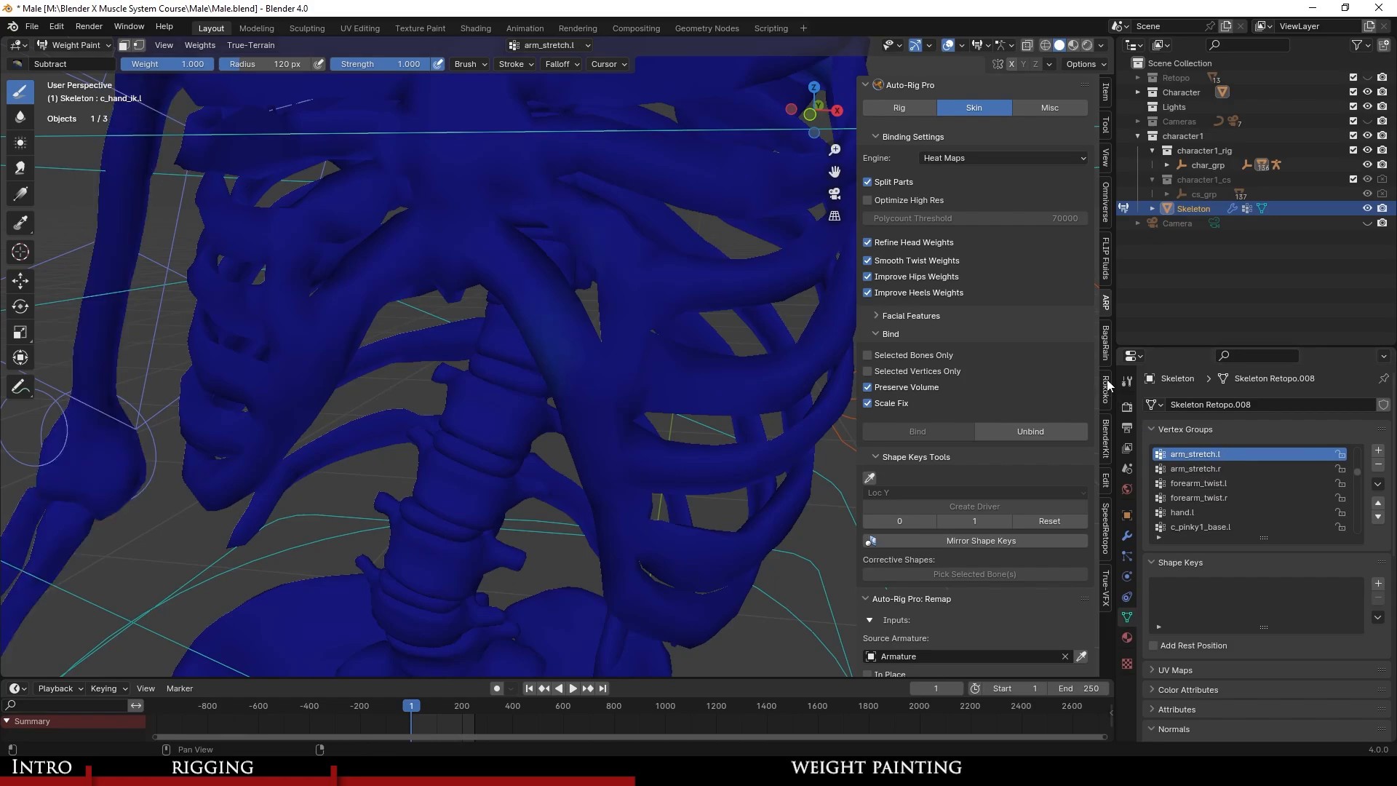
Compare the arm_stretch.l and arm_stretch.r vertex groups for stray weights around the lower ribs and sternum.
key("Down")
key("Down")
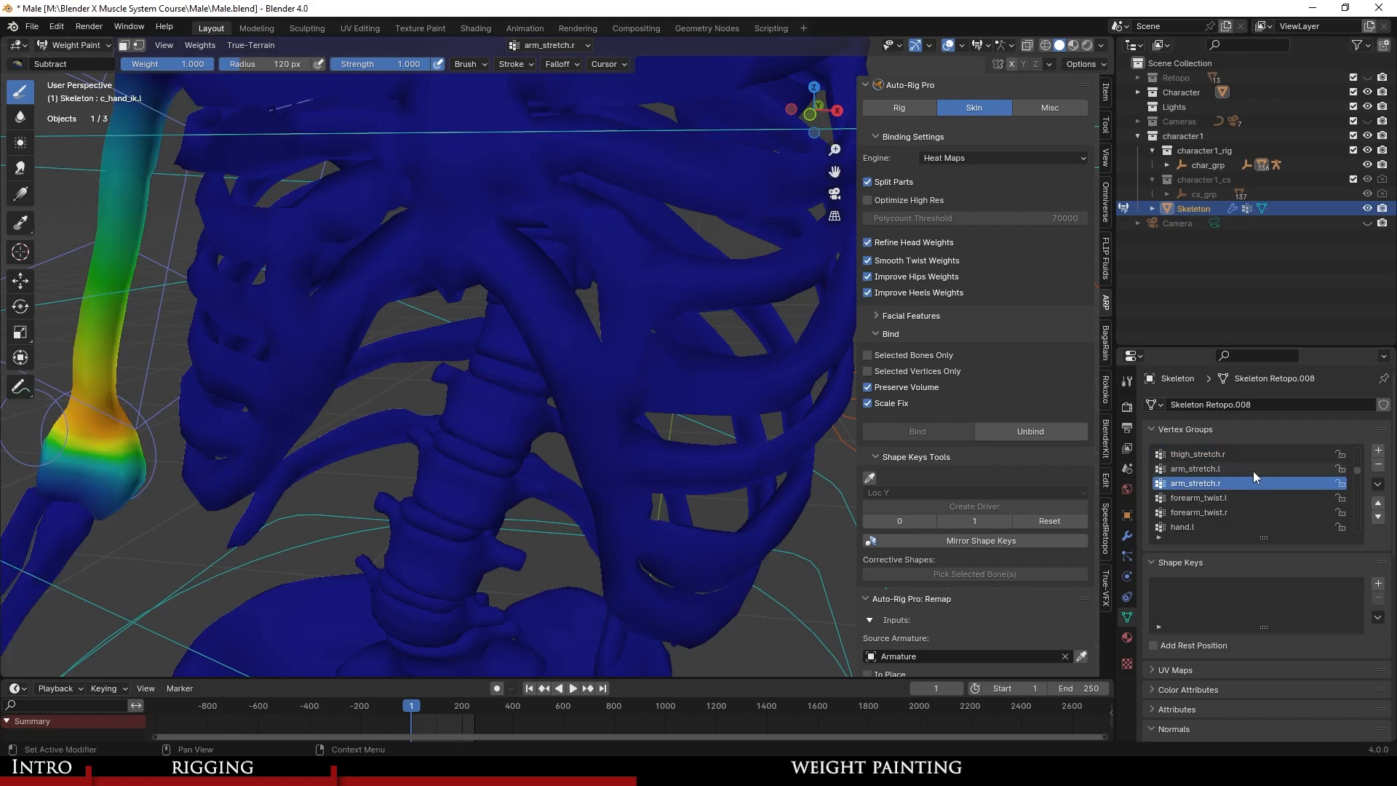
key("Up")
middle_click_drag(567, 197, 566, 374)
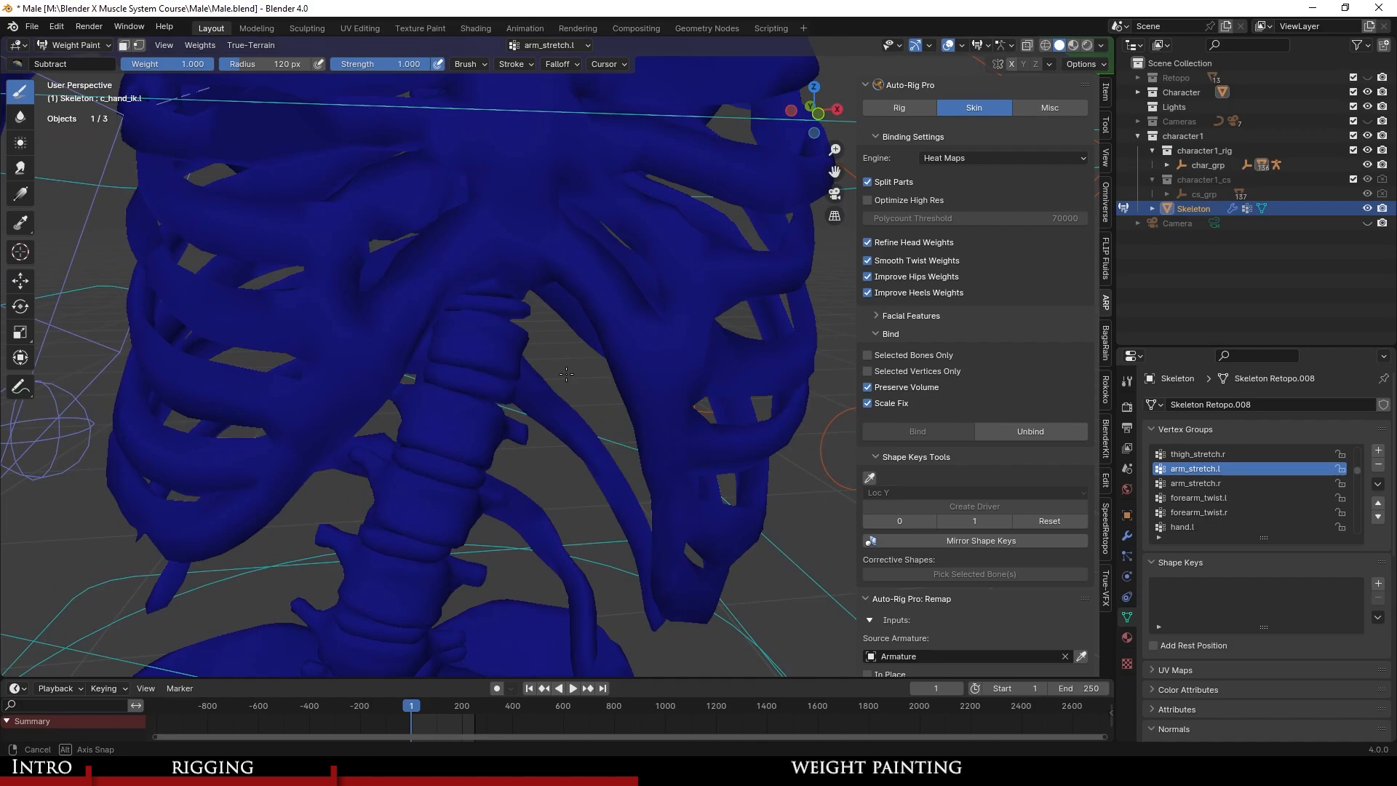
left_click(1227, 485)
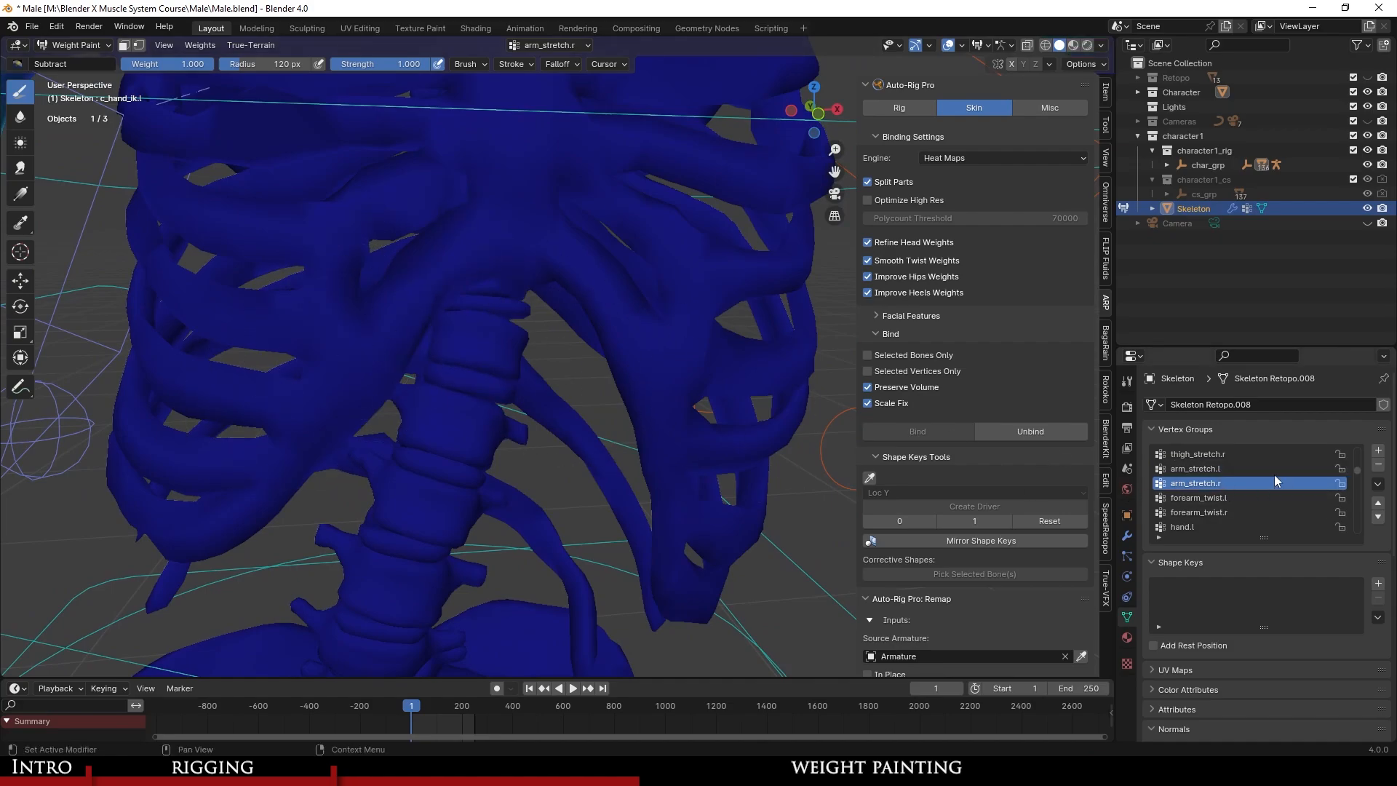
Go through the forearm, hand and finger vertex groups down to c_pinky1_base.r, checking the rib cage for stray weights.
key("Up")
key("Down")
key("Down")
key("Down")
key("Down")
key("Down")
key("Down")
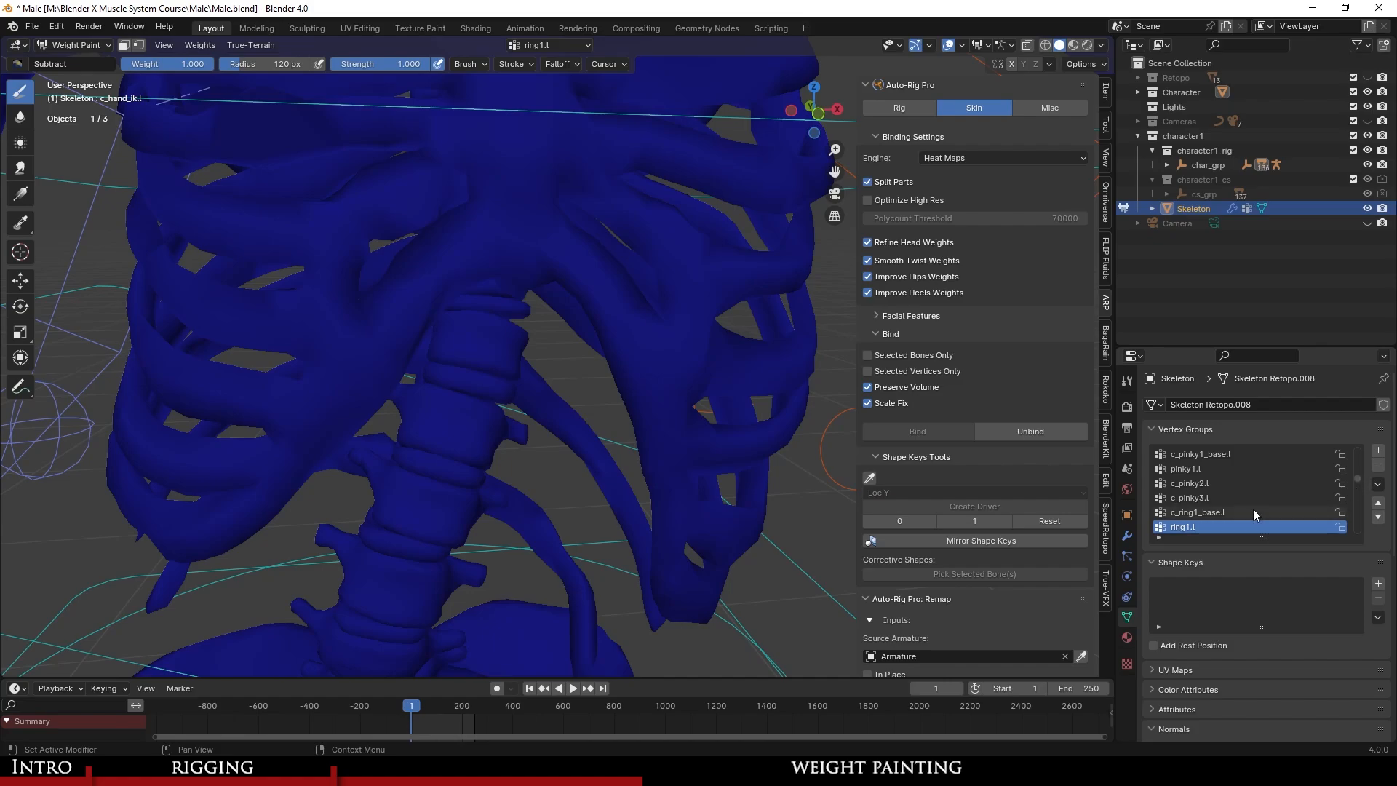
key("Down")
key("Down")
key("Down")
key("Down")
key("Down")
key("Down")
key("Down")
key("Down")
key("Down")
key("Down")
key("Down")
key("Down")
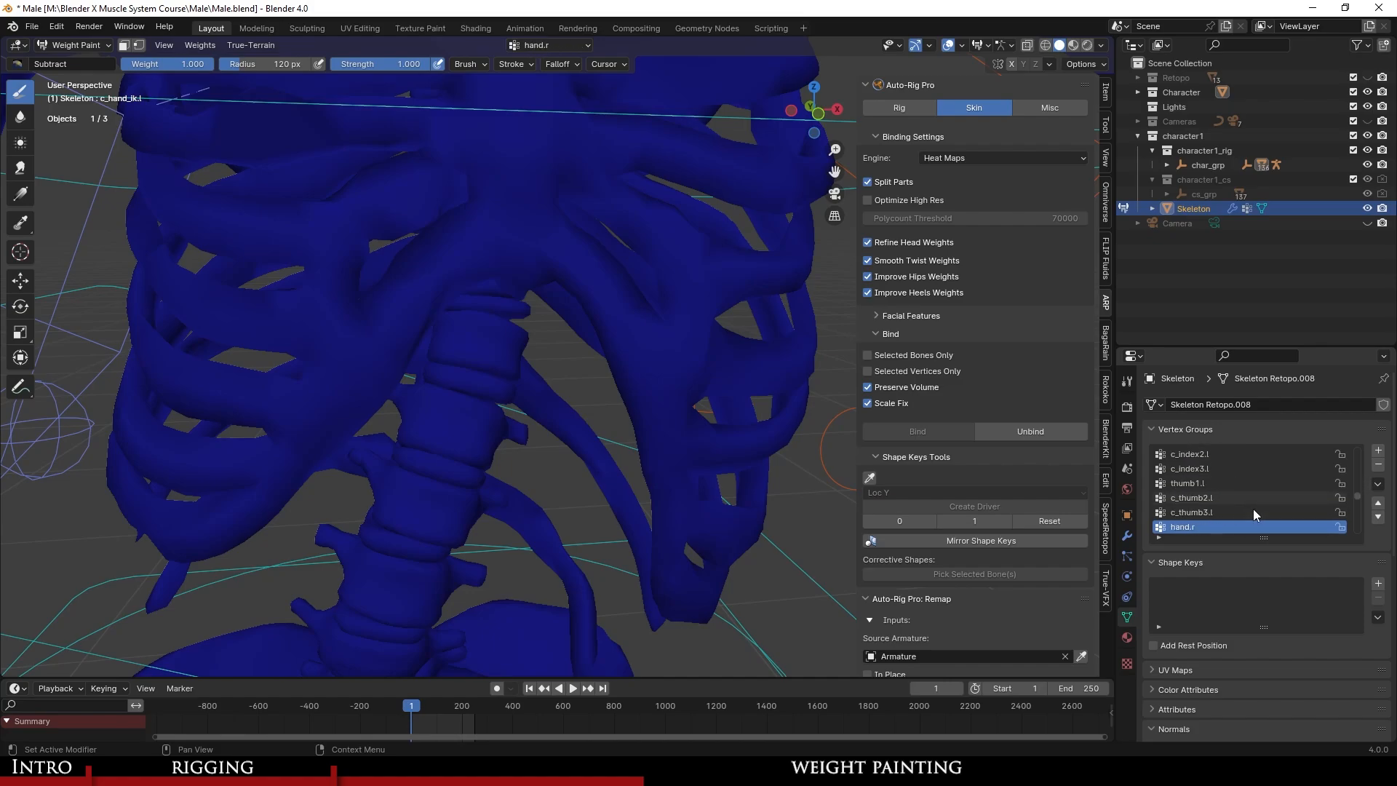
key("Down")
key("Down")
key("Down")
key("Down")
key("Down")
key("Down")
key("Up")
key("Up")
key("Up")
key("Up")
key("Up")
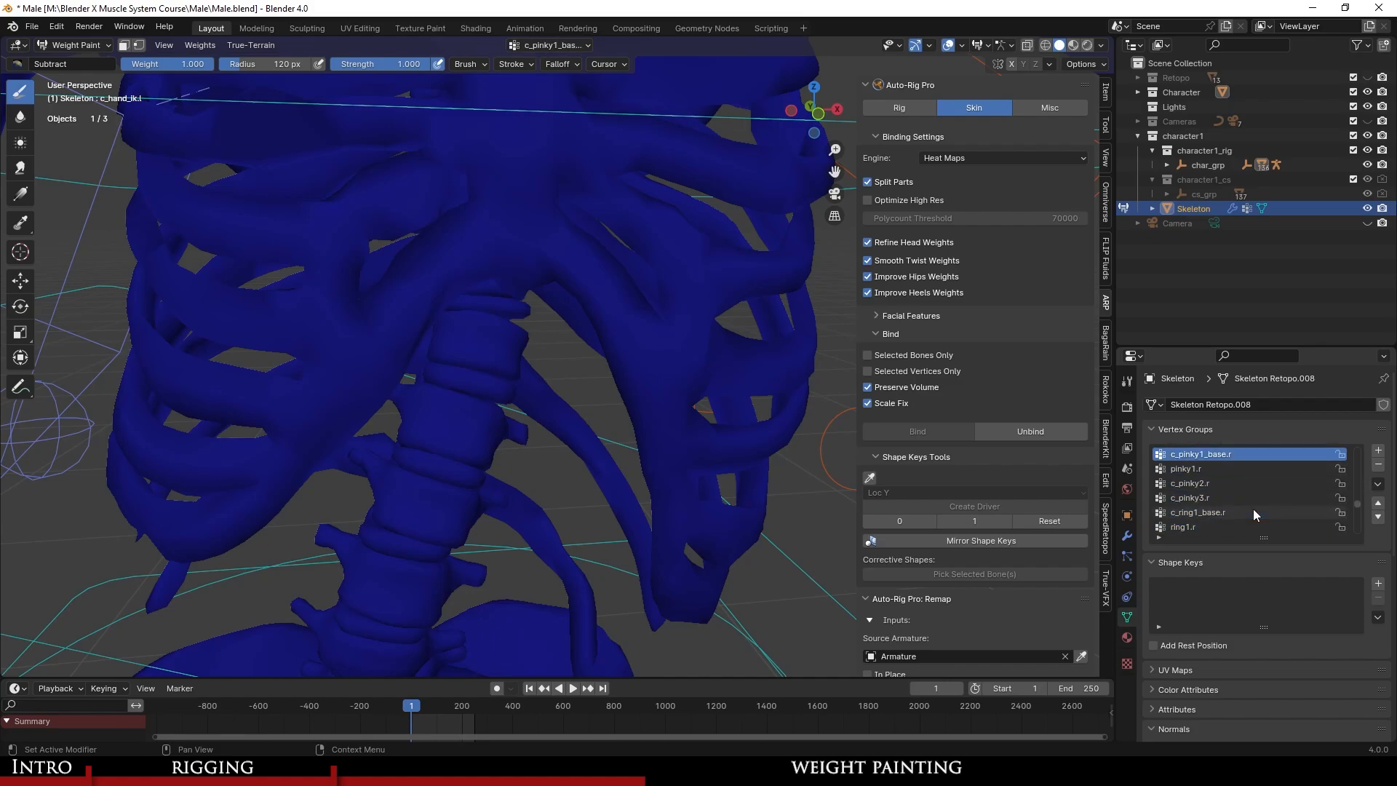
Return to Object Mode, select the rig and put it into Pose Mode.
scroll(775, 387, "down", 8)
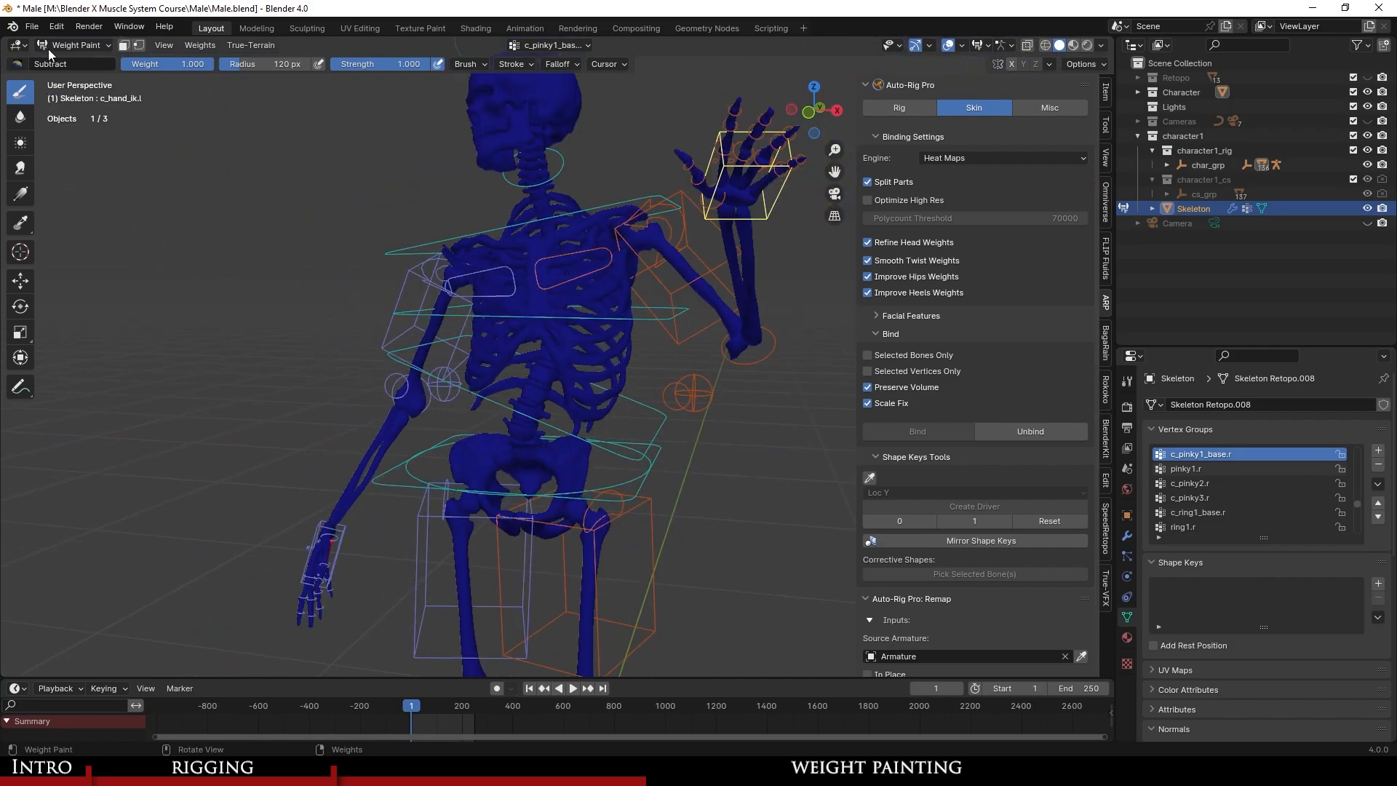
left_click(77, 45)
left_click(70, 49)
left_click(749, 218)
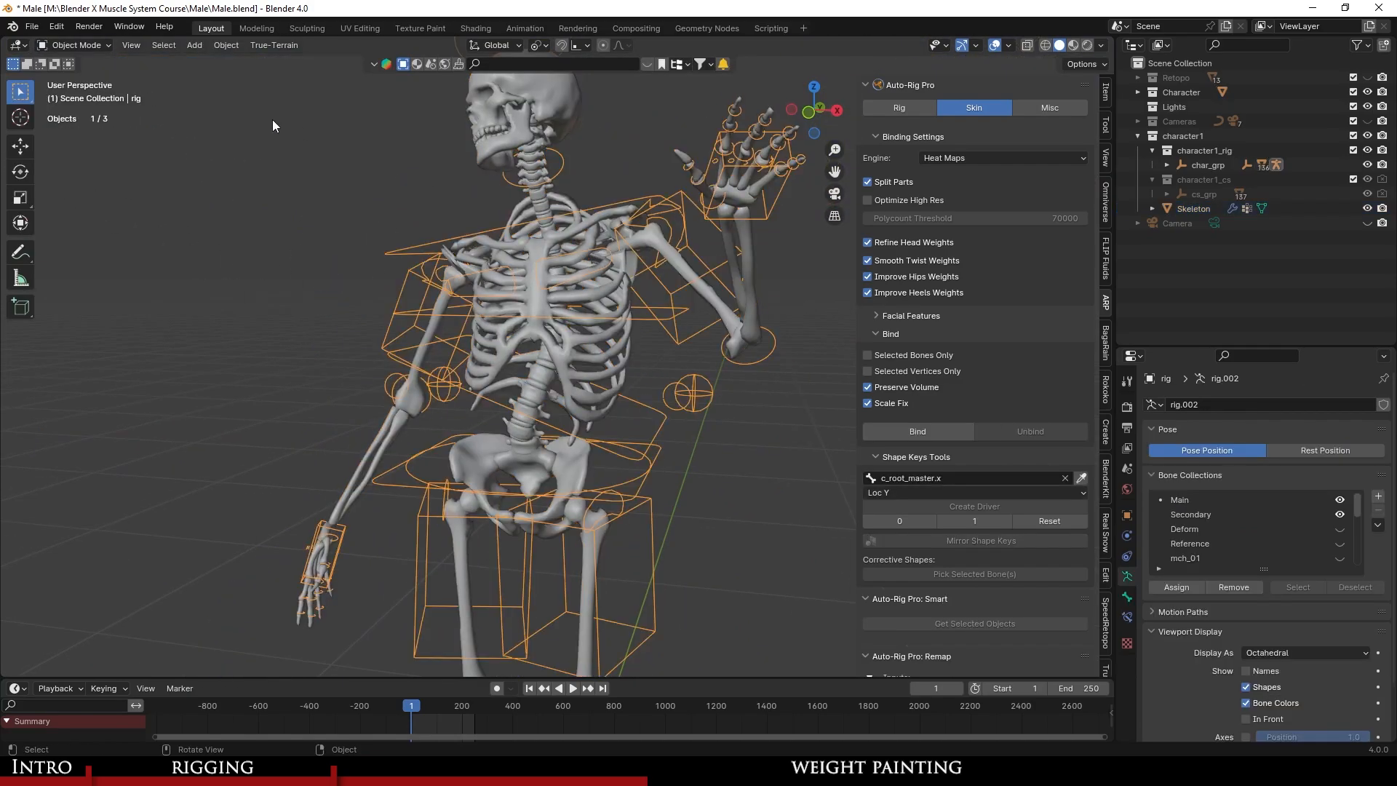
left_click(77, 45)
left_click(72, 97)
Clear all transforms on every bone of the rig to restore the rest pose, and save the file.
key("a")
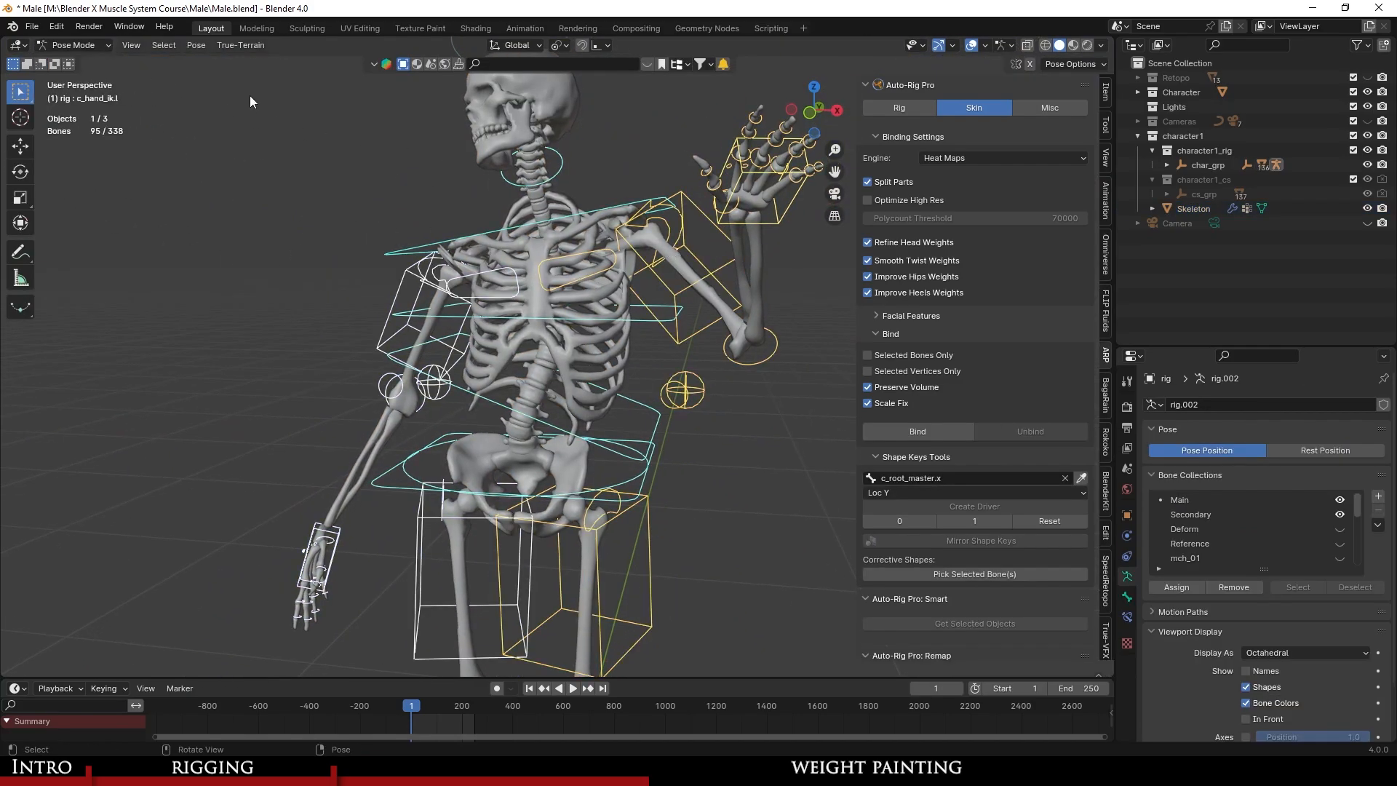
left_click(196, 45)
mouse_move(336, 77)
left_click(407, 78)
scroll(632, 414, "up", 1)
key("ctrl+s")
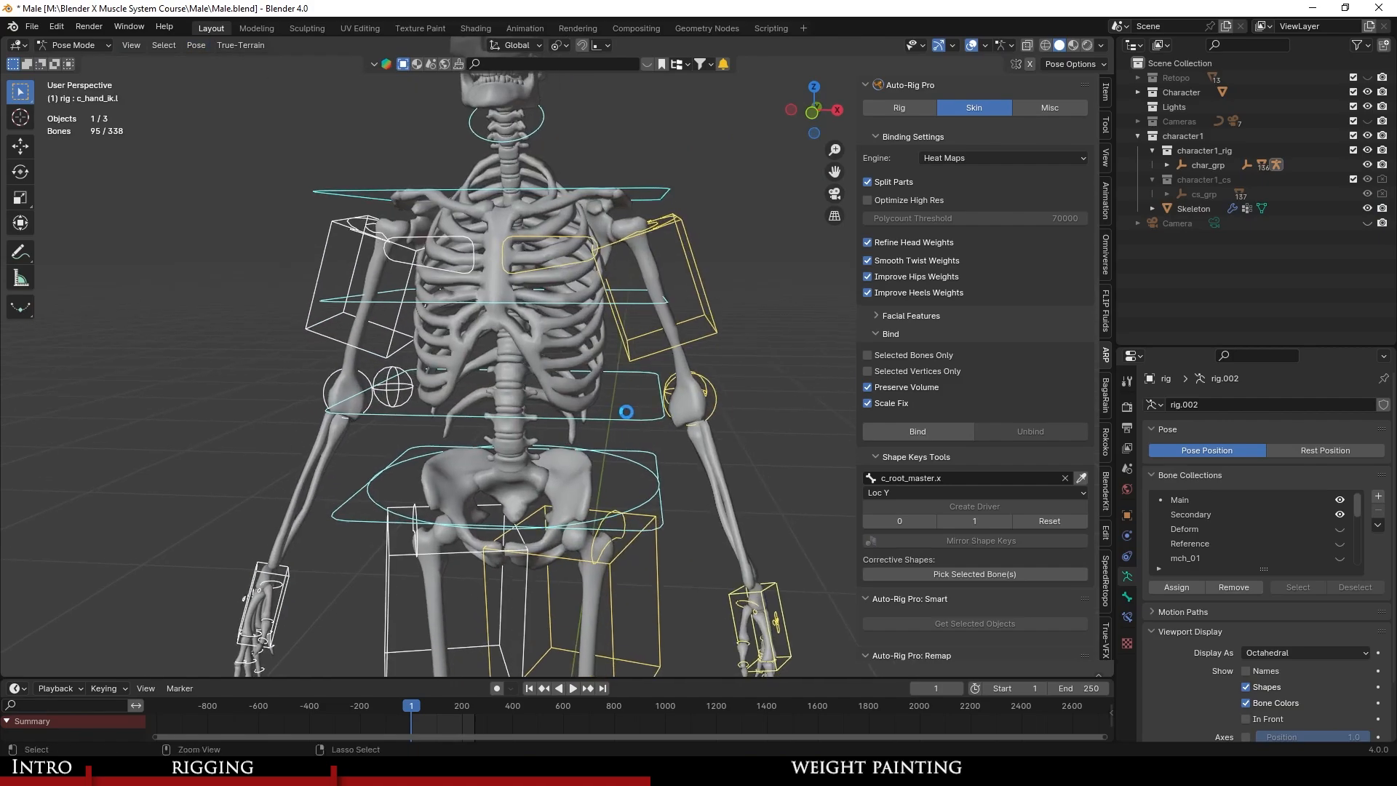
Raise the left leg by moving the c_foot_ik.l control about -0.06 m in X, -0.30 m in Y and 0.36 m in Z.
scroll(632, 417, "down", 3)
middle_click_drag(645, 648, 466, 522, "shift")
left_click(602, 499)
key("g")
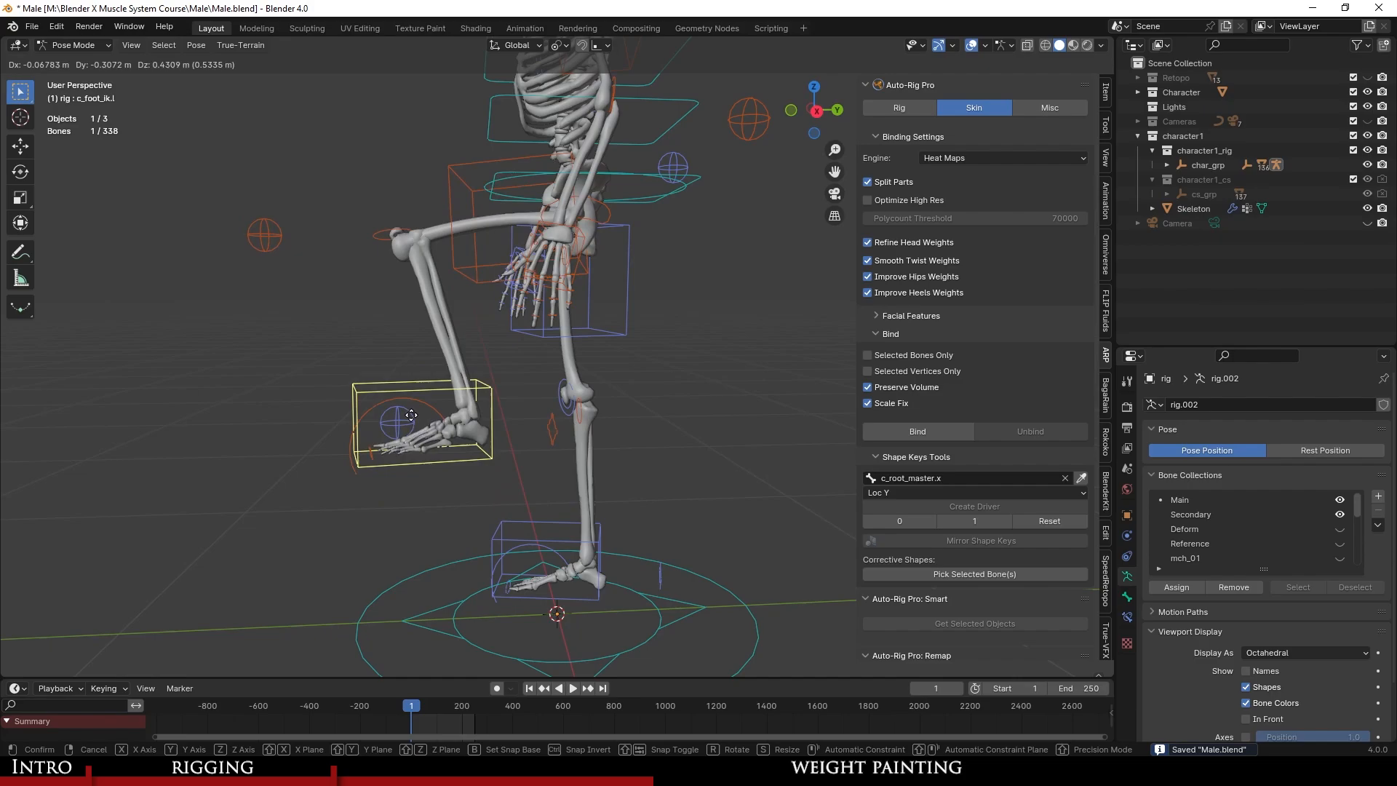
left_click(412, 394)
middle_click_drag(412, 394, 465, 334)
scroll(539, 302, "up", 3)
middle_click_drag(591, 497, 524, 395)
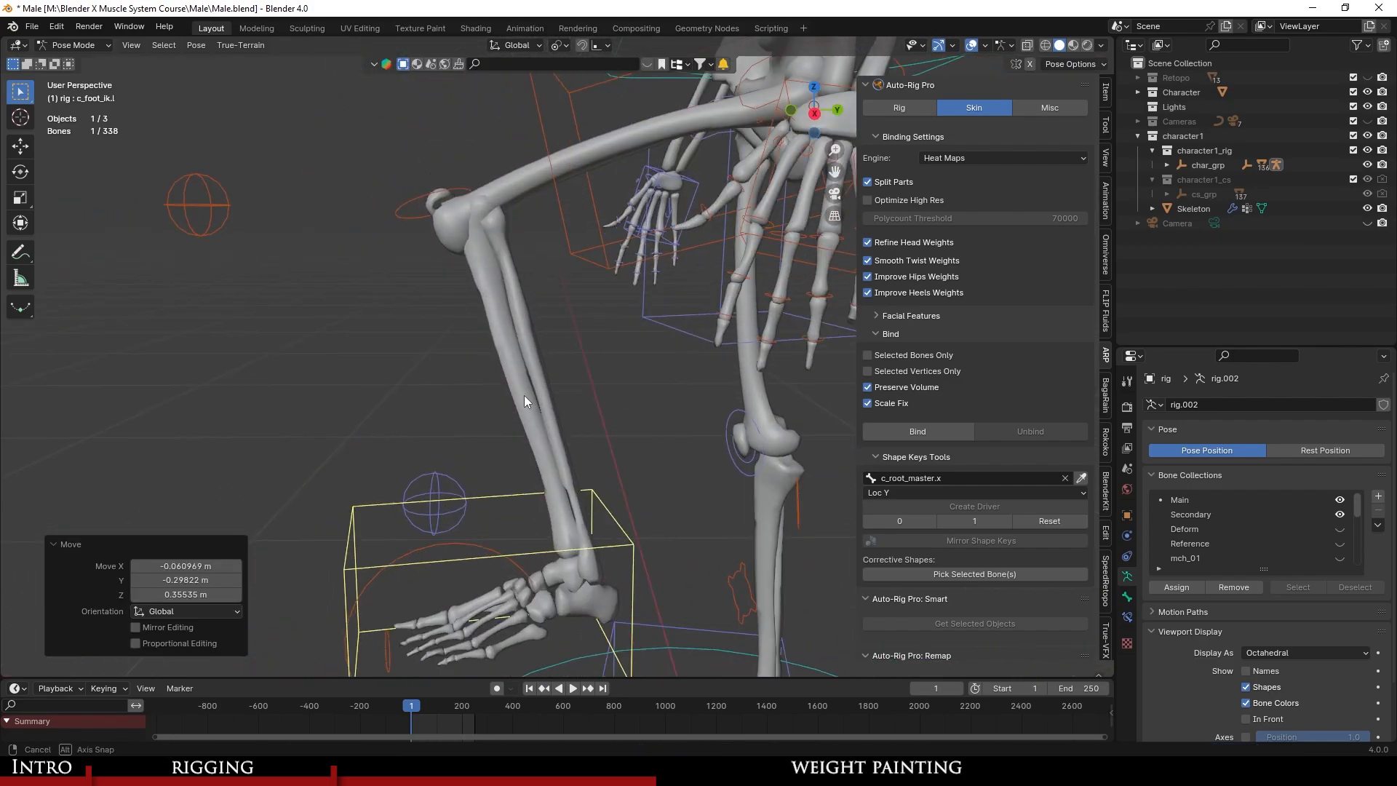
Move c_foot_ik.l back about 0.11 m in Y, then forward about 0.22 m and down 0.08 m to test the knee.
key("g")
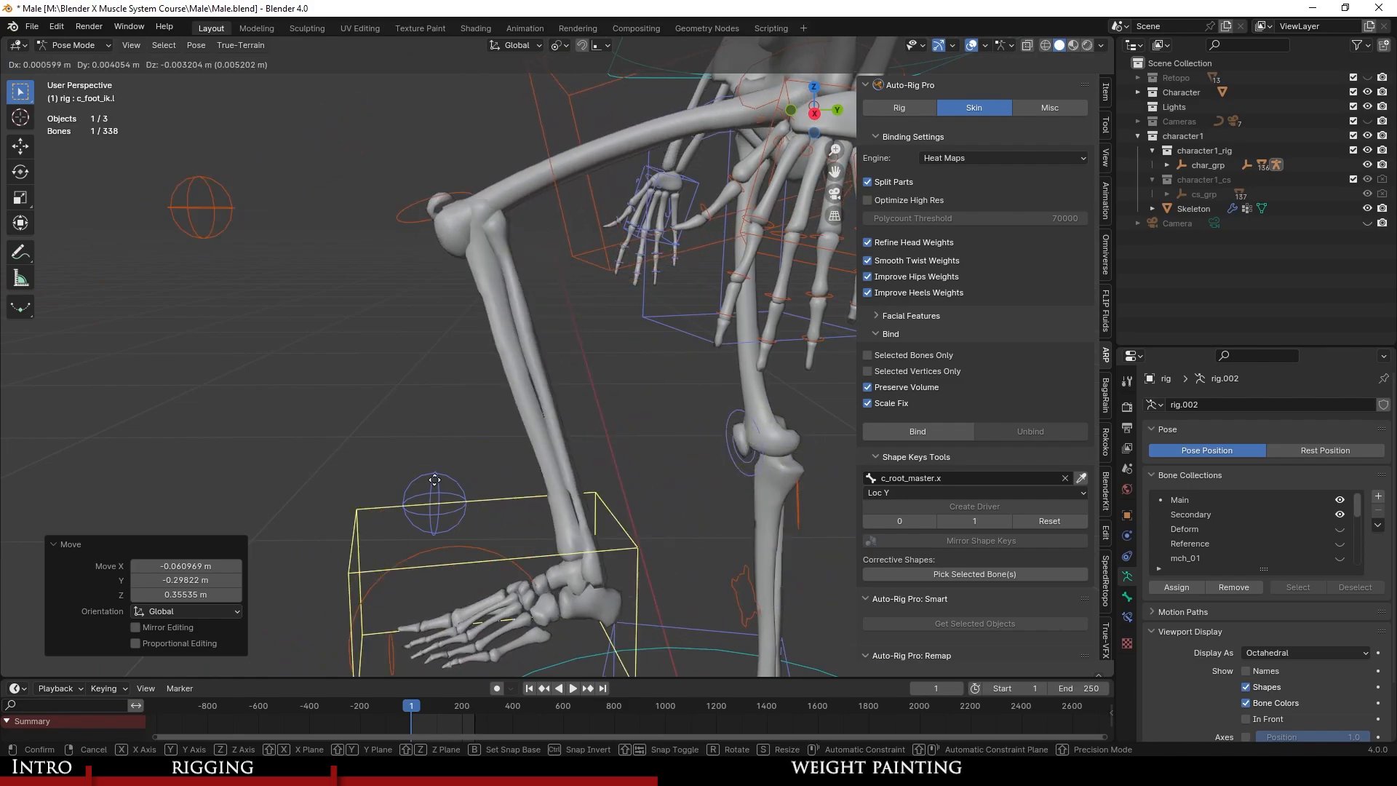
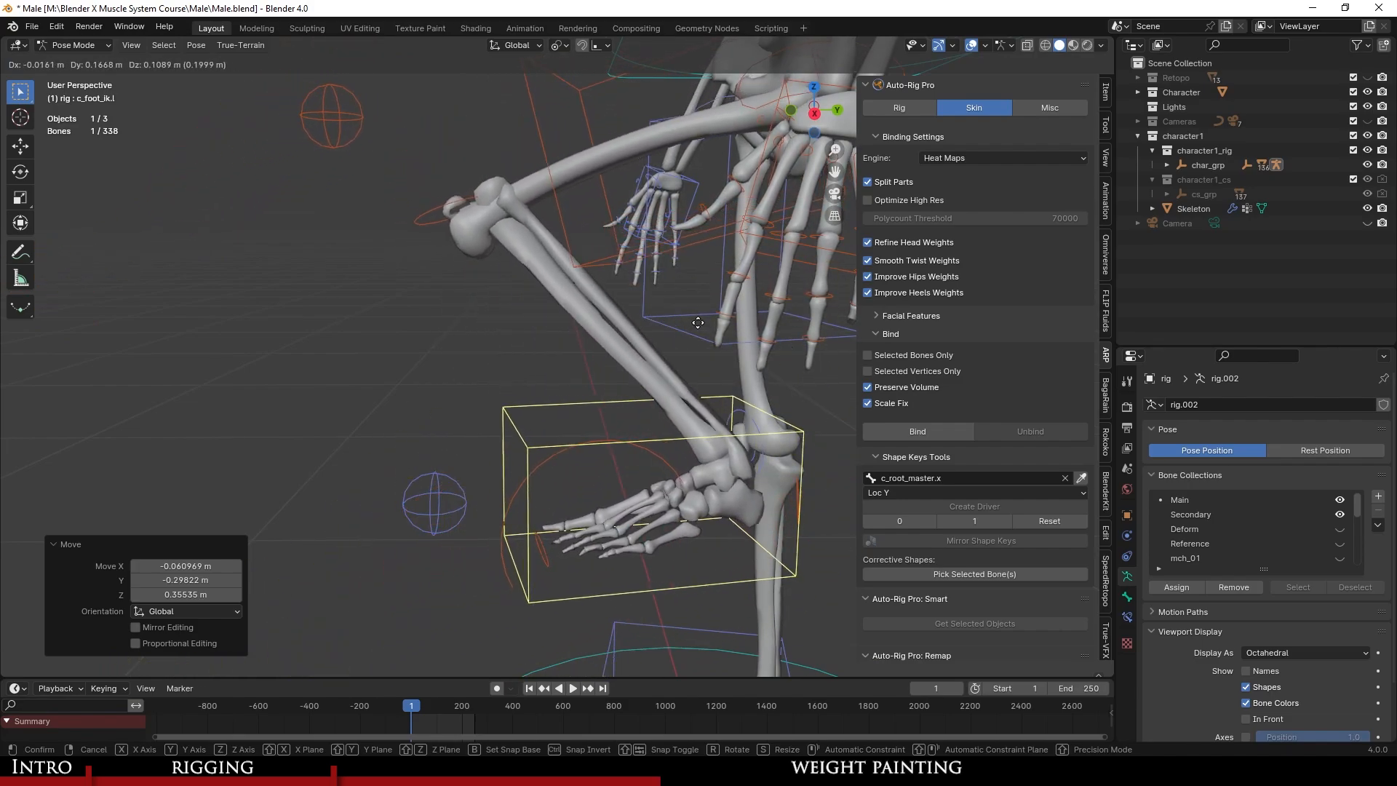
left_click(642, 354)
scroll(453, 369, "down", 3)
middle_click_drag(453, 369, 627, 382)
key("g")
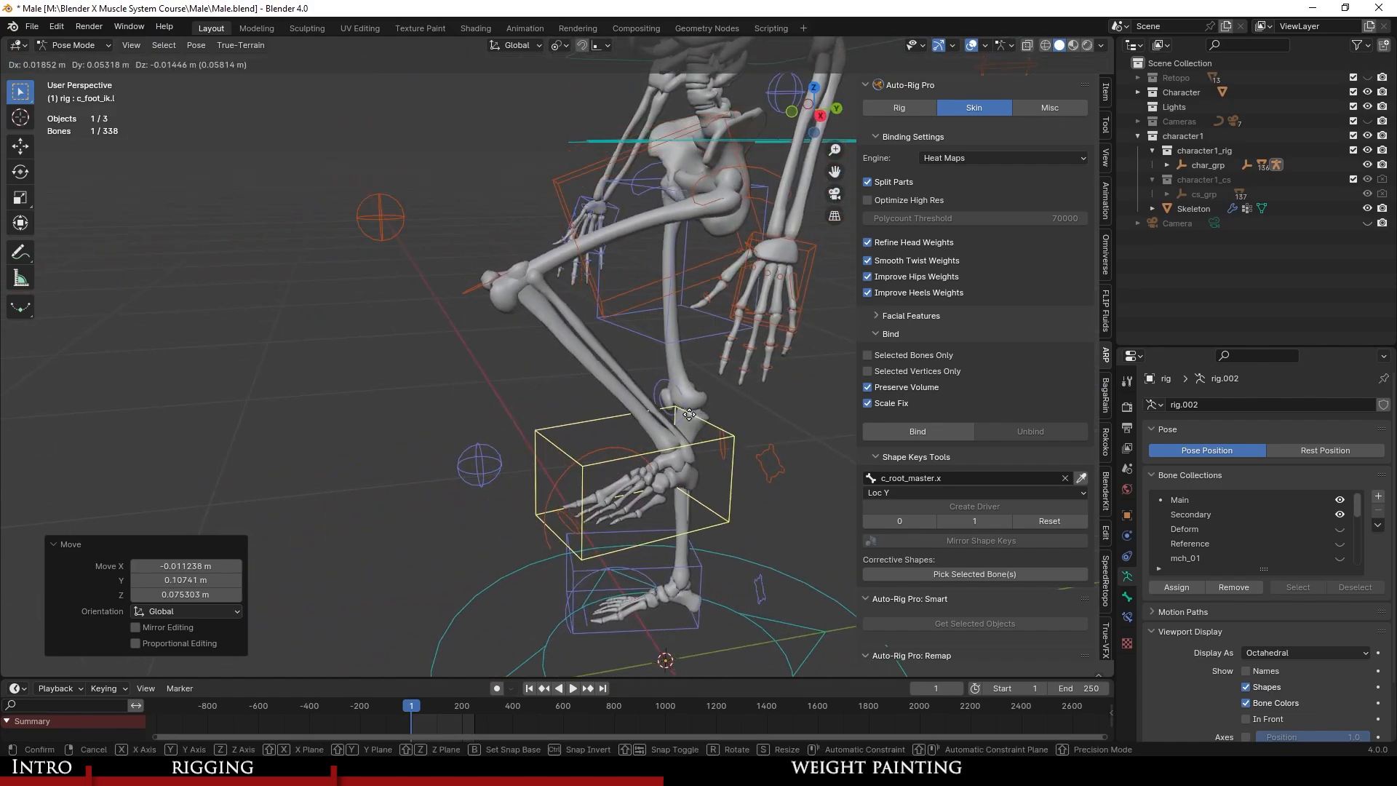
left_click(496, 467)
middle_click_drag(582, 469, 487, 369)
scroll(487, 370, "up", 4)
middle_click_drag(487, 370, 508, 384)
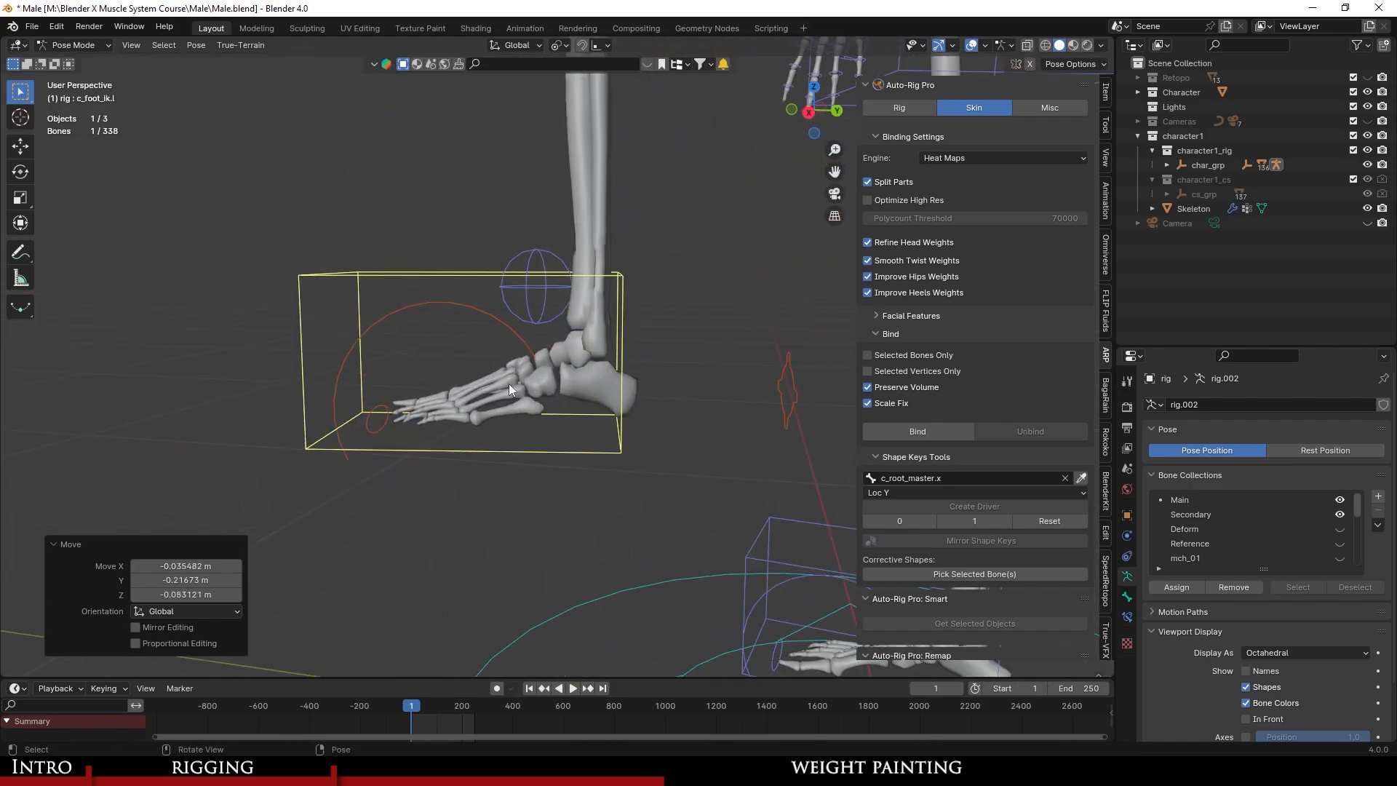
Rotate the c_foot_01.l foot roll control by about -41.8° to test the left foot and toes.
left_click(413, 309)
middle_click_drag(443, 318, 517, 320, "shift")
scroll(519, 320, "up", 2)
key("r")
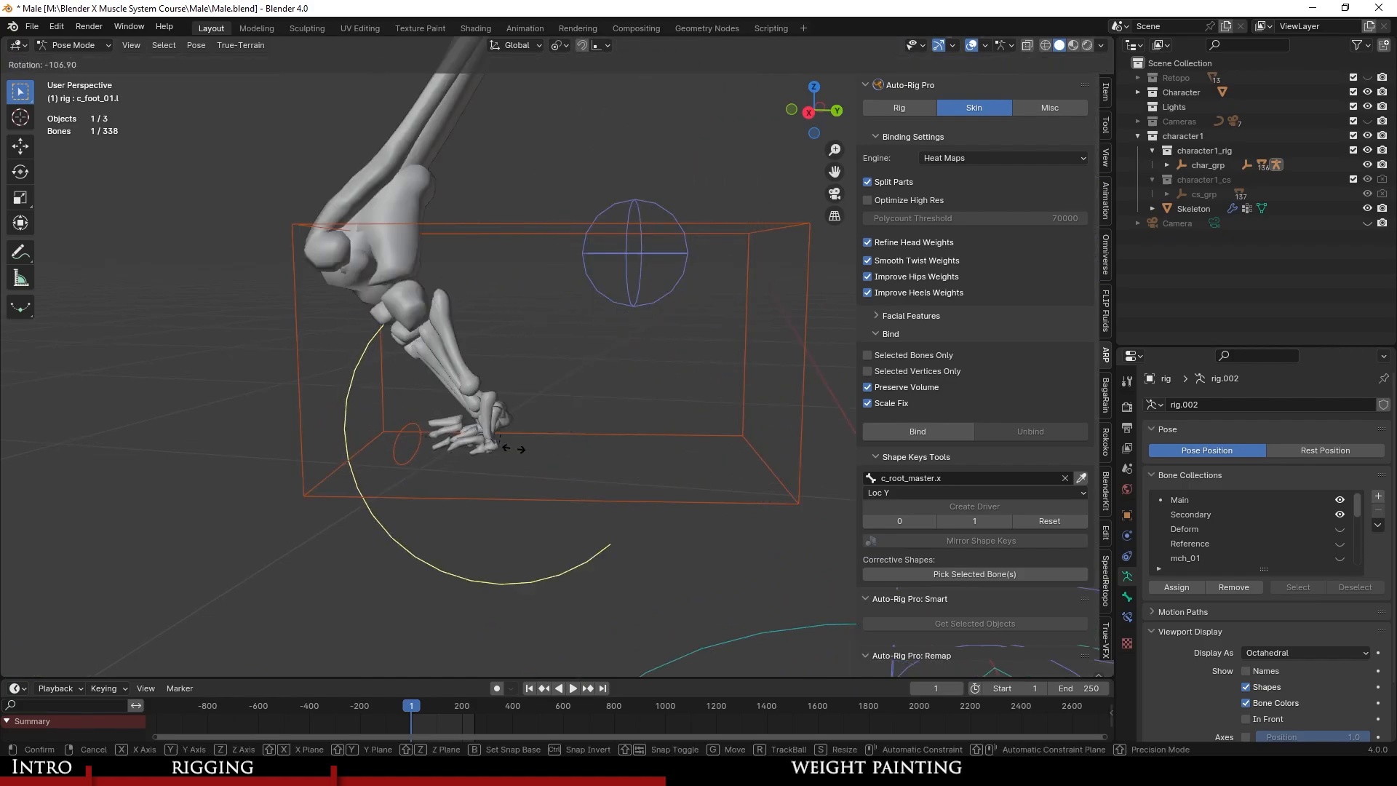
left_click(441, 446)
scroll(527, 397, "down", 4)
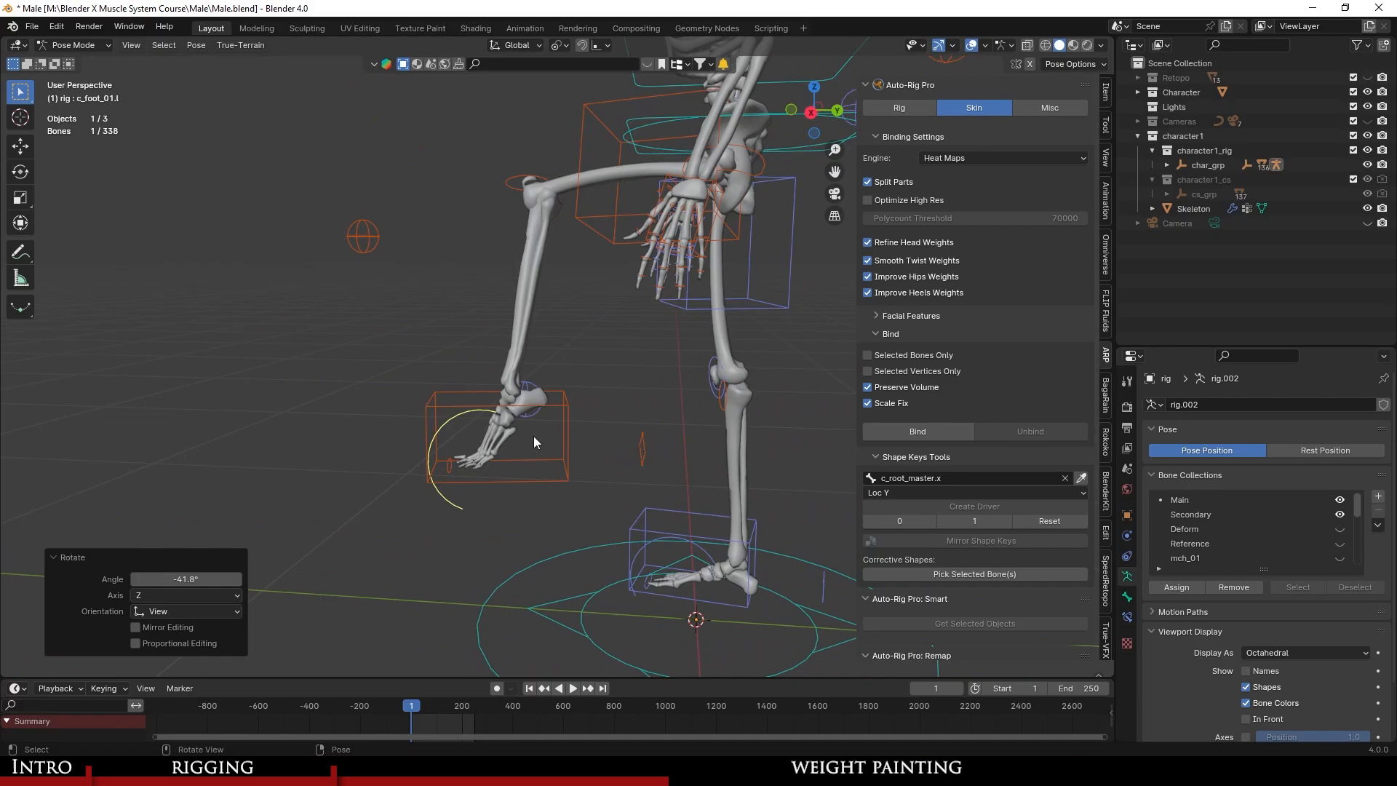
Select all bones, clear all their transforms to reset the leg pose, and save Male.blend.
middle_click_drag(534, 436, 550, 437)
key("a")
left_click(197, 45)
mouse_move(380, 74)
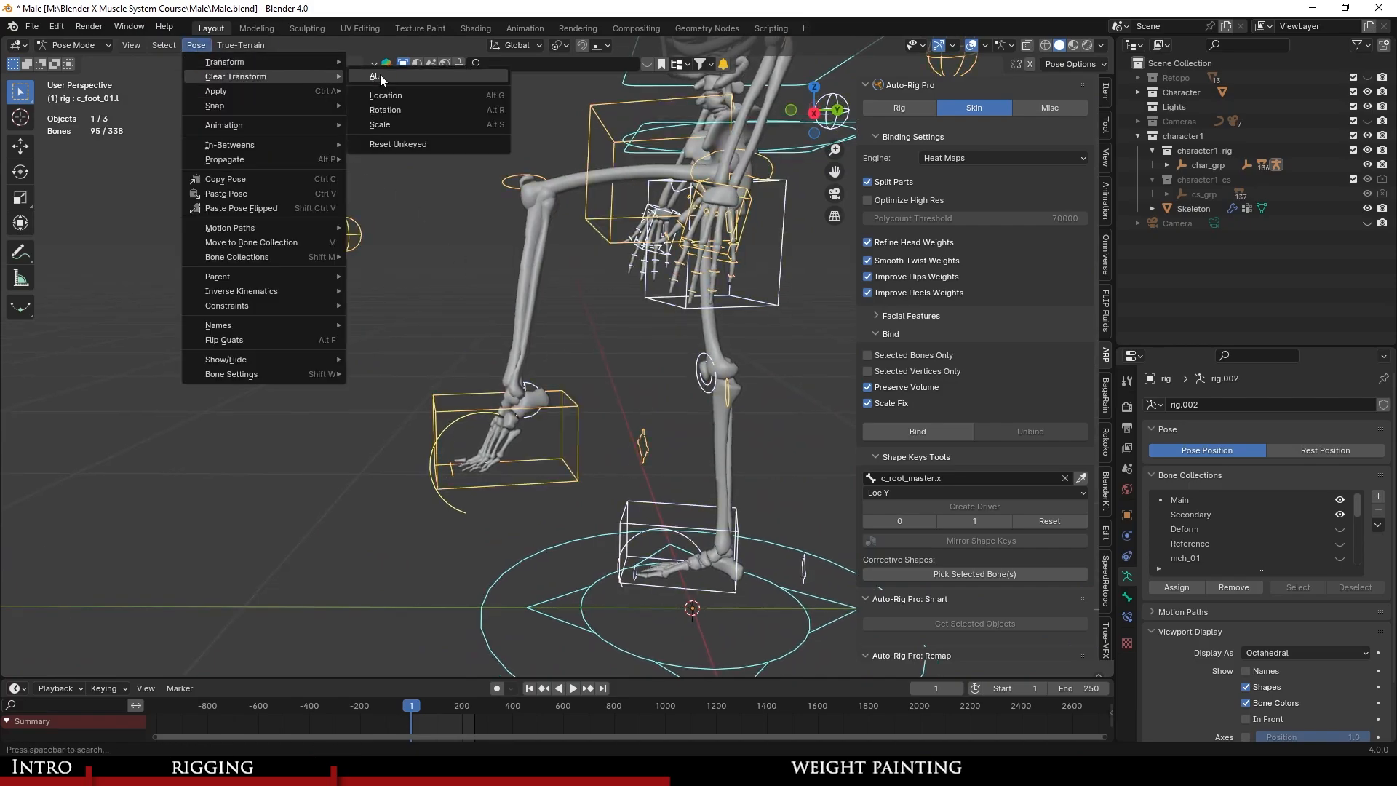
left_click(415, 91)
middle_click_drag(393, 435, 618, 447)
key("ctrl+s")
scroll(622, 309, "up", 1)
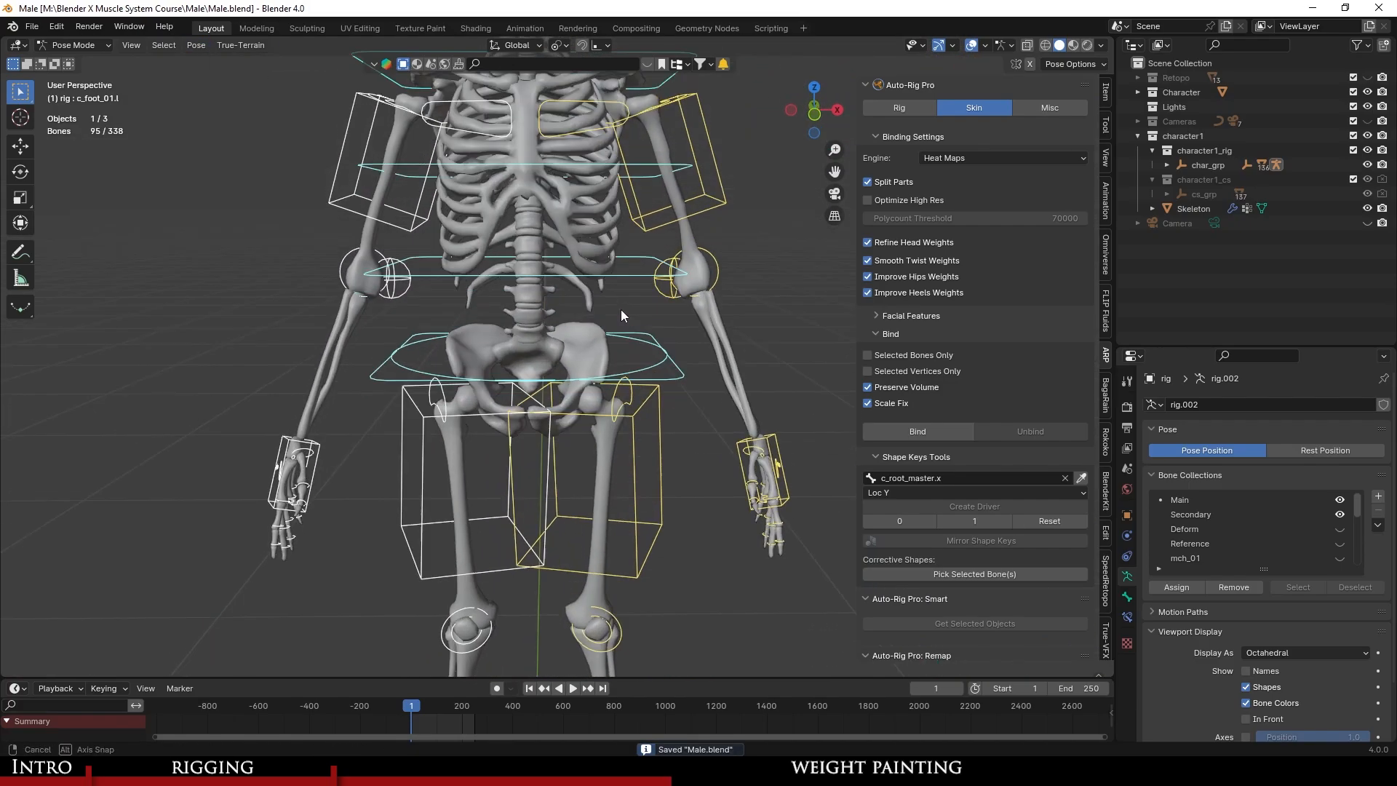
Return to Object Mode with the Skeleton mesh selected and save the file again.
middle_click_drag(621, 309, 616, 441, "shift")
scroll(619, 442, "up", 3)
key("ctrl+s")
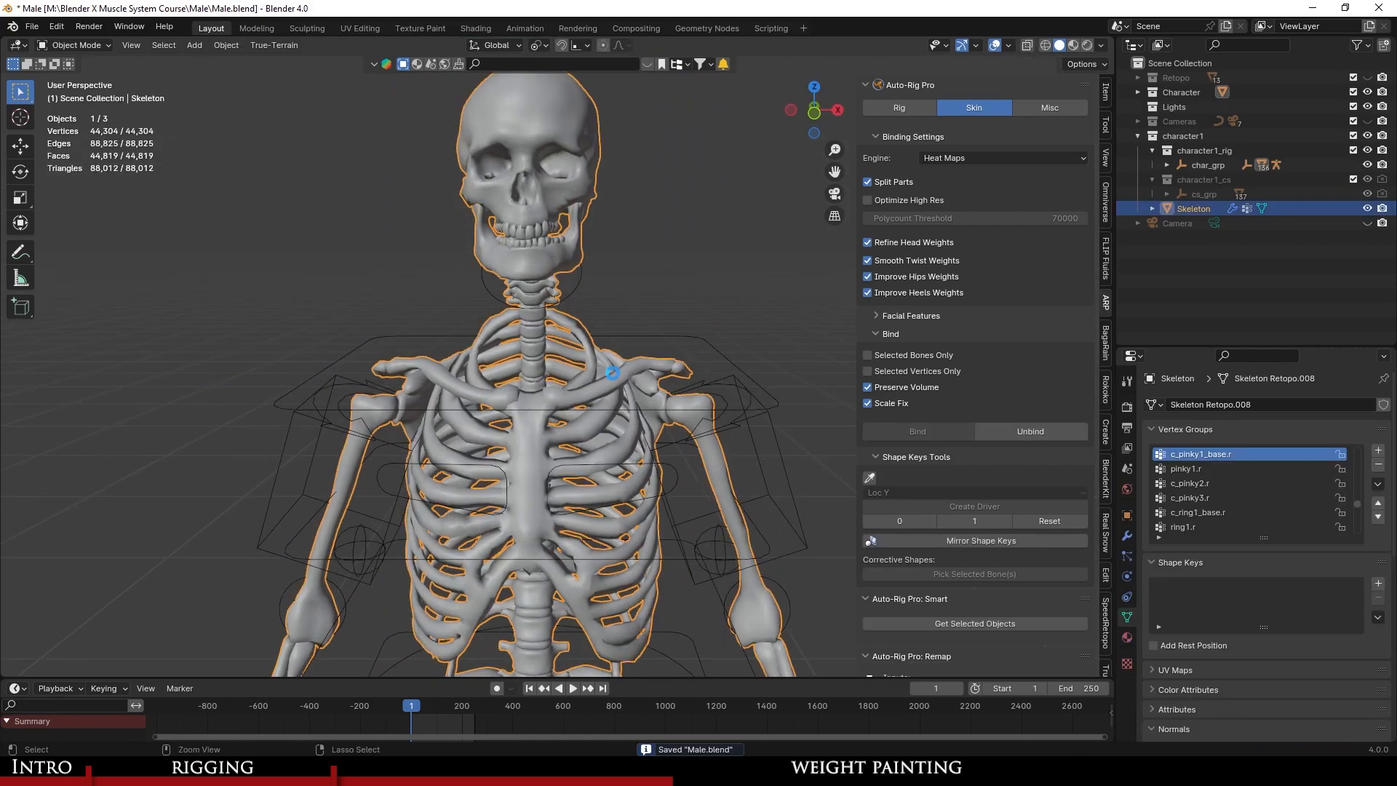
Make root.x the active vertex group of the Skeleton mesh and switch it to Weight Paint mode.
scroll(1216, 483, "up", 5)
left_click_drag(1358, 496, 1361, 449)
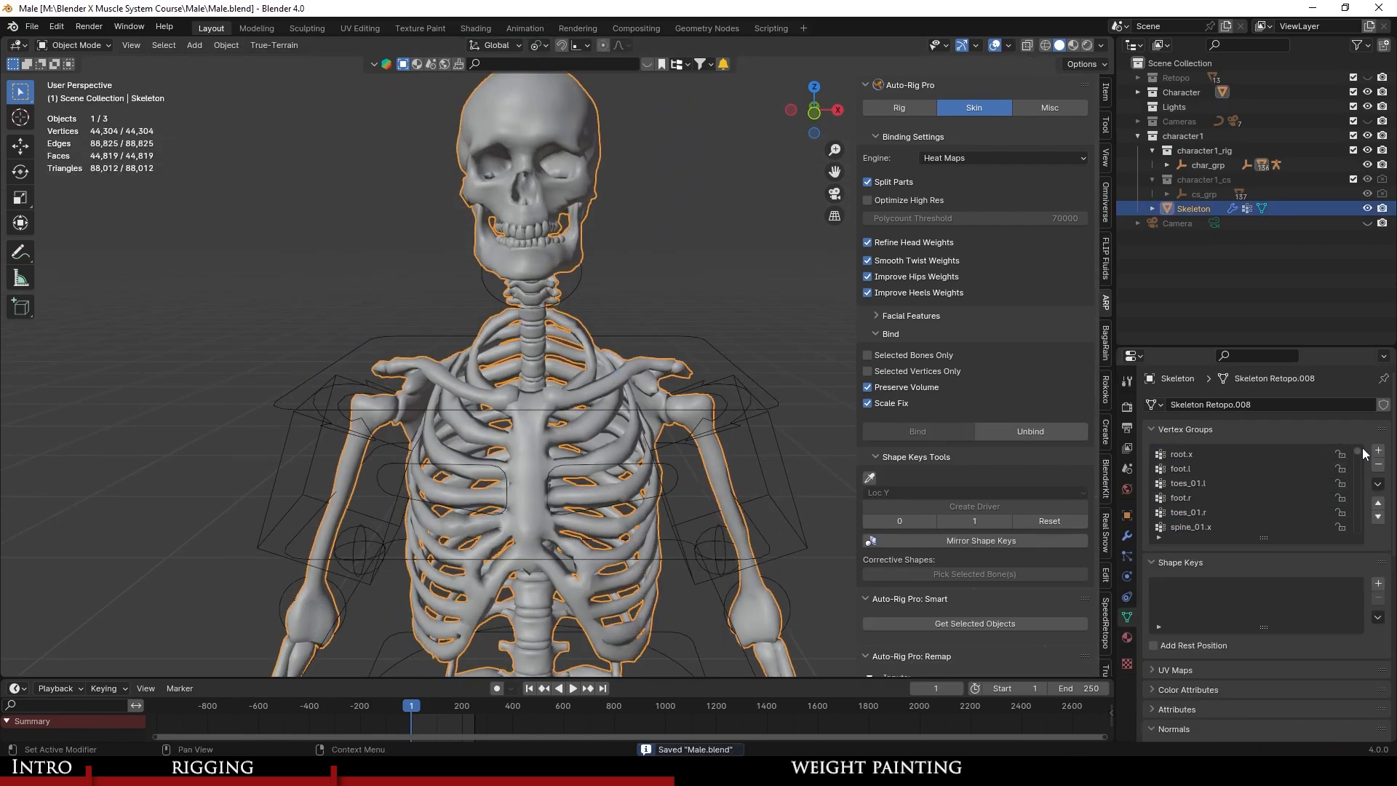
left_click(1264, 455)
left_click(77, 45)
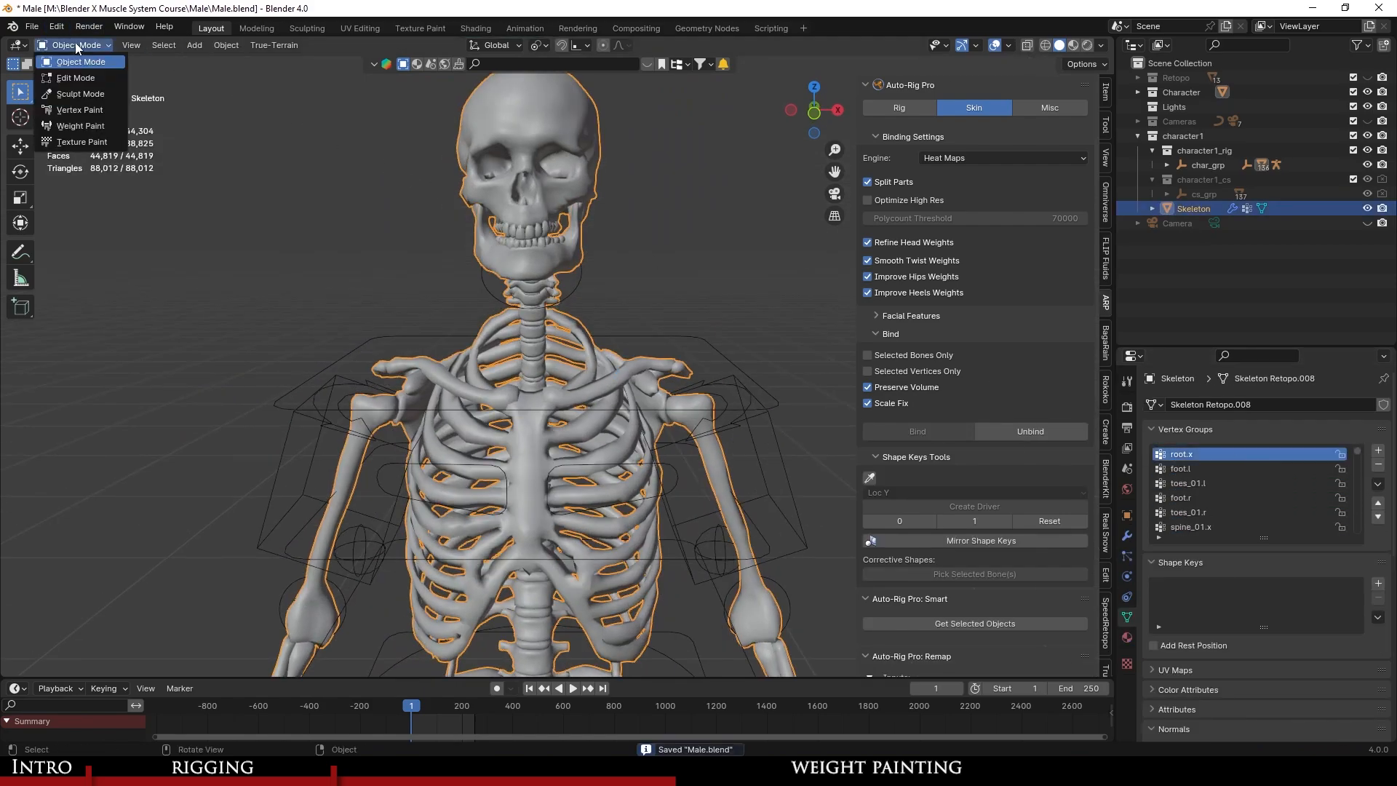
left_click(80, 126)
Examine the root.x weights on the pelvis, lumbar spine and lower ribs in front view.
scroll(592, 219, "down", 5)
scroll(528, 420, "up", 10)
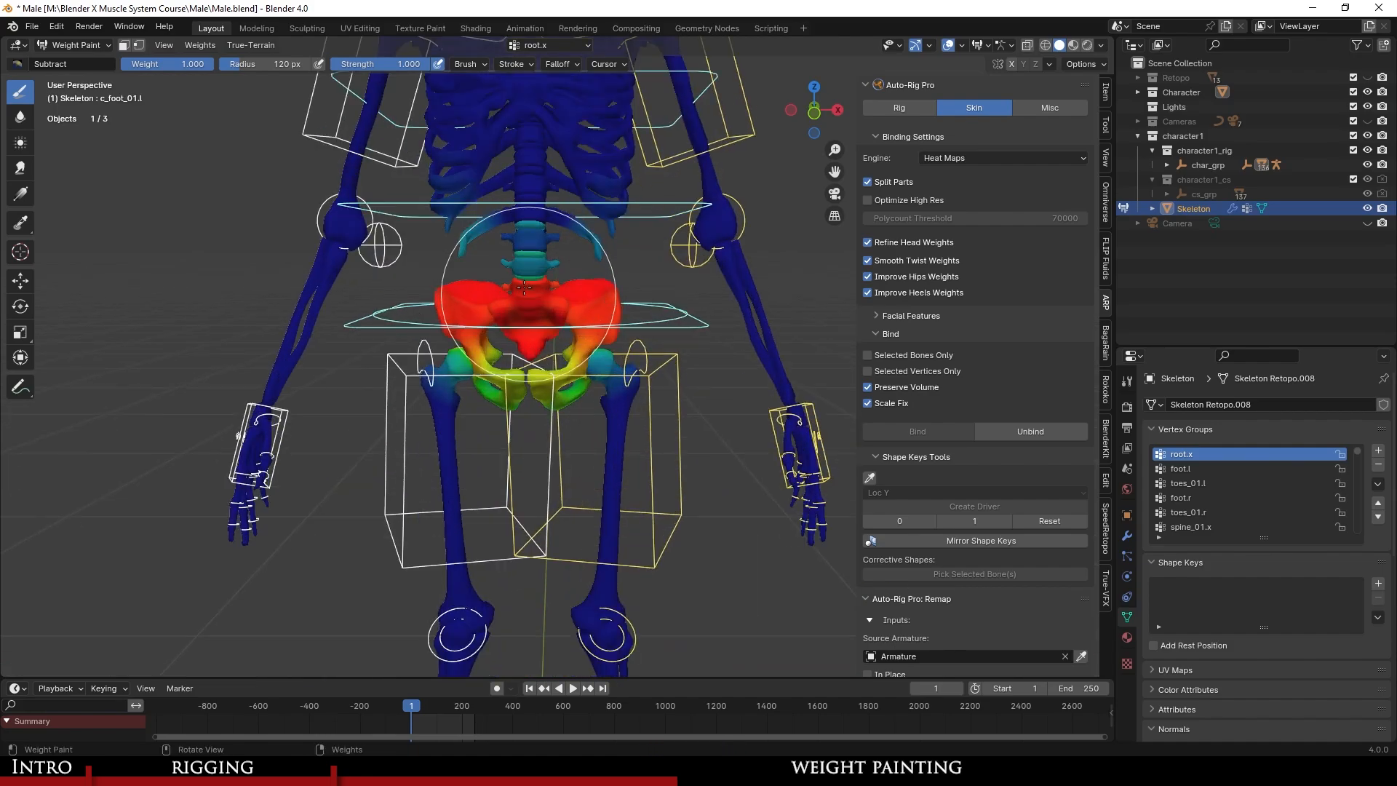
scroll(528, 421, "up", 6)
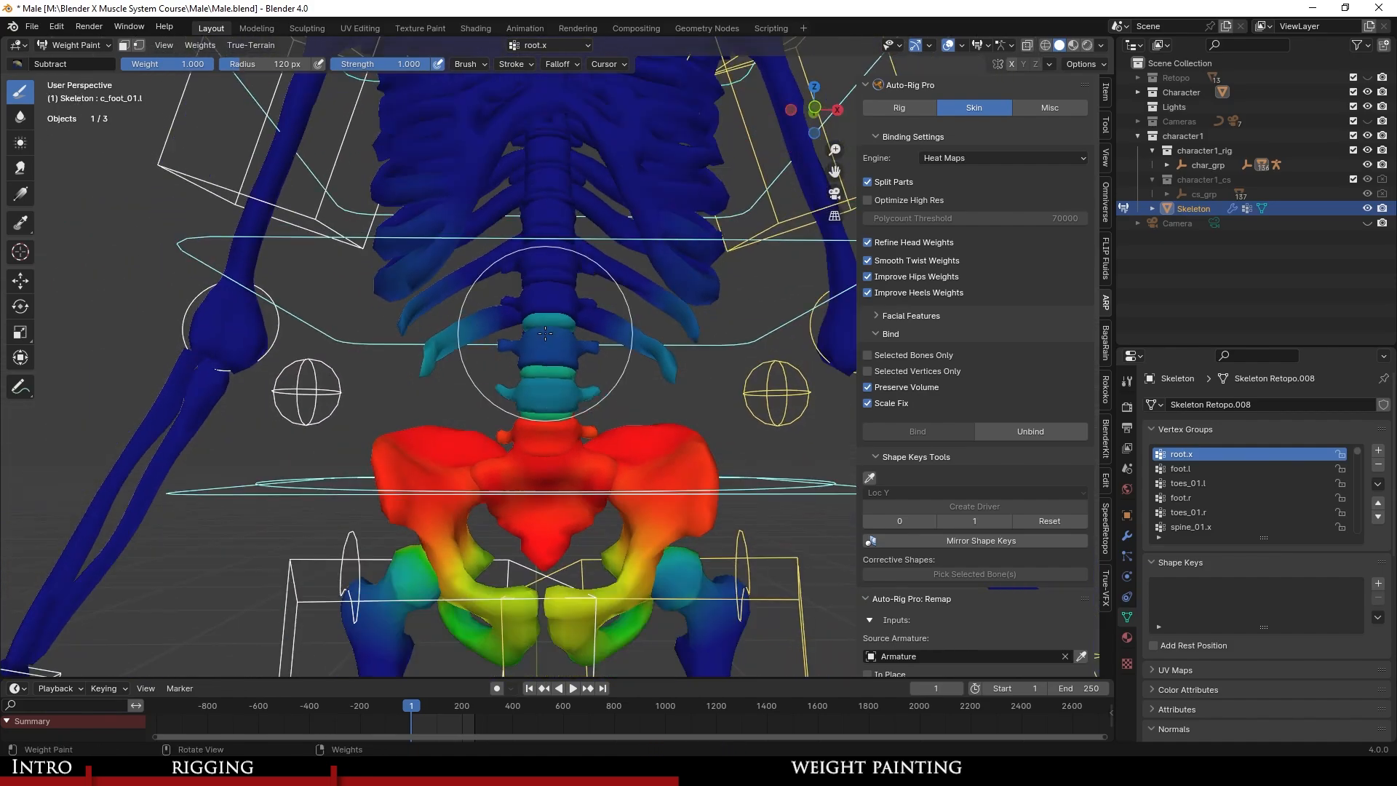
scroll(575, 393, "down", 5)
scroll(564, 389, "up", 4)
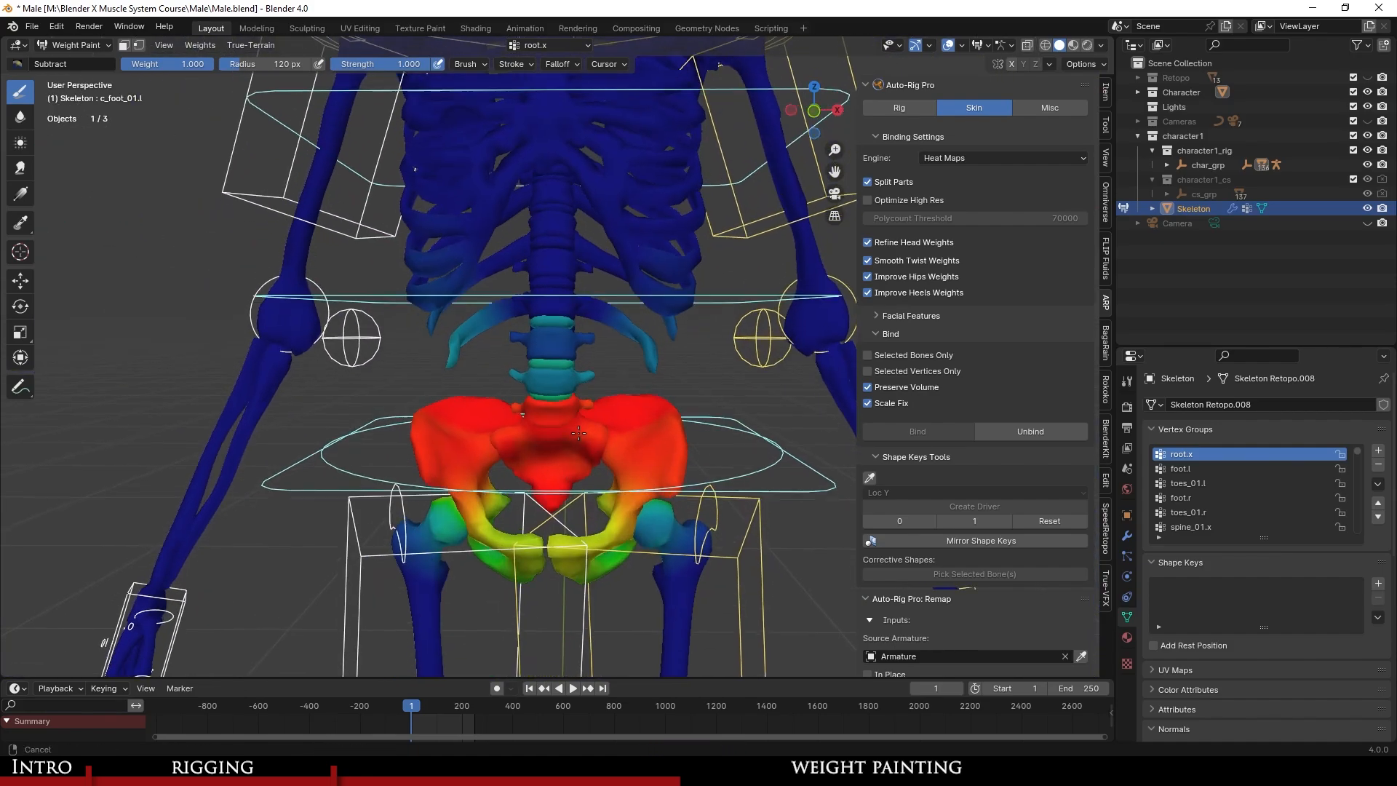
key("KP_1")
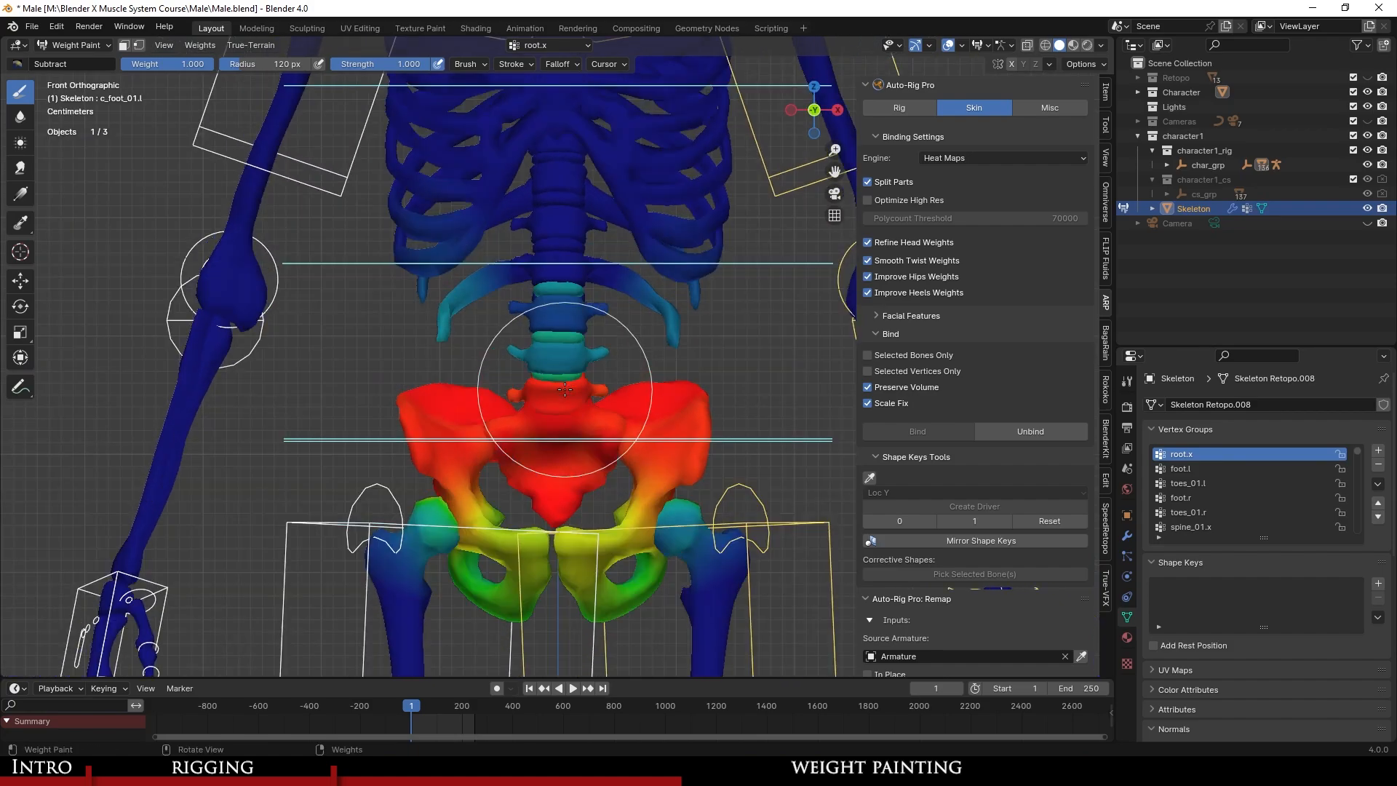
scroll(561, 408, "up", 4)
scroll(557, 417, "up", 1)
scroll(686, 346, "down", 1)
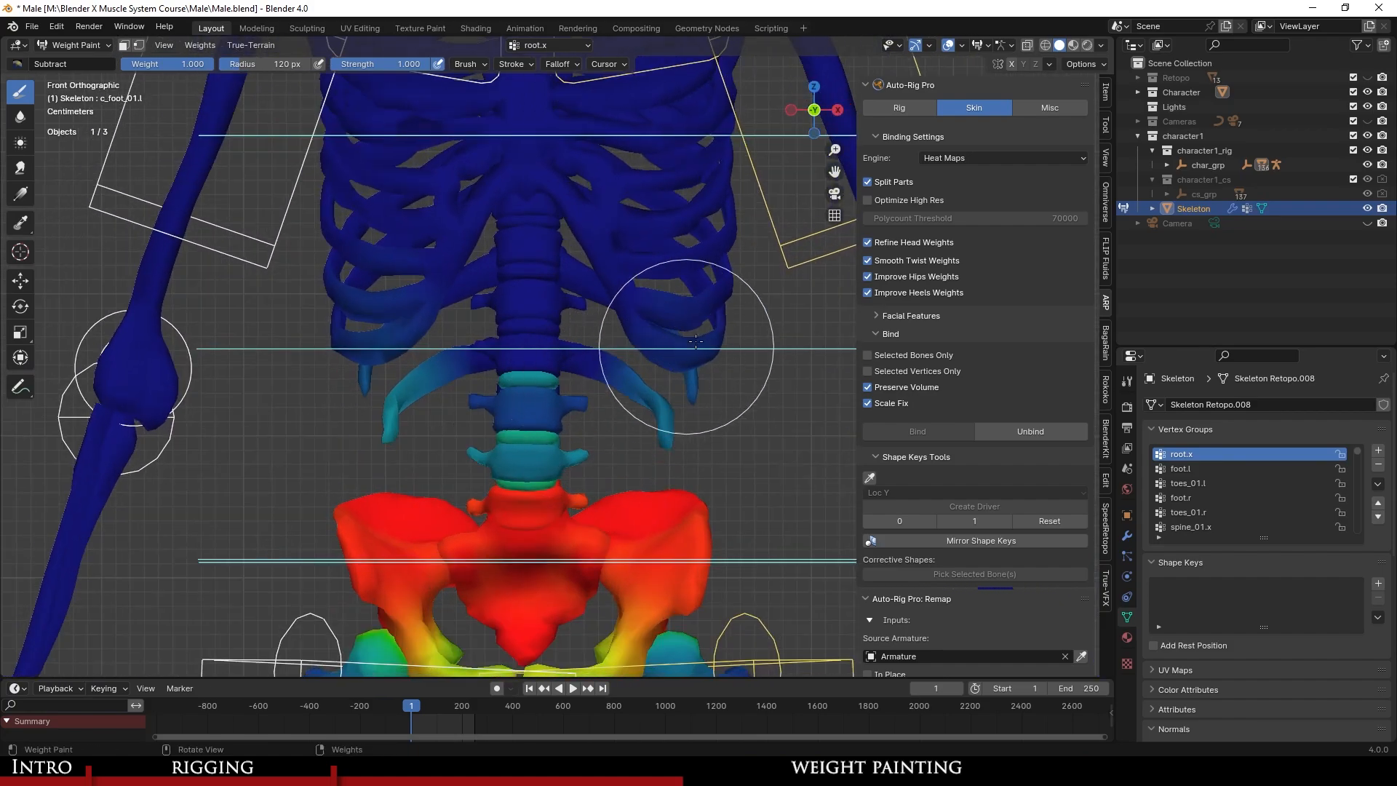
scroll(566, 321, "up", 1)
scroll(535, 319, "down", 2)
scroll(524, 318, "down", 1)
scroll(524, 317, "up", 1)
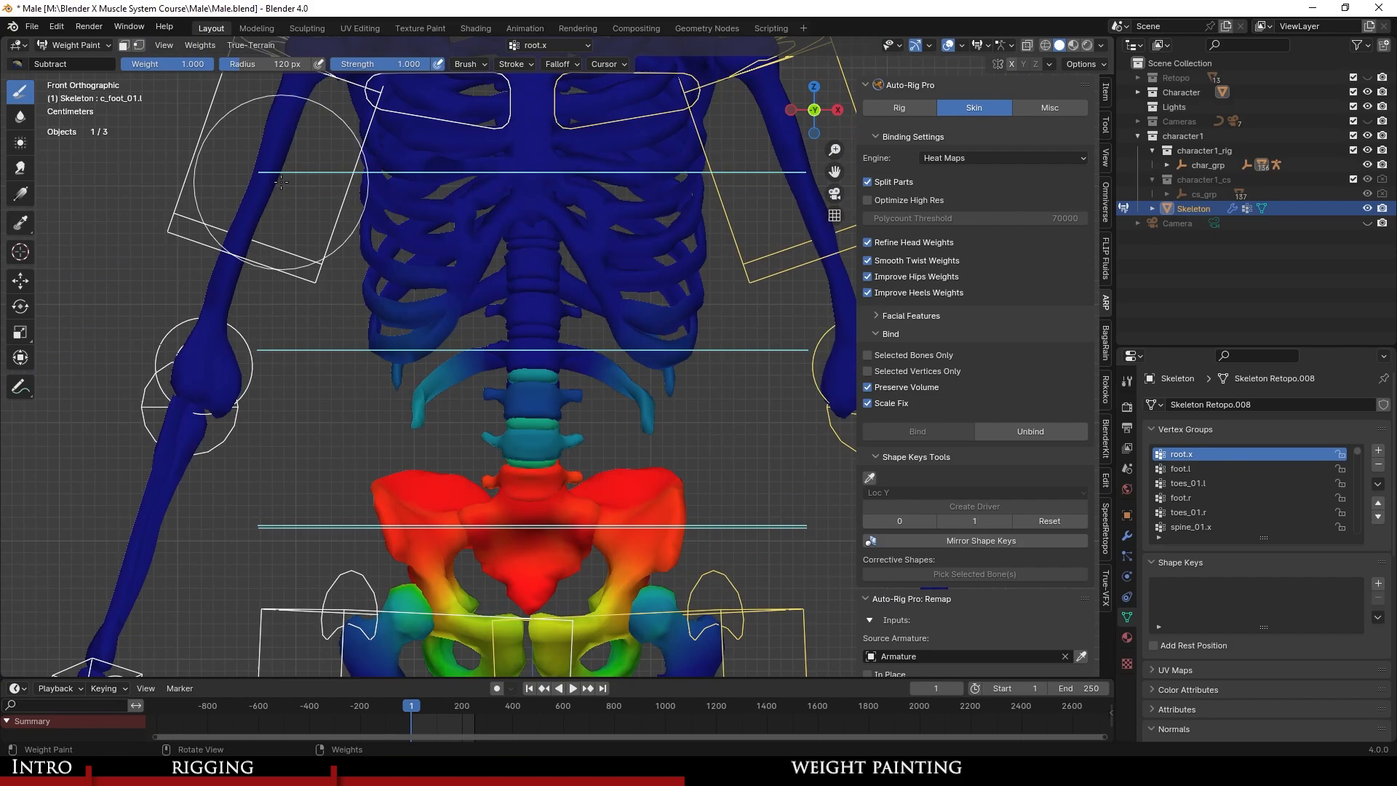
scroll(561, 405, "up", 2)
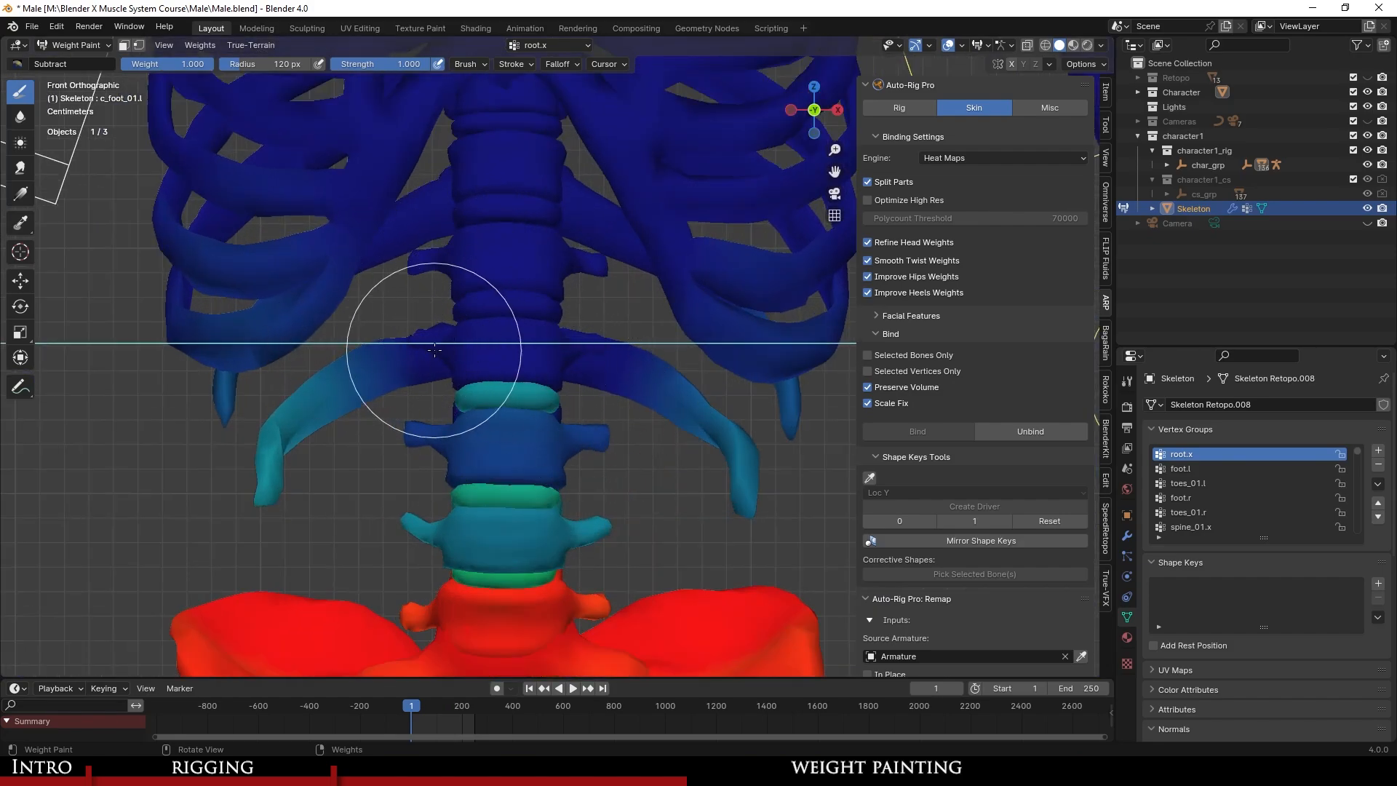
left_click_drag(434, 350, 281, 437)
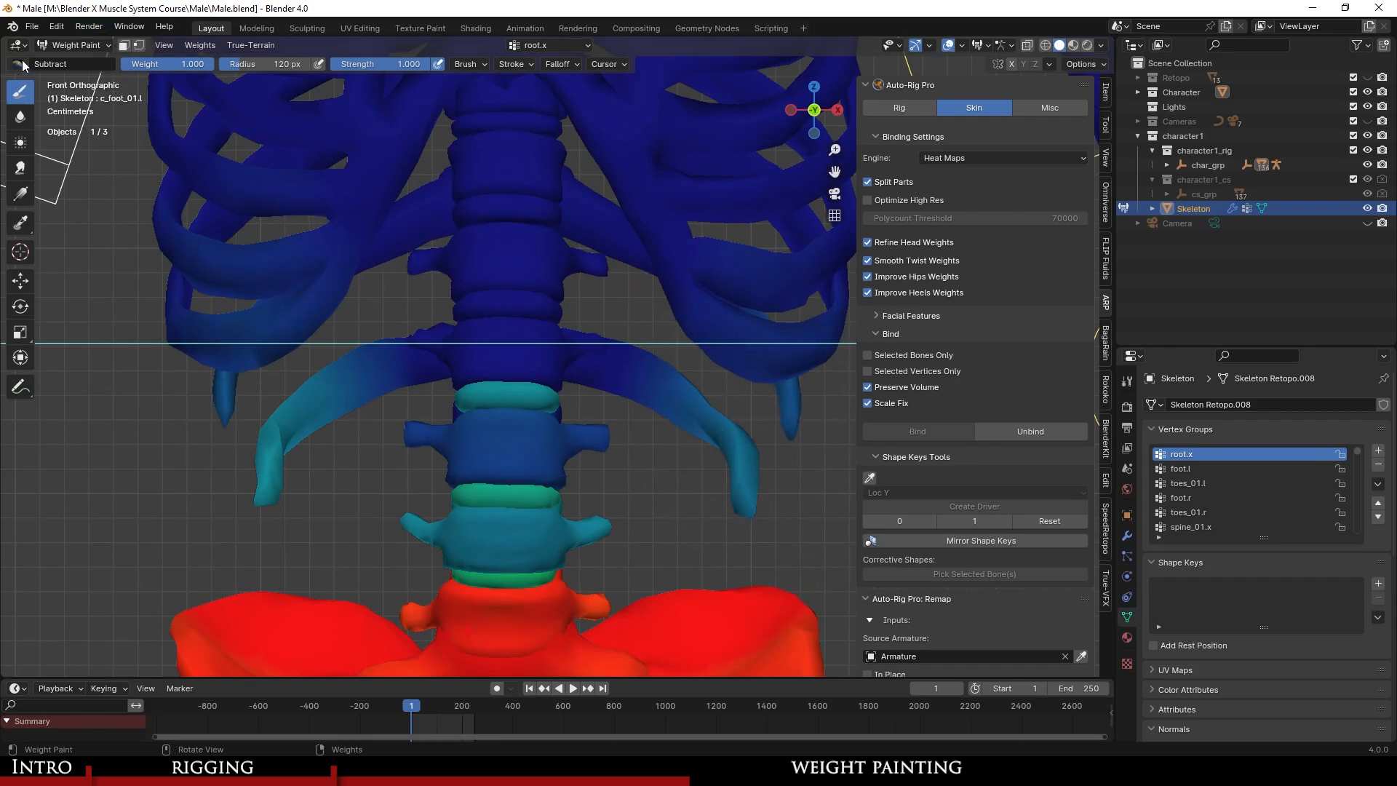
scroll(357, 380, "down", 2)
scroll(342, 360, "up", 1)
Save the file and subtract the root.x weights from the upper lumbar vertebrae and both lowest ribs with radial weight gradients.
key("ctrl+s")
left_click(23, 193)
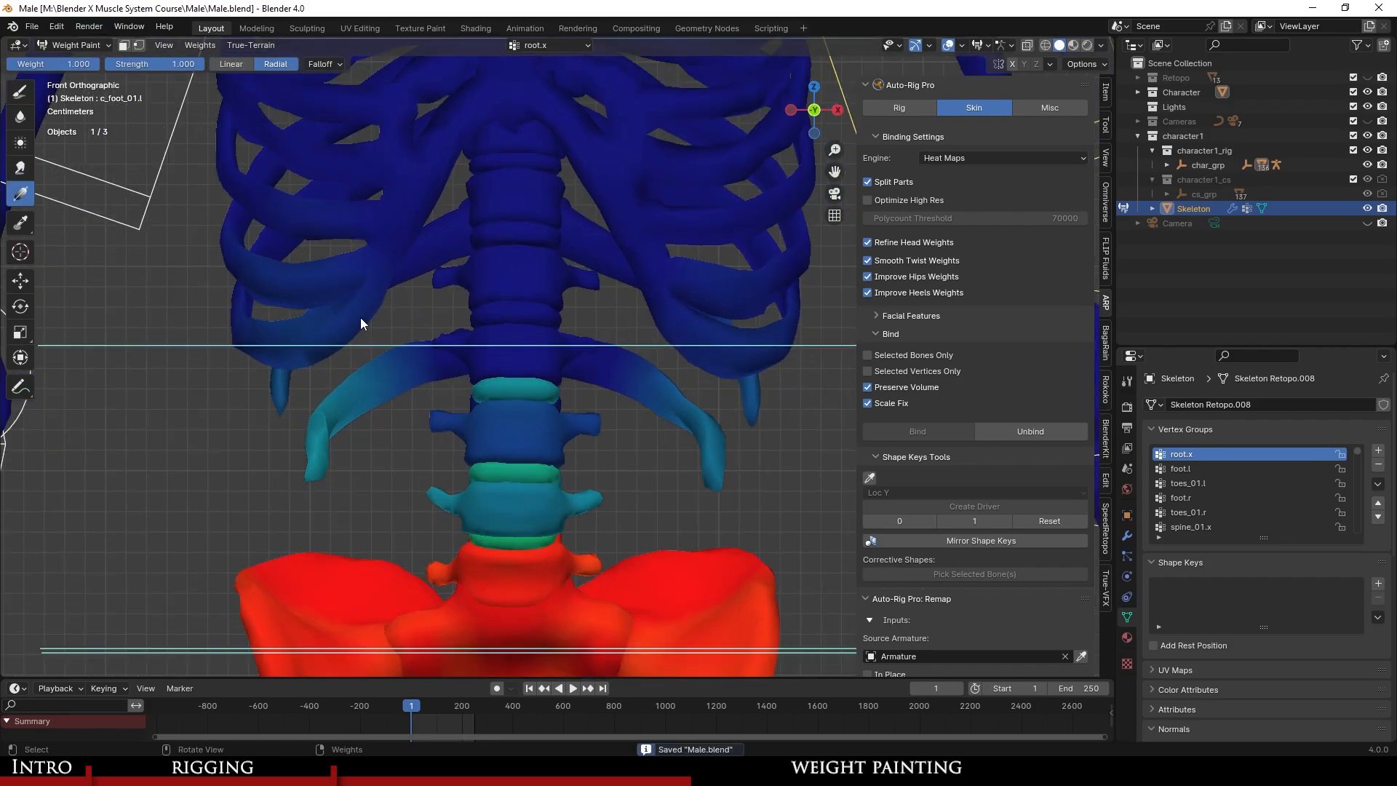
scroll(516, 369, "down", 2)
scroll(516, 366, "up", 2)
scroll(515, 224, "down", 3)
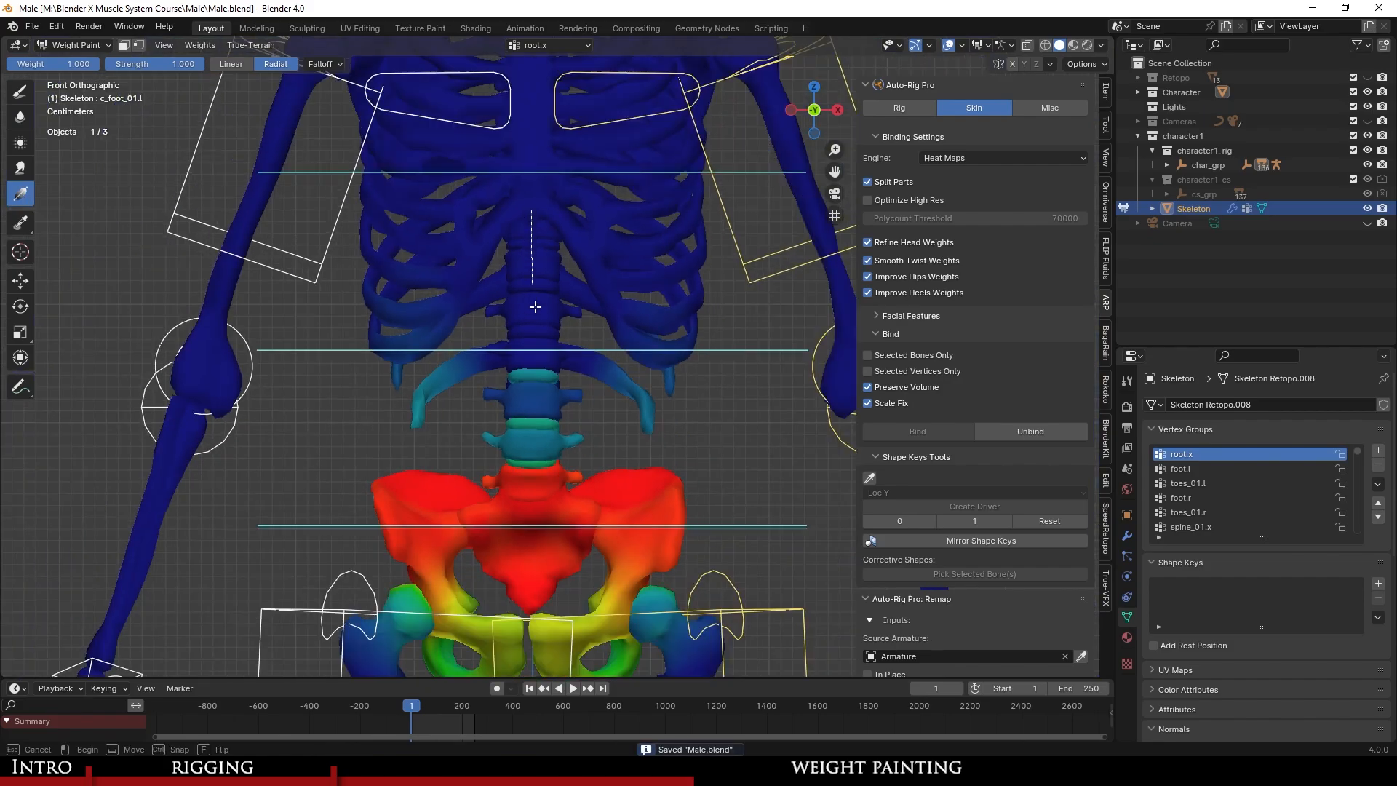
left_click_drag(518, 408, 529, 463)
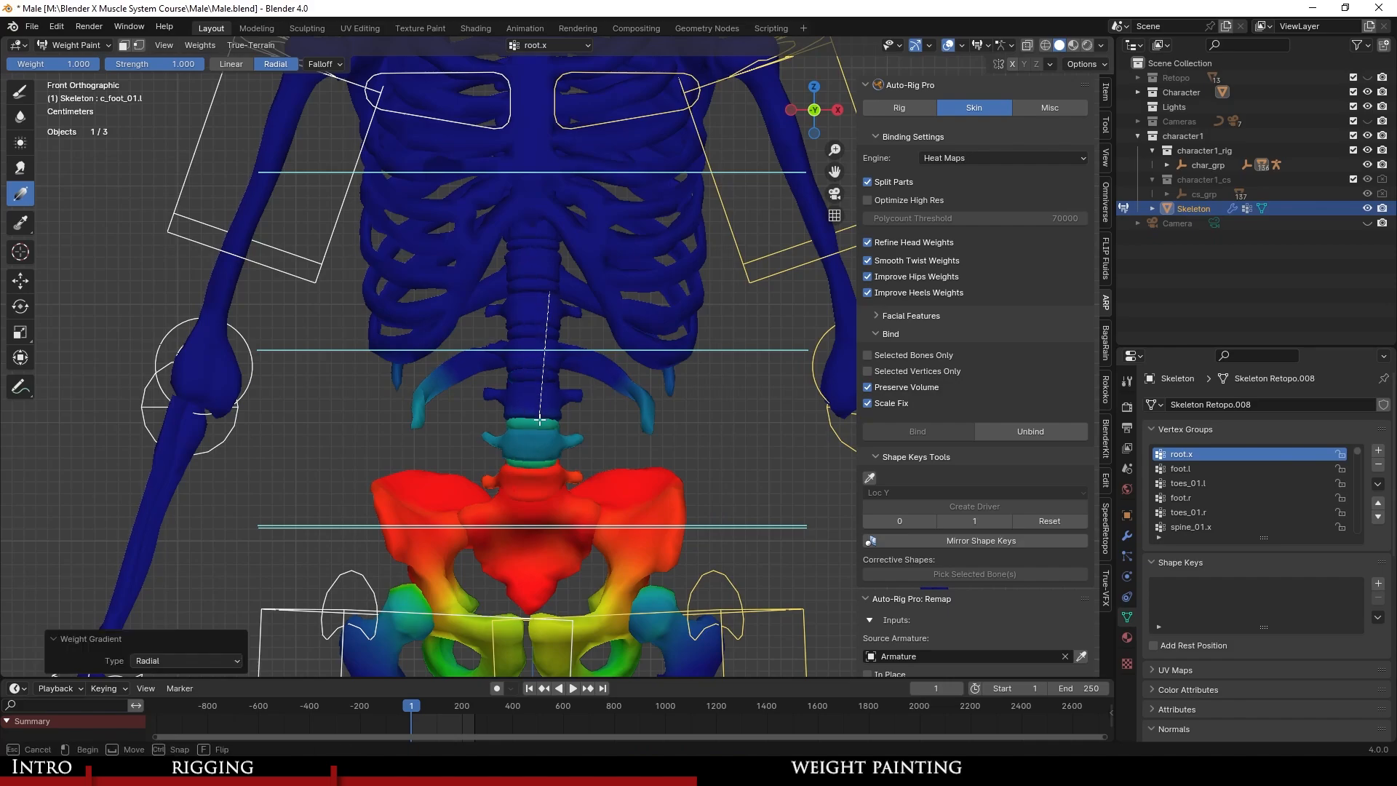
scroll(718, 347, "up", 2)
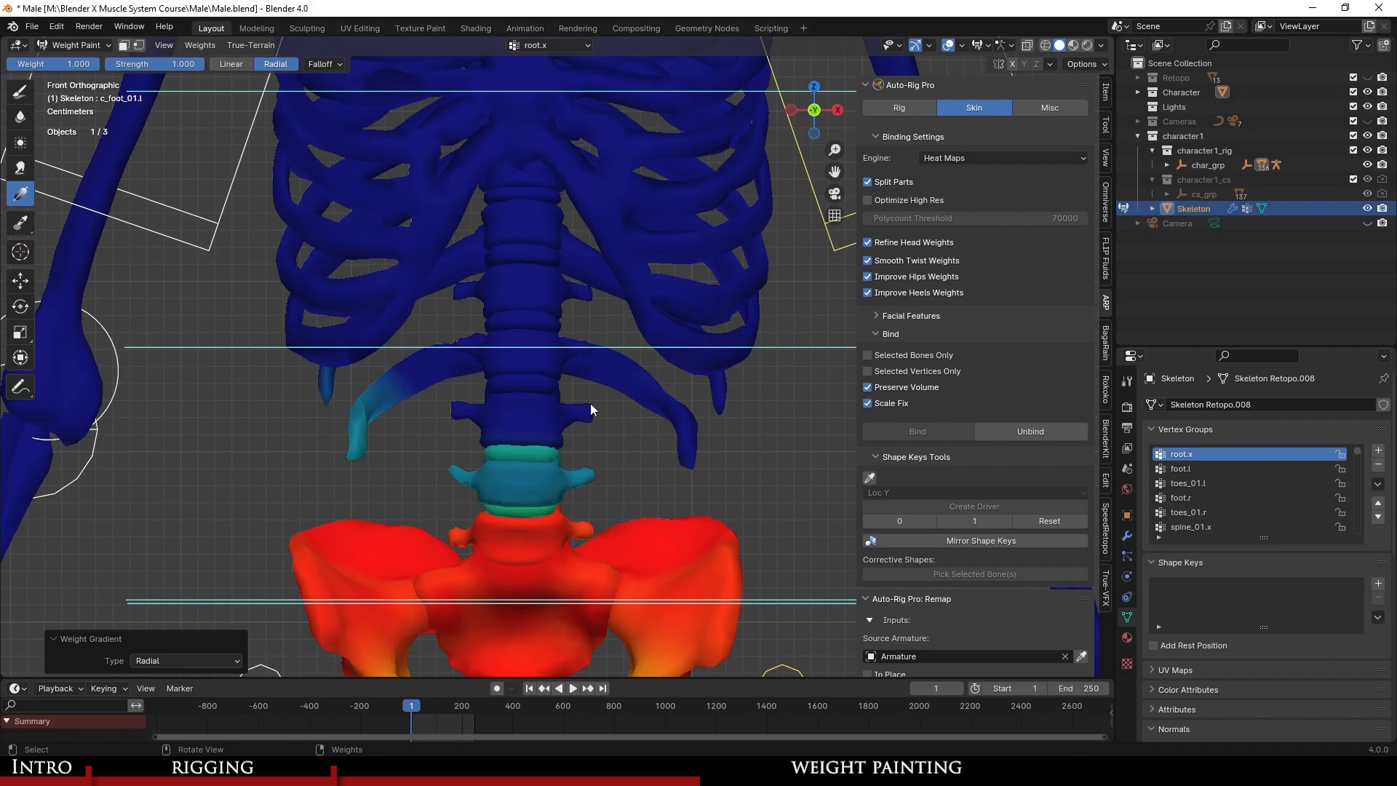
left_click_drag(388, 445, 392, 461)
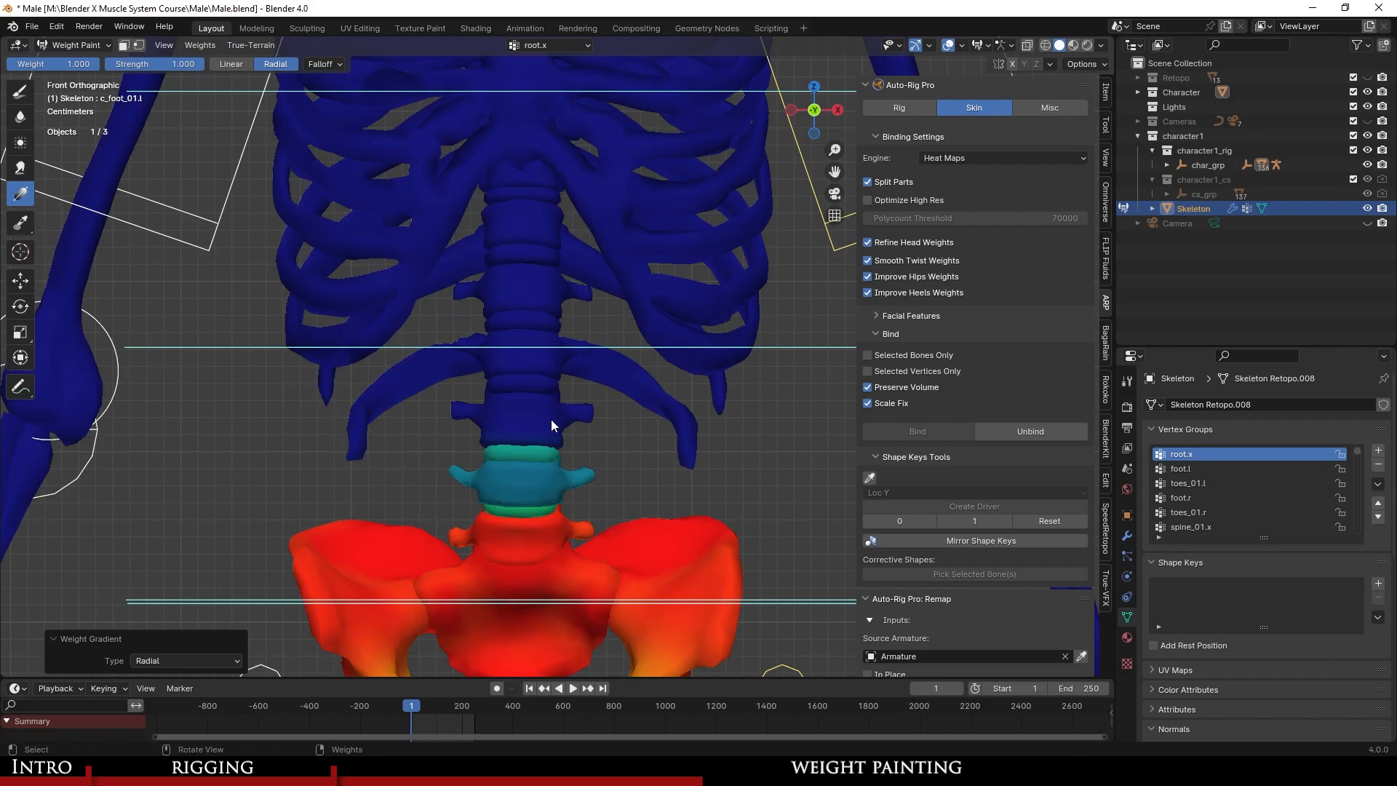
Examine how the root.x weights spread over the pelvis, hip joints and remaining lumbar vertebrae.
scroll(556, 425, "down", 3)
middle_click_drag(622, 412, 615, 252, "shift")
scroll(582, 402, "up", 2)
scroll(573, 411, "up", 1)
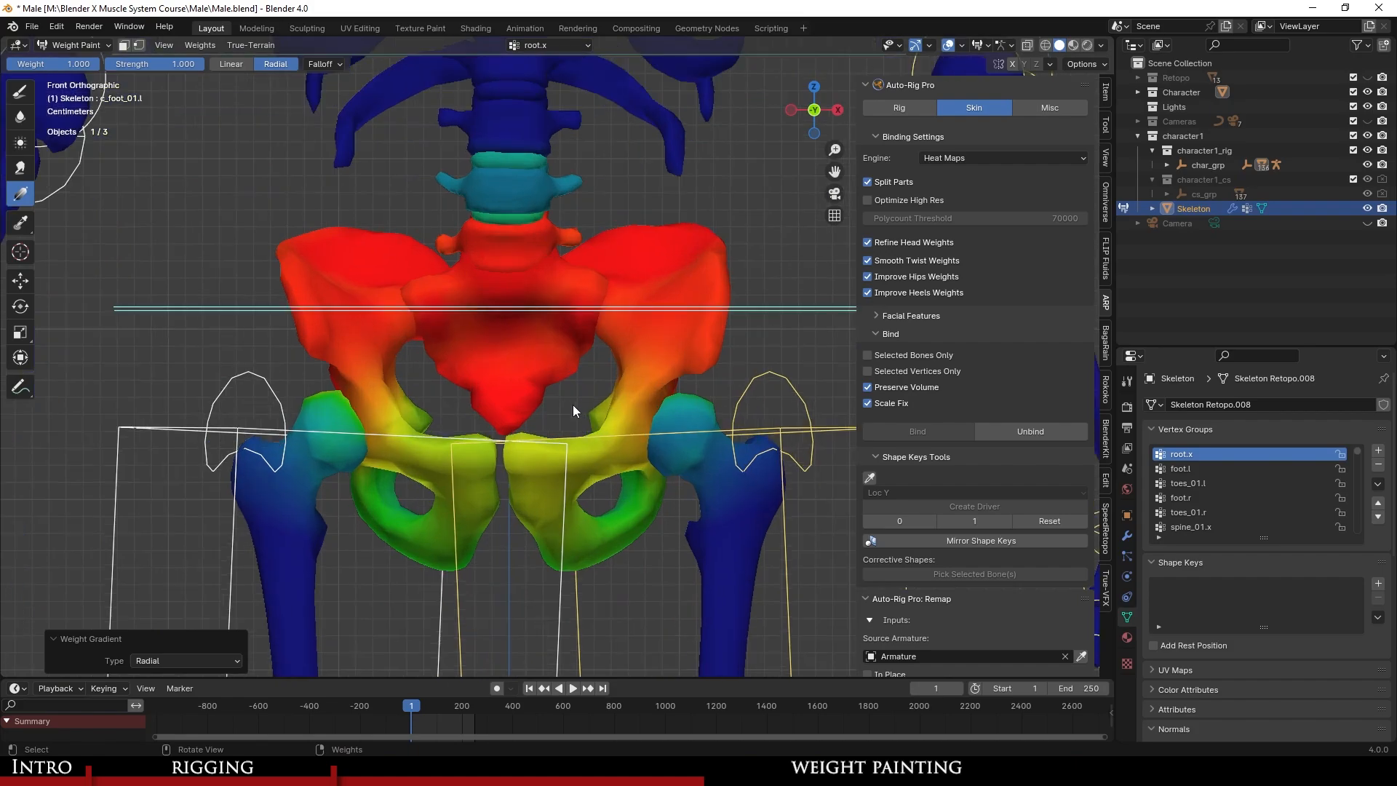
scroll(608, 421, "down", 4)
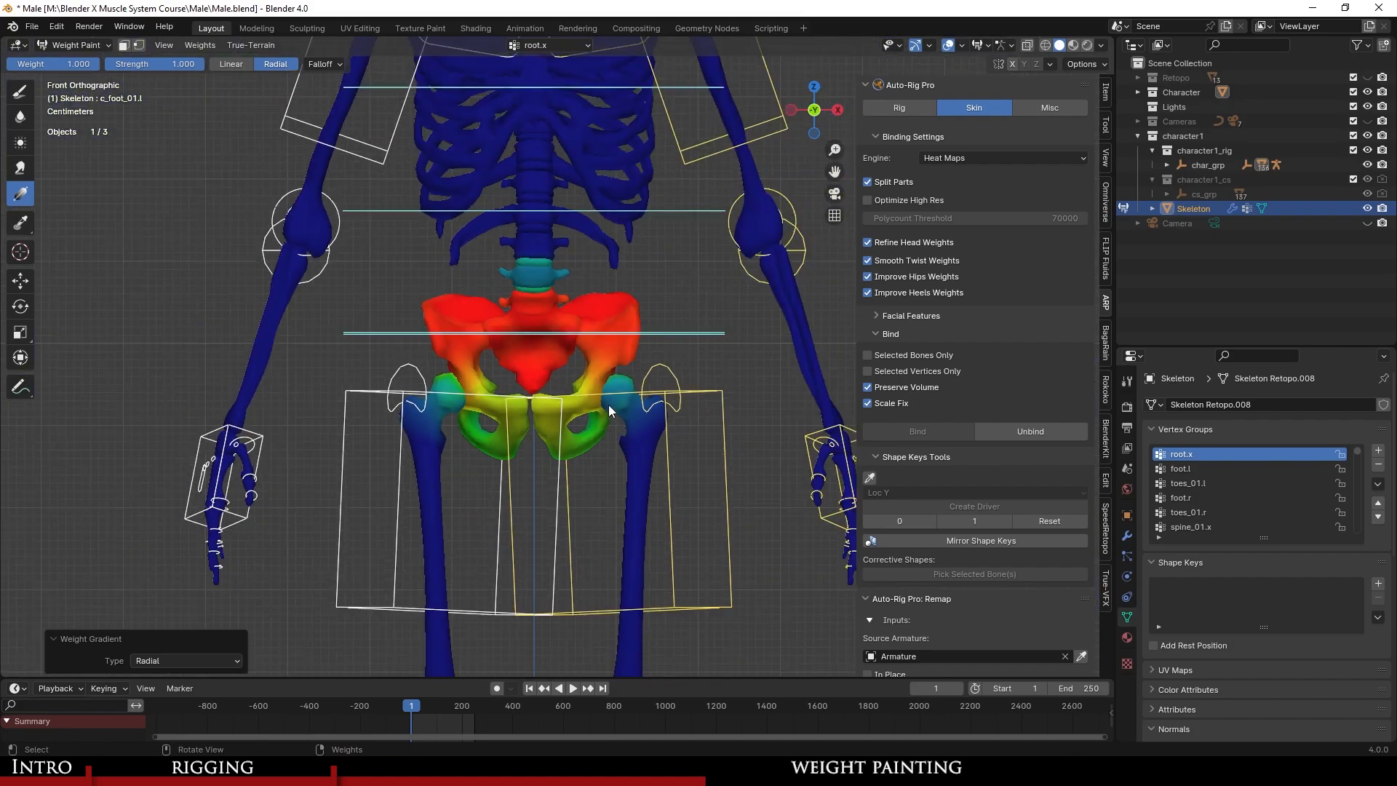
scroll(608, 405, "up", 3)
scroll(603, 460, "up", 1)
scroll(614, 430, "down", 3)
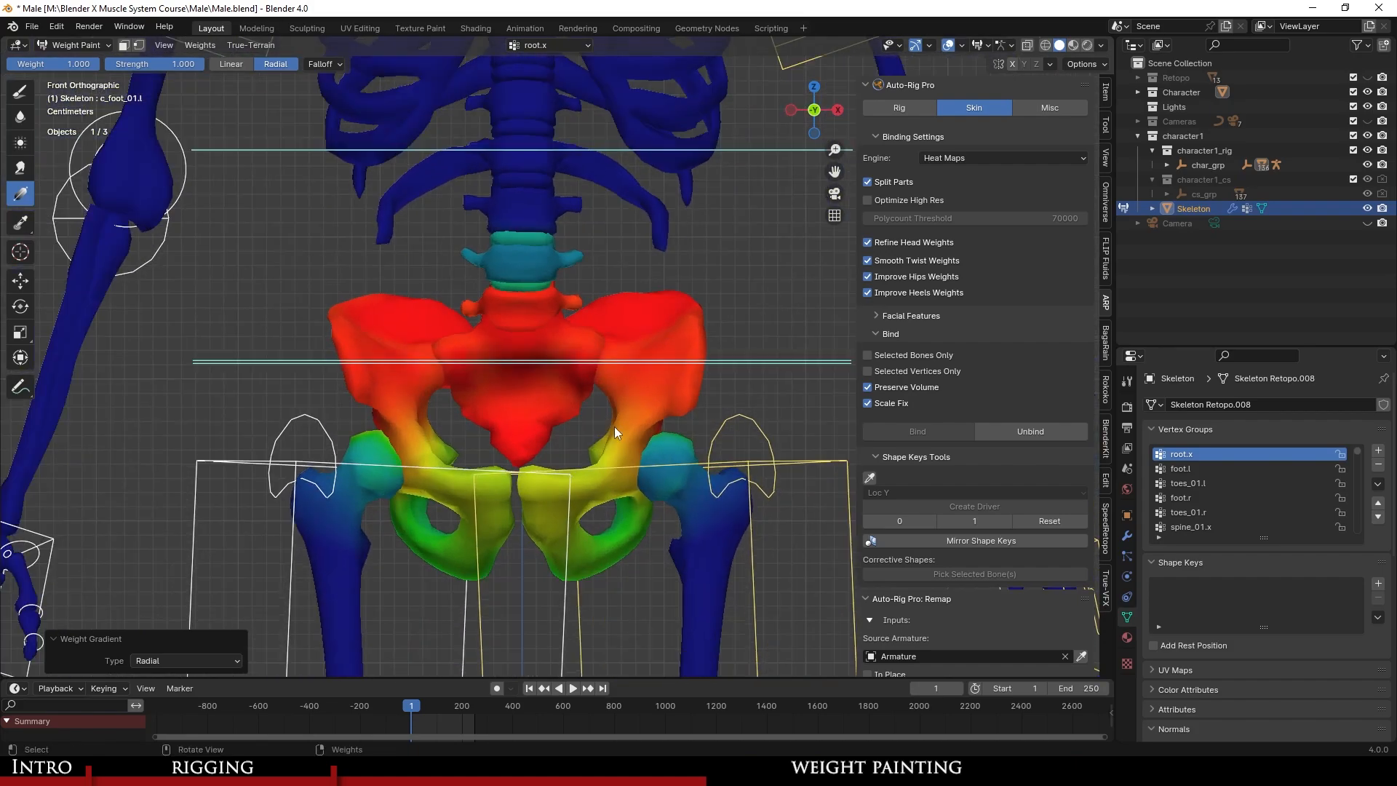
scroll(553, 396, "up", 4)
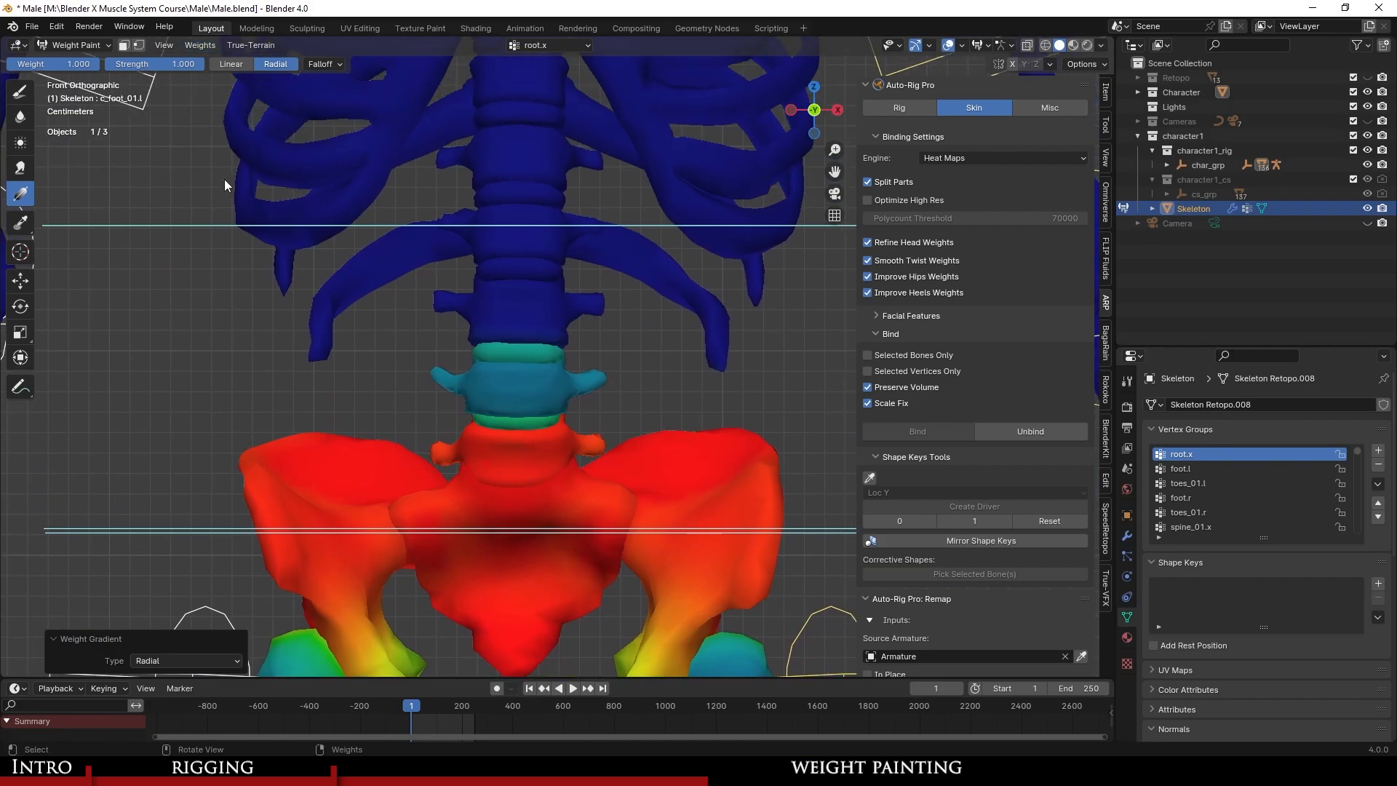
Try to smooth the active root.x group with 15 iterations at factor 0.5, and undo it.
left_click(200, 46)
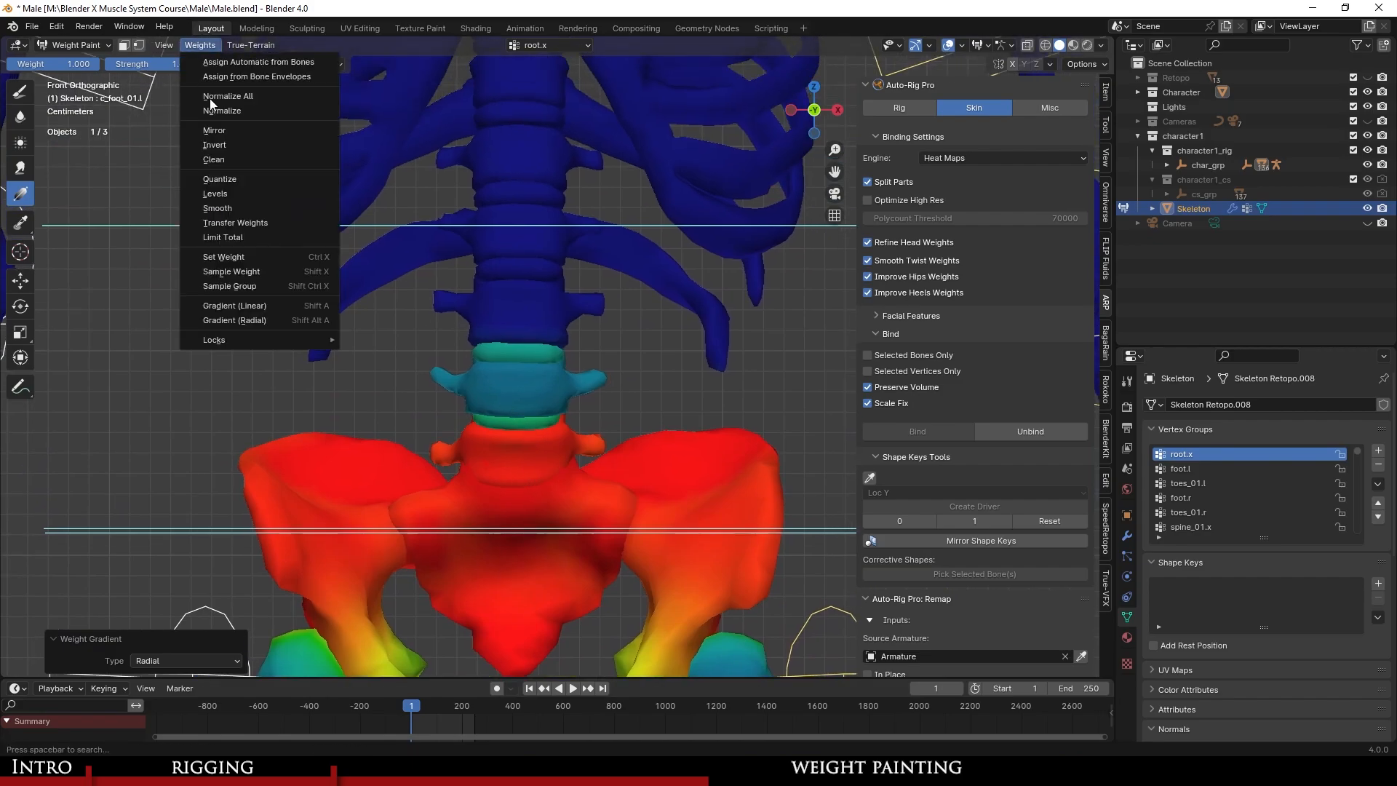
left_click(242, 211)
scroll(514, 368, "down", 3)
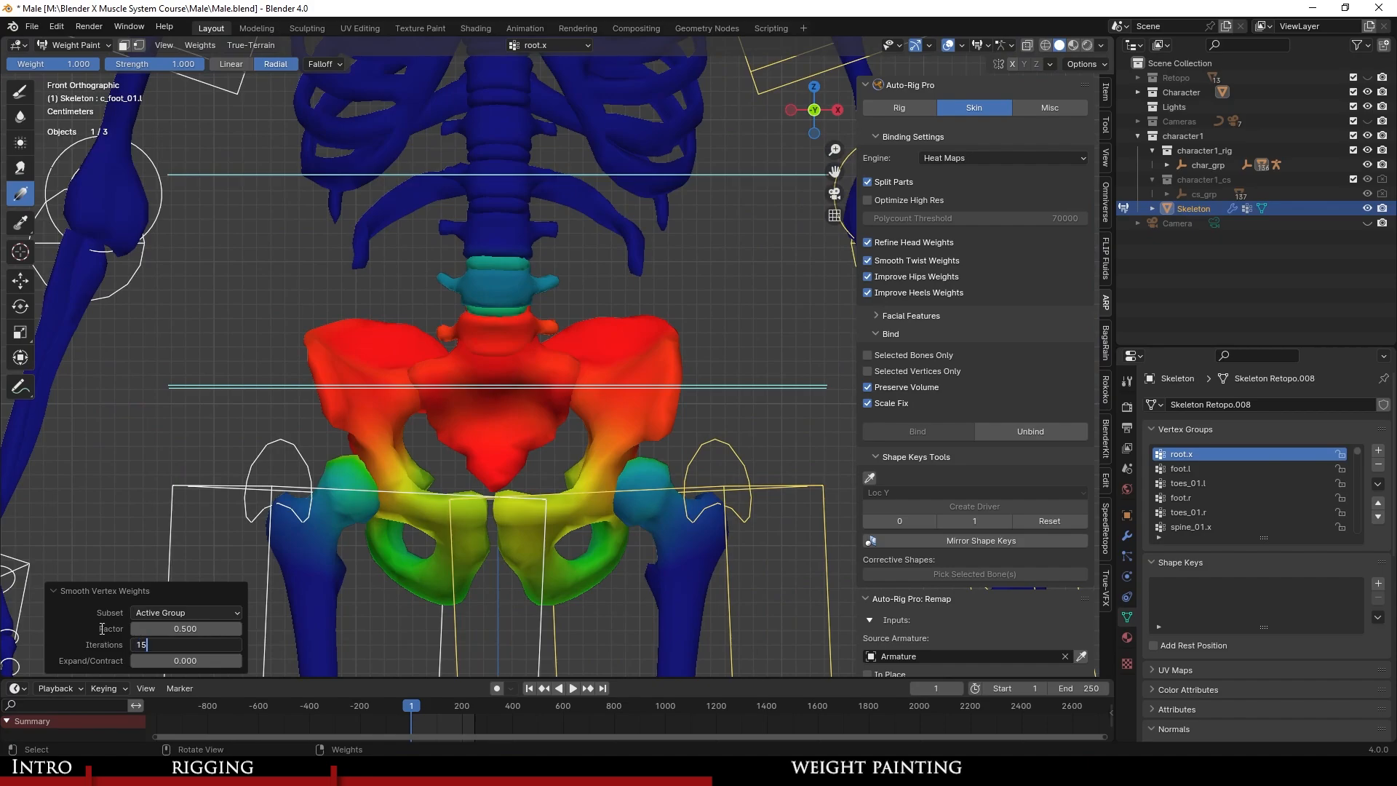
key("Return")
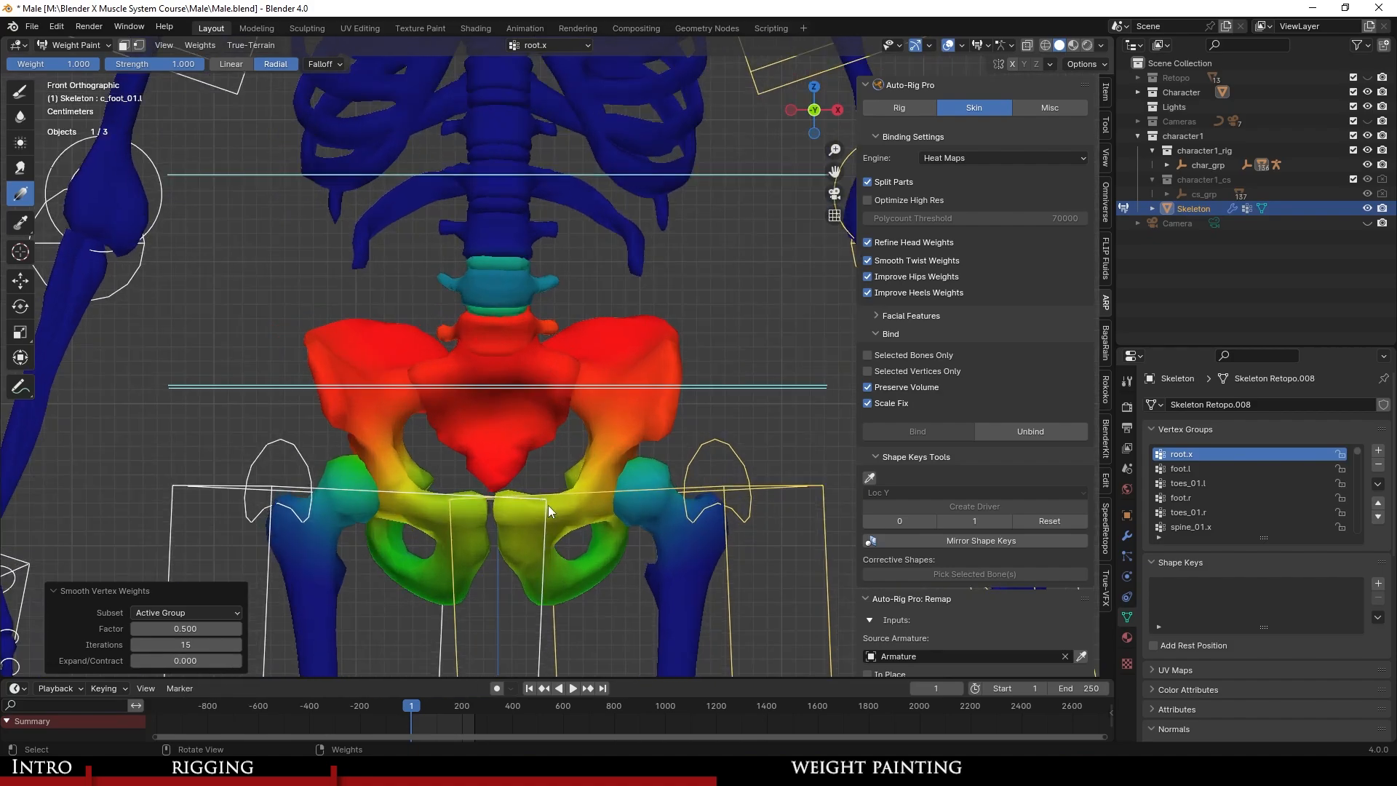
key("ctrl+z")
key("ctrl+z")
Set the weight brush to Add and apply a radial gradient of root.x weight from the sacrum up over the lowest lumbar vertebrae.
scroll(475, 221, "up", 1)
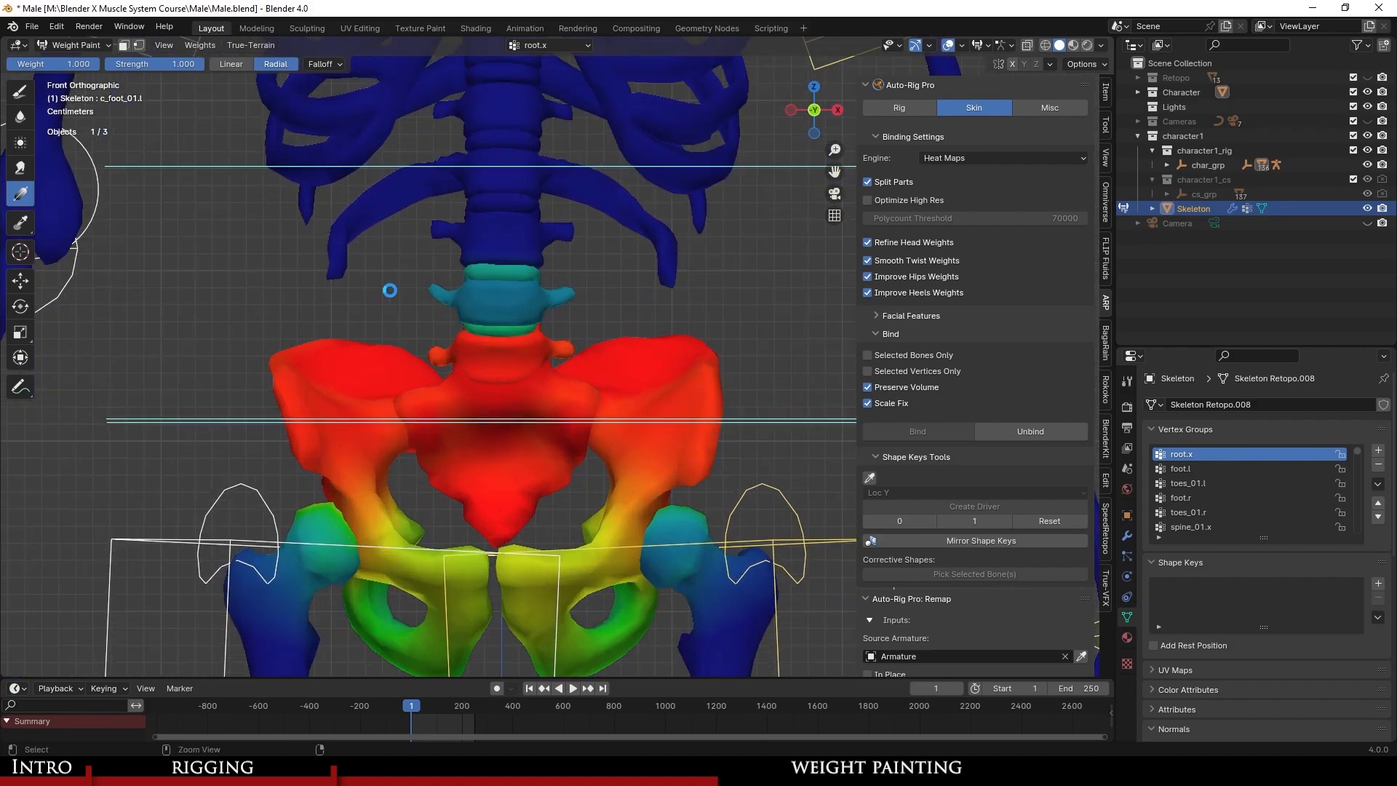
left_click(20, 91)
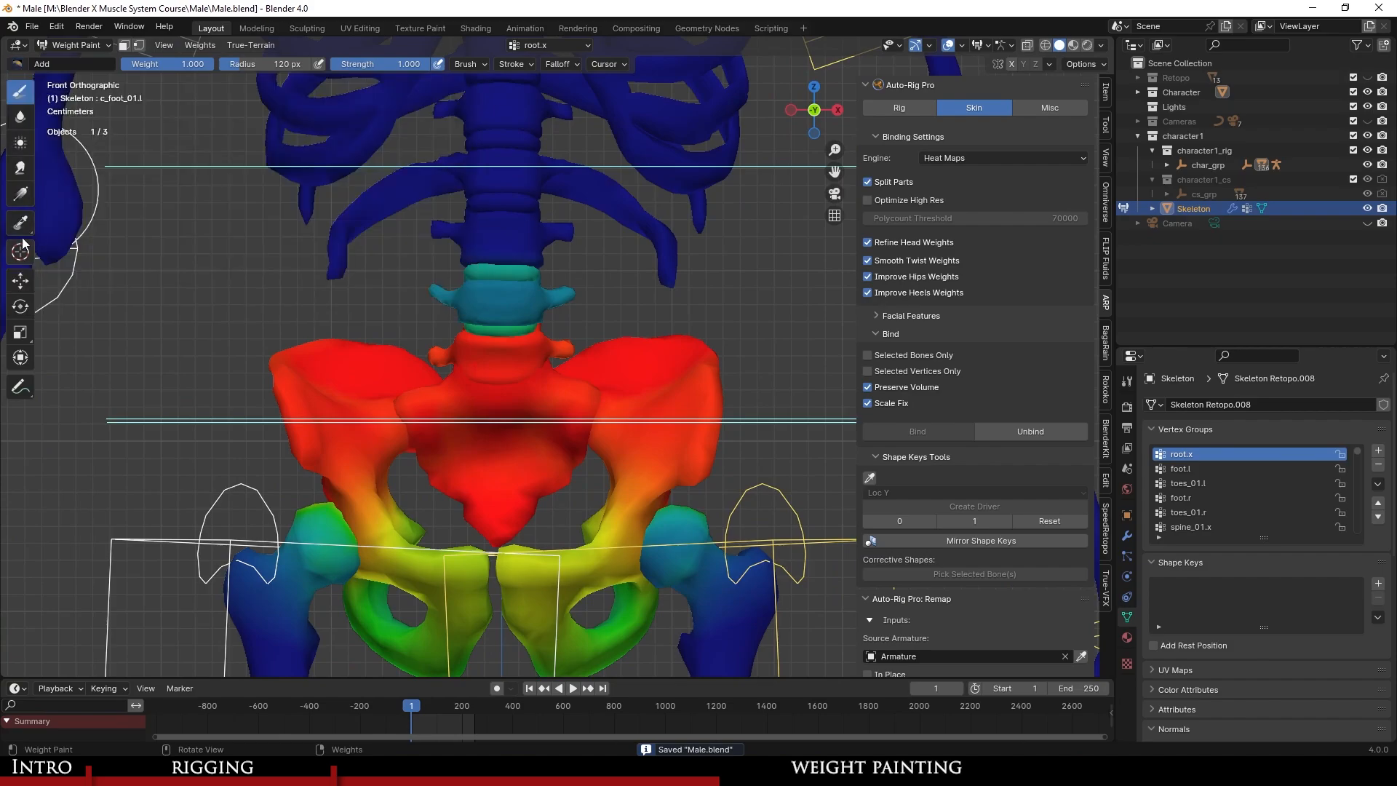
left_click(21, 195)
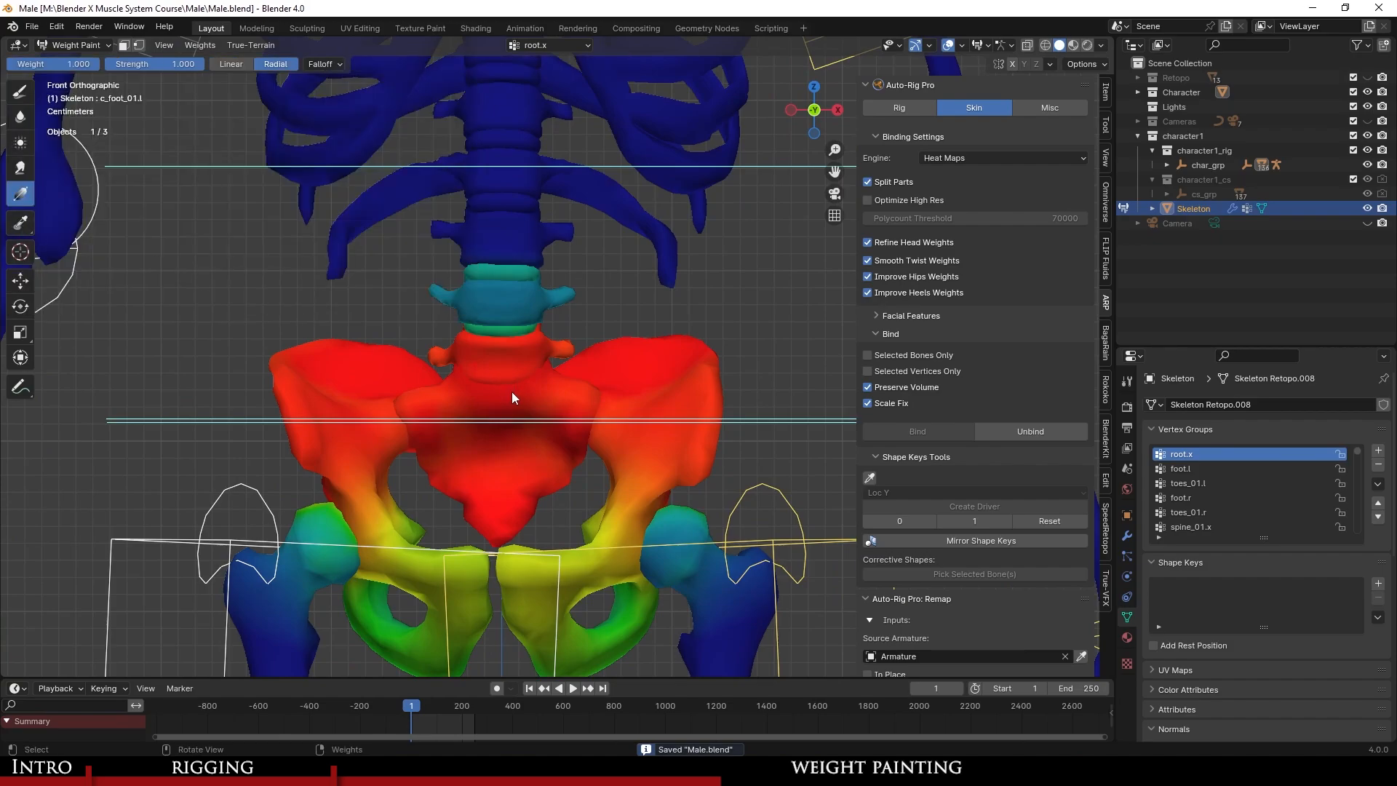
left_click_drag(513, 391, 484, 236)
key("ctrl+z")
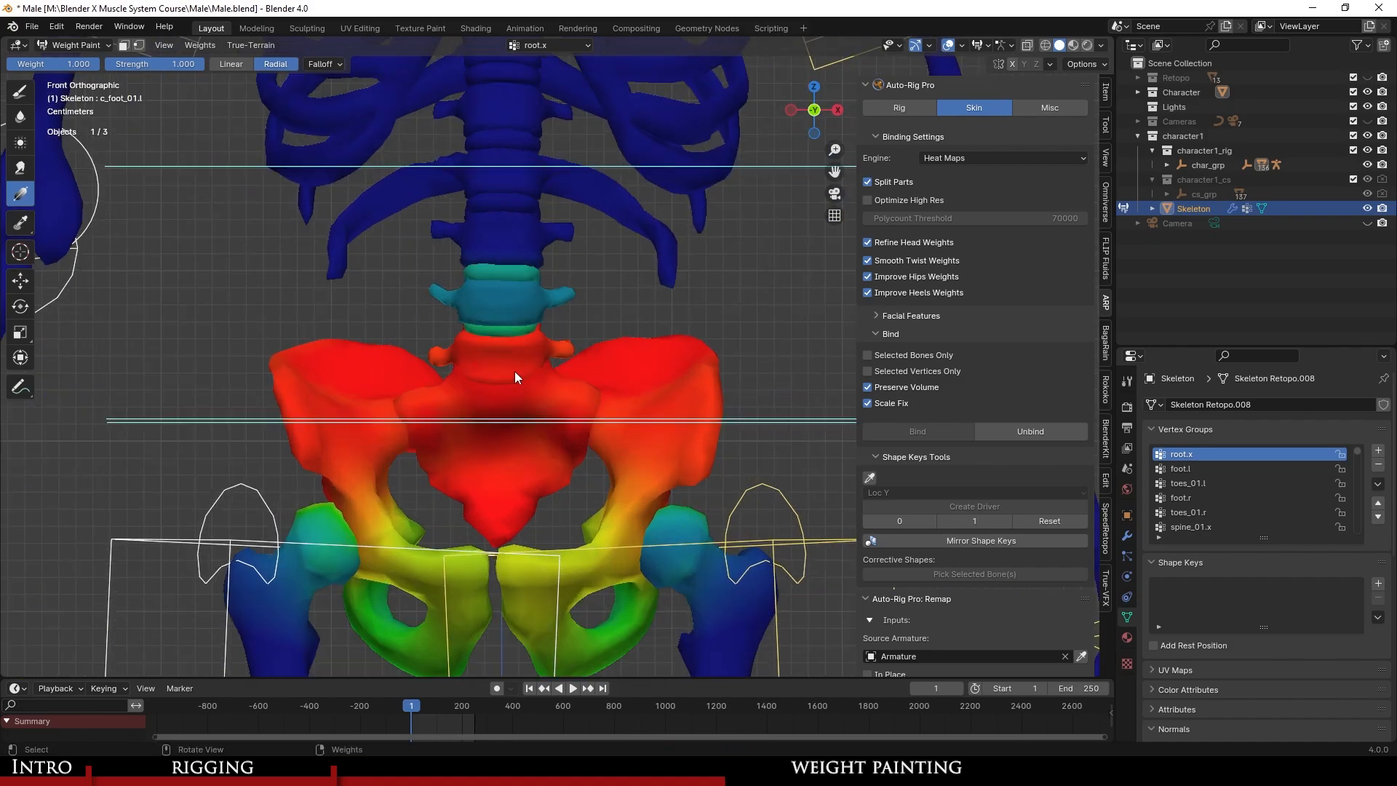
scroll(525, 371, "up", 2)
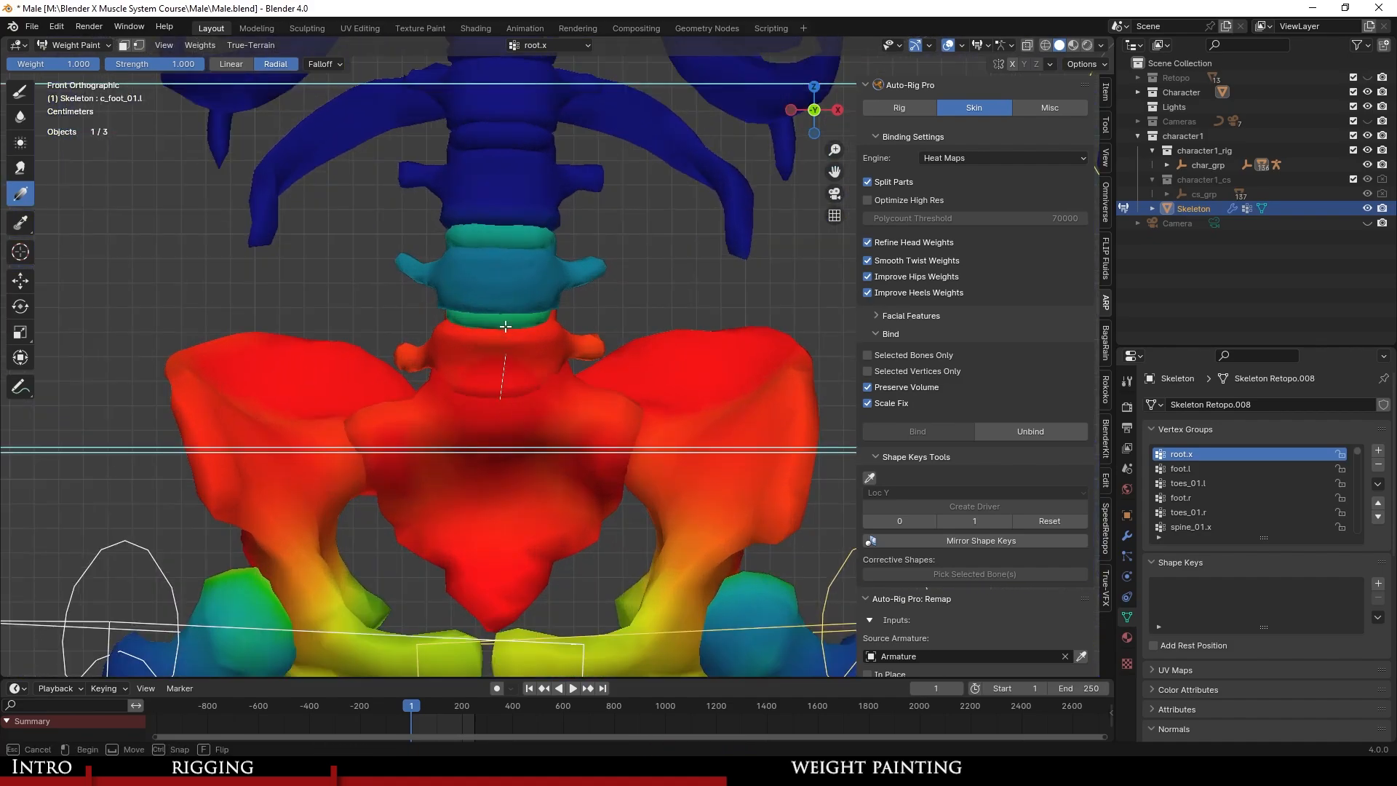
mouse_move(506, 327)
left_mouse_down()
mouse_move(481, 198)
mouse_move(474, 223)
mouse_move(485, 130)
left_mouse_up()
scroll(513, 342, "down", 2)
Smooth the active root.x group's weights with factor 0.5 and 15 iterations.
left_click(213, 46)
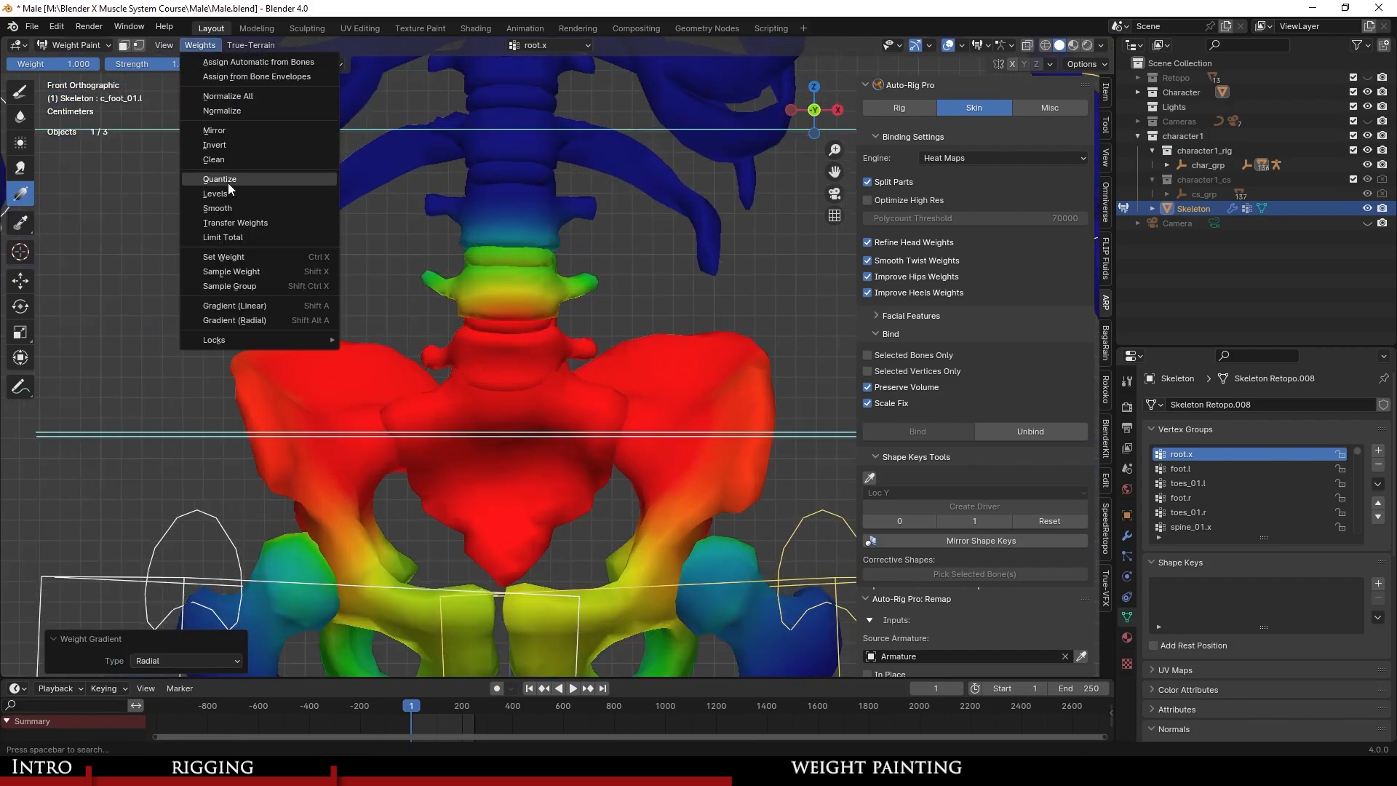
left_click(233, 208)
scroll(652, 463, "down", 3)
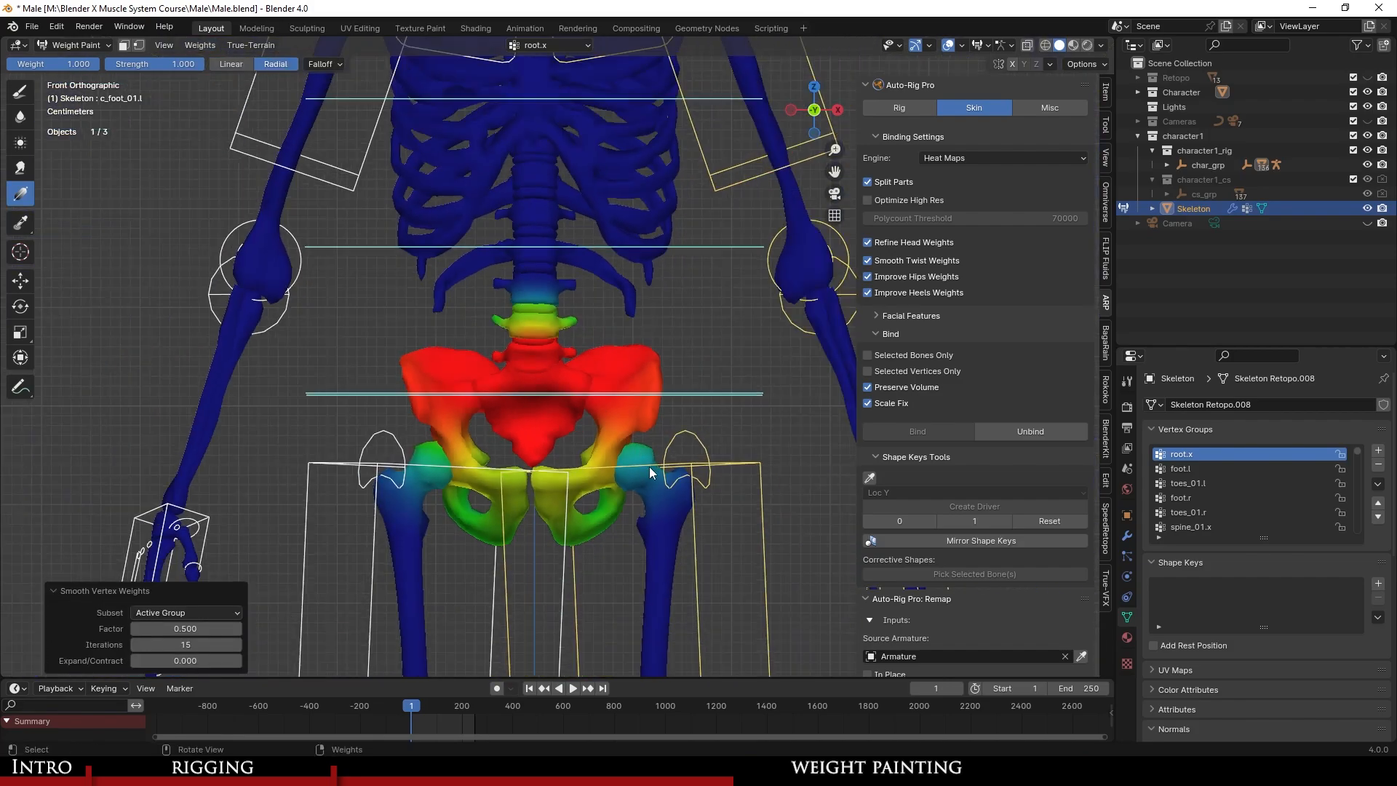
scroll(618, 307, "up", 2)
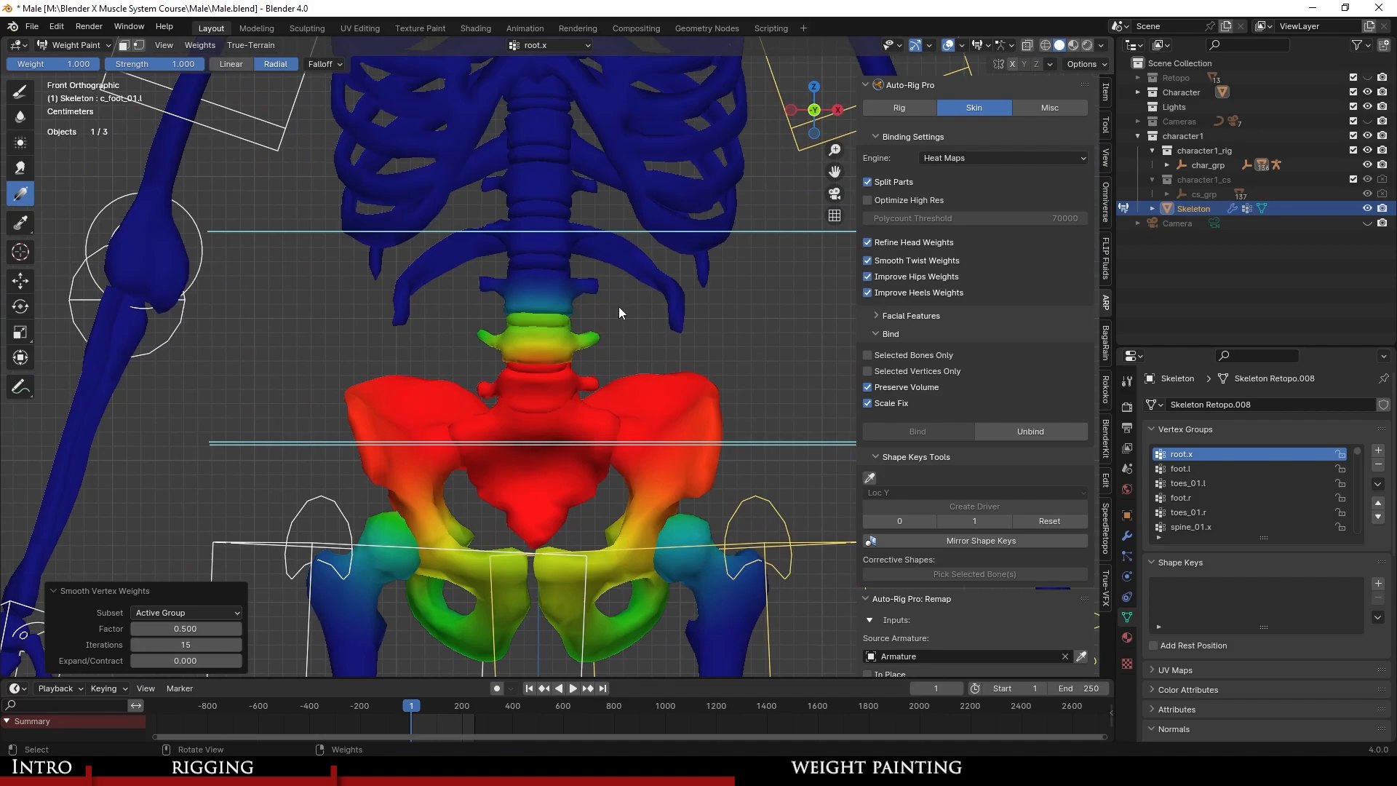
Leave Weight Paint mode for Object Mode, select the character rig and enter Pose Mode.
left_click(743, 230)
middle_click_drag(691, 305, 599, 380, "shift")
left_click(78, 45)
left_click(78, 61)
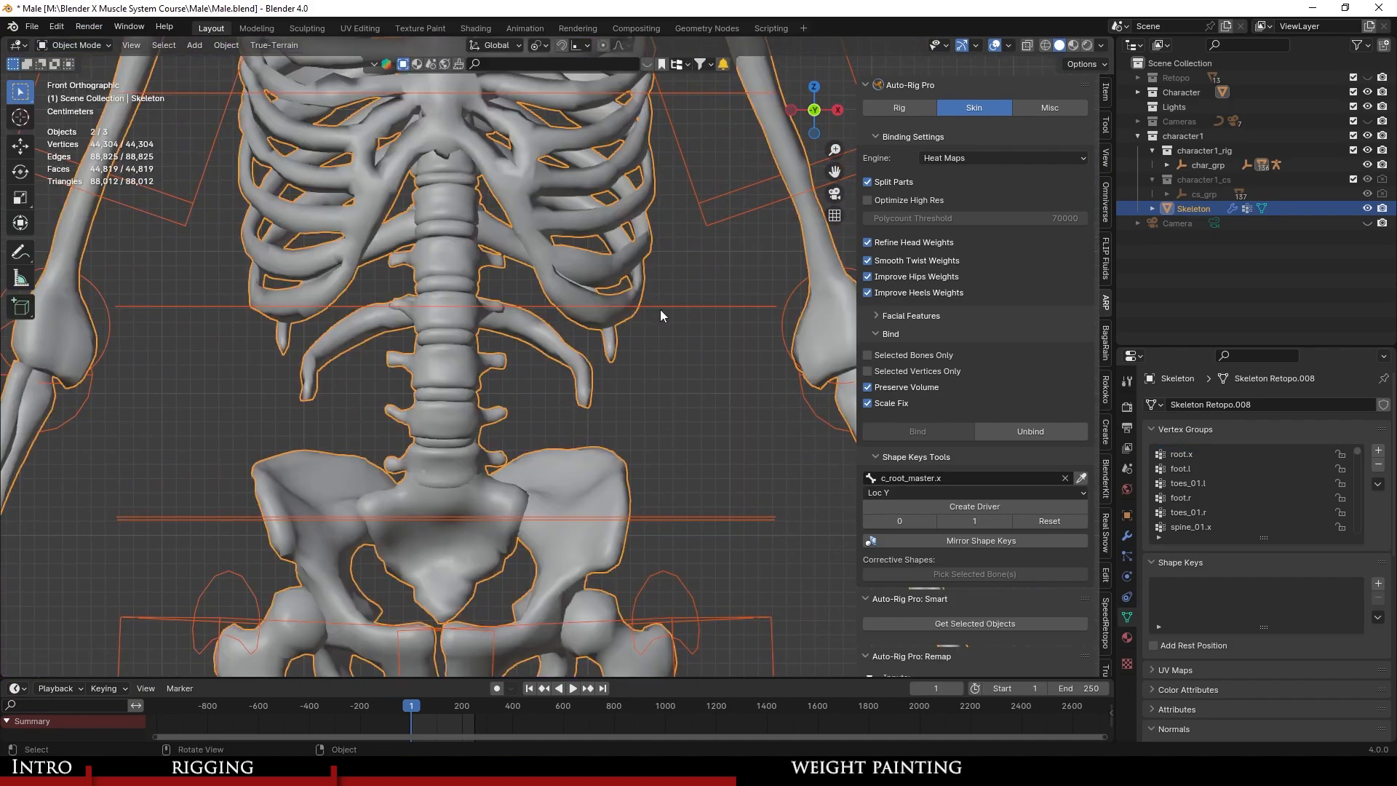
left_click(706, 302)
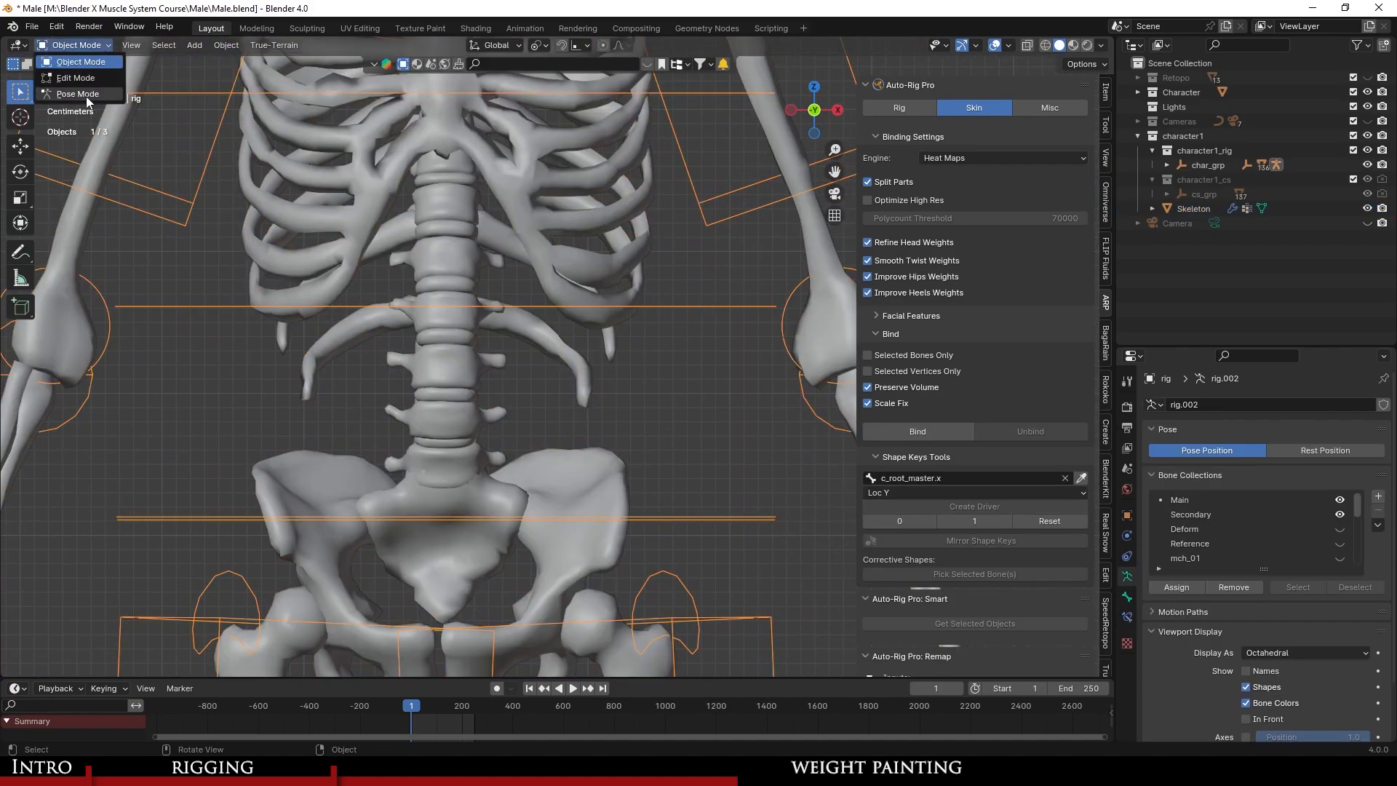
left_click(78, 94)
Rotate the c_spine_01.x control sideways to test how the lower spine and ribs bend.
left_click(680, 308)
key("r")
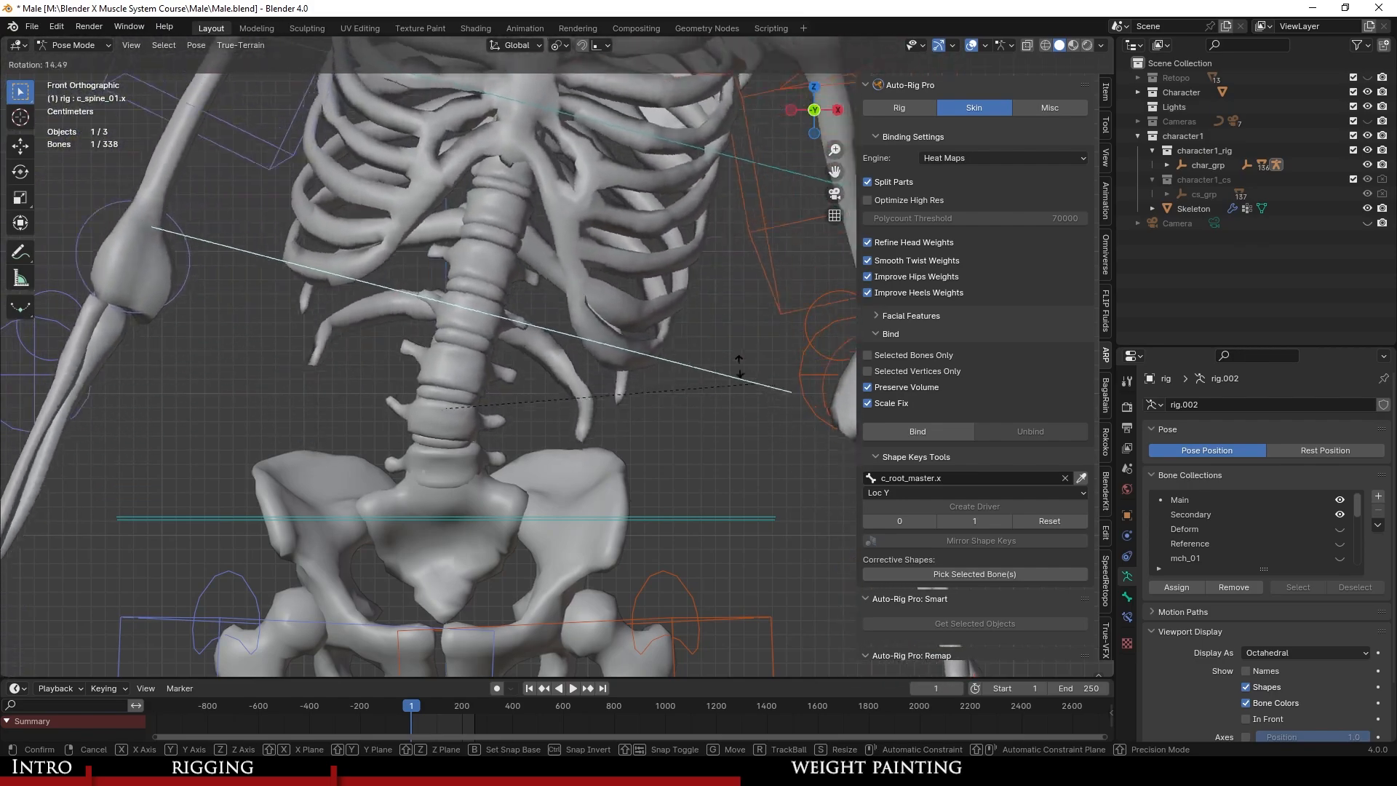
left_click(618, 270)
middle_click_drag(578, 406, 582, 451)
Rotate the c_root.x control by about -33° to test how the pelvis and lumbar vertebrae follow.
left_click(748, 570)
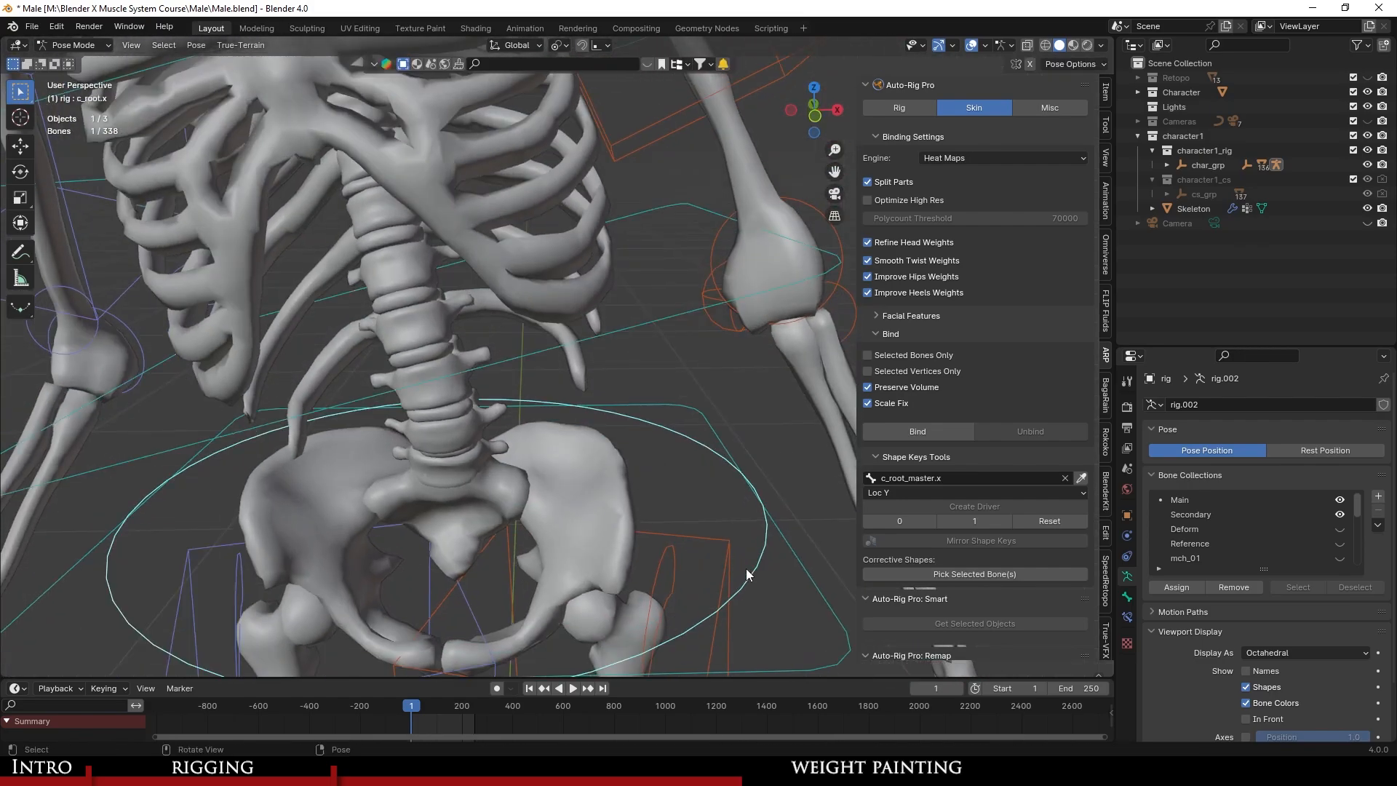
key("r")
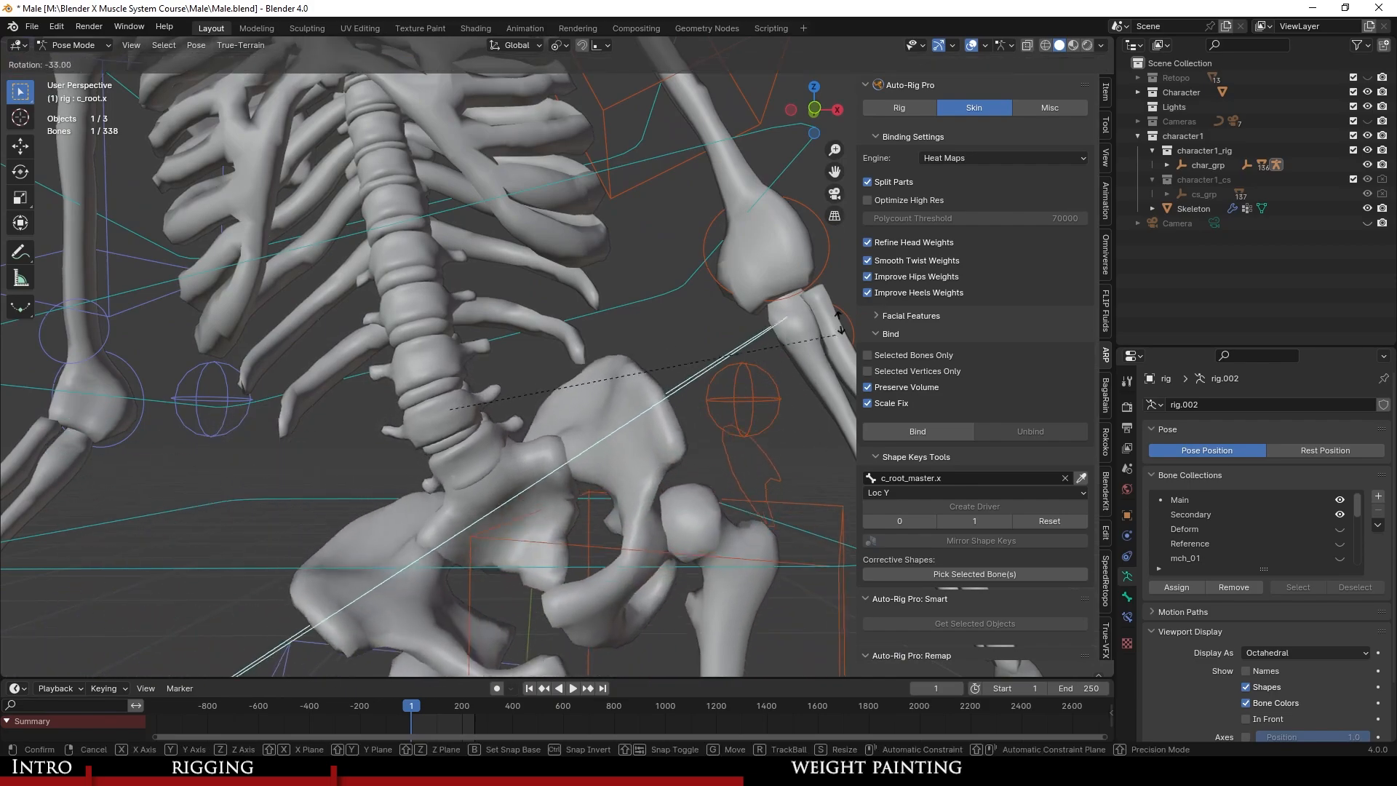
Rotate the rig's hip root control by about -26.8° to test how the pelvis and spine deform.
left_click(462, 355)
scroll(534, 433, "down", 3)
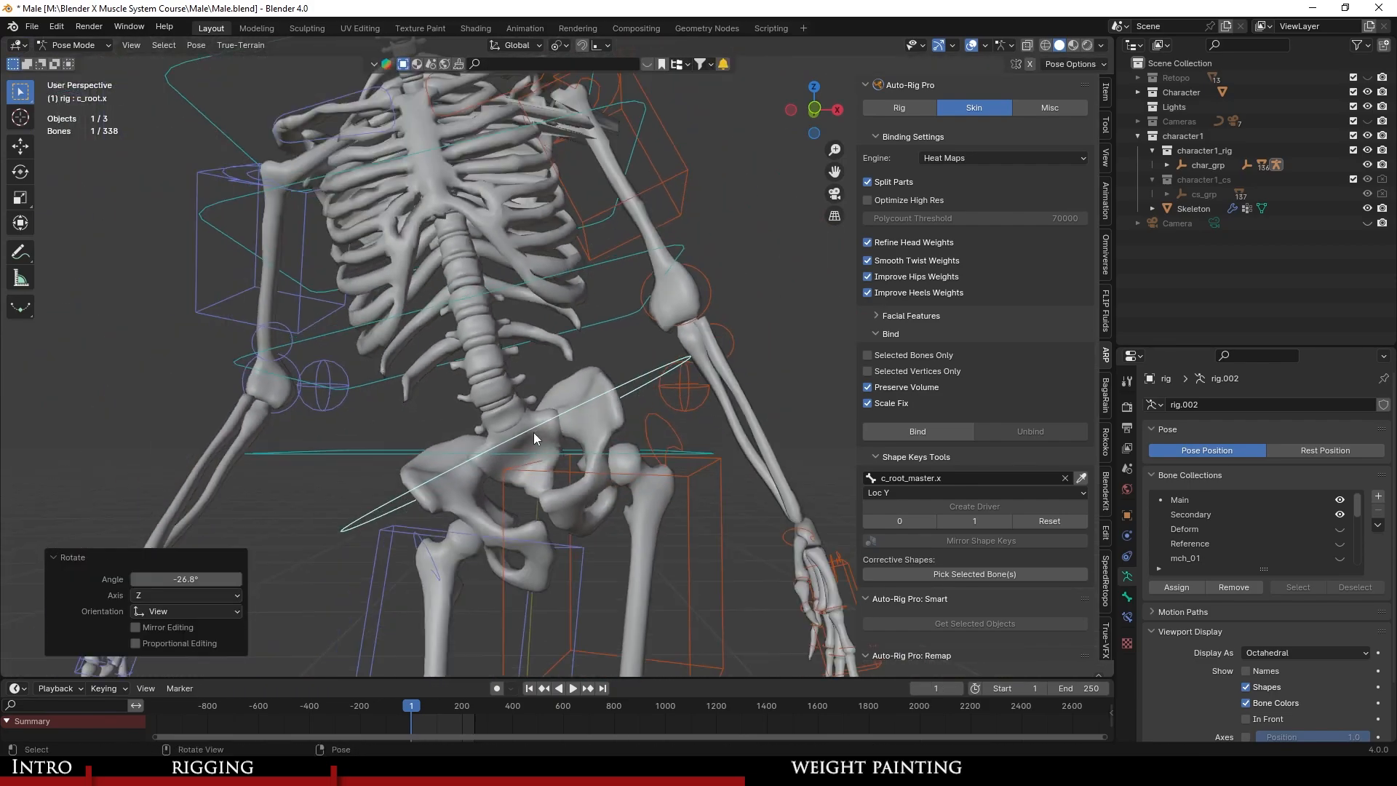
middle_click_drag(534, 433, 565, 422)
Select all the rig's bones and clear all of their pose transforms.
key("a")
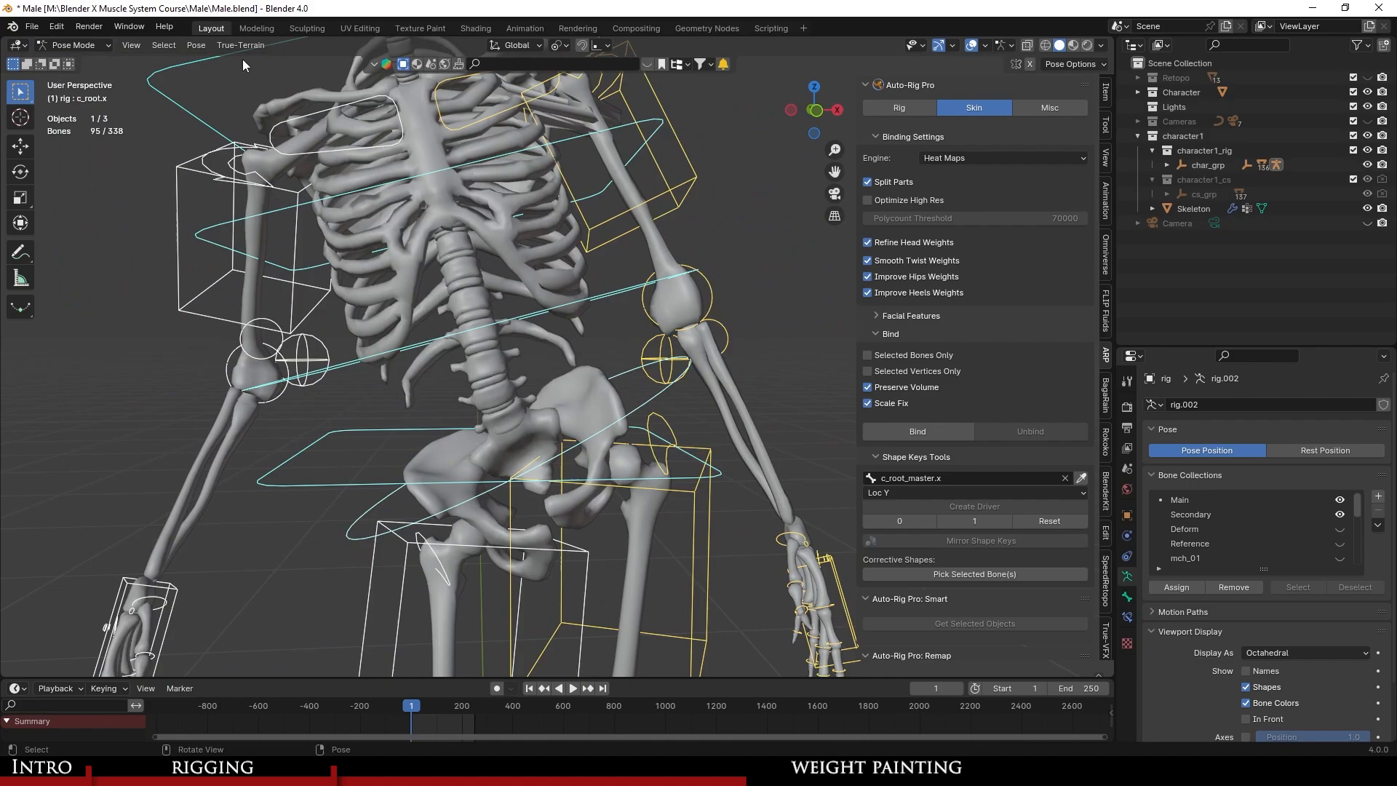
left_click(196, 45)
mouse_move(216, 78)
left_click(459, 74)
scroll(511, 423, "up", 5)
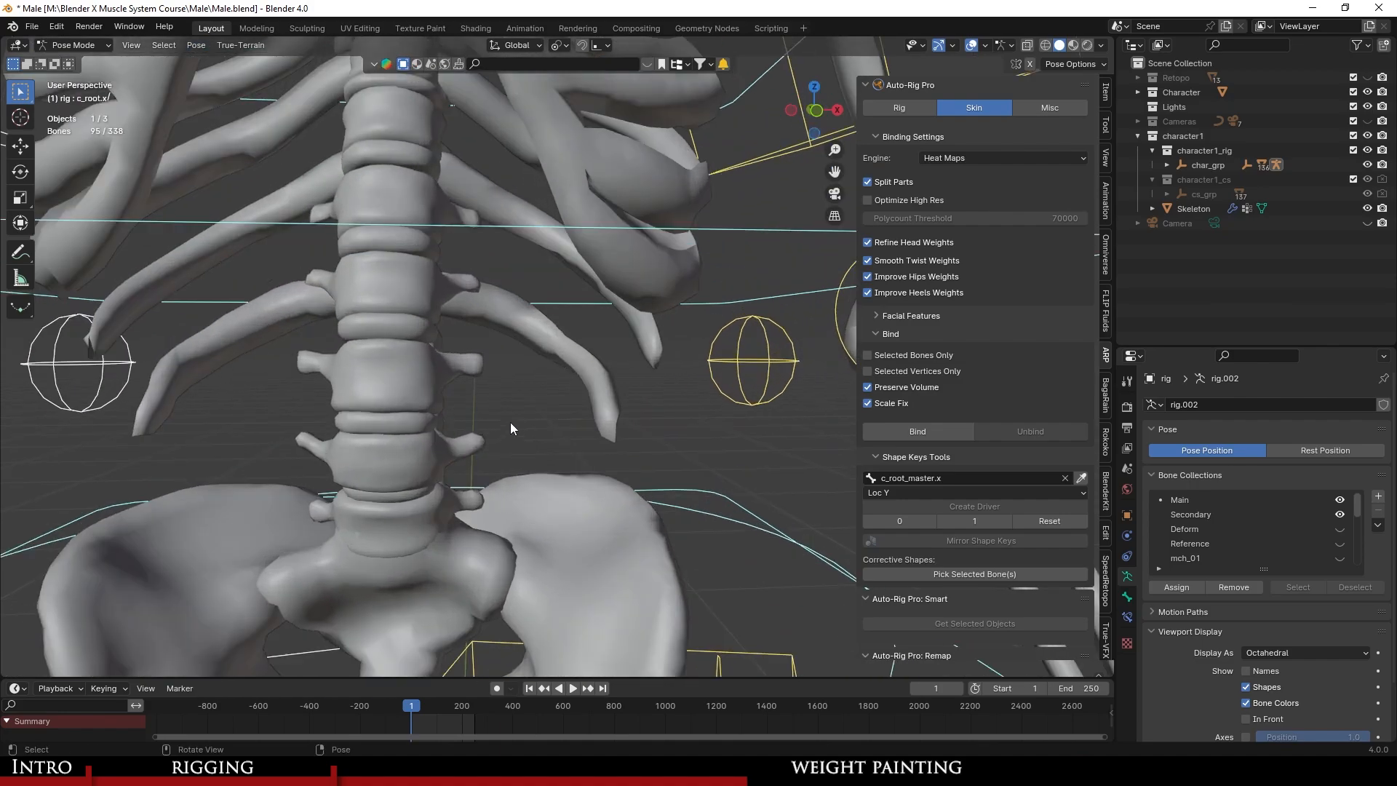
Select the skeleton mesh in Object Mode and save the file.
left_click(399, 426)
scroll(401, 426, "up", 1)
middle_click_drag(430, 420, 505, 408, "shift")
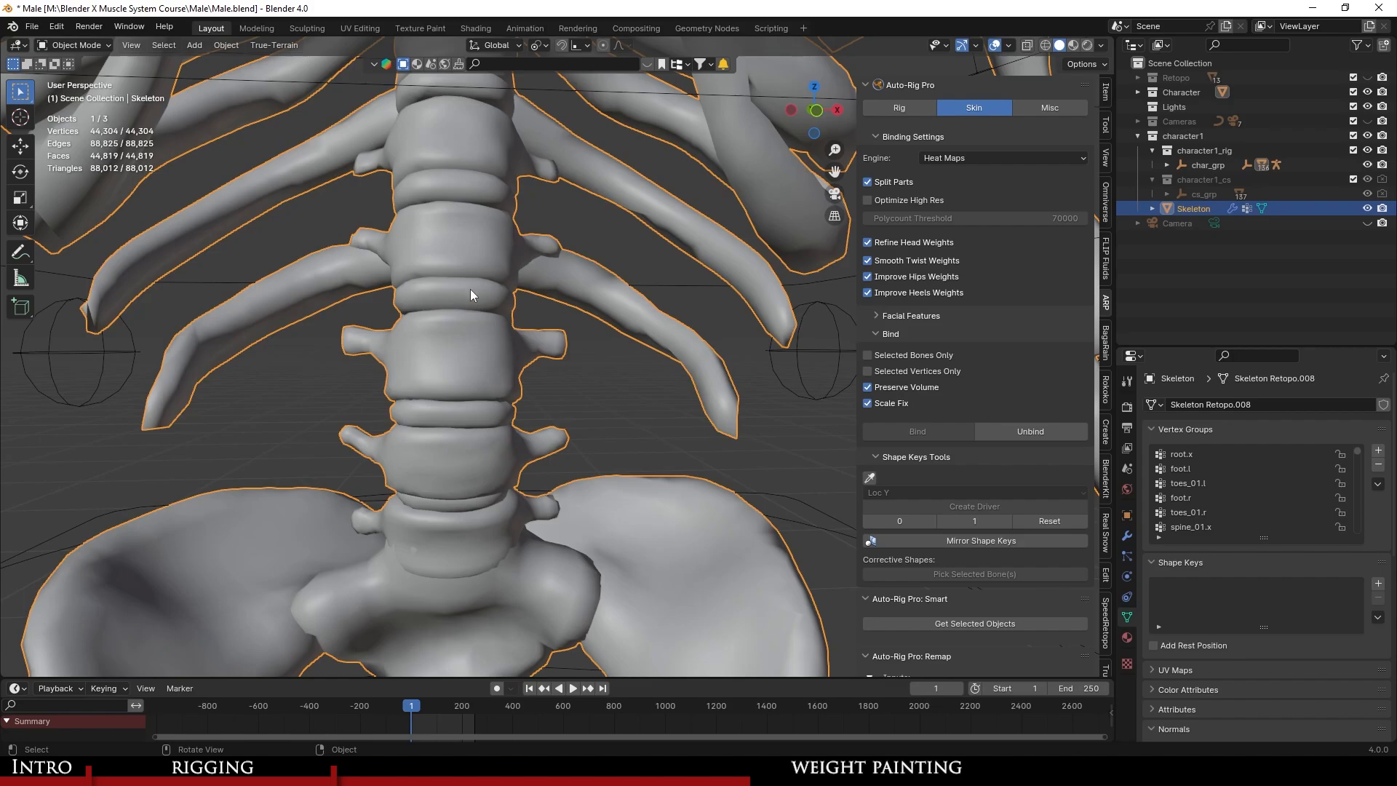
scroll(470, 290, "down", 6)
scroll(553, 449, "up", 2)
key("ctrl+s")
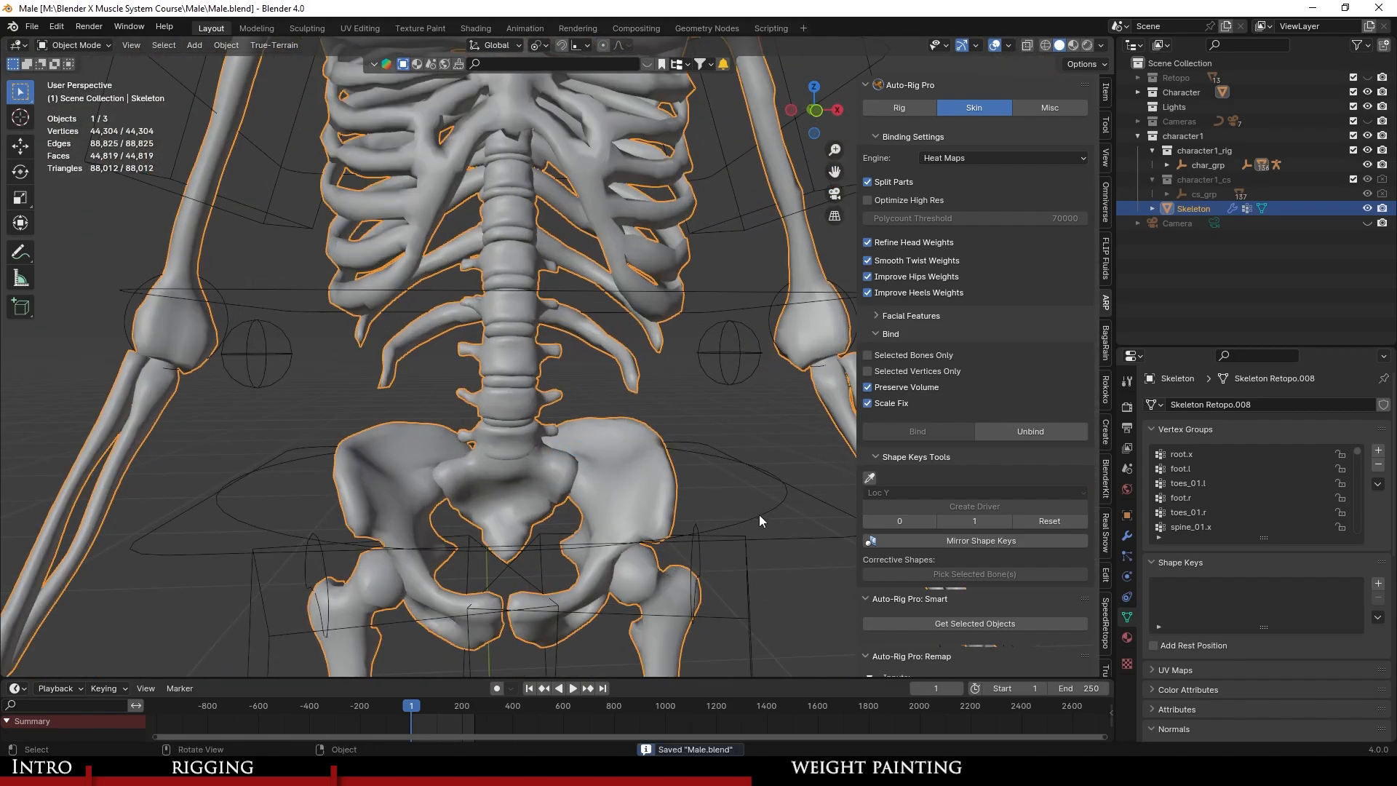
Select the rig's hip root control in Pose Mode and rotate it by about 11.8°.
left_click(758, 513)
middle_click_drag(722, 487, 720, 453)
scroll(724, 454, "up", 1)
key("r")
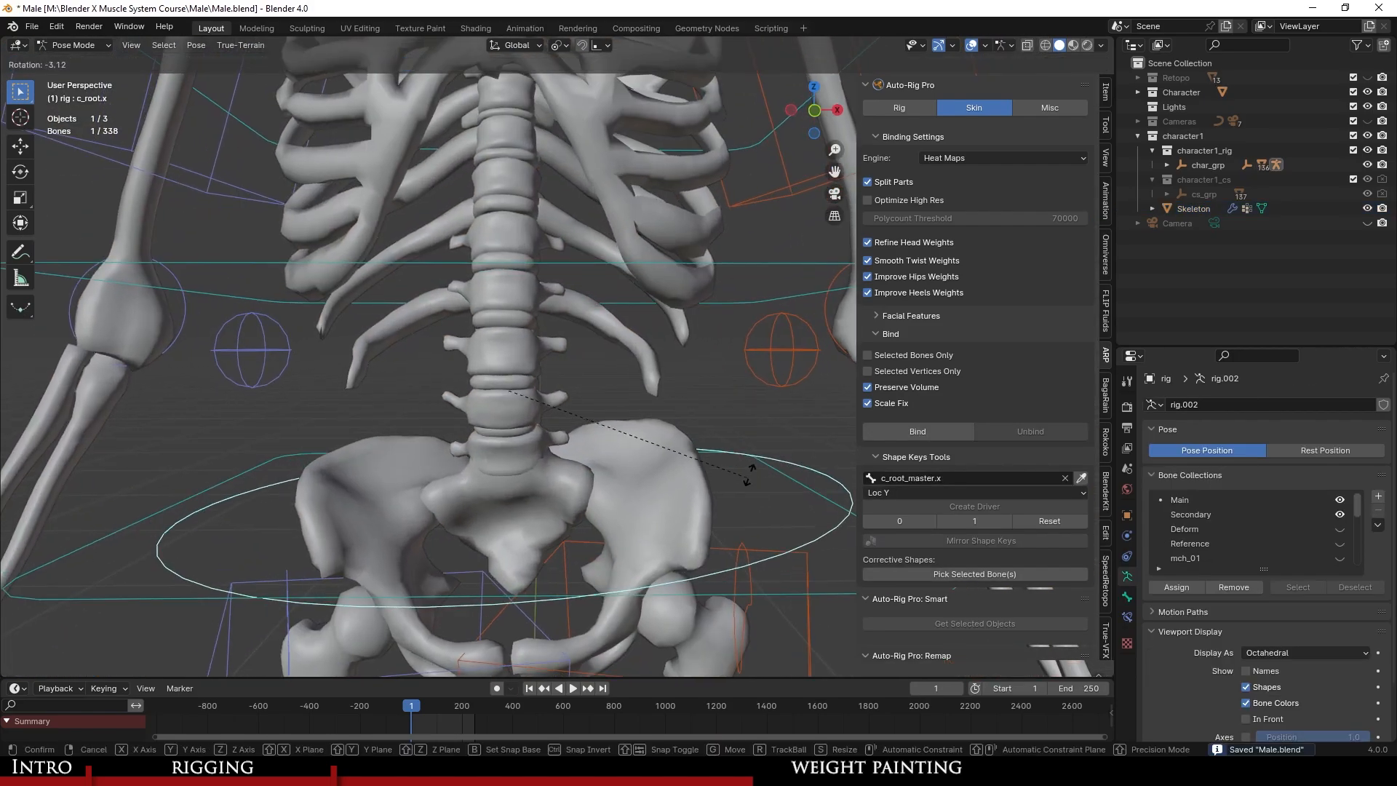
left_click(632, 478)
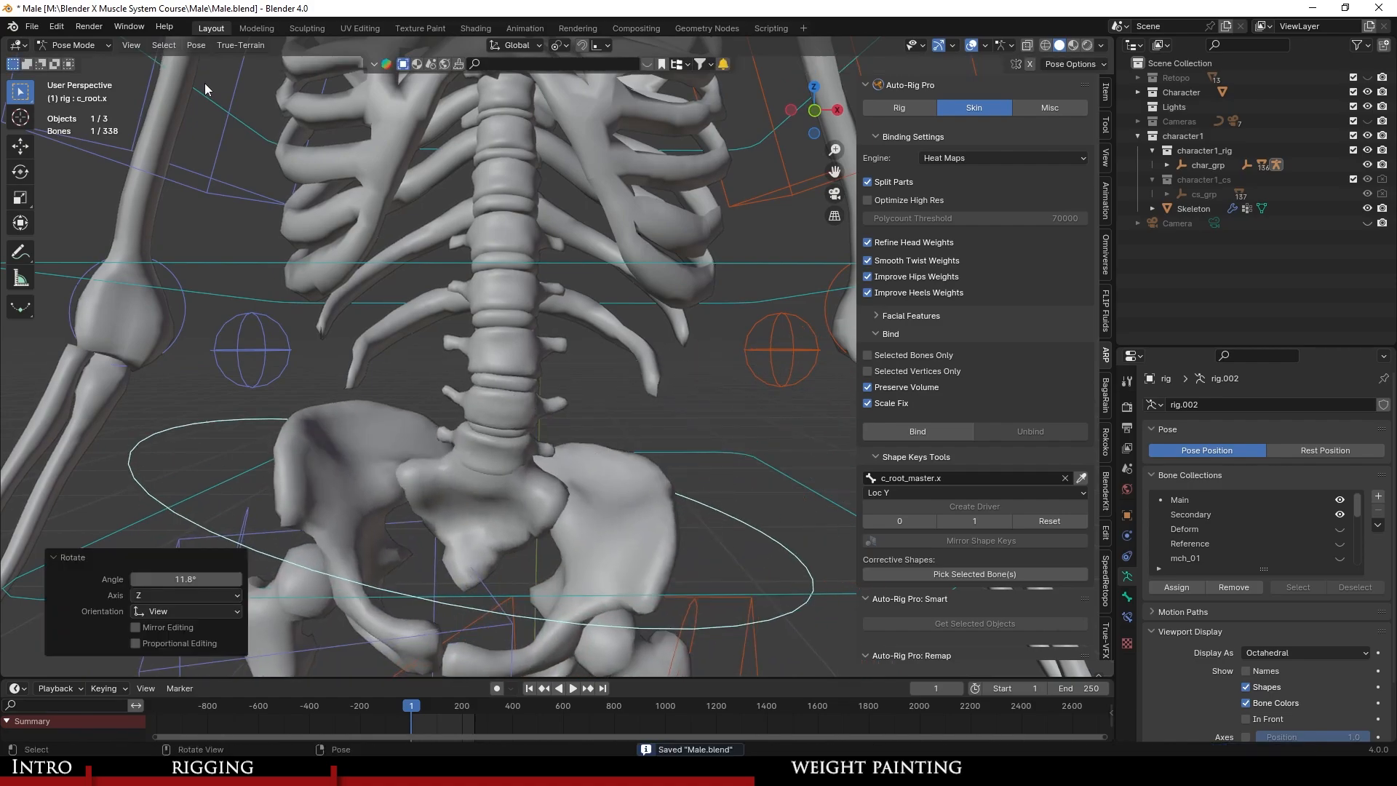
Clear all transforms of the hip root control and save the file.
left_click(195, 49)
mouse_move(265, 89)
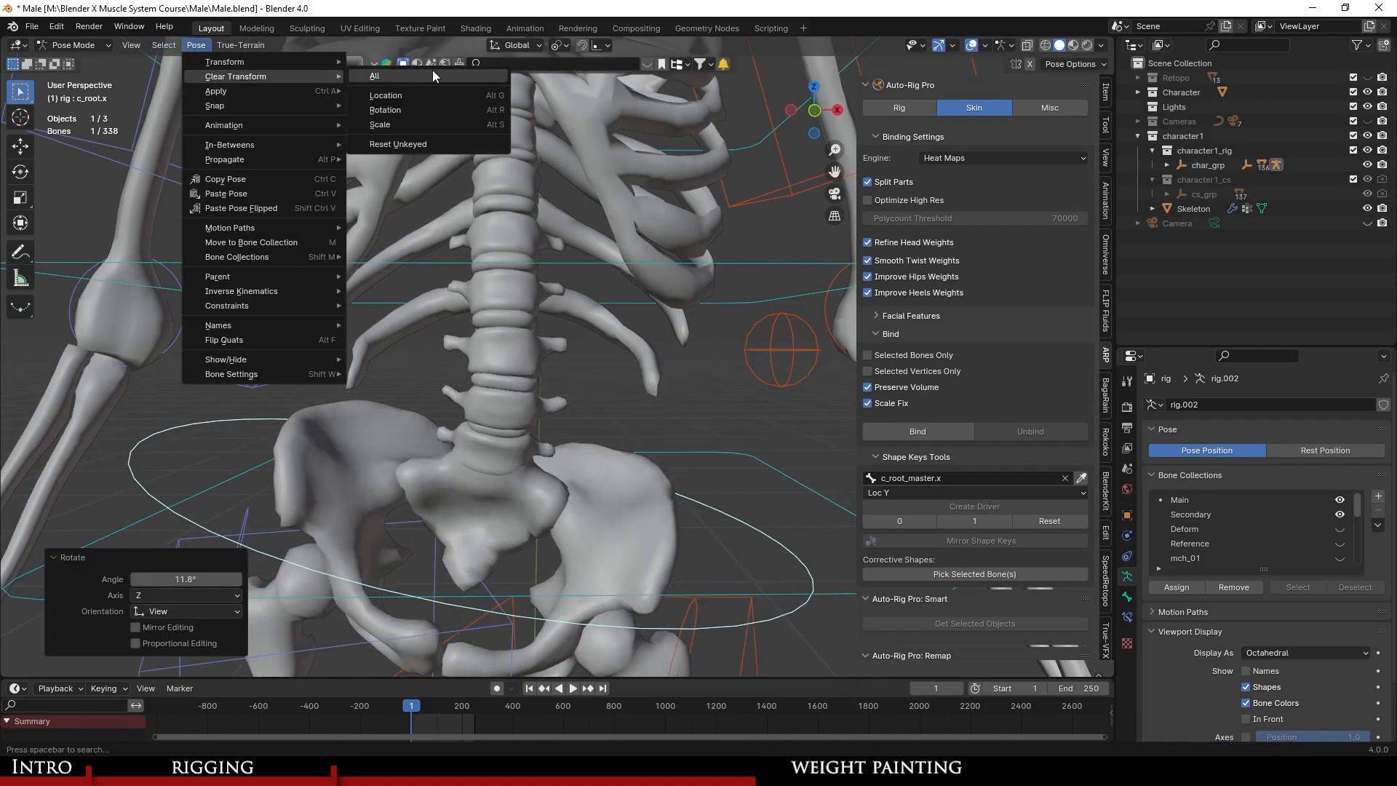
left_click(432, 70)
scroll(644, 349, "down", 1)
key("ctrl+s")
Select the skeleton mesh, make the foot.l vertex group active and switch to Weight Paint mode.
left_click(520, 365)
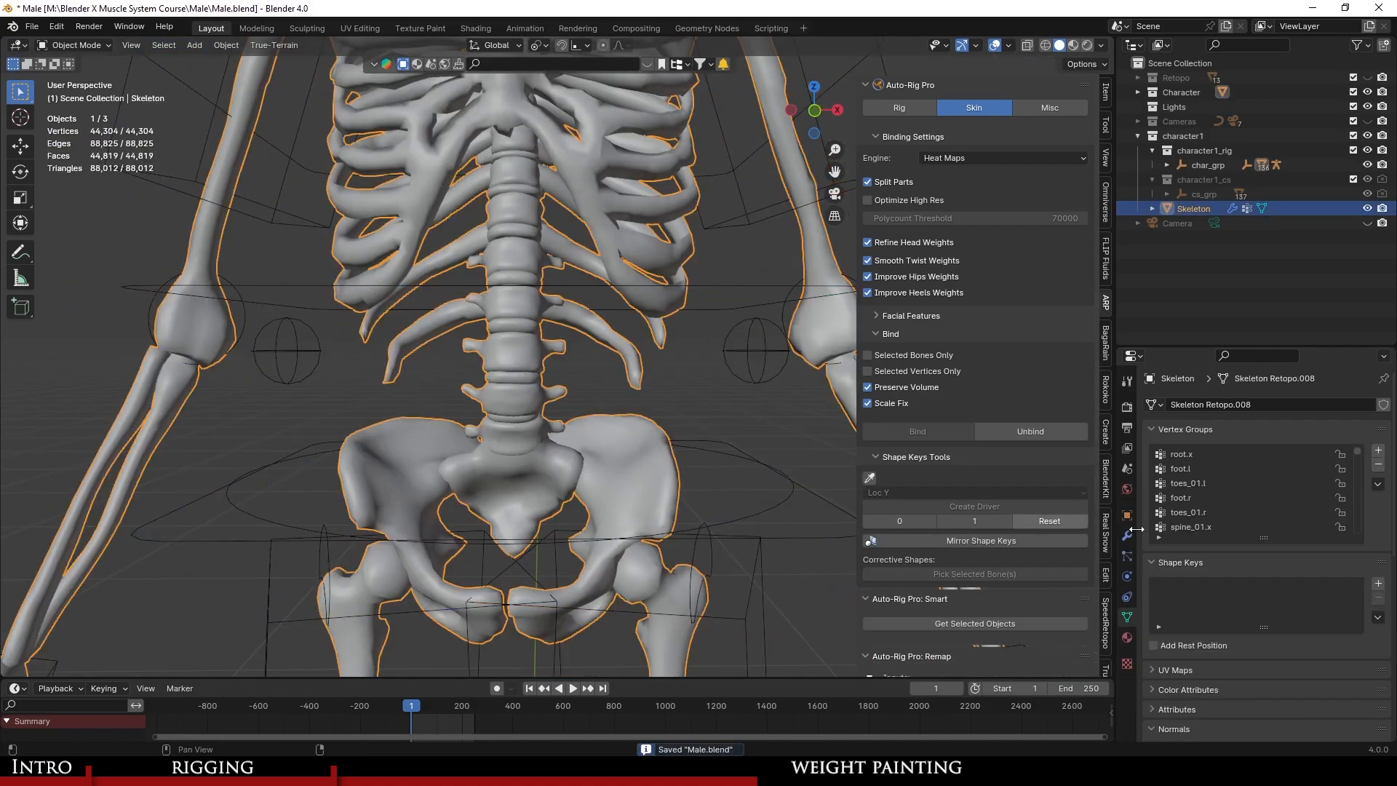
left_click(1217, 457)
left_click(1220, 469)
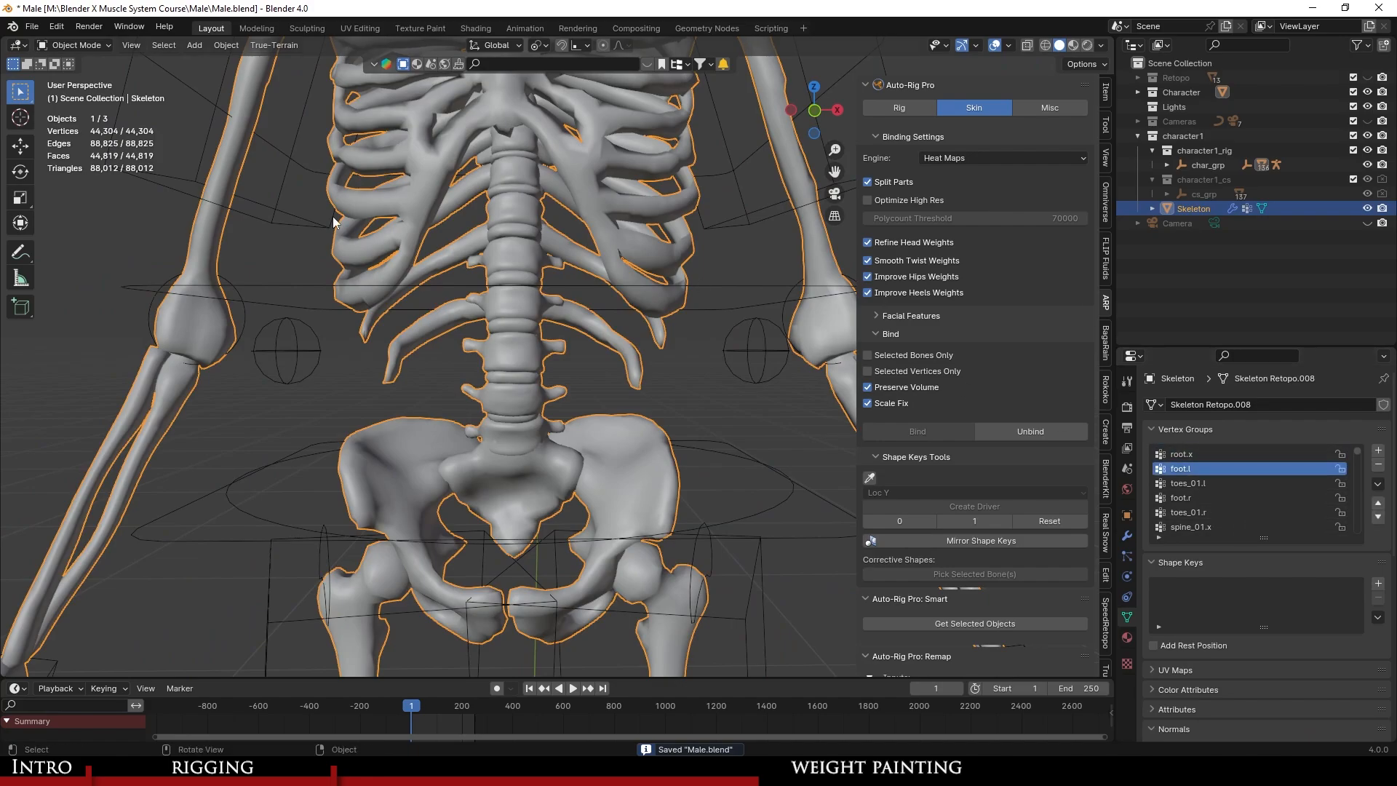
left_click(75, 45)
left_click(80, 121)
Examine how the foot.l weights spread over the left foot, ankle and lower leg bones.
scroll(564, 514, "down", 5)
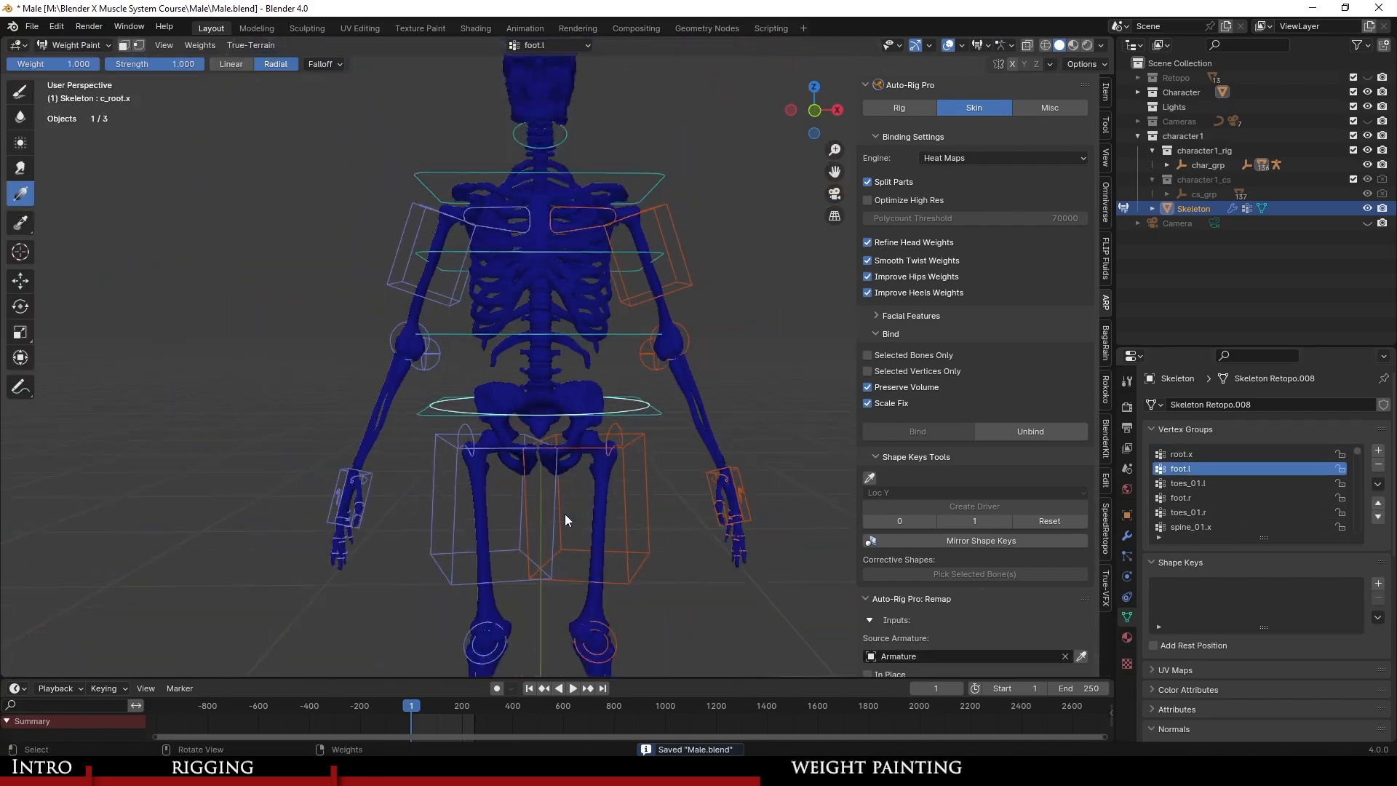
scroll(596, 273, "up", 1)
scroll(595, 272, "up", 2)
middle_click_drag(595, 273, 458, 356)
middle_click_drag(514, 524, 474, 304, "shift")
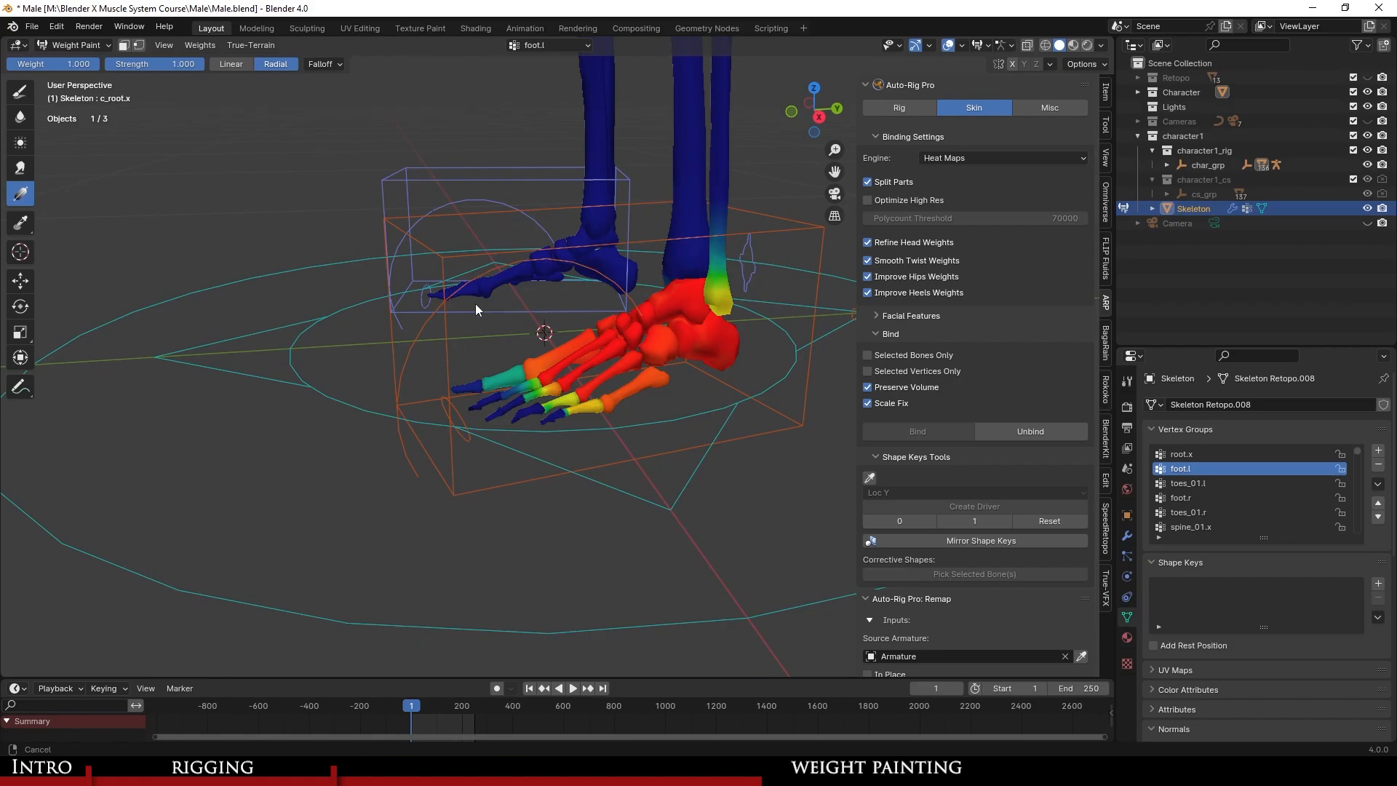
middle_click_drag(583, 306, 444, 339, "shift")
scroll(444, 339, "up", 3)
mouse_move(444, 339)
middle_mouse_down()
mouse_move(245, 355)
mouse_move(470, 358)
mouse_move(487, 437)
mouse_move(522, 321)
mouse_move(486, 329)
mouse_move(499, 231)
middle_mouse_up()
scroll(483, 449, "up", 2)
scroll(483, 448, "down", 2)
scroll(490, 434, "up", 1)
scroll(523, 321, "up", 2)
In Edit Mode, box-select vertices across the front bones of both feet.
key("Tab")
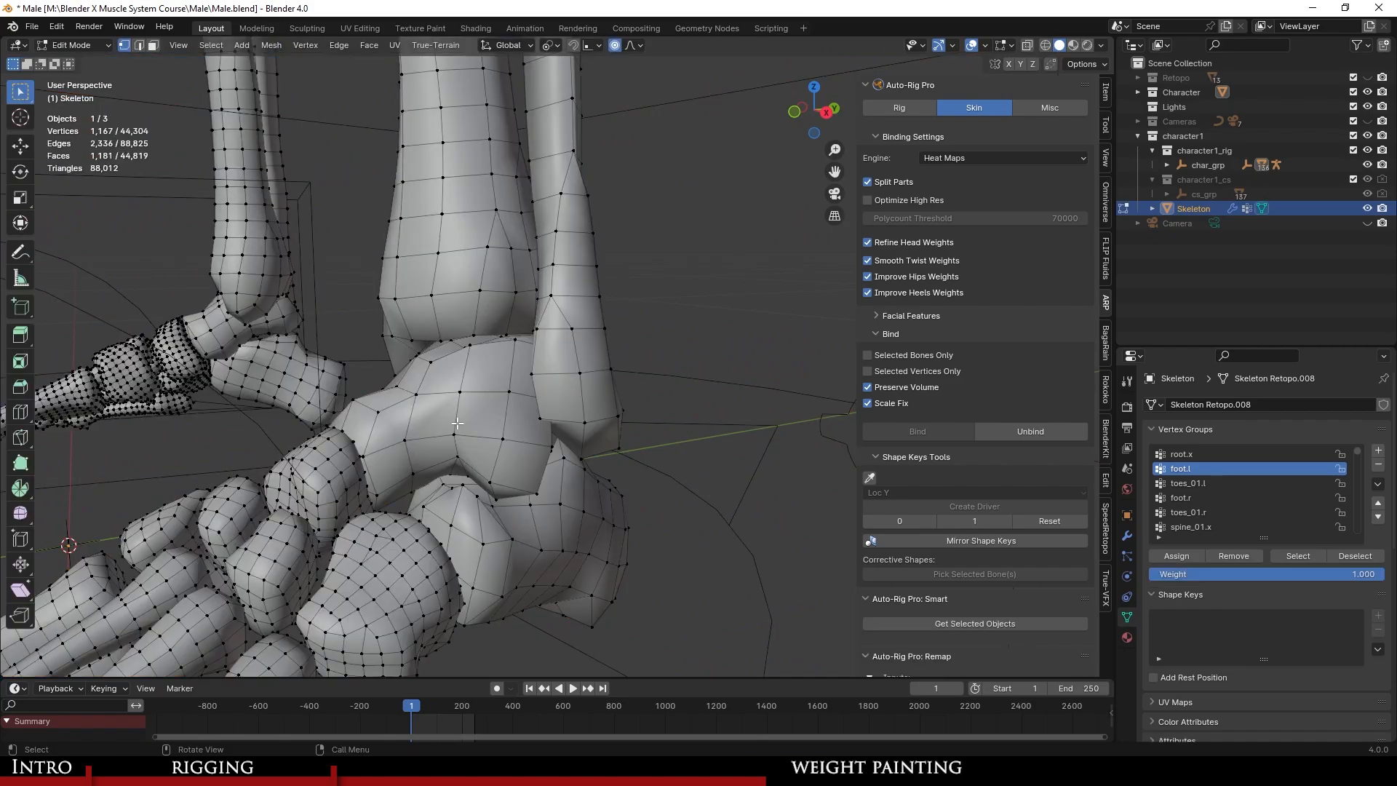
left_click(467, 412)
scroll(467, 411, "down", 2)
middle_click_drag(467, 412, 505, 409)
scroll(521, 466, "down", 3)
left_click_drag(384, 356, 629, 560)
left_click_drag(109, 297, 277, 465, "shift")
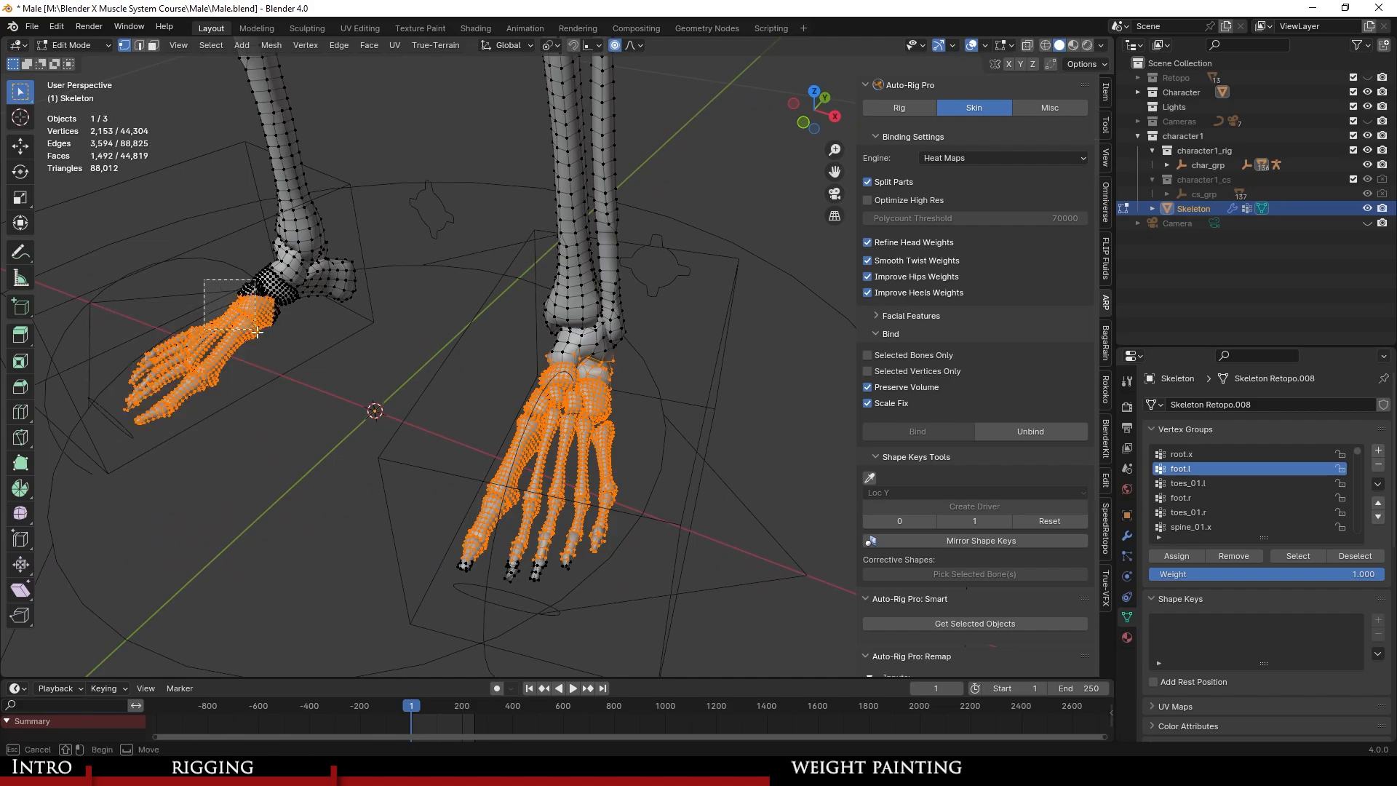
Extend the selection to all linked geometry and hide the selected foot bones.
left_click(211, 45)
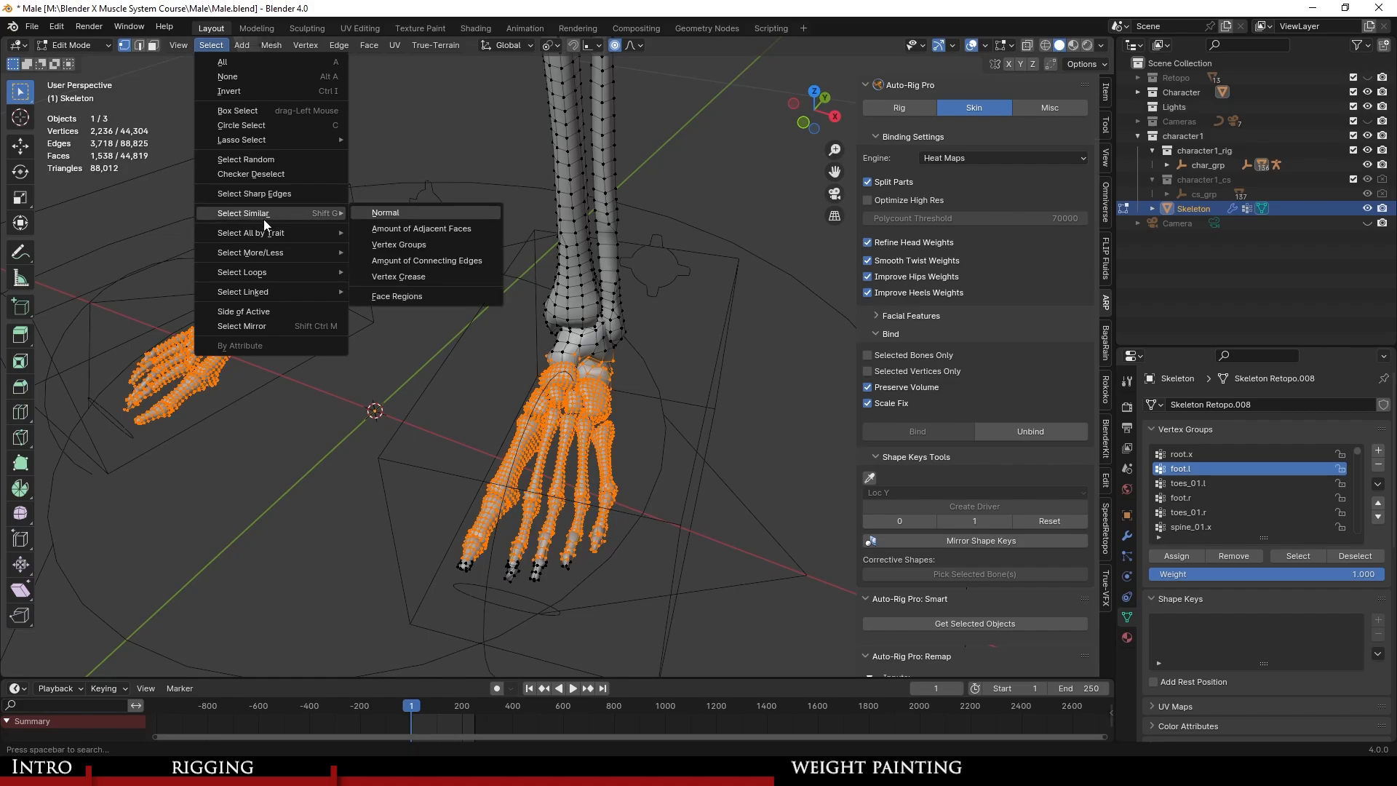
mouse_move(270, 256)
mouse_move(295, 292)
left_click(398, 293)
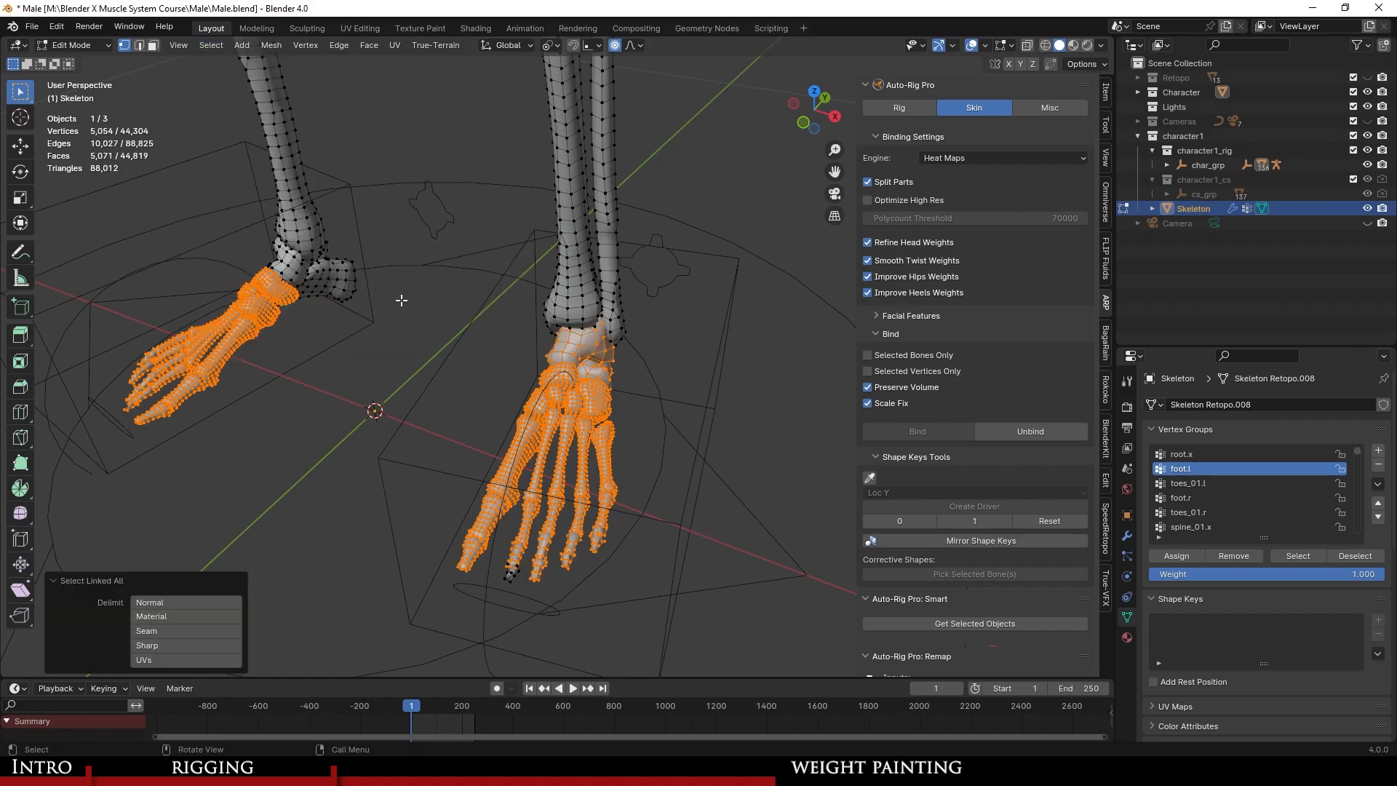
middle_click_drag(402, 302, 554, 419)
key("h")
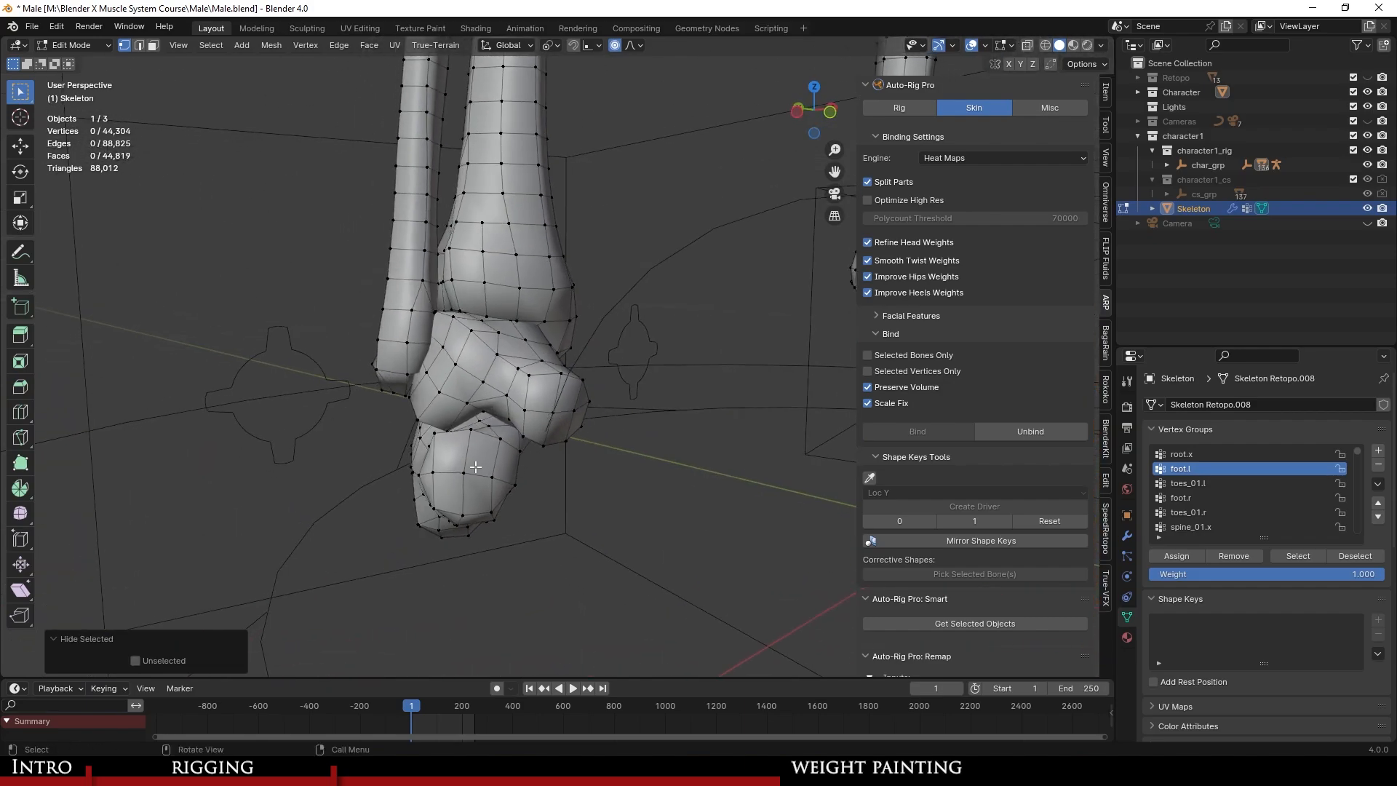
Select the remaining linked heel and ankle bones below the shins and hide them.
key("l")
mouse_move(476, 467)
middle_mouse_down()
mouse_move(556, 428)
mouse_move(570, 433)
mouse_move(486, 431)
mouse_move(528, 423)
mouse_move(492, 388)
mouse_move(431, 368)
mouse_move(414, 258)
middle_mouse_up()
key("h")
In Weight Paint mode, erase the foot.l weights from the lower ends of the left tibia and fibula with the Subtract brush.
key("ctrl+Tab")
left_click(69, 45)
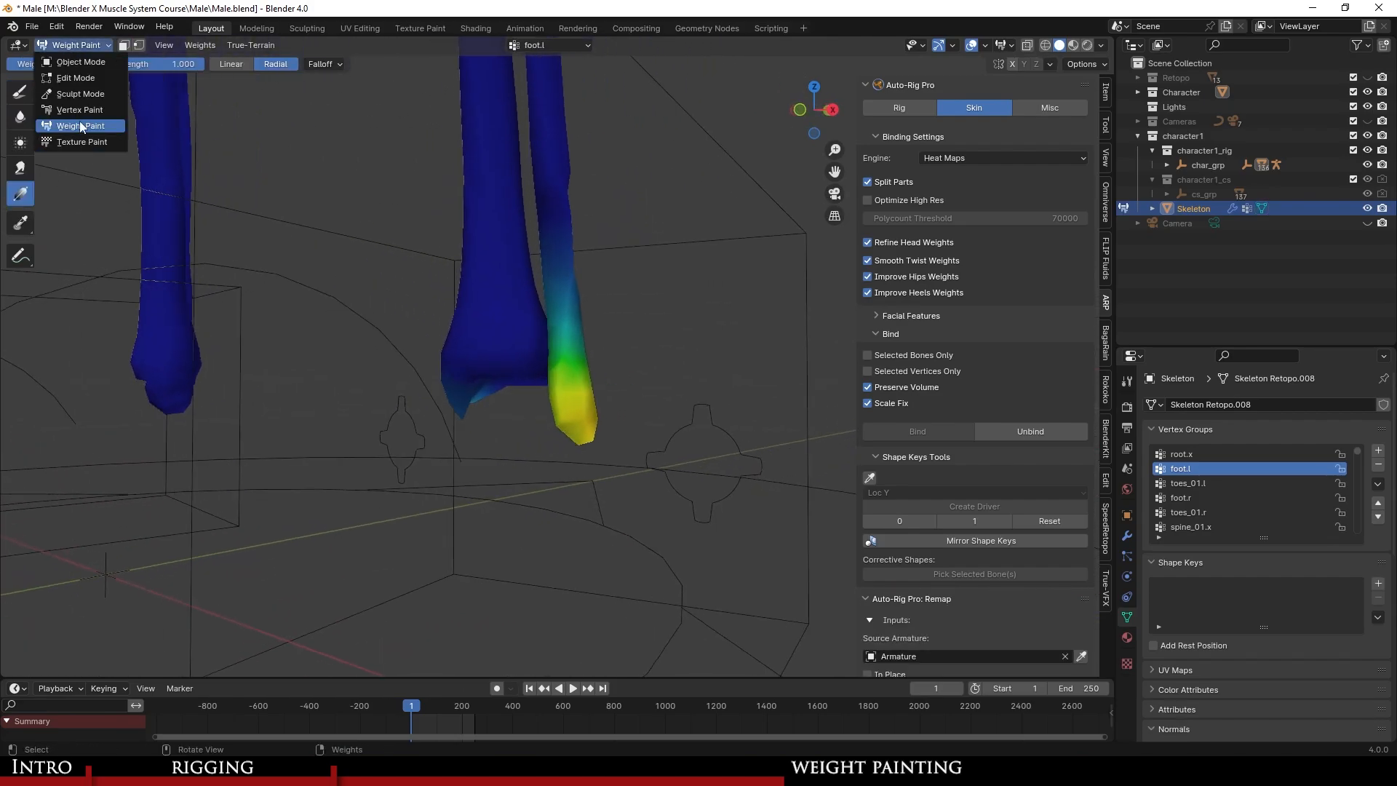
left_click(80, 125)
left_click(20, 91)
left_click(16, 64)
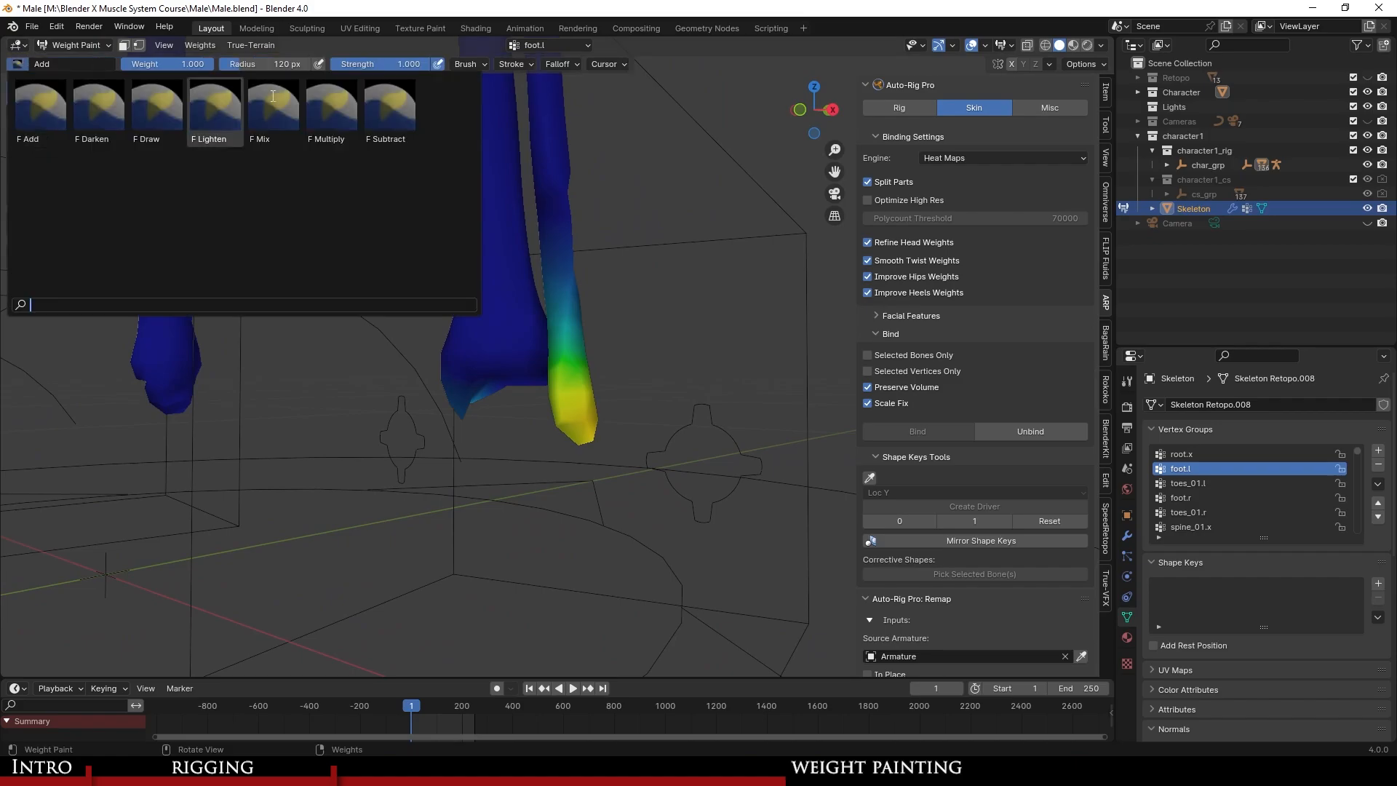
left_click(390, 109)
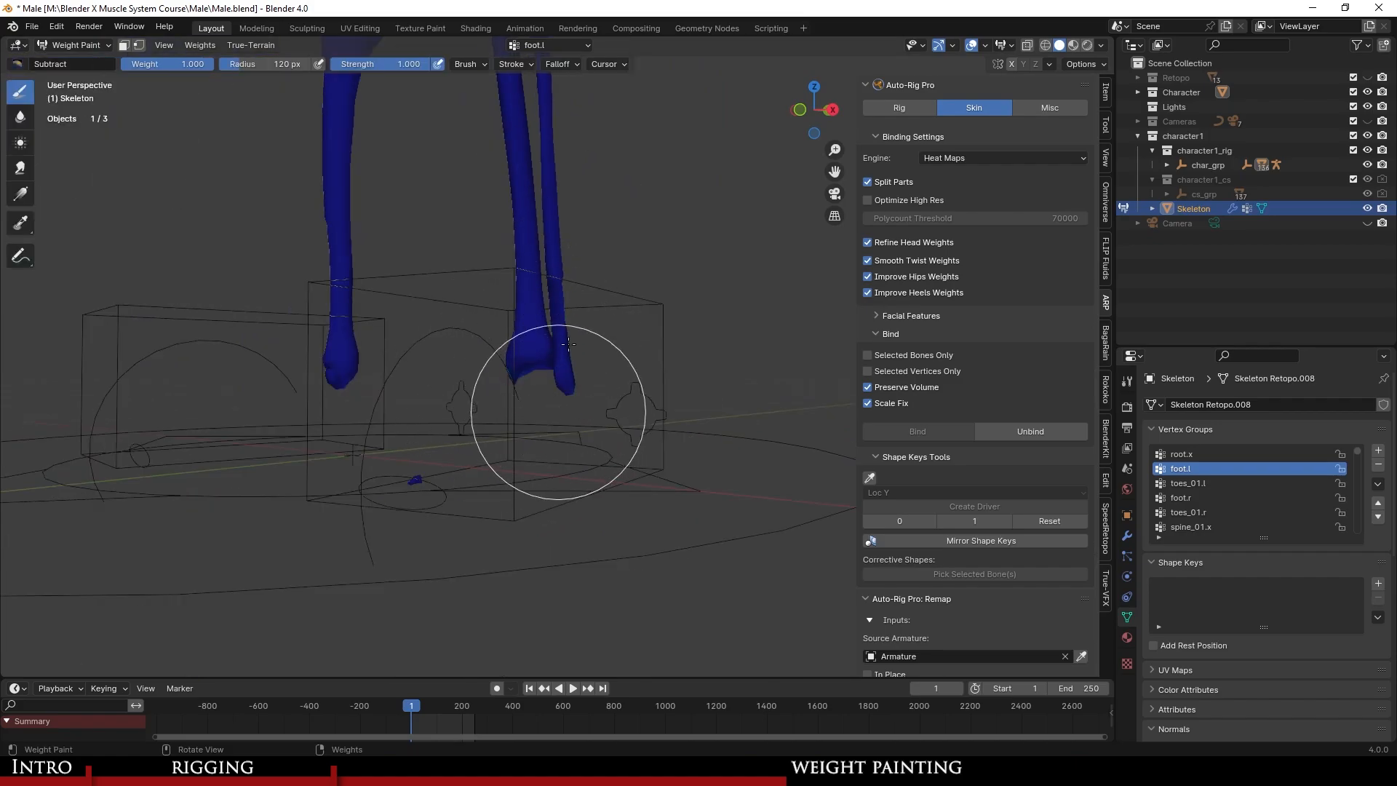
Inspect the lower leg bones from several sides for leftover foot.l weight.
middle_click_drag(570, 345, 590, 276)
scroll(591, 278, "down", 6)
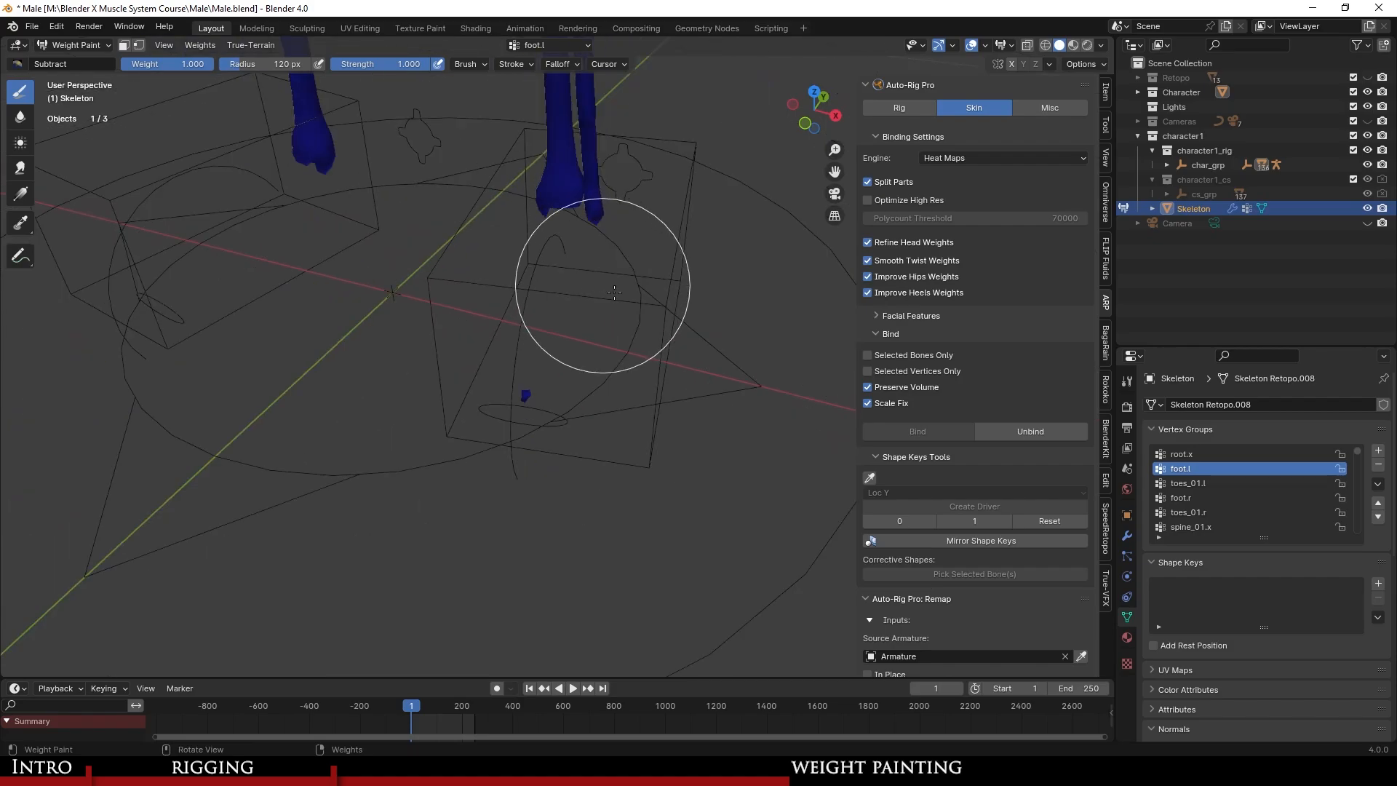
scroll(693, 332, "up", 3)
scroll(688, 333, "down", 3)
scroll(682, 326, "up", 4)
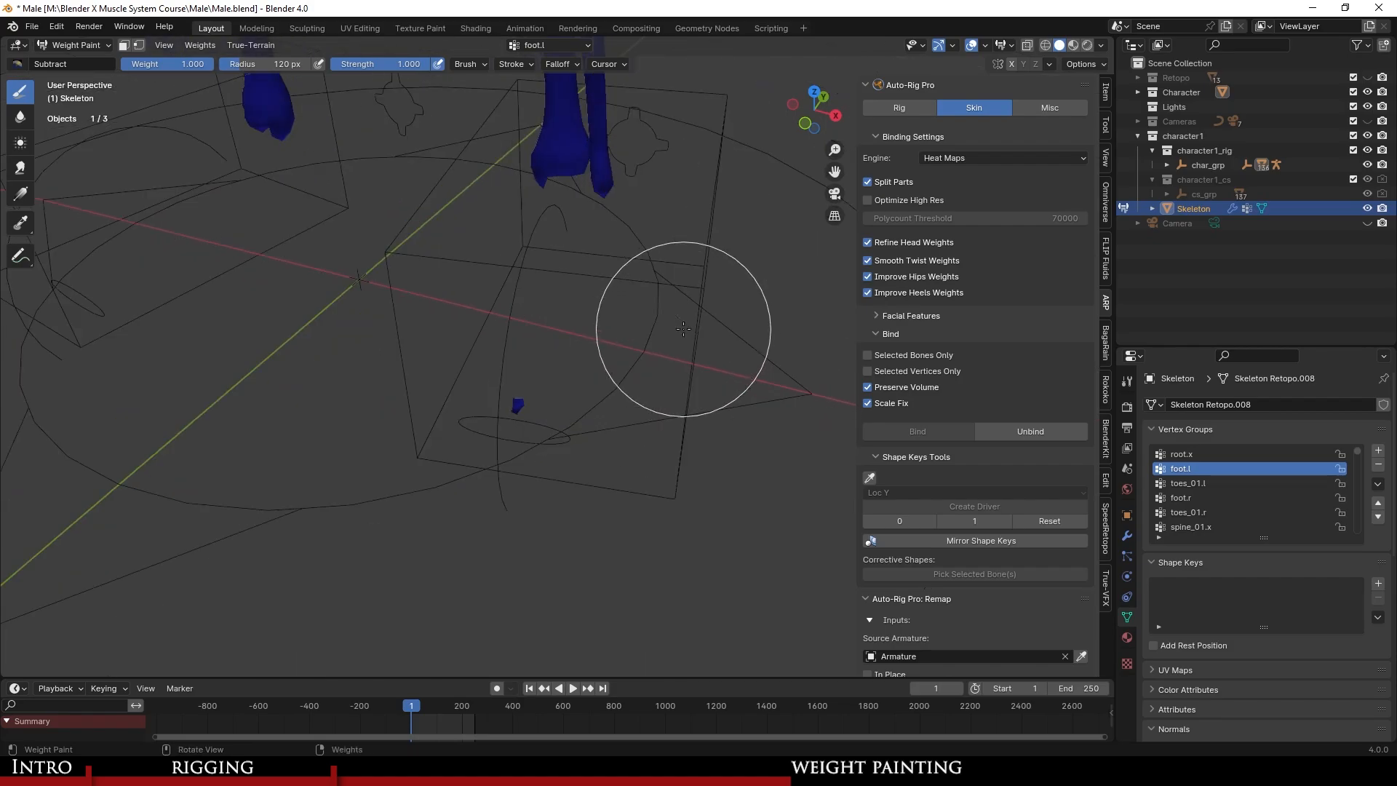
scroll(679, 321, "down", 3)
scroll(673, 321, "up", 4)
middle_click_drag(673, 321, 524, 242)
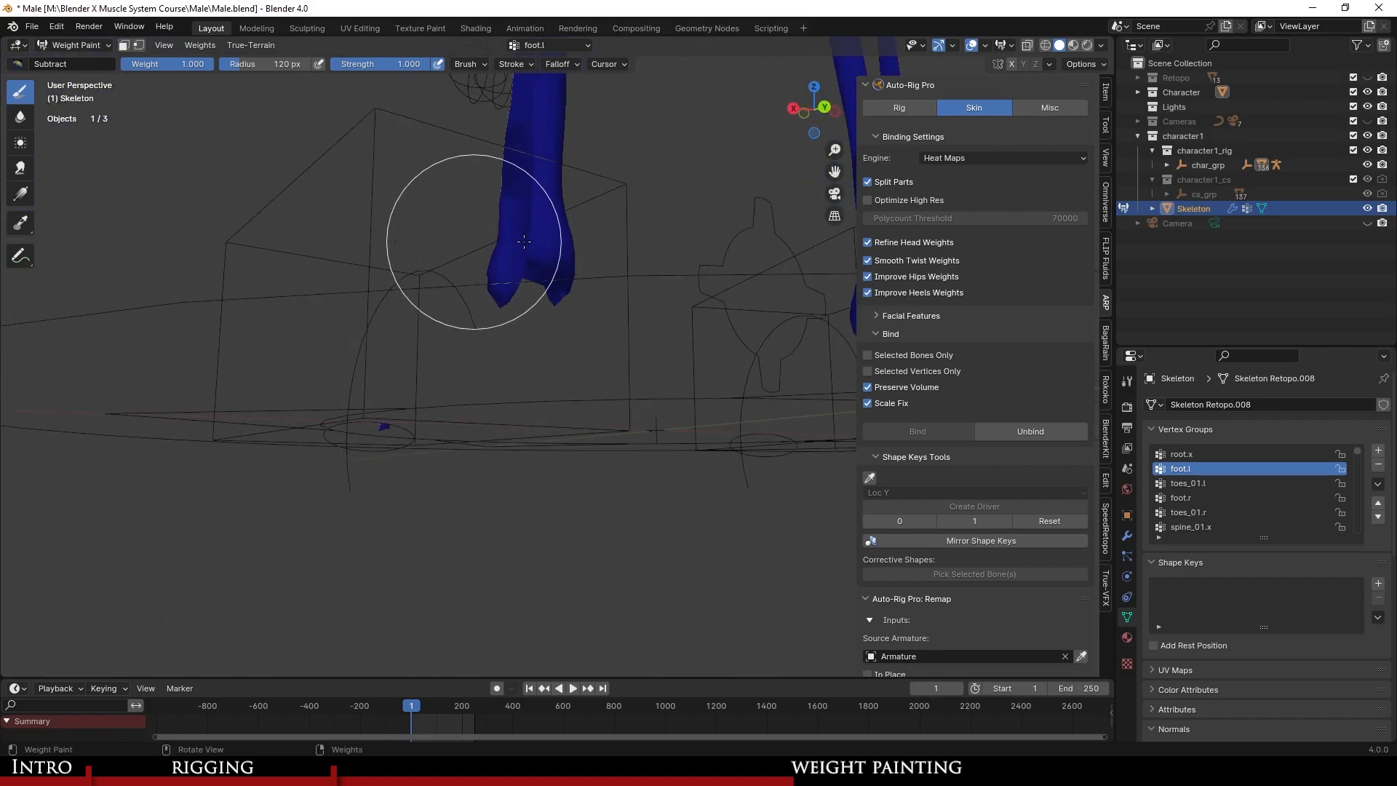
middle_click_drag(416, 288, 543, 323)
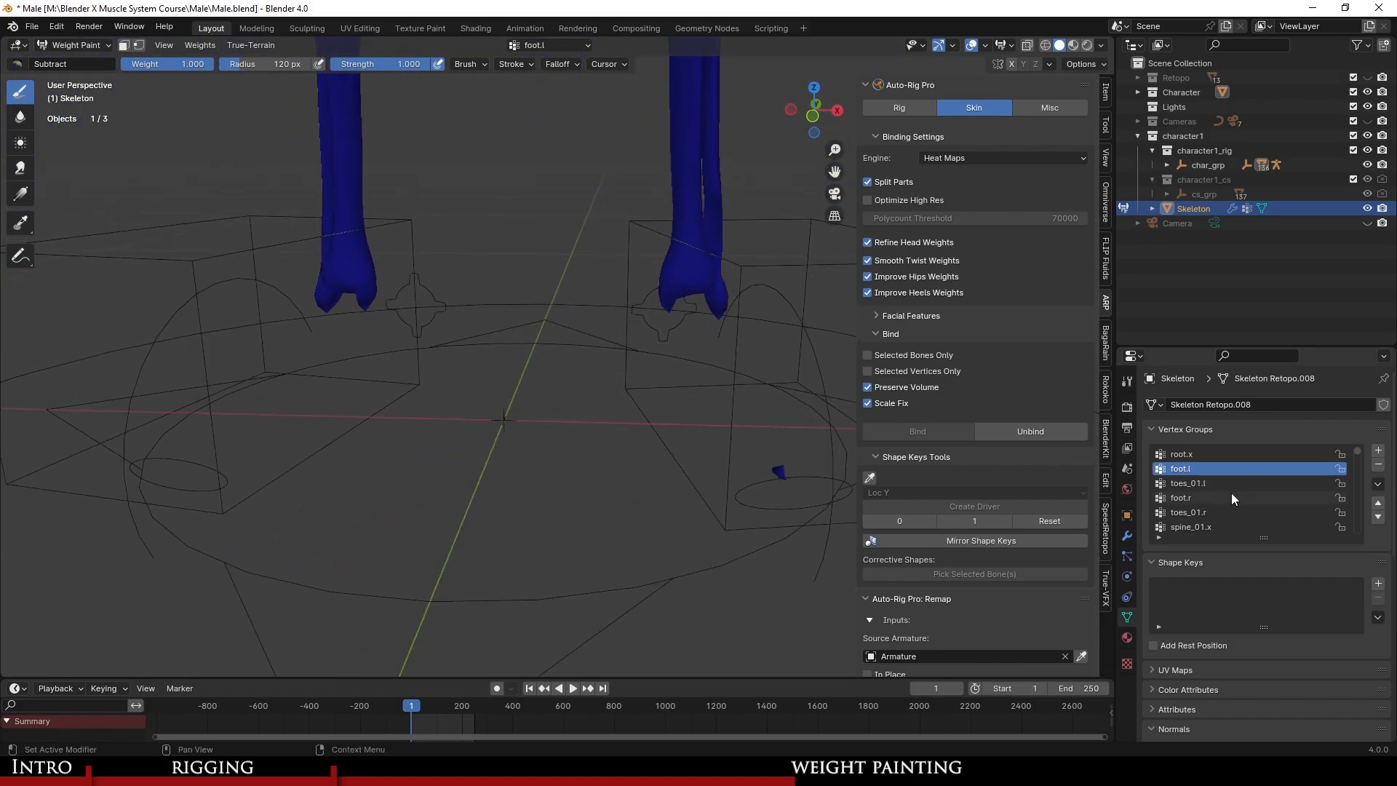
Activate the foot.r vertex group and subtract its weights from the lower ends of the right tibia and fibula.
scroll(546, 369, "down", 1)
middle_click_drag(447, 350, 469, 398)
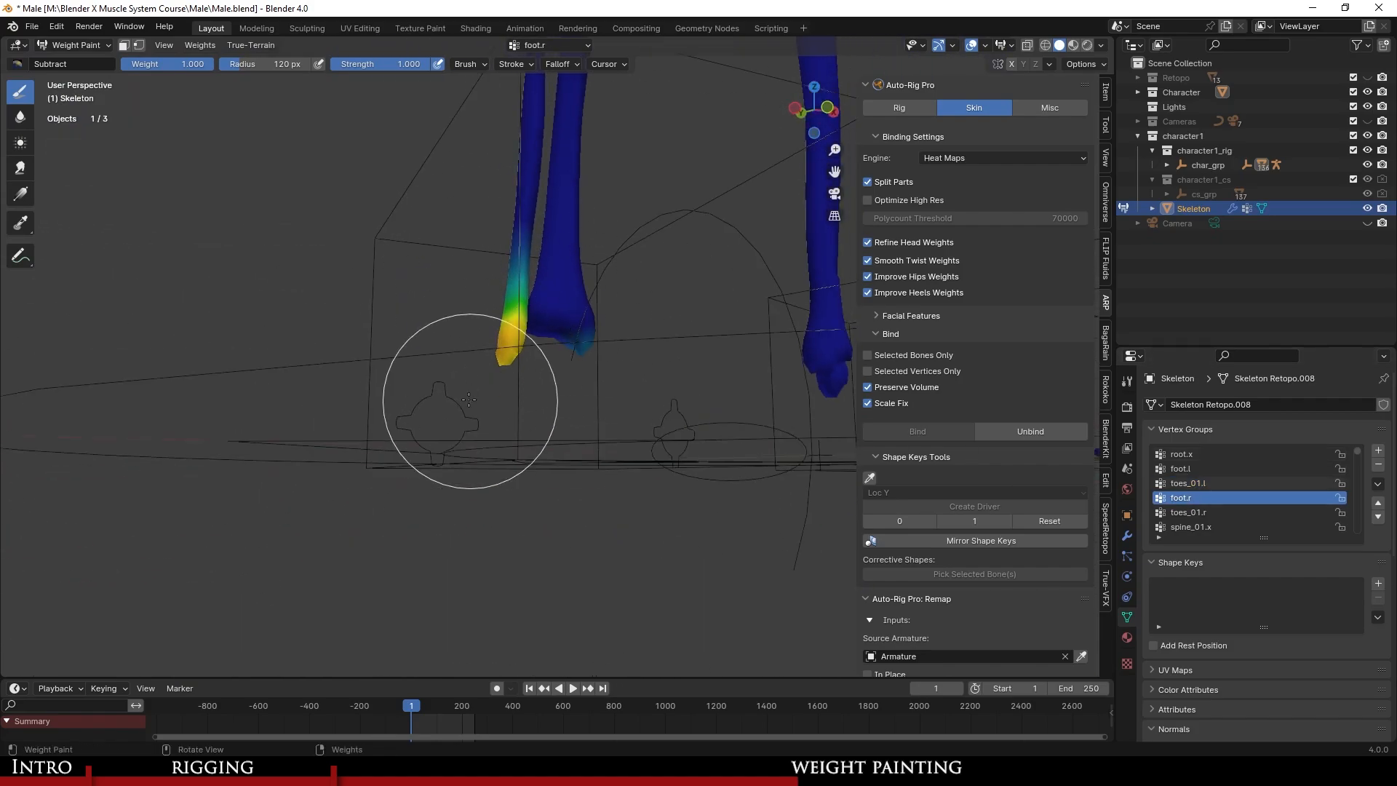
middle_click_drag(536, 318, 548, 352)
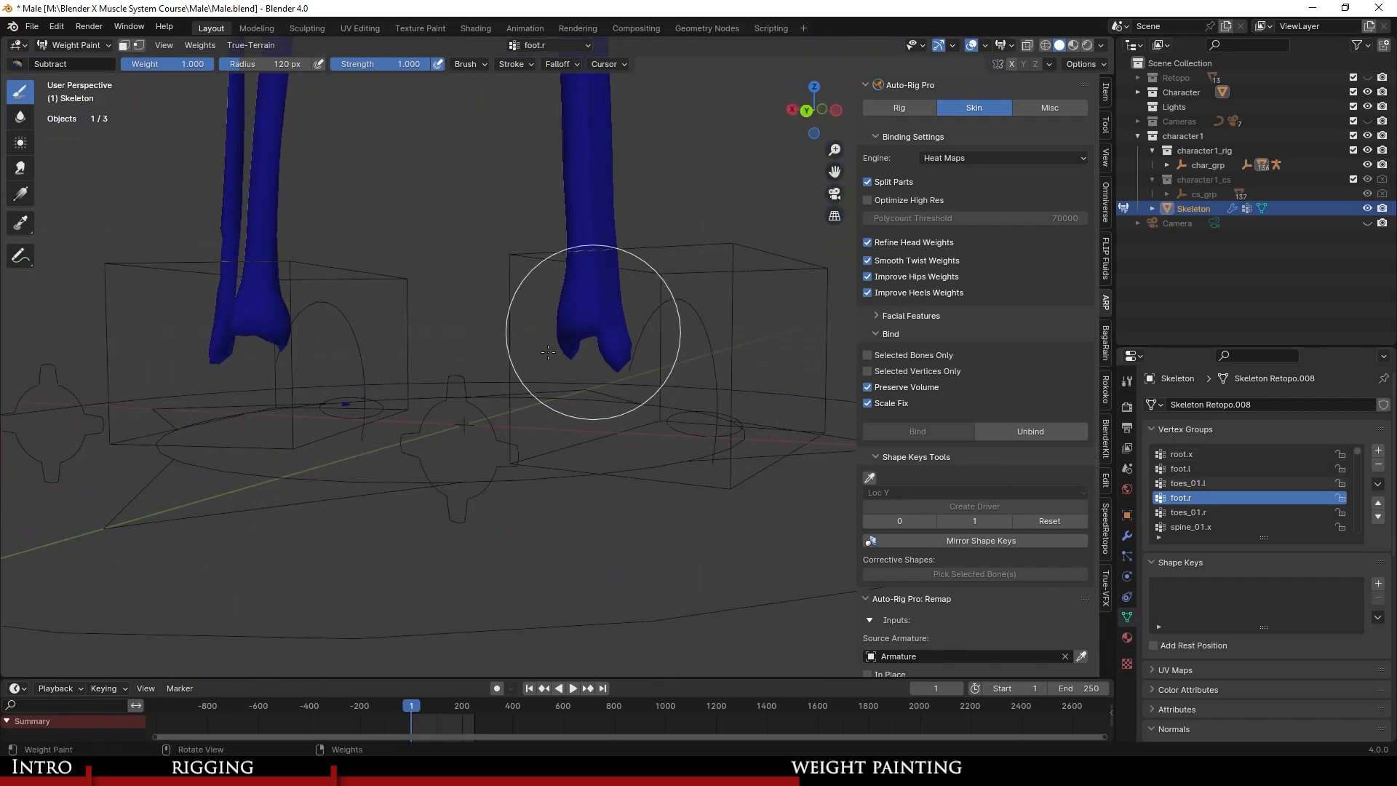
middle_click_drag(580, 304, 530, 362)
Save the file and reveal the hidden foot bones.
key("ctrl+s")
key("alt+h")
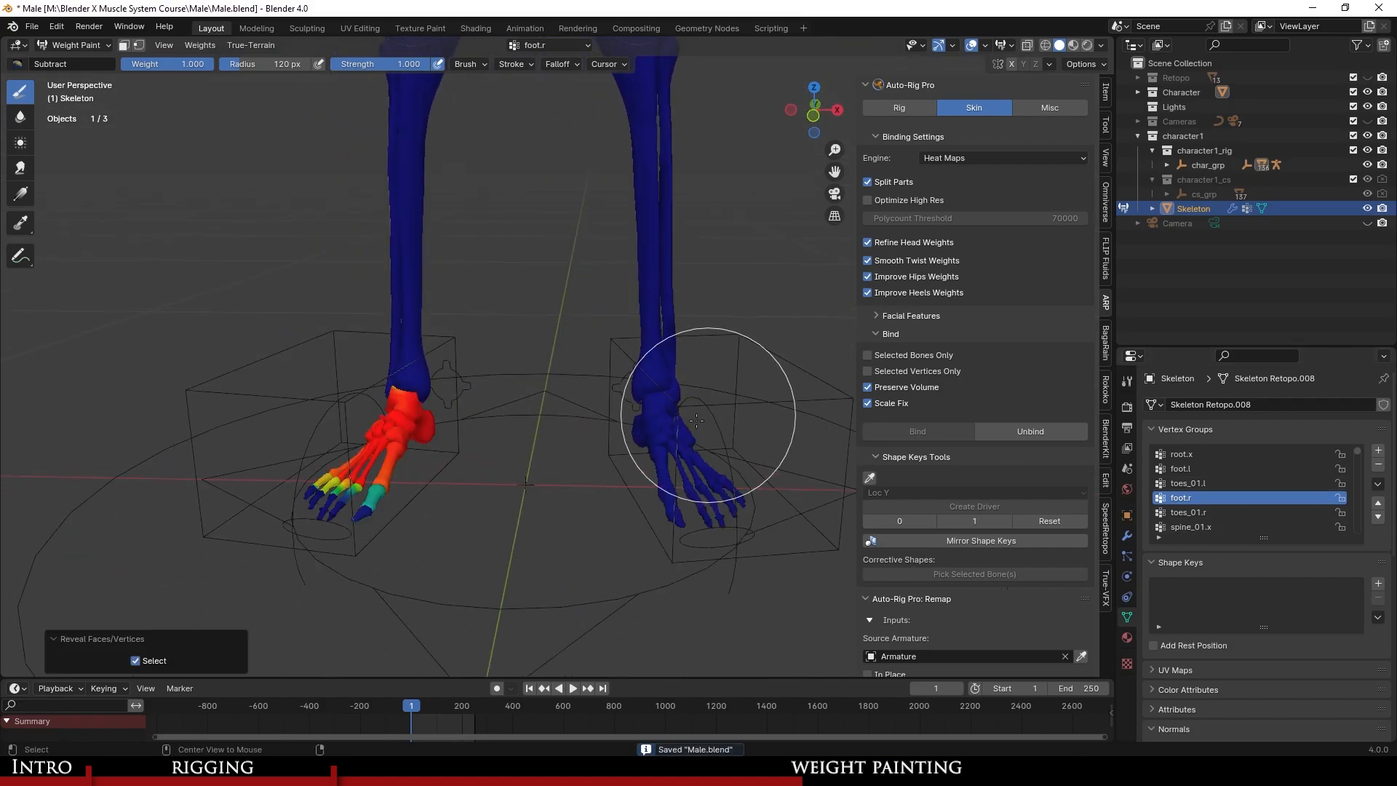
middle_click_drag(635, 395, 666, 353)
Make the spine_01.x vertex group active, frame the spine in the front orthographic view and save the file.
left_click(1254, 513)
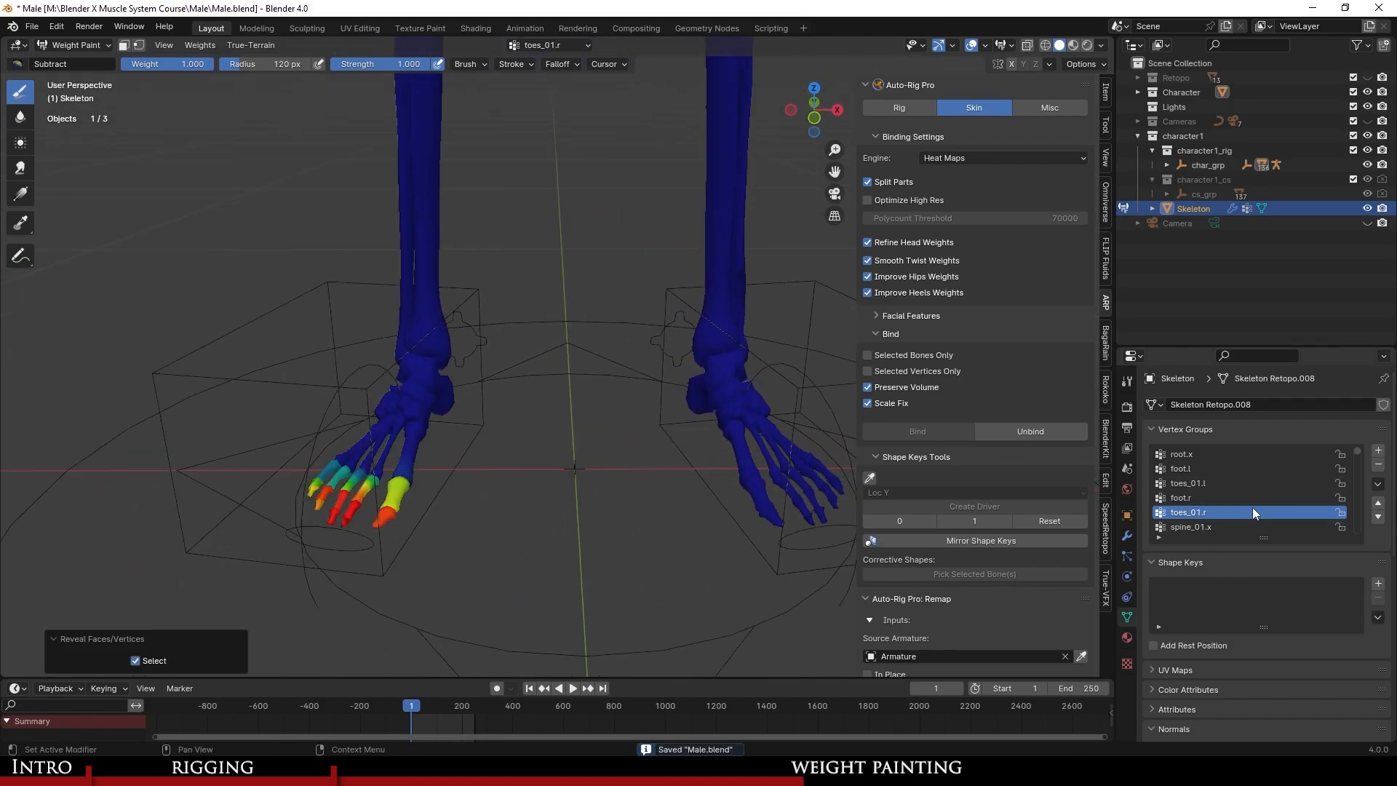
key("Down")
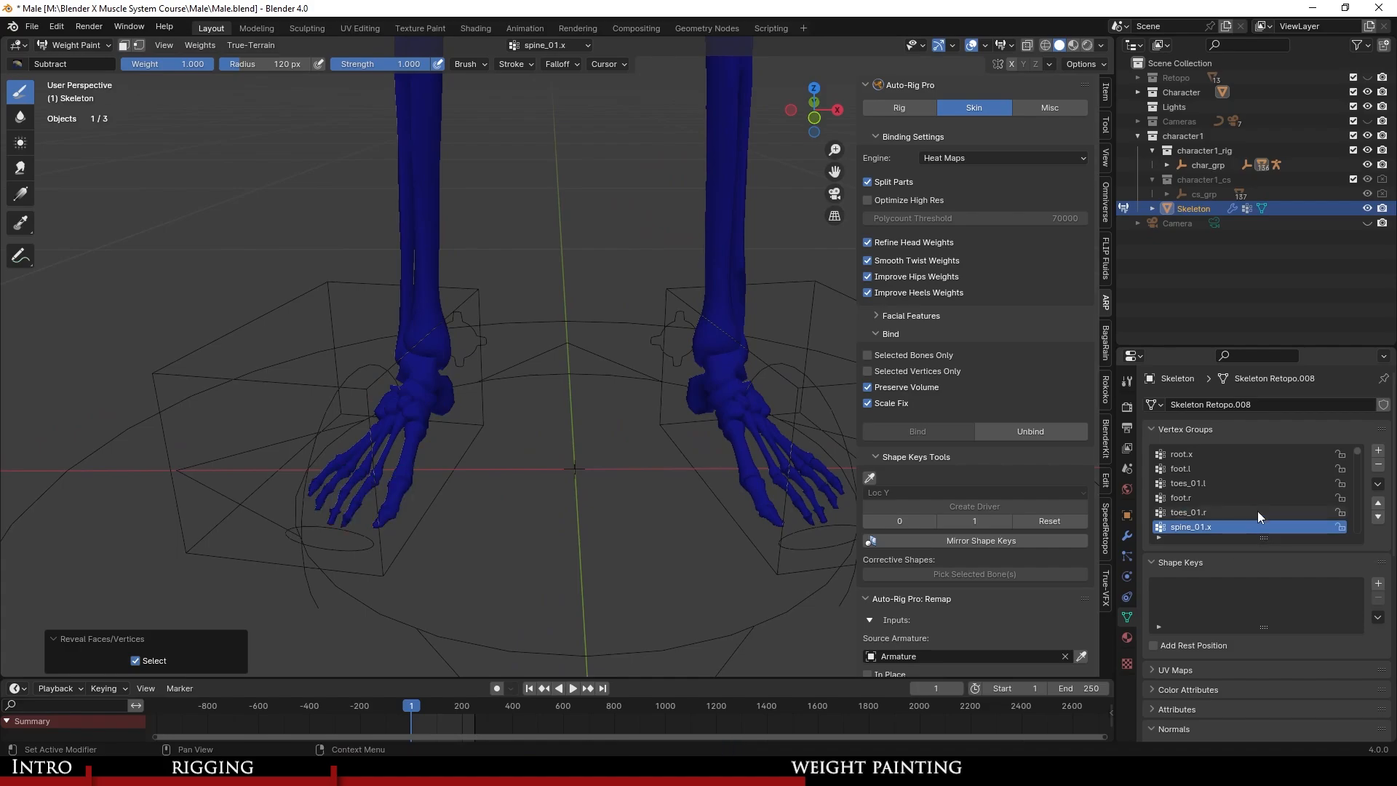
scroll(648, 349, "down", 4)
middle_click_drag(582, 247, 577, 552, "shift")
scroll(624, 368, "up", 3)
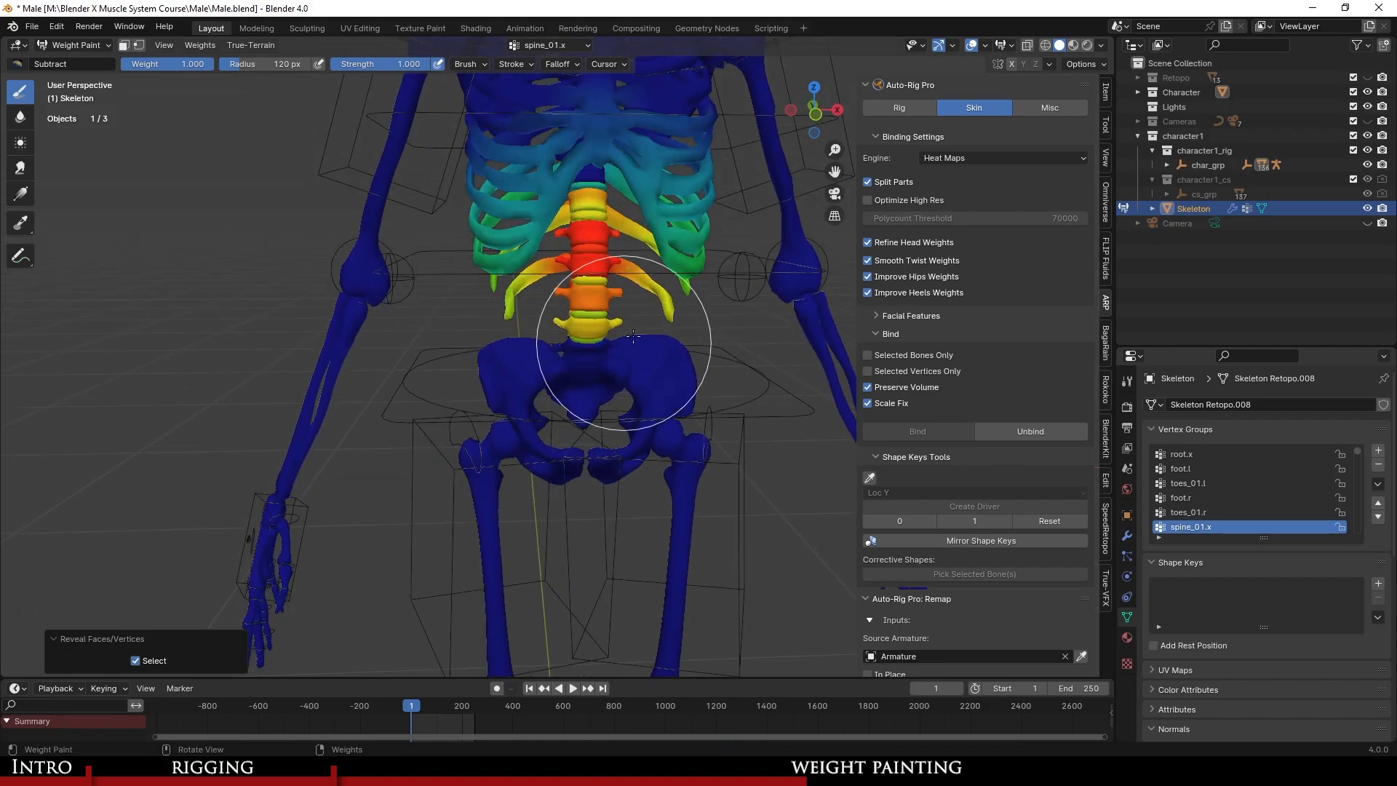
mouse_move(641, 313)
middle_mouse_down("shift")
mouse_move(595, 392)
mouse_move(612, 361)
middle_mouse_up("shift")
key("KP_1")
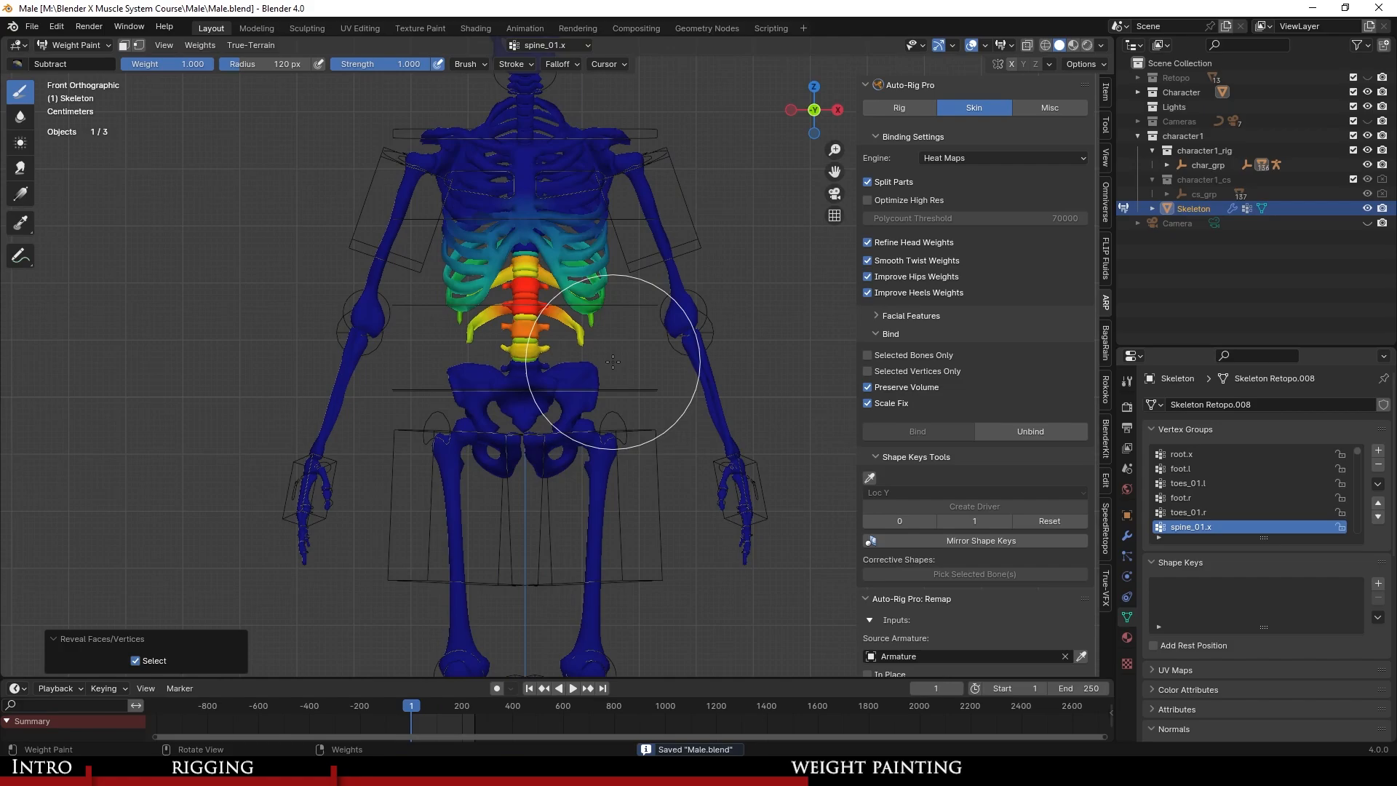
scroll(575, 408, "up", 5)
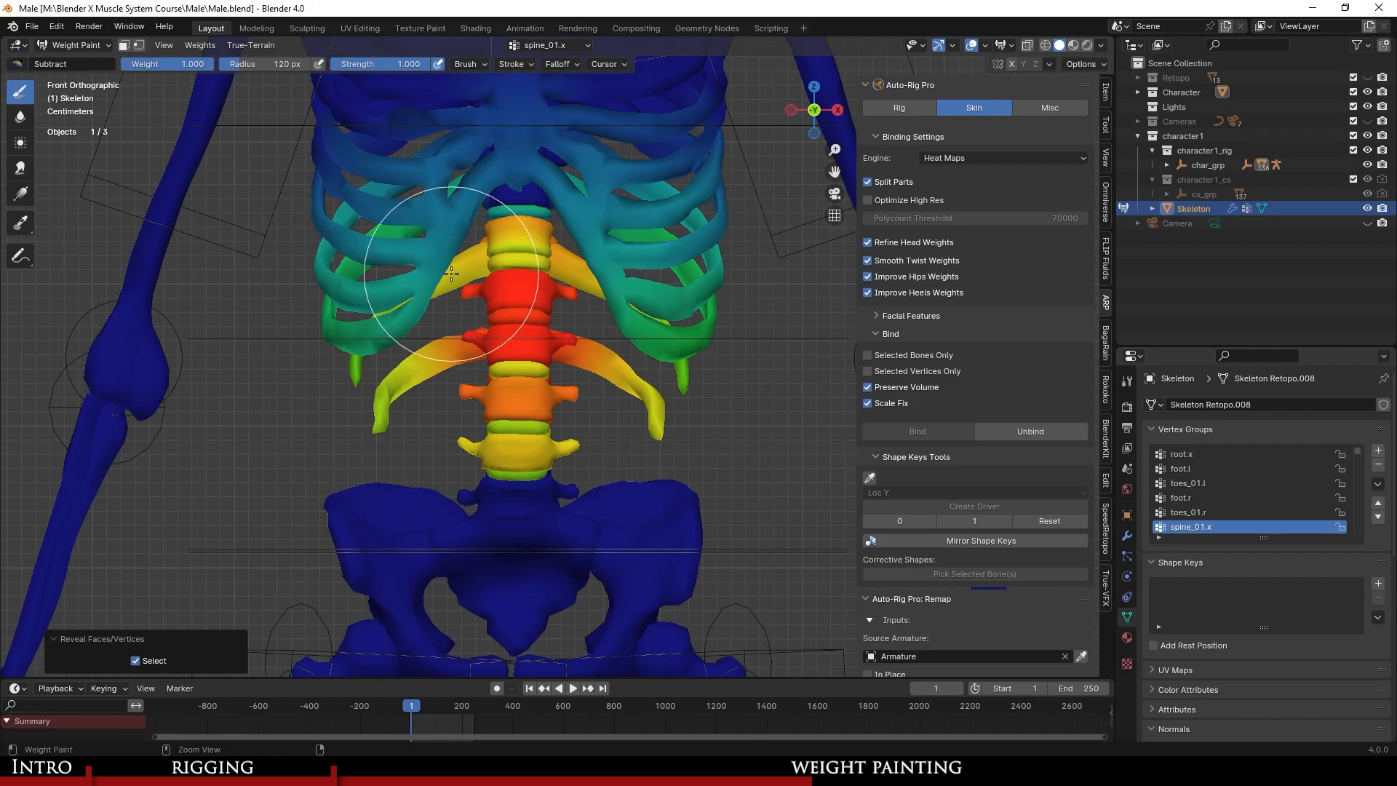
key("ctrl+s")
Change the painting brush to Add and switch to the radial Gradient tool at weight 1.000.
left_click(16, 66)
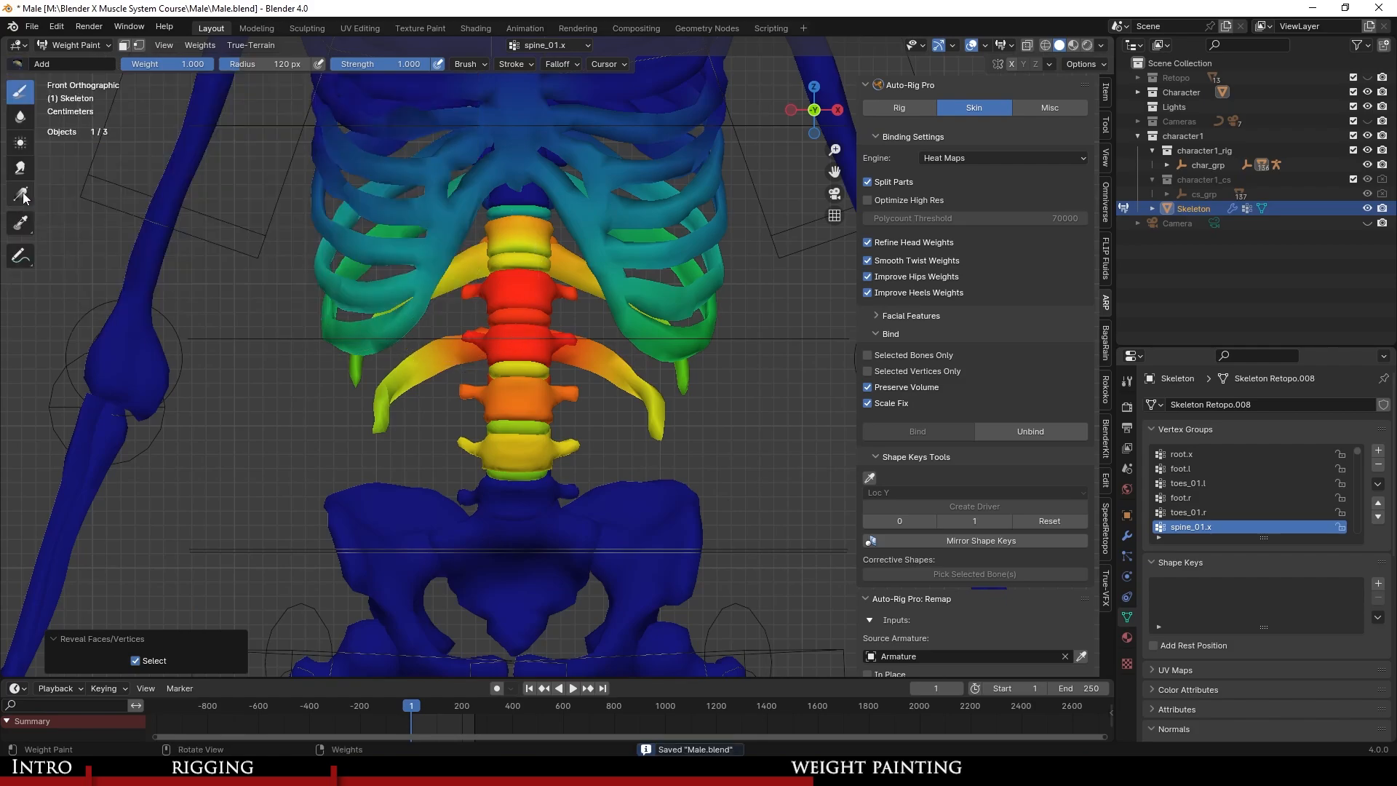
left_click(22, 195)
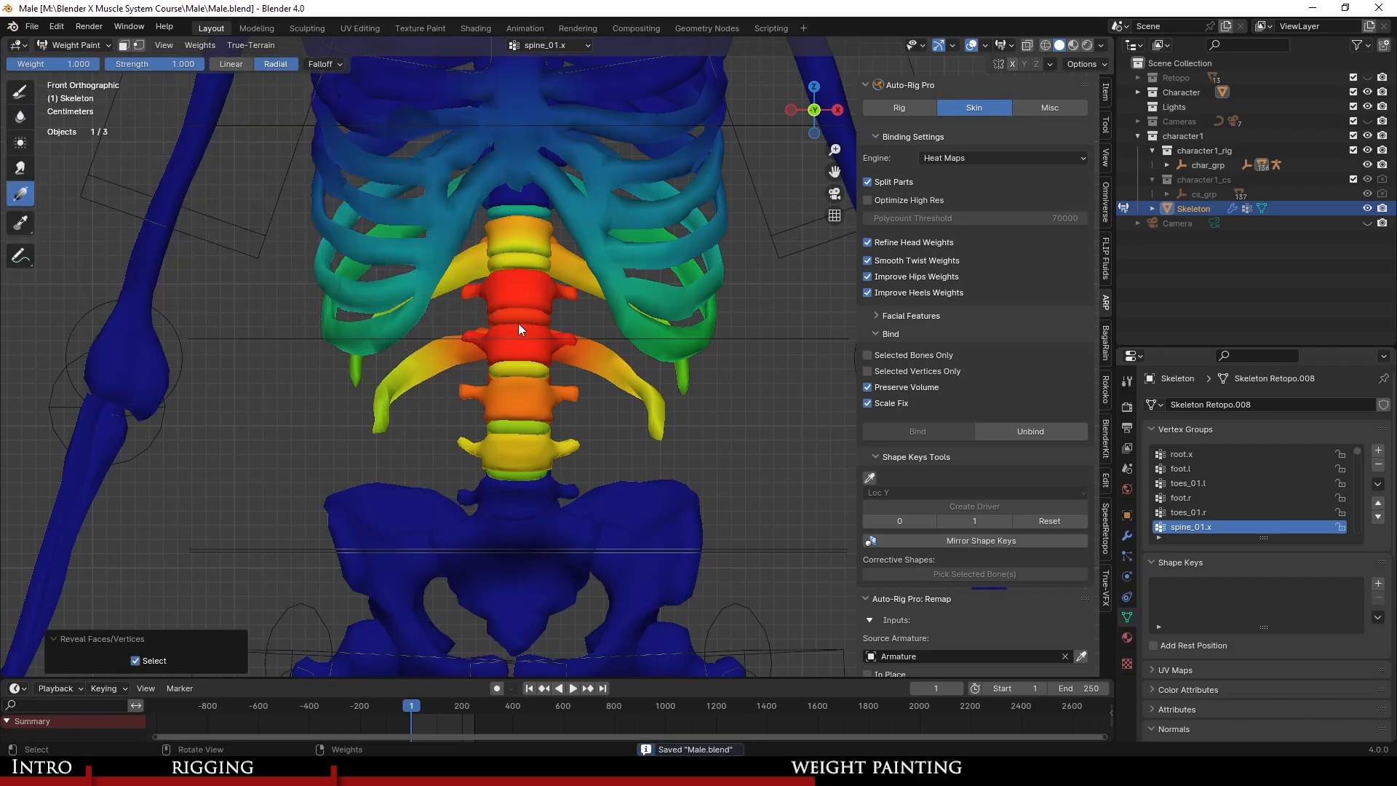
left_click_drag(519, 323, 695, 351)
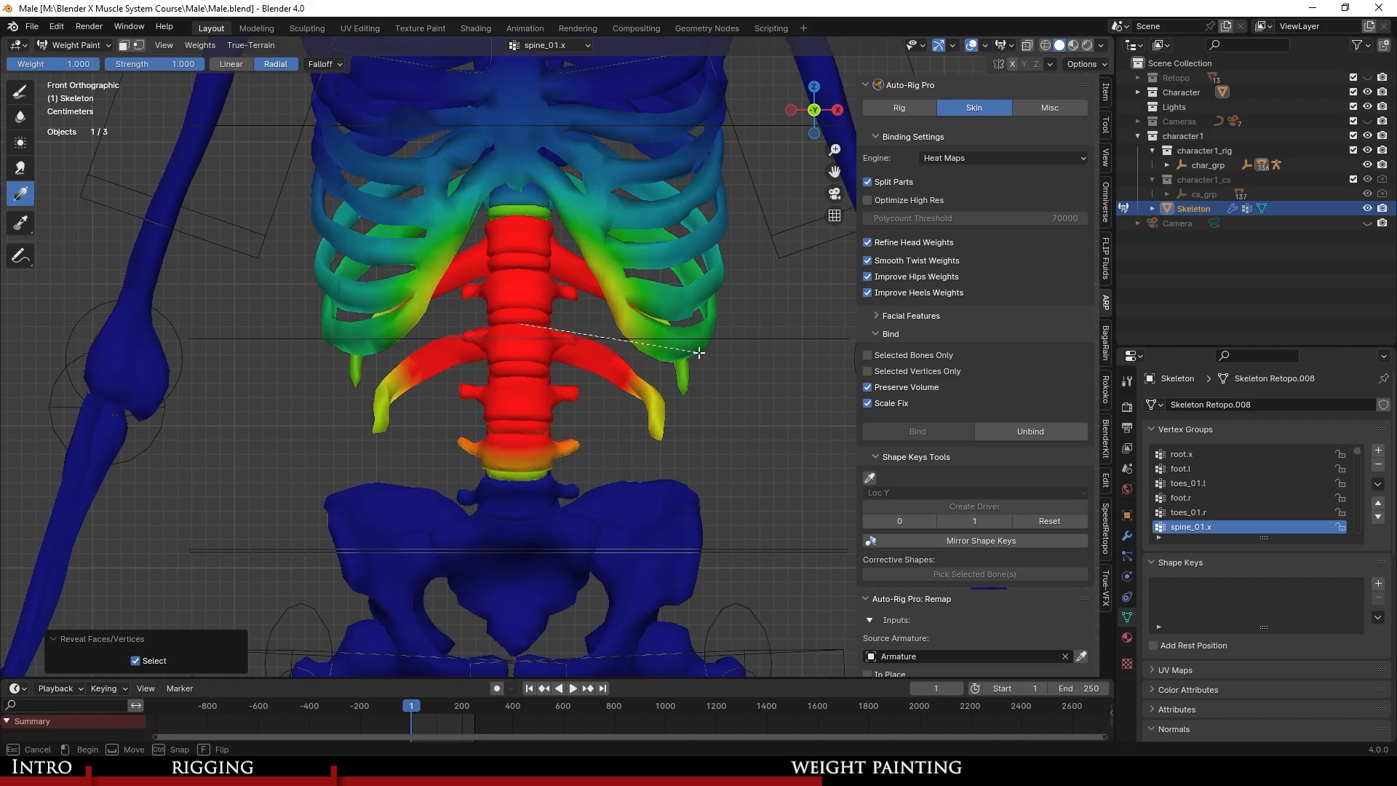
key("ctrl+z")
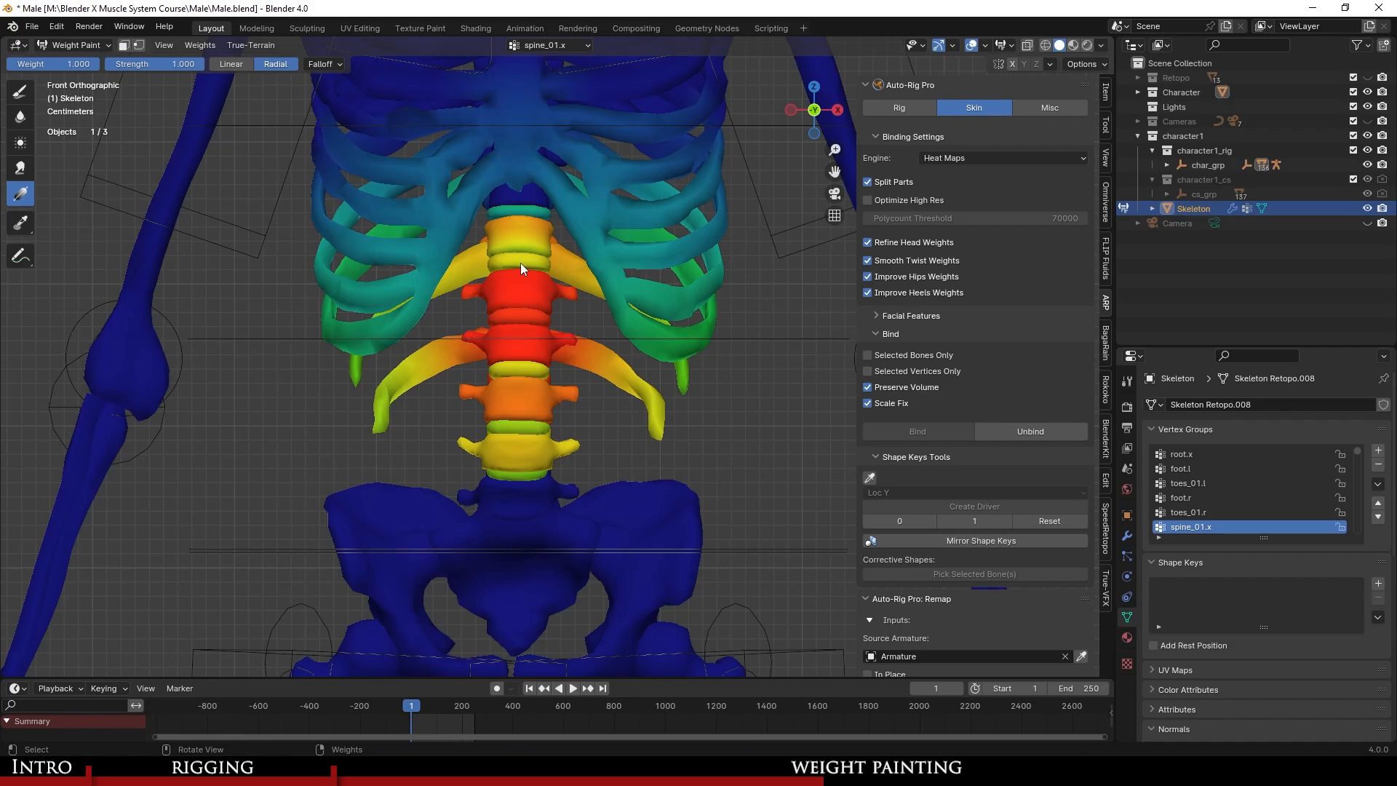
left_click_drag(521, 263, 622, 377)
key("ctrl+z")
Spread full spine_01.x weight outward from the lumbar vertebrae with a radial gradient and smooth the active group with 25 iterations.
left_click_drag(520, 304, 712, 420)
left_click(200, 45)
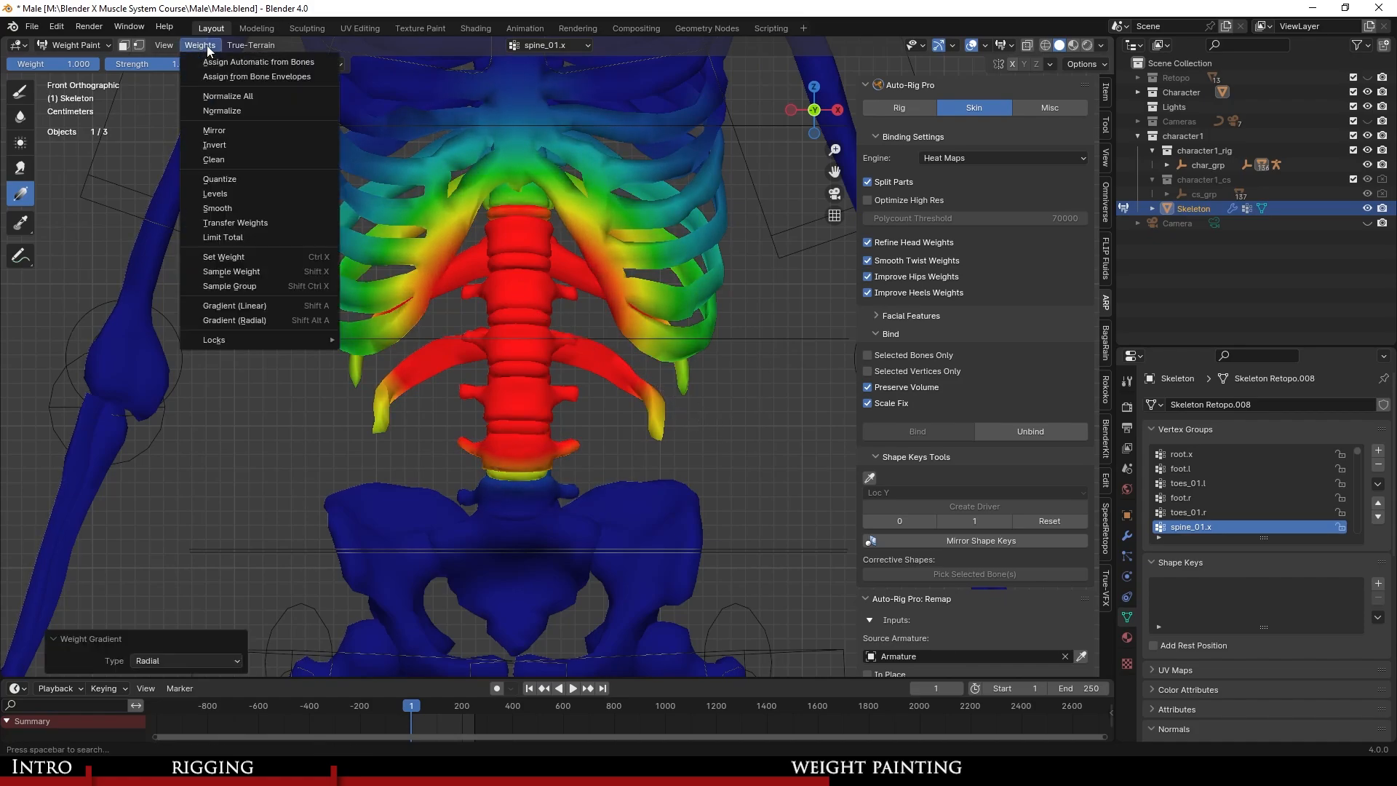
left_click(262, 208)
middle_click_drag(588, 381, 491, 345)
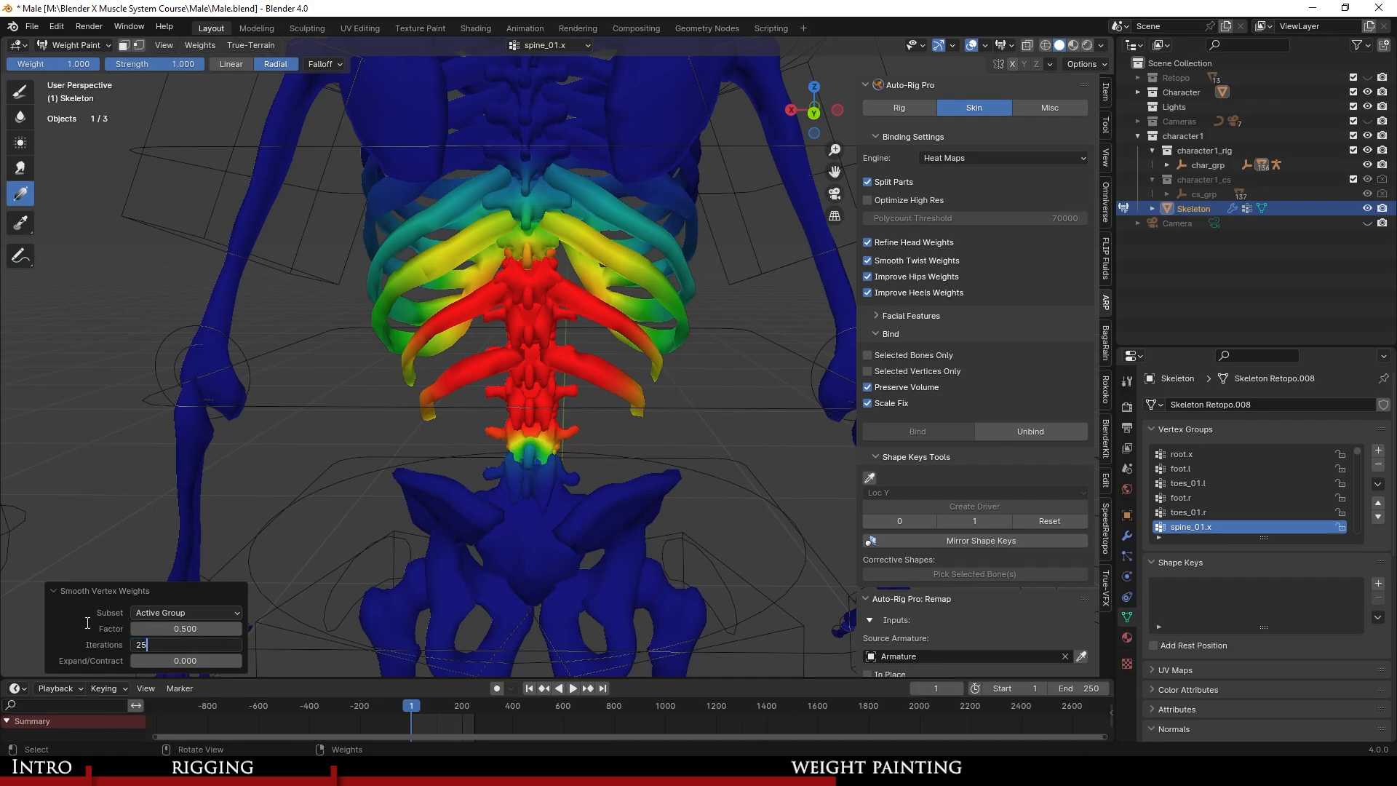
key("Return")
Put the rig in Pose Mode and rotate c_spine_01.x and c_spine_02.x to test how the spine and ribs deform.
middle_click_drag(433, 441, 662, 416)
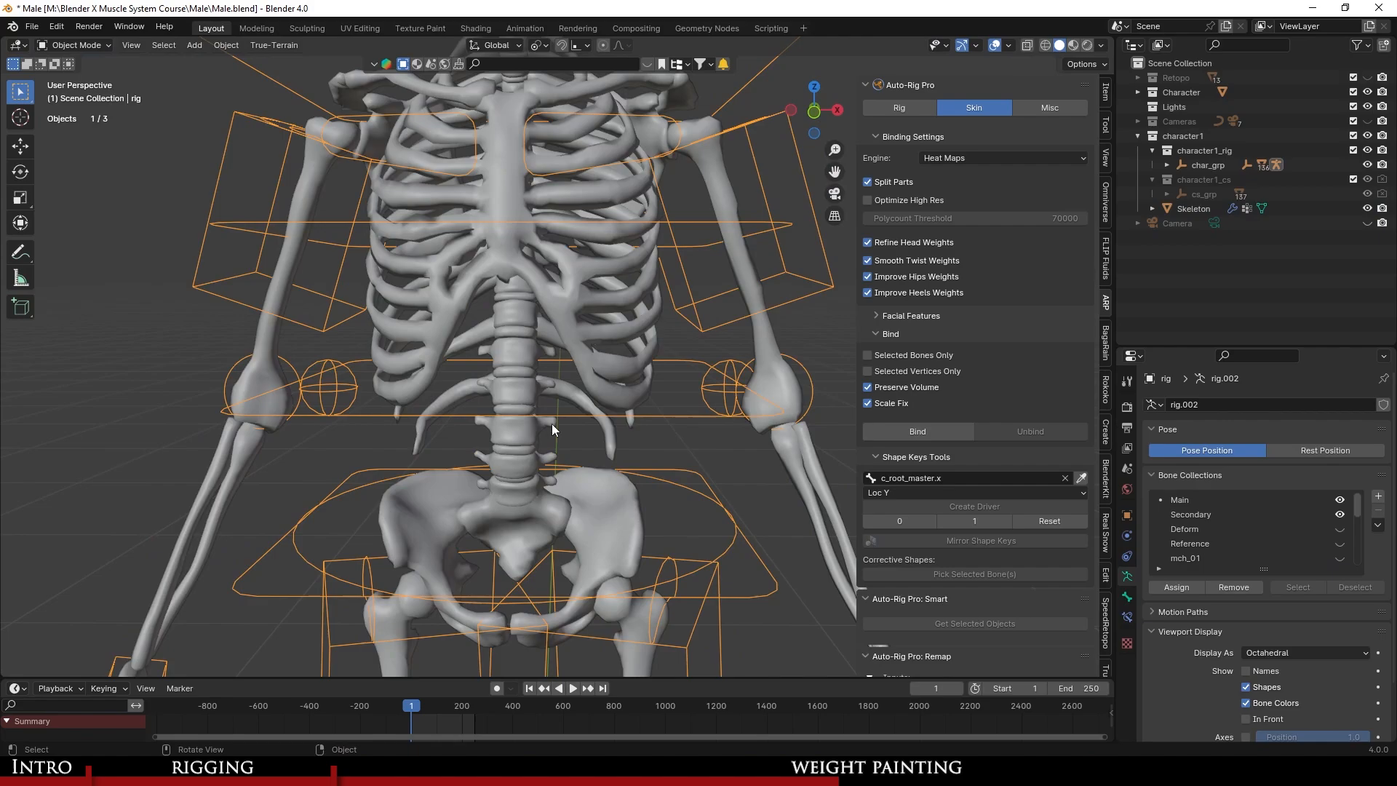
key("ctrl+Tab")
left_click(574, 467)
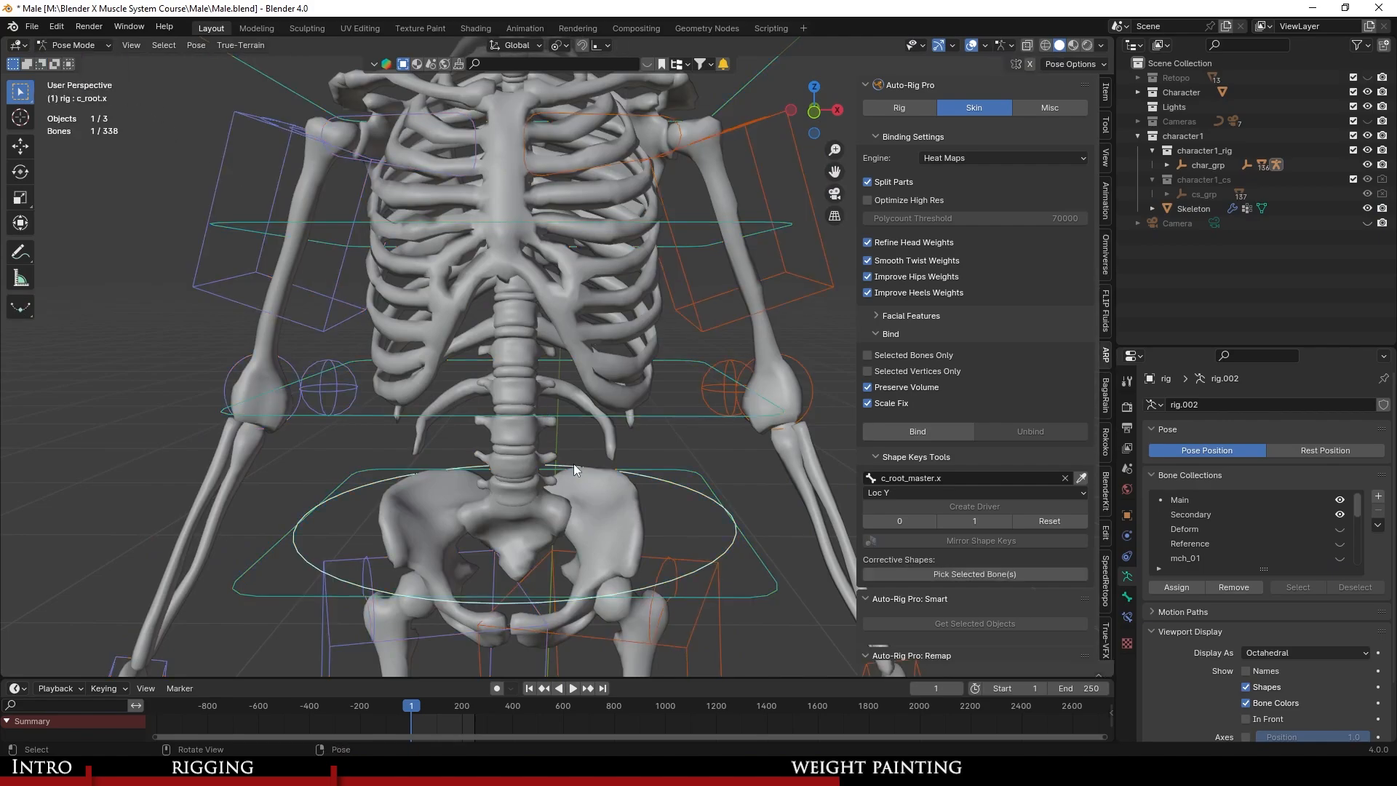
left_click(685, 416)
key("r")
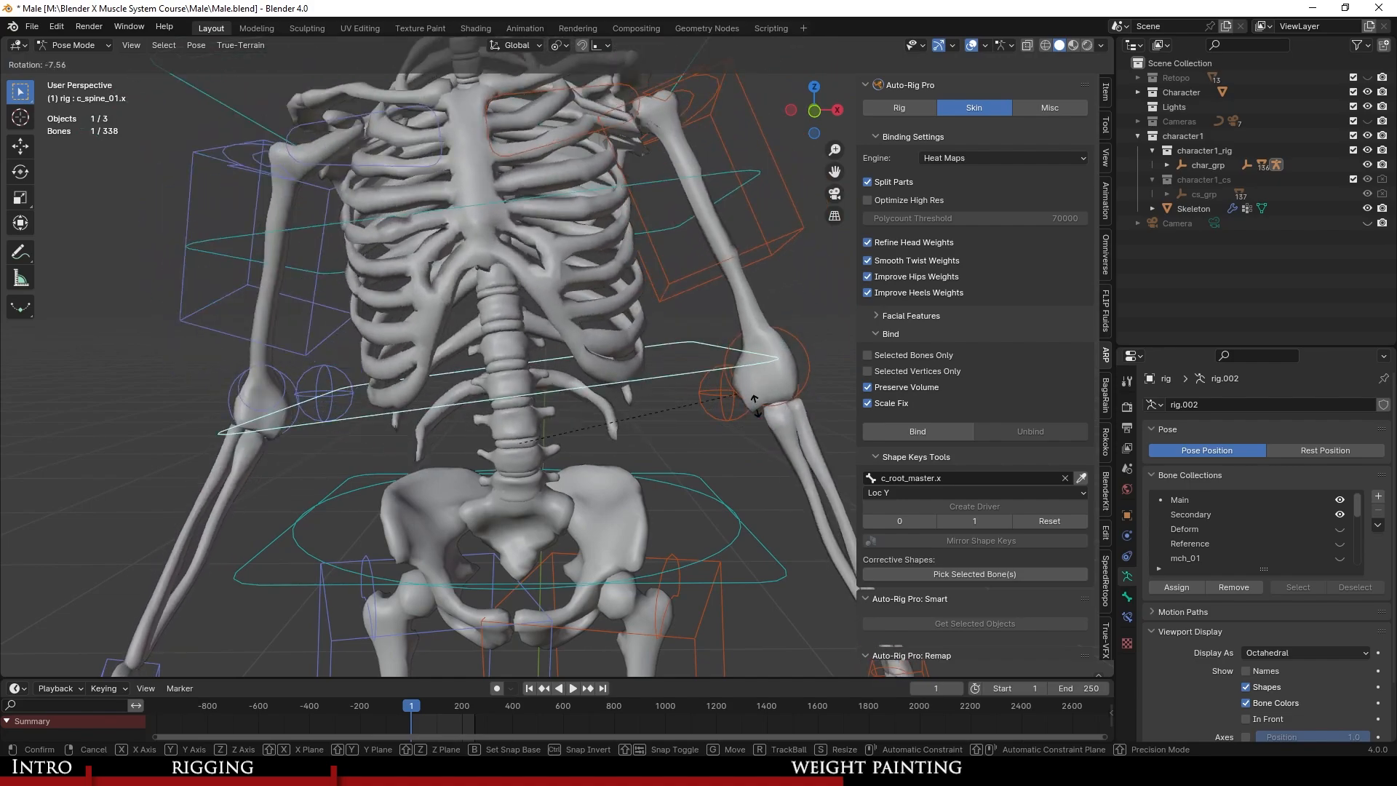
left_click(611, 375)
left_click(623, 177)
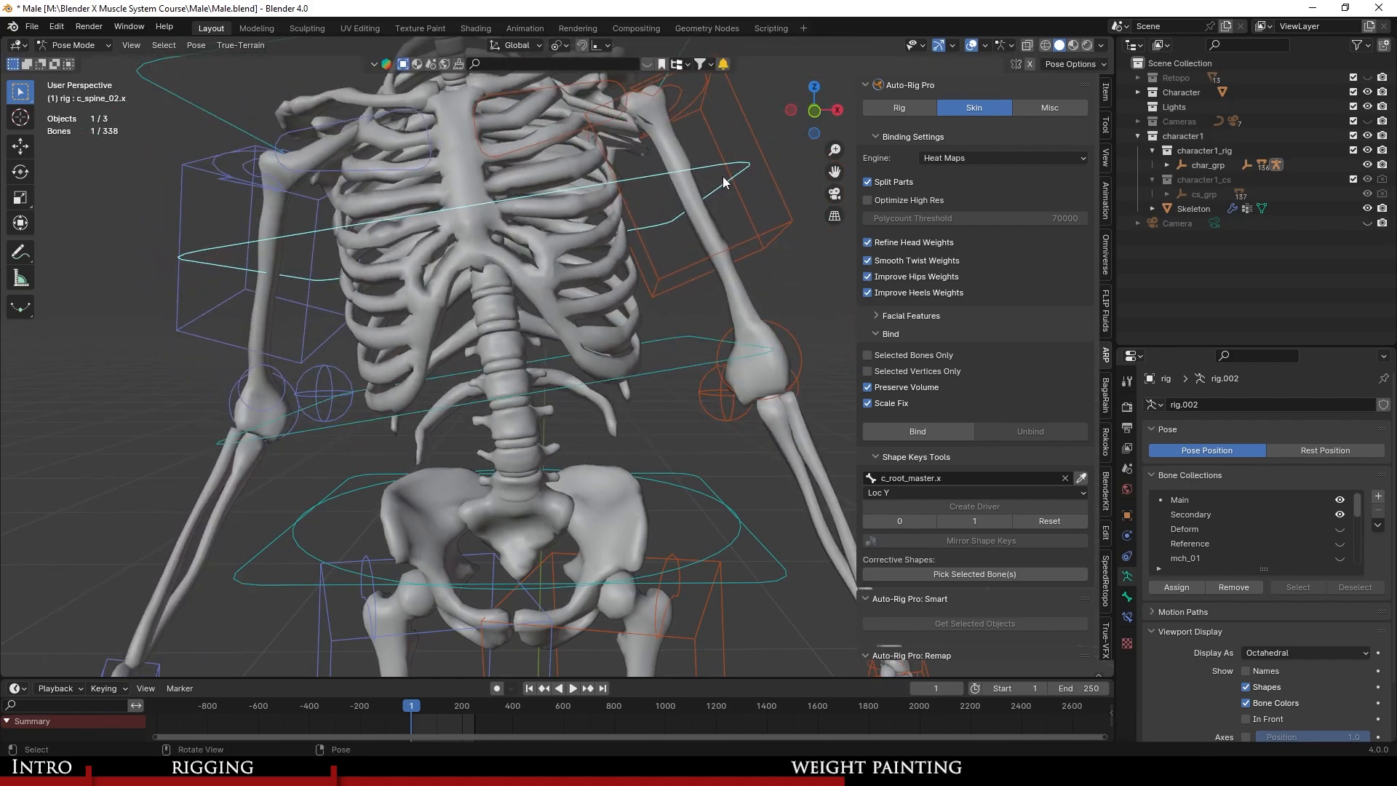
key("r")
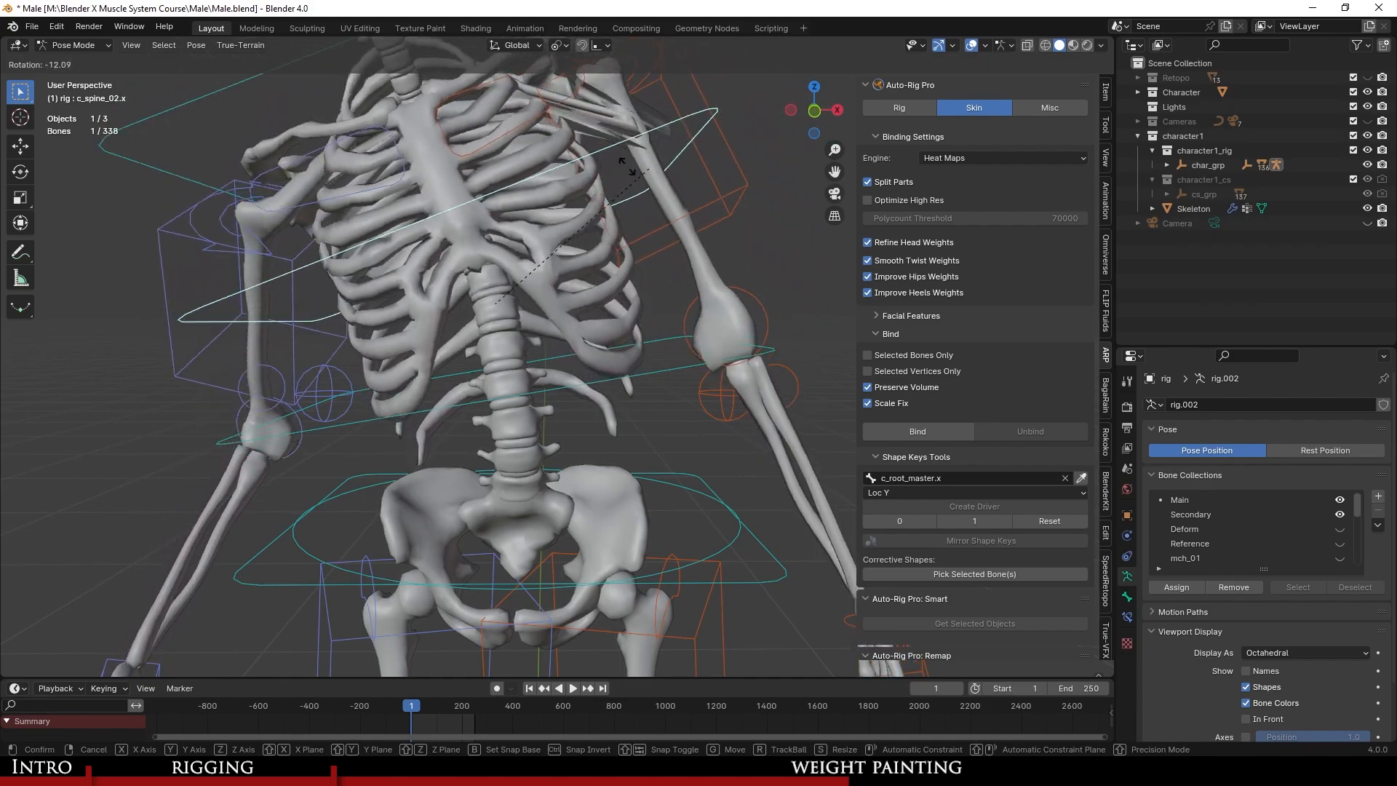
left_click(696, 243)
Clear all transforms on every bone of the rig and save the file.
key("a")
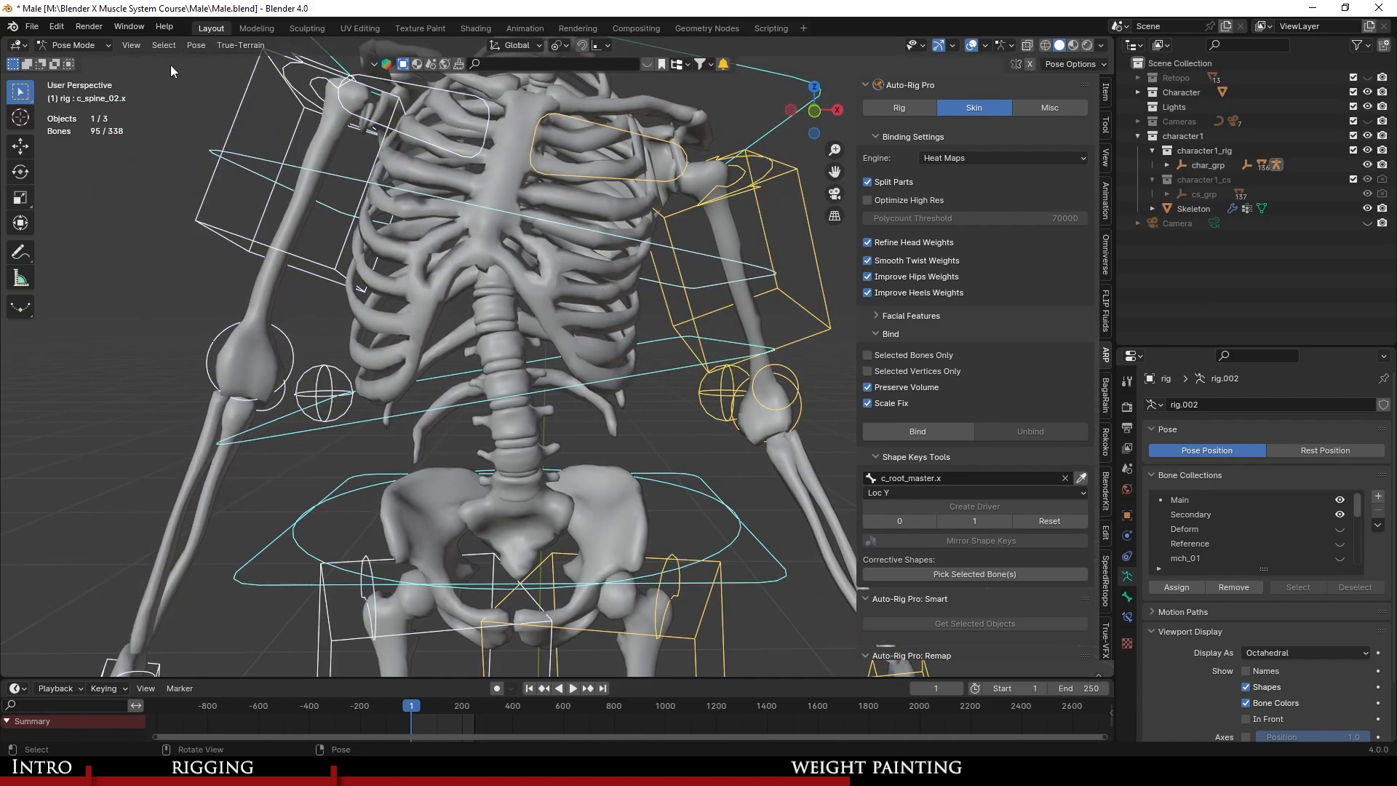
left_click(196, 46)
mouse_move(306, 77)
left_click(375, 77)
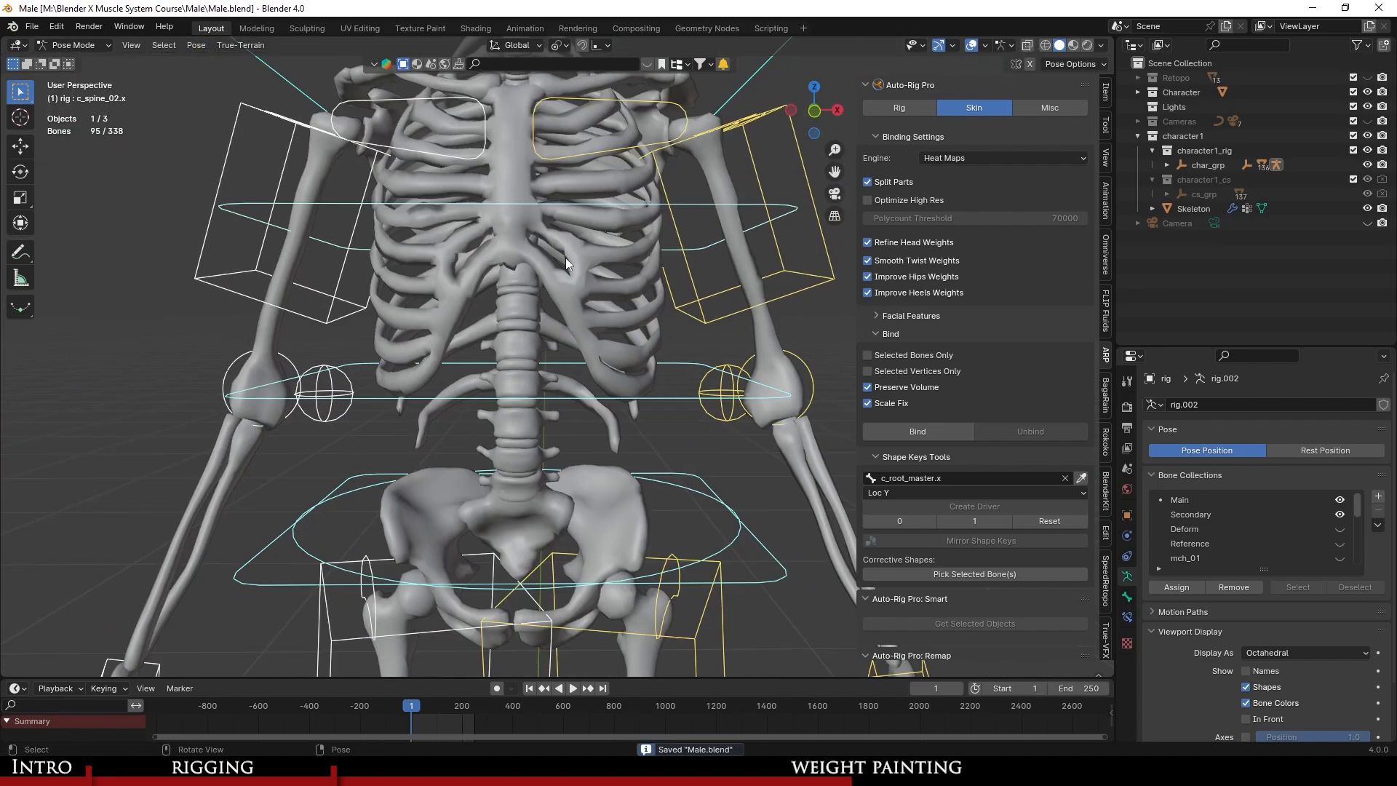
Return to weight painting the Skeleton mesh and make the spine_02.x vertex group active, with the lowest ribs in close view.
key("ctrl+Tab")
middle_click_drag(577, 300, 597, 329)
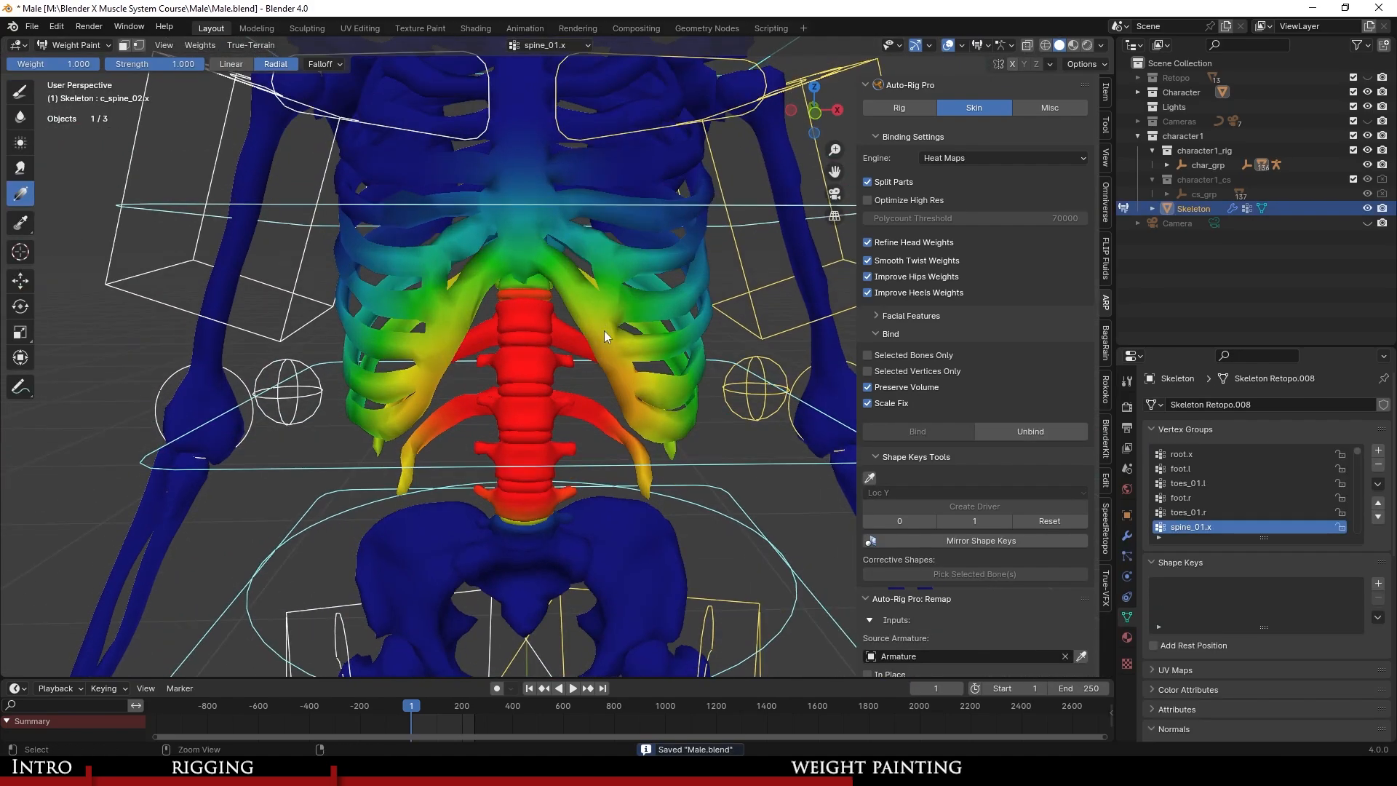
scroll(1267, 512, "down", 1)
left_click(1232, 511)
middle_click_drag(750, 381, 746, 355)
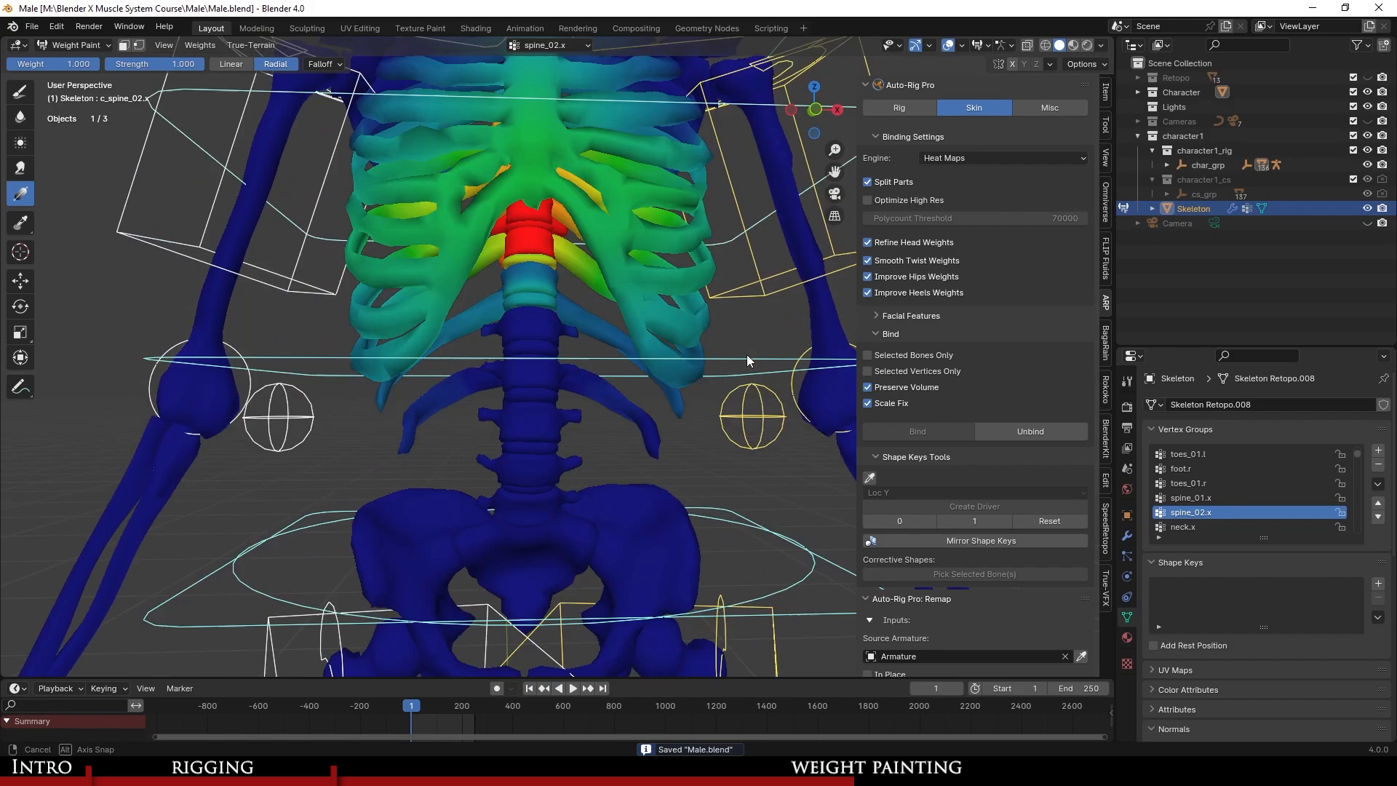
scroll(665, 446, "up", 2)
scroll(665, 447, "up", 2)
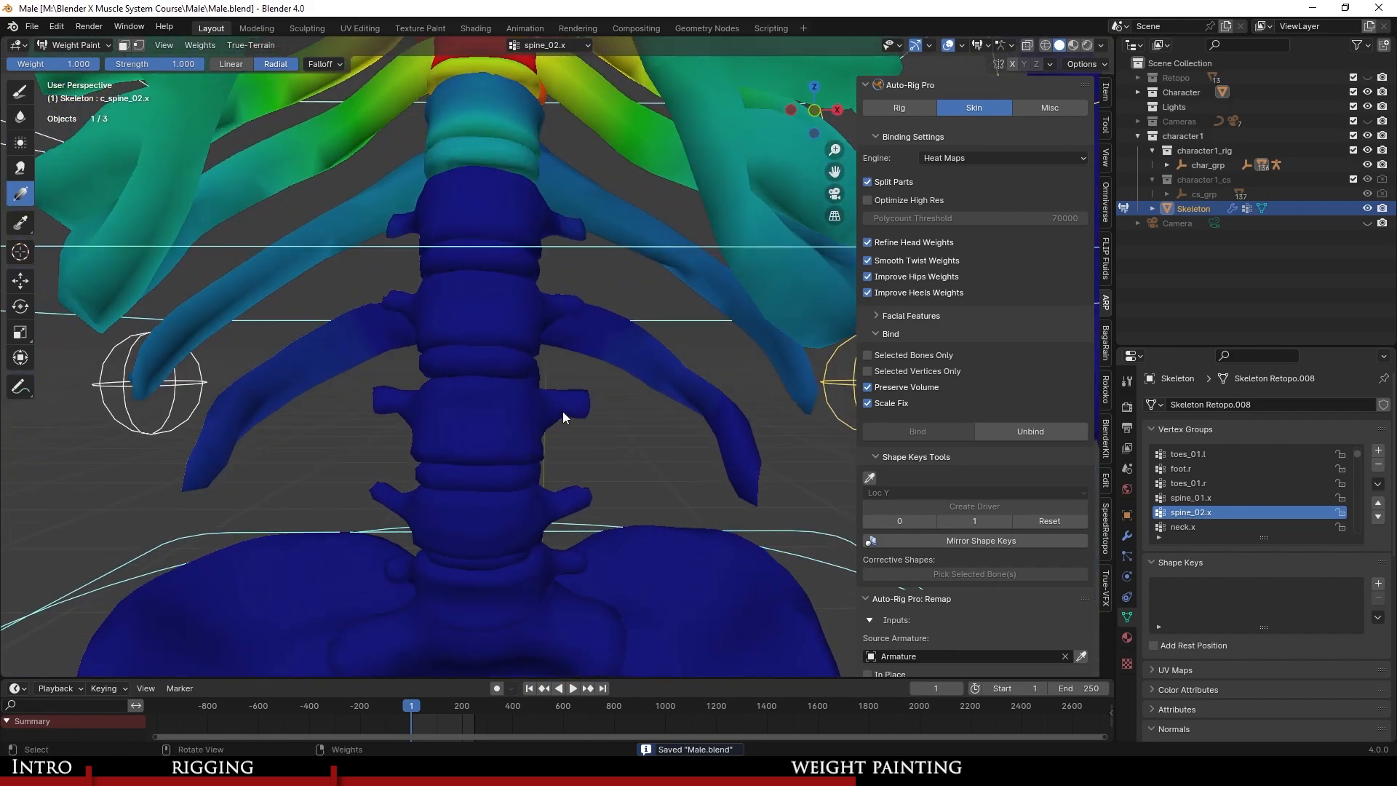
Choose the Subtract brush and erase the spine_02.x weight from the front of the lowest floating rib.
left_click(19, 91)
left_click(51, 64)
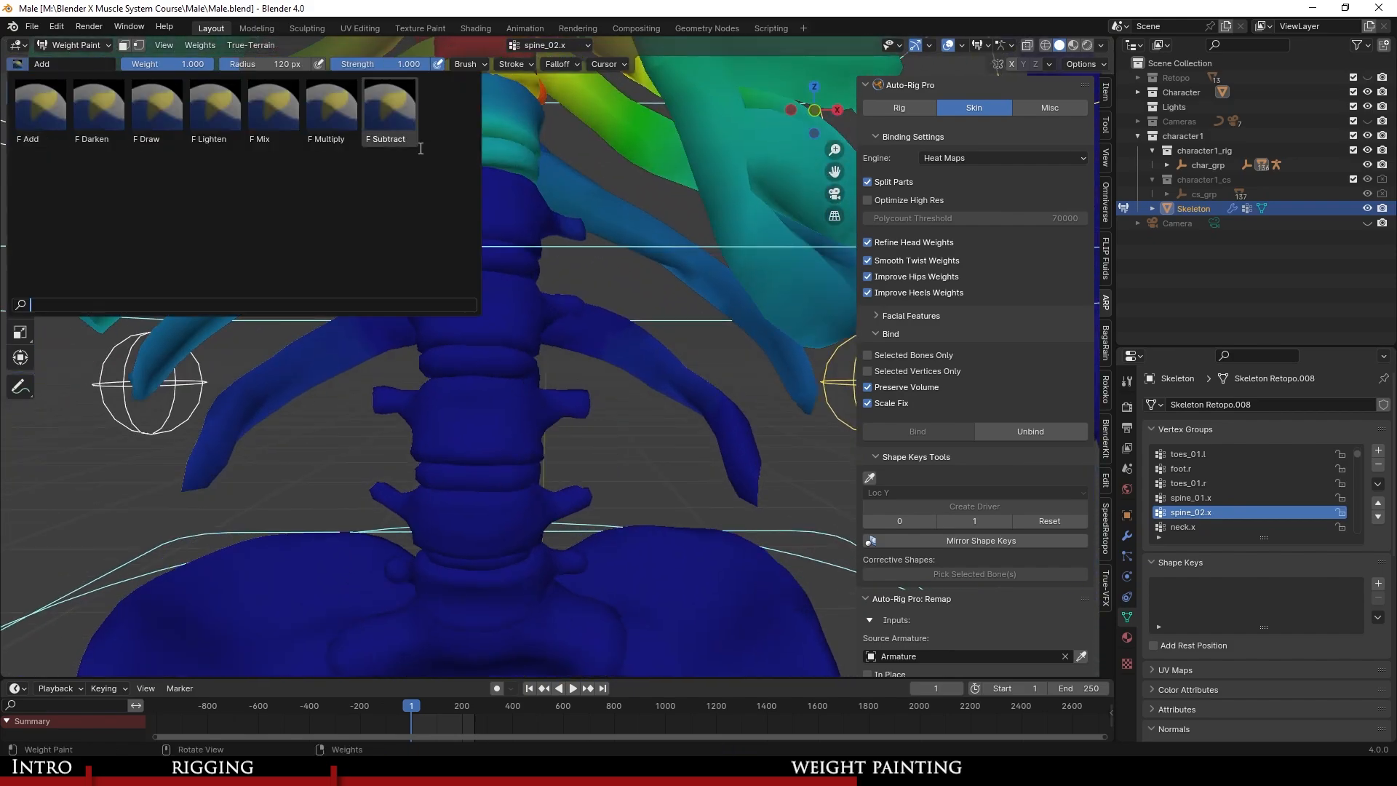
left_click(392, 117)
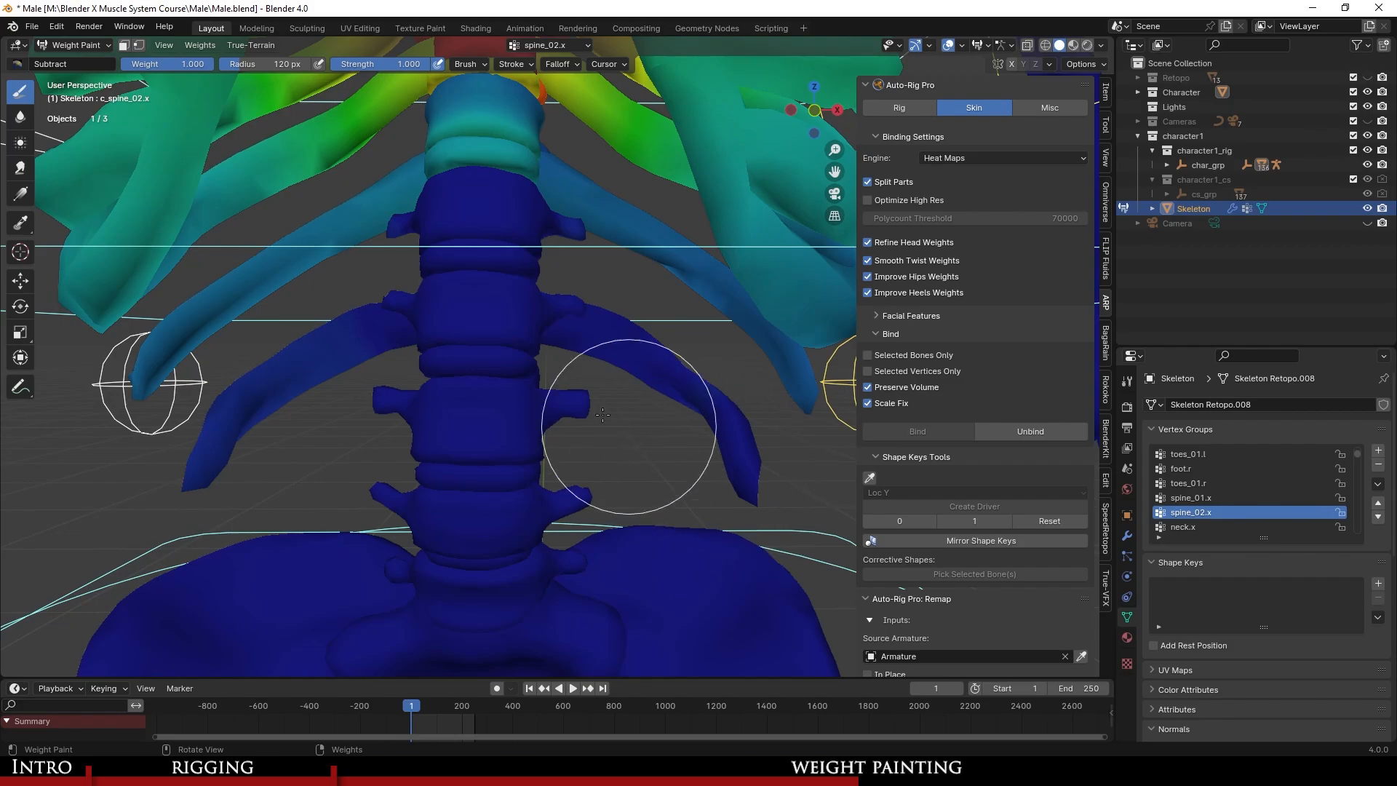
middle_click_drag(328, 406, 483, 399, "shift")
left_click_drag(509, 394, 447, 424)
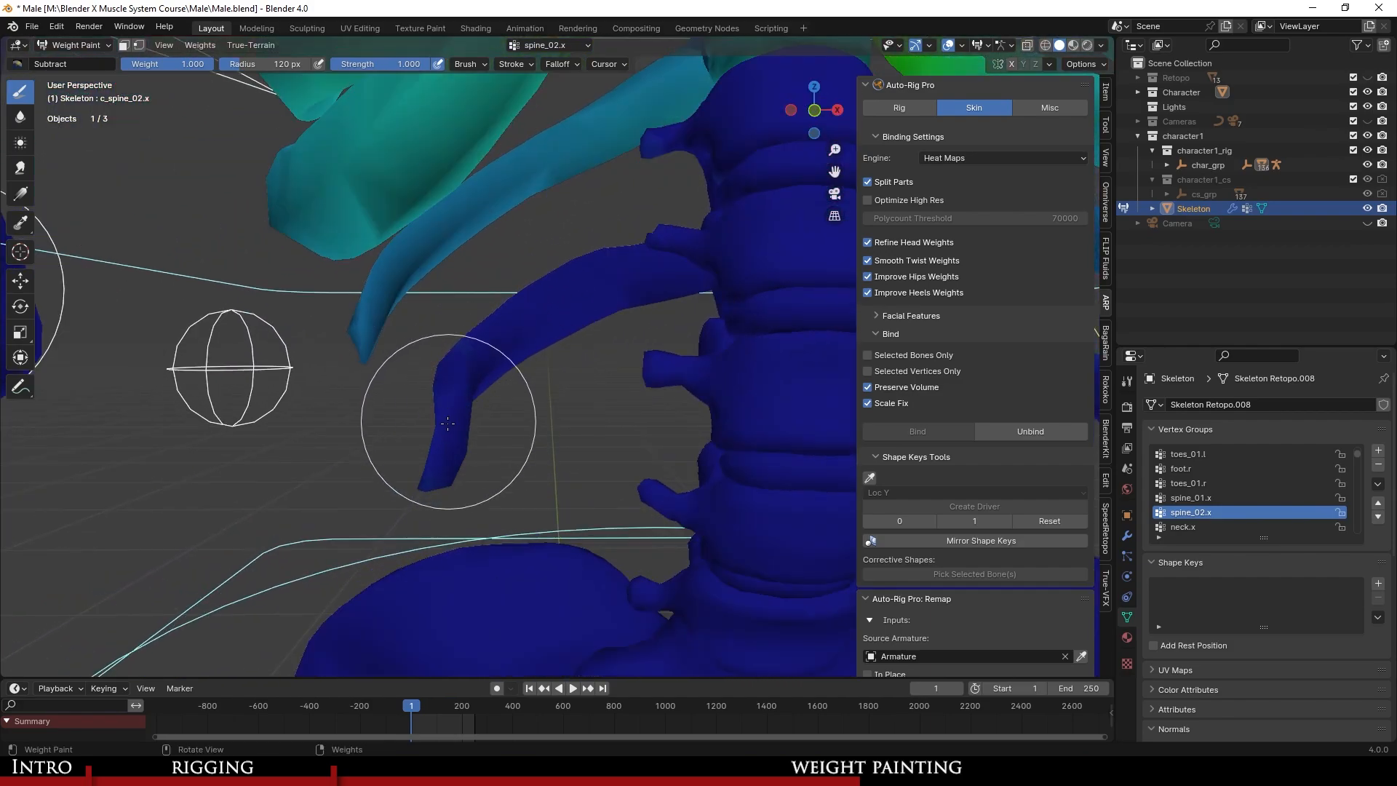
Erase the spine_02.x weight around the back of the lowest ribs, return to the front orthographic view and save the file.
scroll(658, 353, "down", 5)
middle_click_drag(378, 462, 633, 429)
scroll(495, 317, "up", 6)
left_click_drag(528, 209, 399, 298)
middle_click_drag(399, 302, 310, 298)
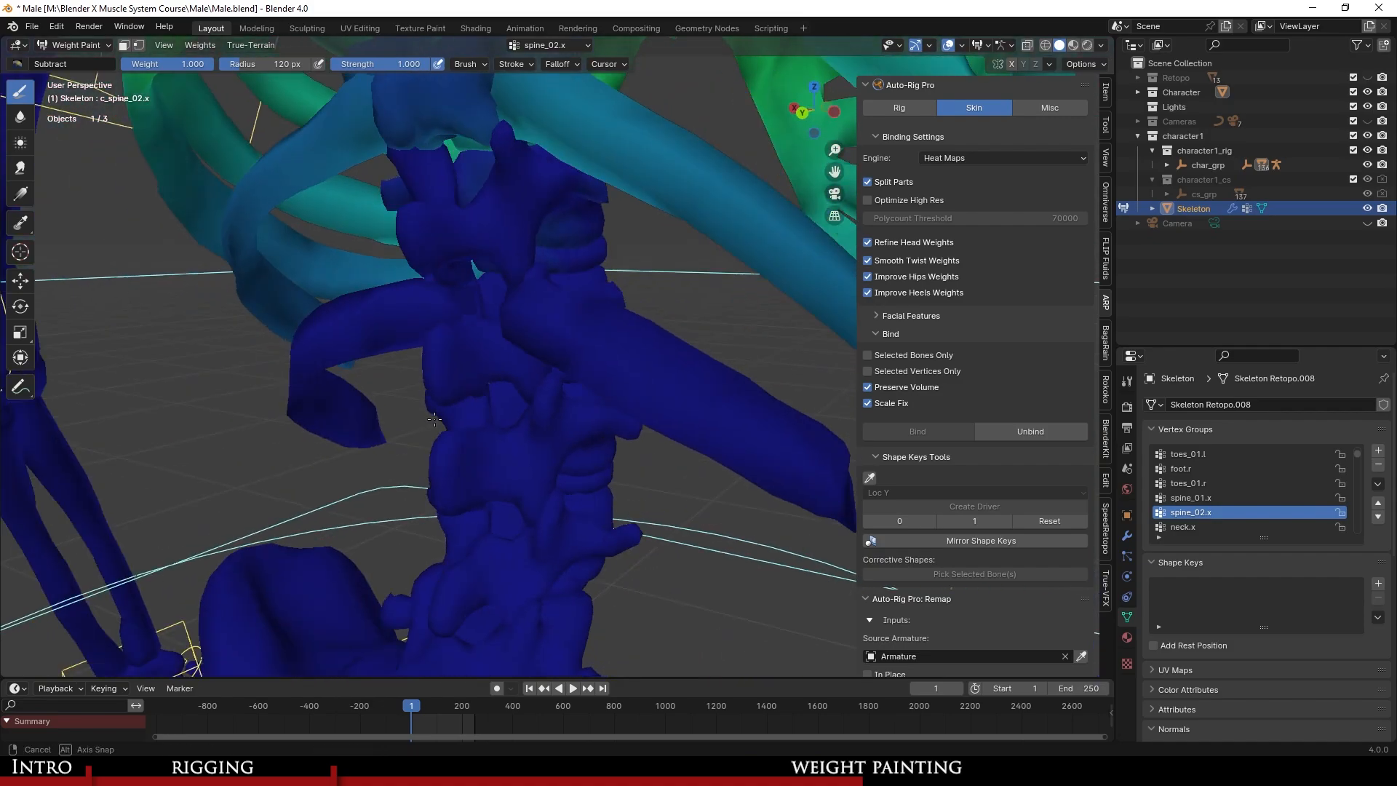
scroll(647, 431, "down", 2)
middle_click_drag(610, 425, 352, 396)
scroll(619, 407, "down", 3)
middle_click_drag(559, 414, 587, 468)
scroll(548, 411, "down", 2)
middle_click_drag(294, 455, 533, 391)
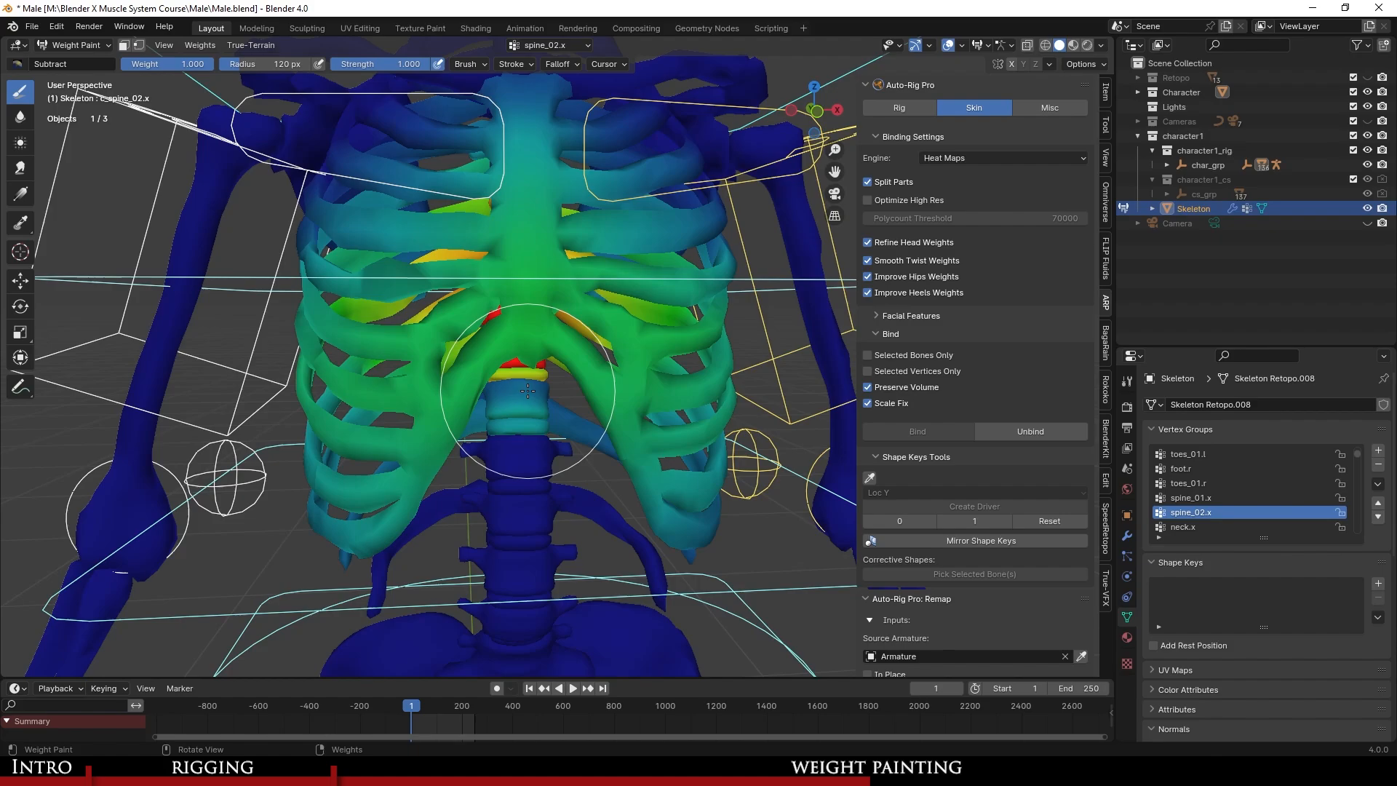
key("KP_1")
key("ctrl+s")
Restore the Add brush and spread full spine_02.x weight over the sternum and both sides of the rib cage with radial gradients.
left_click(18, 68)
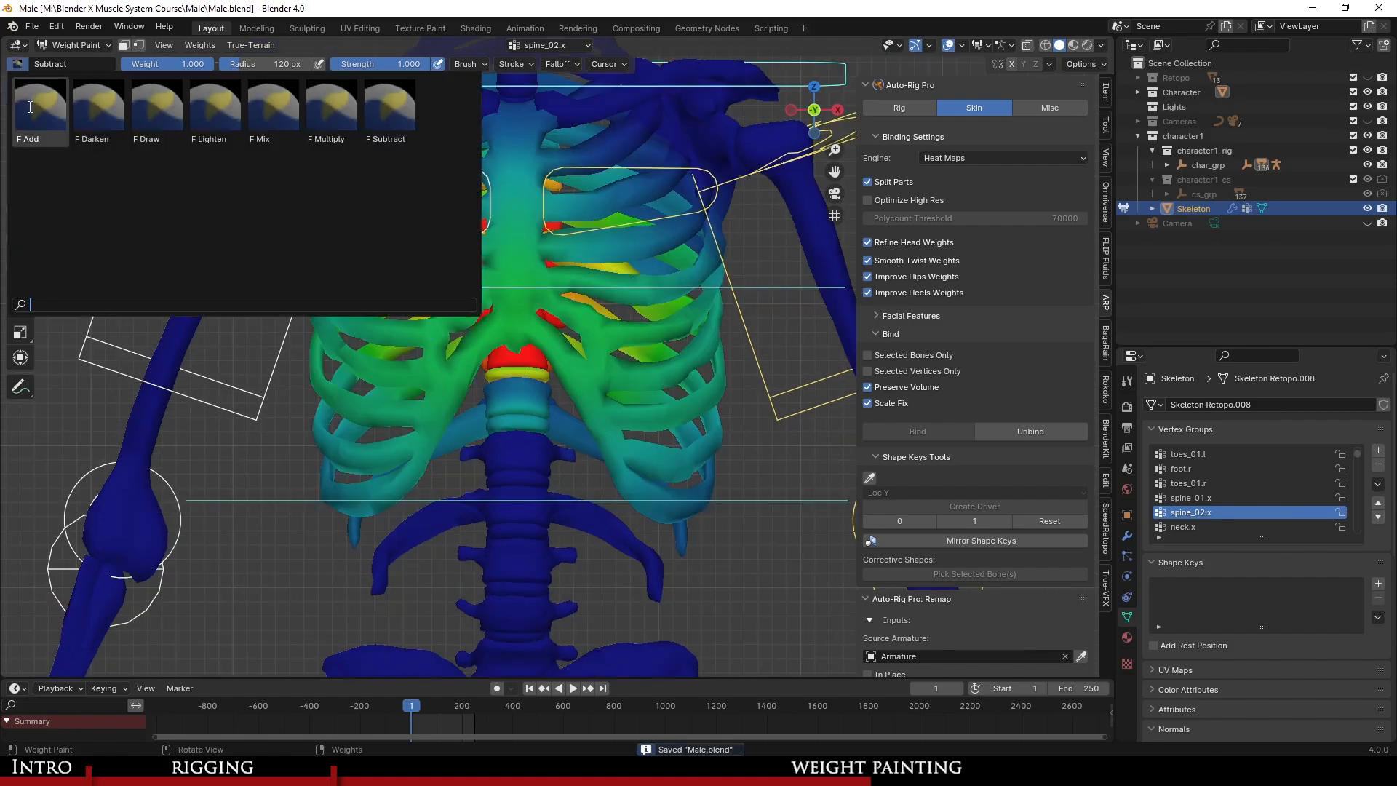
left_click(30, 95)
left_click(20, 195)
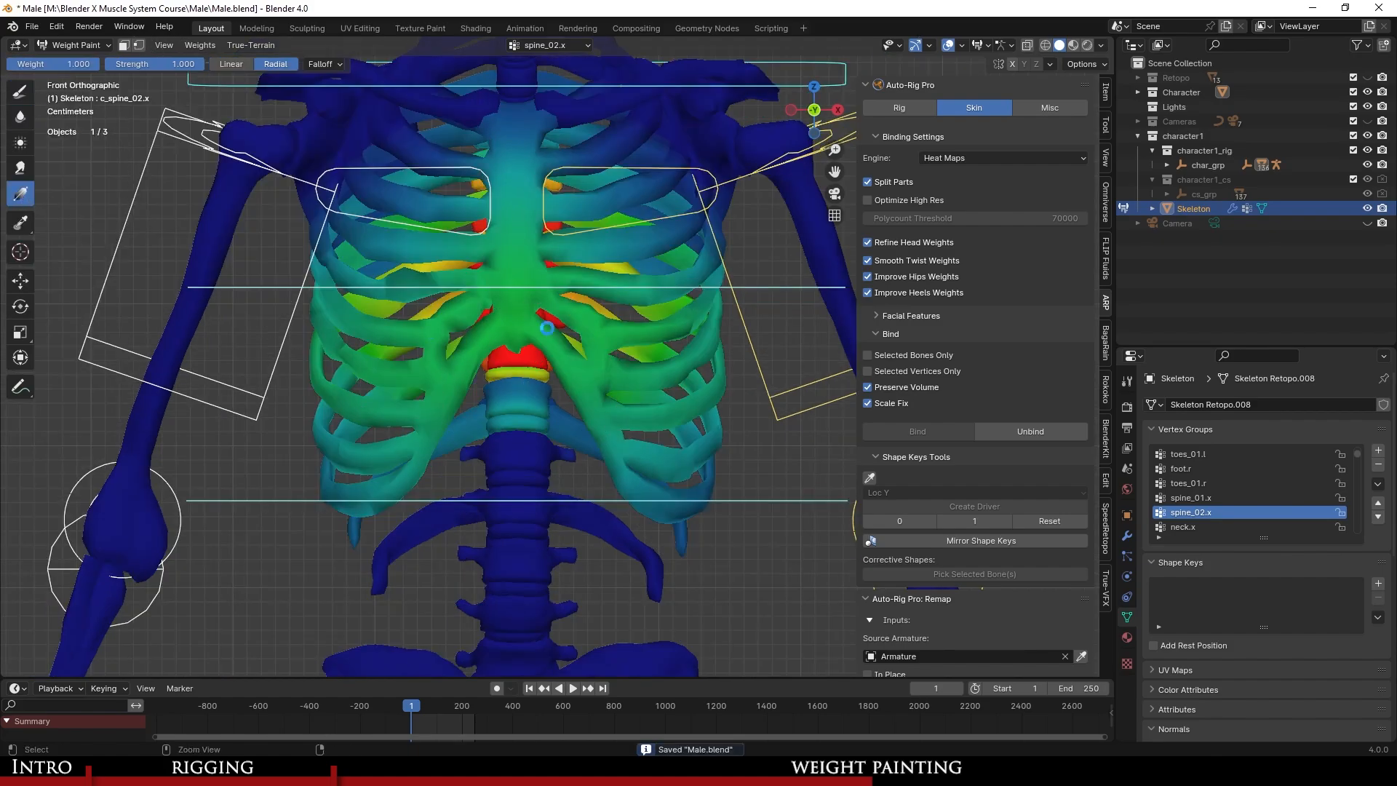
key("ctrl+s")
left_click_drag(513, 282, 729, 386)
middle_click_drag(730, 386, 692, 341)
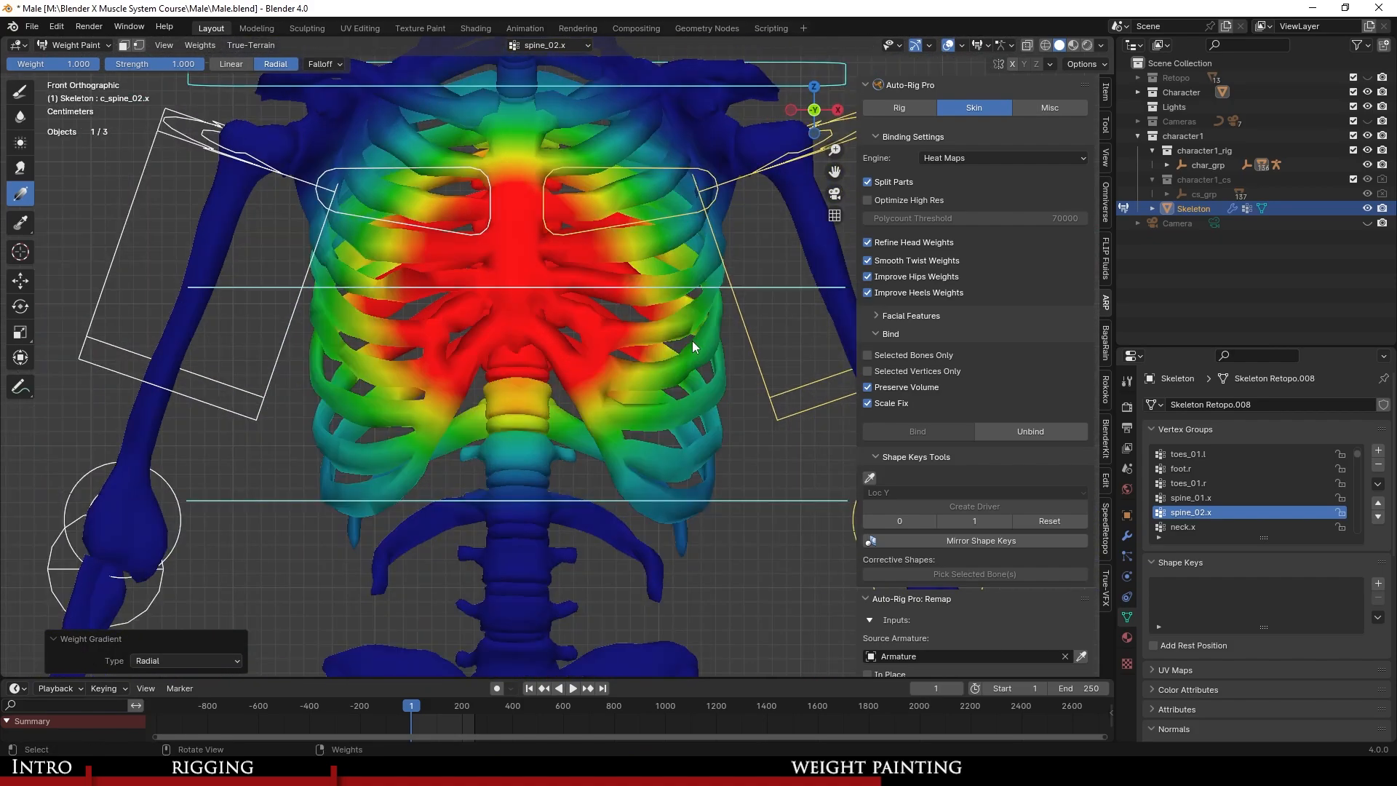
left_click_drag(696, 319, 786, 417)
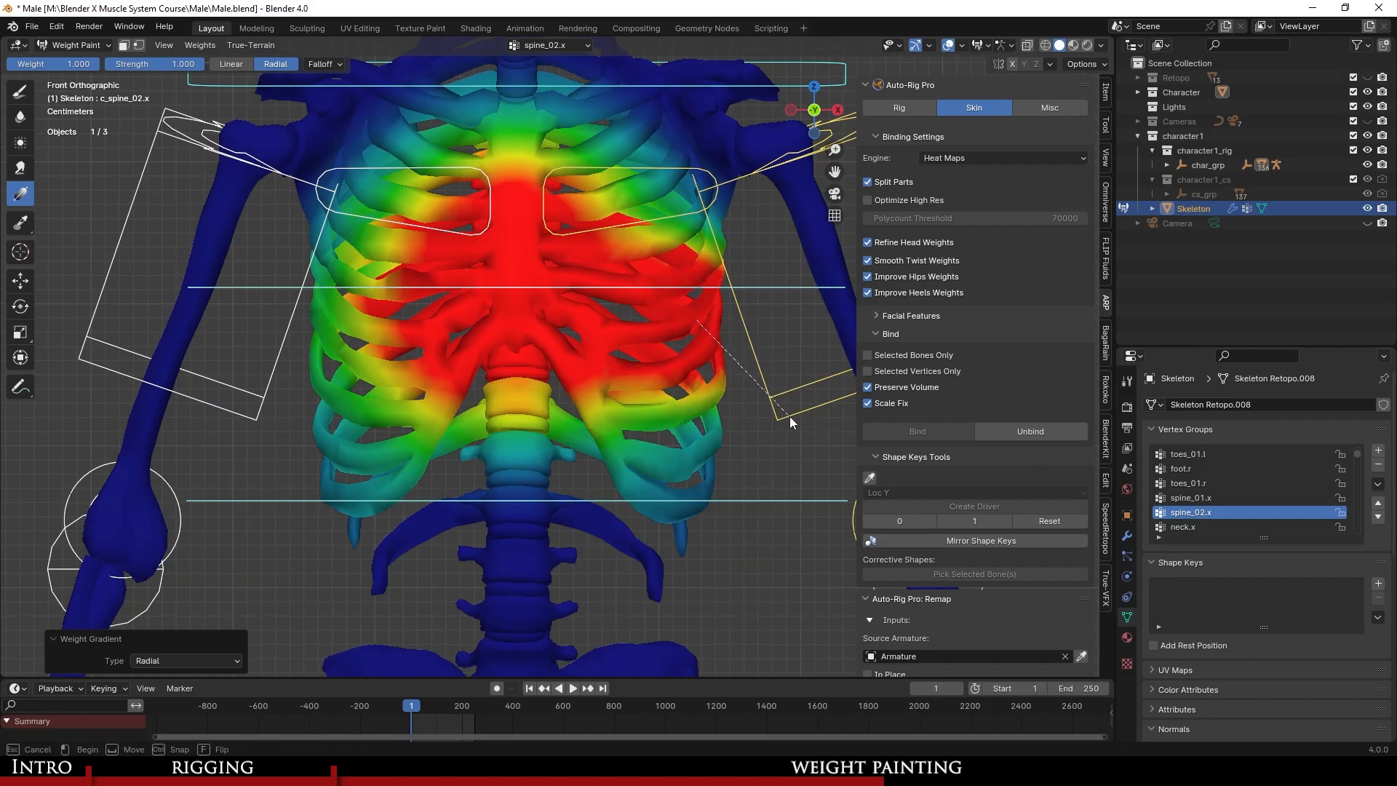
left_click_drag(328, 331, 466, 362)
Smooth the active spine_02.x group with 15 iterations at a factor of 0.5.
left_click(200, 45)
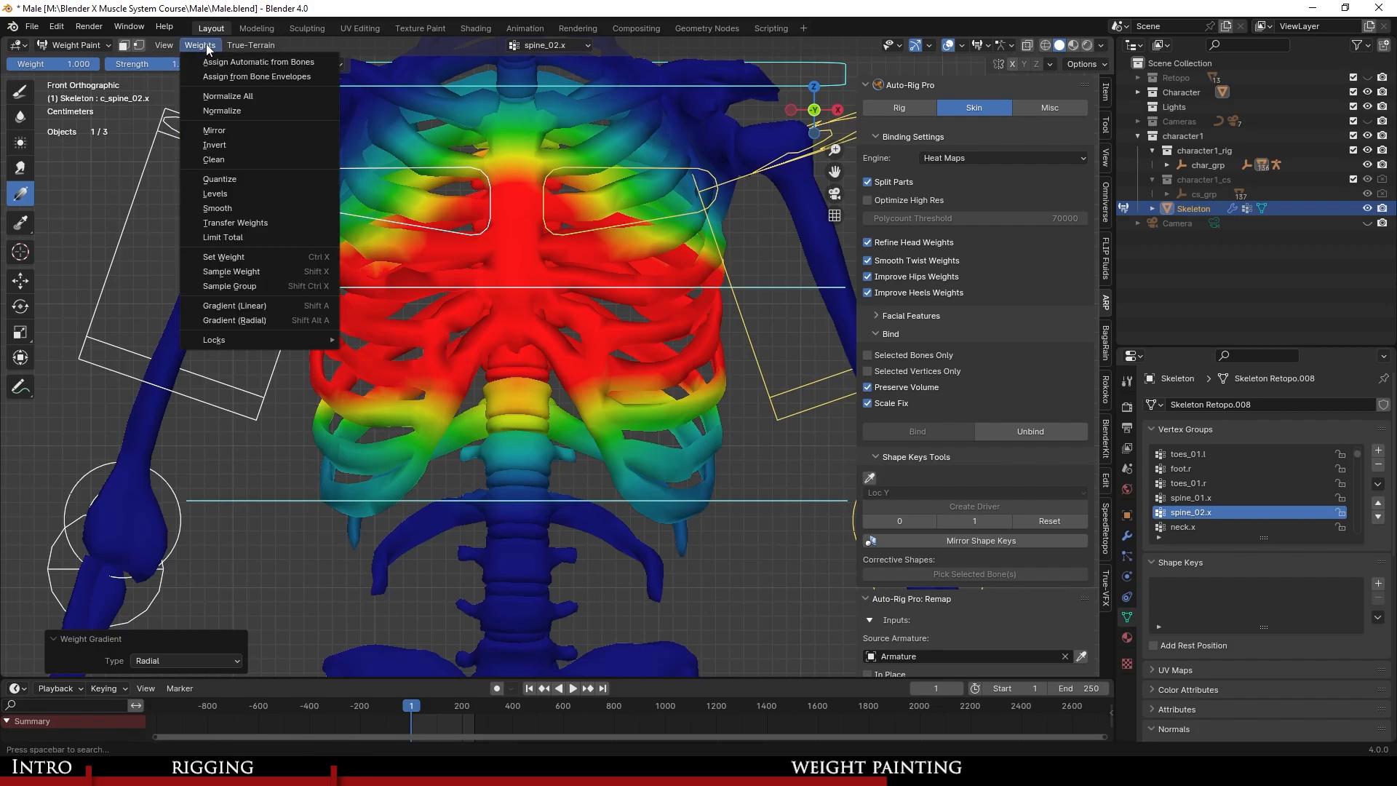
left_click(258, 209)
scroll(655, 403, "down", 2)
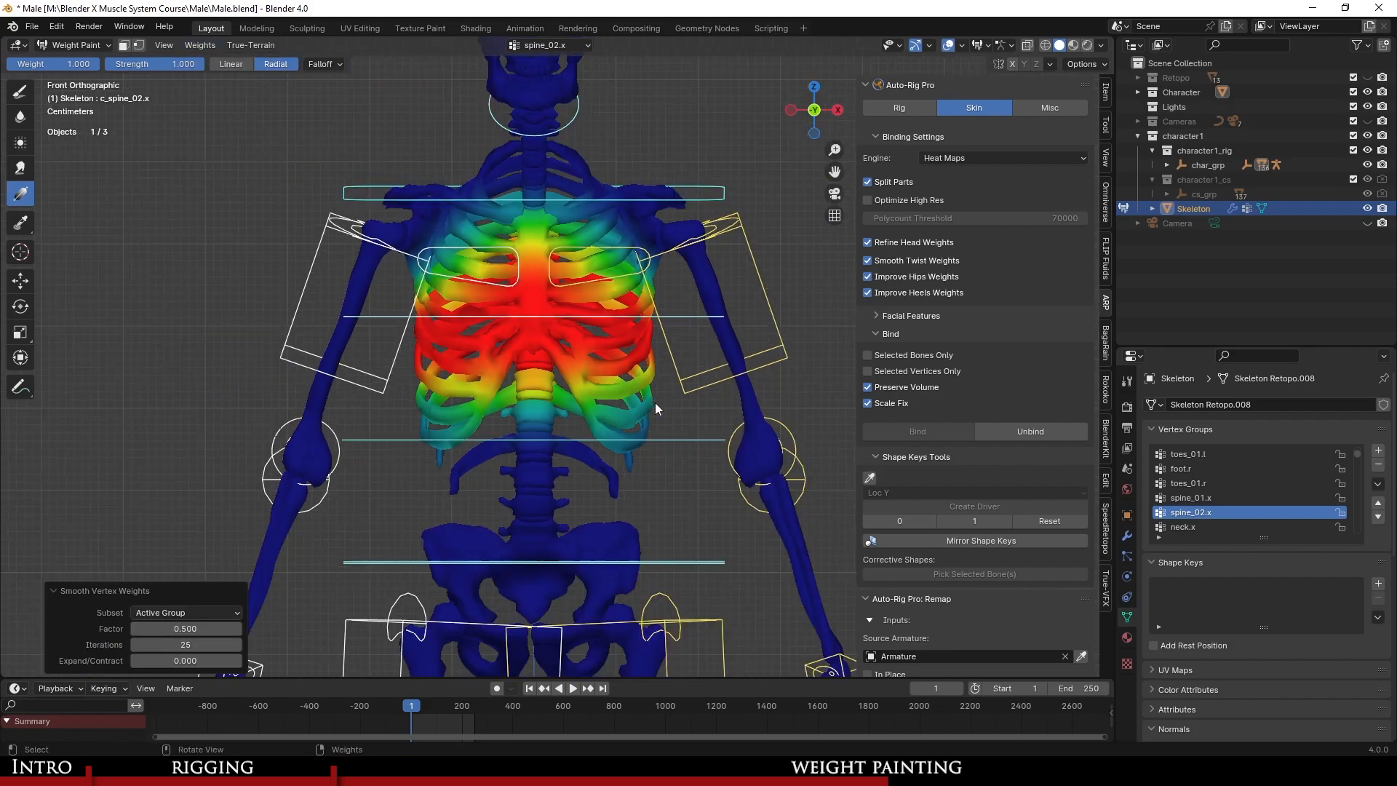
left_click(185, 631)
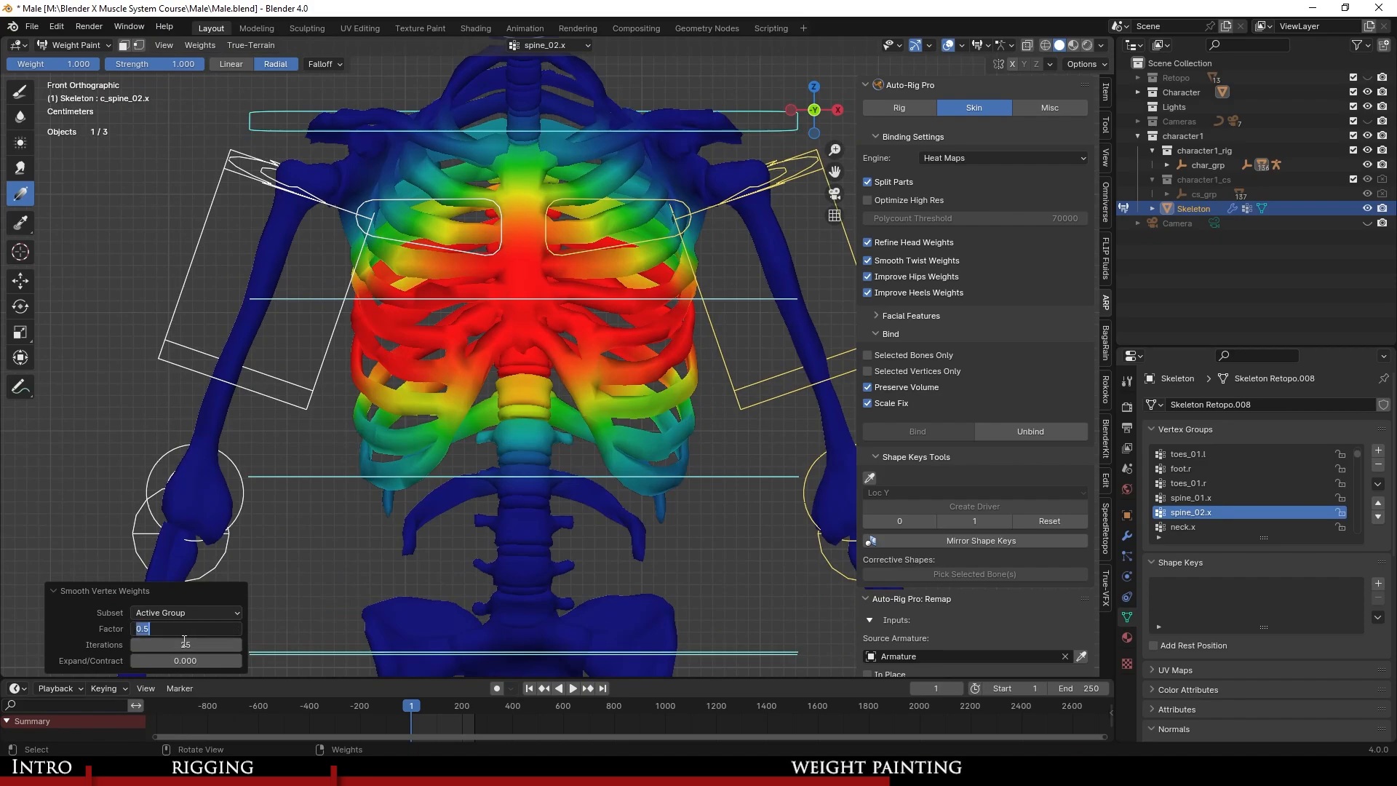
left_click(188, 644)
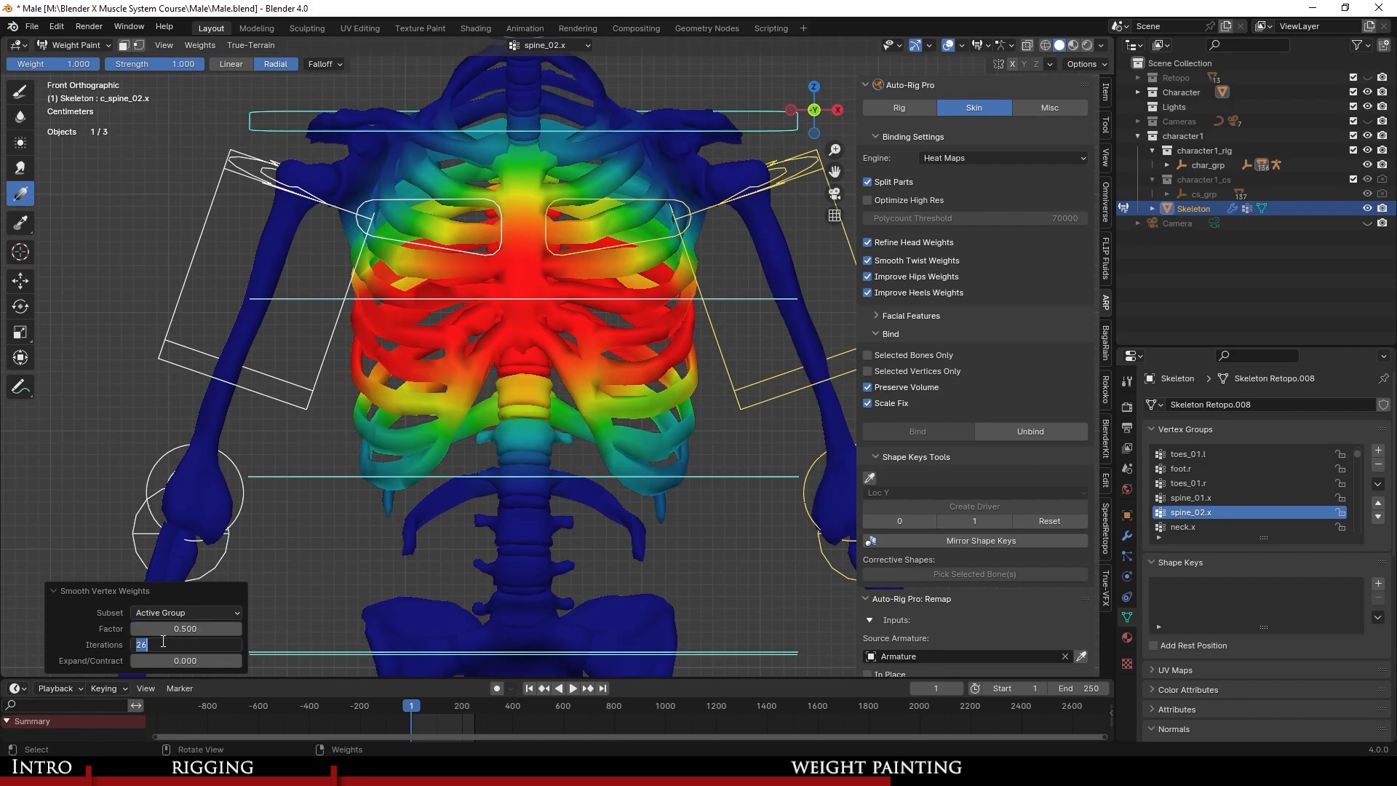
key("Return")
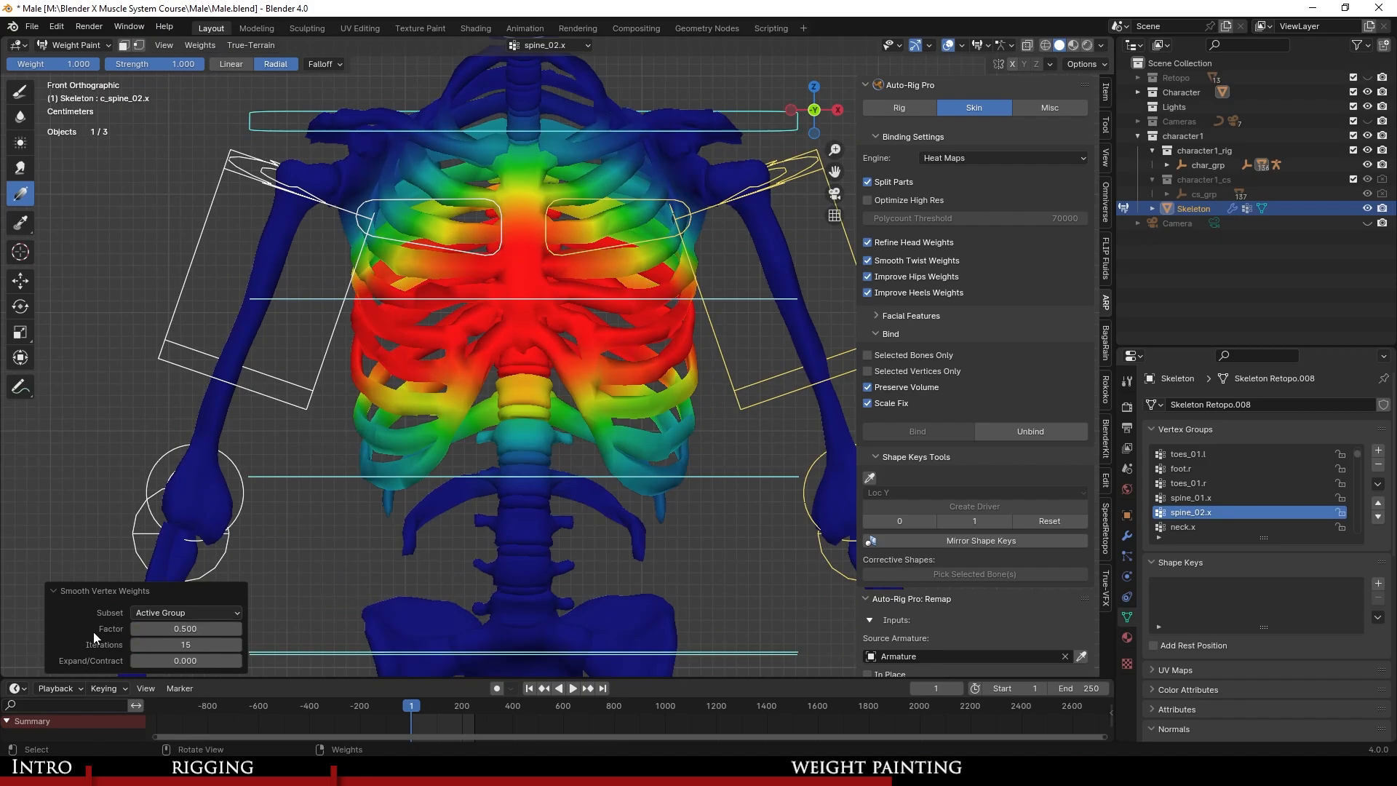
scroll(667, 456, "down", 1)
scroll(667, 455, "up", 1)
Leave weight painting, put the rig in Pose Mode and rotate c_spine_02.x to test the rib cage deformation.
left_click(732, 297)
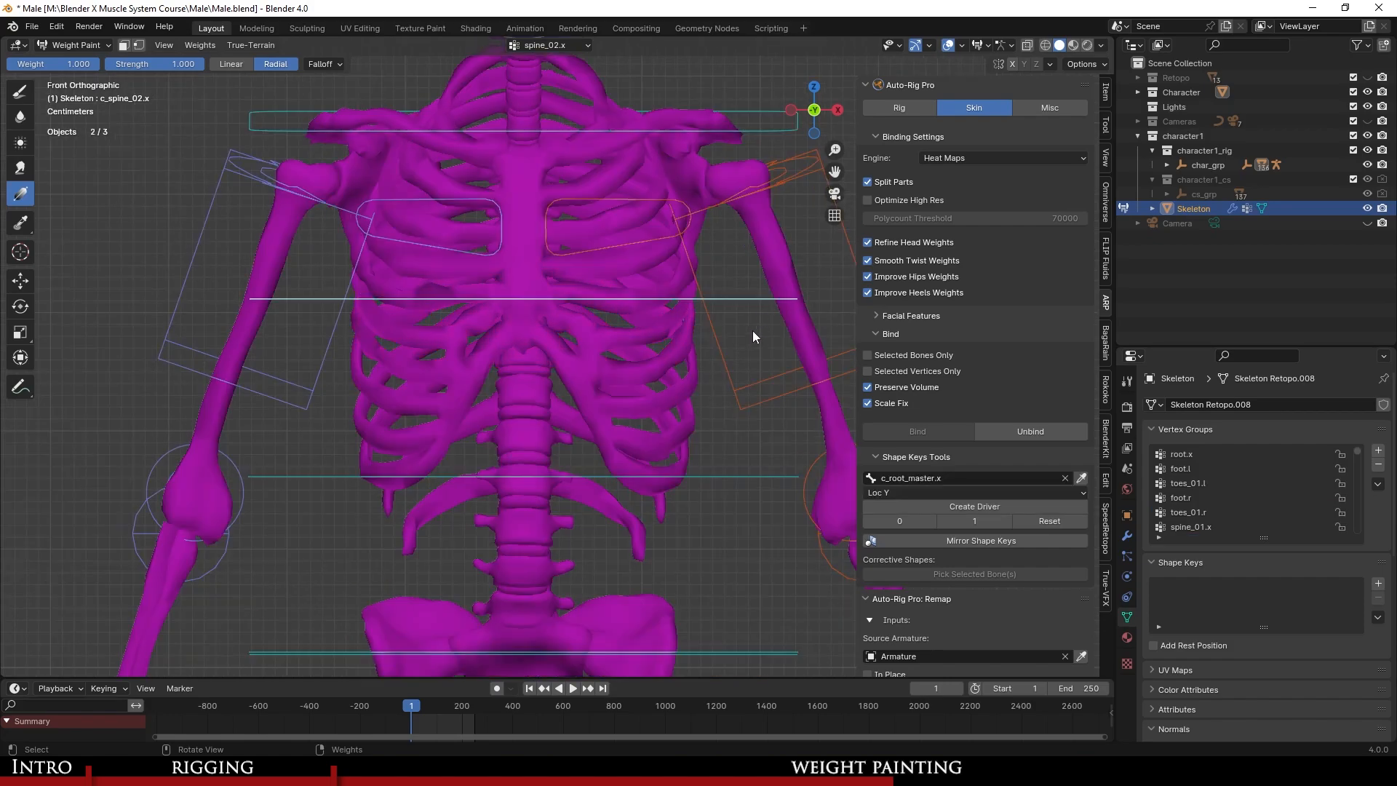
middle_click_drag(610, 350, 592, 375, "shift")
left_click(91, 48)
left_click(89, 62)
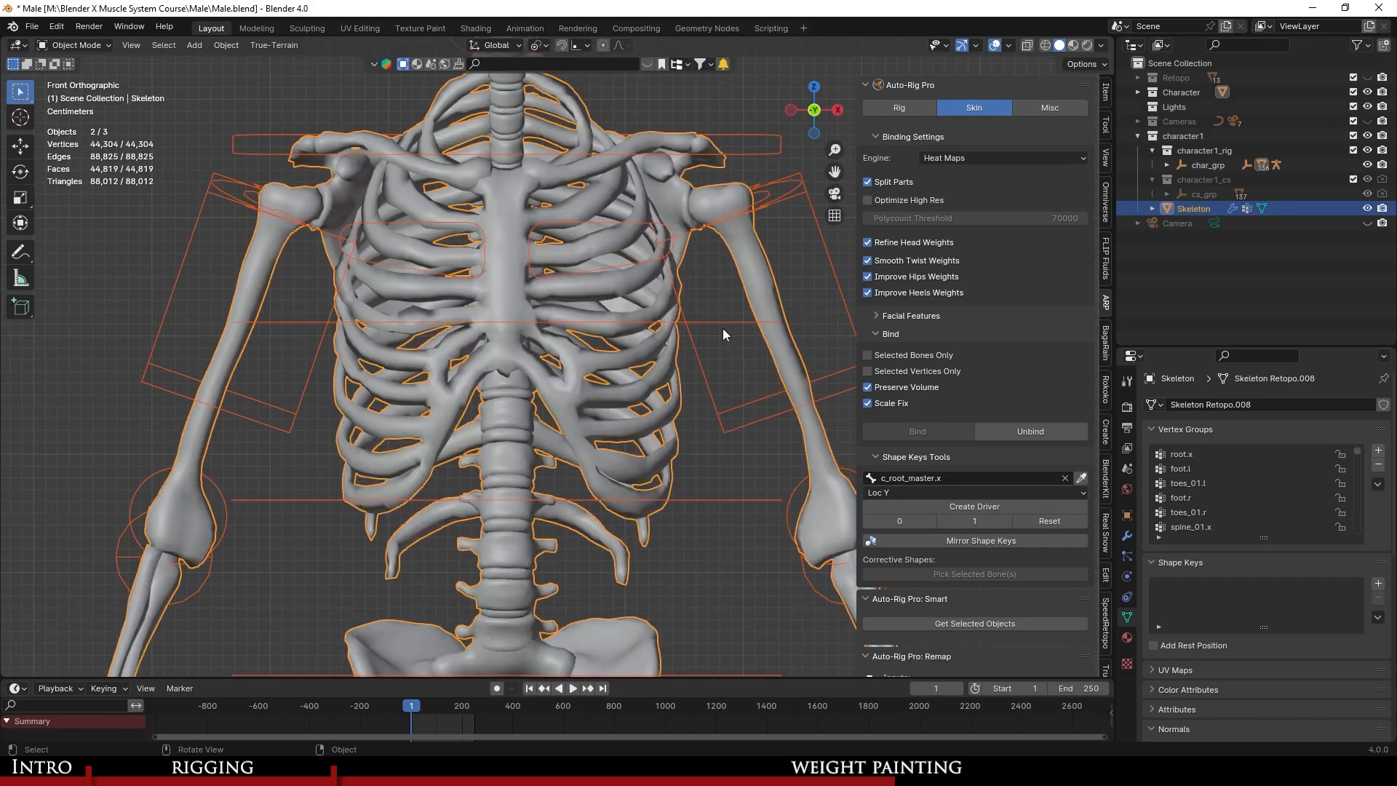
left_click(723, 326)
left_click(82, 94)
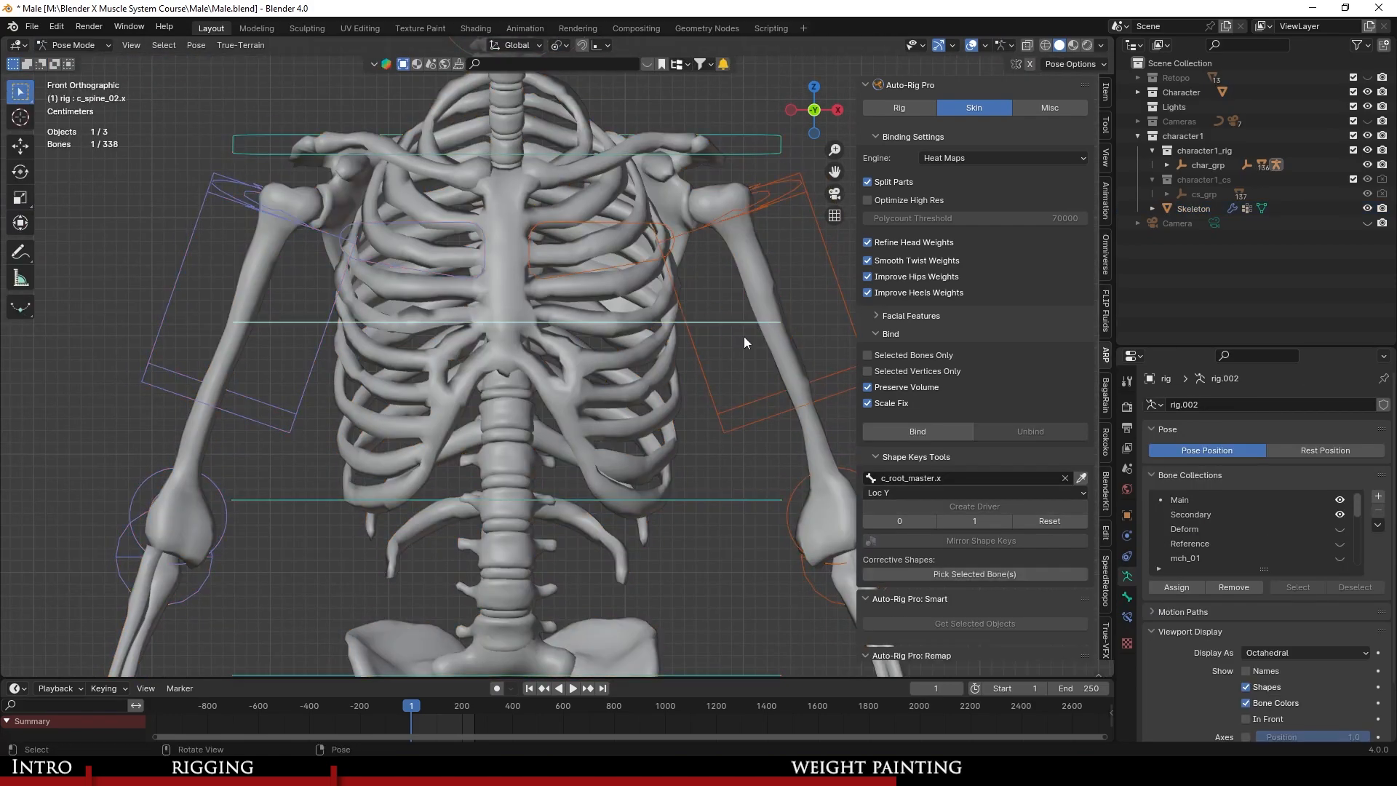
key("r")
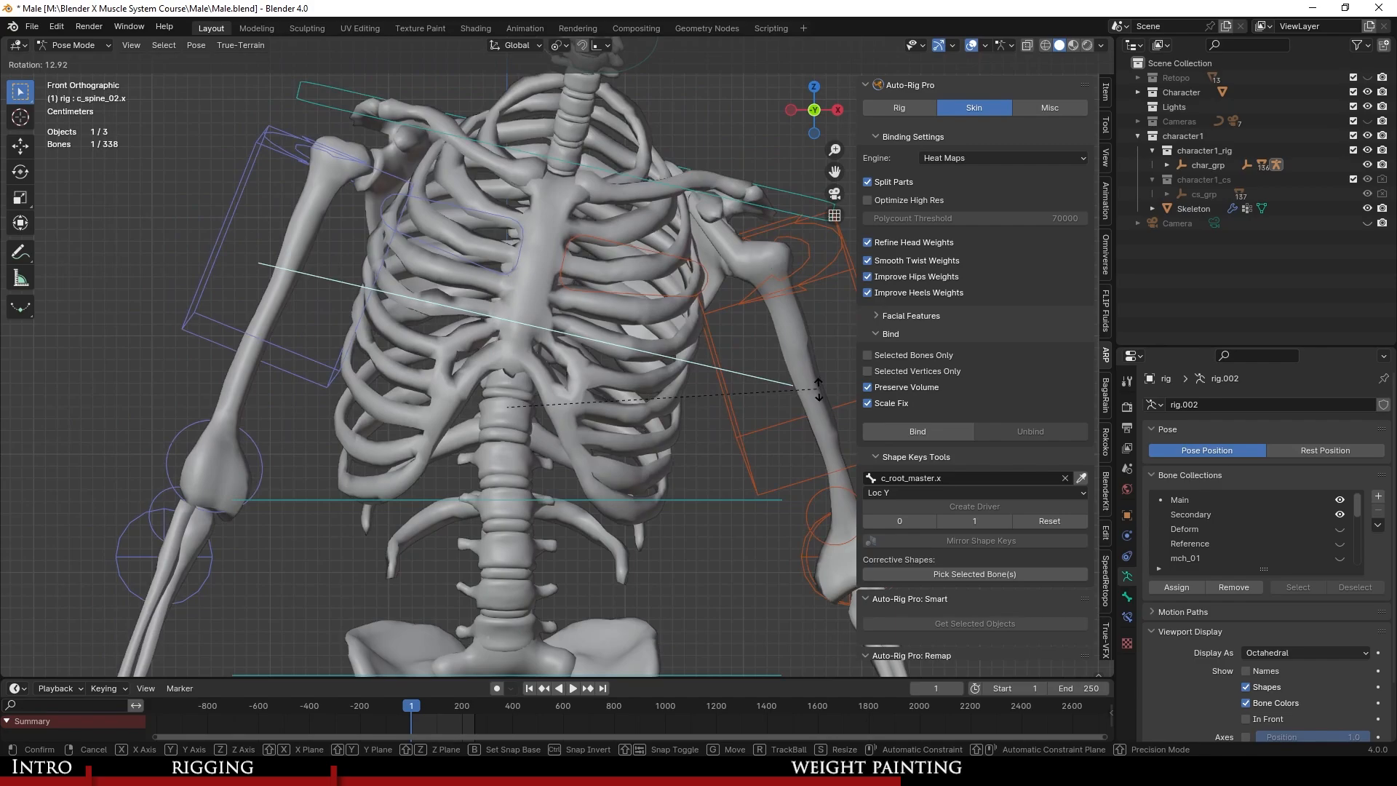
left_click(644, 310)
Select all bones of the rig and clear their transforms to return it to the rest pose.
scroll(618, 375, "down", 2)
key("a")
left_click(198, 45)
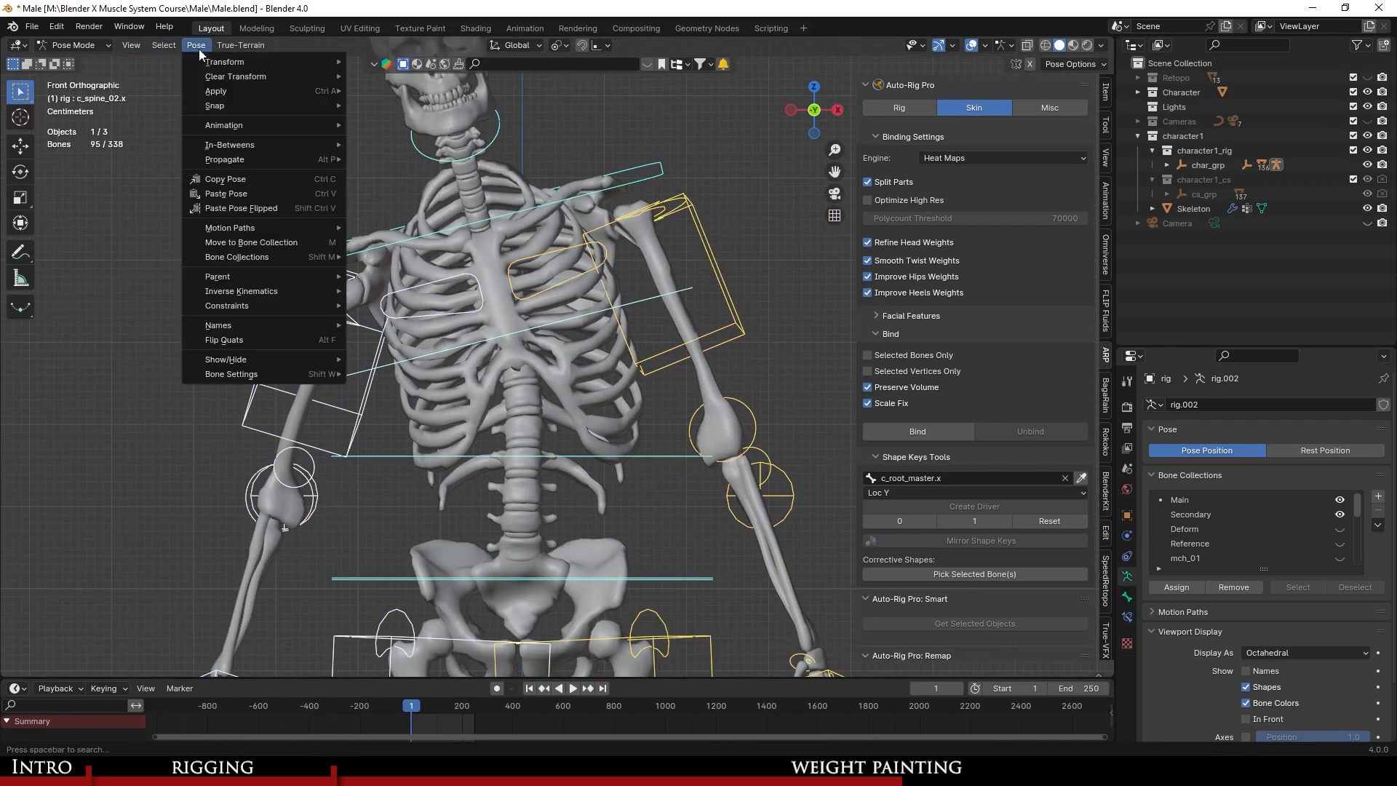
mouse_move(241, 80)
left_click(384, 85)
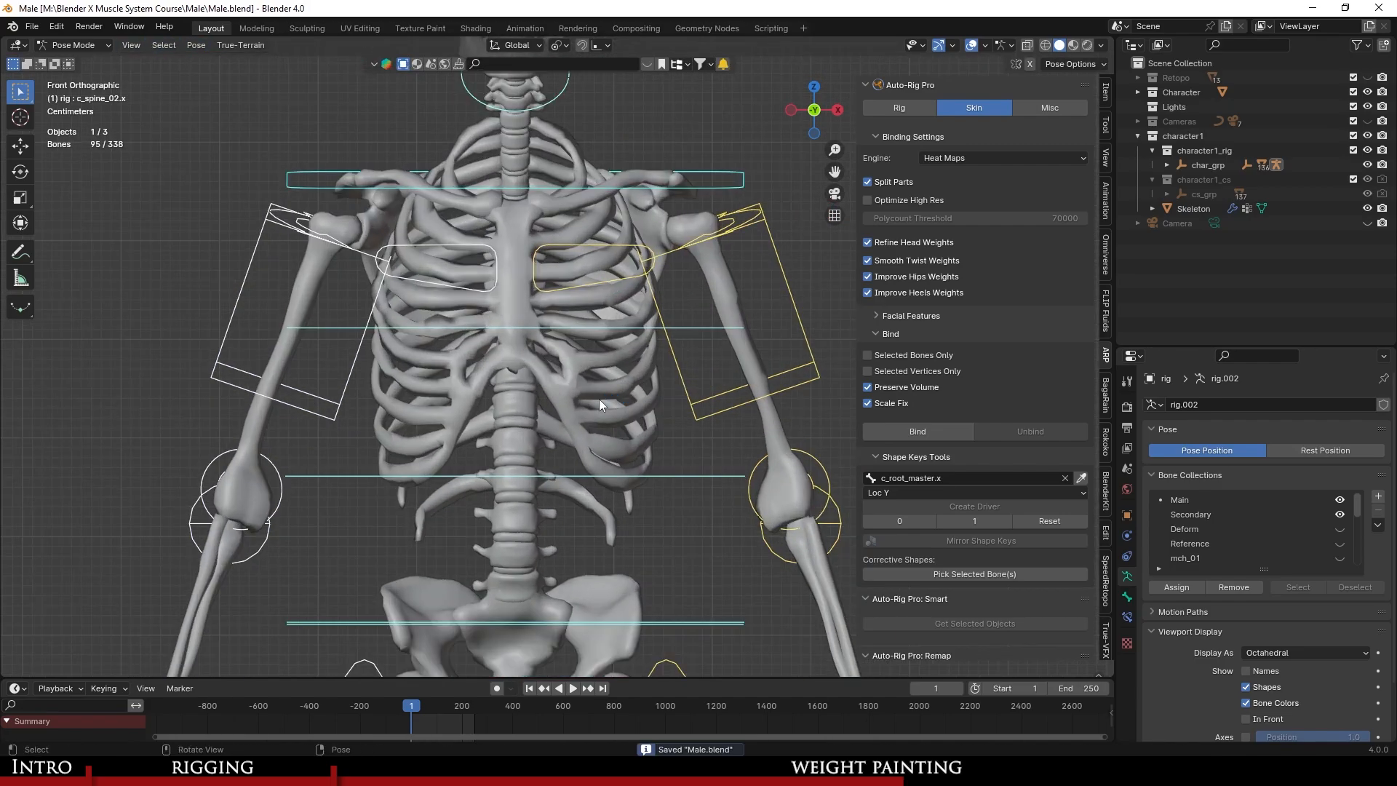
Select the Skeleton mesh without the rig, save the file and enter Weight Paint mode.
left_click(600, 399)
left_click(80, 126)
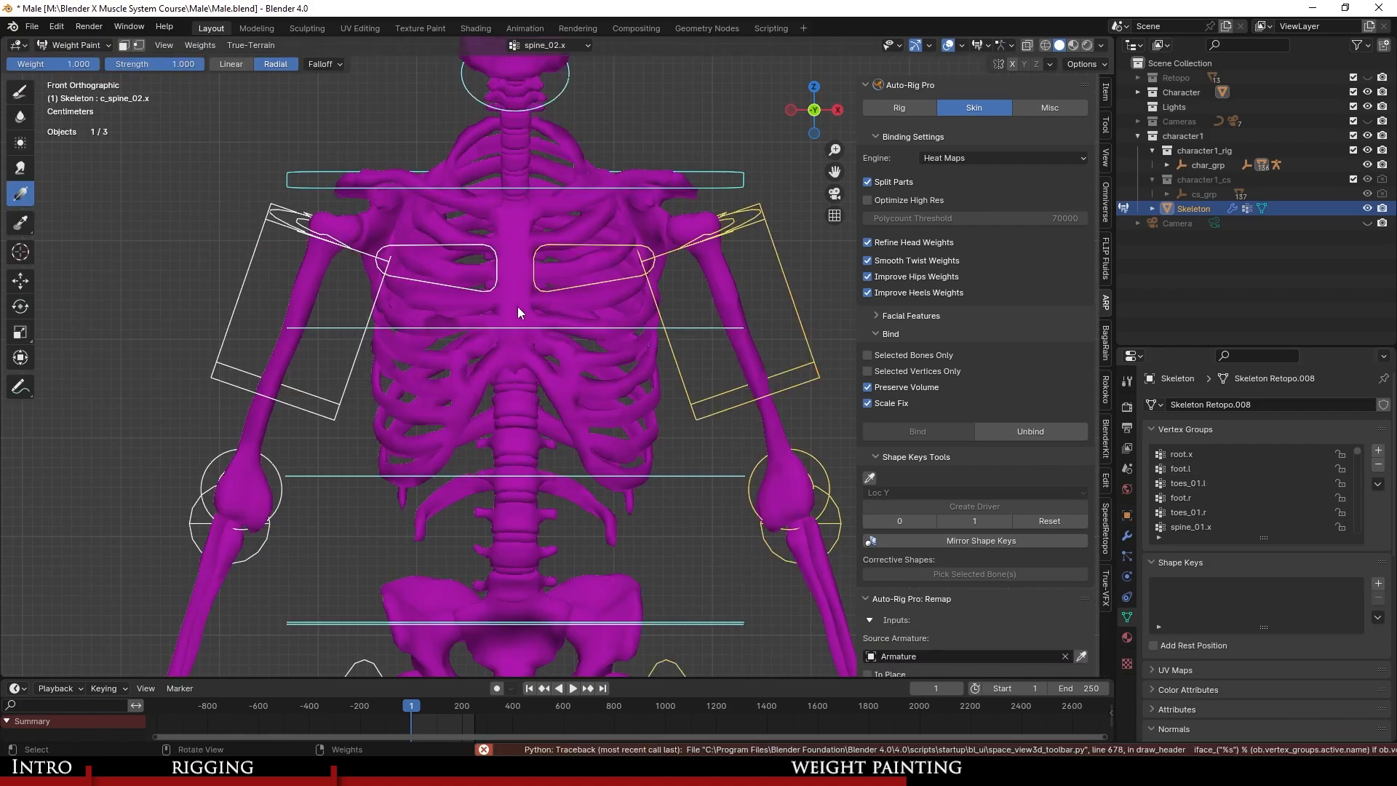
left_click(75, 45)
left_click(77, 60)
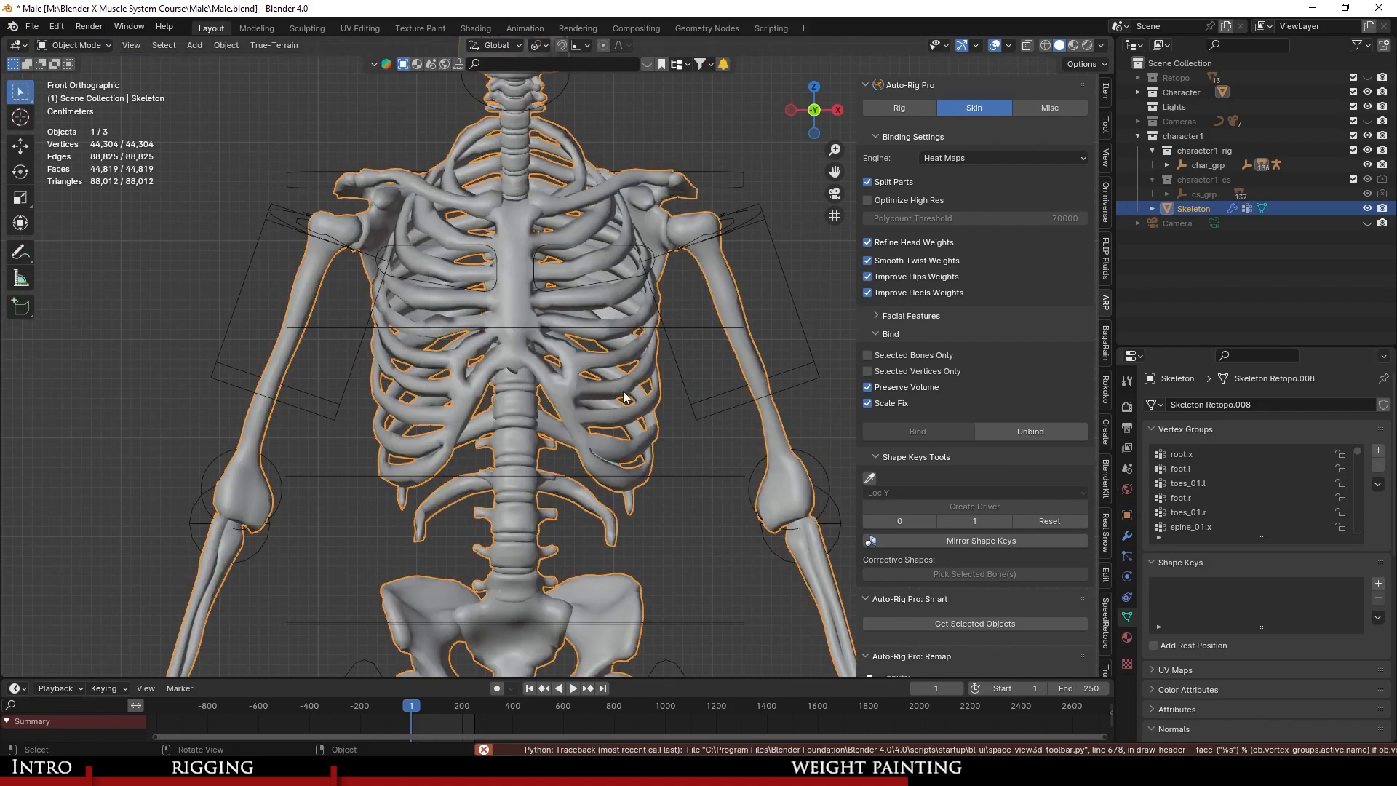
left_click(626, 326)
left_click(413, 307)
key("ctrl+s")
left_click(69, 45)
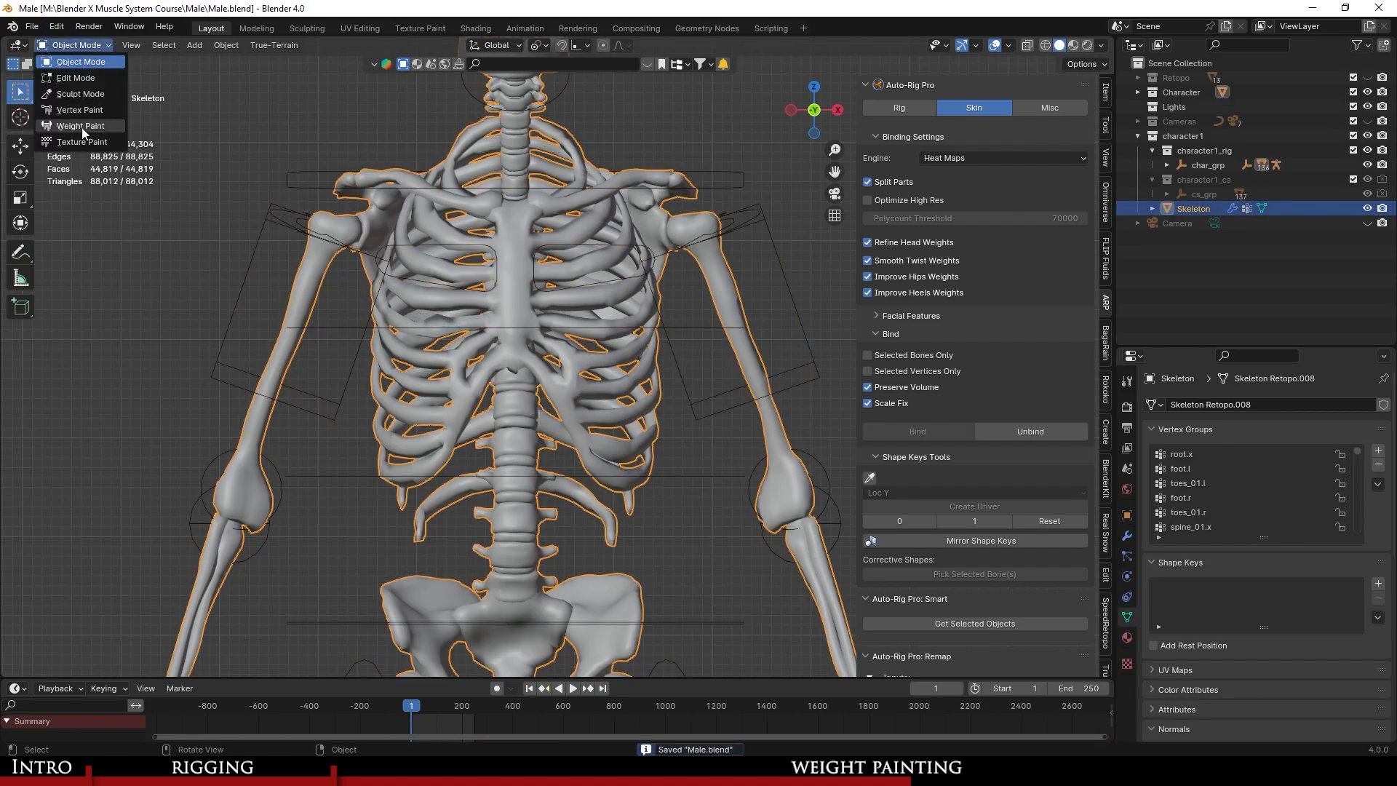
left_click(82, 127)
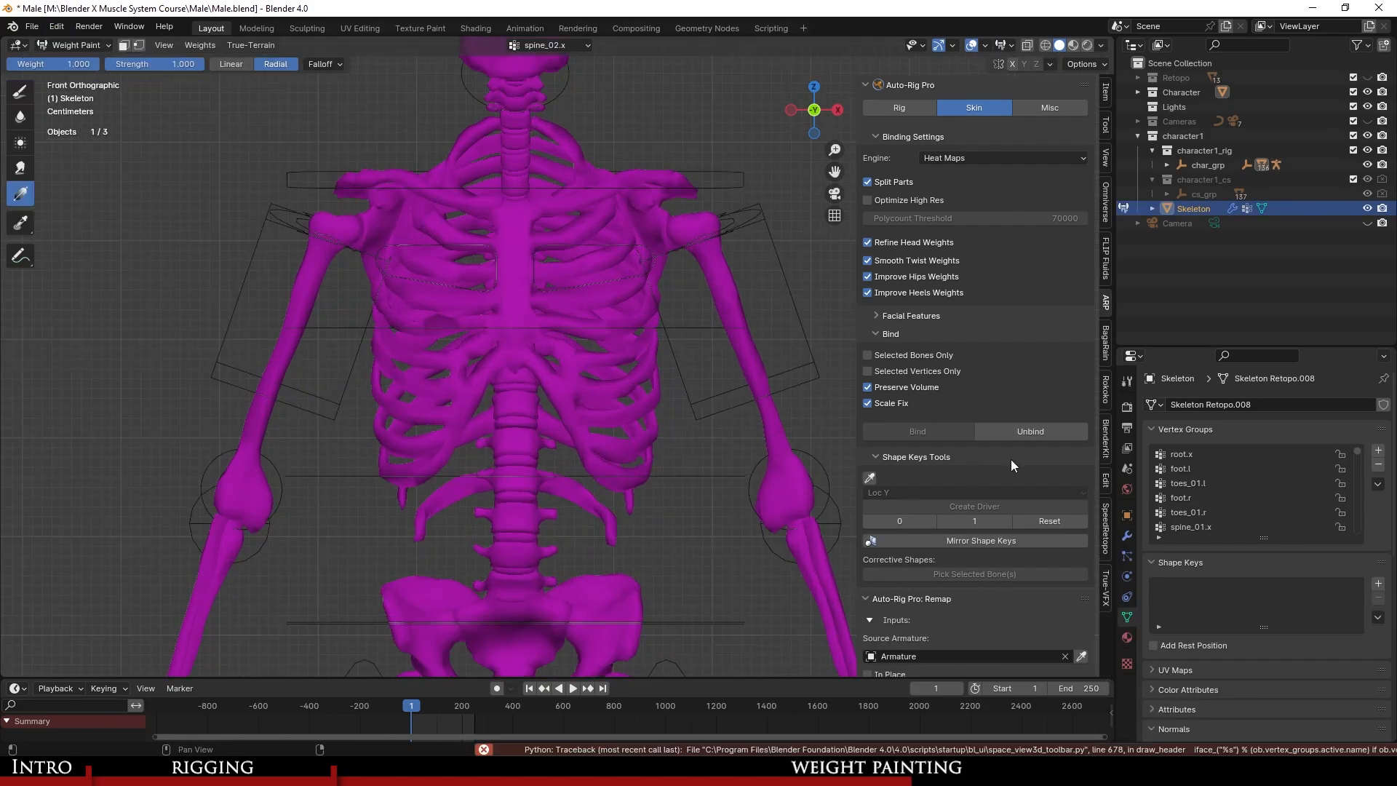
Check the spine_01.x and spine_02.x groups, then make neck.x the active vertex group and save the file.
scroll(1263, 510, "down", 2)
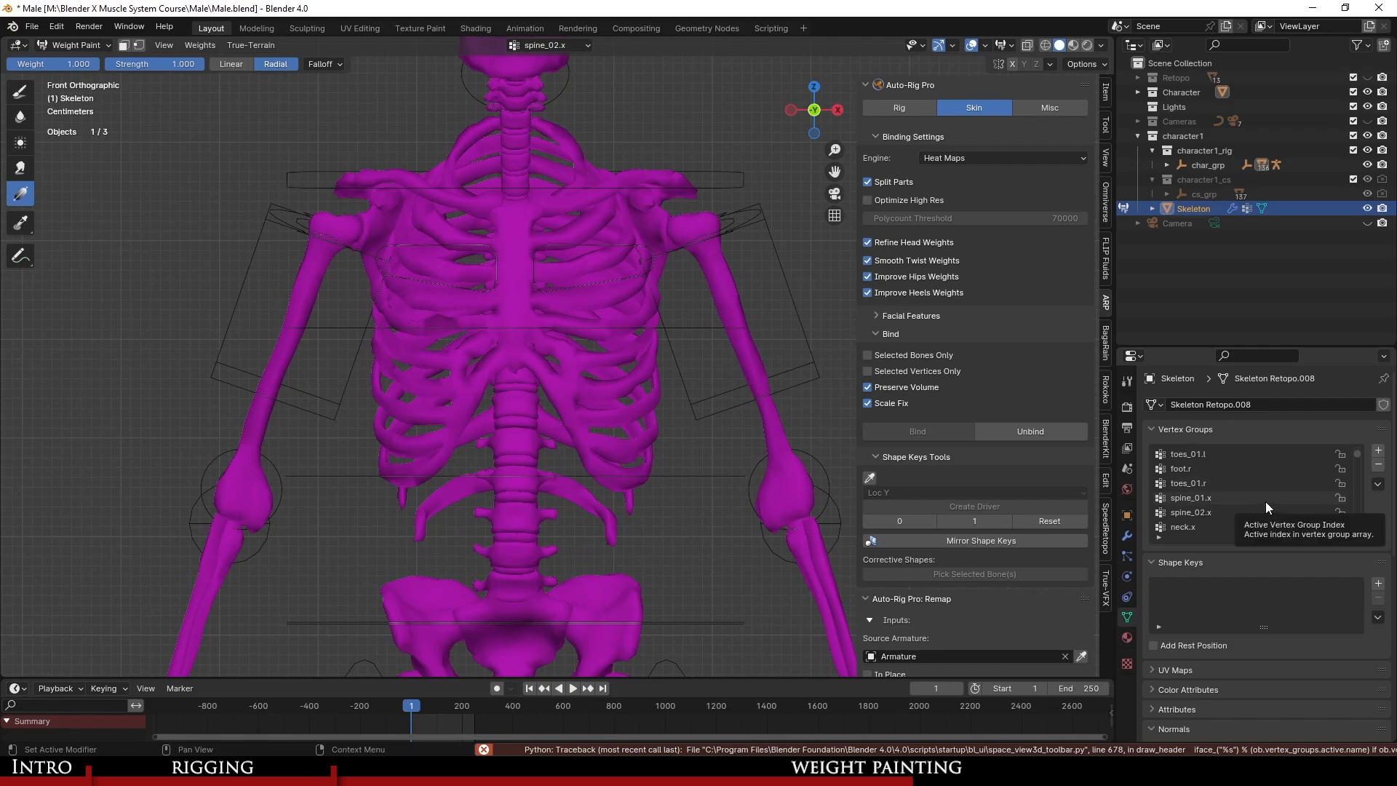
left_click(1252, 499)
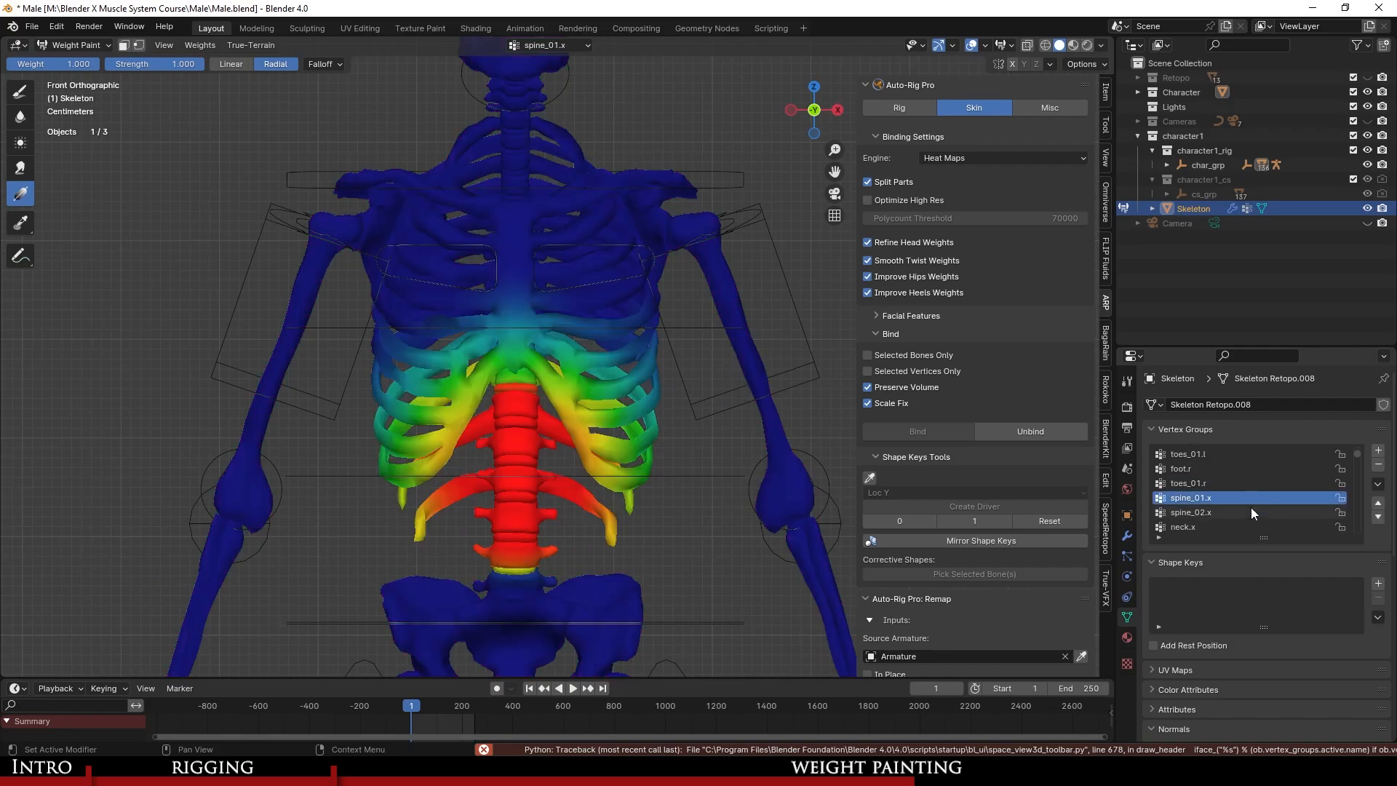
left_click(1251, 512)
left_click(1245, 526)
scroll(492, 470, "up", 5)
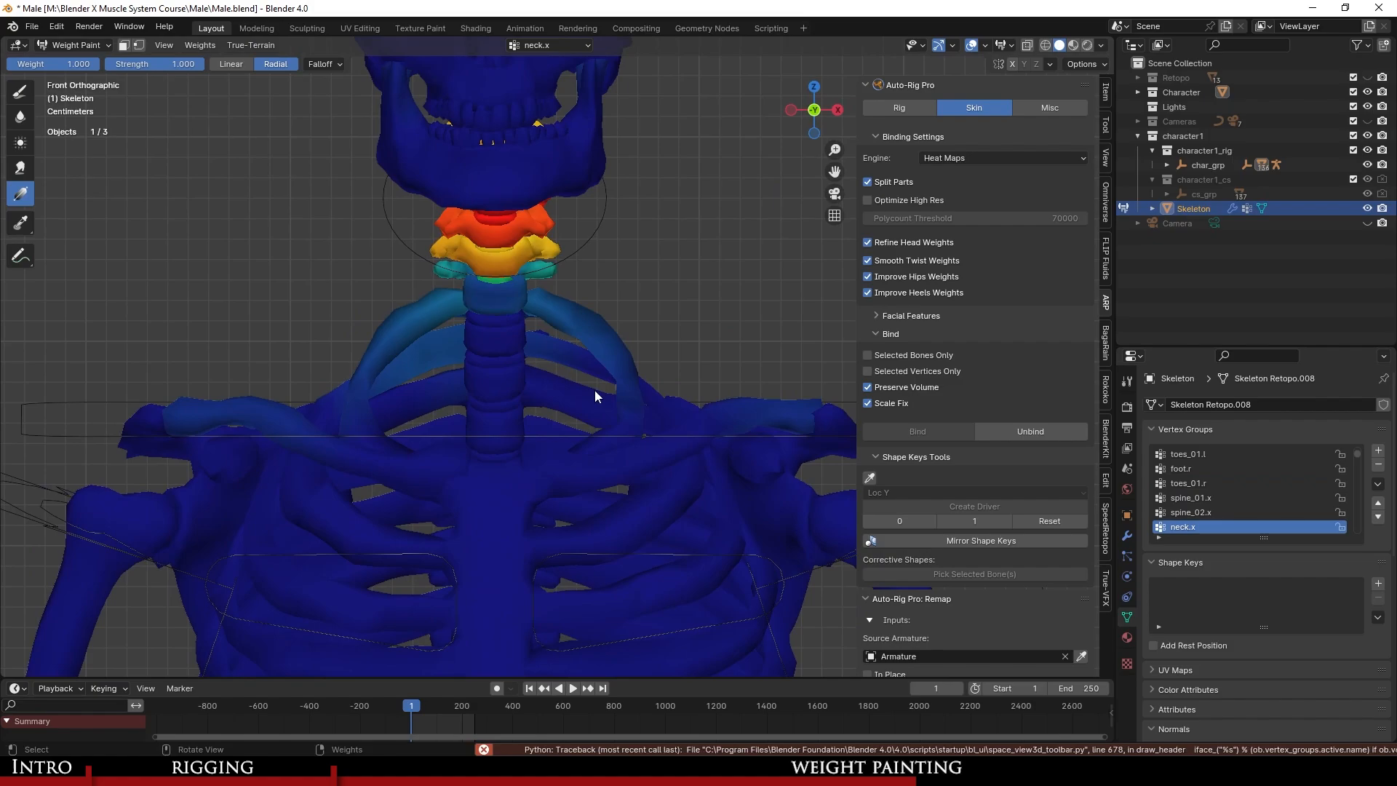
key("ctrl+s")
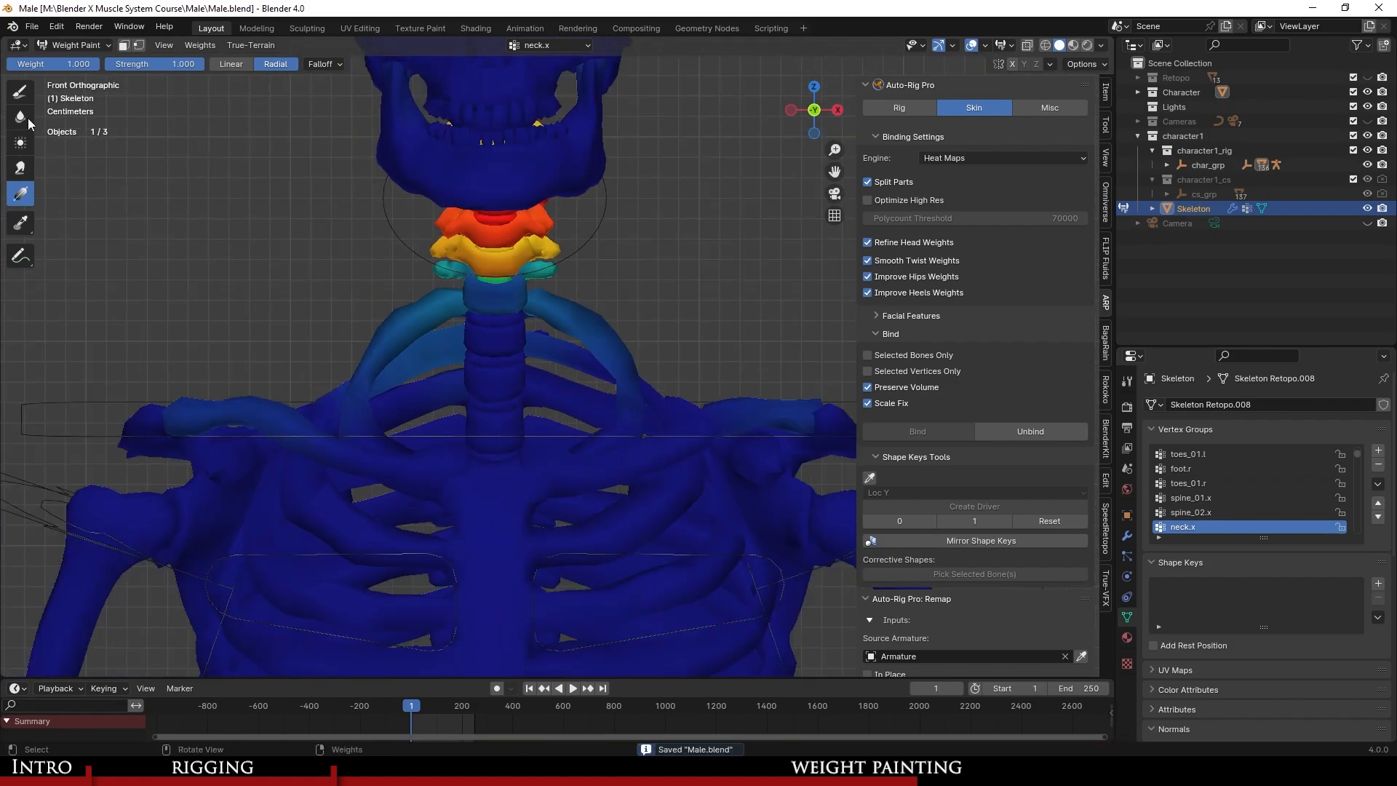
scroll(451, 342, "up", 2)
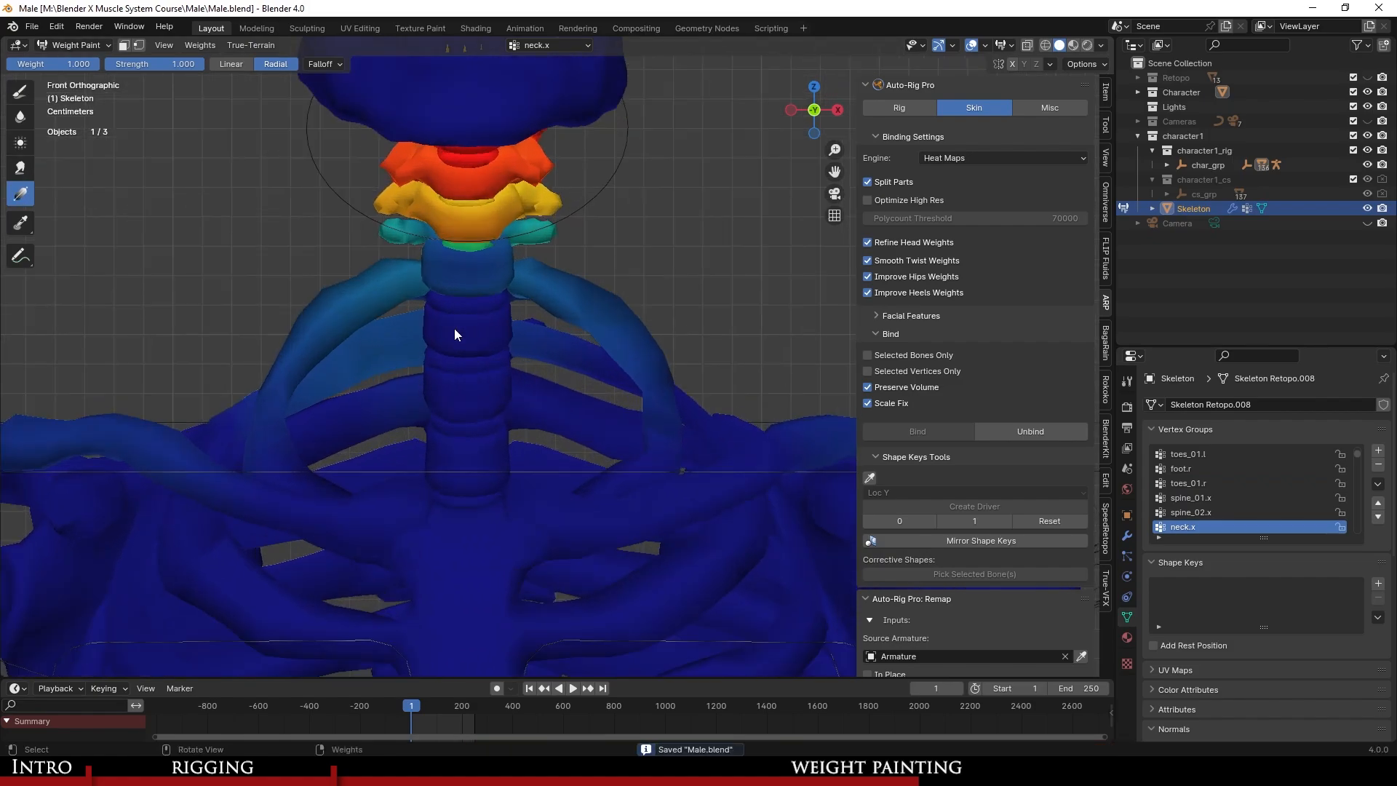
scroll(480, 357, "up", 2)
scroll(511, 347, "down", 1)
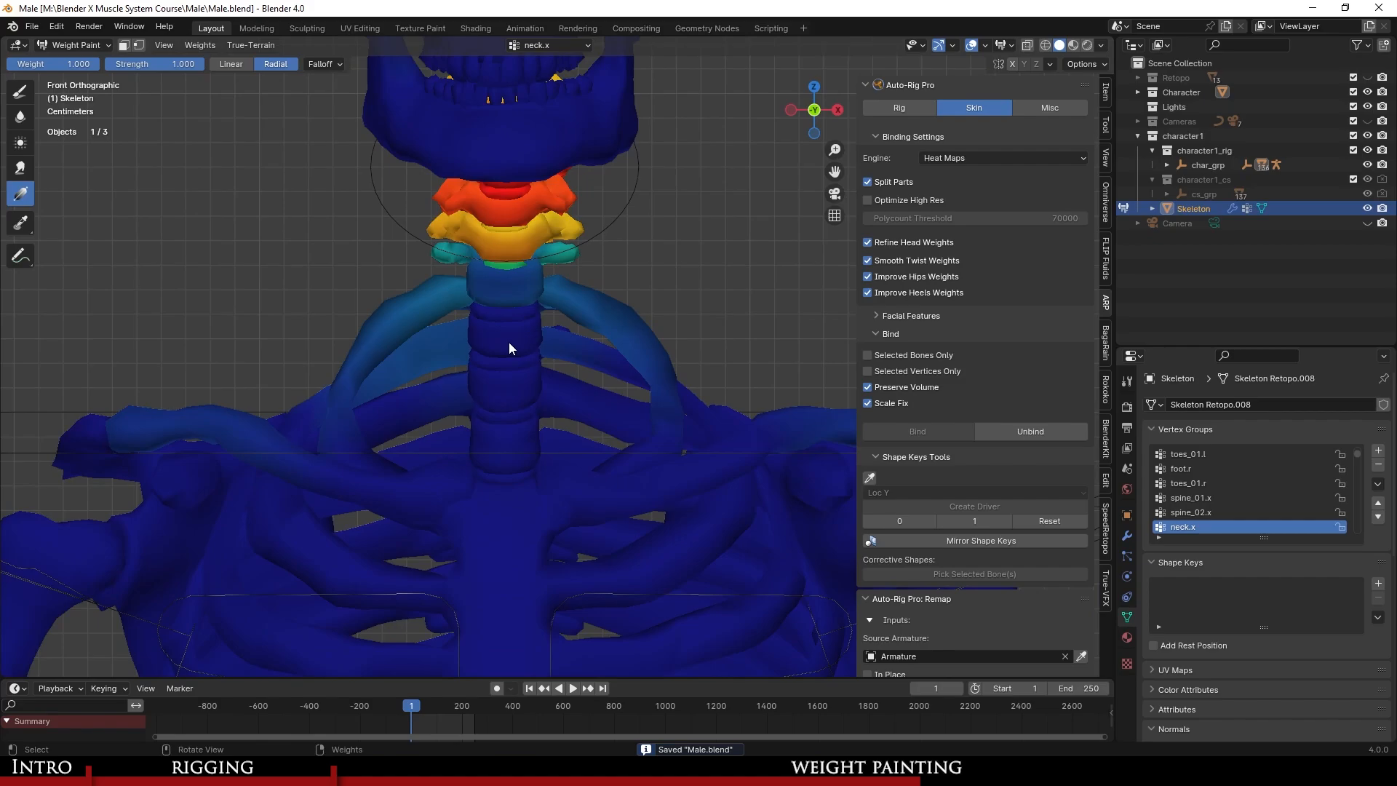
Choose the Subtract brush and erase the neck.x weight from the upper ribs and collarbones with radial gradients.
left_click(20, 93)
left_click(19, 64)
left_click(389, 112)
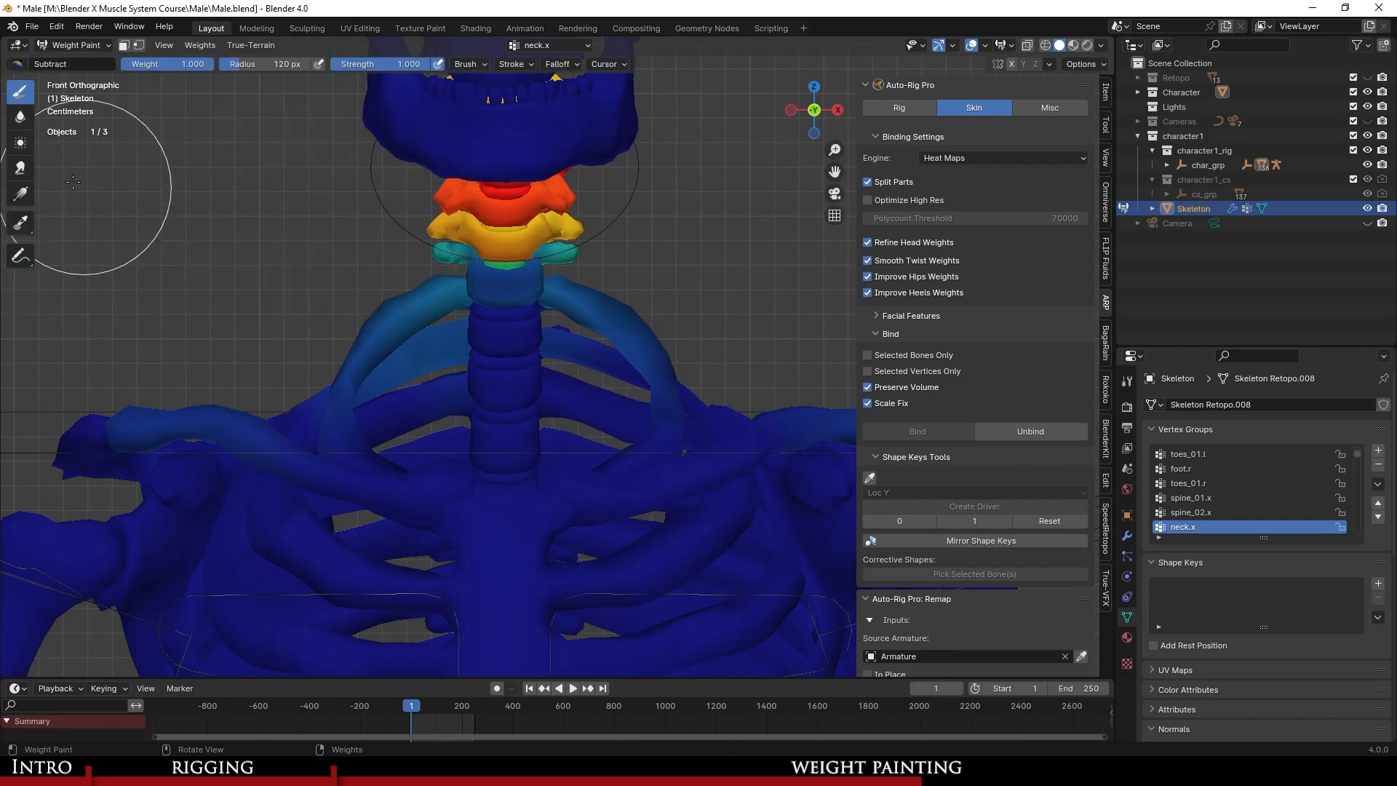
left_click(19, 195)
key("ctrl+s")
left_click_drag(512, 533, 519, 178)
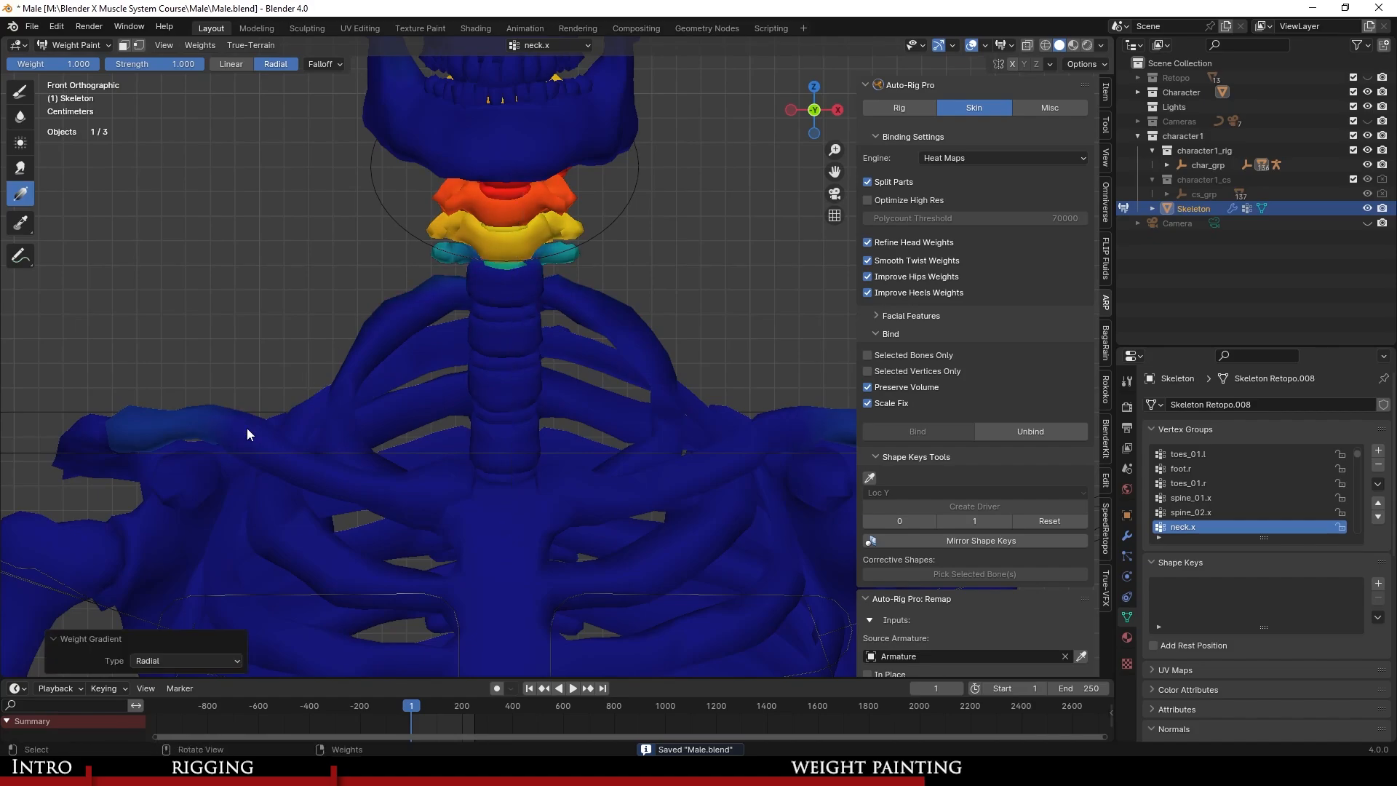
left_click_drag(161, 489, 191, 308)
scroll(759, 495, "down", 2)
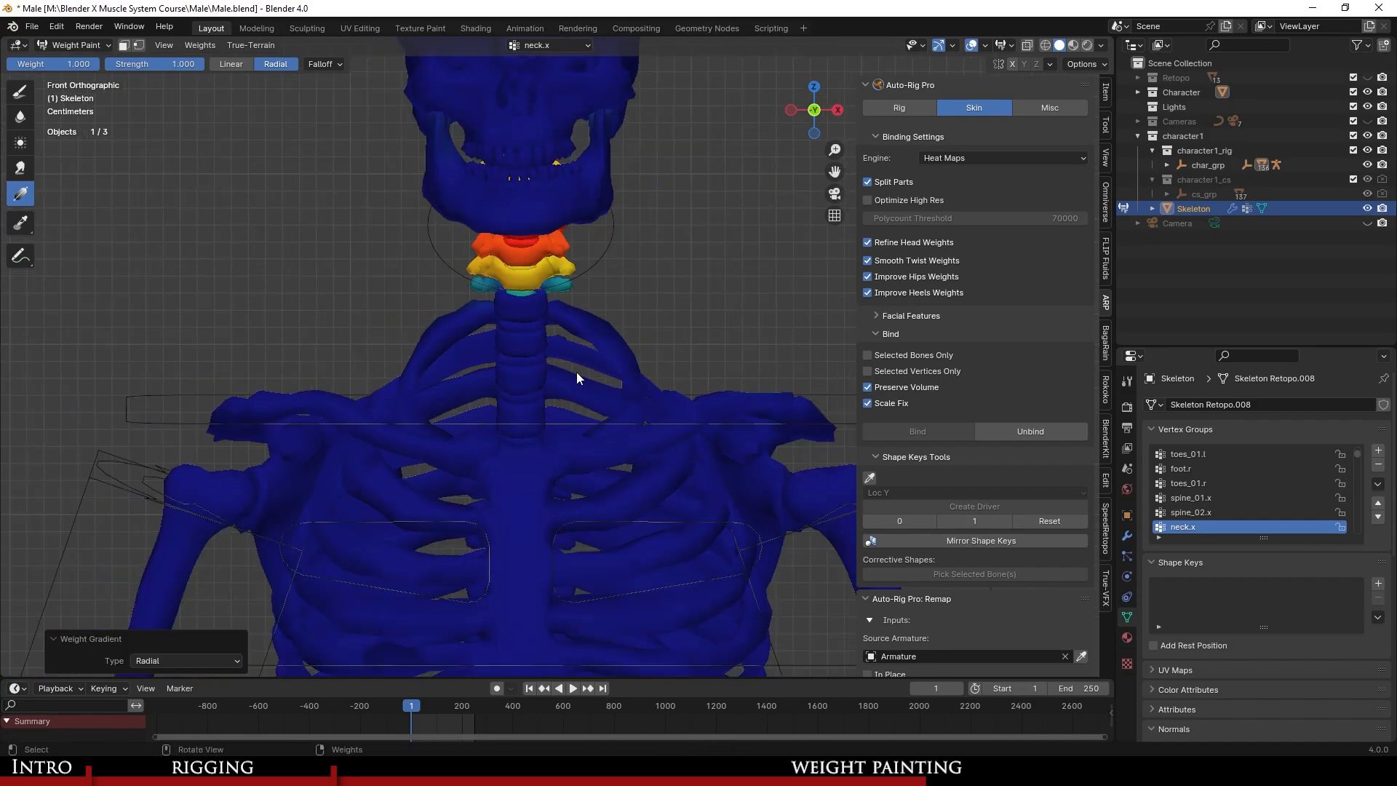
Smooth the active neck.x group with 50 iterations at a factor of 0.5.
scroll(560, 373, "up", 3)
middle_click_drag(496, 377, 513, 463, "shift")
left_click(200, 45)
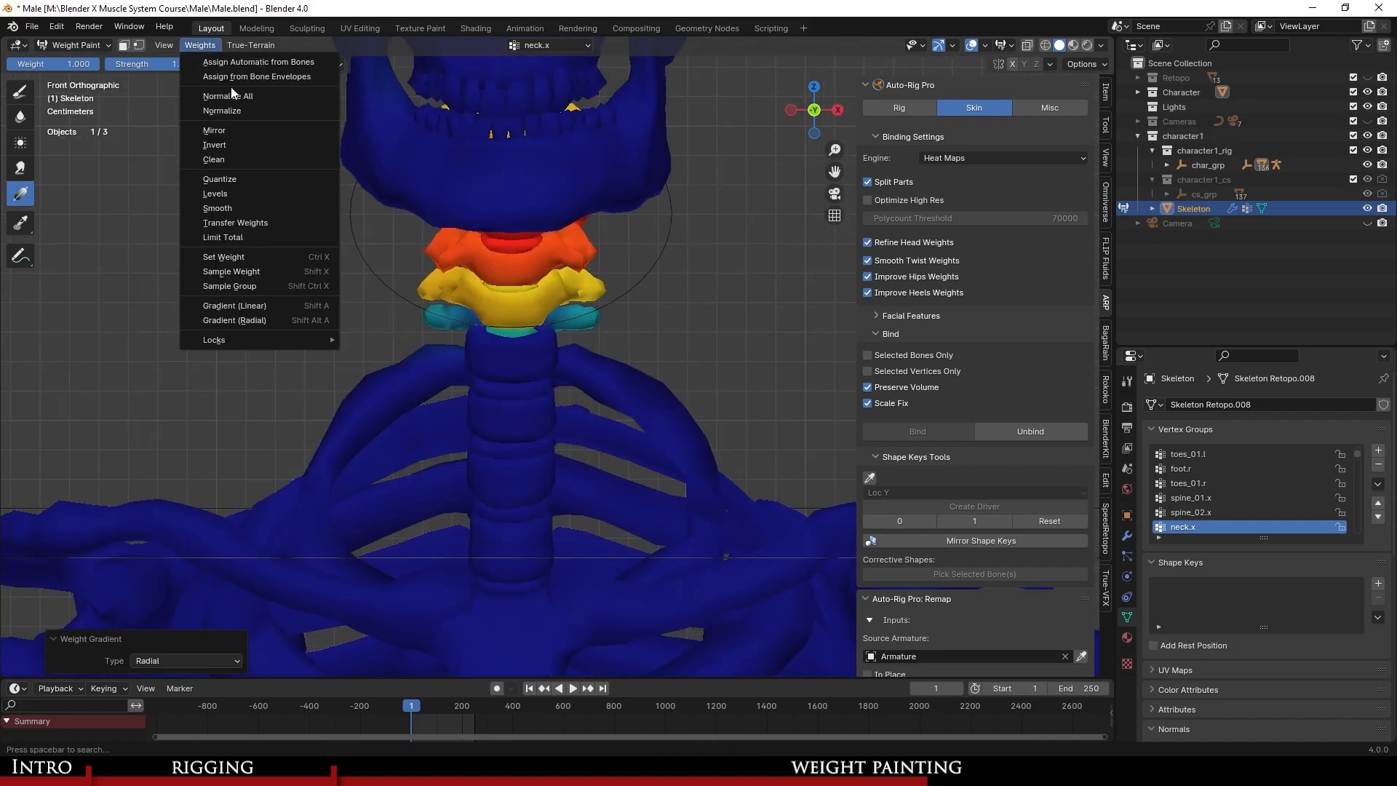
left_click(218, 208)
scroll(633, 377, "down", 2)
scroll(364, 601, "up", 3)
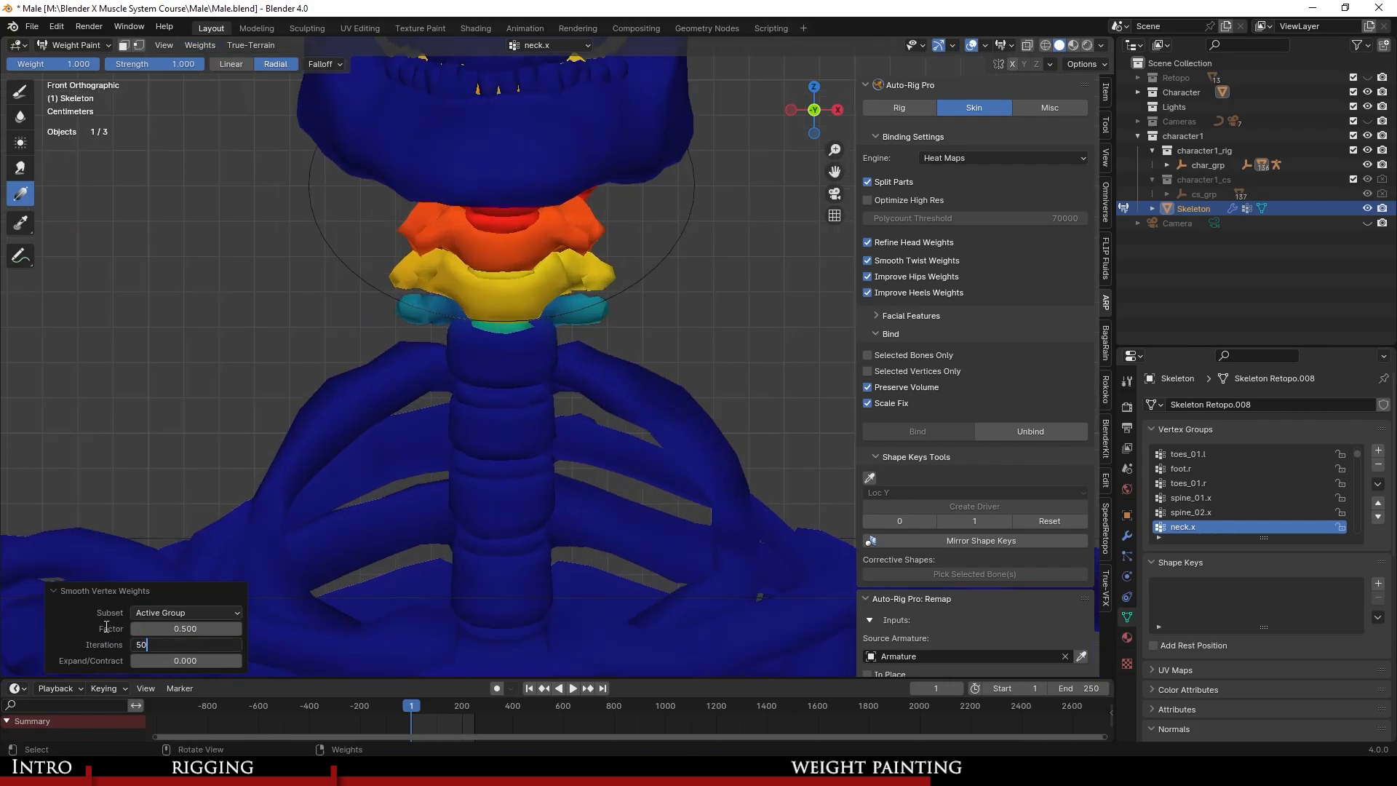
scroll(578, 362, "down", 2)
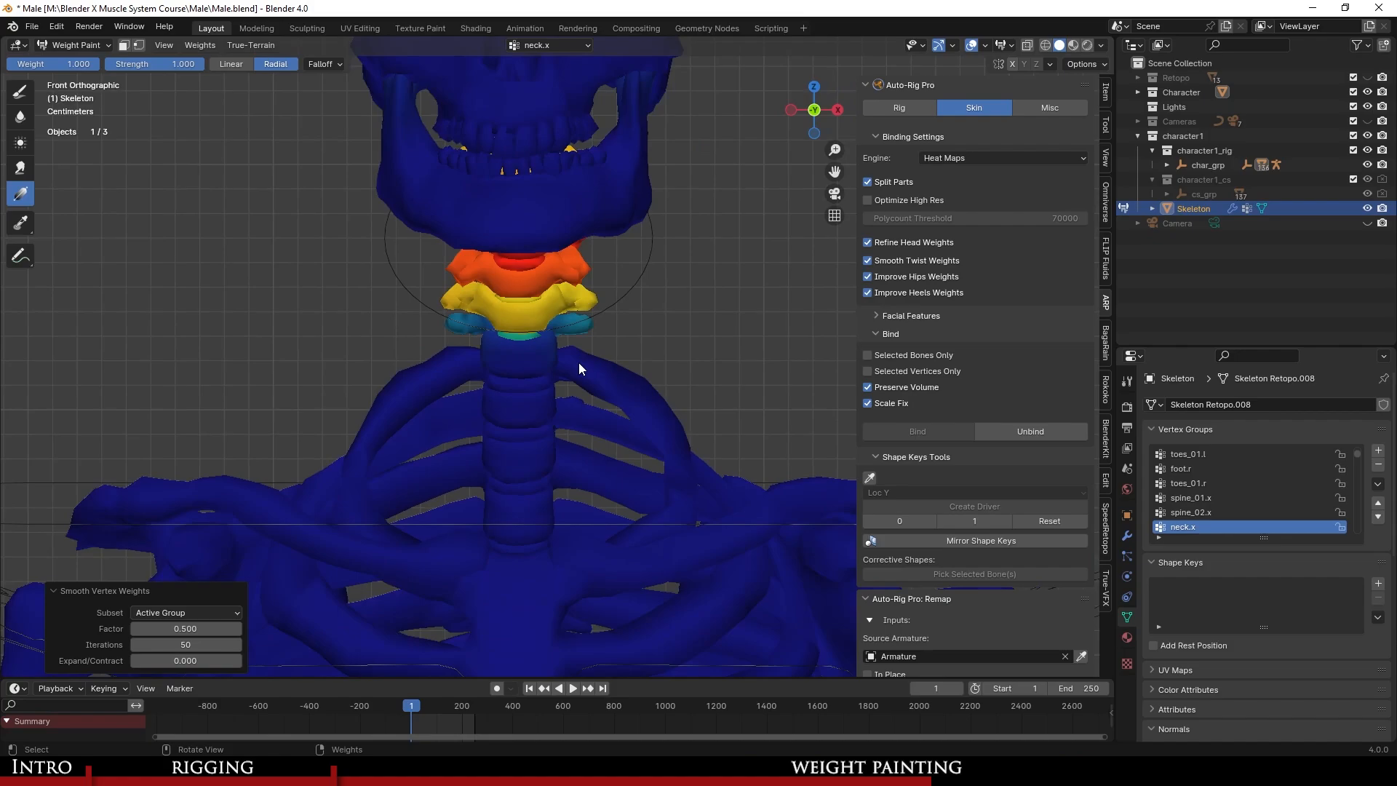
Leave weight painting, put the rig in Pose Mode and select the c_neck.x bone.
scroll(634, 425, "up", 4)
mouse_move(582, 368)
middle_mouse_down("shift")
mouse_move(633, 425)
mouse_move(351, 420)
mouse_move(359, 407)
mouse_move(458, 412)
mouse_move(569, 360)
mouse_move(559, 475)
mouse_move(534, 356)
mouse_move(497, 415)
mouse_move(506, 355)
mouse_move(548, 306)
mouse_move(628, 370)
mouse_move(626, 434)
mouse_move(563, 383)
mouse_move(658, 368)
mouse_move(596, 299)
middle_mouse_up("shift")
left_click(82, 45)
left_click(80, 59)
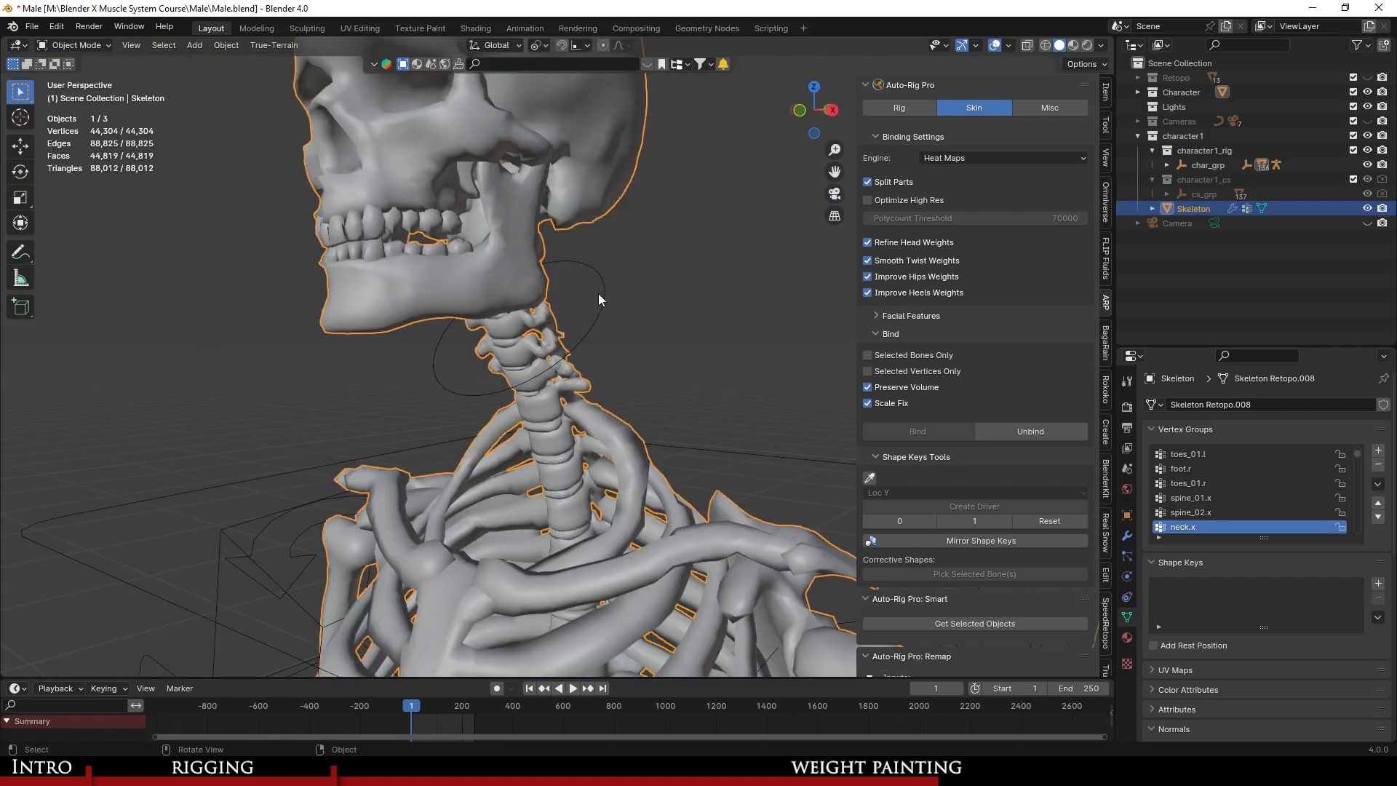
left_click(78, 94)
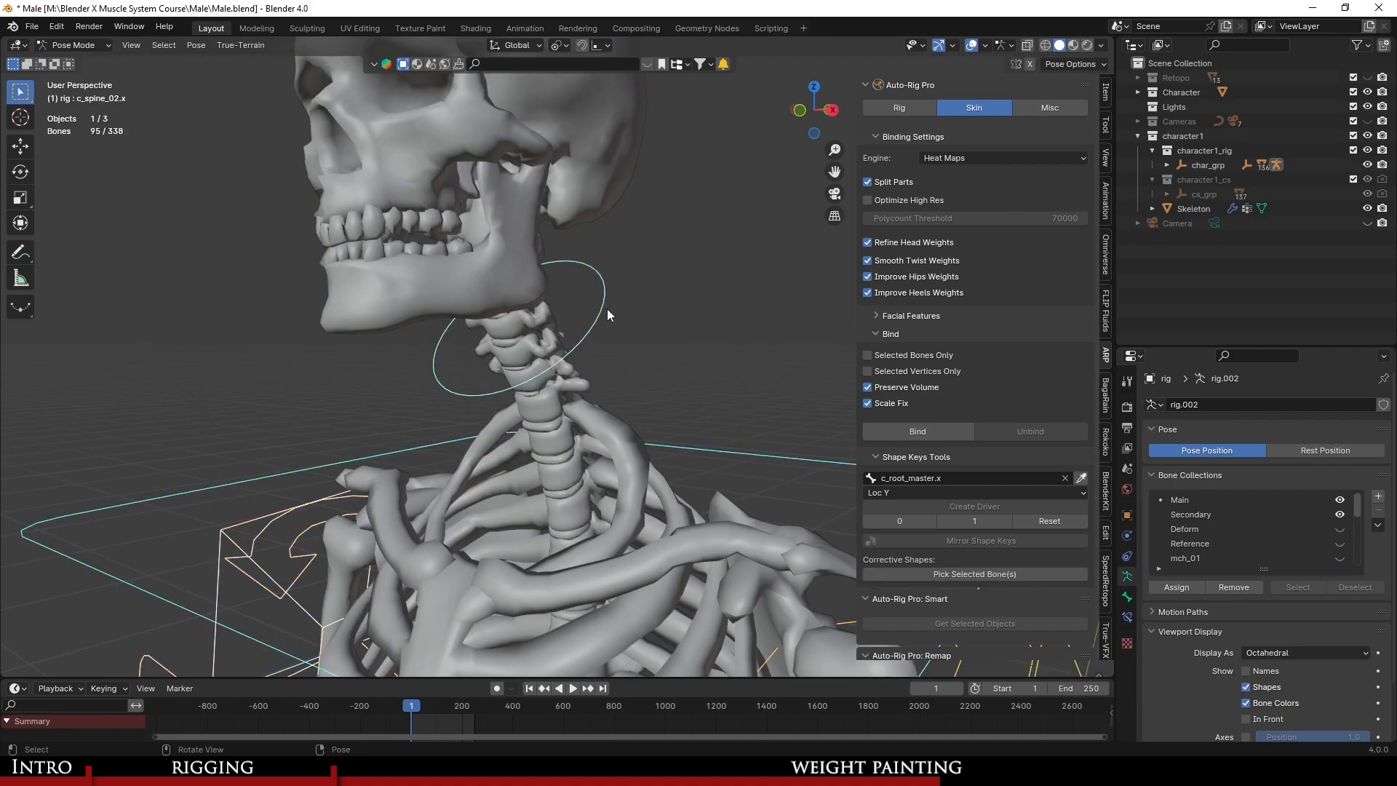
left_click(604, 307)
middle_click_drag(569, 386, 622, 311)
Rotate c_neck.x by about 21.3° and then by about -43.3° to test the neck deformation on both sides.
key("r")
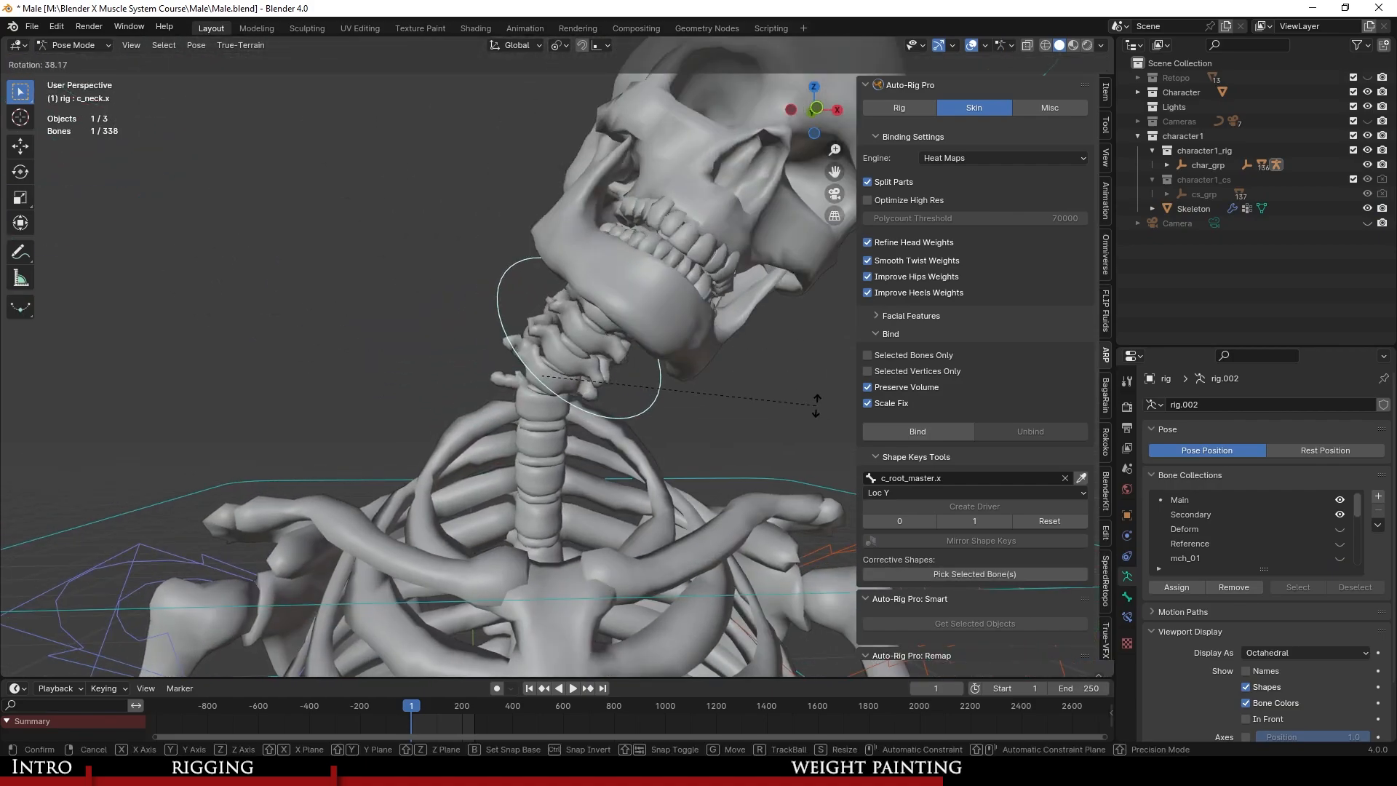
left_click(759, 328)
scroll(644, 394, "down", 2)
scroll(589, 372, "up", 2)
middle_click_drag(644, 395, 623, 355)
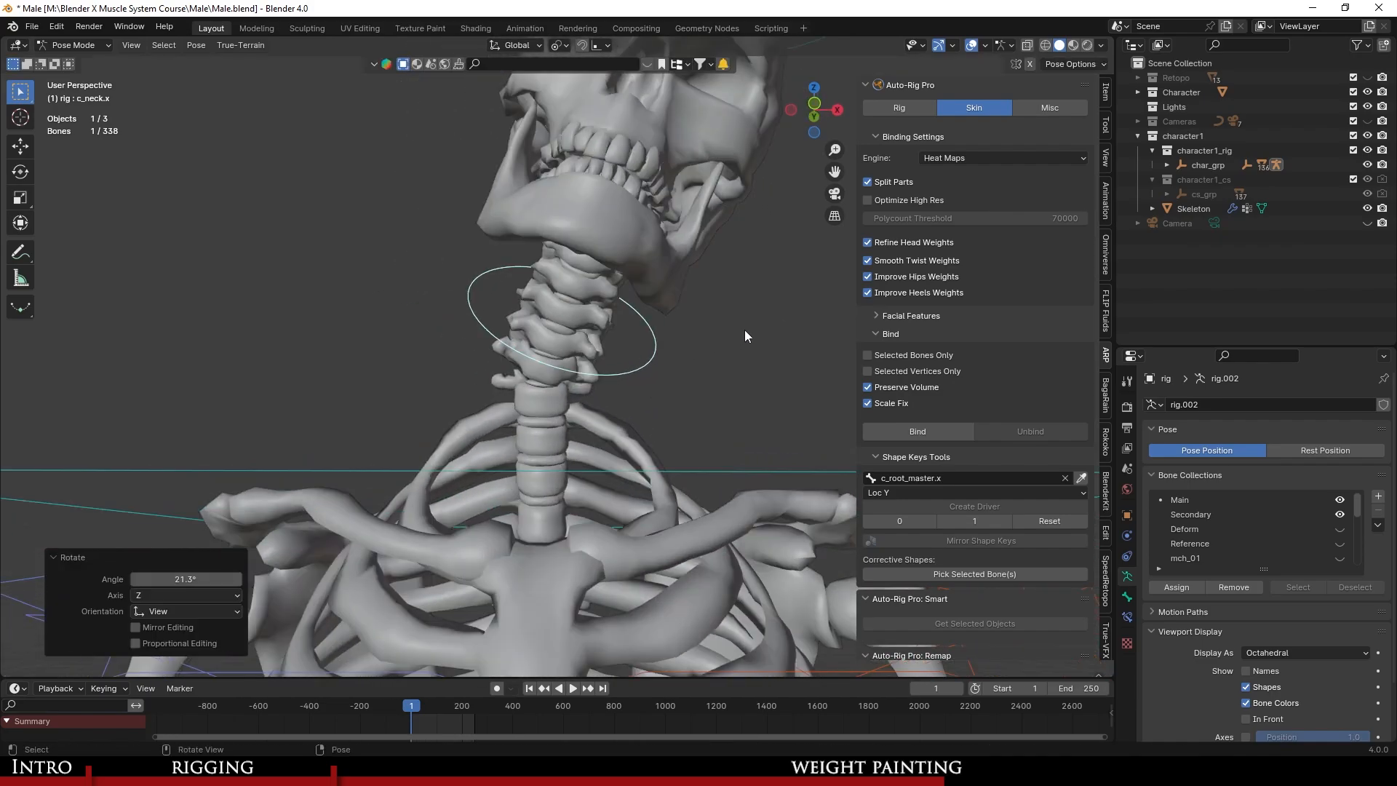
key("r")
left_click(653, 212)
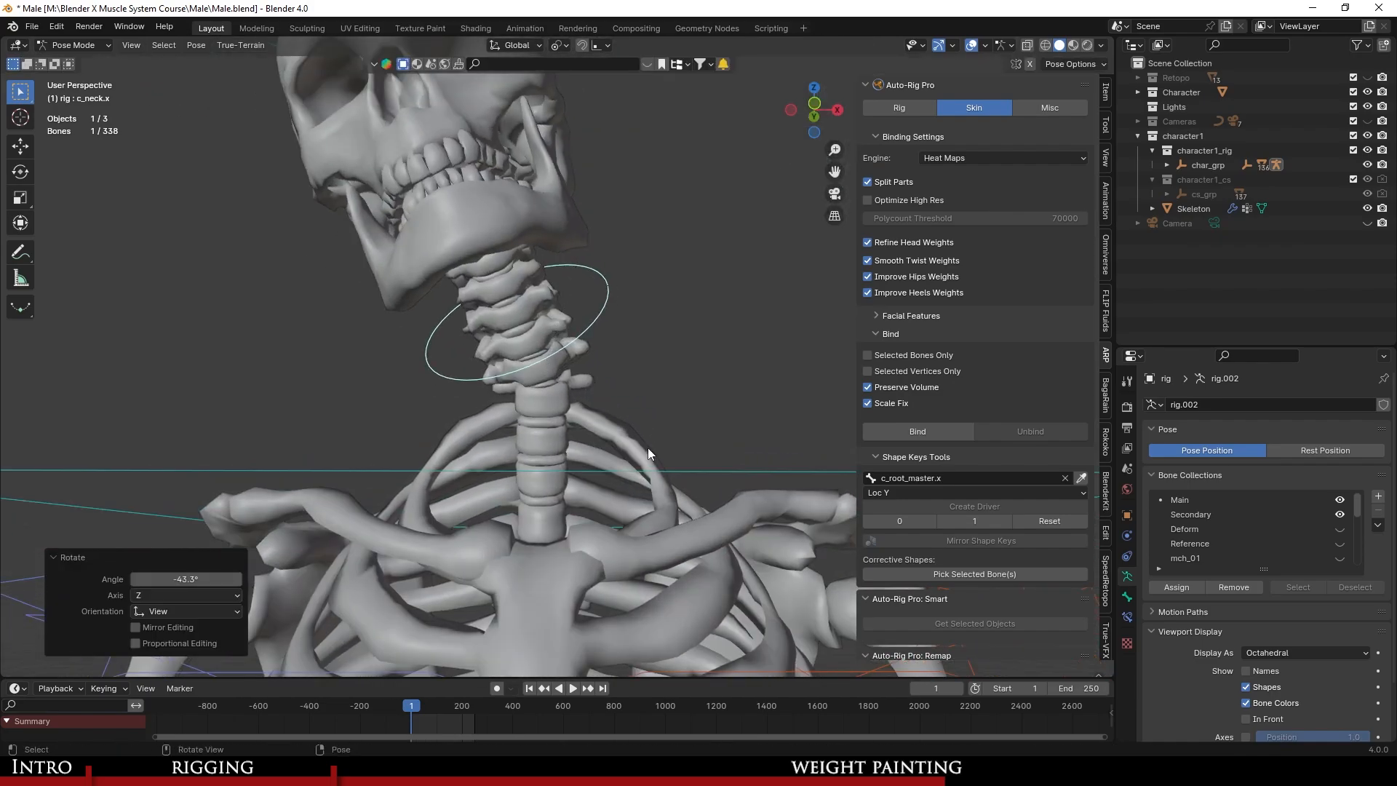
Clear the c_neck.x pose, save the file and return the Skeleton mesh to Weight Paint mode.
left_click(208, 45)
mouse_move(313, 77)
left_click(385, 75)
key("ctrl+Tab")
left_click(586, 412)
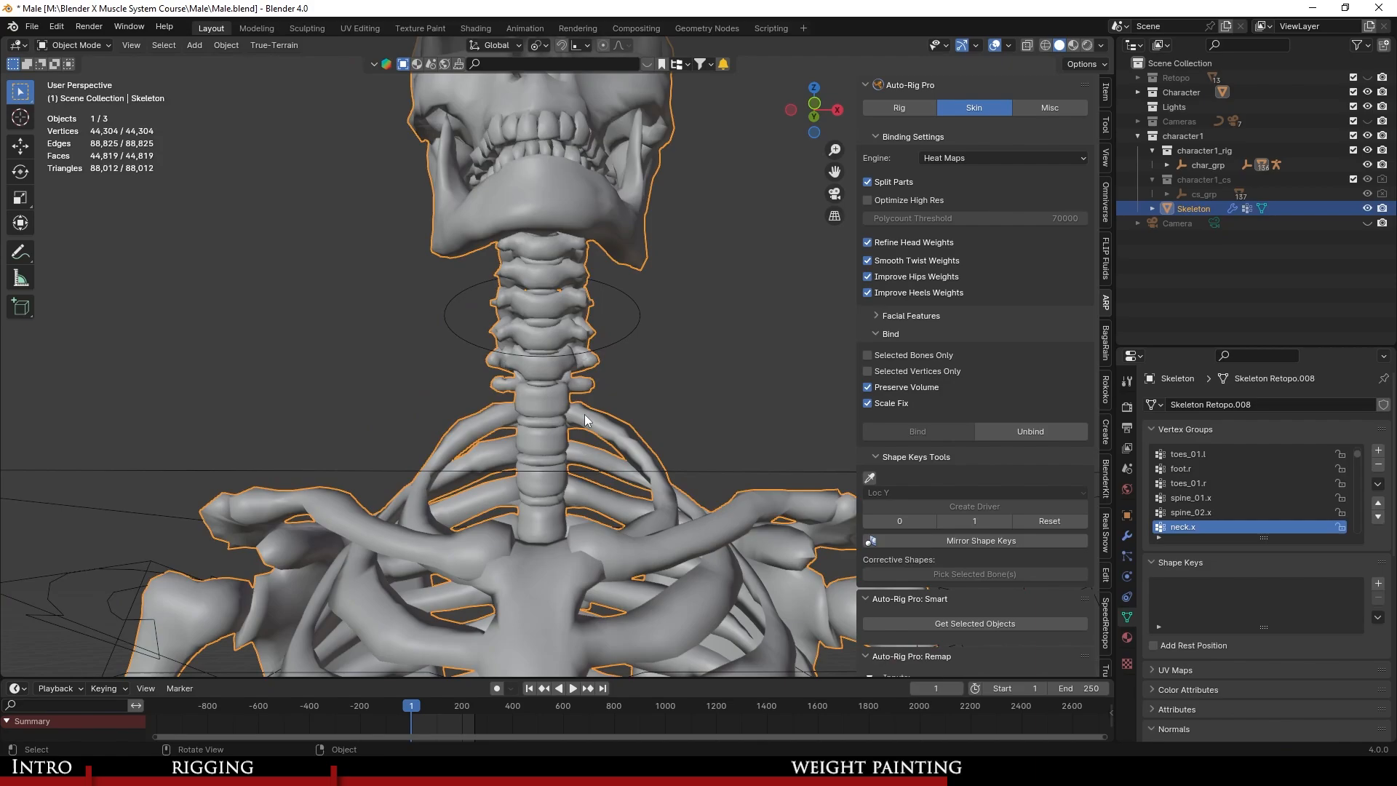
key("ctrl+s")
left_click(75, 45)
left_click(80, 126)
Inspect the neck.x weights from front and back, then select the linked cranium and jaw geometry in Edit Mode.
middle_click_drag(553, 465, 569, 484)
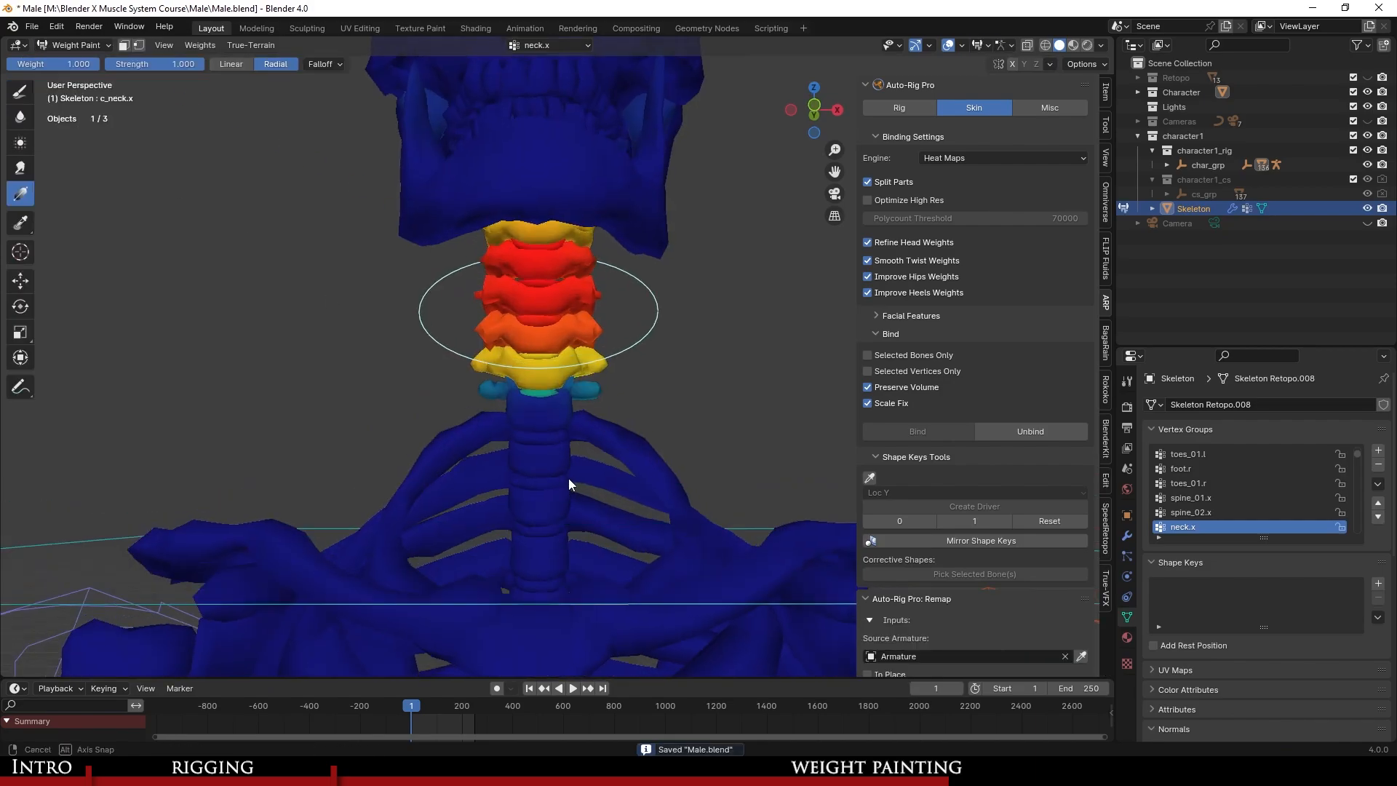
key("KP_1")
scroll(588, 483, "up", 3)
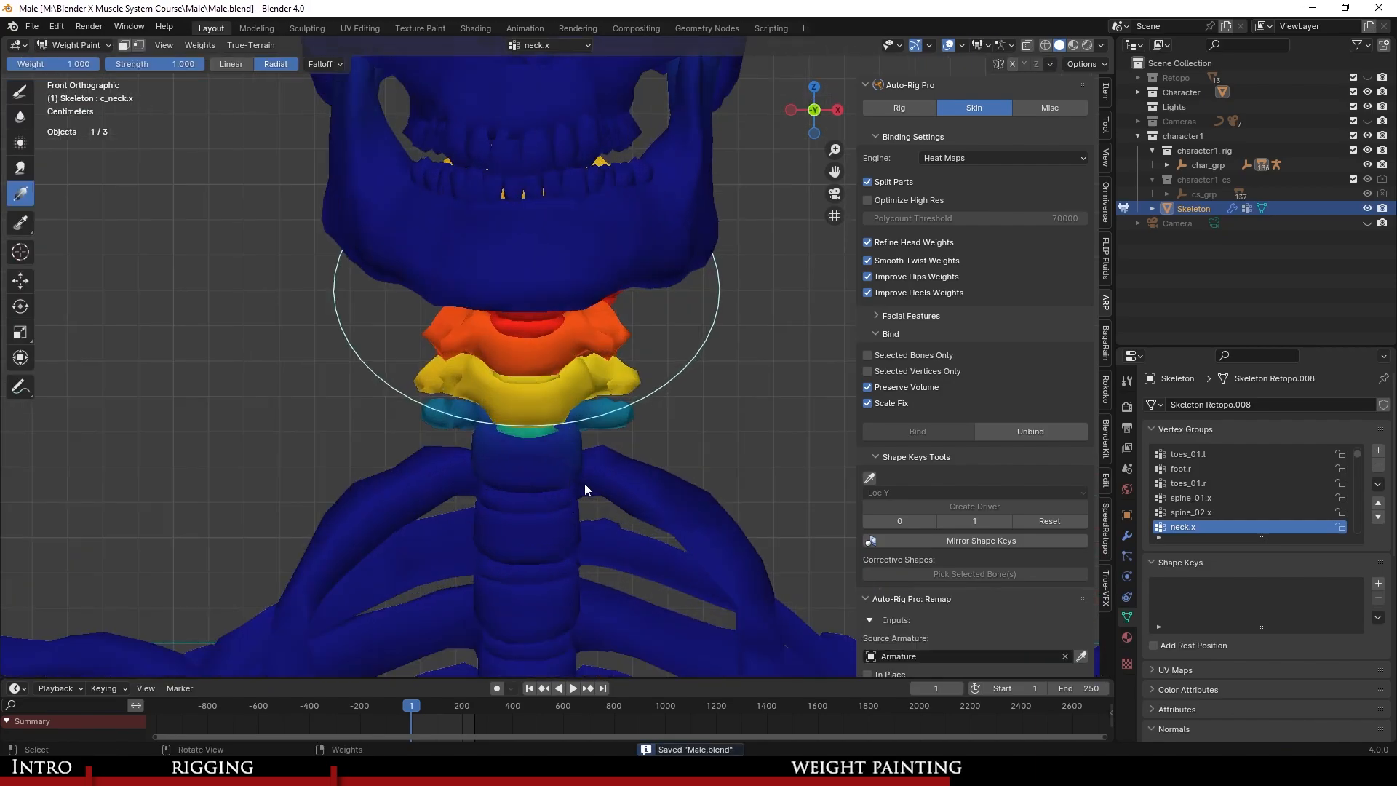
key("ctrl+KP_1")
scroll(584, 484, "up", 1)
middle_click_drag(553, 491, 459, 539, "shift")
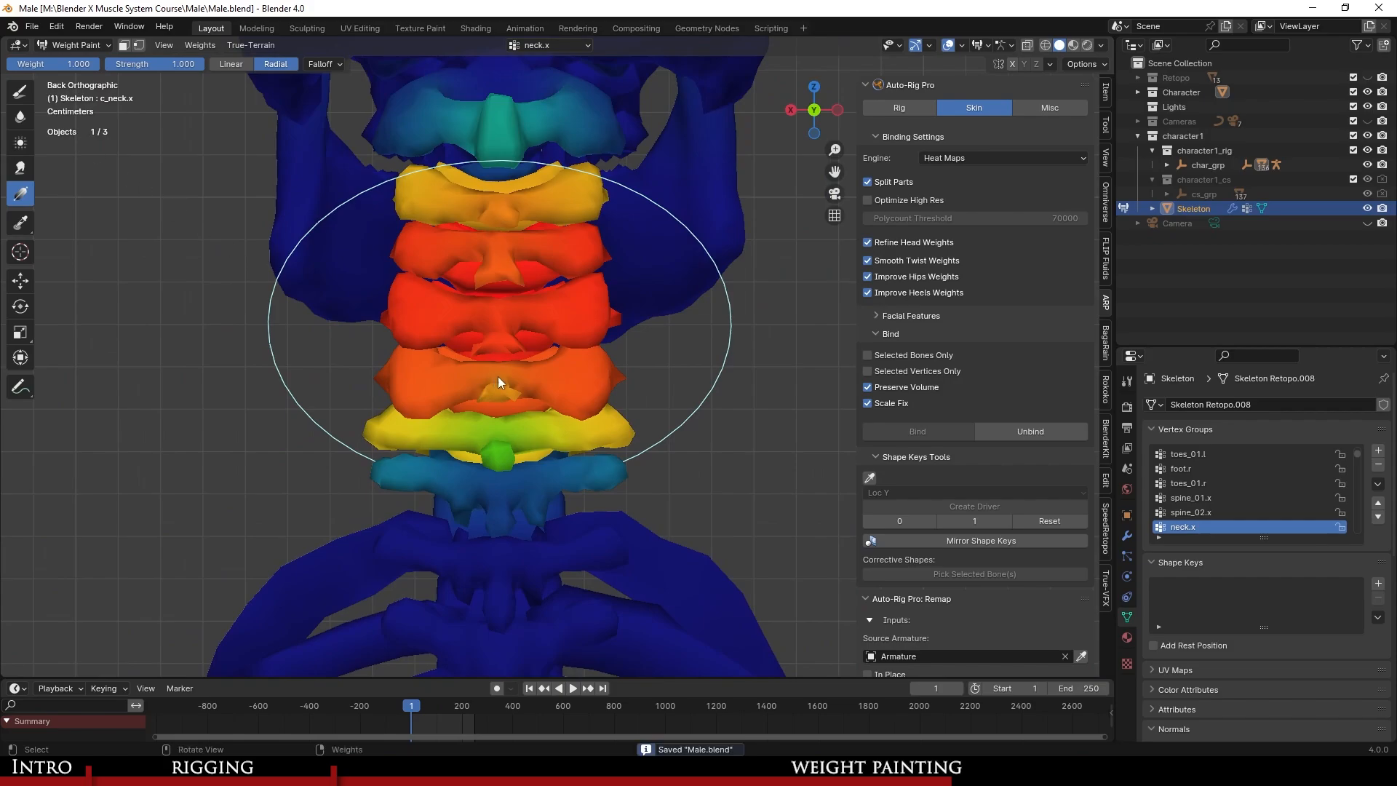
scroll(498, 377, "down", 3)
key("Tab")
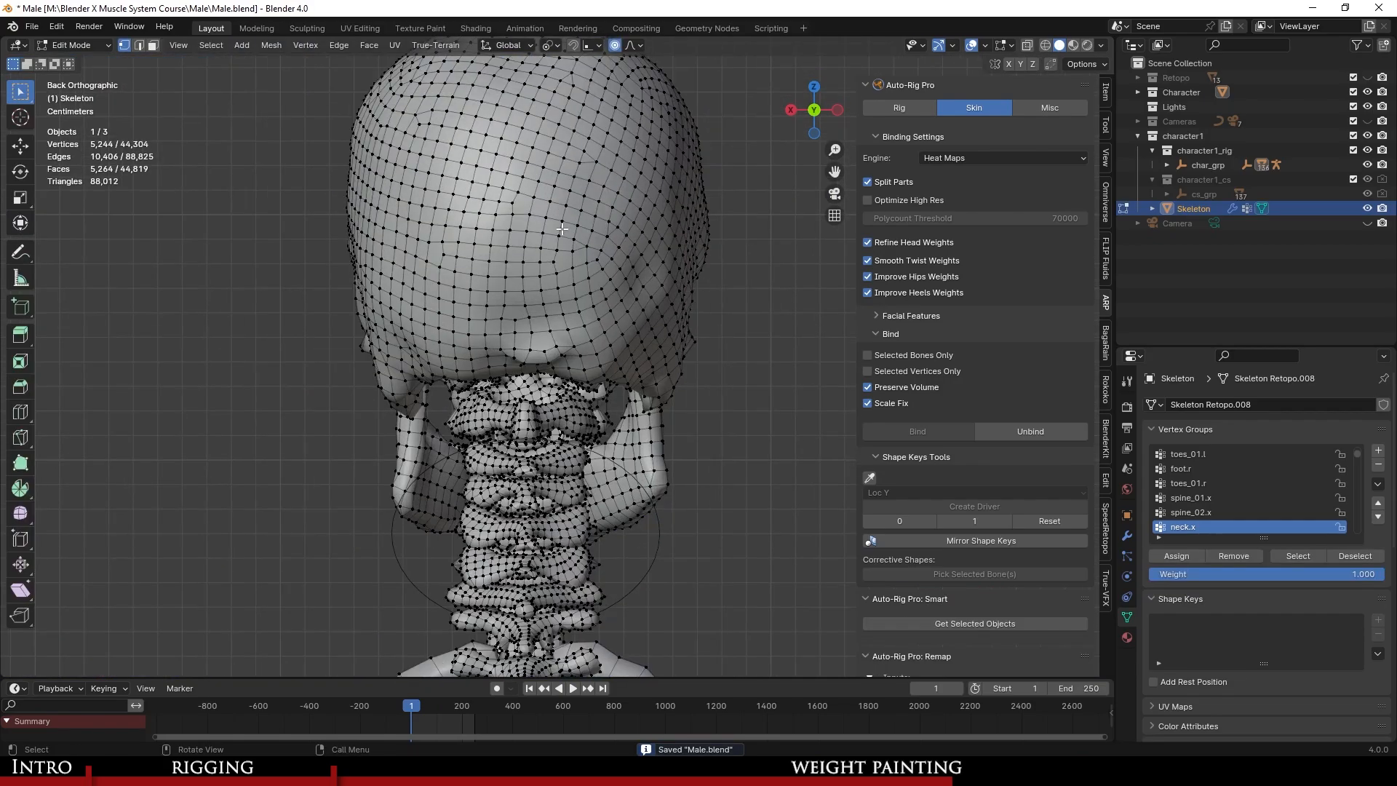
key("ctrl+l")
scroll(559, 306, "up", 3)
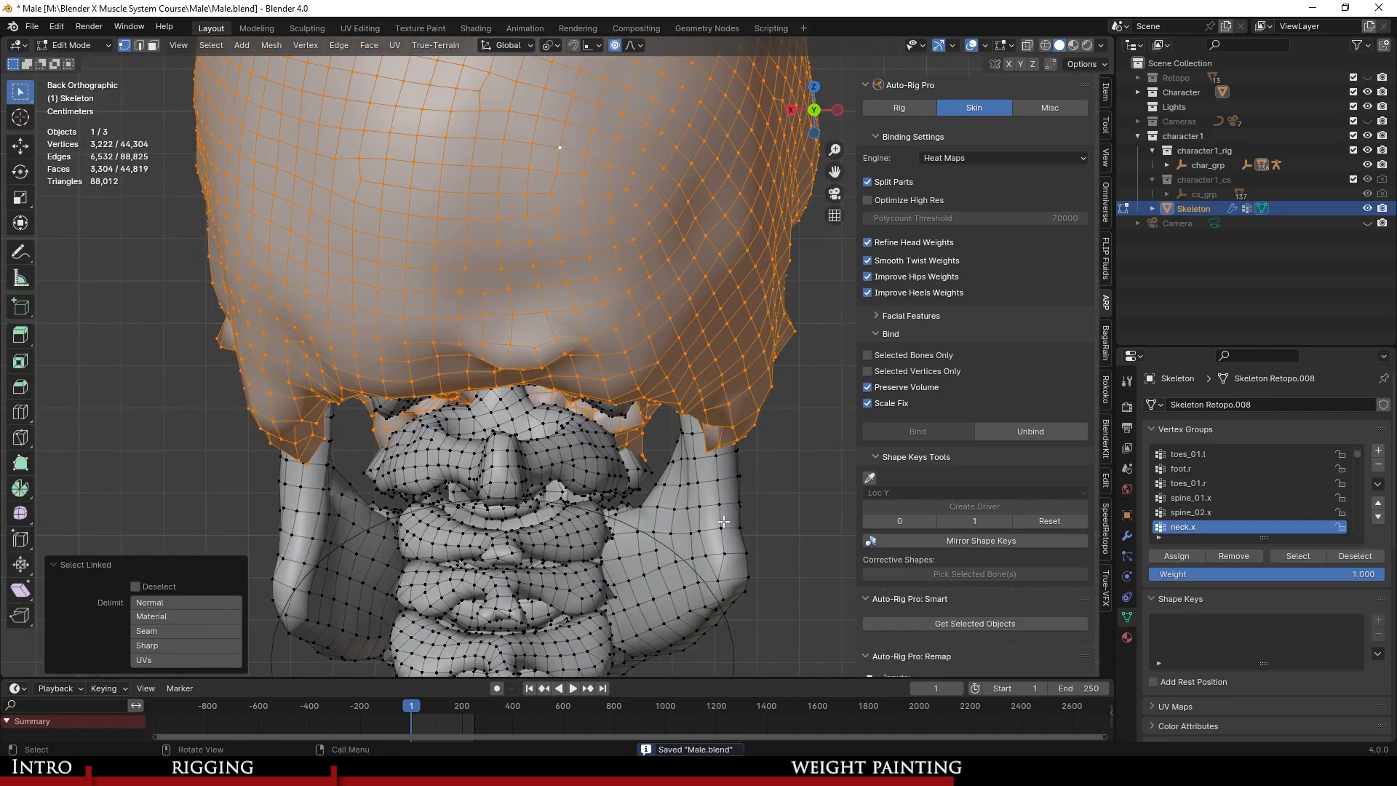
key("l")
Add the teeth and the remaining skull parts to the selection and extend it to all linked geometry.
scroll(711, 524, "down", 2)
middle_click_drag(711, 524, 395, 422)
middle_click_drag(348, 488, 557, 430, "shift")
left_click_drag(235, 351, 540, 449, "shift")
middle_click_drag(408, 415, 671, 321)
left_click_drag(671, 324, 499, 405, "shift")
left_click(210, 45)
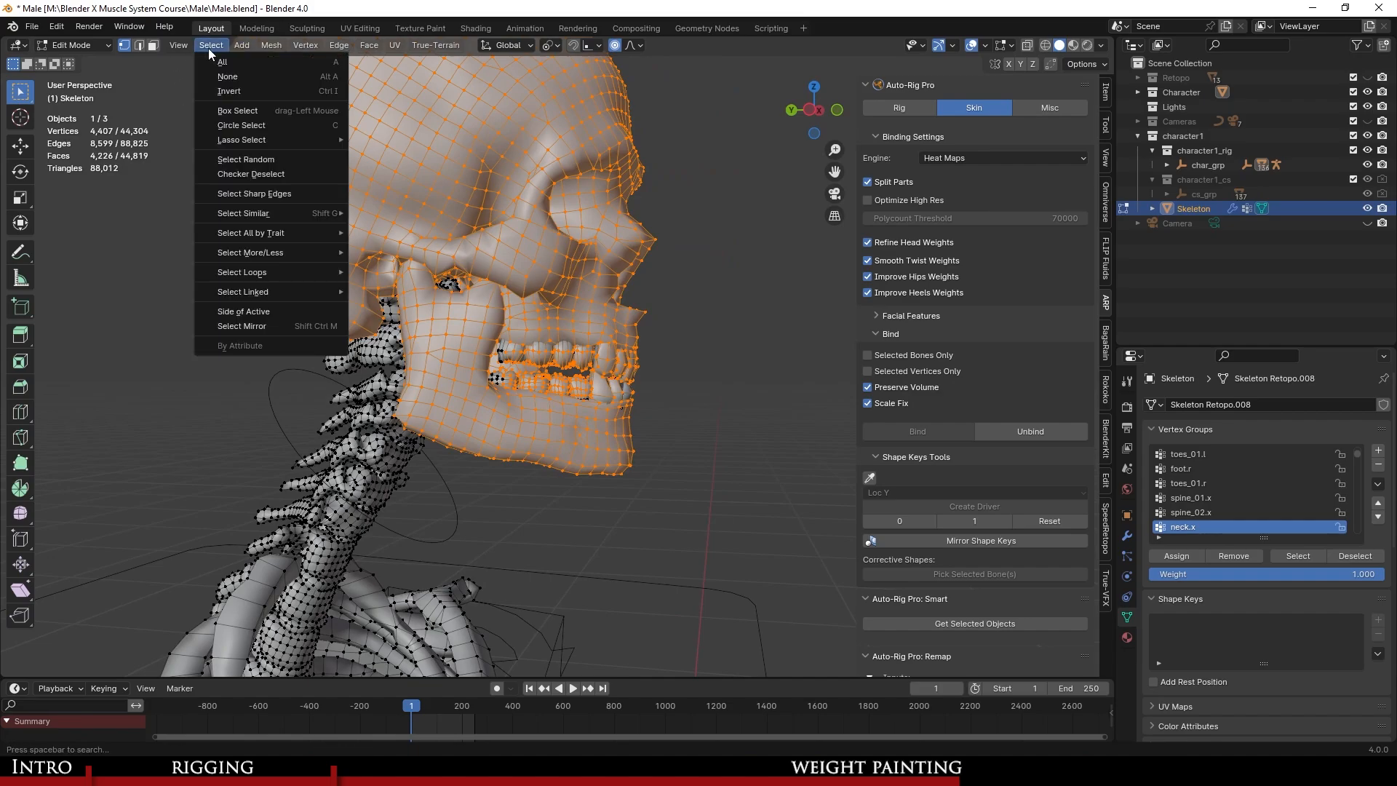
mouse_move(281, 293)
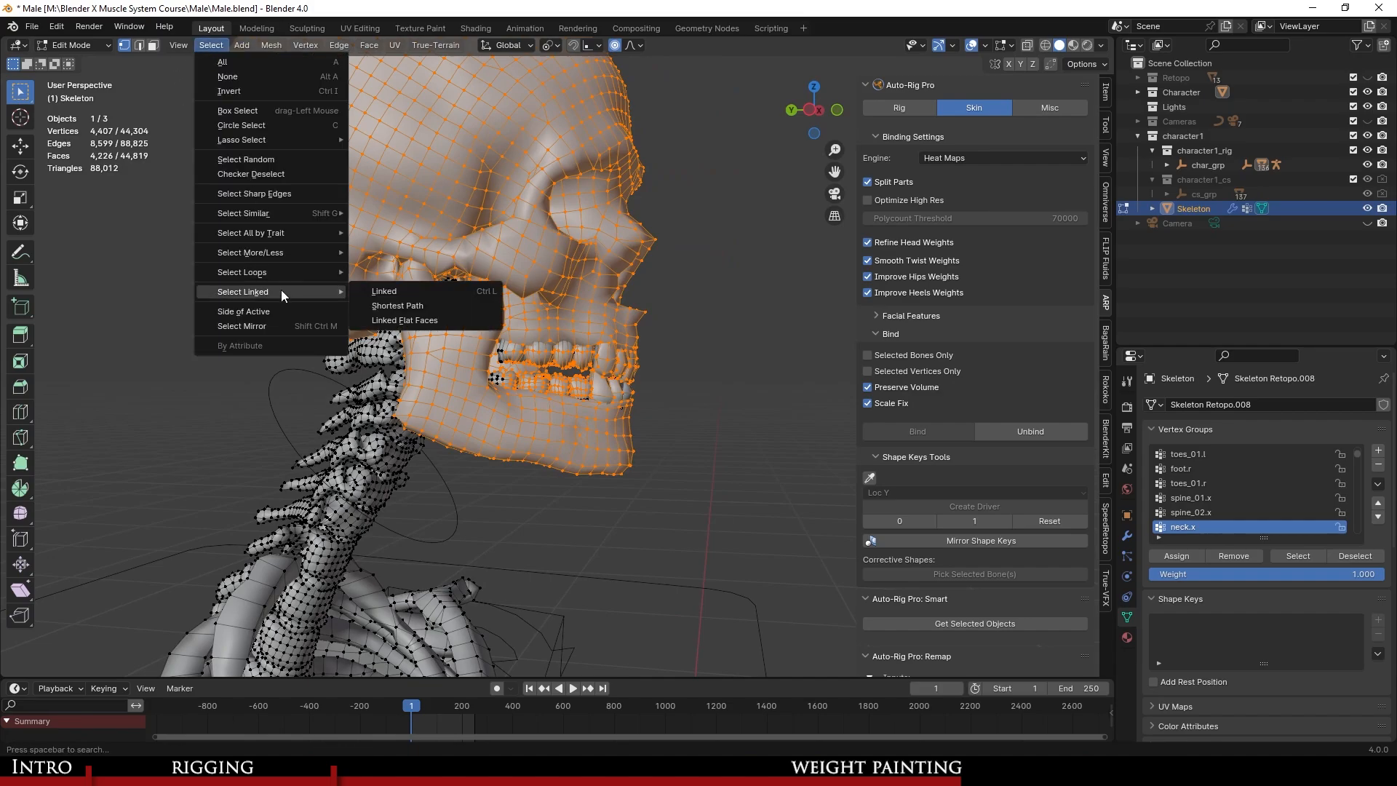
left_click(436, 293)
Hide the selected skull geometry, return to Weight Paint mode in the front orthographic view and save the file.
scroll(549, 364, "up", 3)
middle_click_drag(610, 393, 430, 364)
key("h")
key("Tab")
mouse_move(560, 405)
middle_mouse_down()
mouse_move(524, 412)
mouse_move(595, 426)
mouse_move(509, 368)
middle_mouse_up()
key("ctrl+s")
key("KP_1")
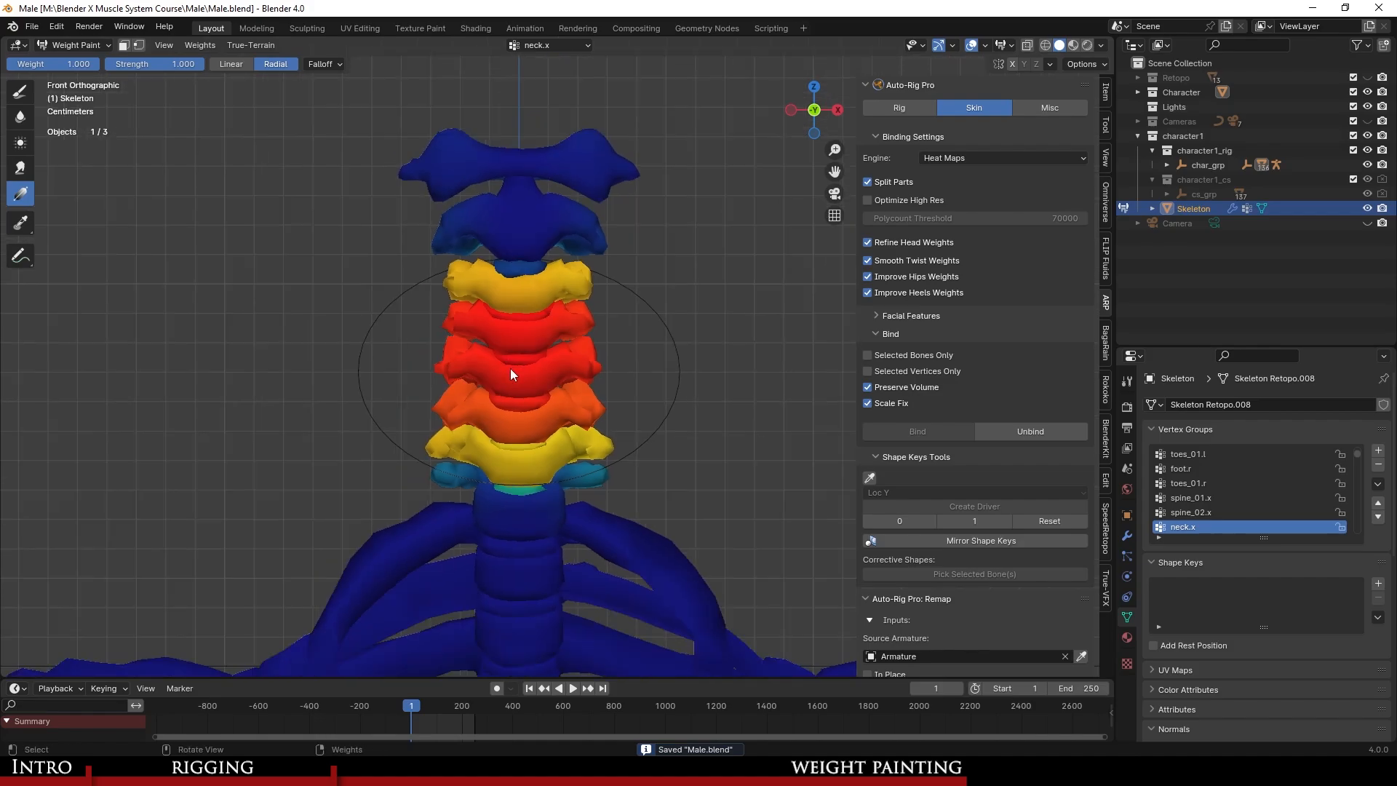
Choose the Add brush and apply a radial gradient at weight and strength 1.000 across the neck vertebrae in the neck.x group.
left_click(20, 97)
left_click(20, 64)
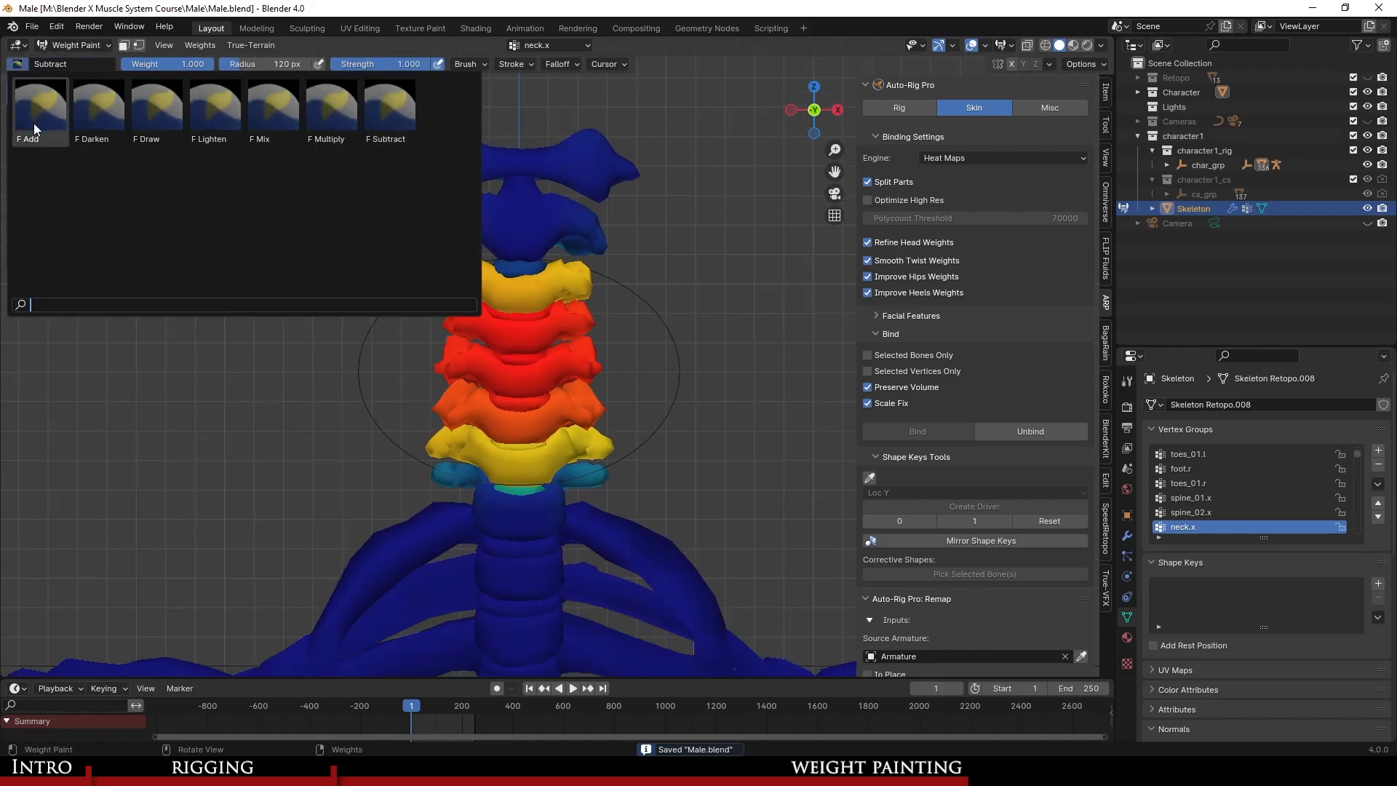
left_click(34, 123)
left_click(21, 193)
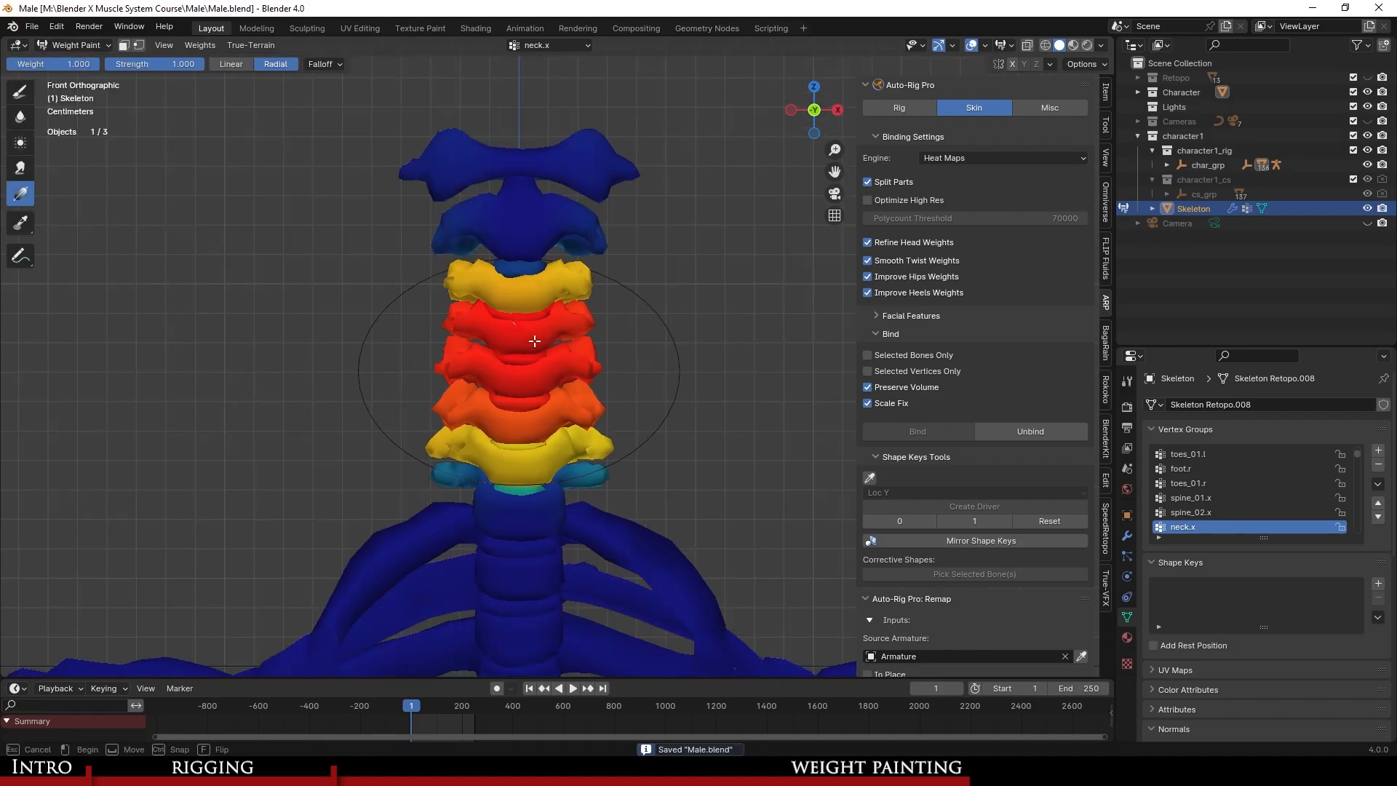
left_click_drag(534, 341, 687, 400)
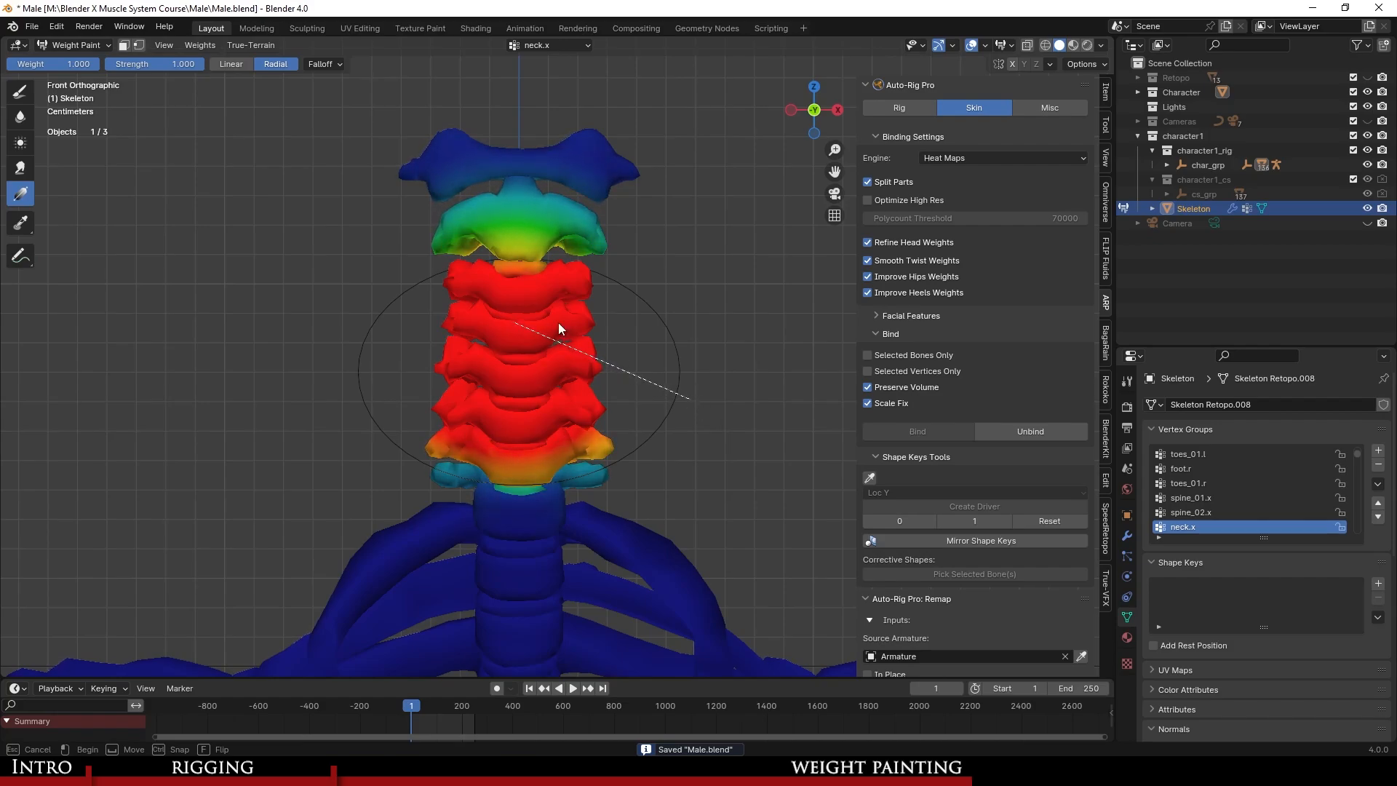
Smooth the active neck.x group's weights with 25 iterations.
left_click(201, 46)
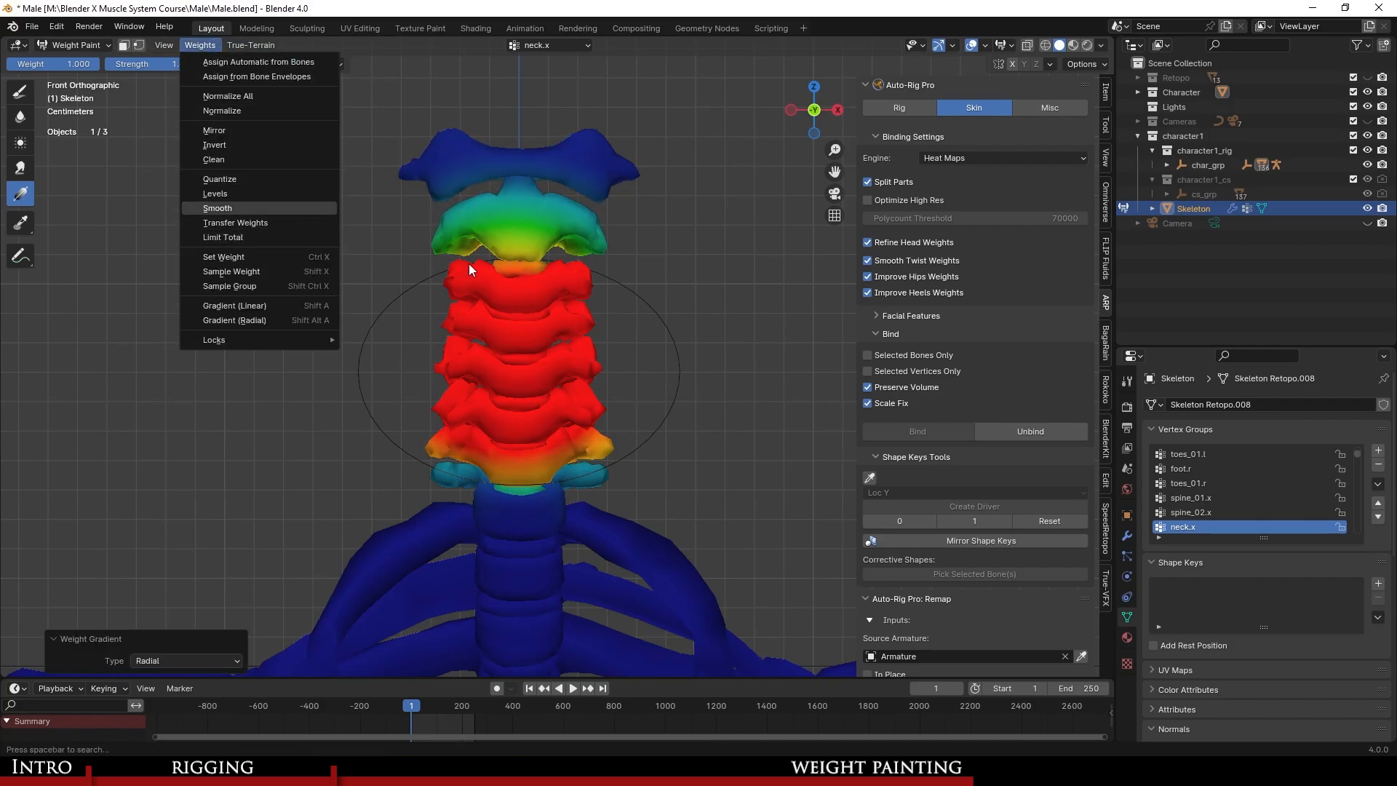
key("Return")
scroll(703, 406, "down", 2)
scroll(693, 406, "up", 3)
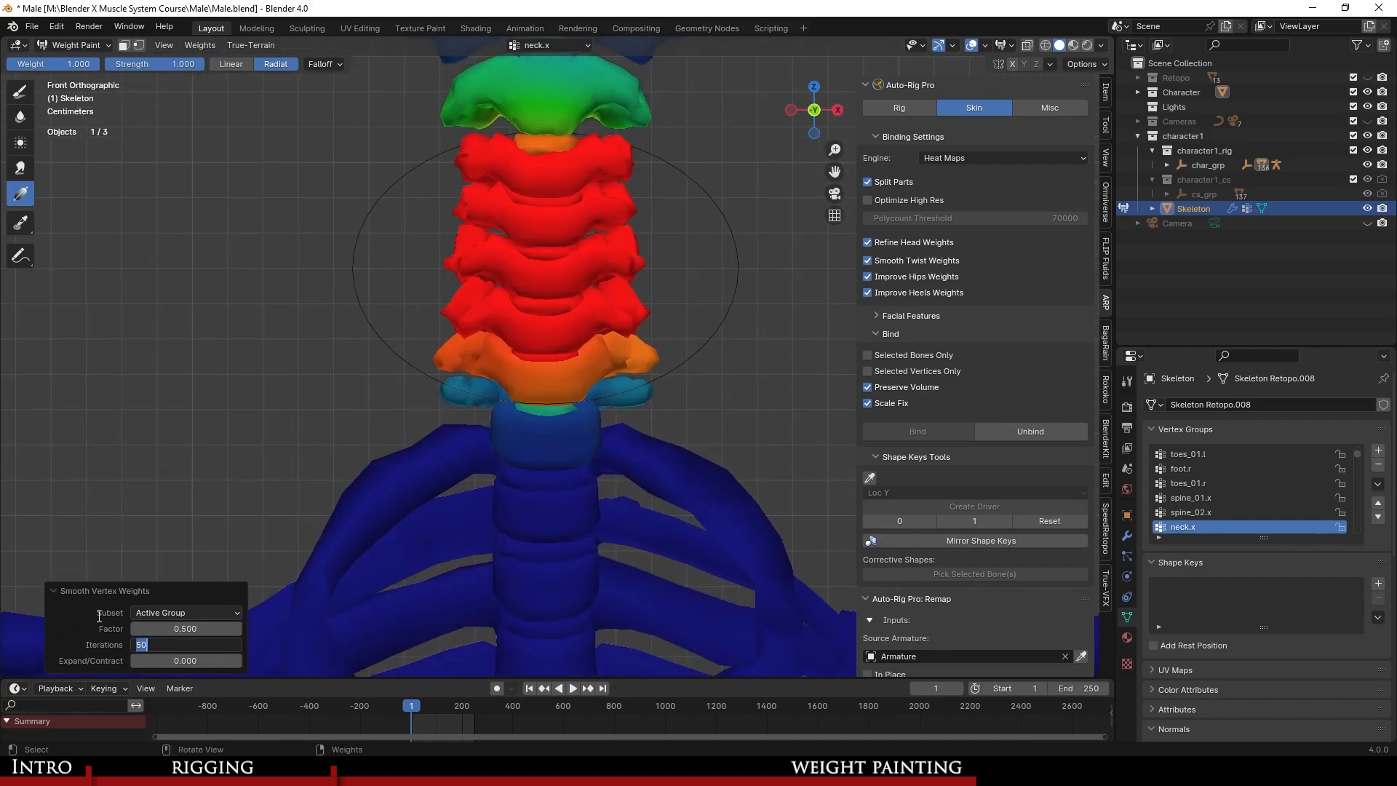
key("Return")
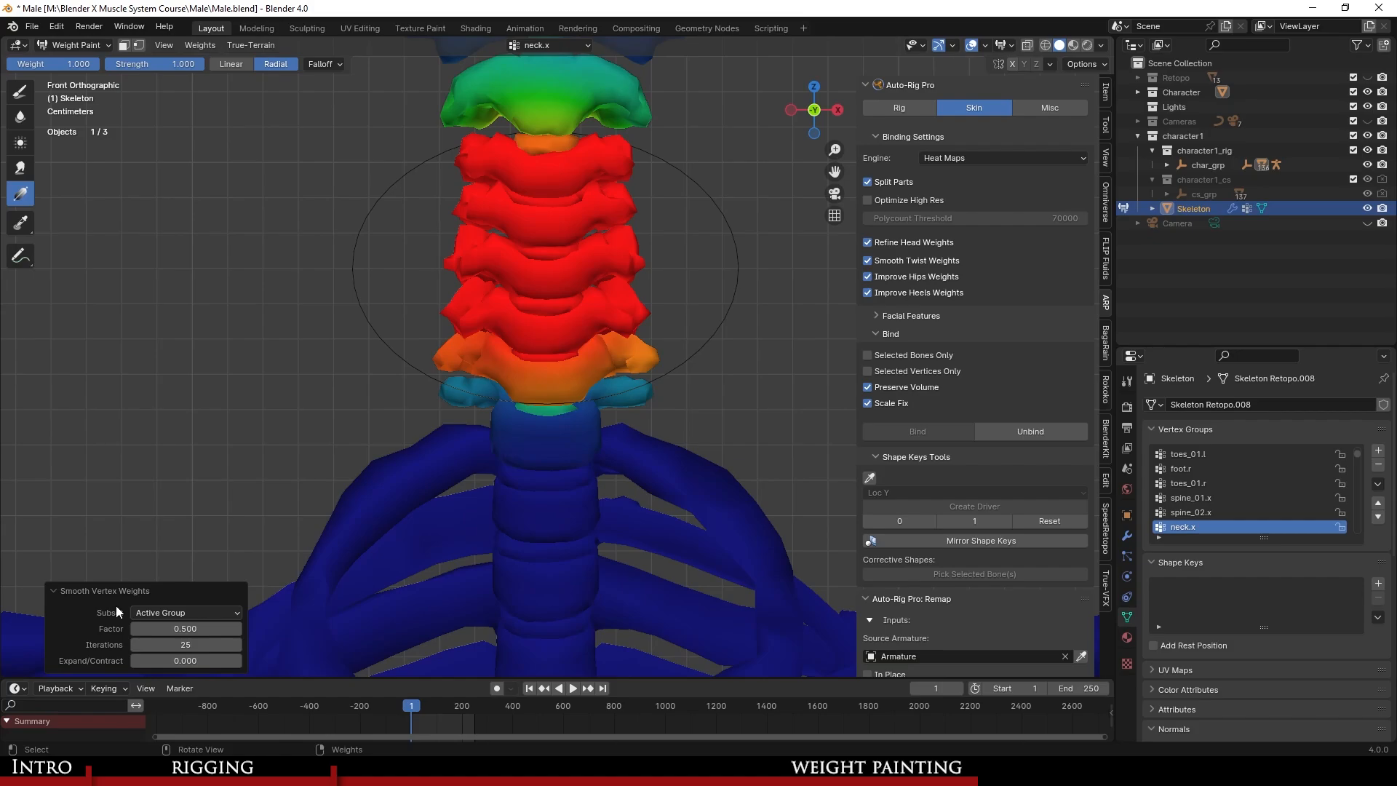
scroll(550, 429, "down", 3)
Choose the Subtract brush, save, and apply a radial gradient at weight 0.469 and strength 0.525 from the base of the neck upward.
left_click(20, 93)
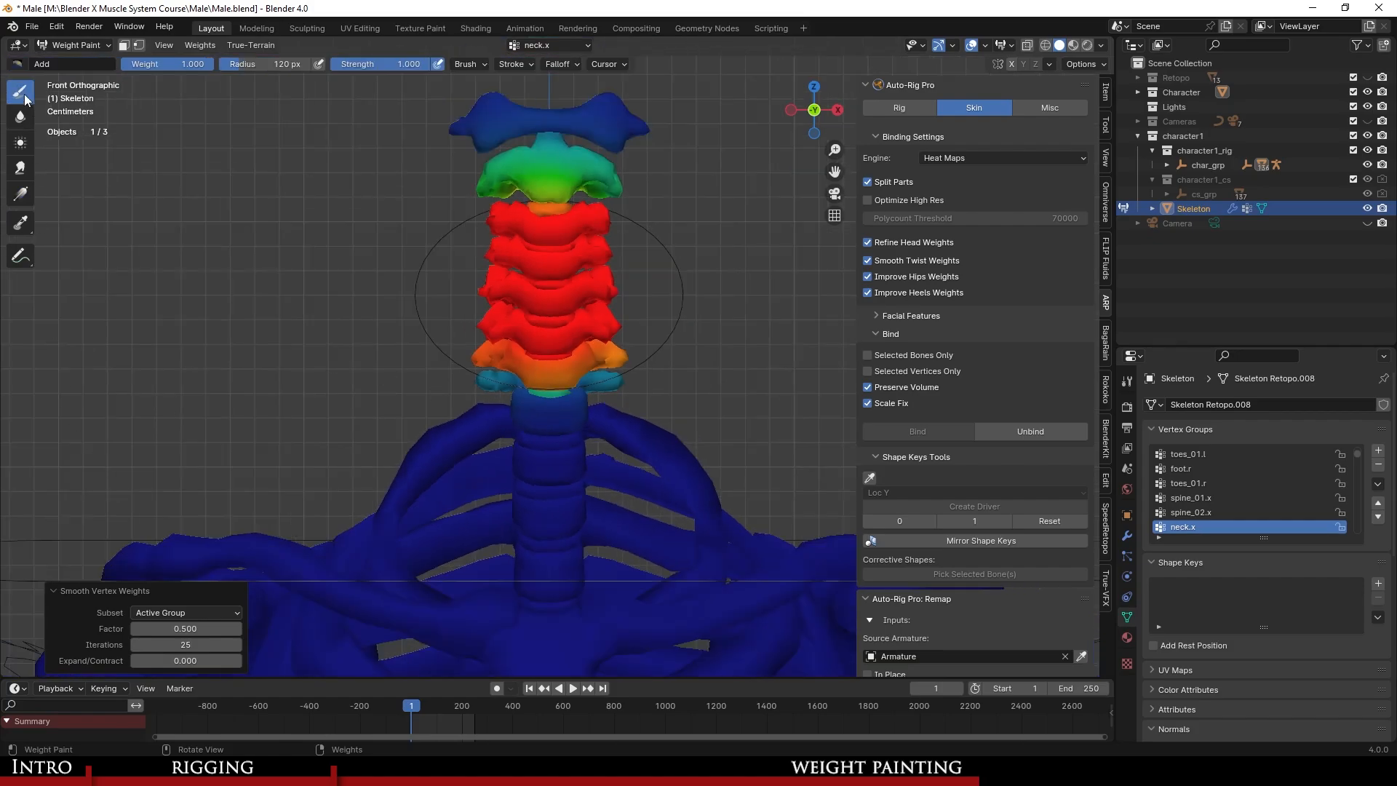
left_click(18, 65)
left_click(390, 109)
key("ctrl+s")
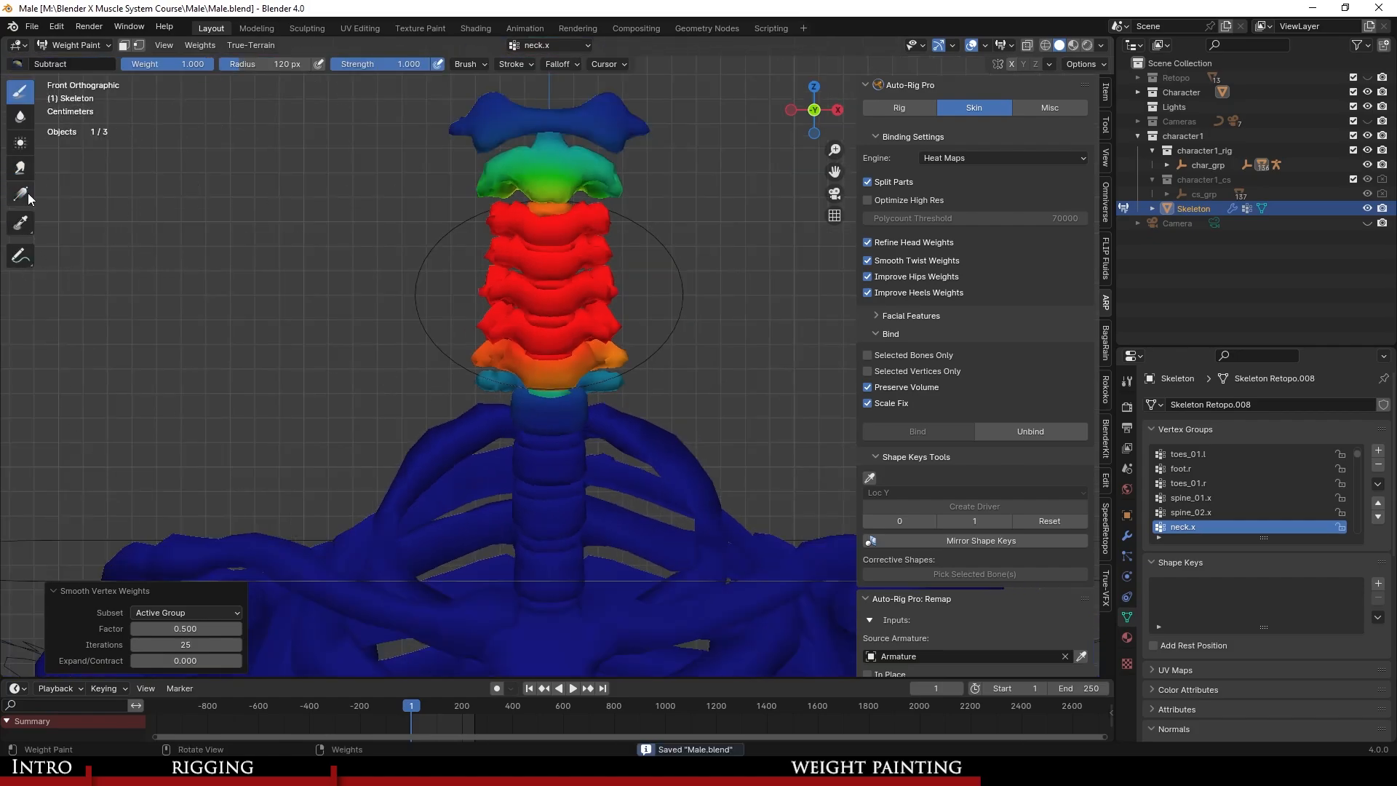
left_click(21, 194)
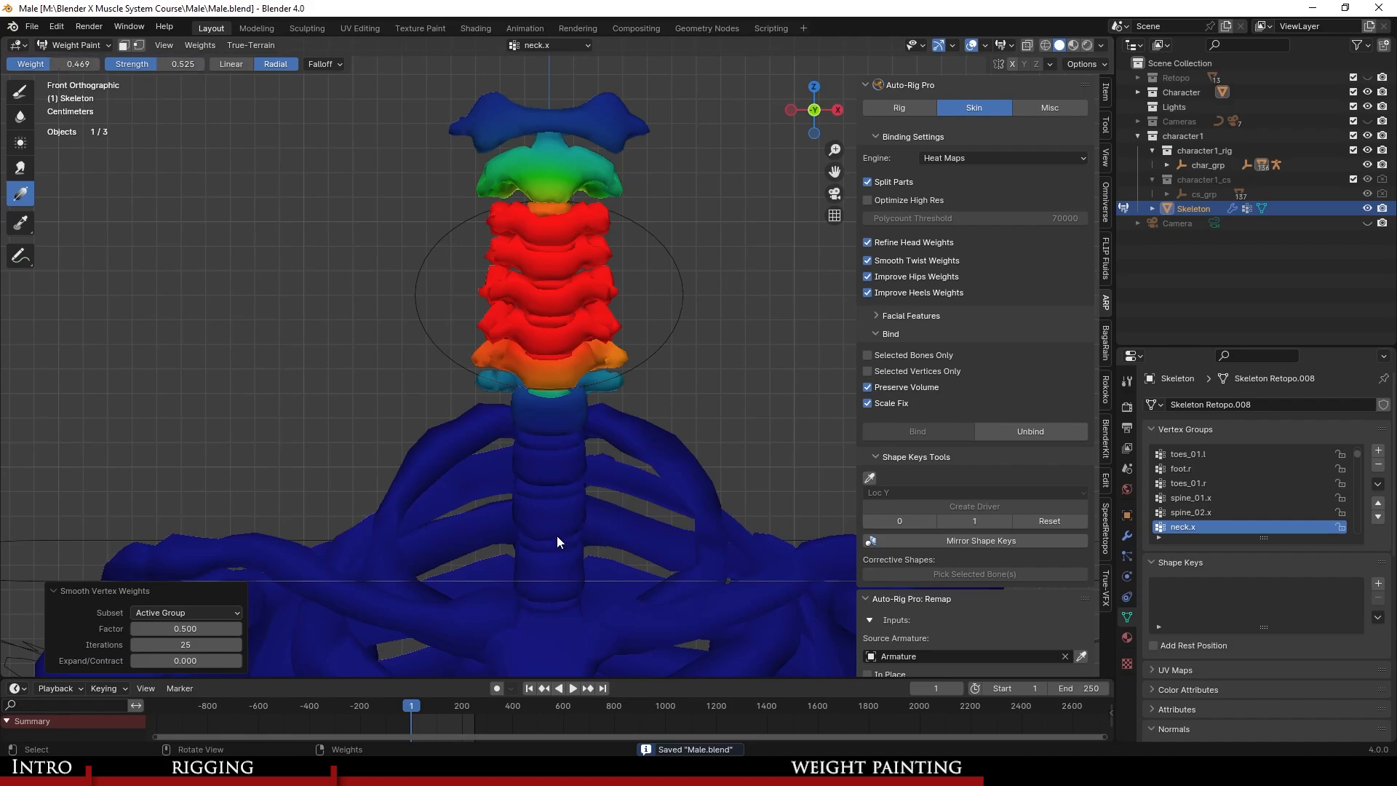
left_click_drag(555, 414, 561, 164)
scroll(556, 408, "up", 5)
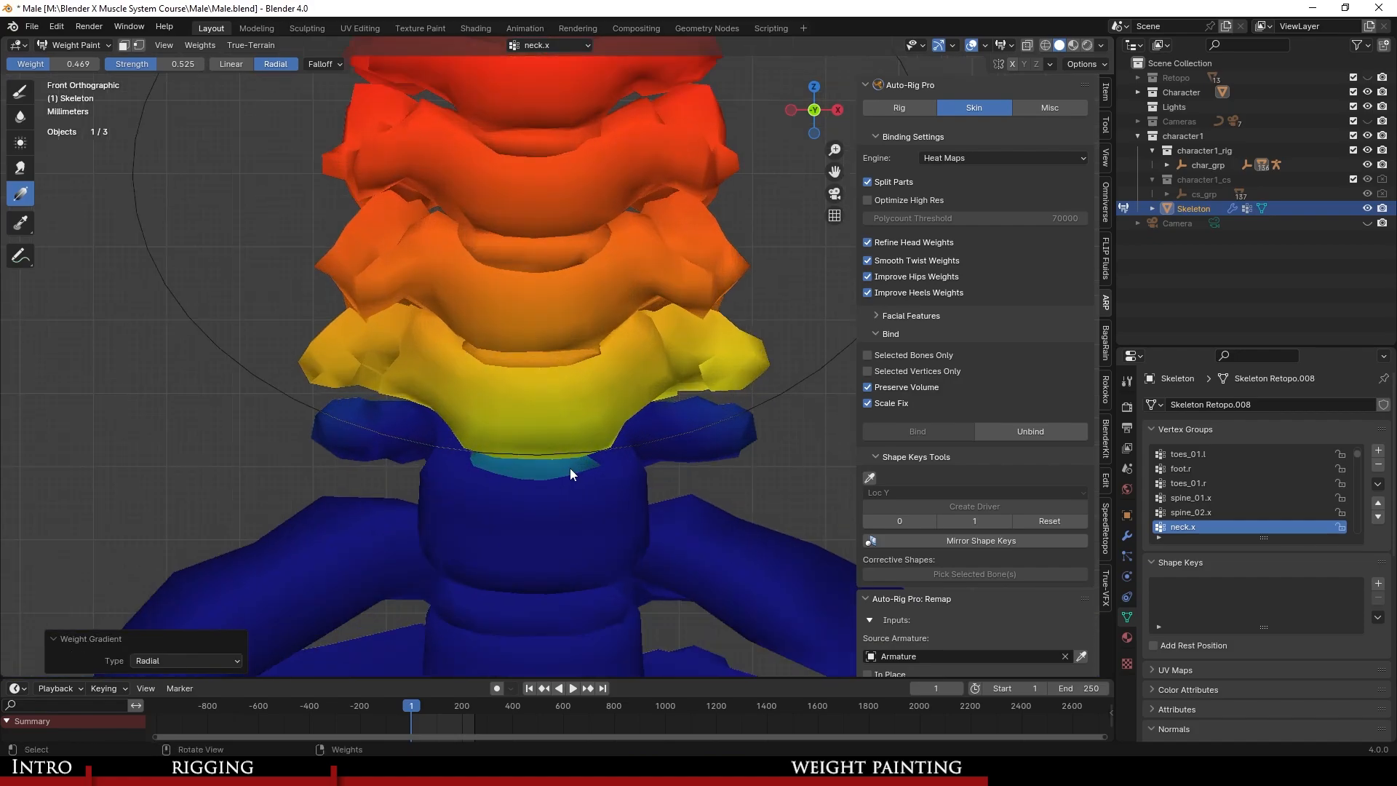
Check the neck gradient and smooth the neck.x weights again at factor 0.500.
middle_click_drag(570, 469, 529, 460)
scroll(487, 412, "down", 4)
middle_click_drag(574, 251, 561, 344, "shift")
left_click(201, 45)
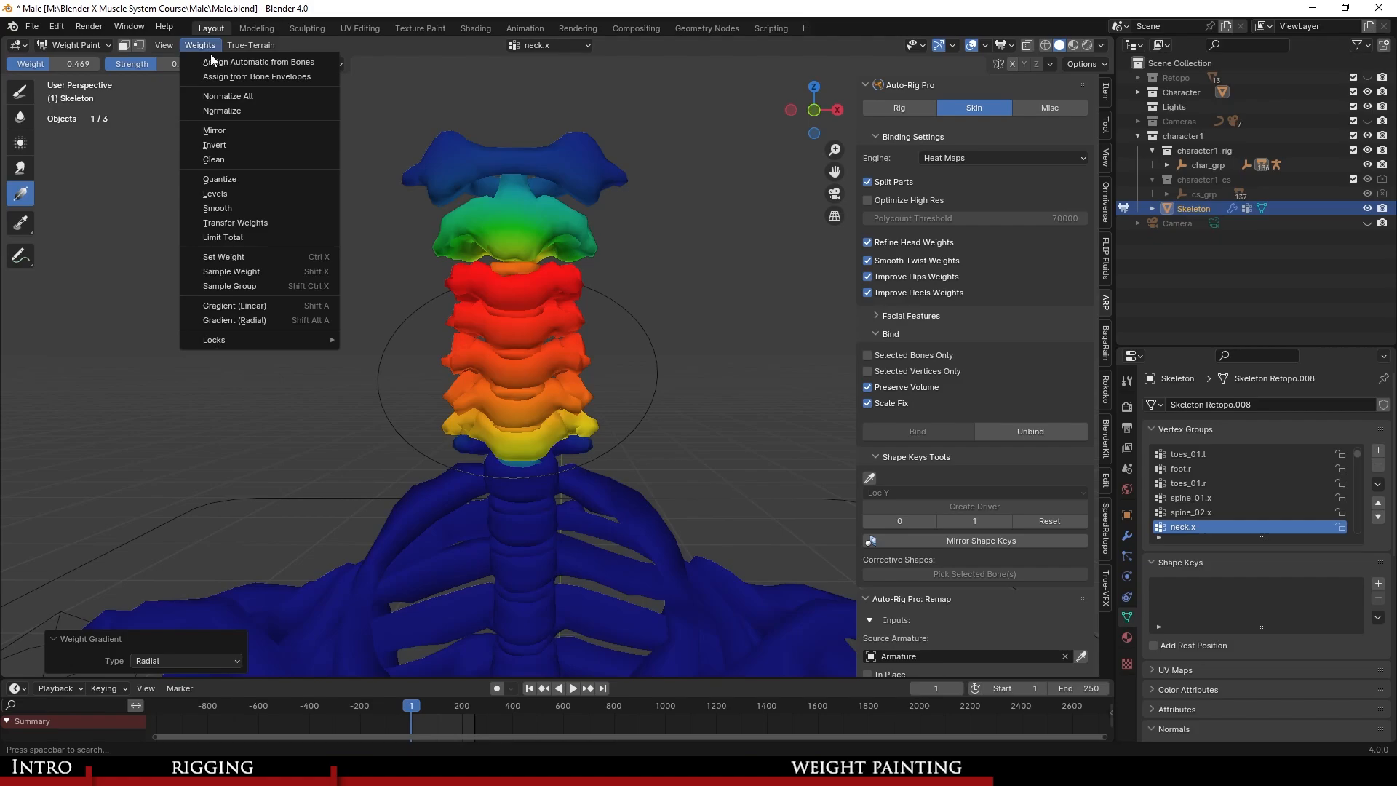
left_click(237, 208)
mouse_move(630, 460)
middle_mouse_down()
mouse_move(452, 427)
mouse_move(500, 378)
mouse_move(508, 405)
mouse_move(159, 84)
middle_mouse_up()
Switch to Object Mode, put the rig in Pose Mode and rotate the c_neck.x bone to test the neck.
left_click(73, 45)
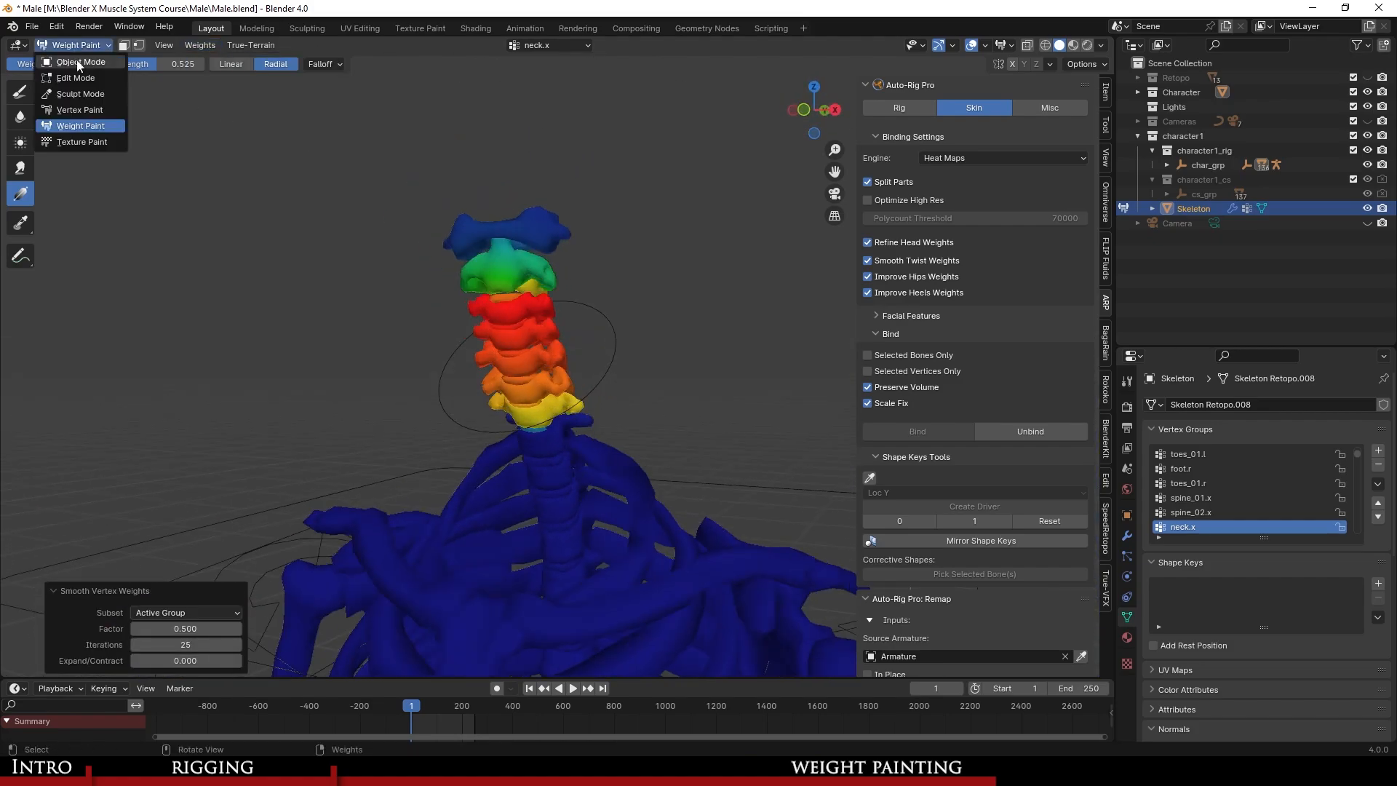
left_click(76, 59)
left_click(615, 357)
middle_click_drag(614, 357, 687, 363)
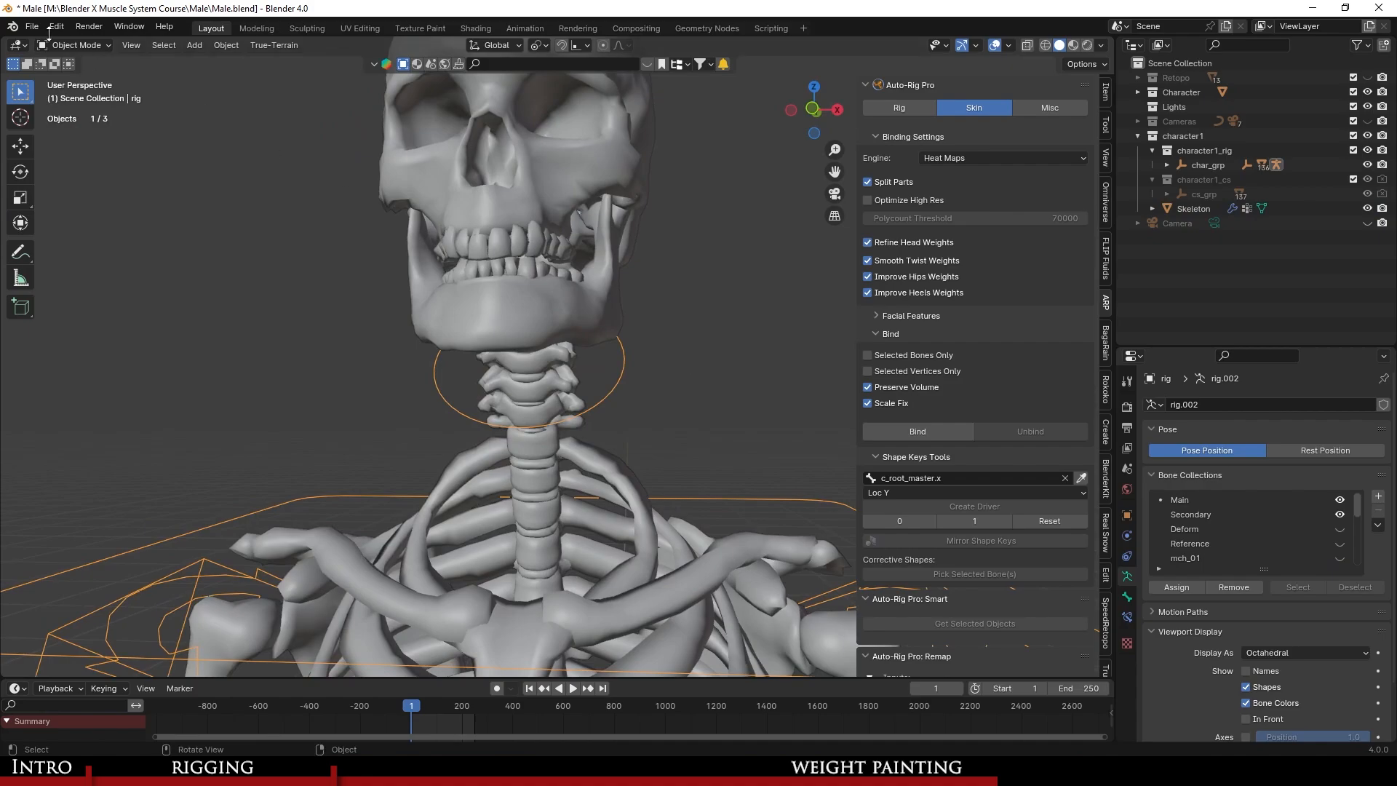
left_click(78, 93)
key("r")
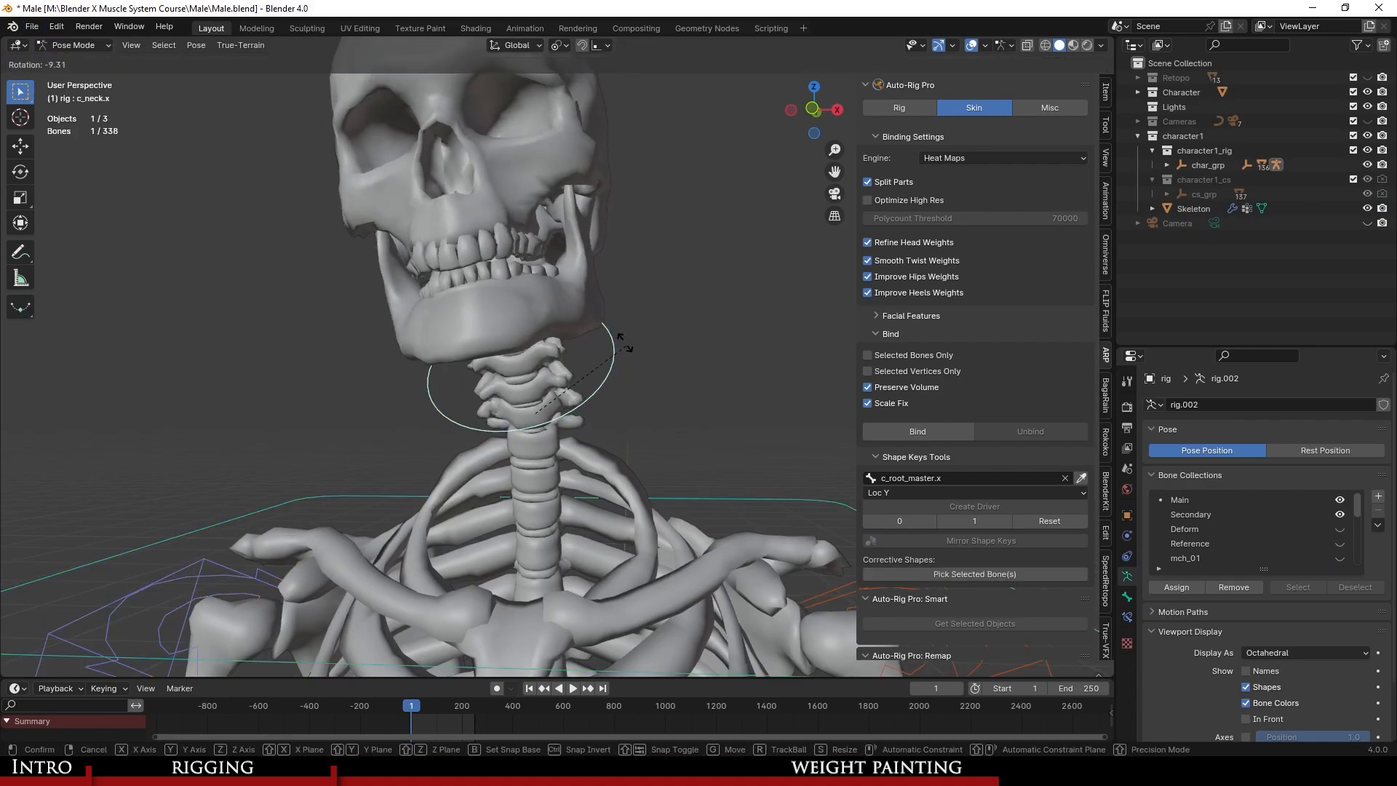
left_click(626, 354)
middle_click_drag(626, 354, 458, 373)
Rotate the c_head.x bone about 42° around global Z and tilt it about 28° in the side view.
left_click(382, 206)
key("r")
key("z")
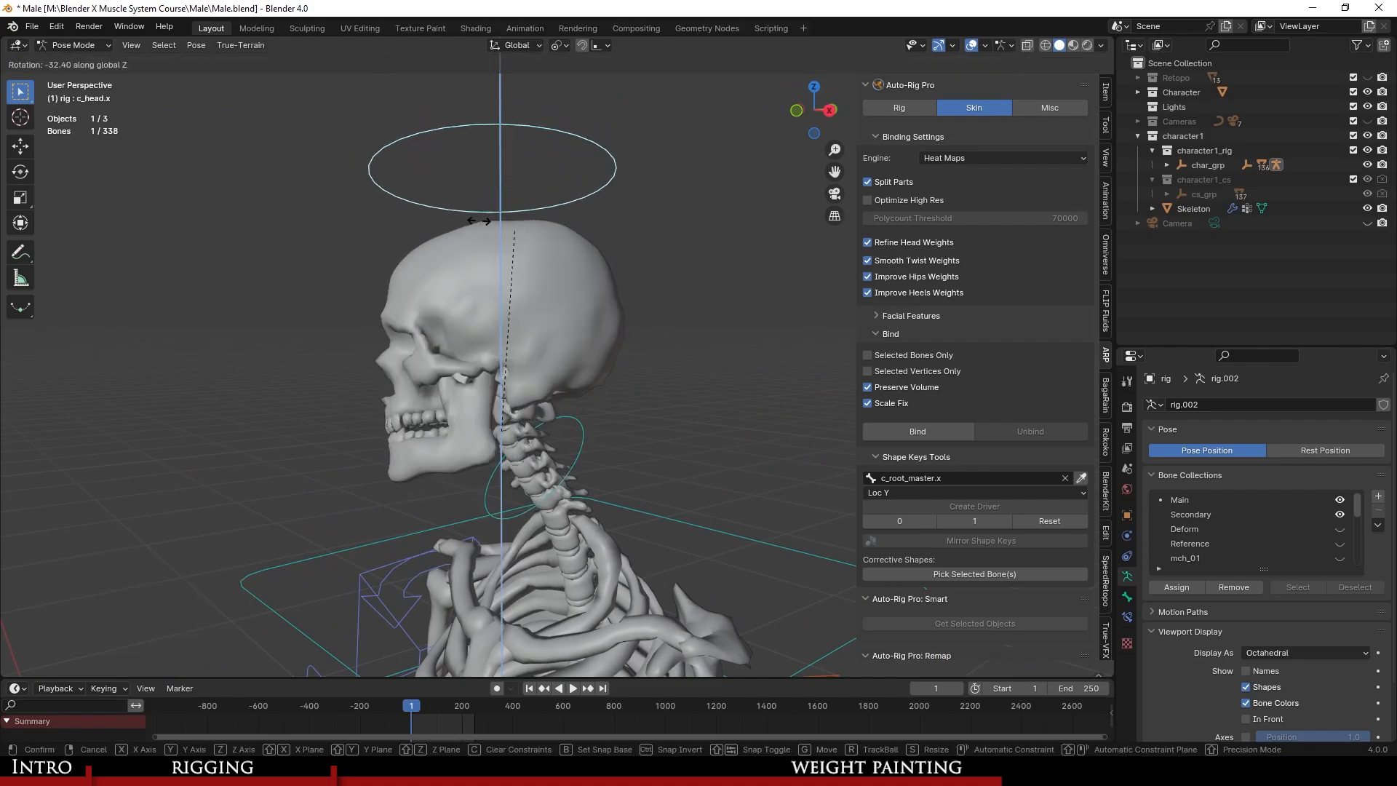
left_click(245, 329)
middle_click_drag(622, 380, 640, 191)
key("r")
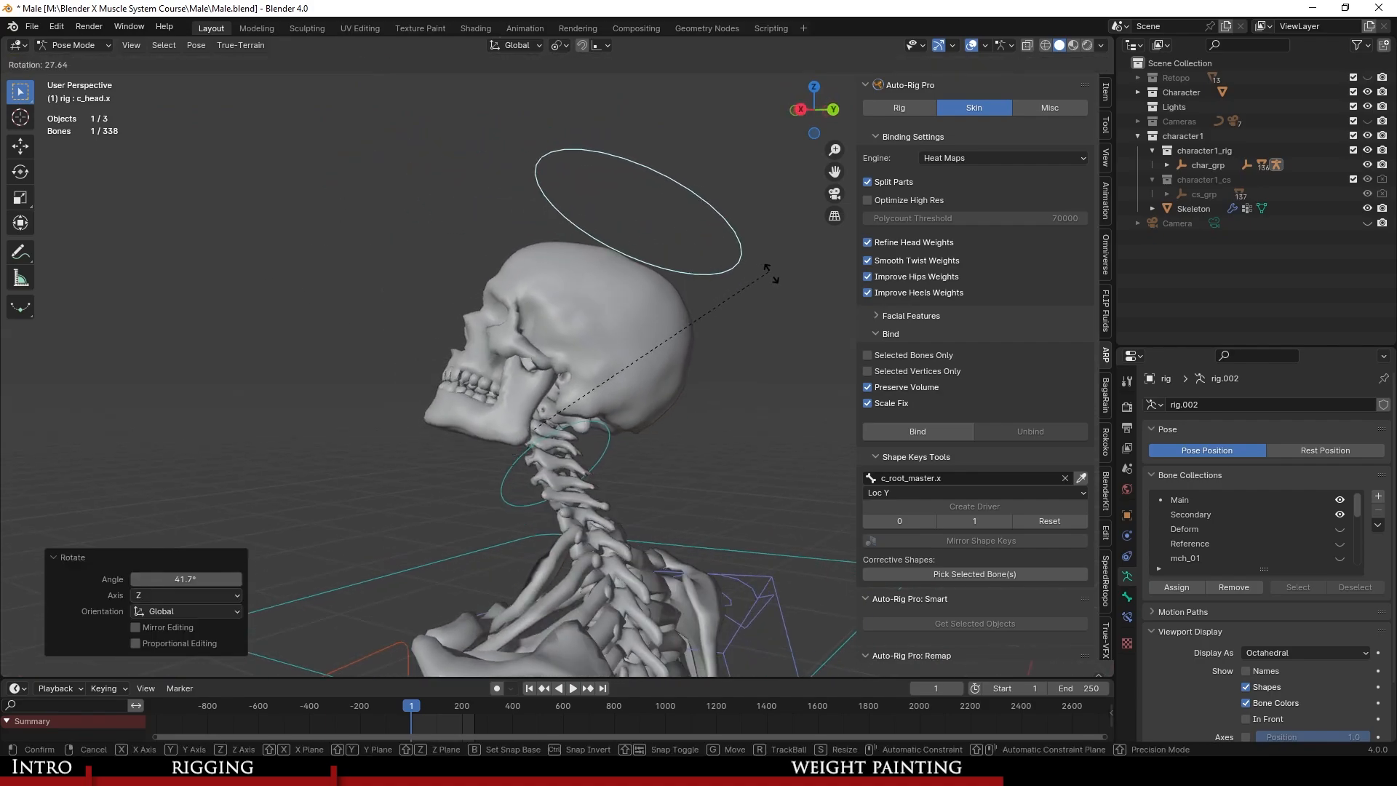
left_click(566, 457)
middle_click_drag(566, 456, 667, 445)
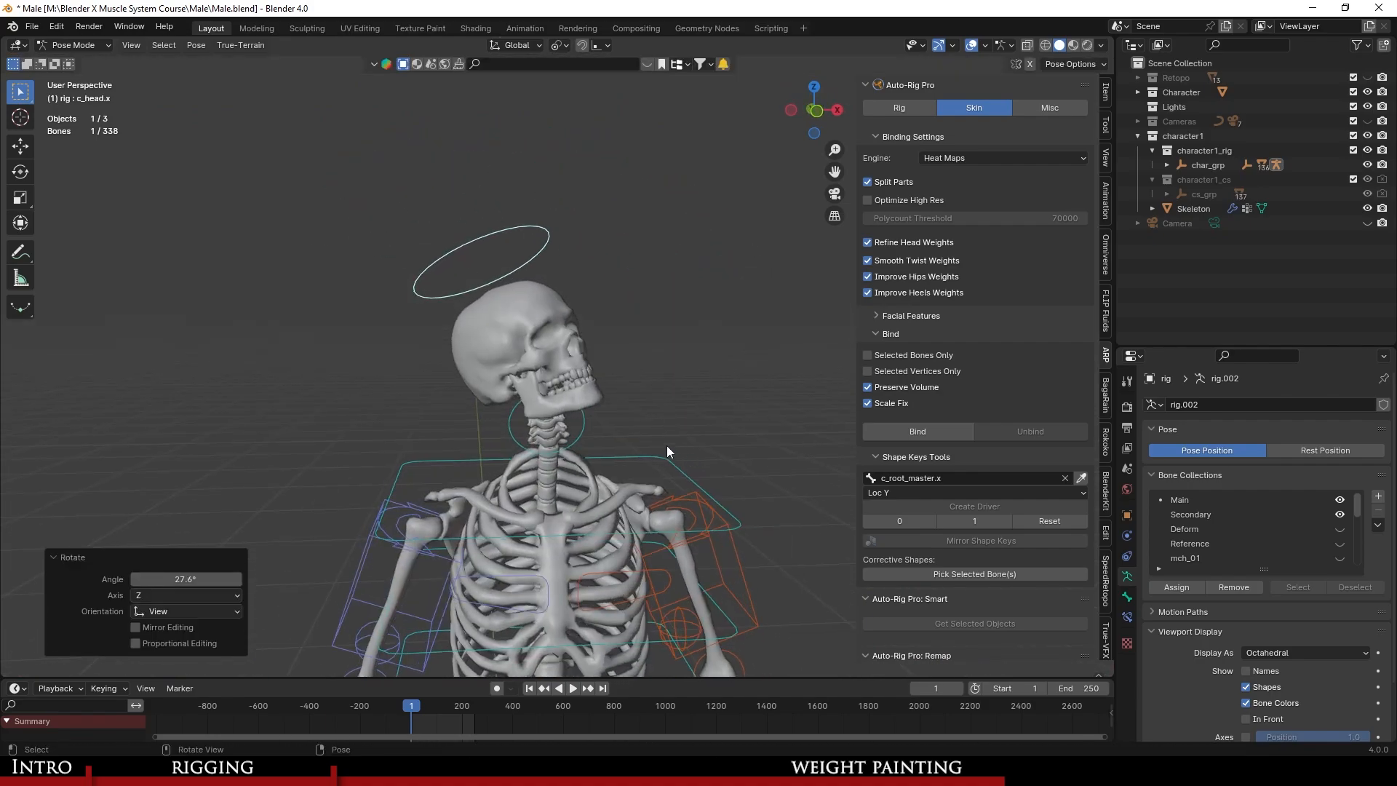
Clear all transforms on all bones, save the file and return the Skeleton mesh to Weight Paint mode.
key("a")
left_click(195, 45)
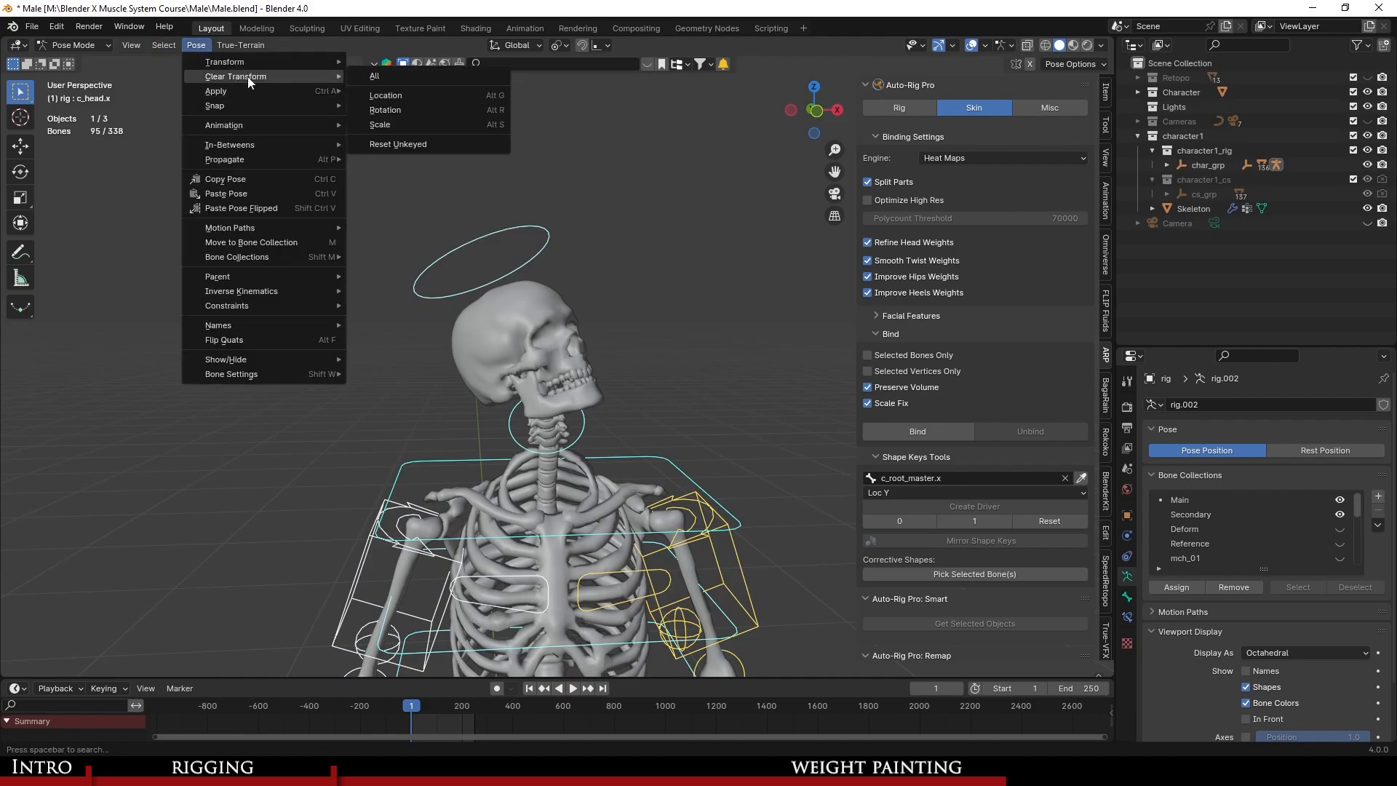
left_click(393, 77)
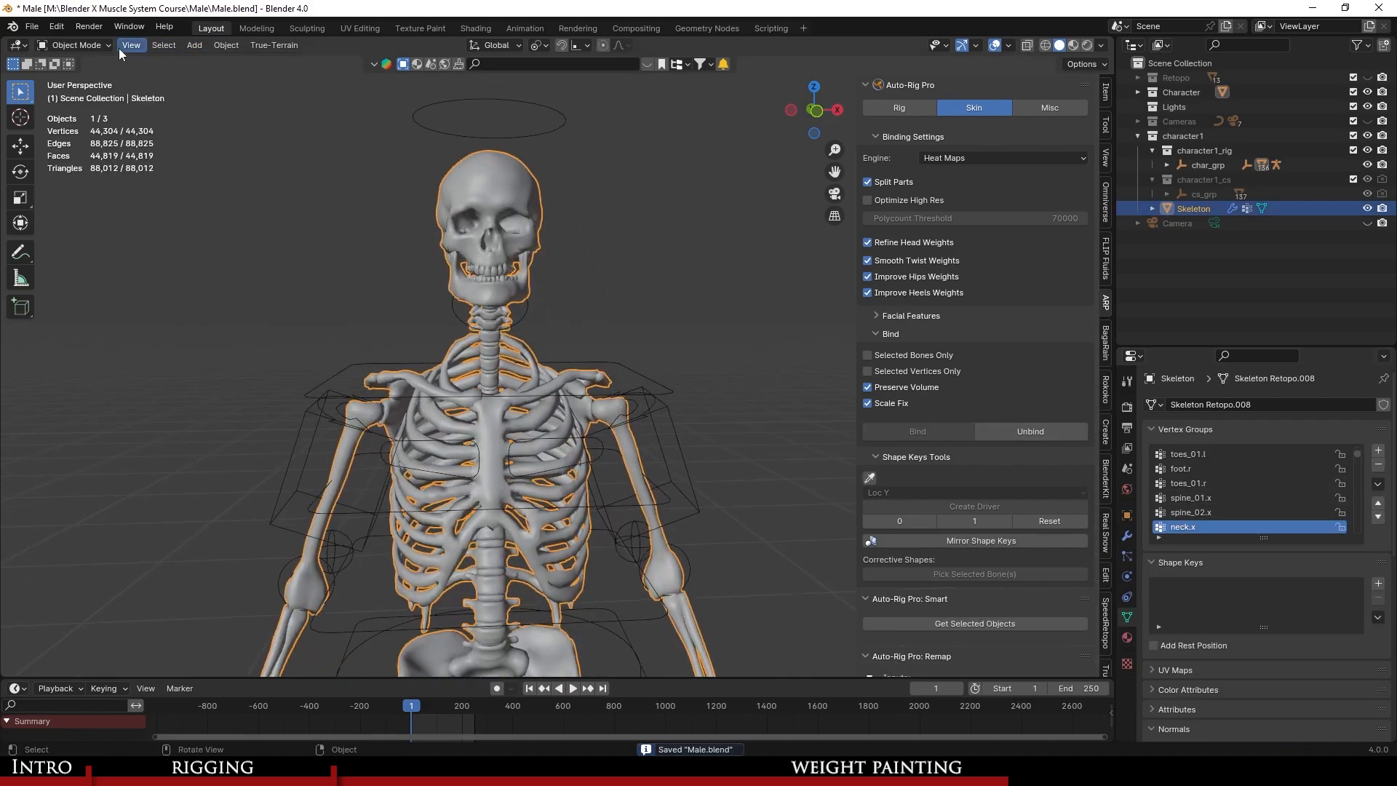
left_click(77, 45)
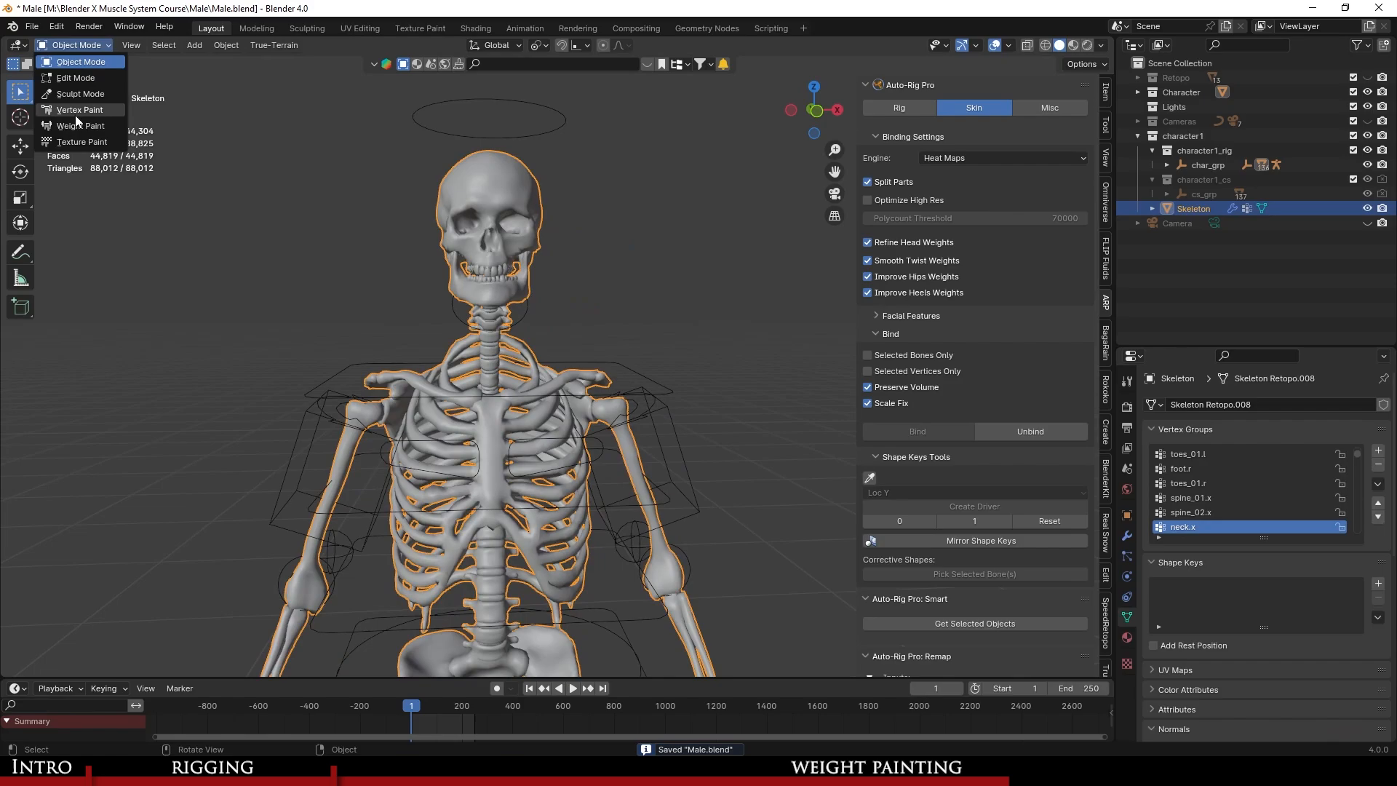
left_click(81, 126)
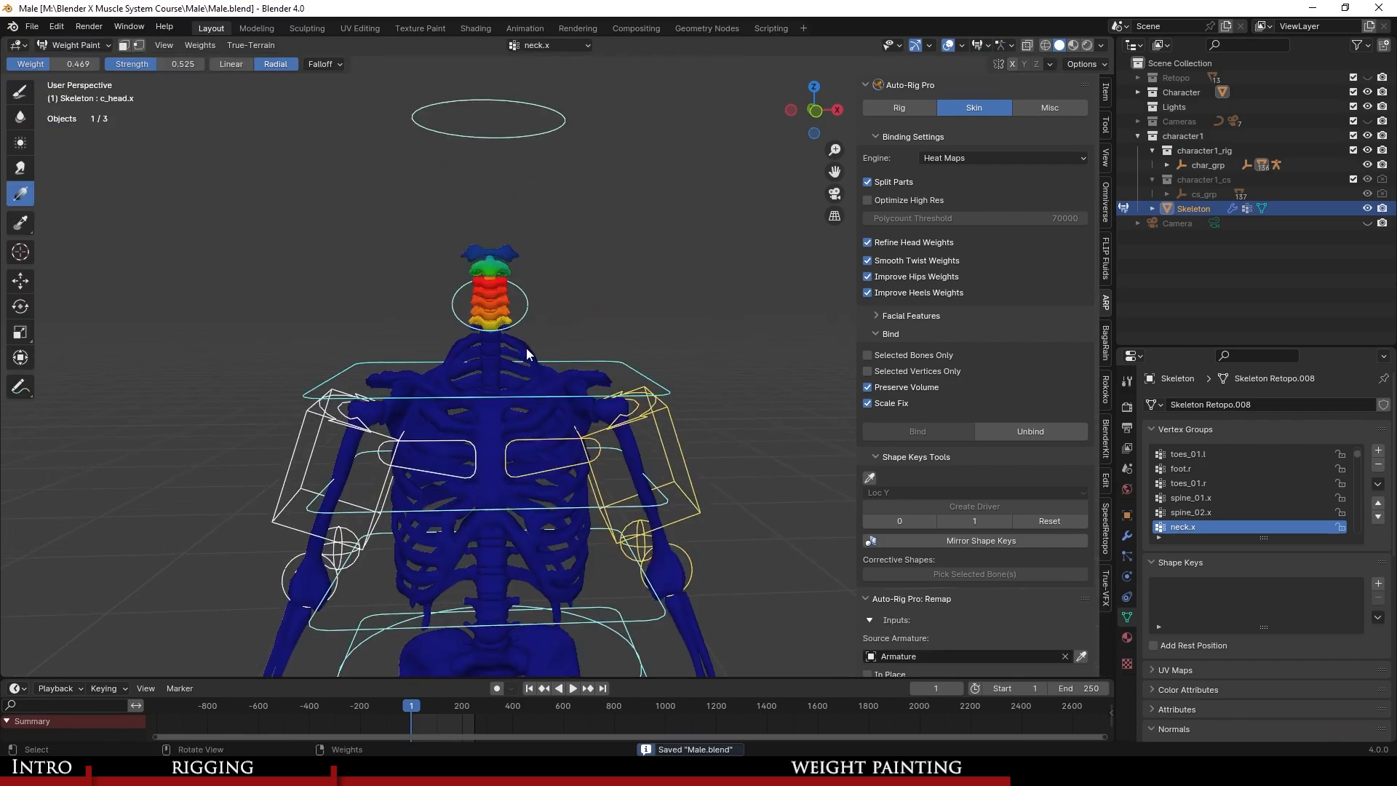
Reveal the hidden skull geometry and make shoulder.r the active vertex group.
key("alt+h")
scroll(527, 347, "up", 2)
scroll(1234, 530, "down", 1)
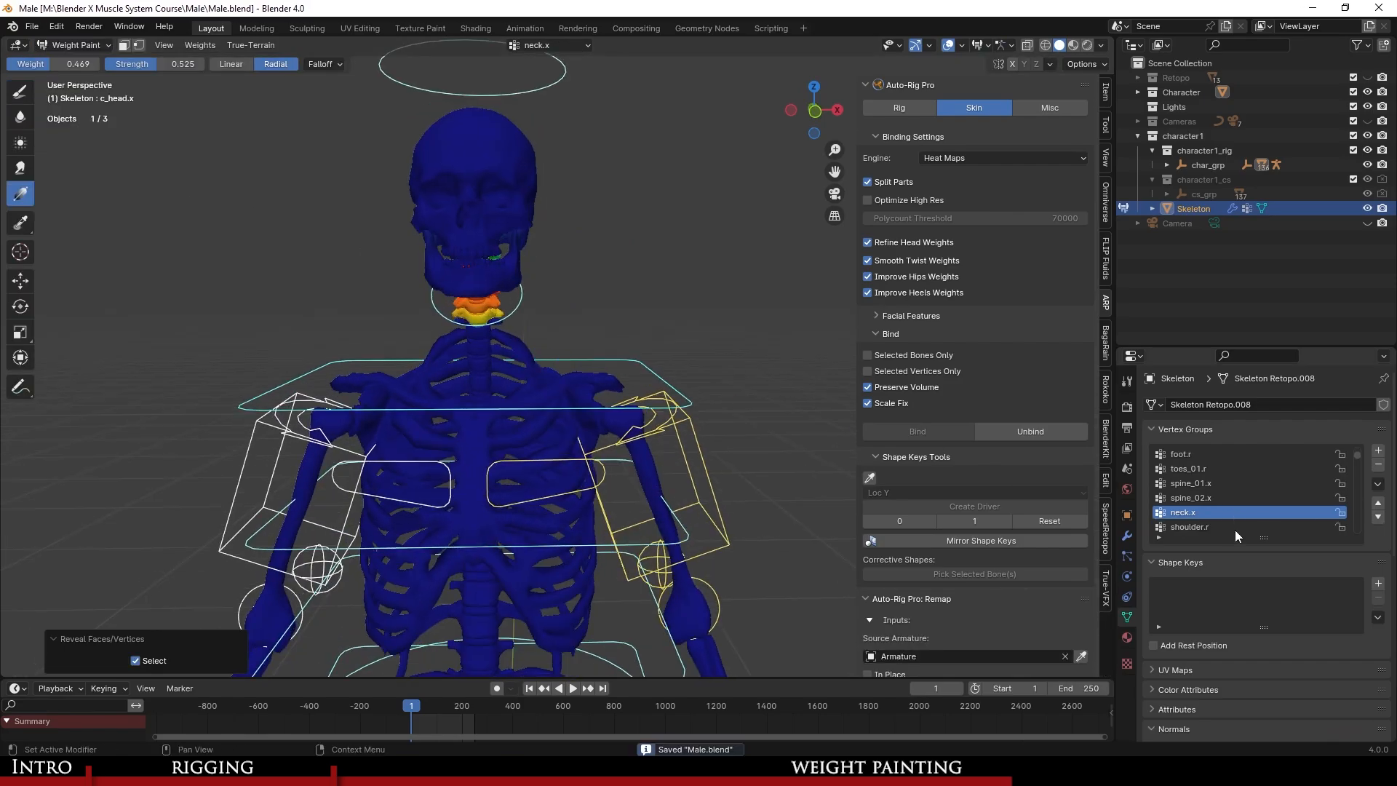
scroll(1235, 530, "down", 2)
left_click(1232, 499)
In Edit Mode, clear the selection and select the linked geometry of both shoulder blades and collarbones.
middle_click_drag(532, 425, 659, 393)
scroll(664, 394, "up", 3)
key("Tab")
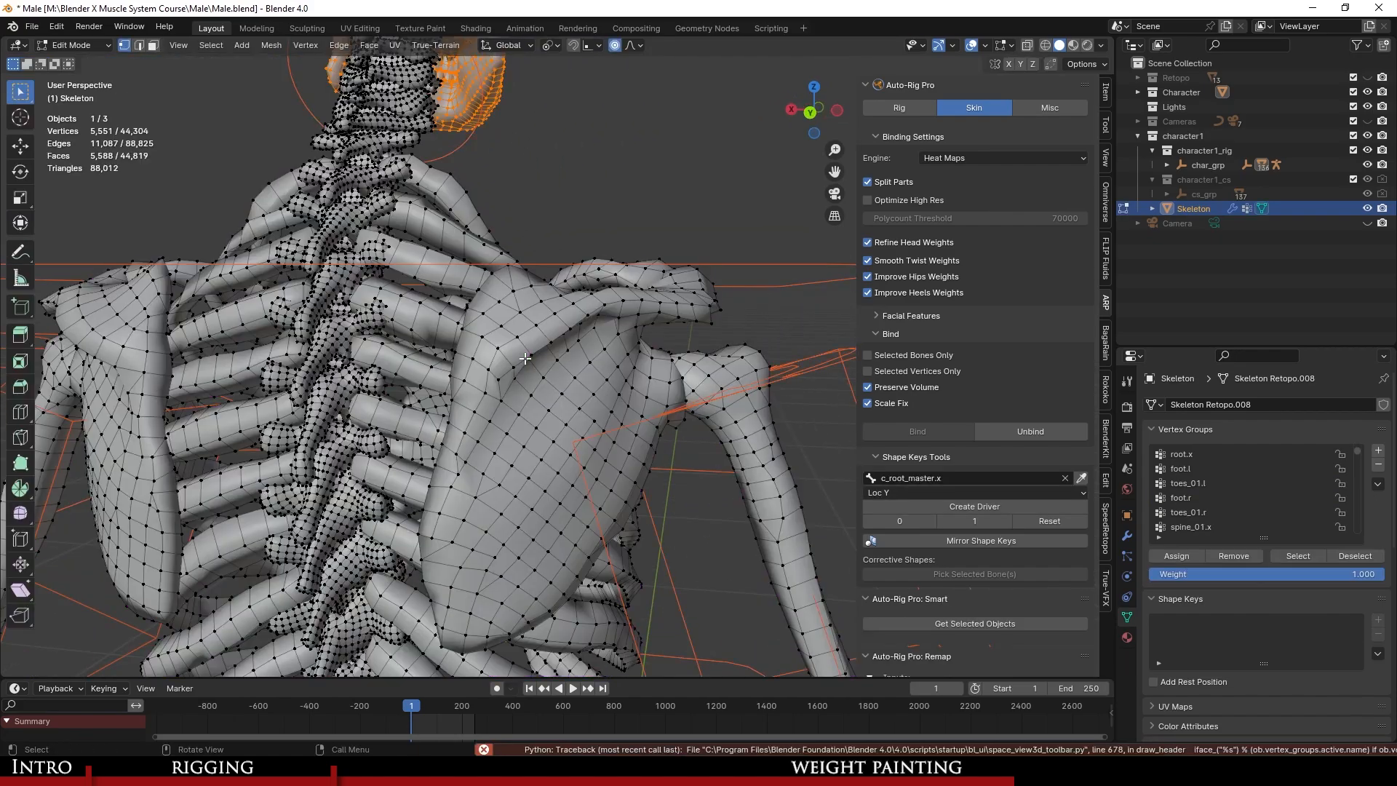
key("alt+a")
key("l")
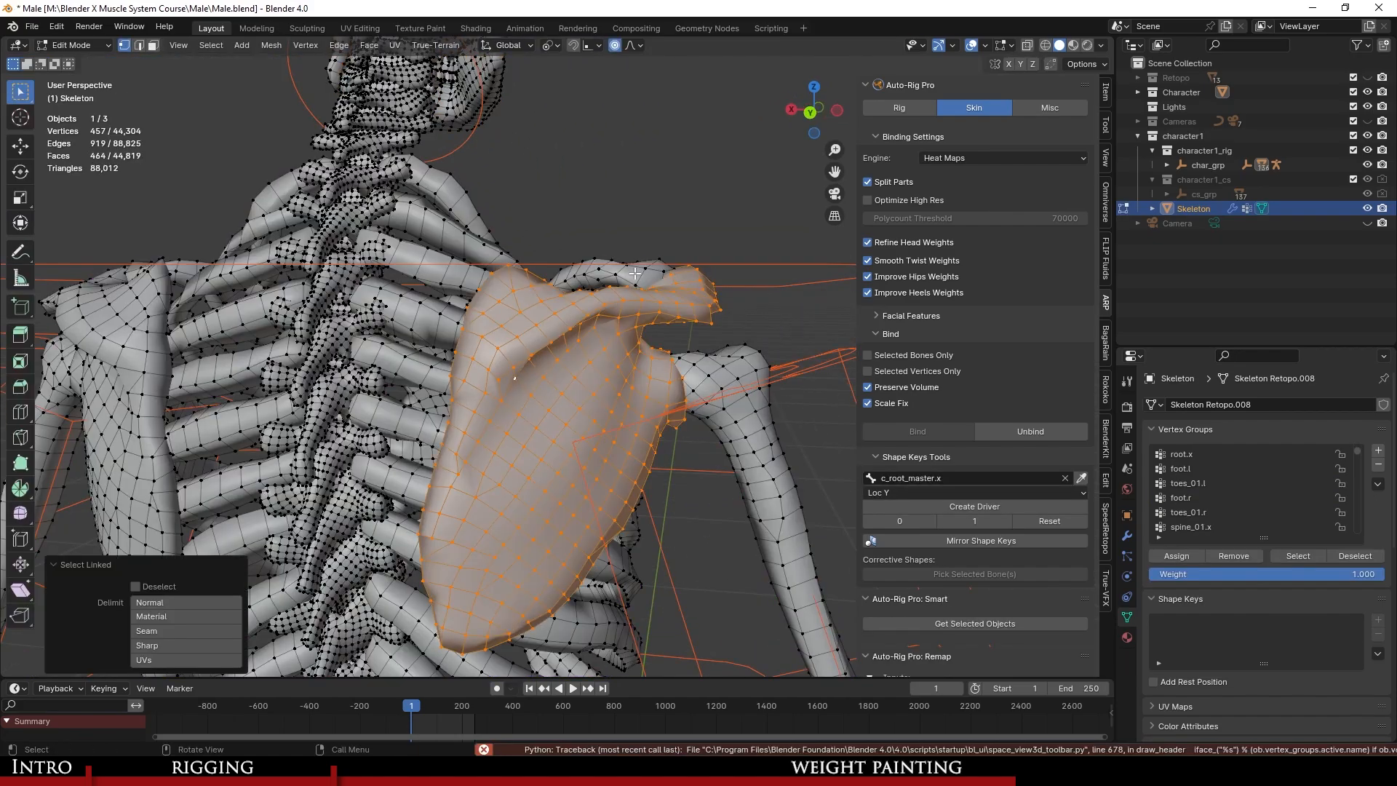
key("l")
scroll(626, 281, "down", 4)
middle_click_drag(604, 283, 685, 299)
scroll(327, 422, "up", 2)
key("l")
middle_click_drag(281, 390, 297, 351)
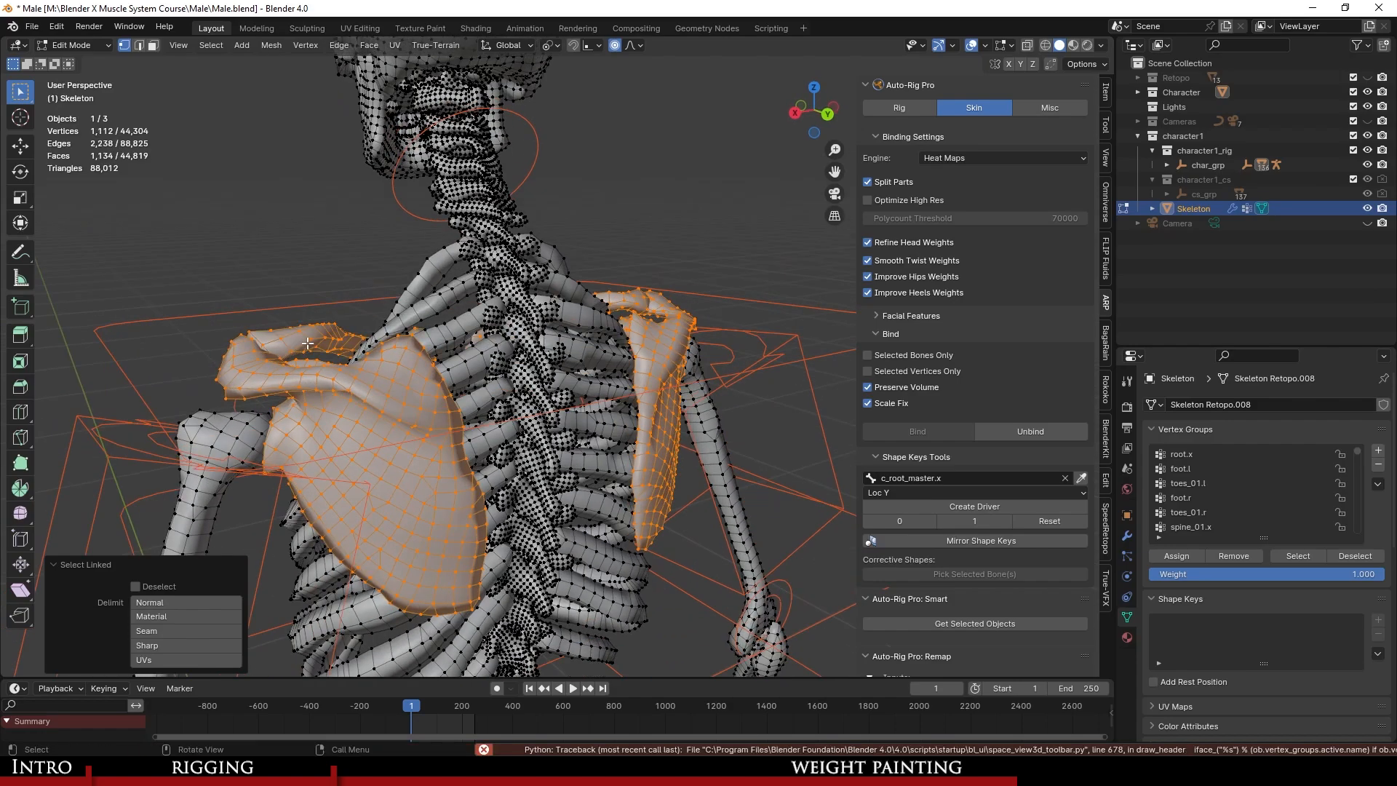
Hide everything except the shoulder blades and collarbones, return to Weight Paint mode and save the file.
key("ctrl+i")
key("h")
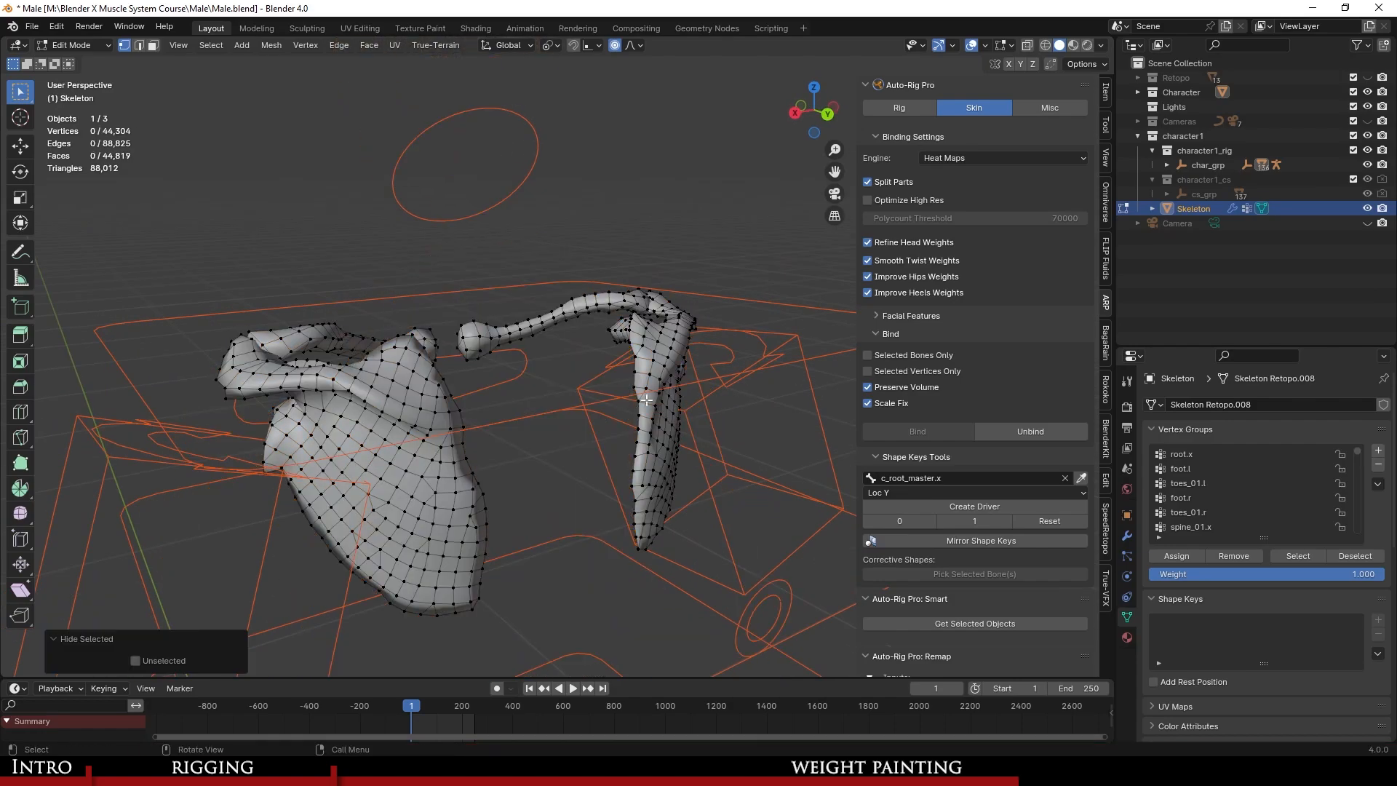
key("Tab")
middle_click_drag(684, 409, 593, 403)
key("ctrl+s")
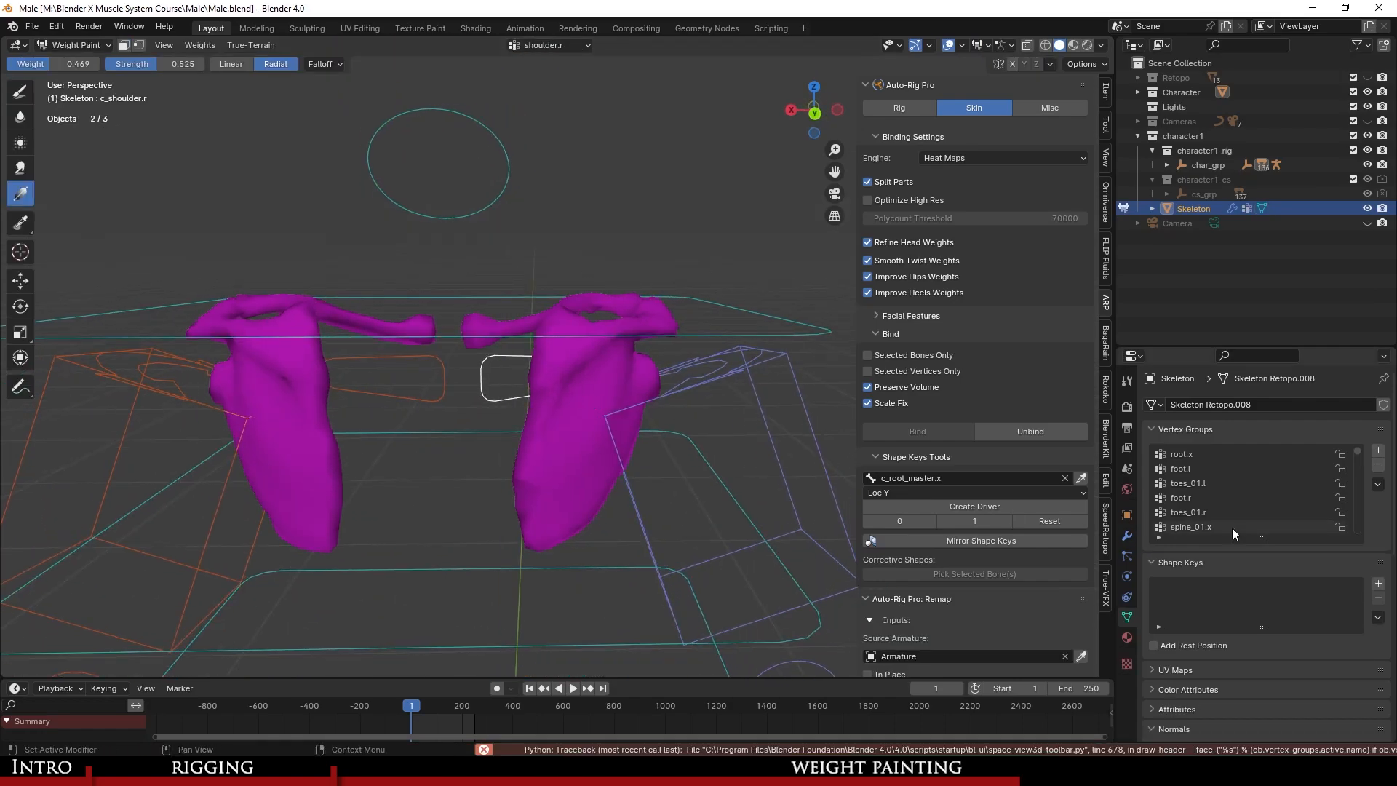
Make shoulder.r the active vertex group again, save and switch to the Add brush.
scroll(1220, 490, "down", 2)
left_click(1220, 482)
middle_click_drag(714, 426, 560, 368)
key("ctrl+s")
left_click(20, 91)
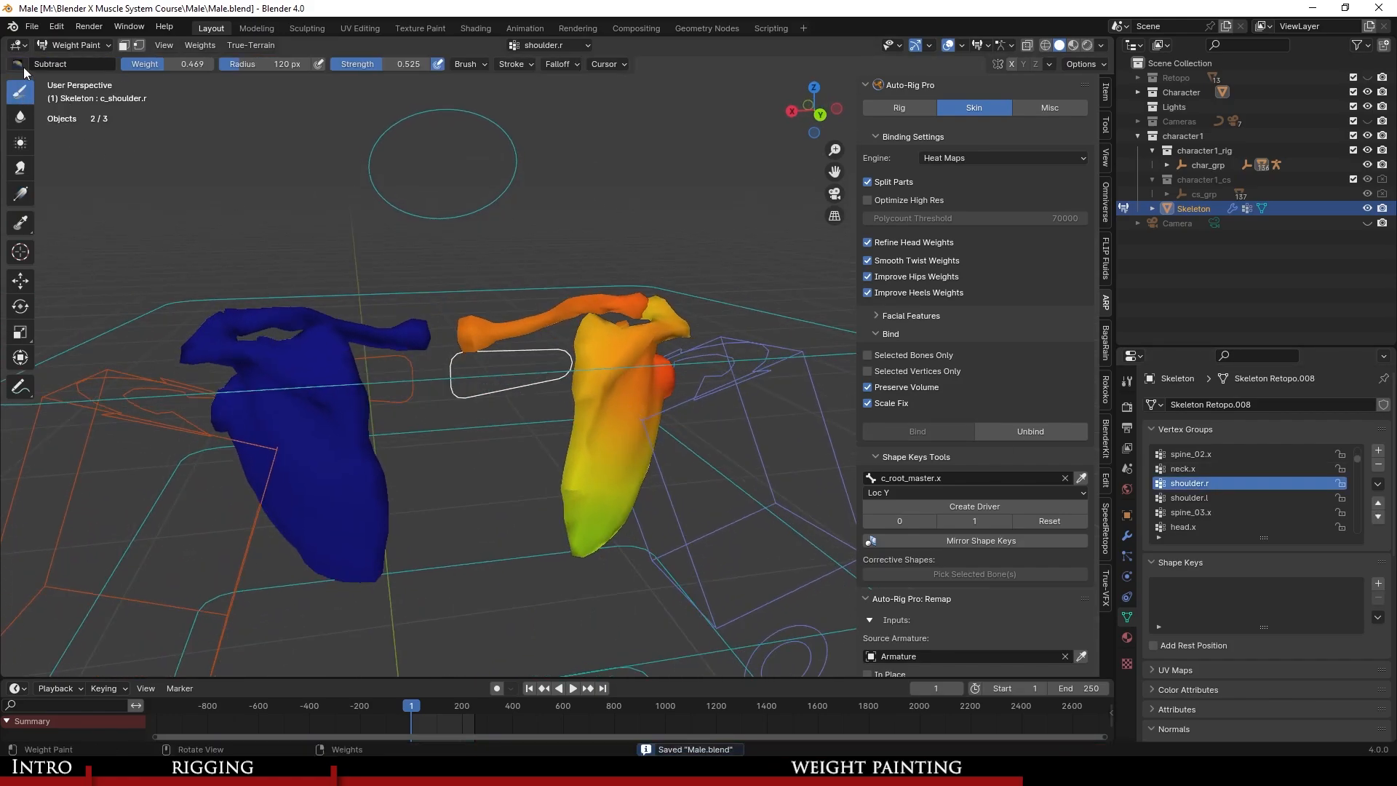
left_click(17, 64)
scroll(658, 370, "up", 2)
scroll(659, 370, "down", 2)
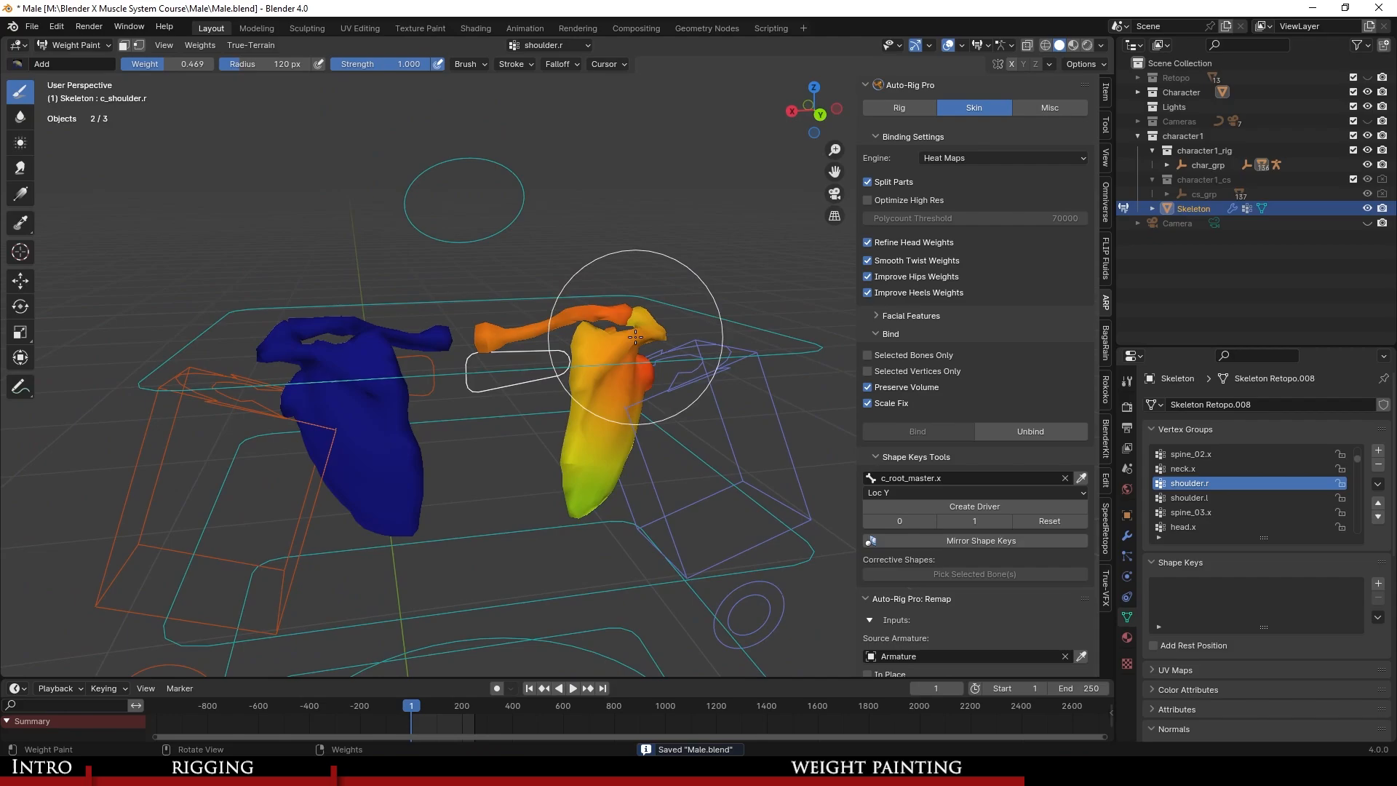
Paint full weight over the right shoulder blade and collarbone in the shoulder.r group and save the file.
scroll(639, 342, "up", 1)
left_click_drag(638, 339, 588, 571)
middle_click_drag(680, 379, 570, 274)
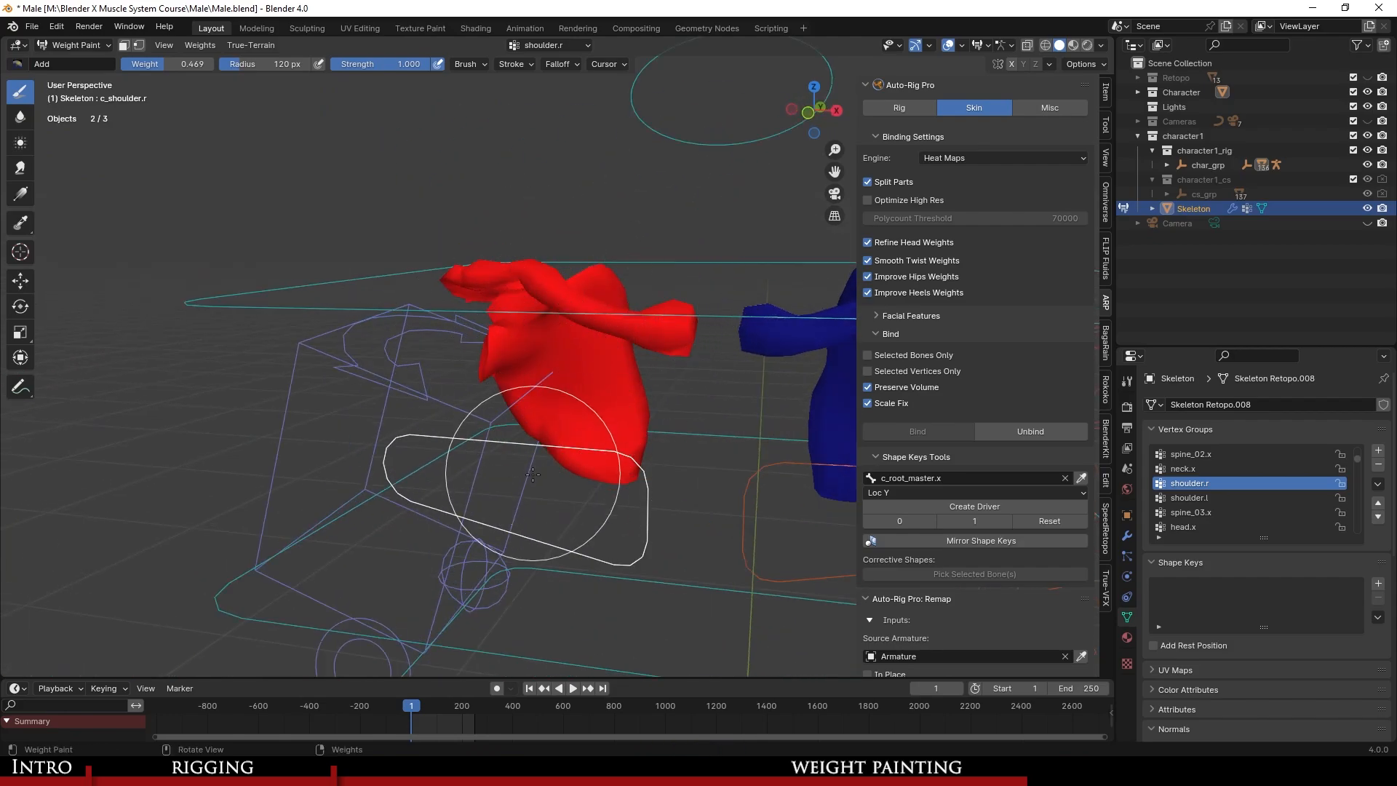
middle_click_drag(539, 376, 374, 388)
key("ctrl+s")
Make shoulder.l the active group and paint full weight over the left shoulder blade and collarbone, front and back.
left_click(1188, 498)
left_click_drag(374, 388, 457, 558)
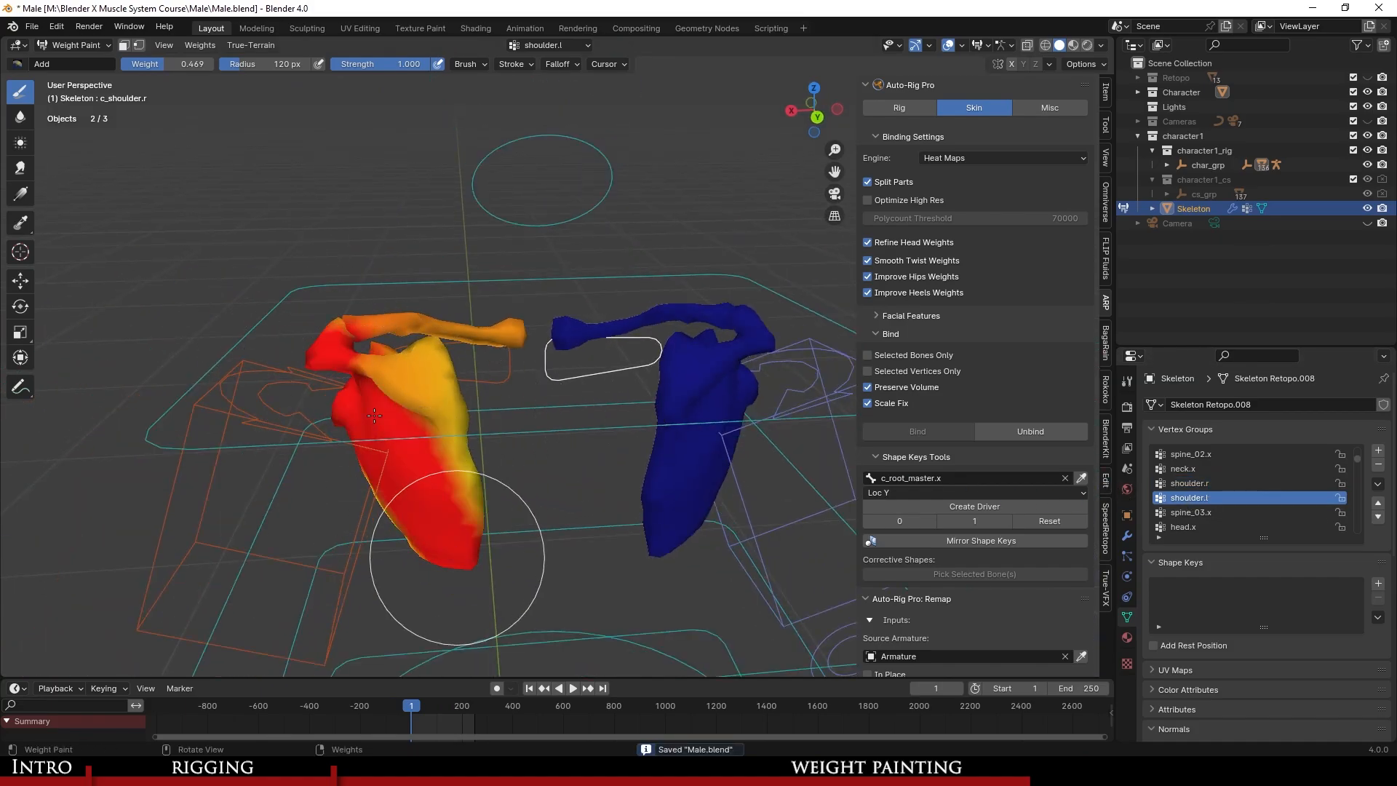
middle_click_drag(353, 416, 801, 271)
mouse_move(738, 306)
left_mouse_down()
mouse_move(649, 321)
mouse_move(717, 312)
left_mouse_up()
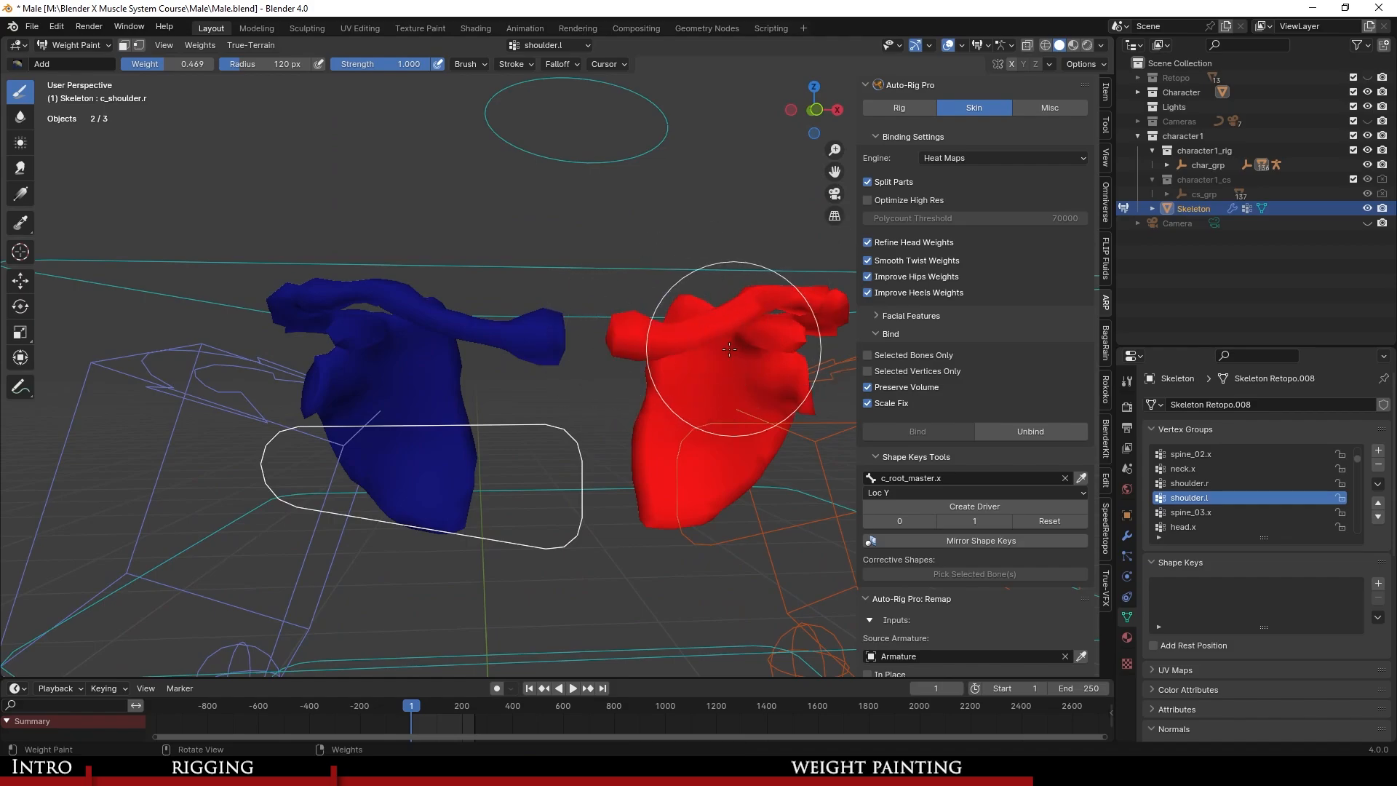
mouse_move(718, 312)
middle_mouse_down()
mouse_move(549, 366)
mouse_move(451, 342)
middle_mouse_up()
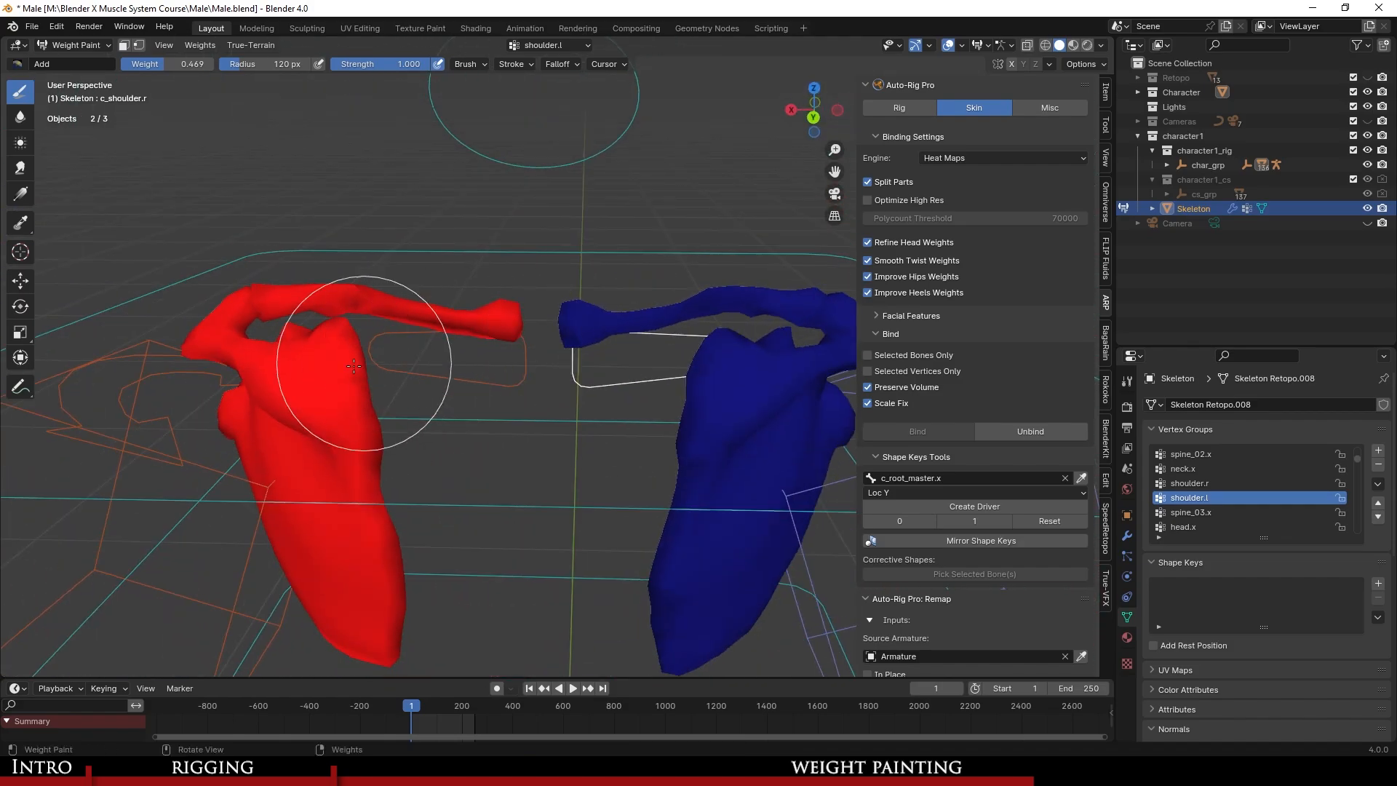
middle_click_drag(354, 366, 628, 372)
Reveal the rest of the skeleton, save the file and make spine_03.x the active vertex group.
key("alt+h")
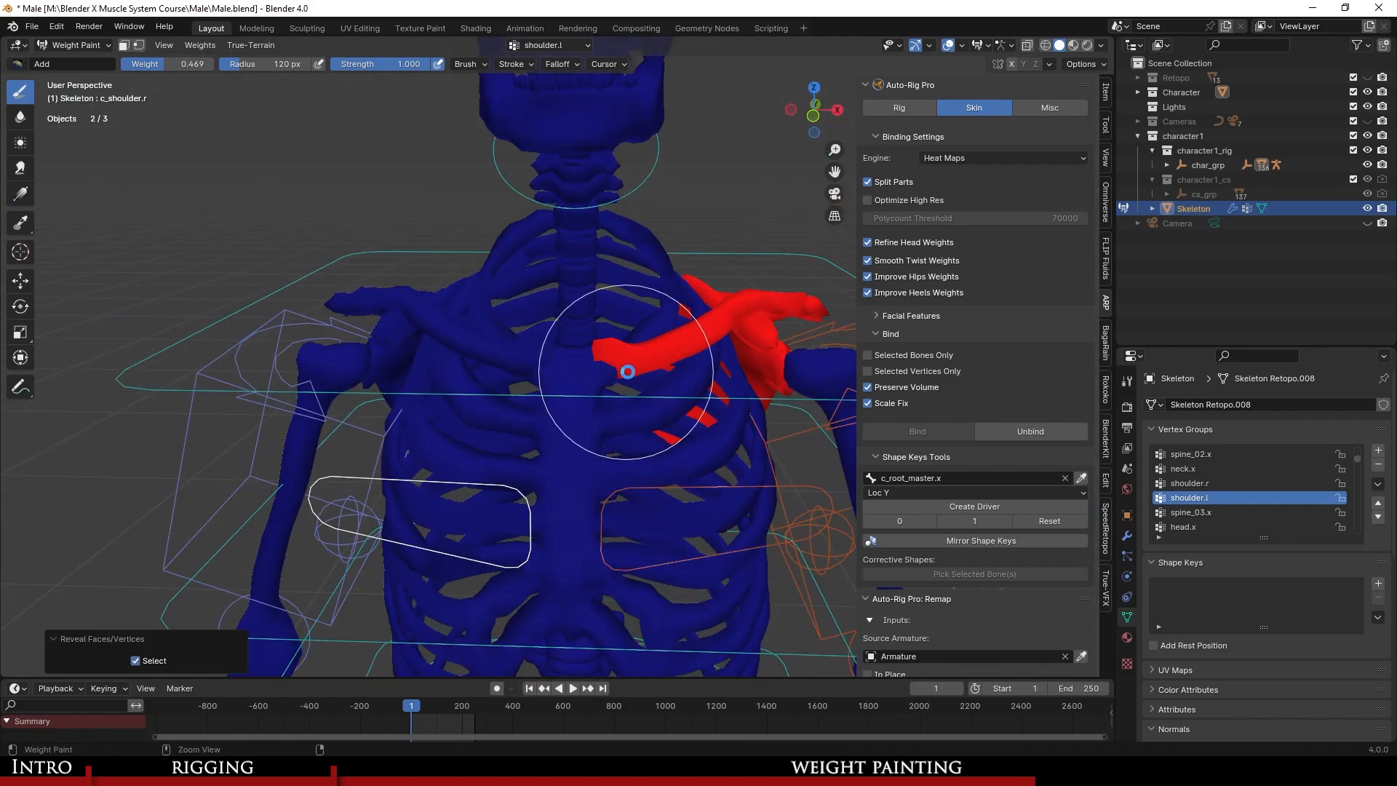
key("ctrl+s")
left_click(1190, 512)
Examine the spine_03.x weights on the upper spine and ribs from the front, saving the file.
mouse_move(510, 407)
middle_mouse_down()
mouse_move(528, 411)
mouse_move(510, 397)
mouse_move(489, 408)
mouse_move(549, 421)
mouse_move(565, 380)
mouse_move(553, 400)
mouse_move(651, 469)
mouse_move(707, 440)
mouse_move(671, 468)
mouse_move(673, 425)
mouse_move(659, 437)
middle_mouse_up()
scroll(540, 386, "up", 2)
scroll(552, 399, "down", 3)
scroll(553, 400, "up", 3)
scroll(594, 435, "down", 2)
scroll(609, 431, "up", 2)
scroll(646, 435, "down", 1)
scroll(646, 435, "up", 1)
key("ctrl+s")
scroll(646, 436, "down", 2)
scroll(646, 435, "up", 1)
scroll(659, 437, "down", 2)
scroll(659, 437, "up", 2)
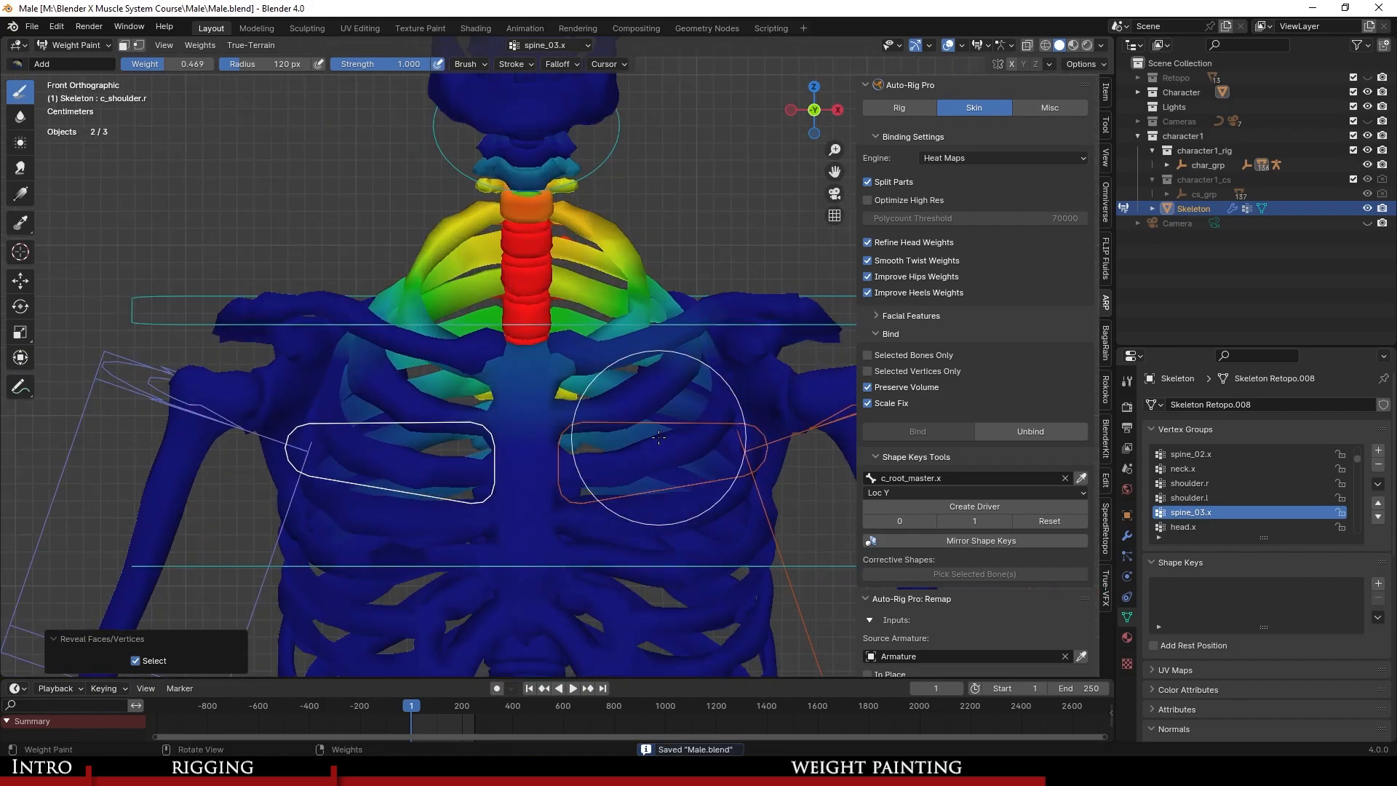
Subtract spine_03.x weight from the sternum and front ribs using radial gradients at weight 0.469 and strength 0.525, saving the file.
left_click(14, 68)
left_click(393, 112)
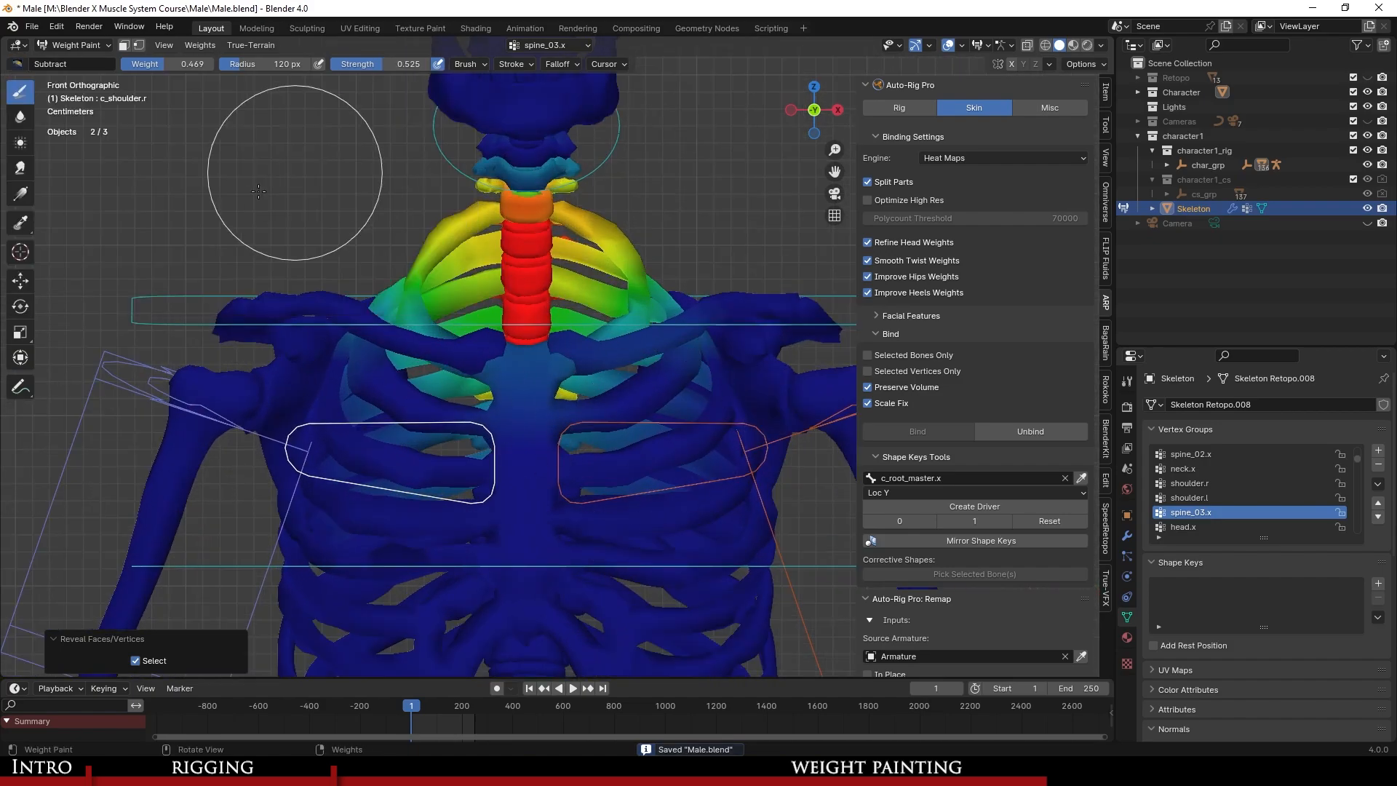
left_click(20, 193)
key("ctrl+s")
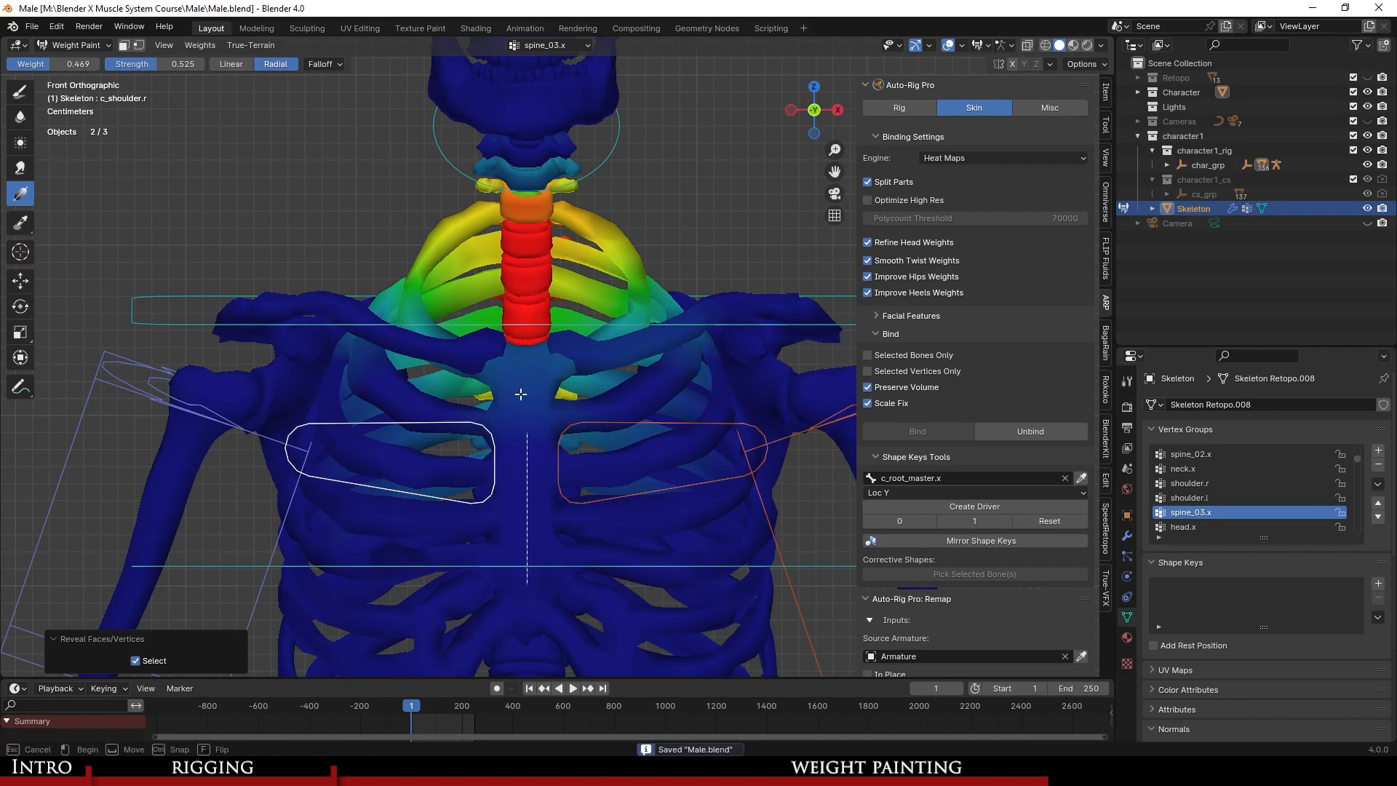
left_click_drag(520, 394, 537, 130)
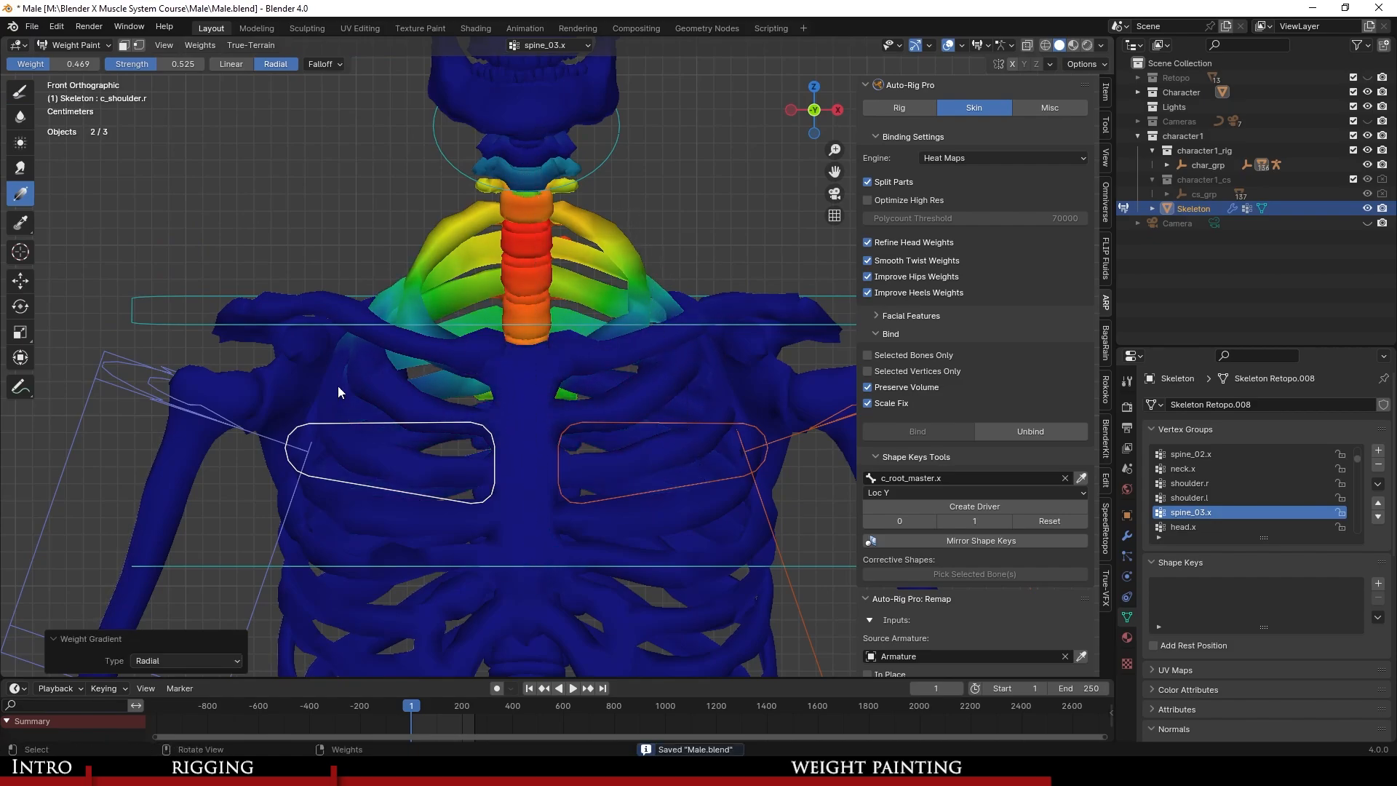
left_click_drag(332, 439, 390, 199)
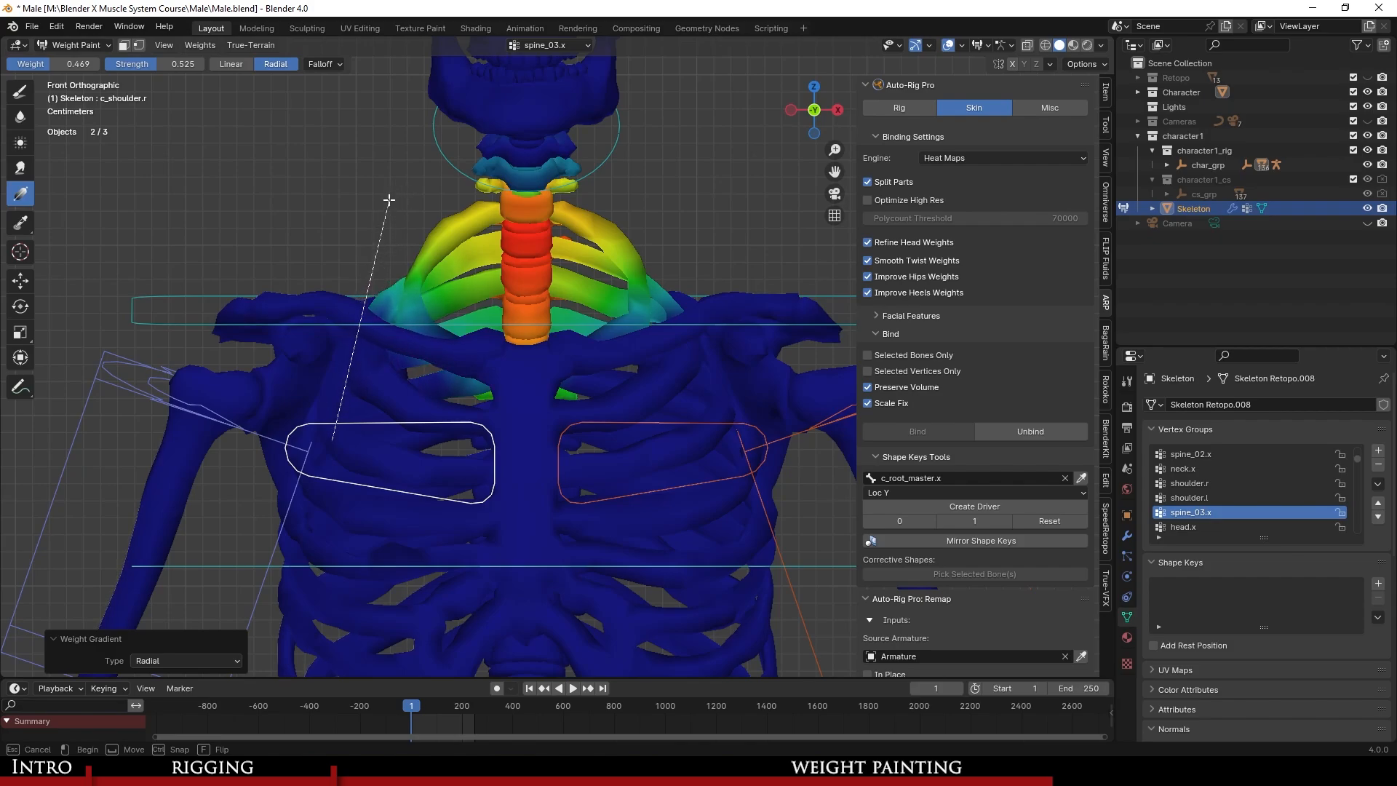
Smooth the active spine_03.x group's vertex weights with factor 0.500 and 25 iterations.
left_click(198, 48)
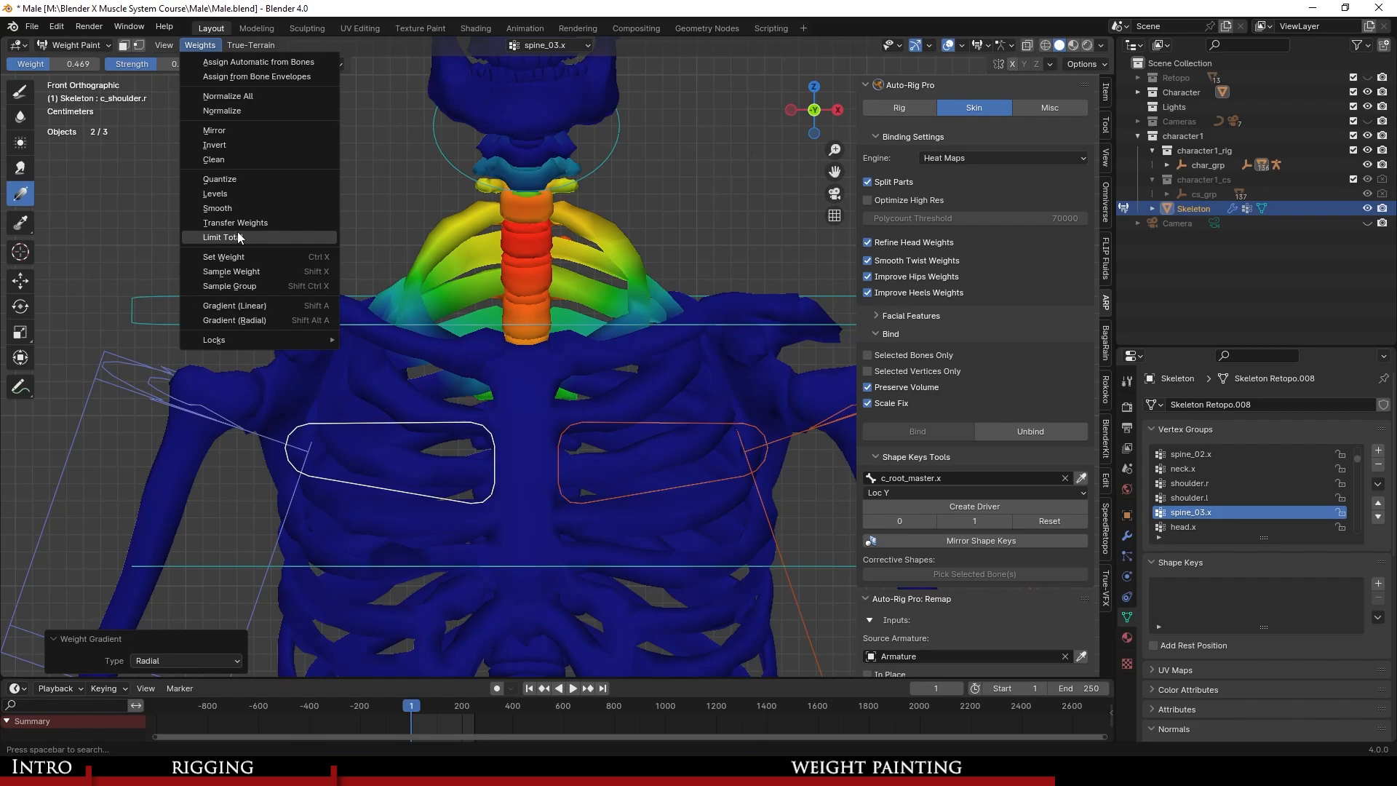
left_click(238, 211)
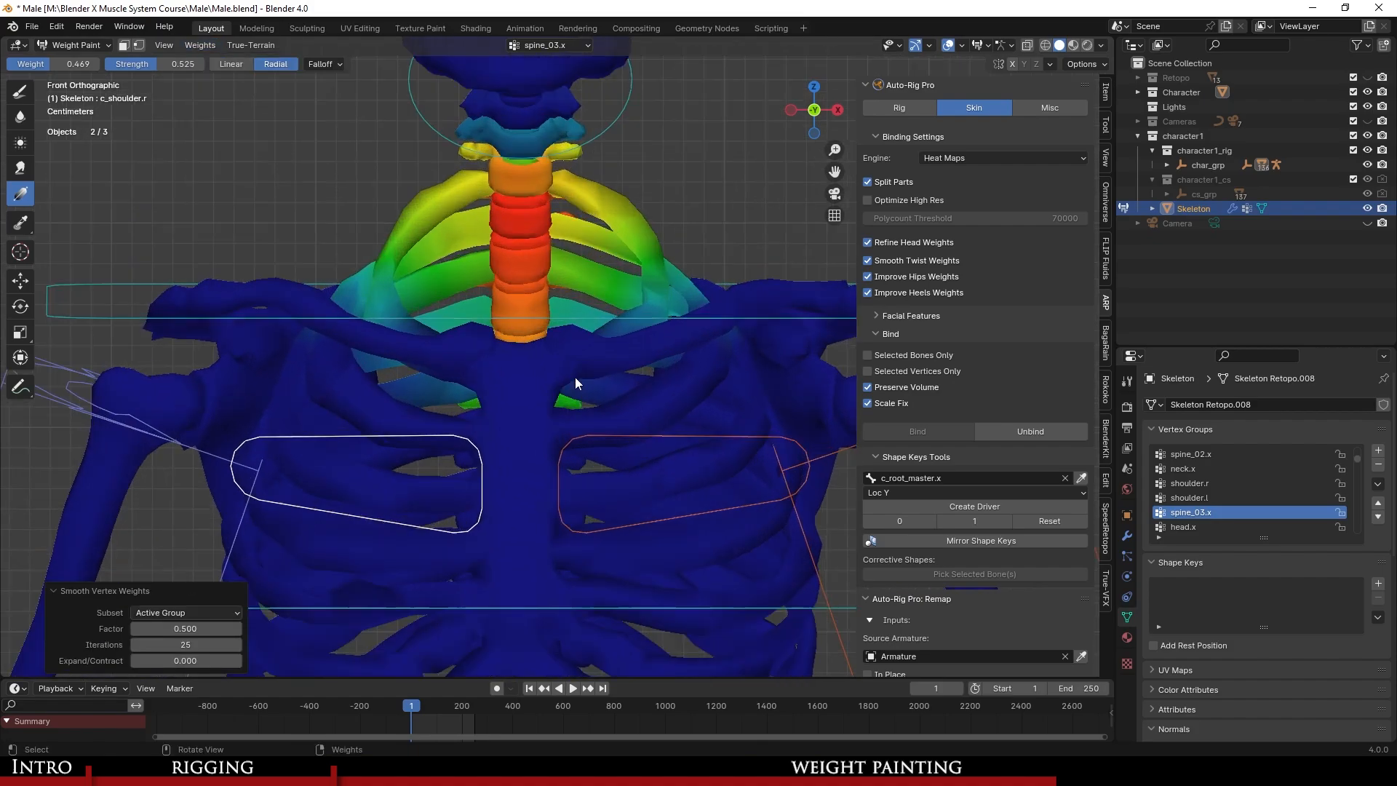
scroll(583, 363, "down", 1)
Test the deformation by rotating the rig's c_spine_03.x bone about -19.4° in Pose Mode, and clear its transform.
left_click(74, 46)
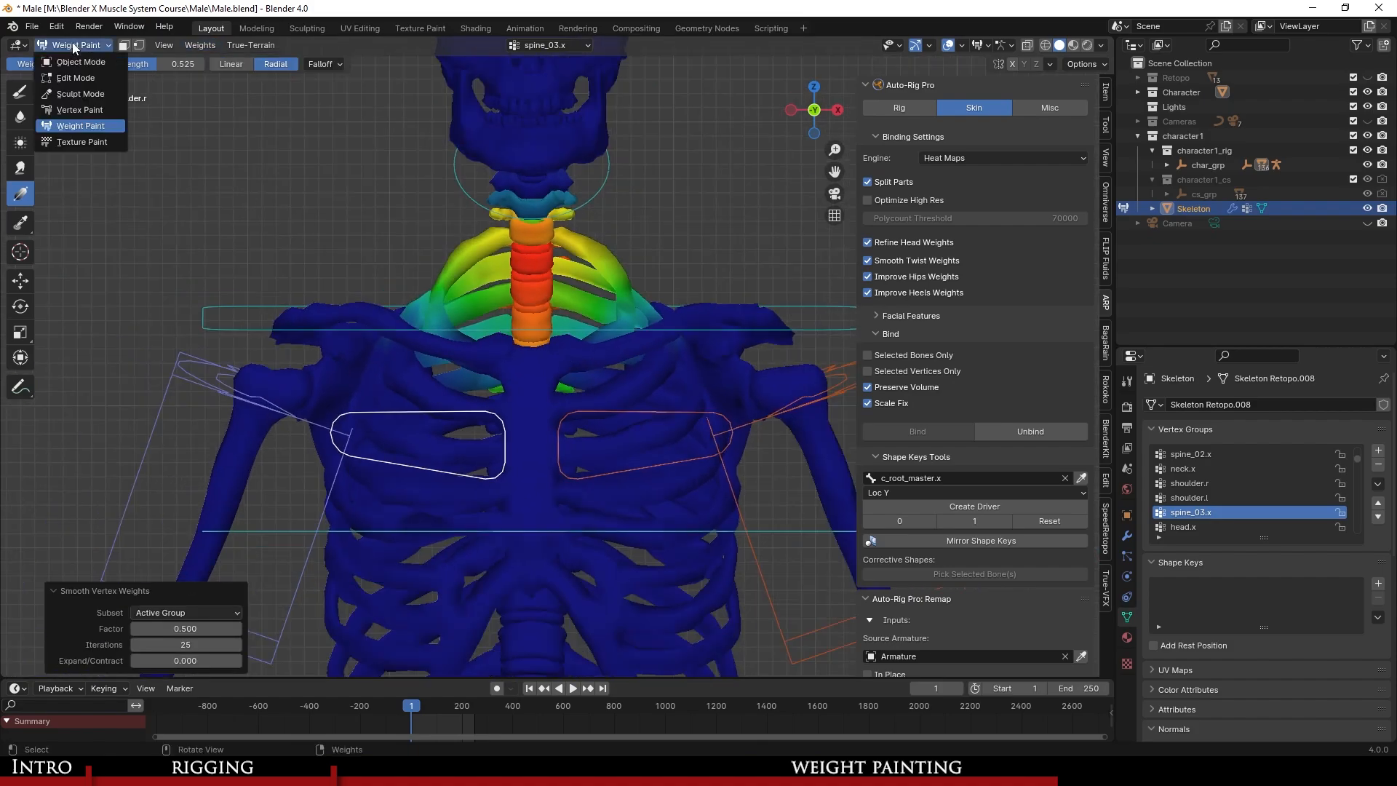
left_click(782, 333, "ctrl+shift")
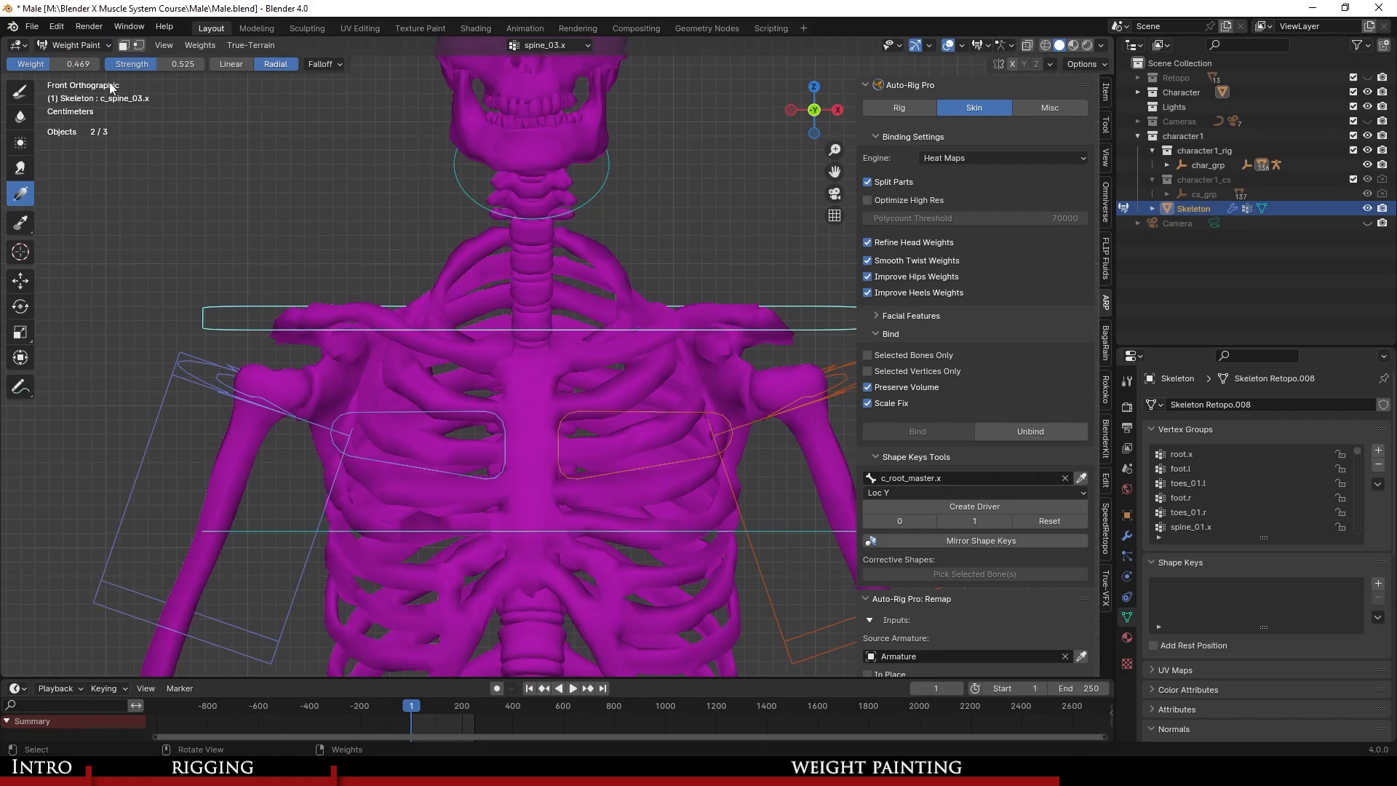
left_click(73, 45)
left_click(69, 60)
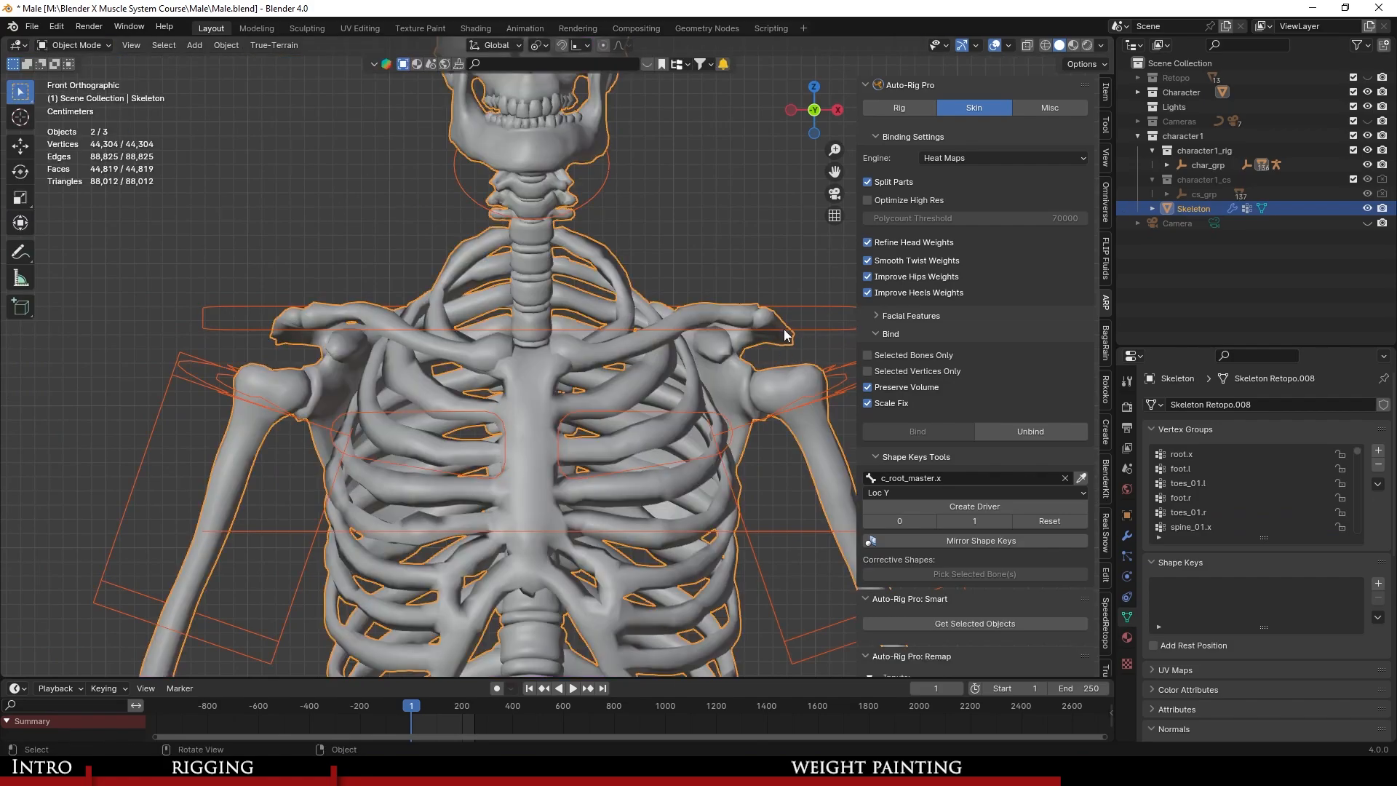
left_click(731, 307)
left_click(78, 94)
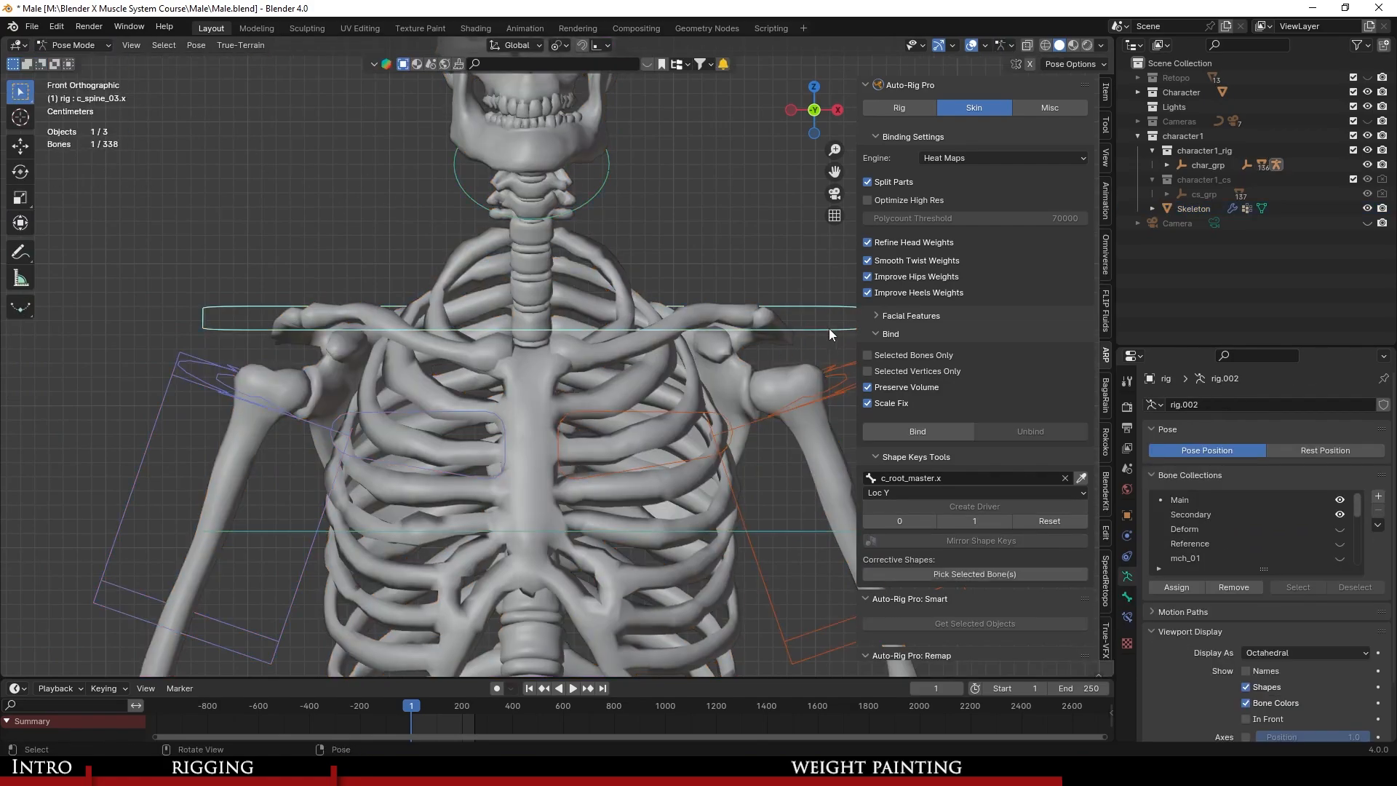
key("r")
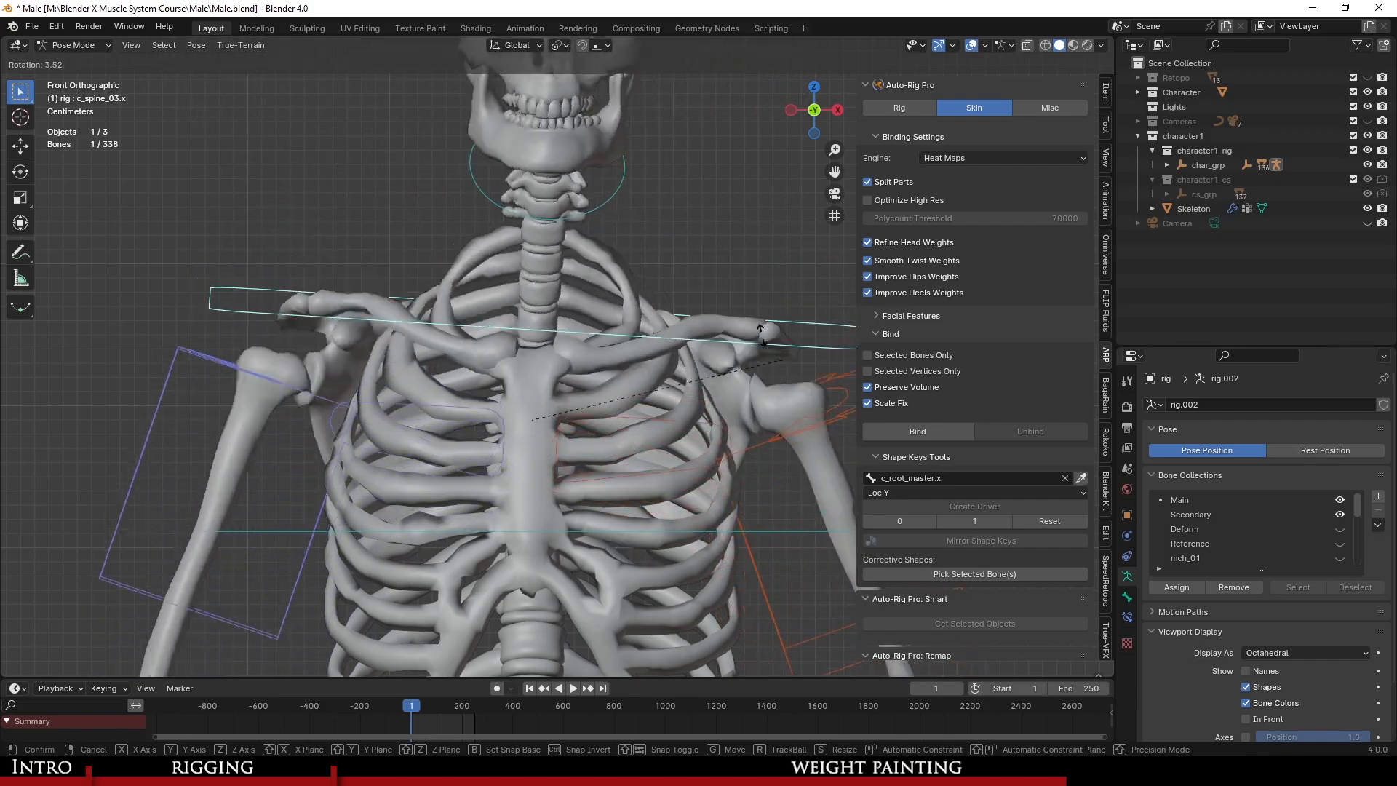
left_click(716, 284)
left_click(195, 45)
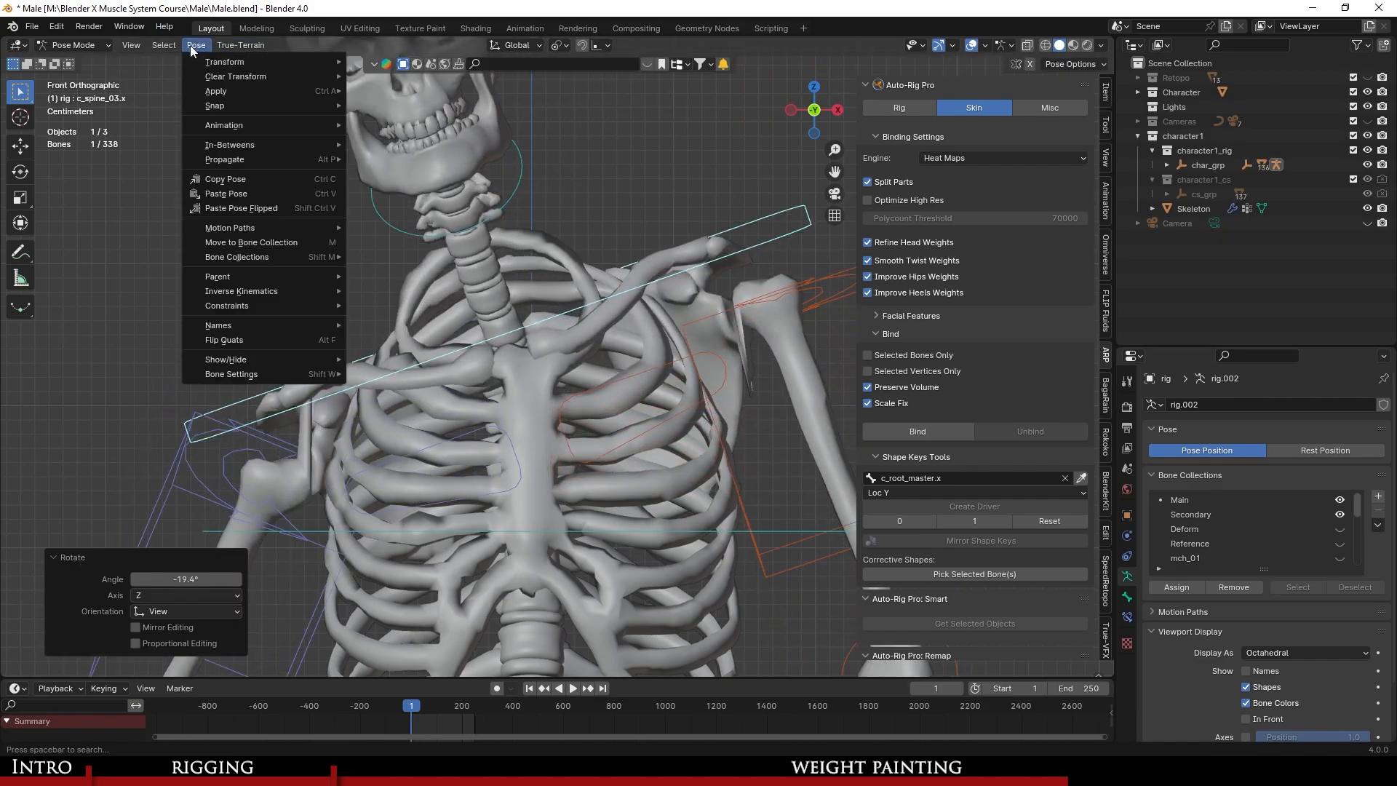
mouse_move(243, 77)
left_click(460, 76)
Put the skeleton mesh back in Weight Paint mode with spine_03.x as the active vertex group and save the file.
left_click(577, 367)
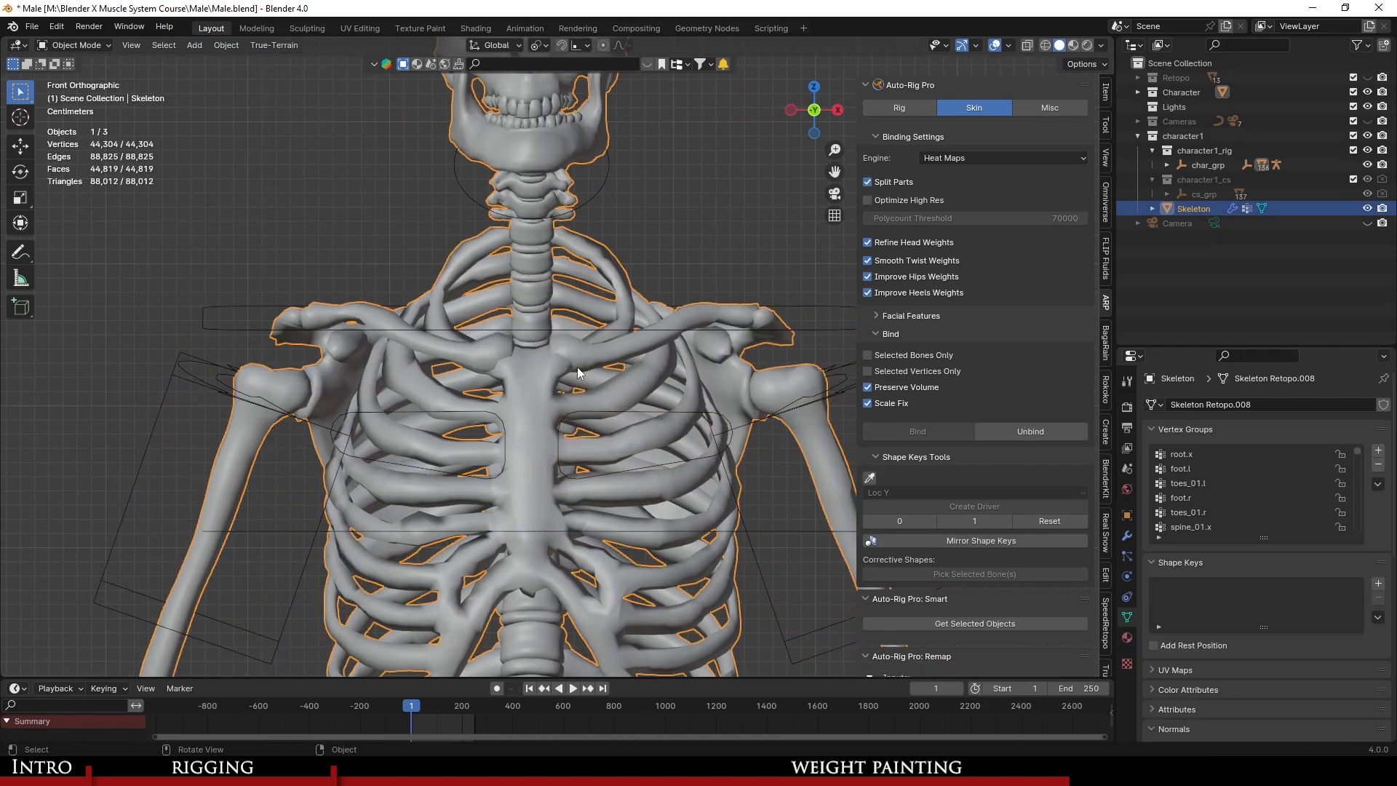
left_click(84, 45)
left_click(80, 116)
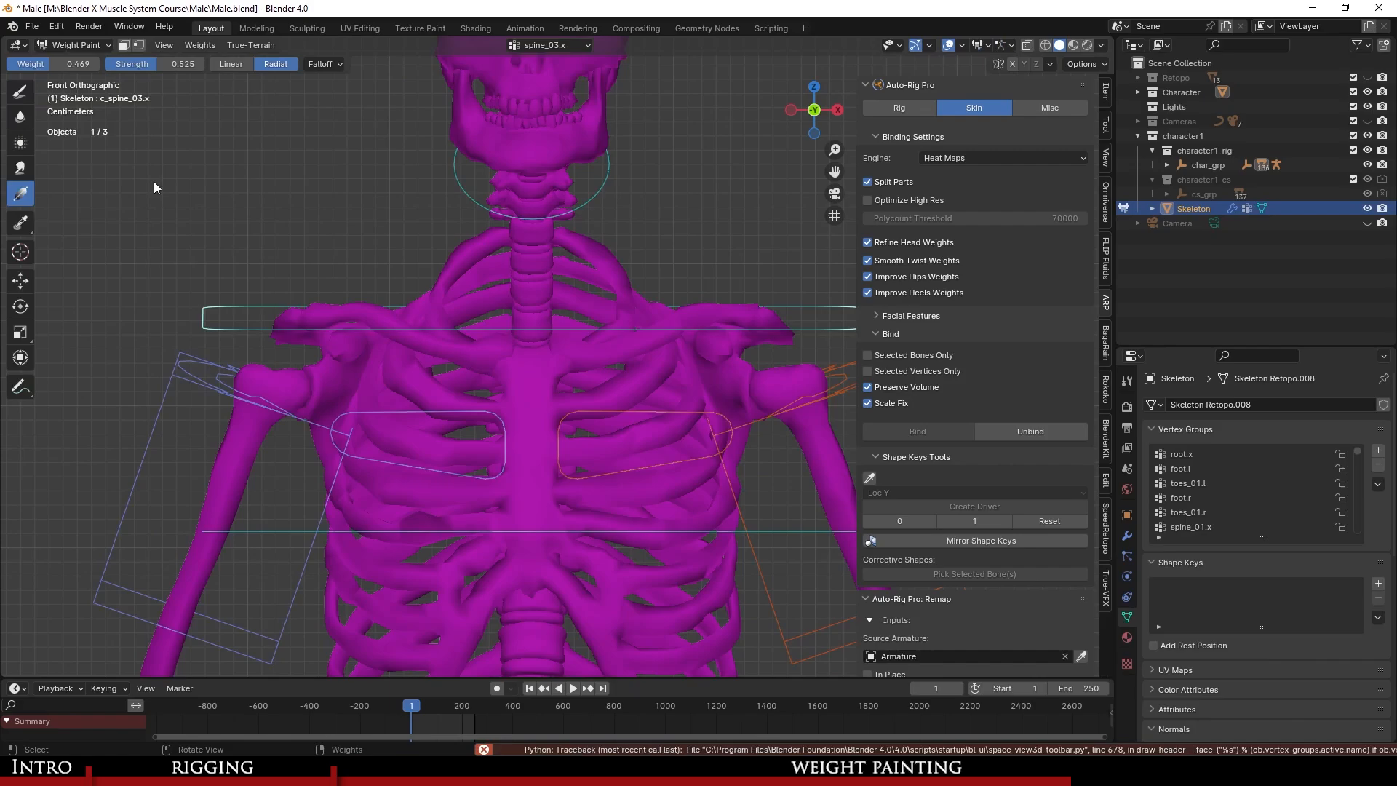
scroll(1237, 499, "down", 5)
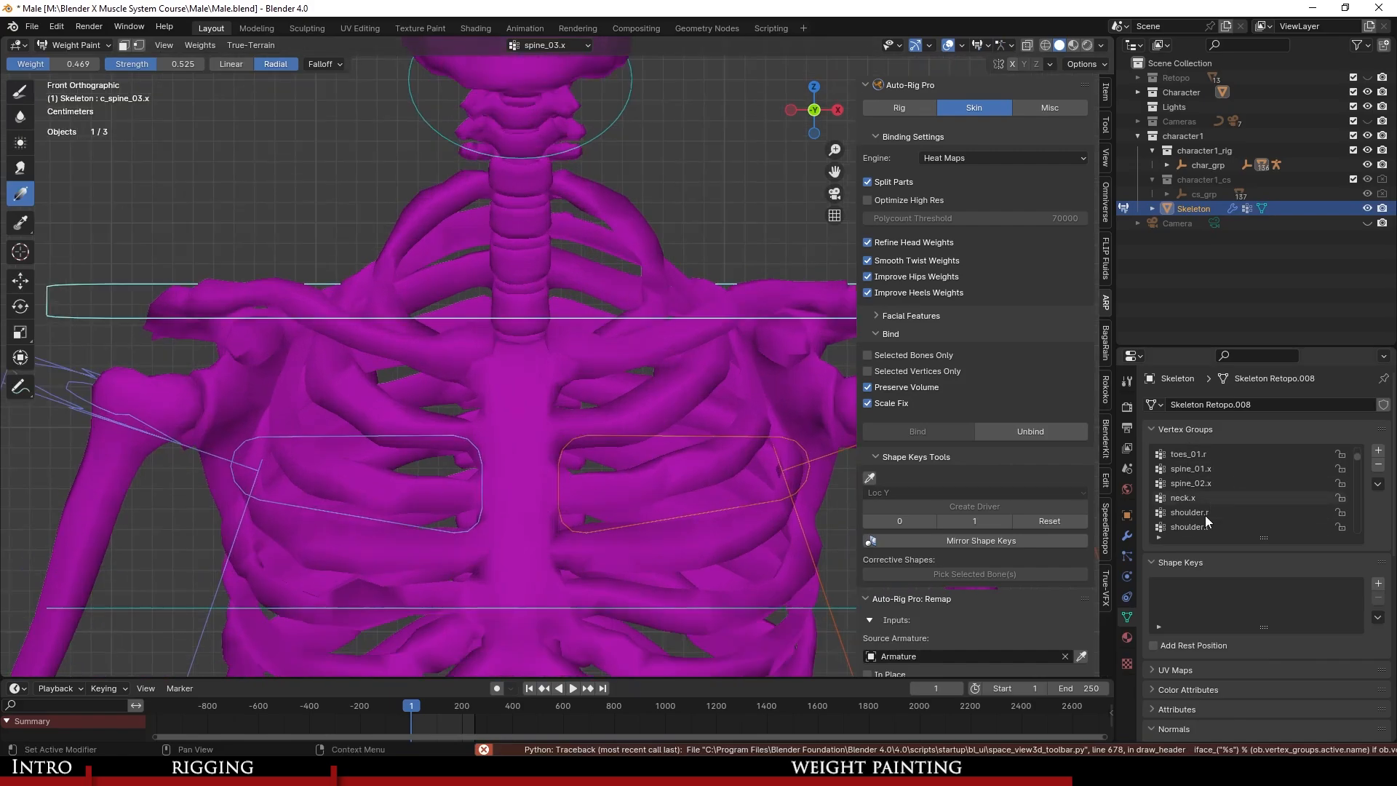
left_click(1223, 527)
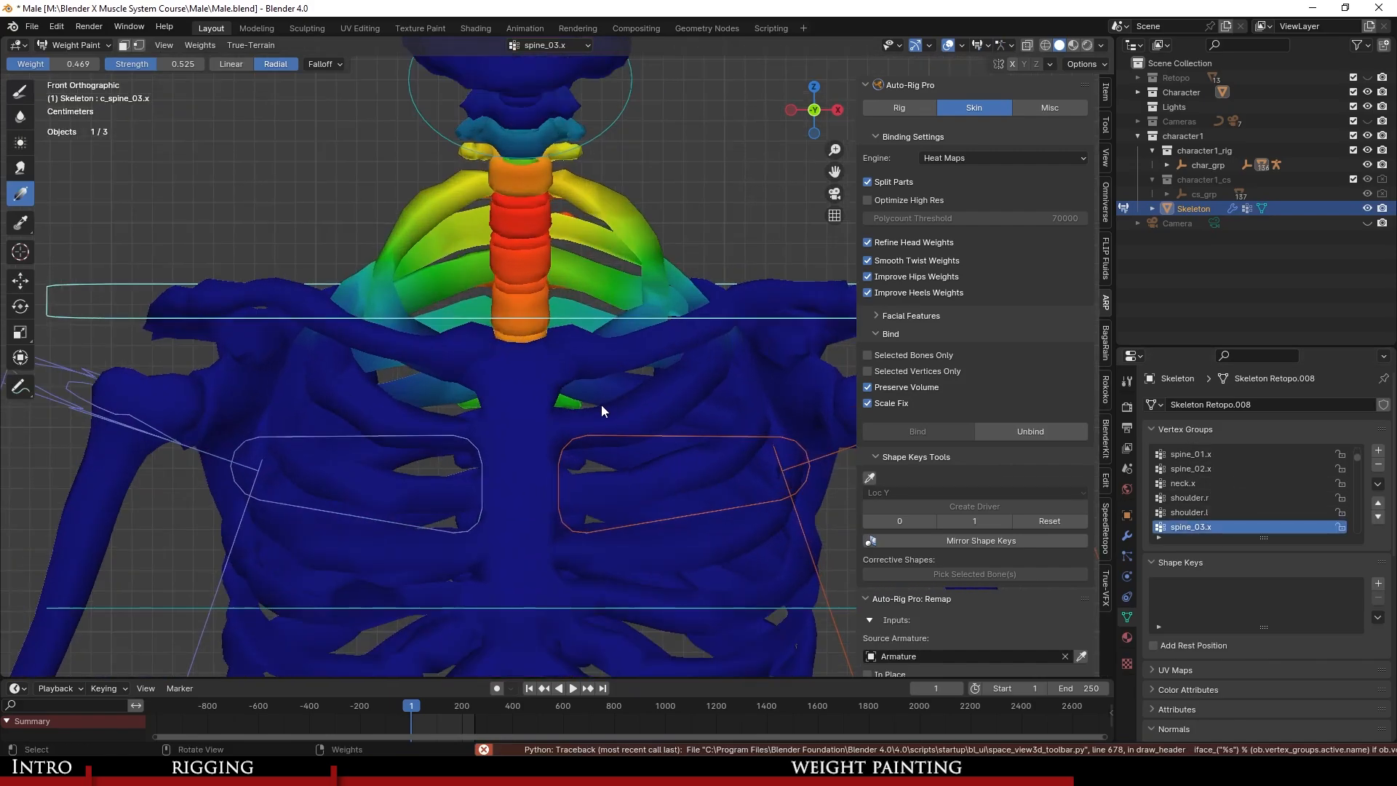
key("ctrl+s")
In Edit Mode, invert the skeleton's vertex selection to pick both collarbones and shoulder blades, and hide them.
middle_click_drag(576, 389, 589, 392, "shift")
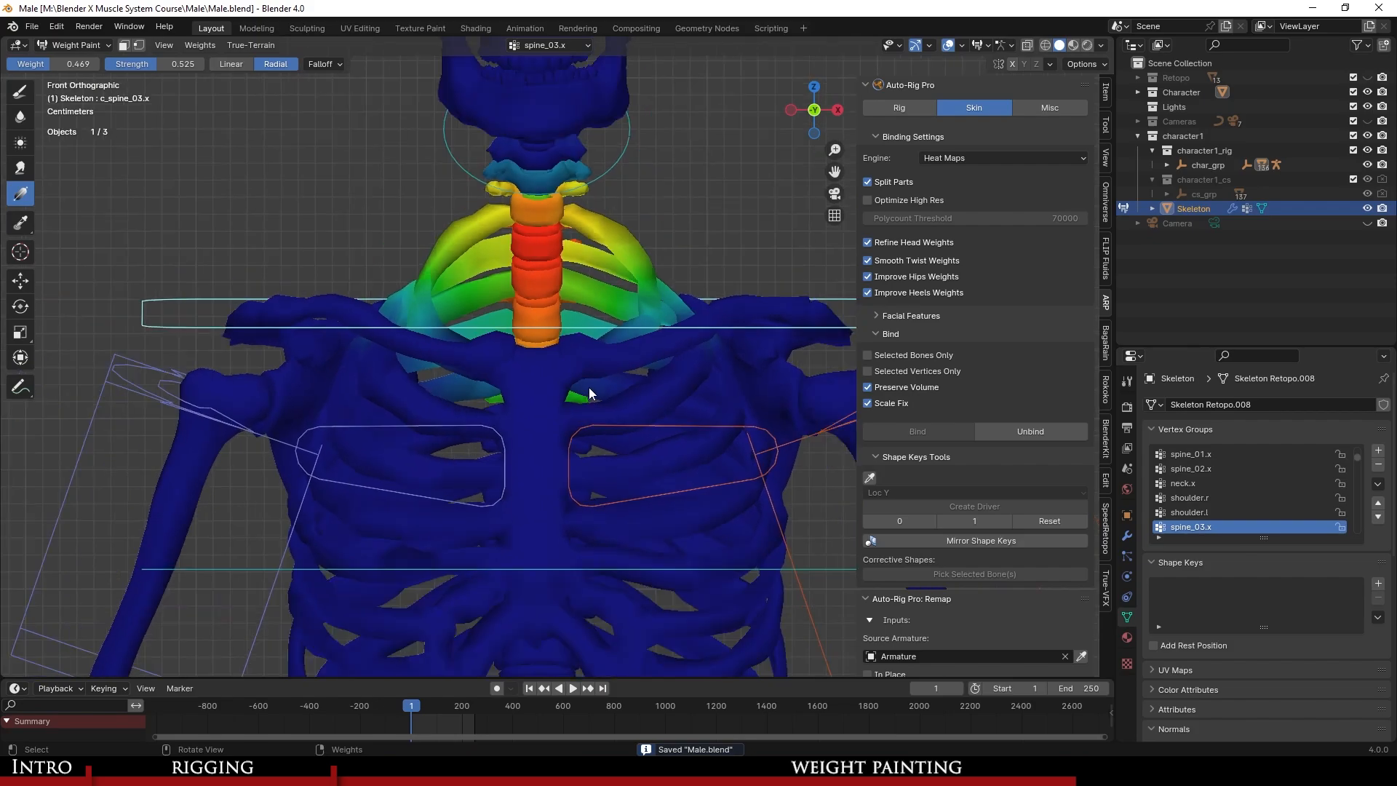
scroll(635, 358, "down", 1)
scroll(628, 381, "up", 1)
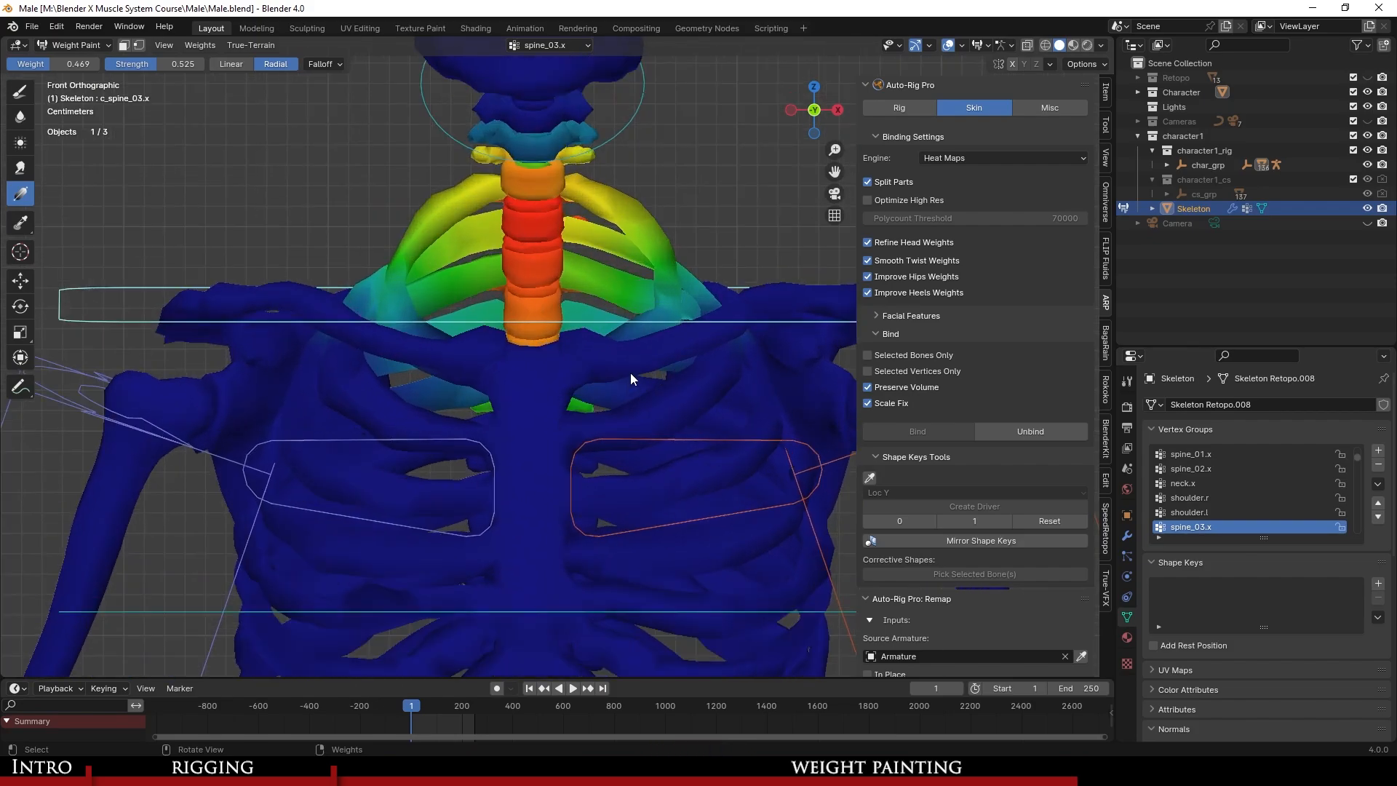
scroll(630, 373, "down", 1)
key("Tab")
left_click(630, 355)
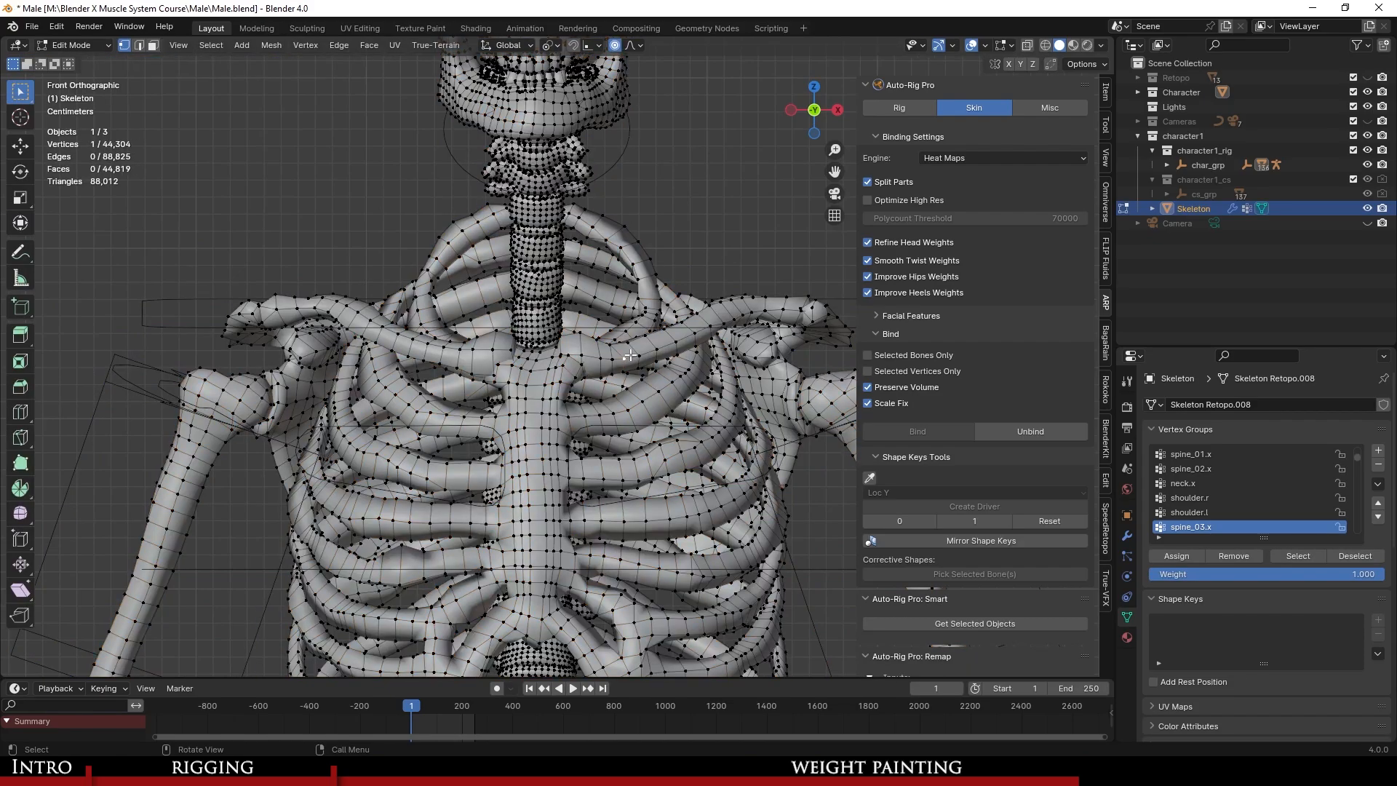
key("ctrl+z")
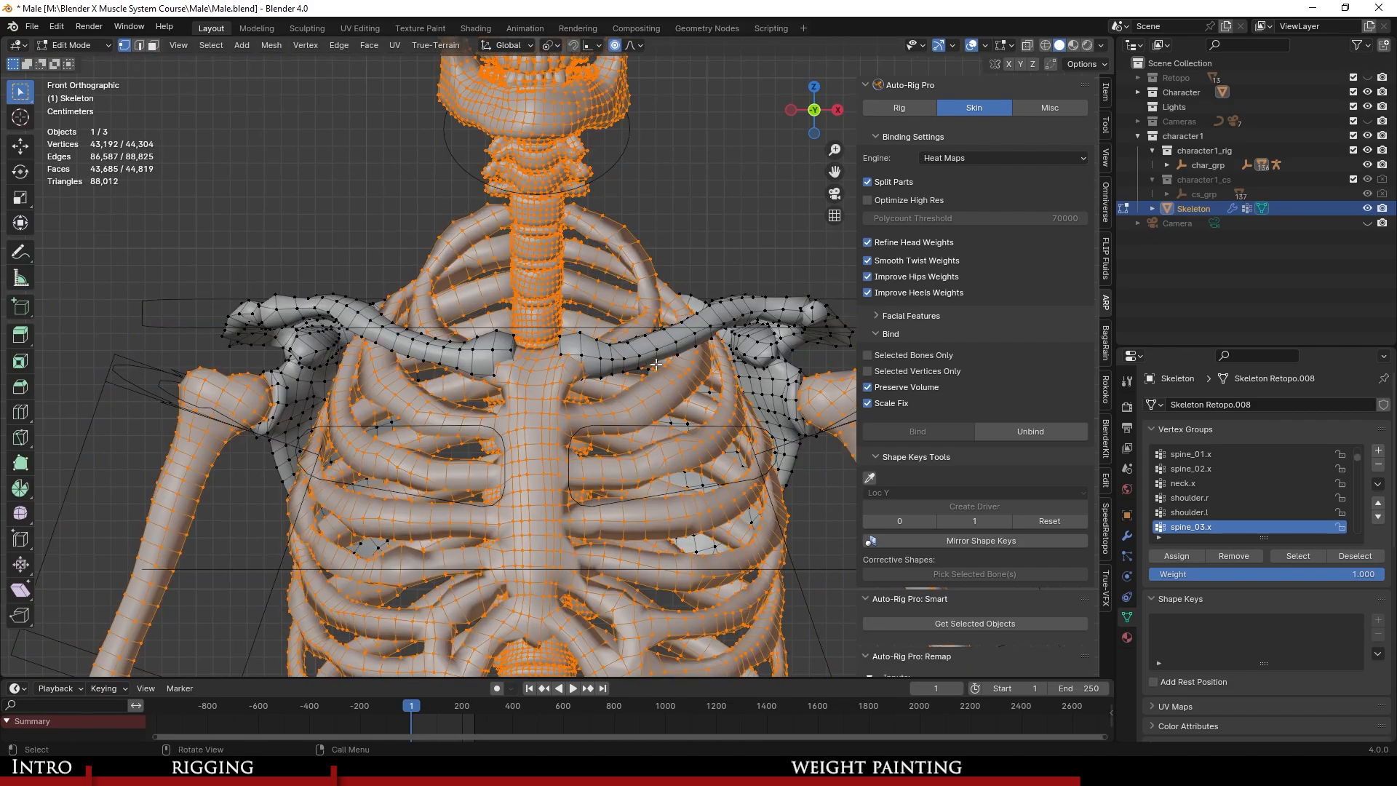
key("ctrl+i")
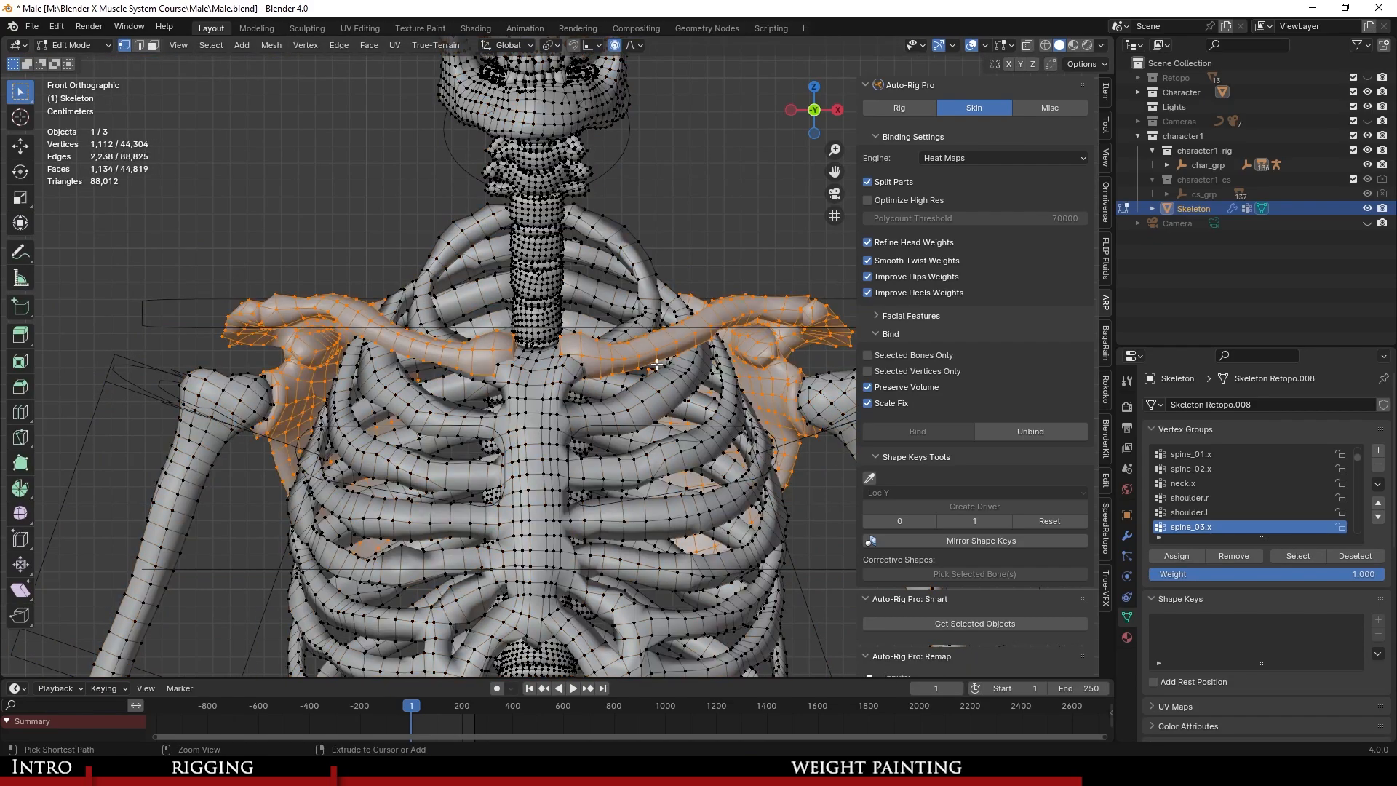
key("h")
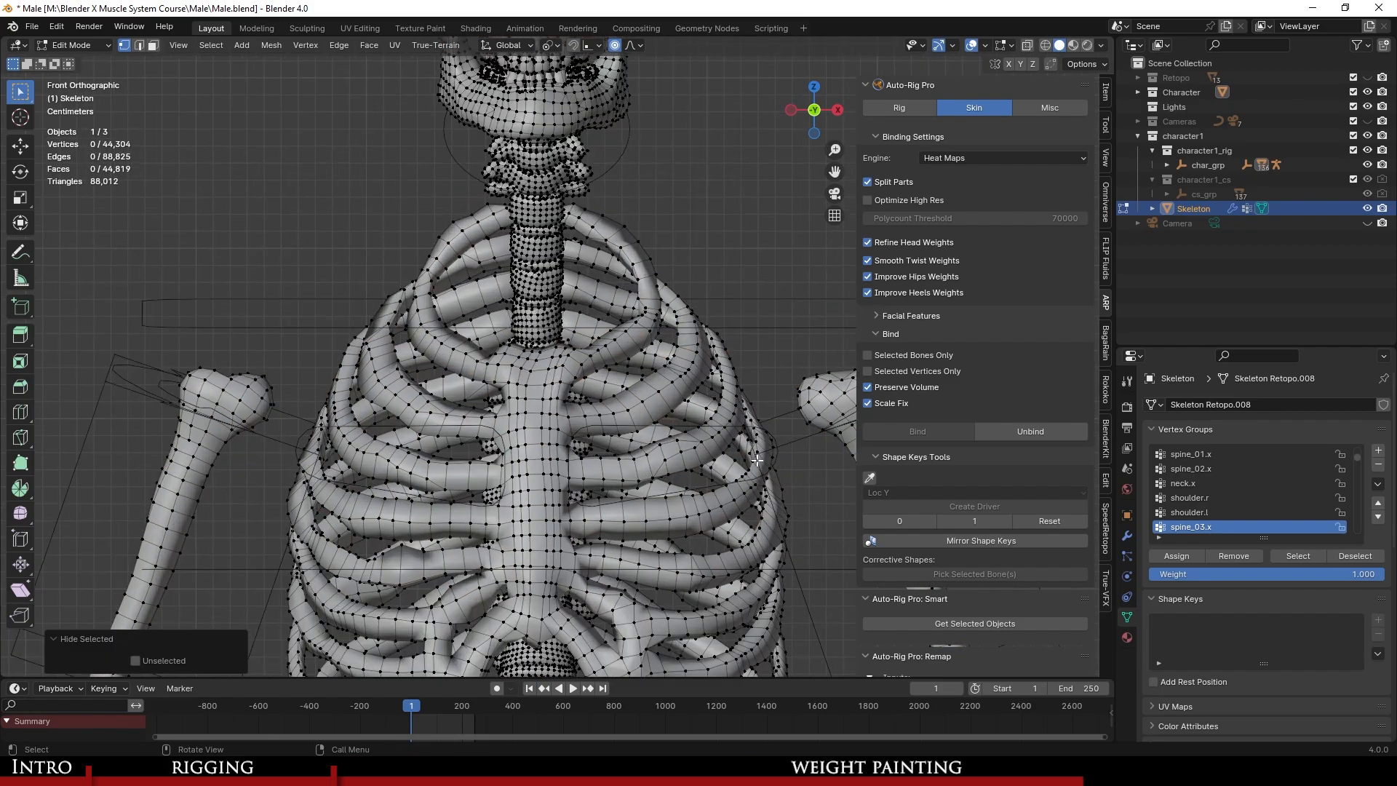
Hide both upper arm bones as linked geometry and return to Weight Paint mode.
scroll(757, 459, "down", 3)
key("l")
key("l")
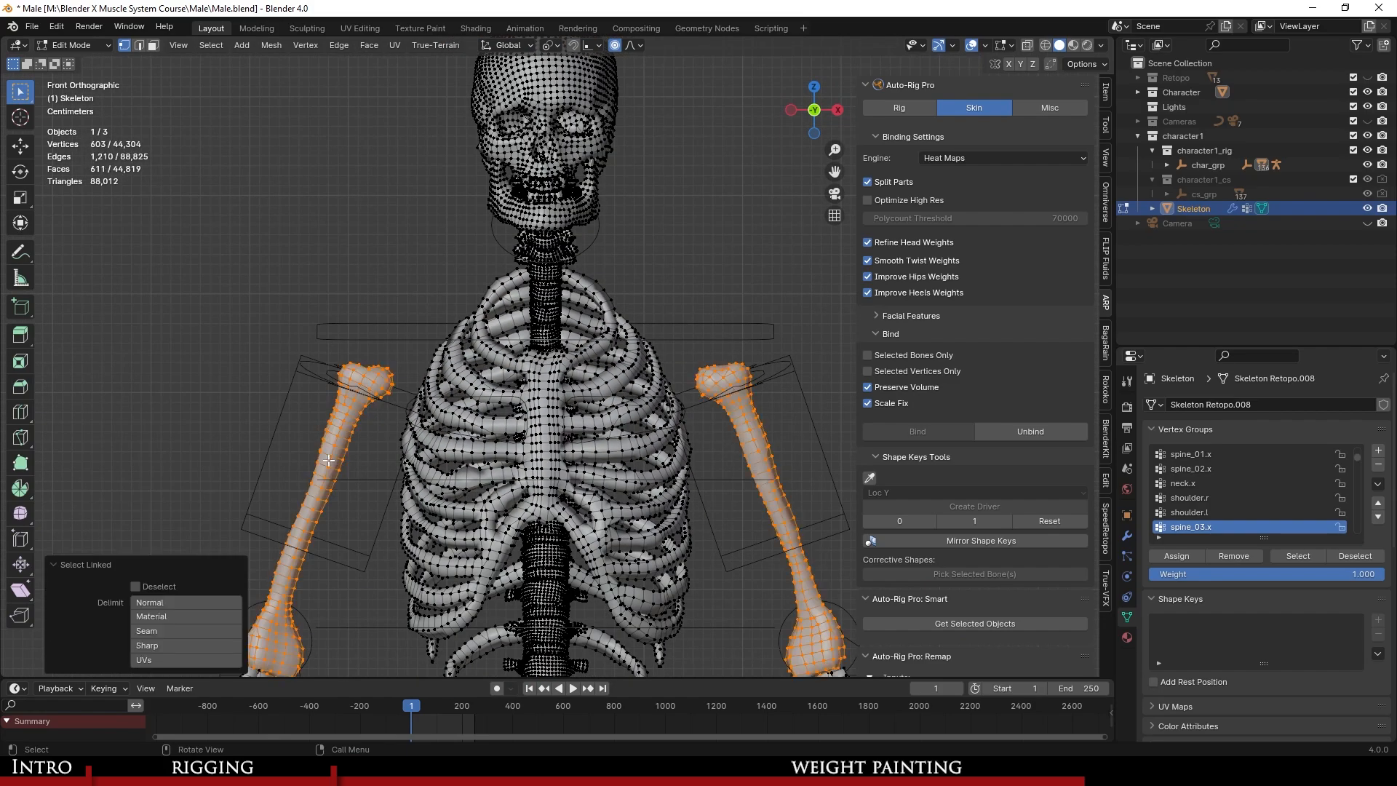
key("h")
key("ctrl+Tab")
Add spine_03.x weight over the upper spine, sternum and upper ribs with radial gradients at strength 1.000, and reveal the hidden bones.
scroll(609, 443, "up", 4)
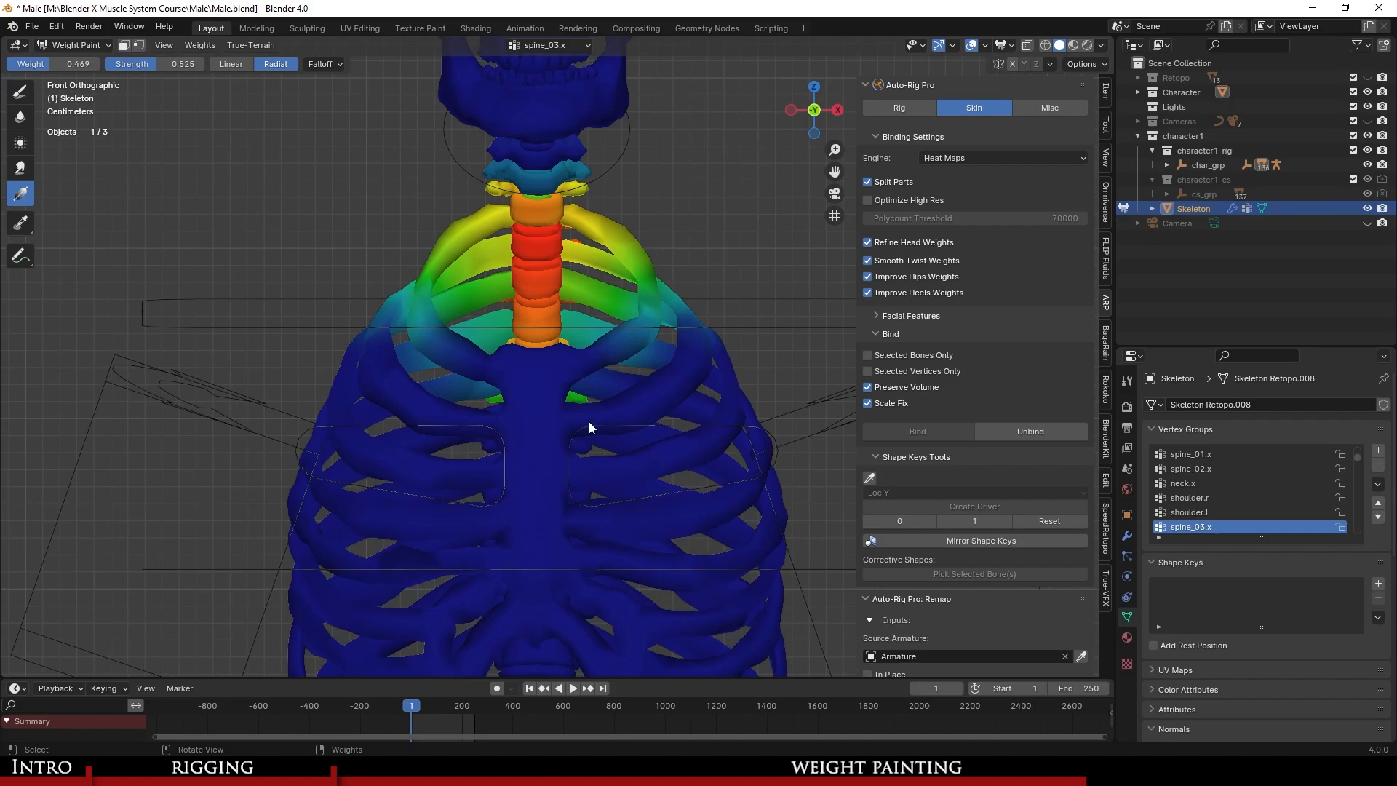
left_click(16, 92)
left_click(24, 64)
left_click(26, 111)
left_click(22, 198)
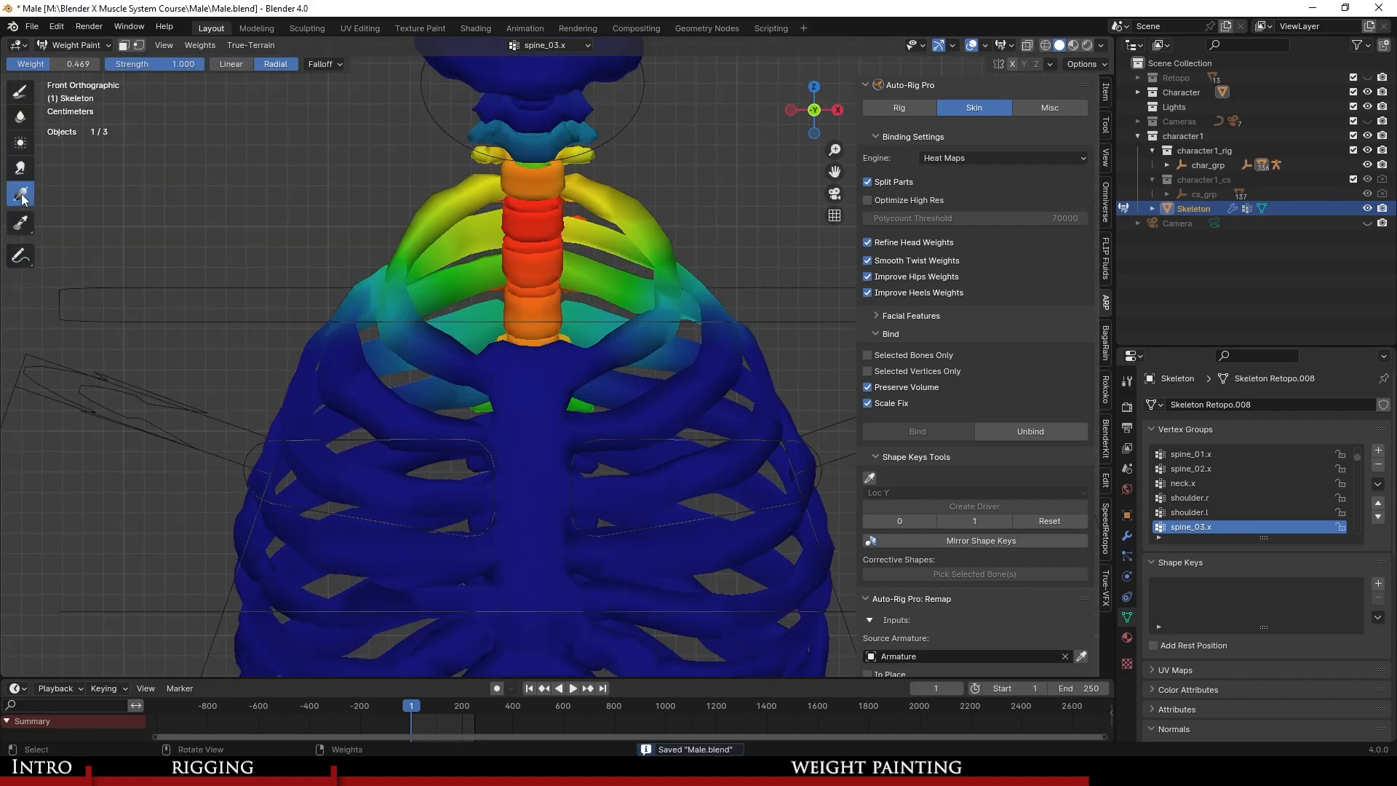
left_click_drag(533, 270, 815, 364)
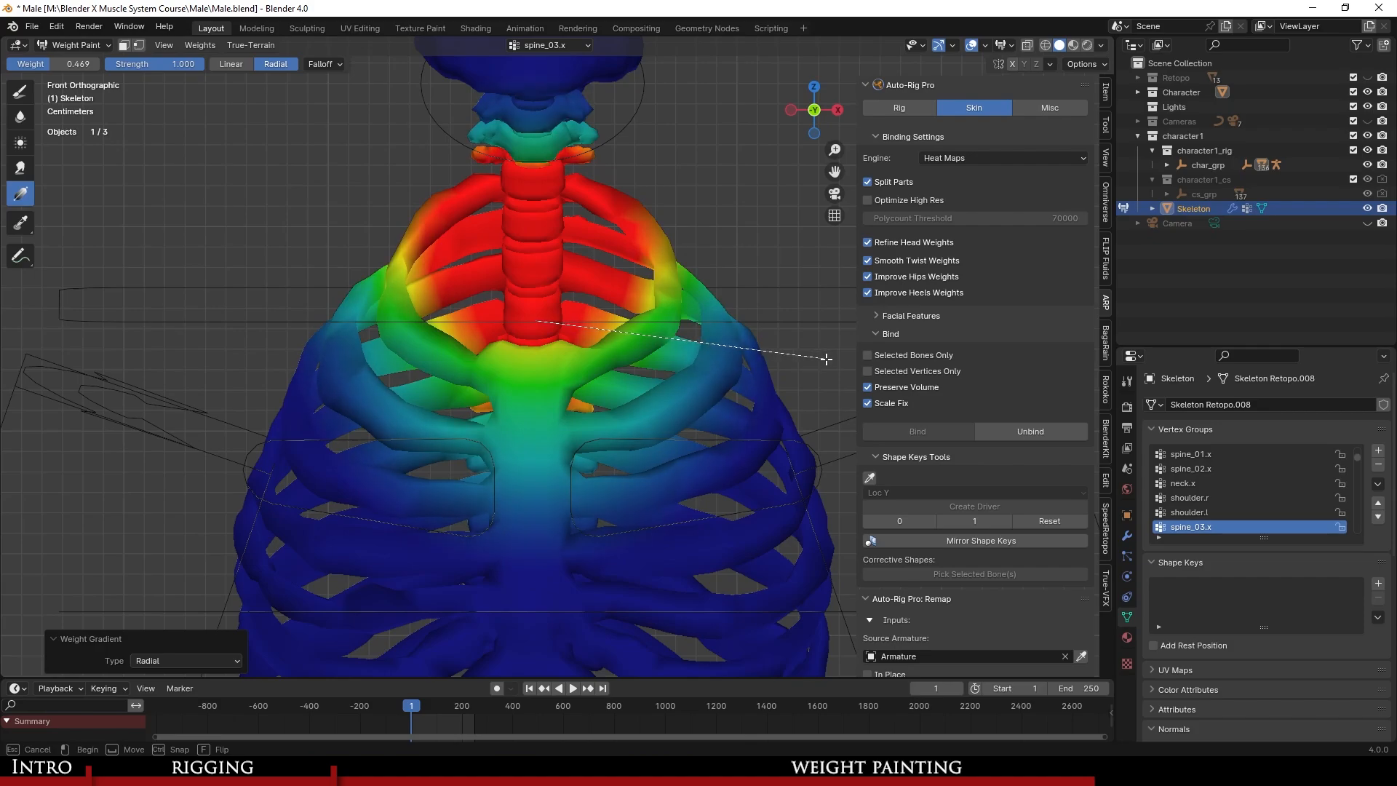
scroll(625, 331, "down", 1)
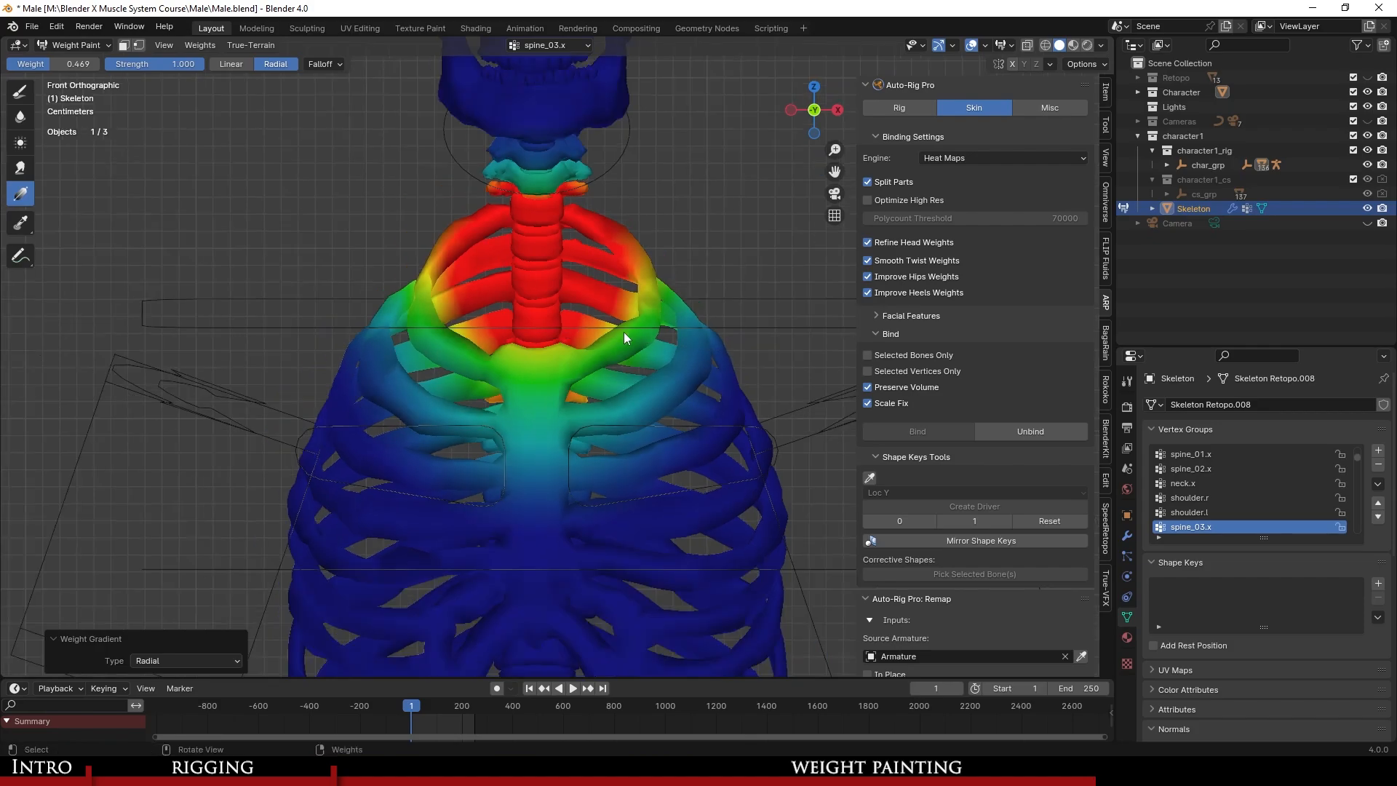
key("alt+h")
scroll(613, 339, "down", 1)
scroll(613, 338, "up", 1)
Switch to the rig in Pose Mode and rotate c_spine_03.x about -8.16° to test the upper chest deformation.
left_click(76, 45)
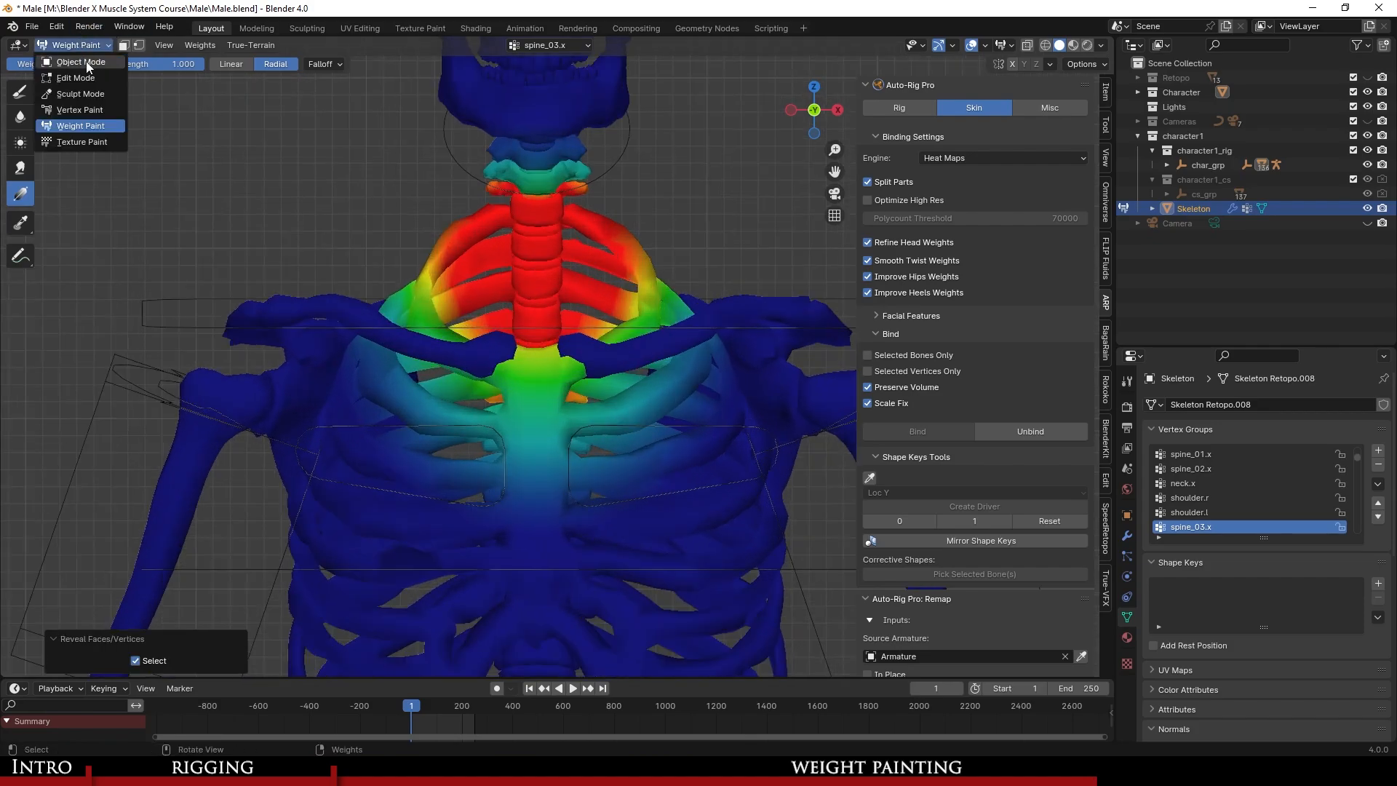
left_click(81, 51)
left_click(730, 326)
left_click(76, 45)
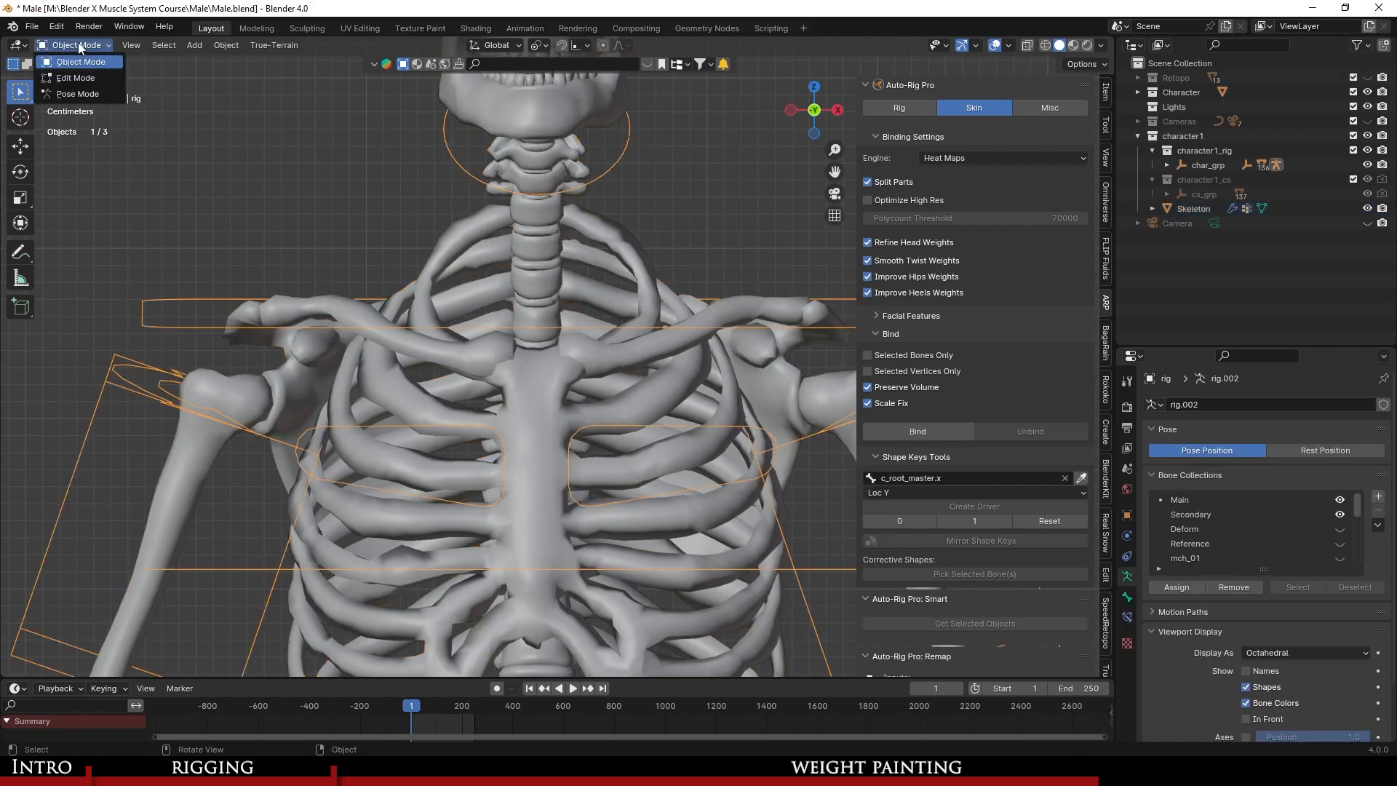
left_click(77, 95)
key("r")
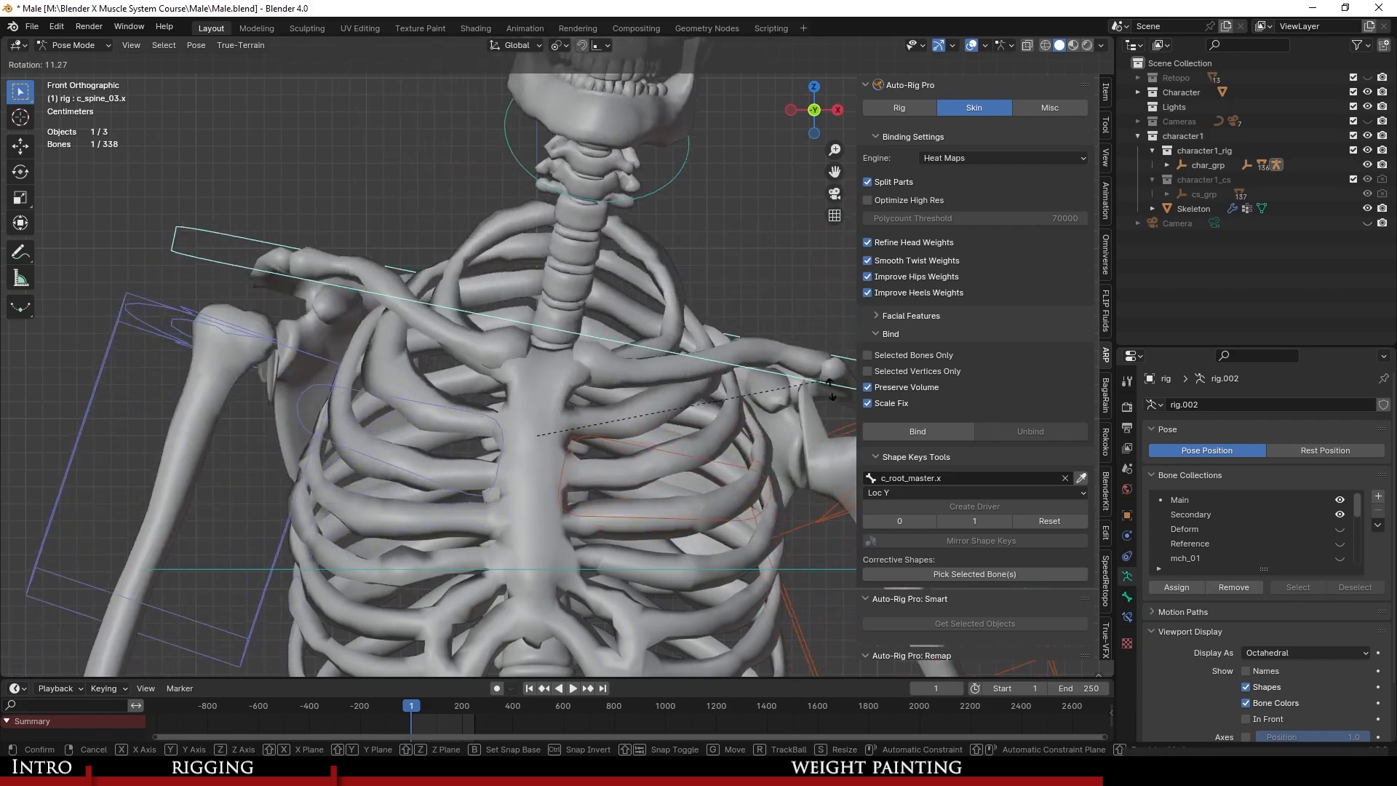
left_click(703, 429)
Rotate c_spine_02.x about -7.4° to test how the rib cage bends.
scroll(703, 429, "down", 1)
middle_click_drag(705, 422, 675, 318, "shift")
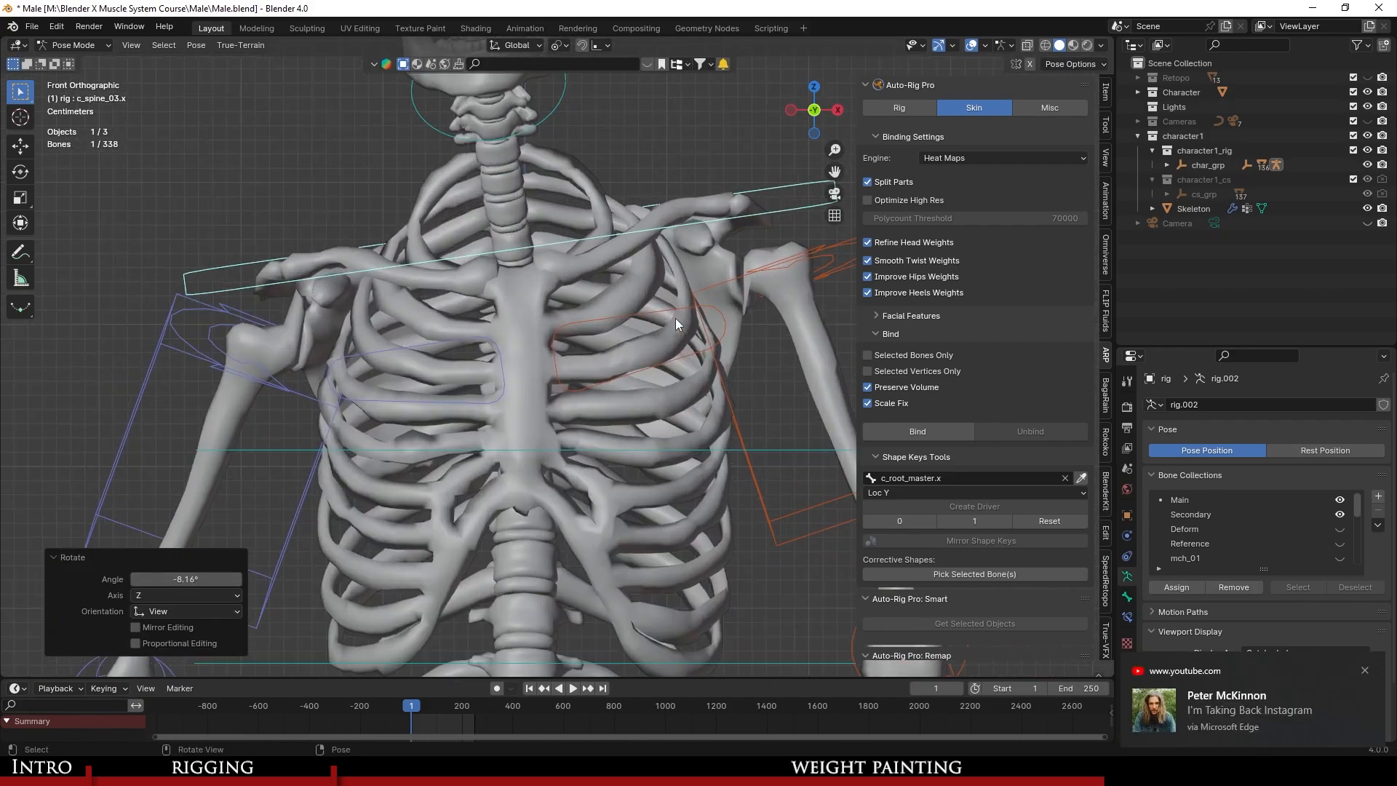
left_click(735, 451)
key("r")
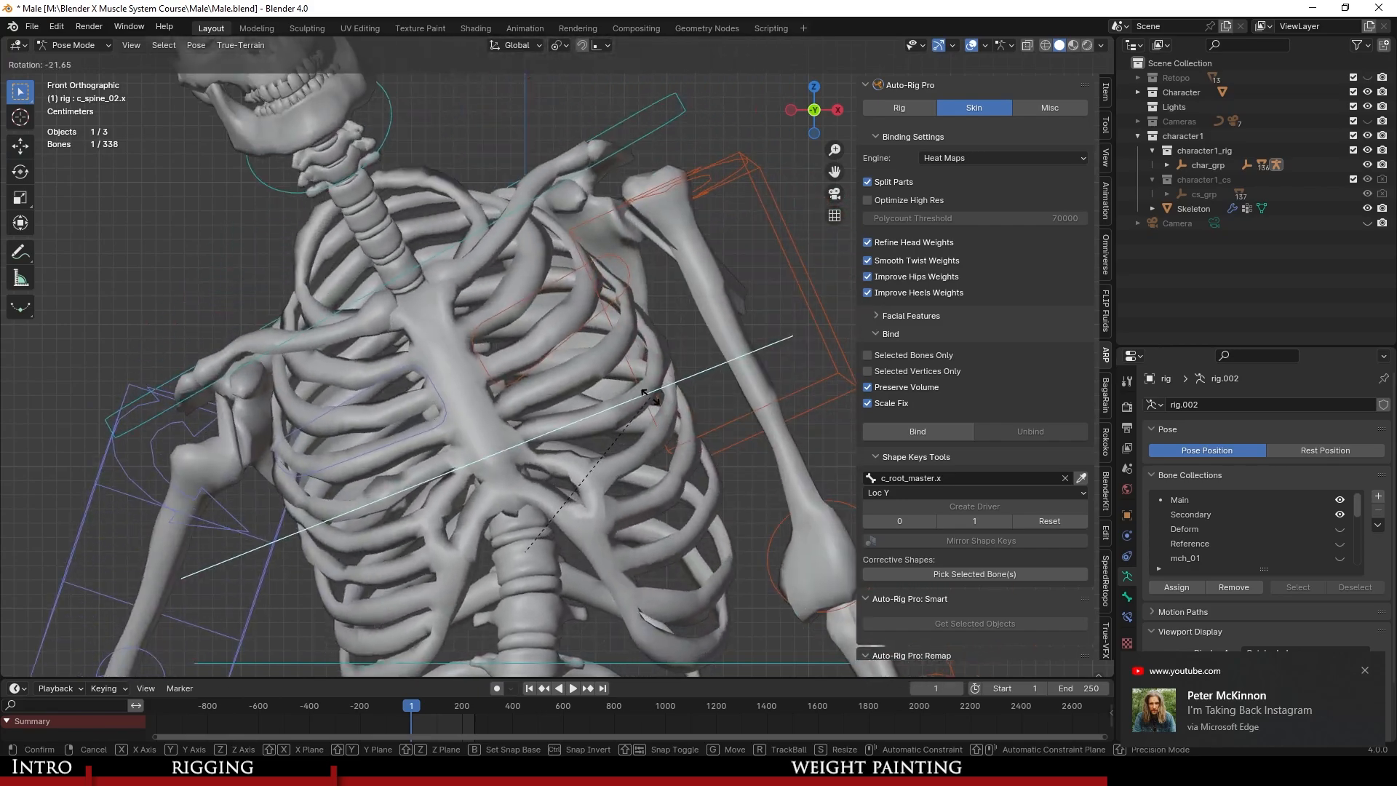
scroll(644, 394, "down", 4)
left_click(611, 471)
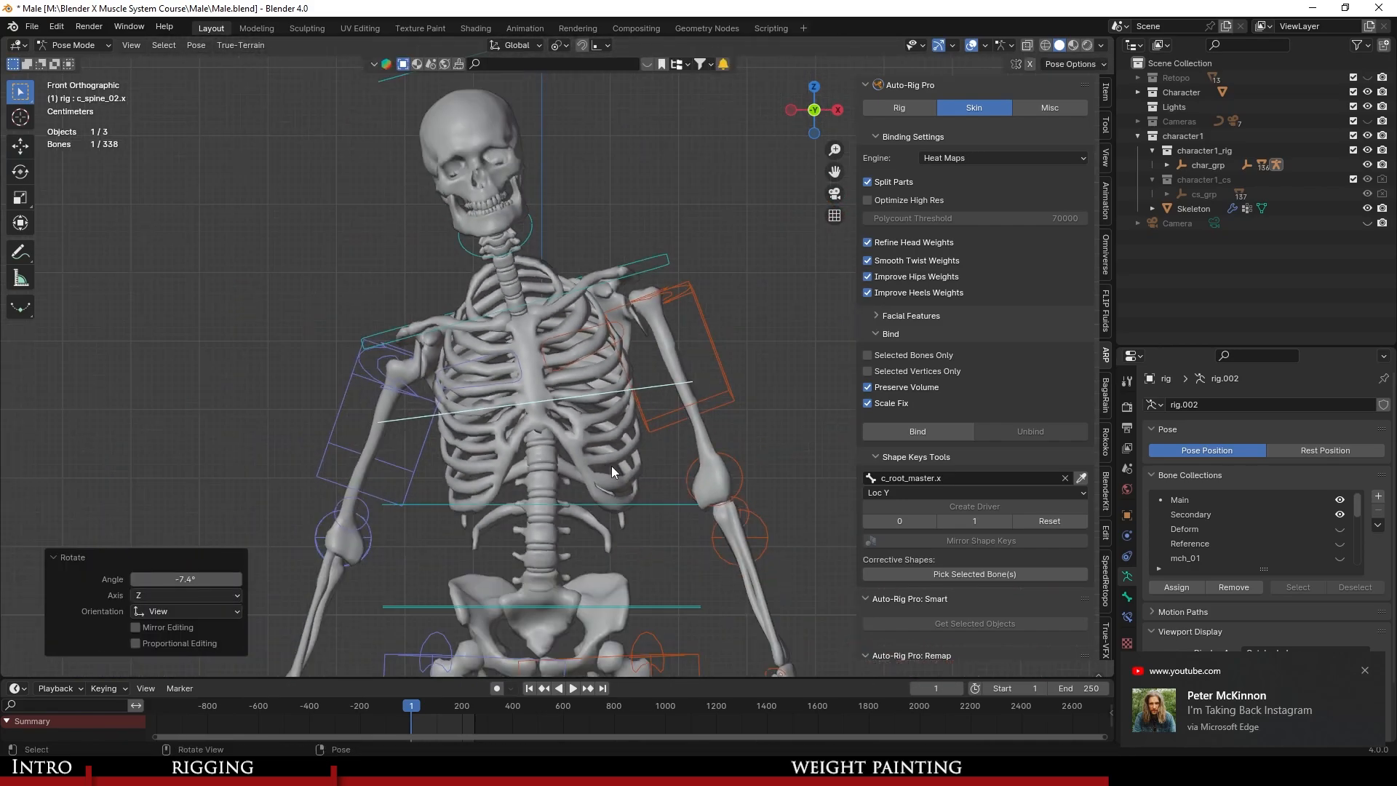
Clear the transforms of all the rig's bones and save the file.
scroll(561, 418, "up", 2)
key("a")
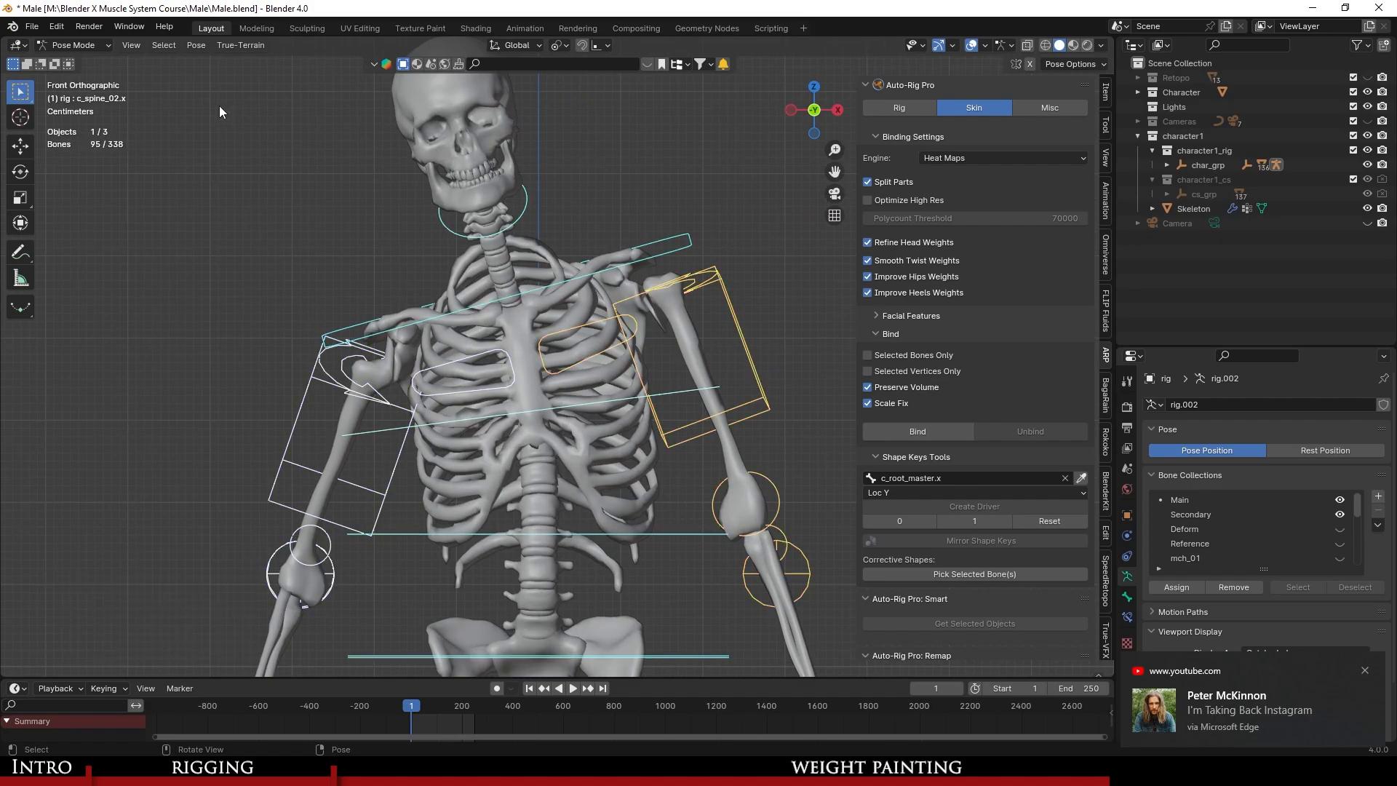
left_click(196, 45)
mouse_move(240, 69)
left_click(363, 81)
key("ctrl+s")
scroll(598, 390, "up", 2)
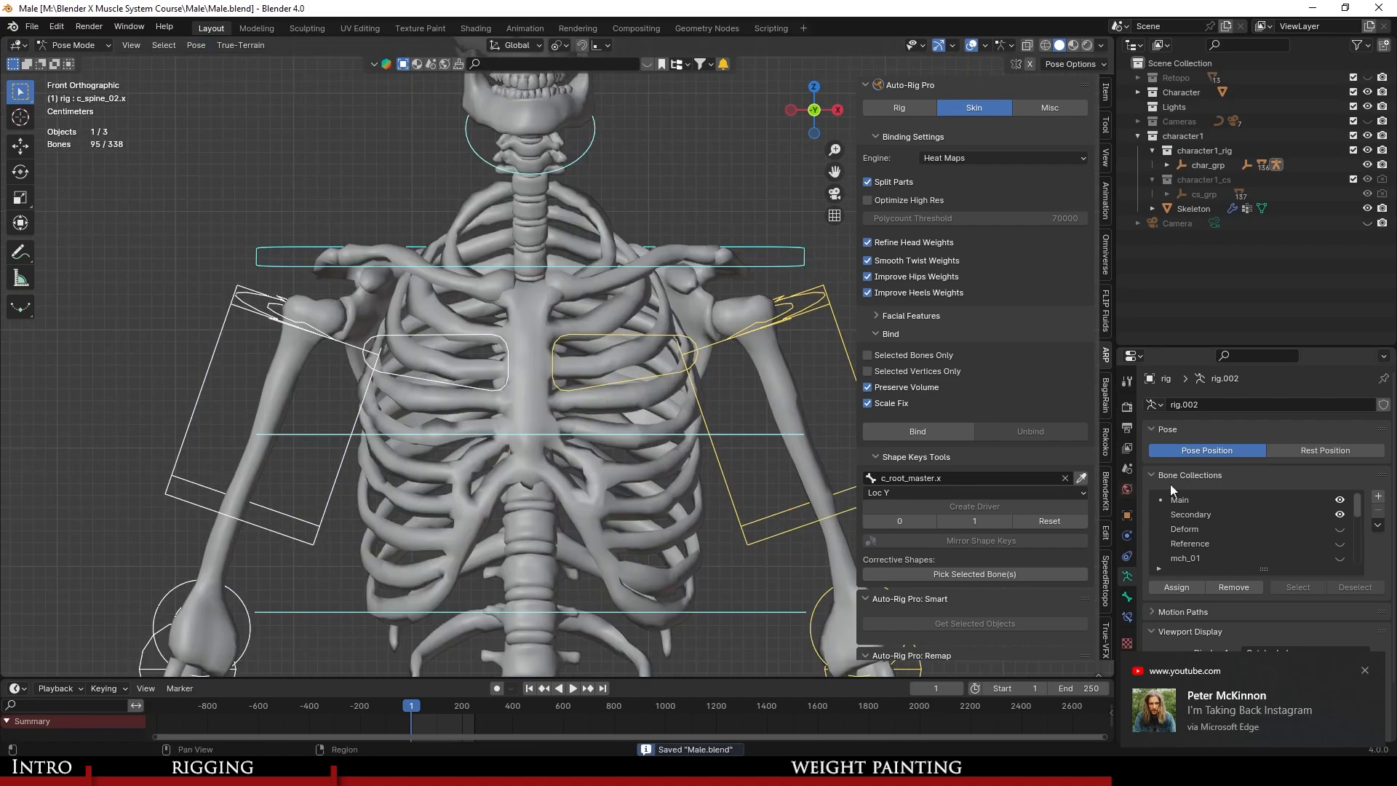
Switch to the Skeleton mesh in Weight Paint mode, check the head.x weights on the skull and save the file.
left_click(526, 312)
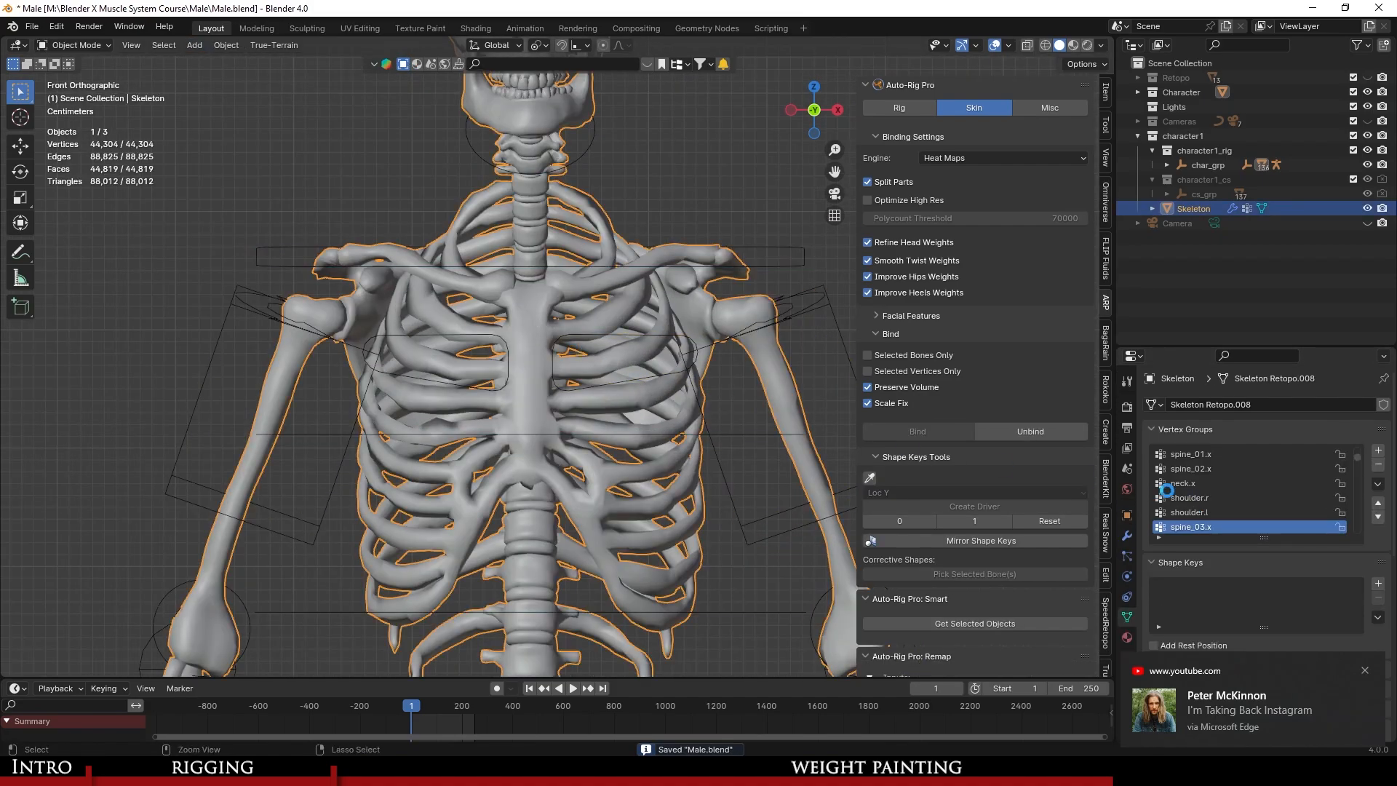
left_click(1191, 498)
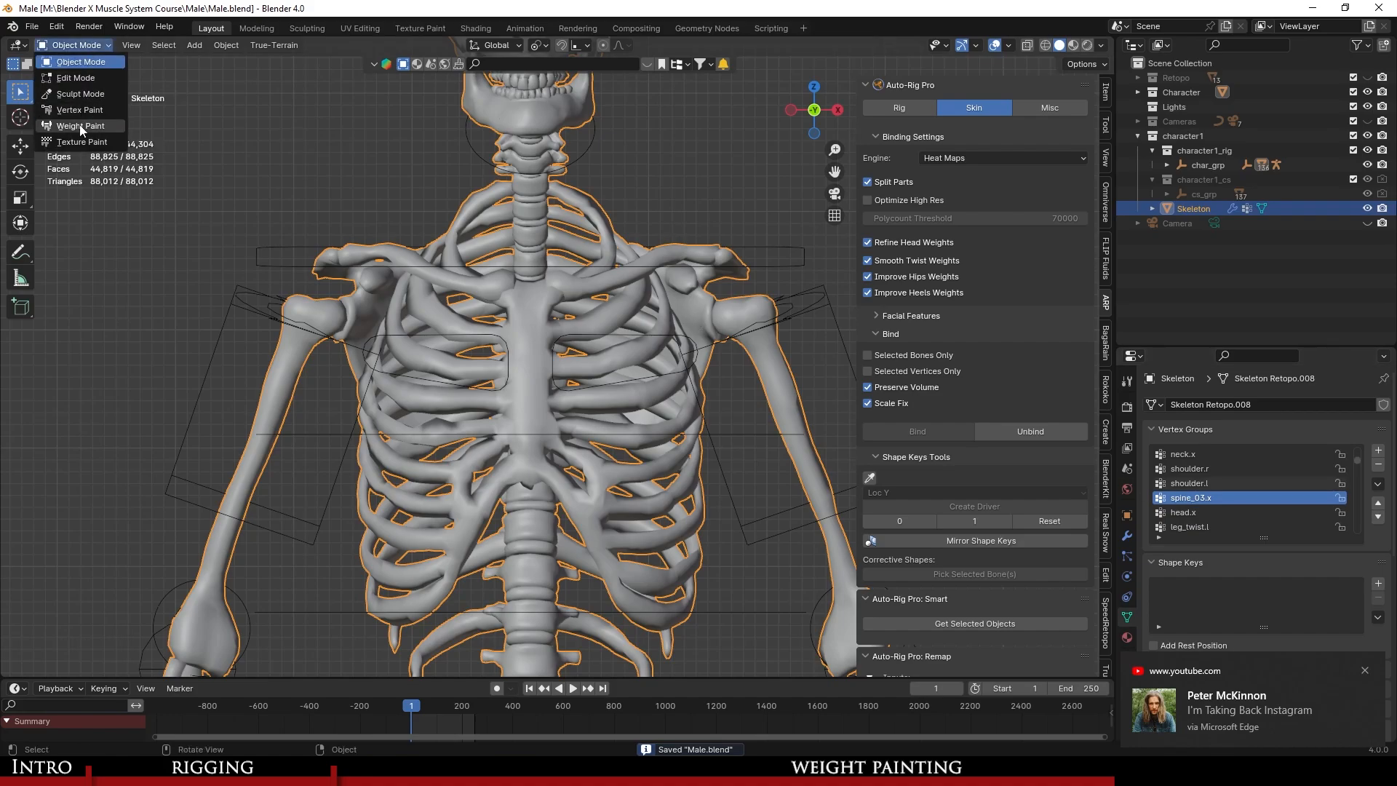
left_click(80, 126)
scroll(467, 470, "up", 3)
left_click(1204, 514)
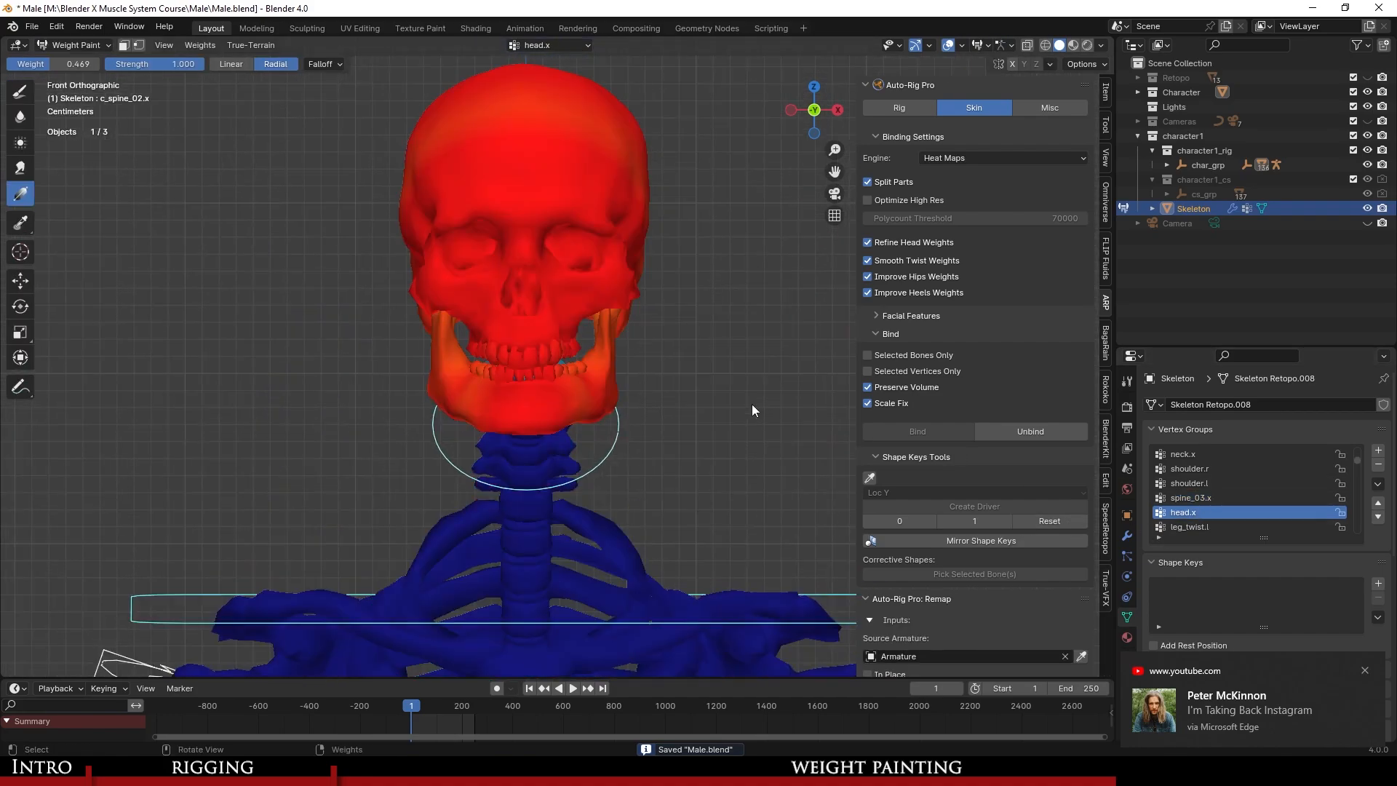
middle_click_drag(752, 404, 557, 369)
scroll(569, 394, "down", 7)
scroll(550, 416, "up", 2)
key("ctrl+s")
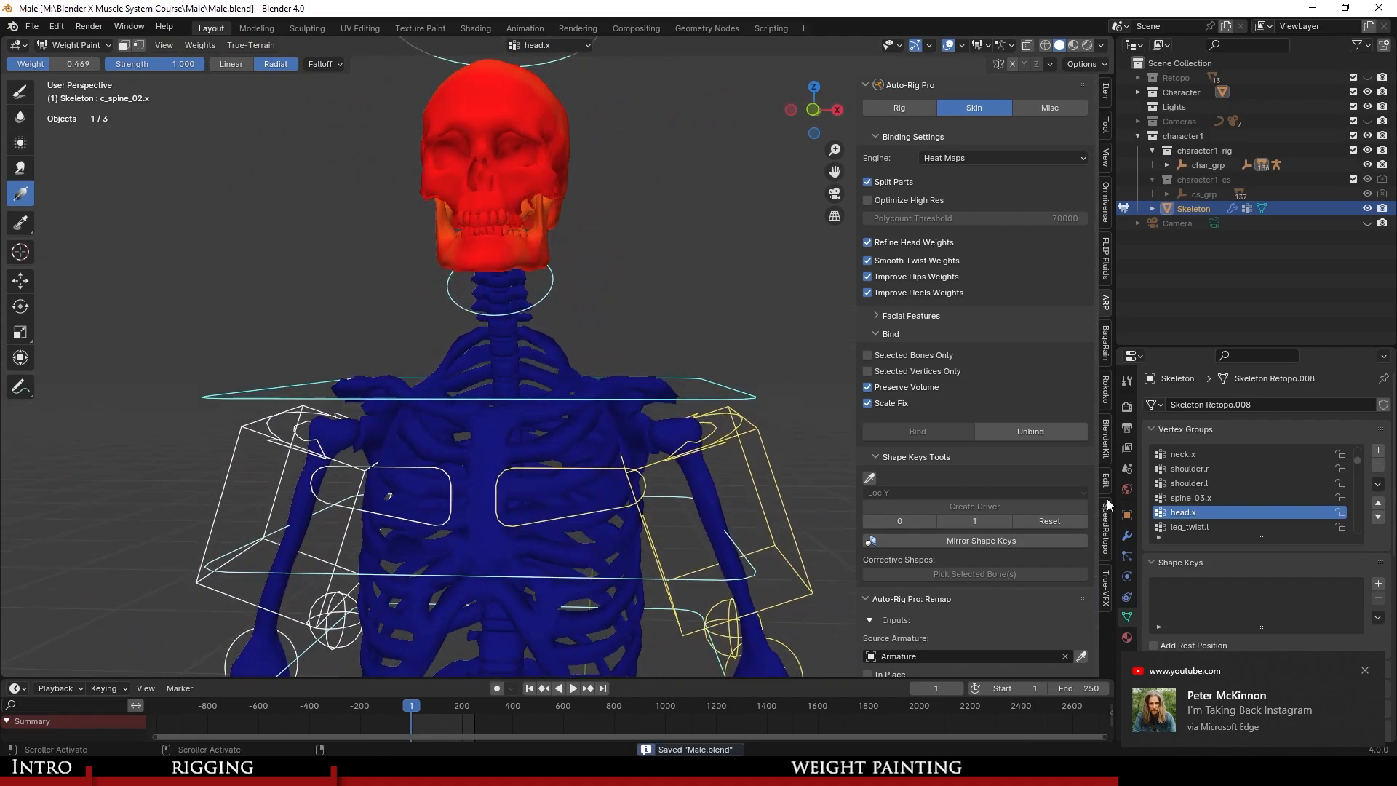
Examine the leg_twist.l and leg_twist.r weights along both lower legs.
scroll(1221, 504, "down", 2)
left_click(1225, 498)
scroll(570, 247, "down", 4)
scroll(579, 344, "up", 6)
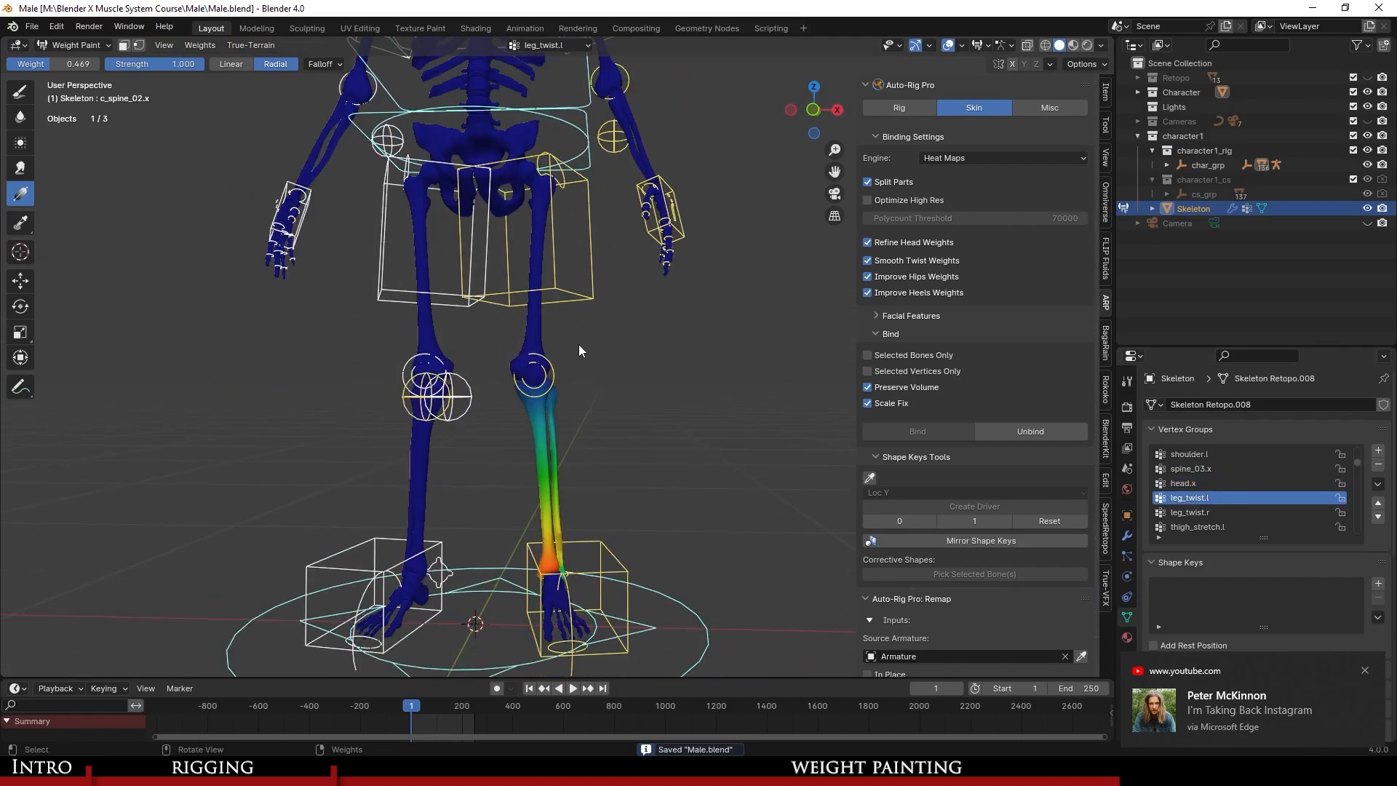
middle_click_drag(588, 426, 581, 386)
scroll(581, 385, "down", 2)
middle_click_drag(626, 441, 683, 348, "shift")
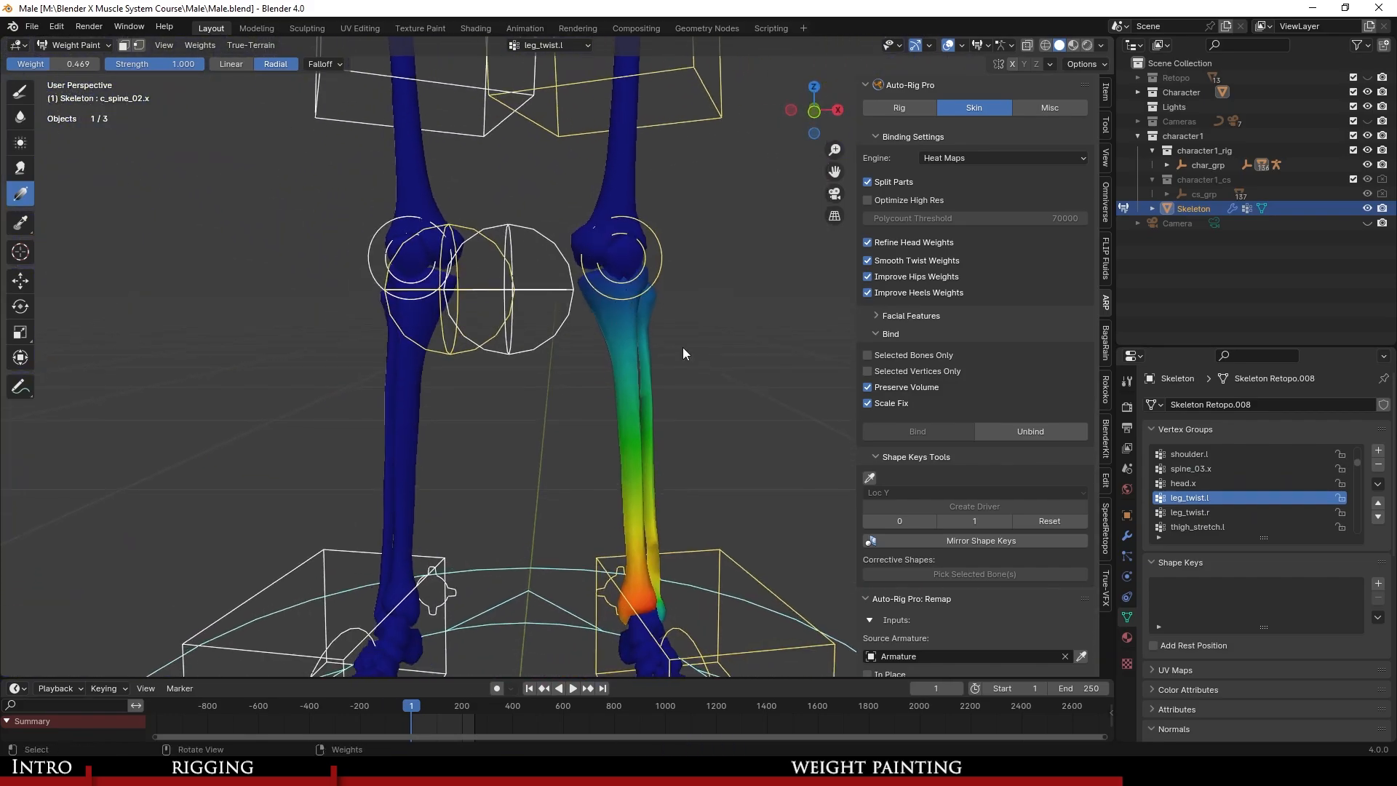
left_click(1212, 513)
scroll(546, 382, "up", 5)
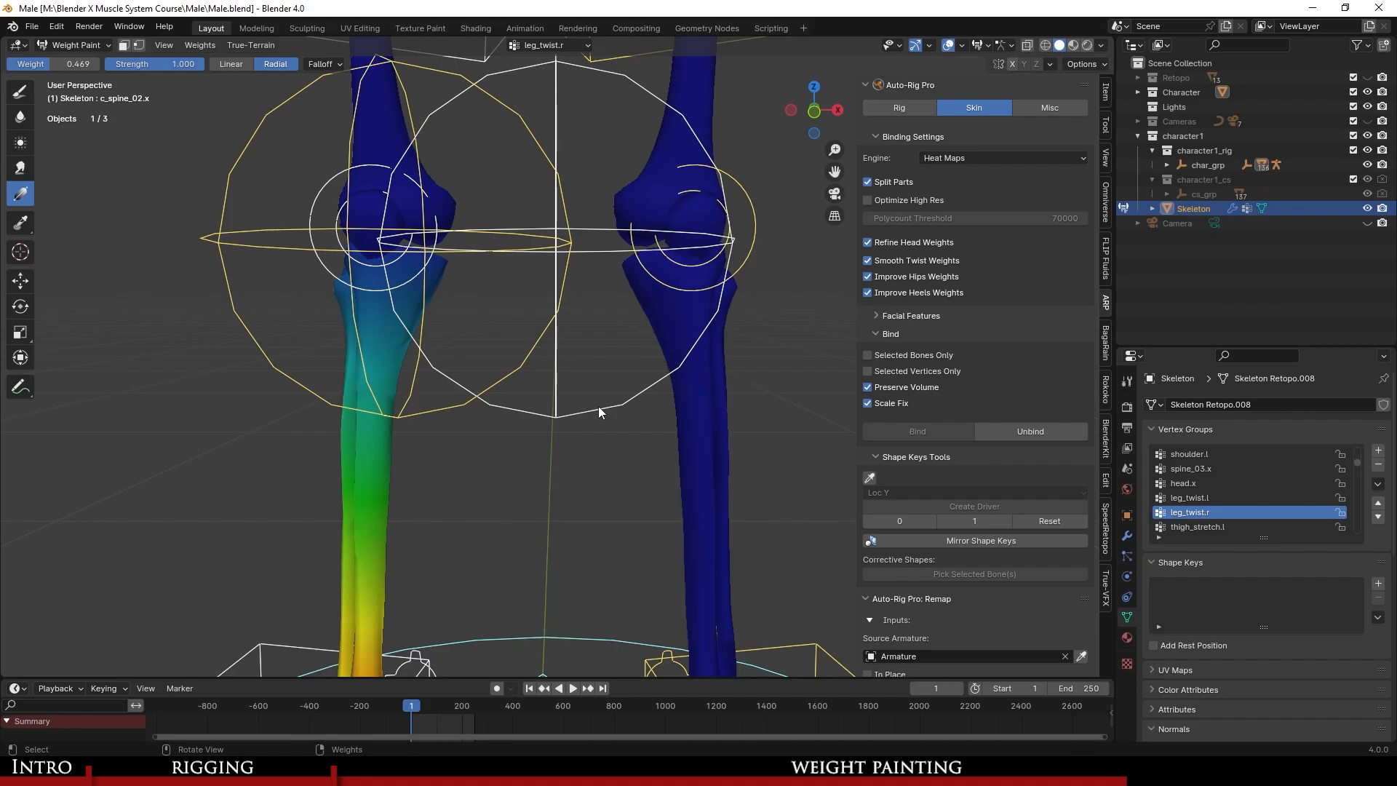
Smooth the thigh_stretch.l weights across the left femur and kneecap with factor 0.500 and 25 iterations.
scroll(1216, 502, "down", 2)
left_click(1215, 498)
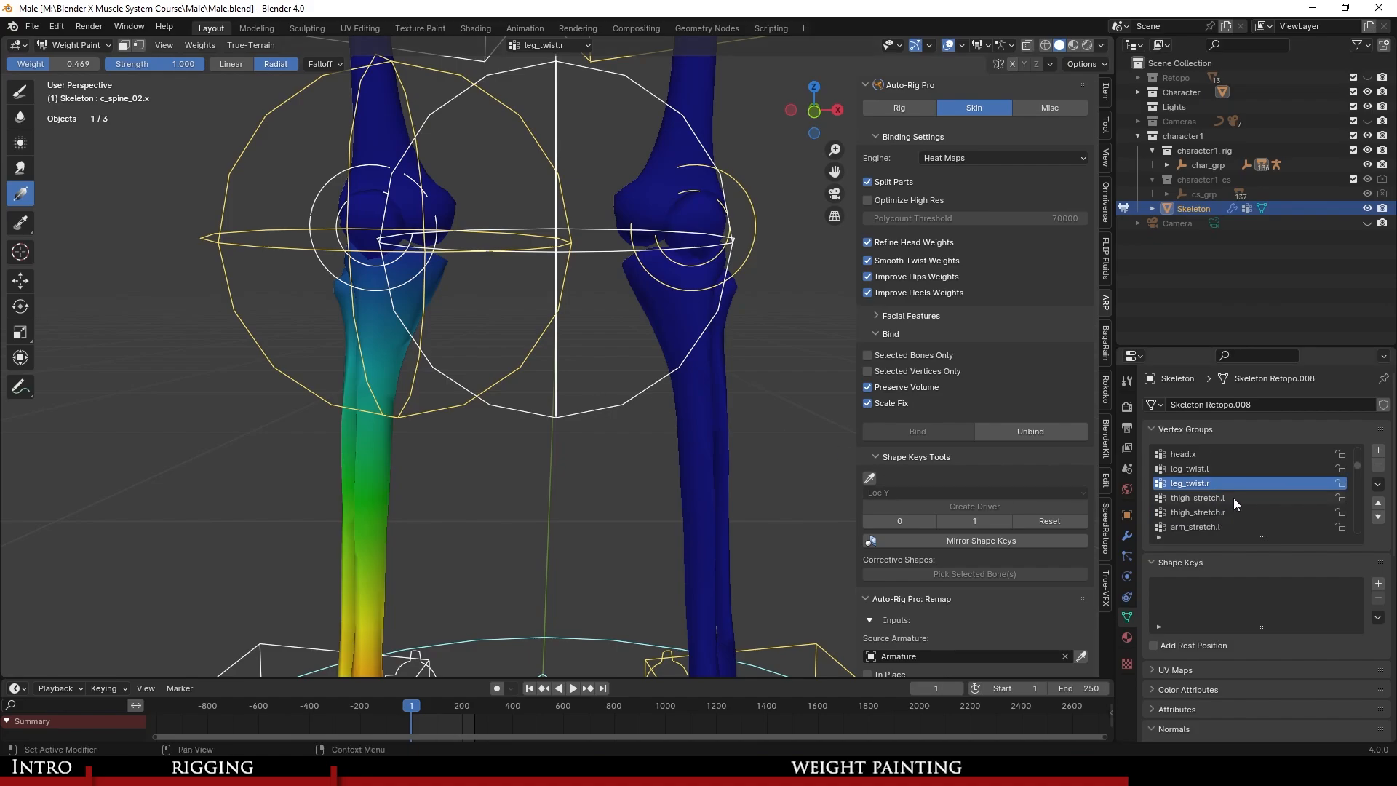
middle_click_drag(655, 328, 714, 382)
scroll(506, 417, "up", 2)
scroll(577, 383, "down", 8)
scroll(473, 441, "up", 6)
scroll(619, 374, "up", 2)
scroll(619, 373, "down", 4)
scroll(714, 382, "up", 3)
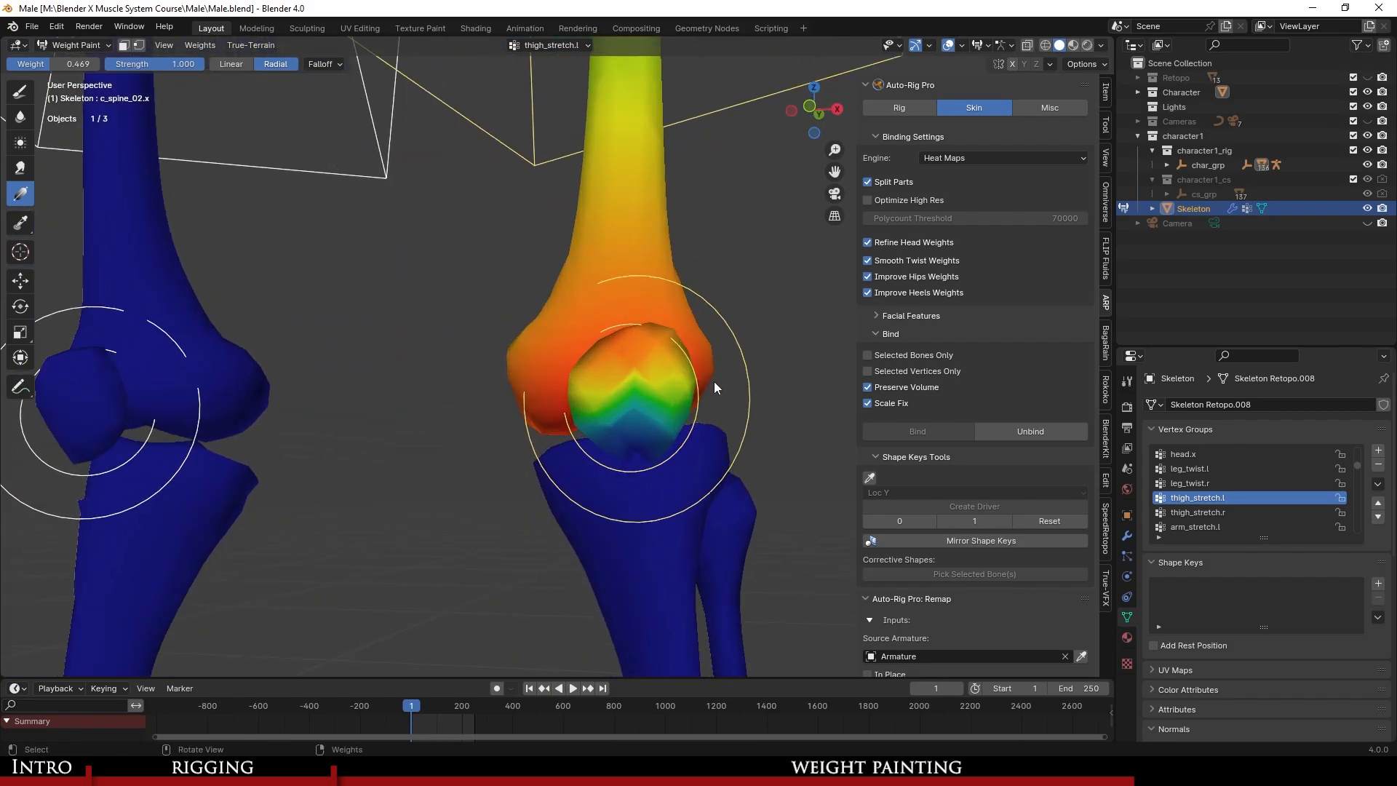
middle_click_drag(626, 381, 648, 336)
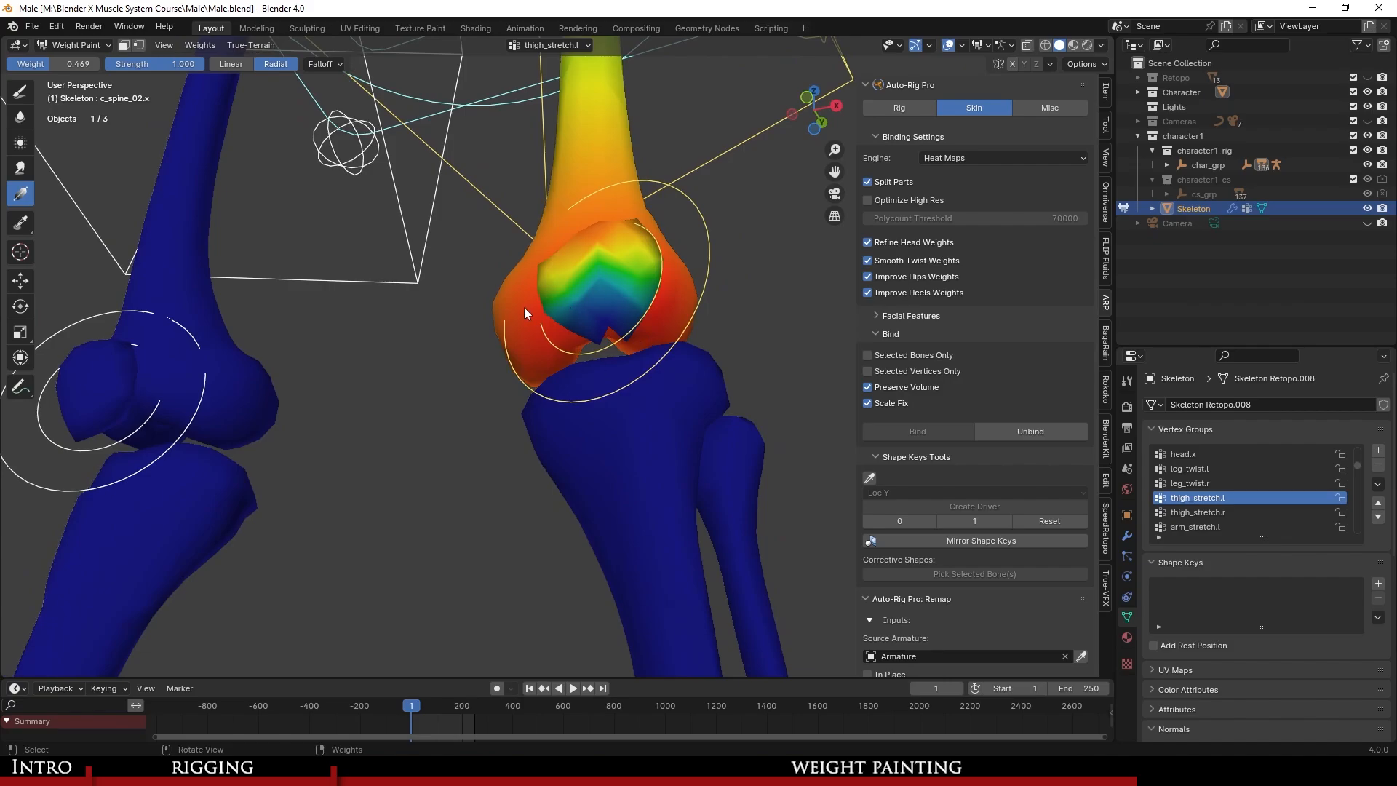
left_click(200, 45)
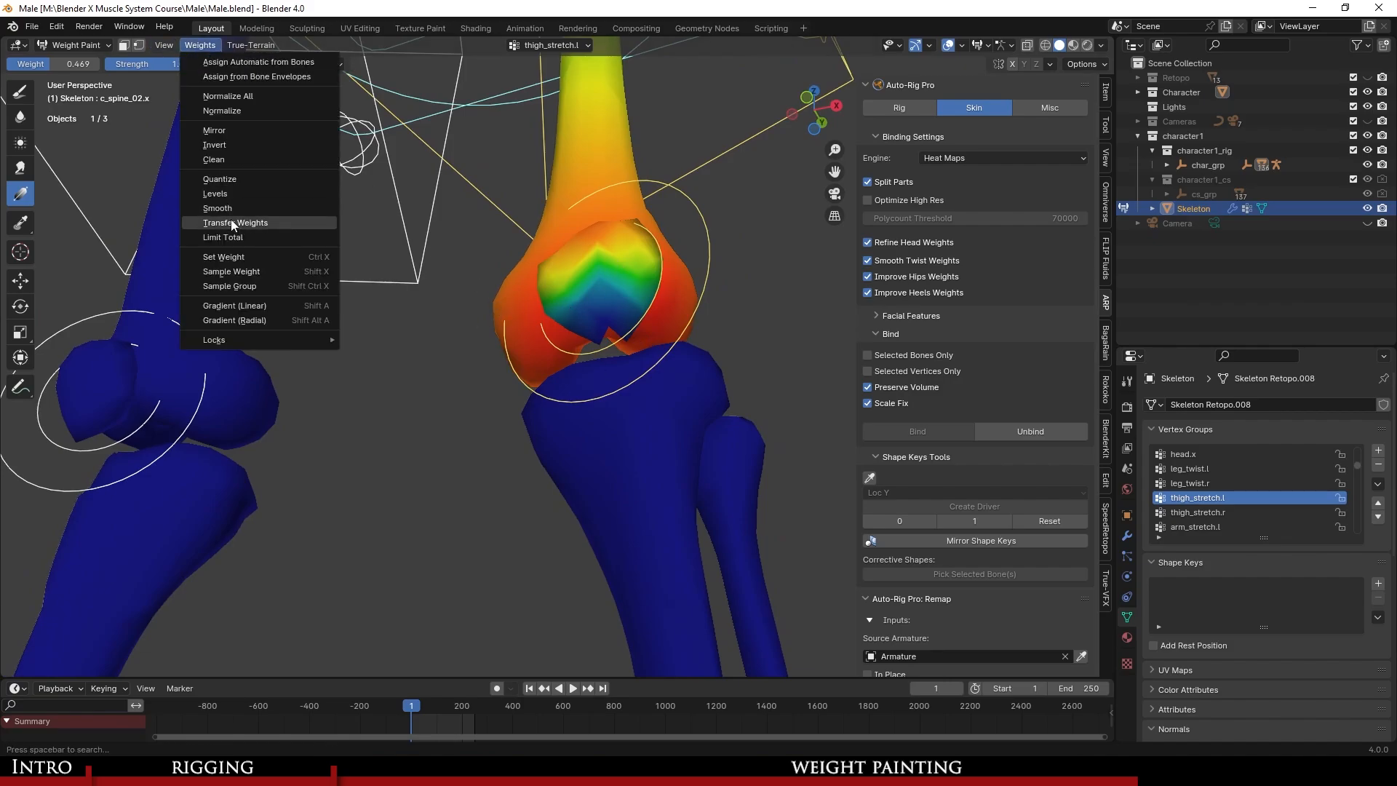
left_click(230, 210)
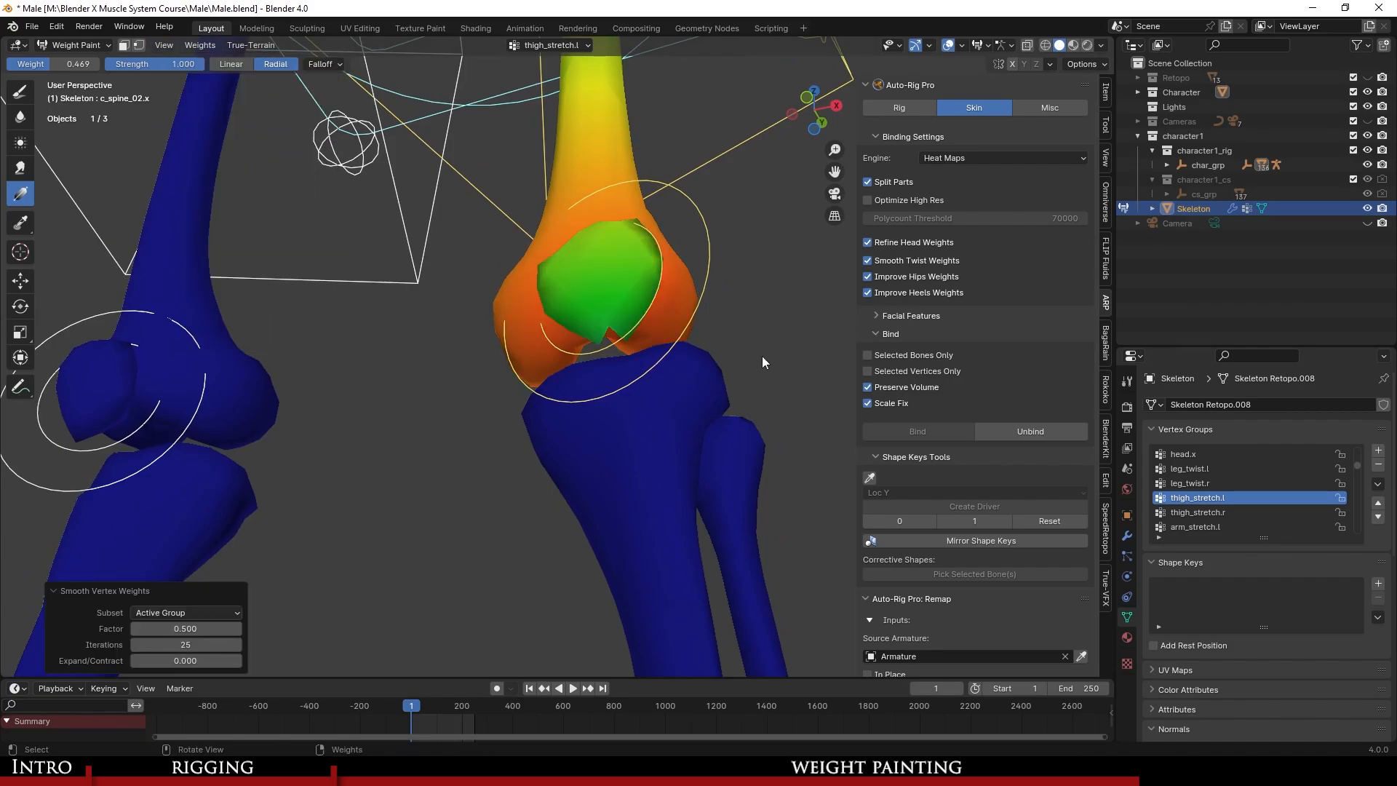
scroll(631, 326, "down", 4)
scroll(636, 373, "up", 4)
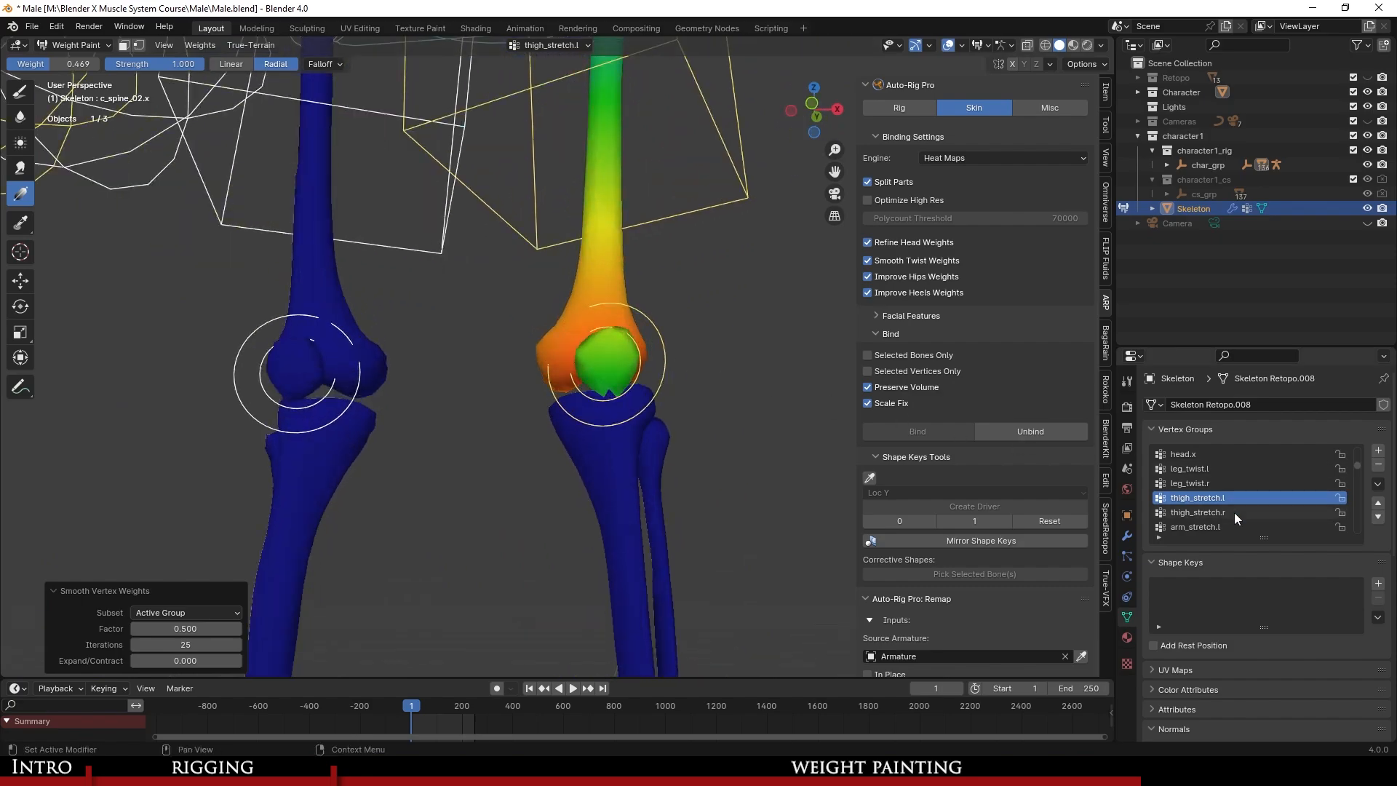
Smooth the thigh_stretch.r weights across the right femur and kneecap with the same factor 0.500 and 25 iterations.
left_click(1208, 513)
left_click(201, 45)
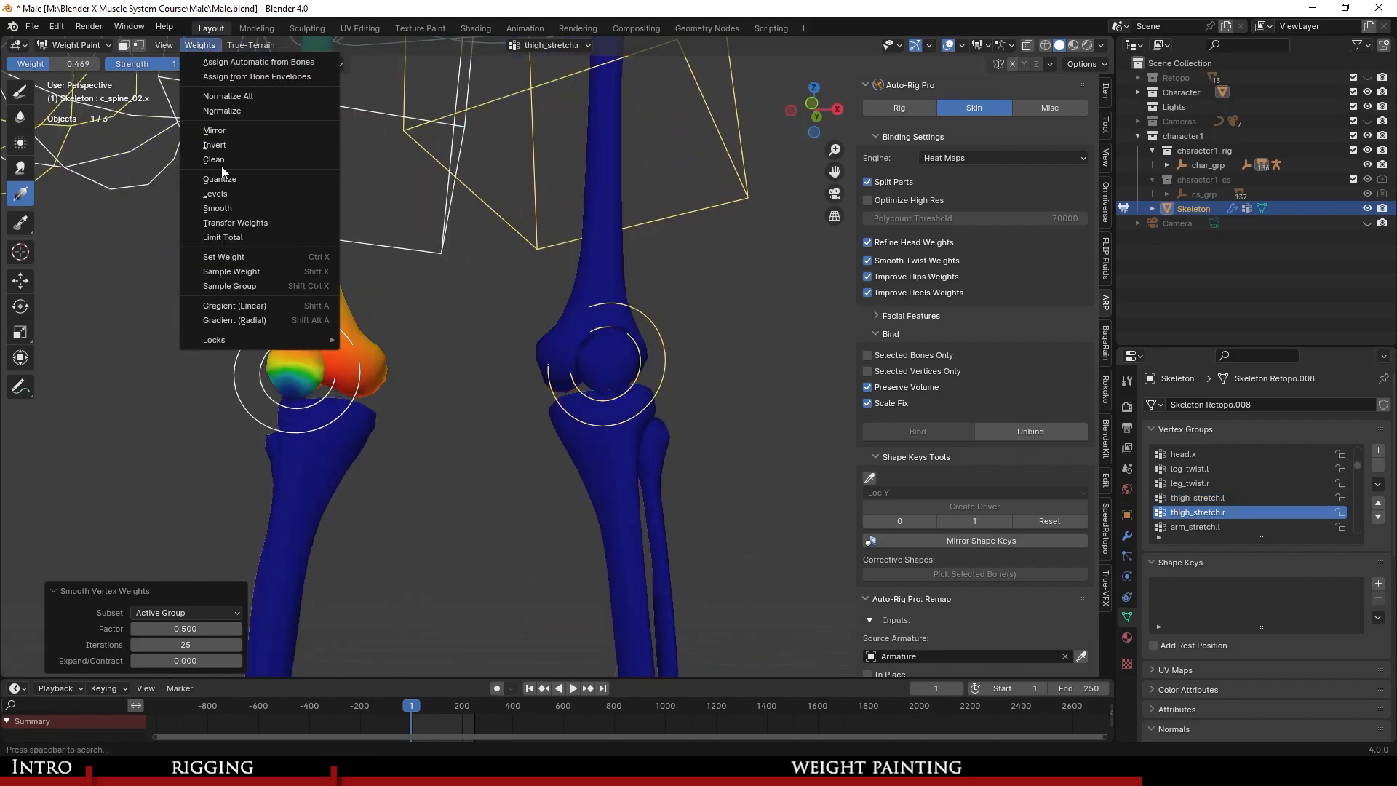
left_click(246, 208)
scroll(594, 418, "down", 2)
scroll(594, 412, "up", 2)
scroll(1167, 506, "down", 1)
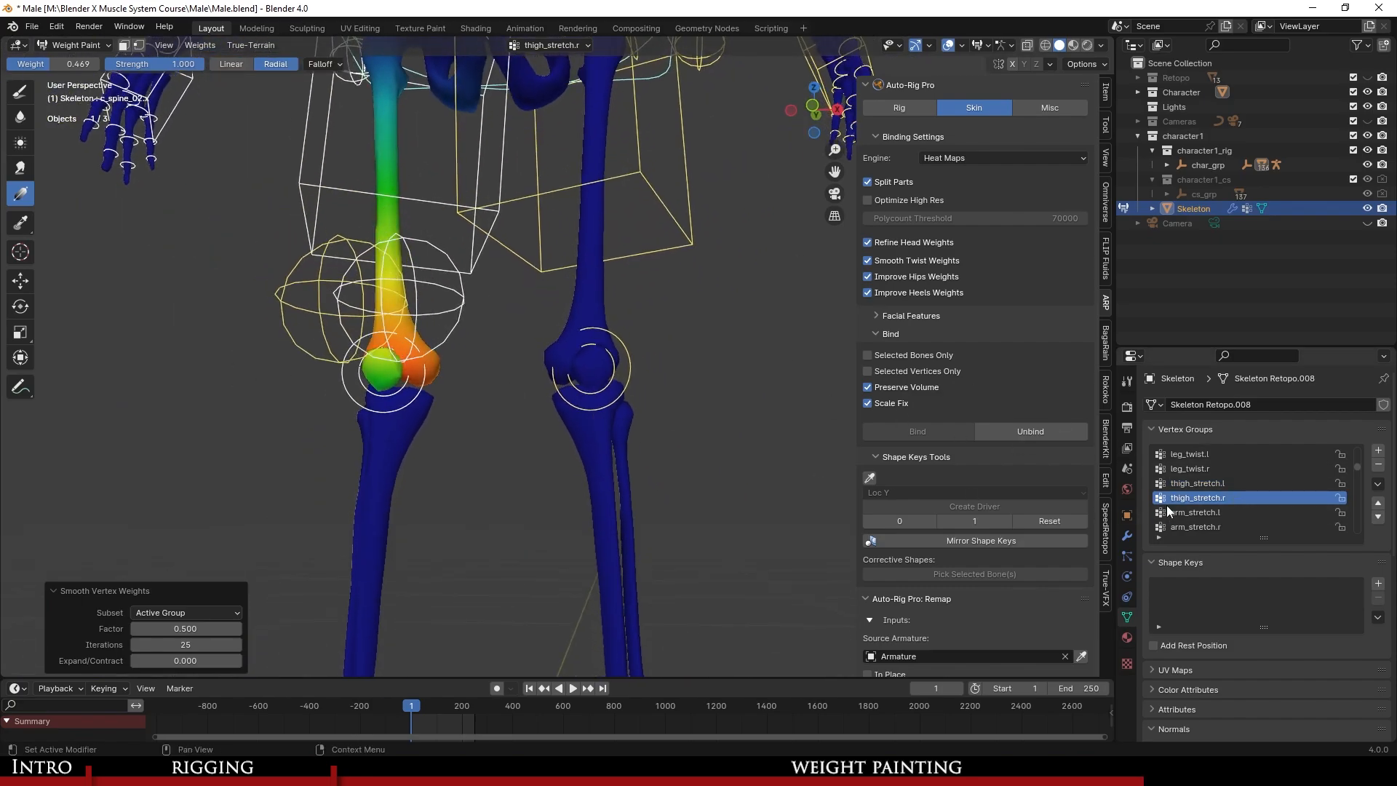
Examine the arm_stretch.l and arm_stretch.r weights on both upper arms, especially around the elbows.
left_click(1242, 497)
scroll(605, 308, "down", 4)
scroll(617, 200, "up", 4)
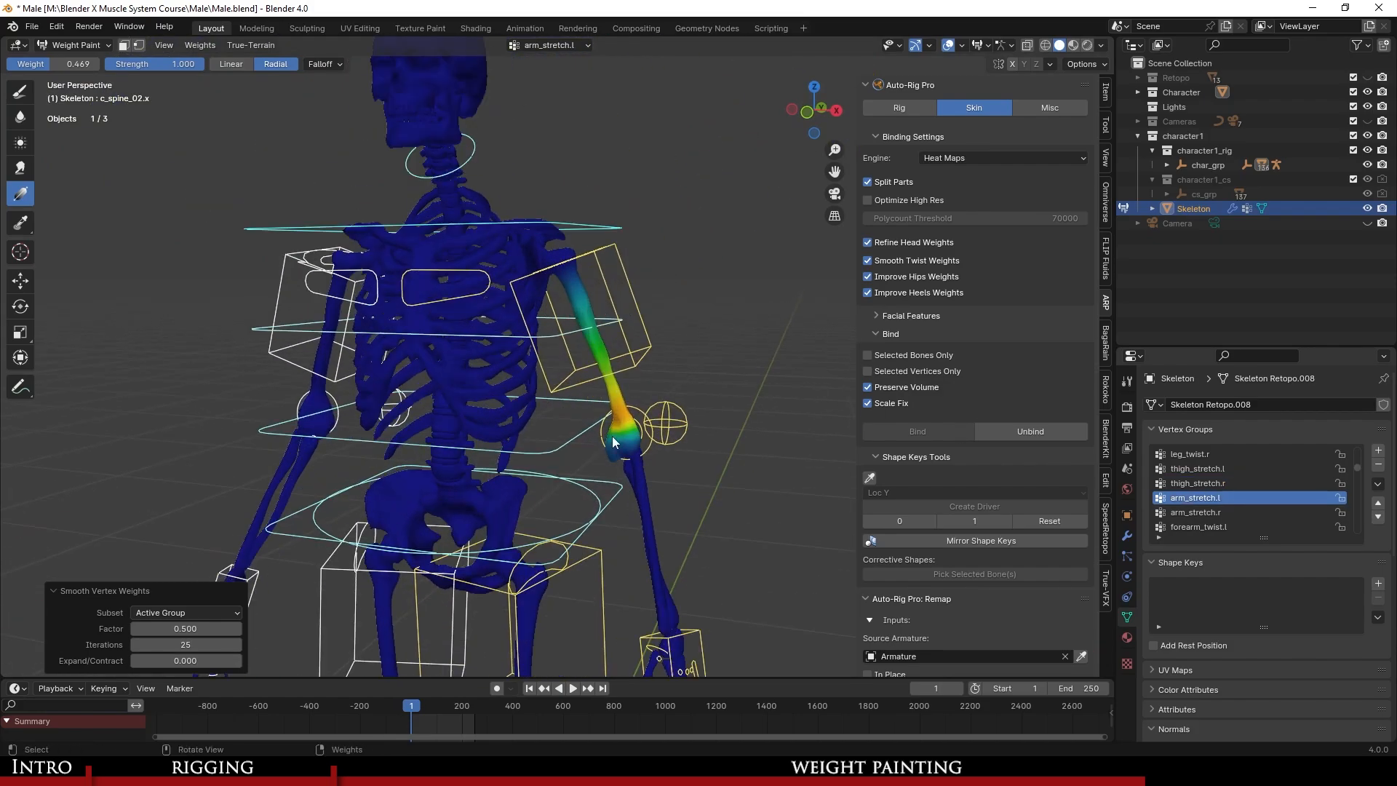
middle_click_drag(597, 313, 614, 488)
scroll(639, 381, "down", 3)
scroll(650, 346, "up", 5)
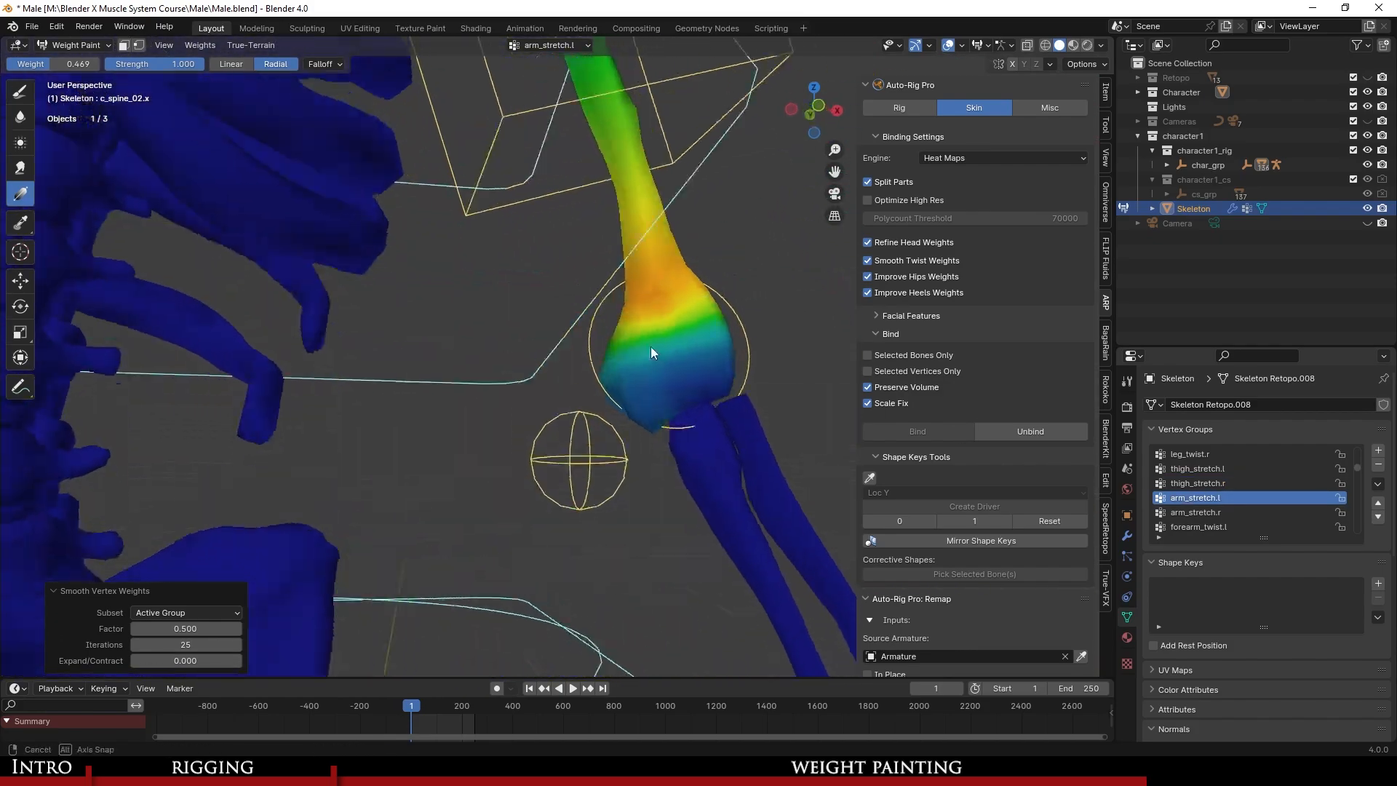
middle_click_drag(651, 346, 449, 299)
mouse_move(436, 383)
middle_mouse_down()
mouse_move(369, 351)
mouse_move(306, 377)
mouse_move(332, 332)
mouse_move(429, 387)
mouse_move(519, 388)
mouse_move(498, 351)
mouse_move(430, 344)
middle_mouse_up()
scroll(429, 386, "down", 6)
left_click(1195, 511)
scroll(644, 380, "up", 4)
mouse_move(321, 331)
middle_mouse_down("shift")
mouse_move(644, 380)
mouse_move(749, 345)
middle_mouse_up("shift")
scroll(748, 345, "up", 5)
left_click(1219, 498)
Compare the forearm_twist.l and forearm_twist.r weights, examining how they spread onto the humerus ends at the elbows.
left_click(1216, 527)
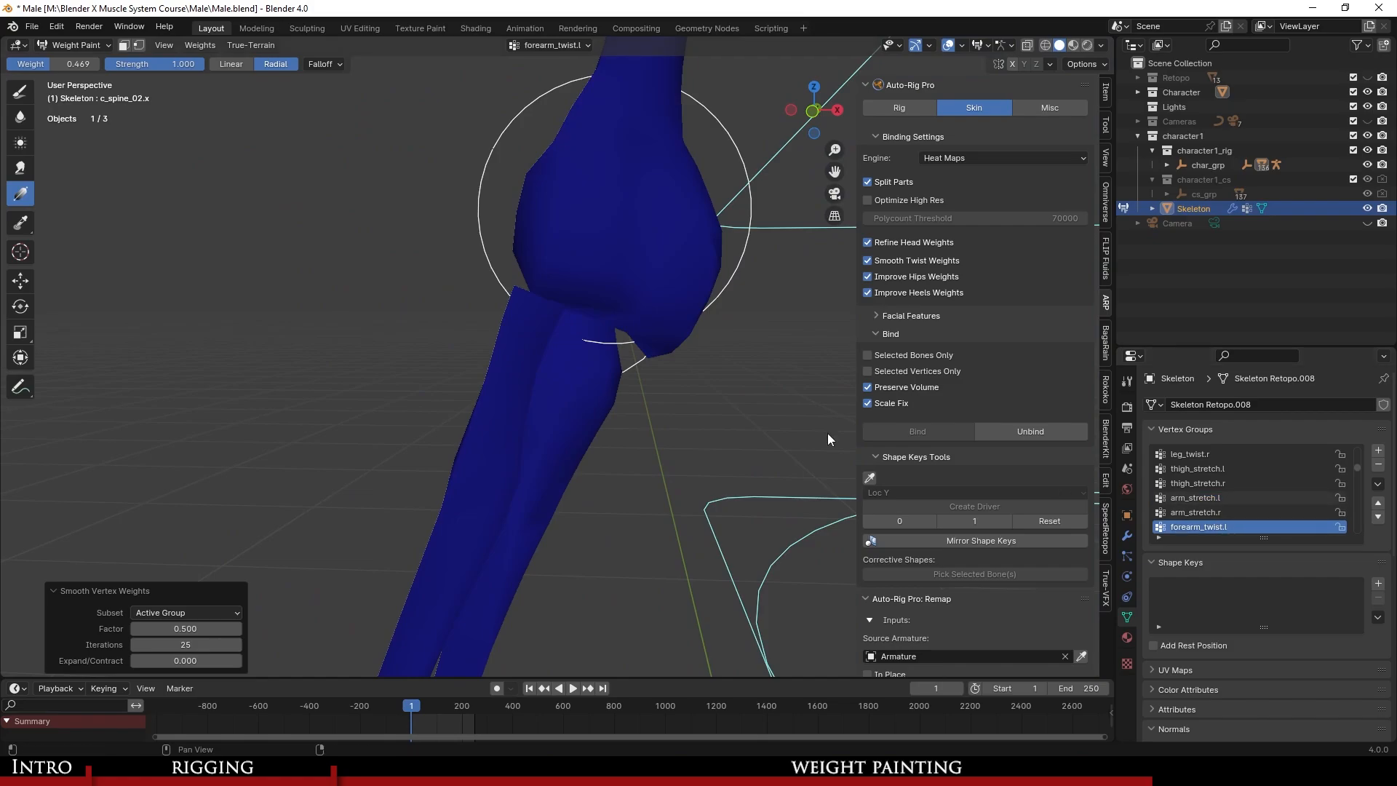
scroll(1238, 505, "down", 2)
left_click(1237, 508)
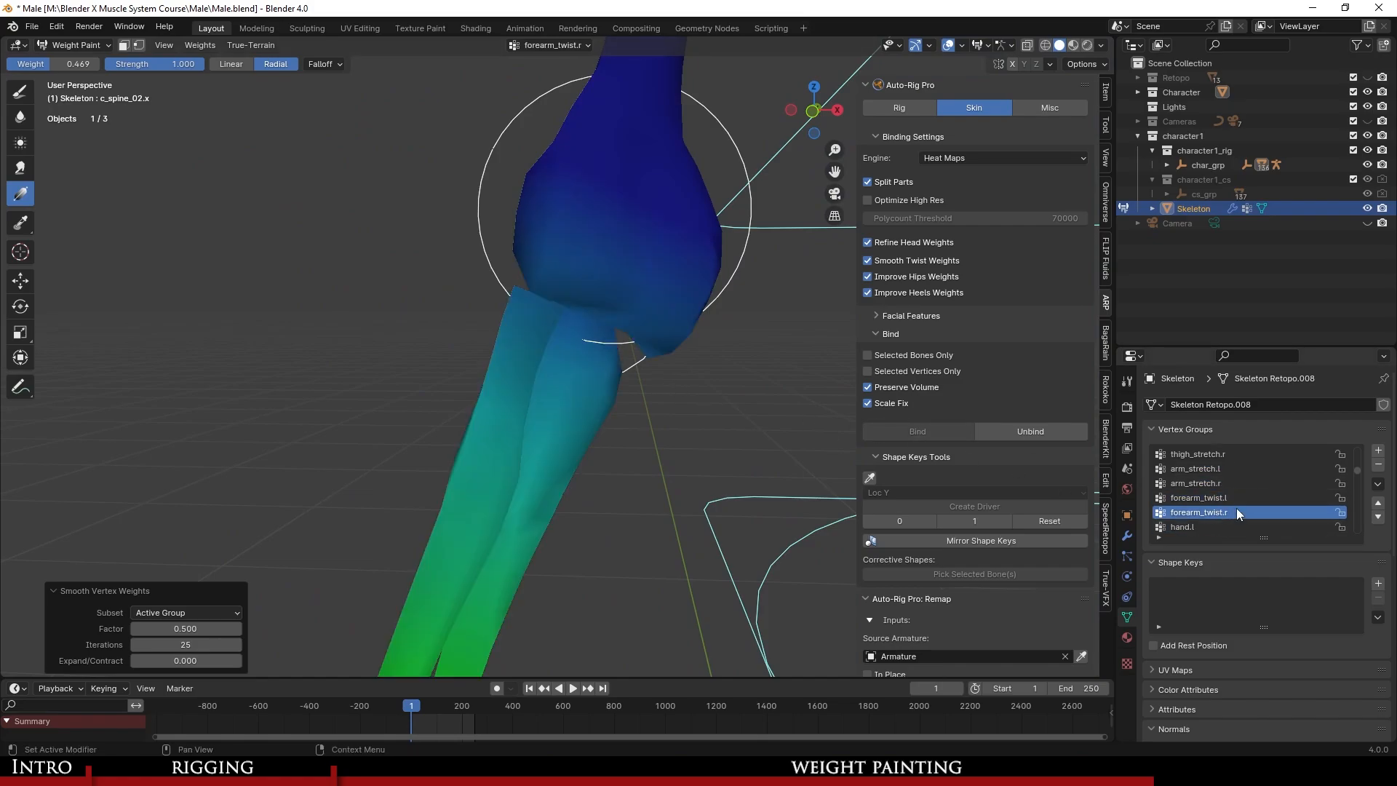
left_click(1235, 486)
left_click(1236, 495)
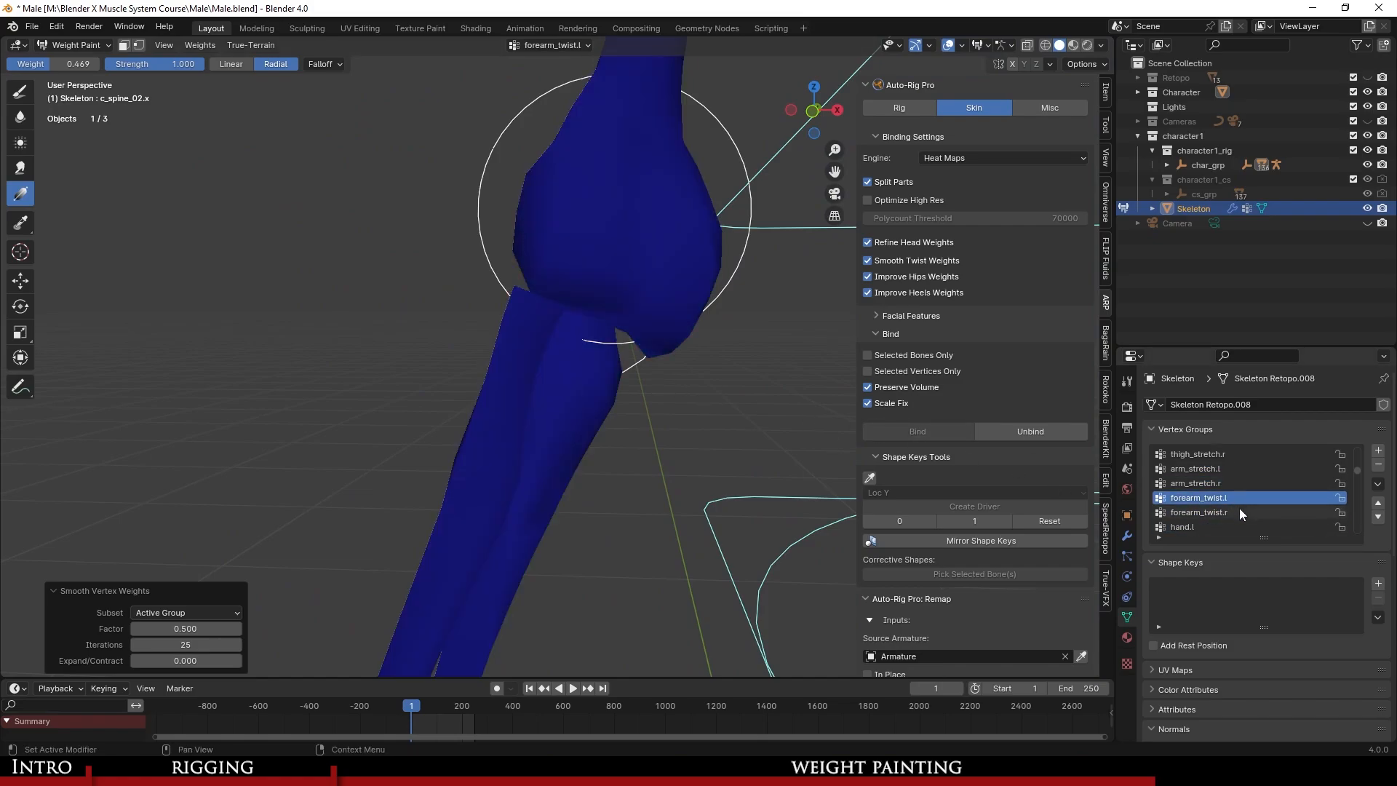
left_click(1238, 508)
scroll(722, 378, "down", 4)
middle_click_drag(722, 378, 456, 418)
scroll(614, 370, "down", 3)
scroll(610, 422, "up", 3)
left_click(1230, 497)
middle_click_drag(531, 328, 171, 328, "shift")
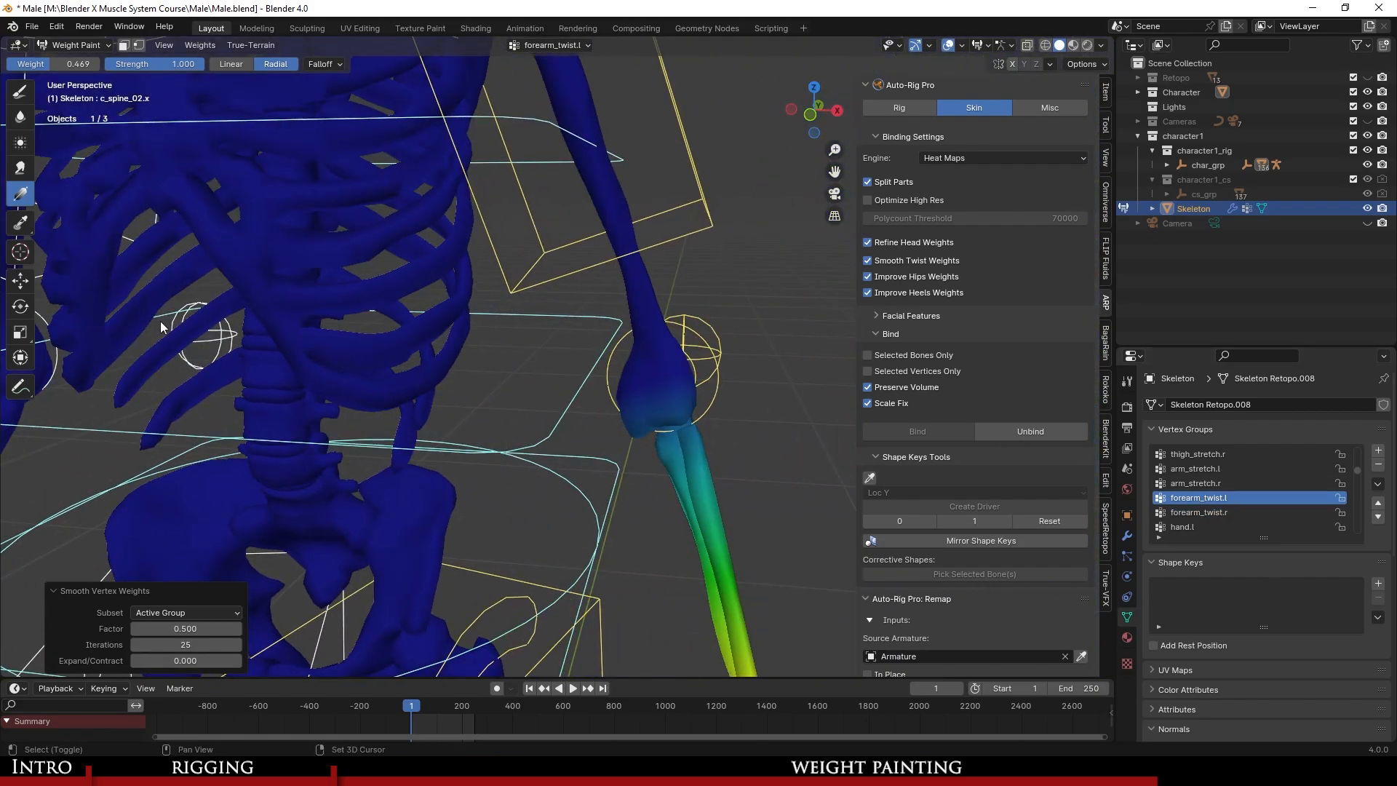
scroll(466, 327, "up", 2)
mouse_move(582, 335)
middle_mouse_down("shift")
mouse_move(390, 300)
mouse_move(570, 334)
middle_mouse_up("shift")
Hide the forearm bones on both arms in Edit Mode, return to Weight Paint mode and save the file.
key("ctrl+s")
scroll(570, 334, "up", 1)
key("Tab")
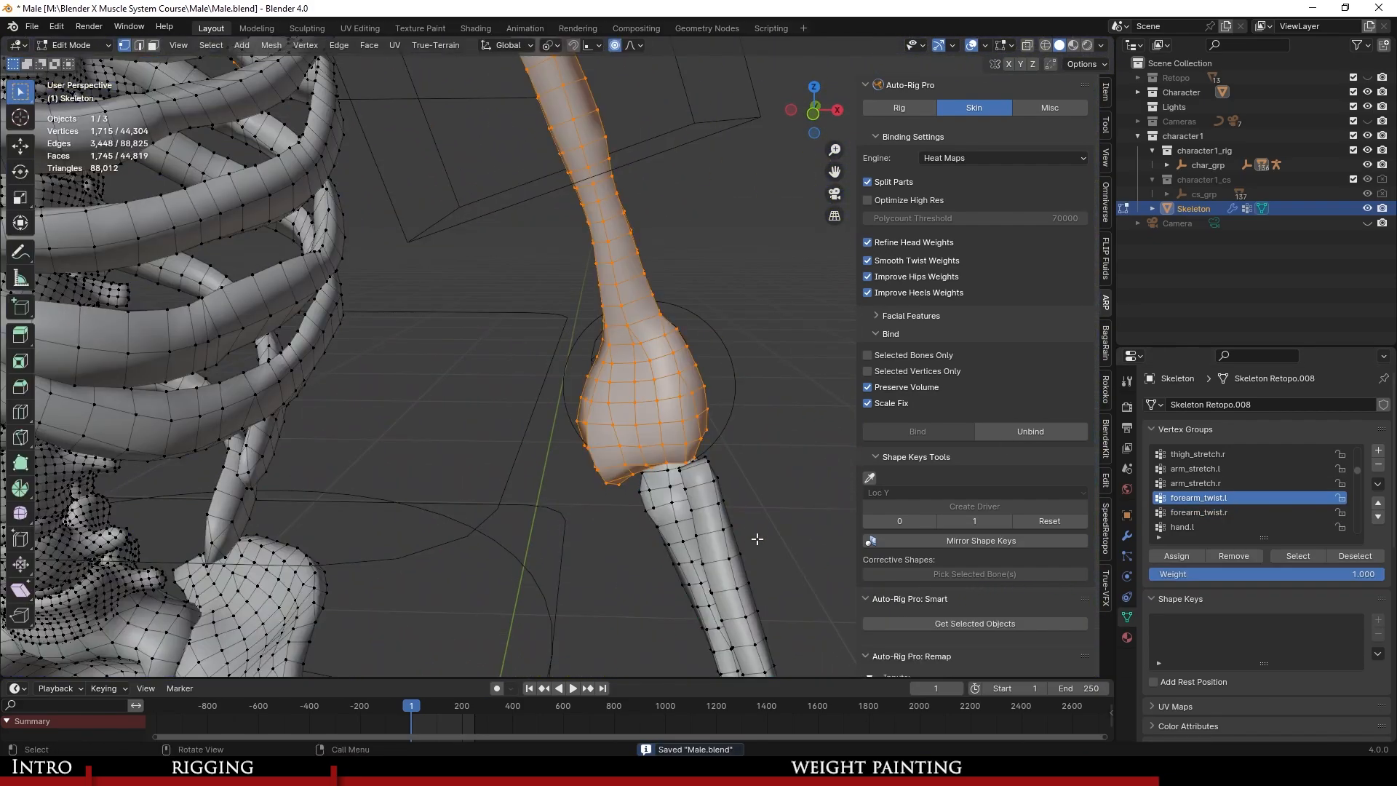
middle_click_drag(755, 537, 682, 489, "shift")
left_click(653, 486)
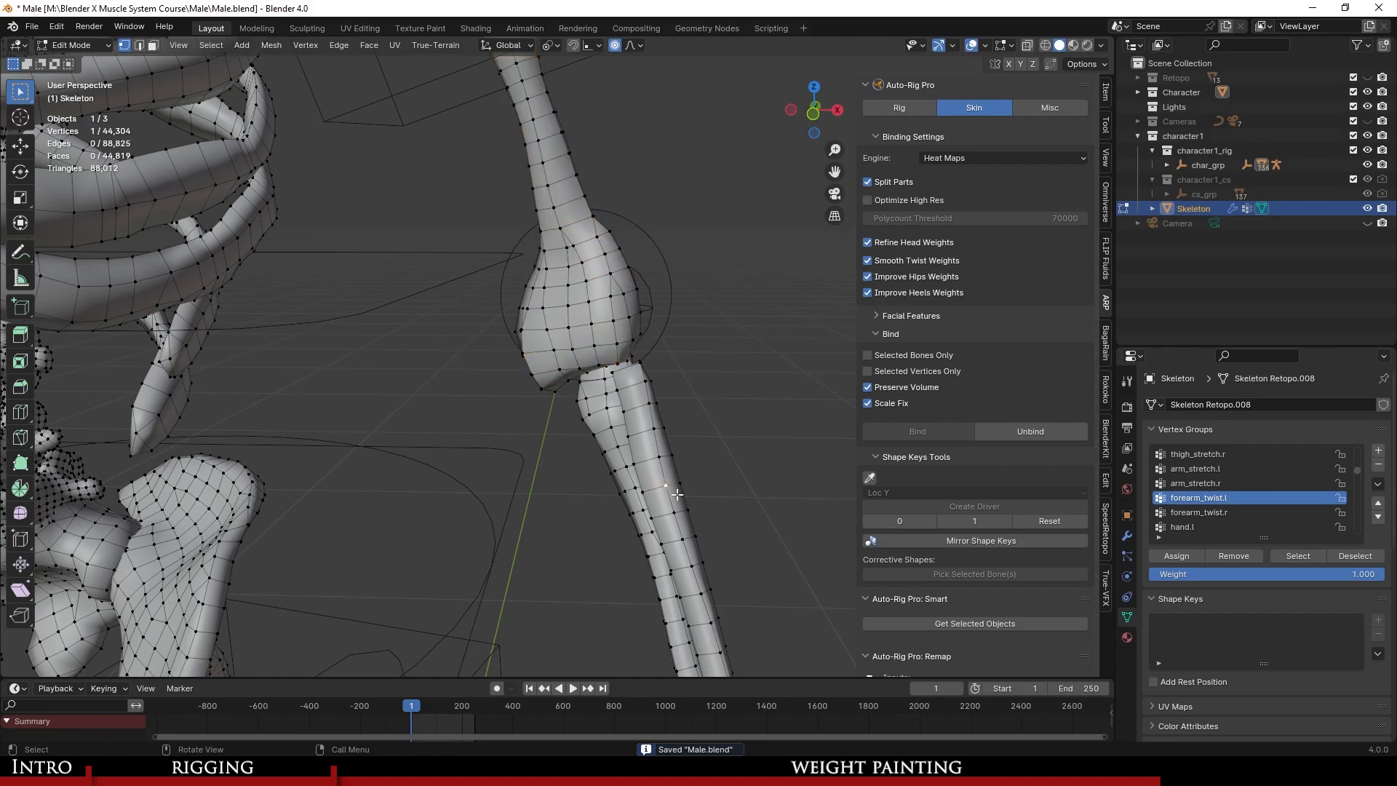
key("ctrl+l")
scroll(209, 431, "down", 6)
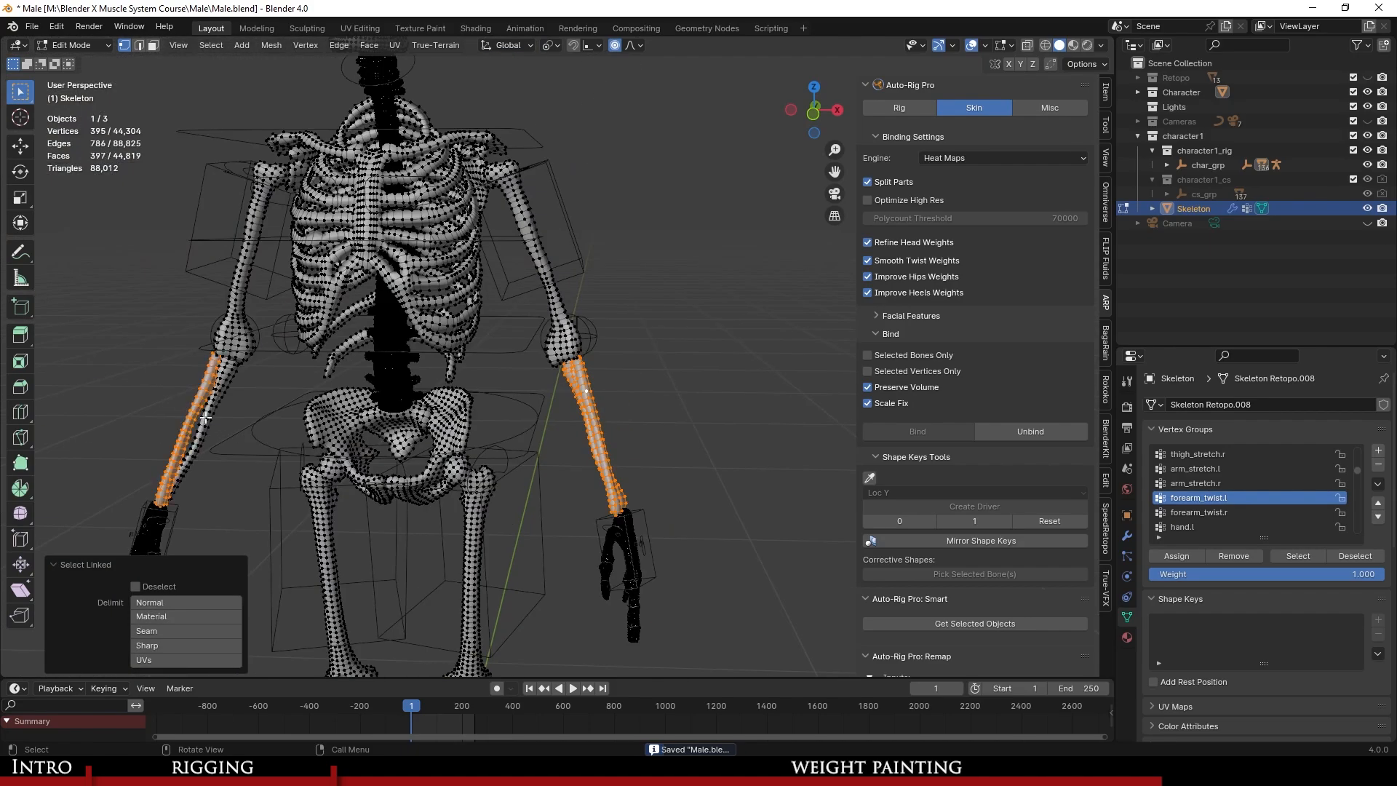
key("l")
key("h")
scroll(557, 353, "up", 5)
key("Tab")
mouse_move(607, 378)
middle_mouse_down("shift")
mouse_move(574, 435)
mouse_move(543, 324)
middle_mouse_up("shift")
key("ctrl+s")
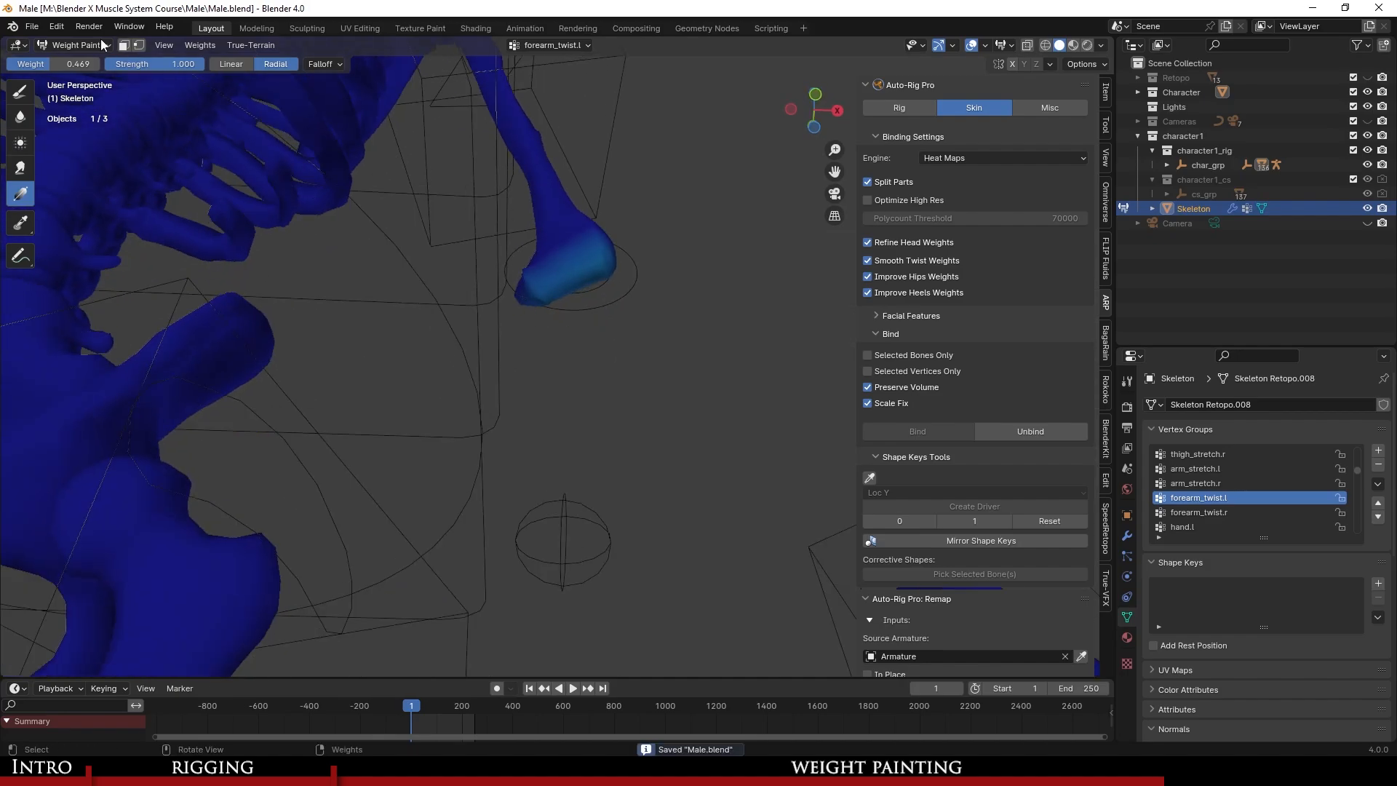
Remove the forearm_twist.l weight from the elbow end of the left humerus with the Subtract brush at strength 0.525.
left_click(64, 46)
mouse_move(19, 46)
left_click(20, 88)
left_click(20, 91)
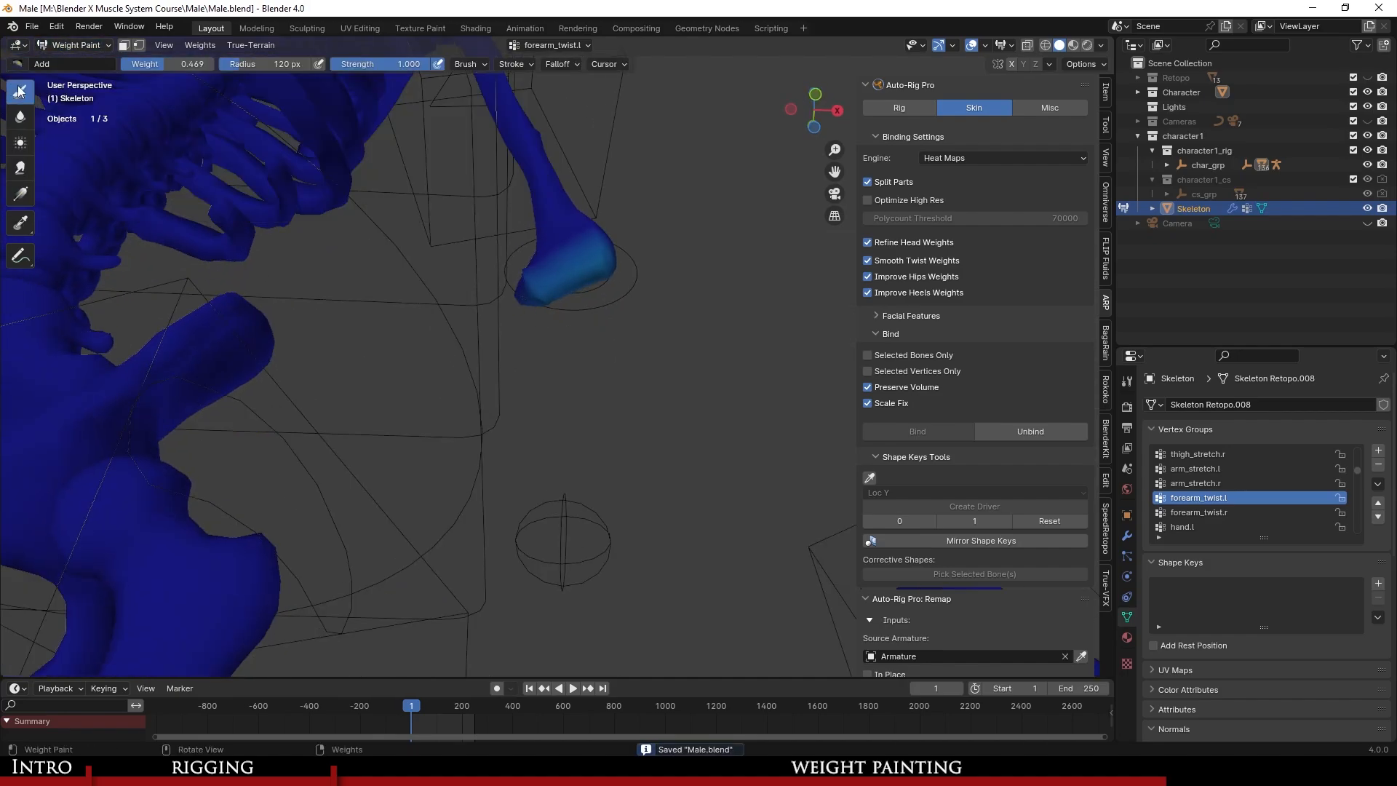
left_click(44, 64)
left_click(390, 113)
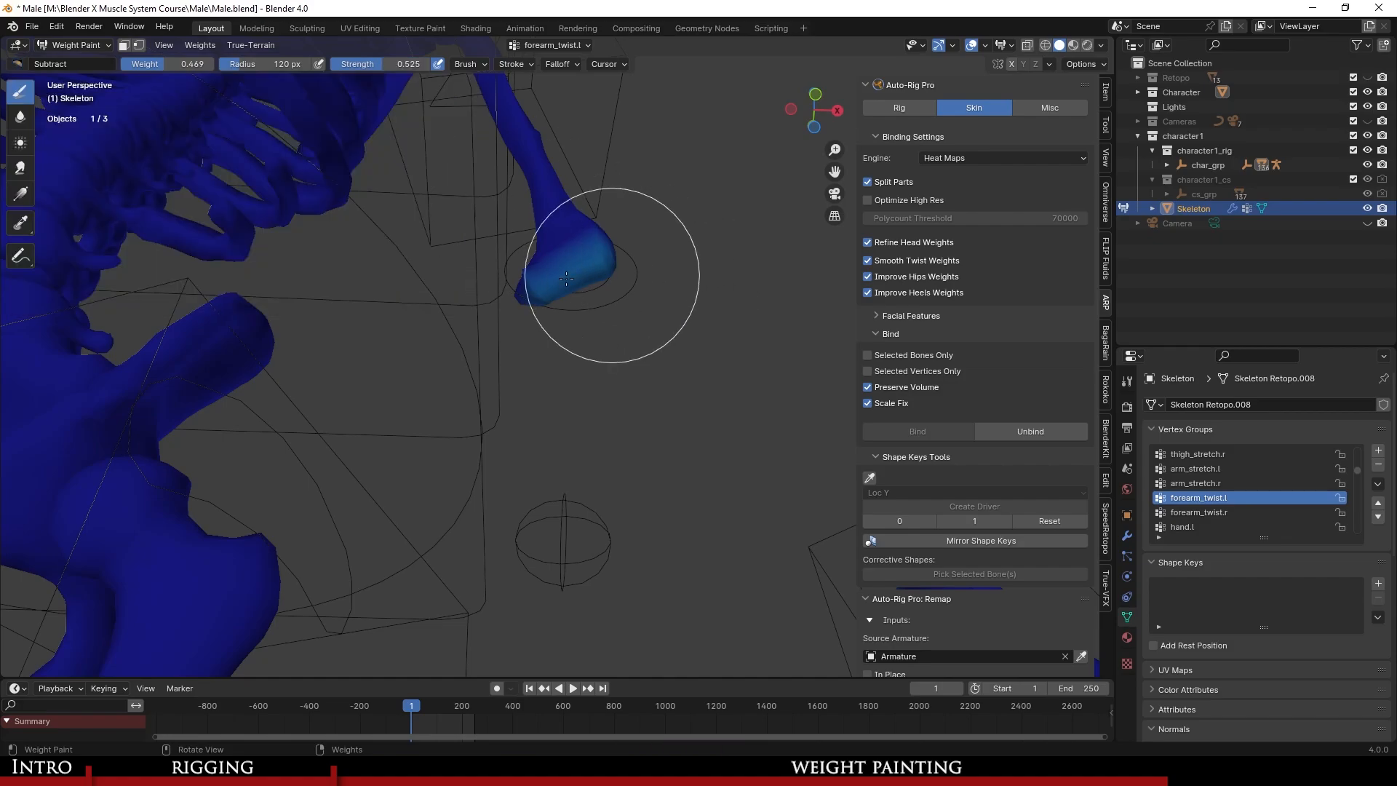
left_click_drag(594, 270, 485, 304)
Subtract the forearm_twist.r weight from the elbow end of the right humerus and from the right wrist.
middle_click_drag(485, 305, 488, 437)
scroll(488, 437, "down", 4)
scroll(364, 368, "up", 5)
middle_click_drag(291, 364, 801, 382, "shift")
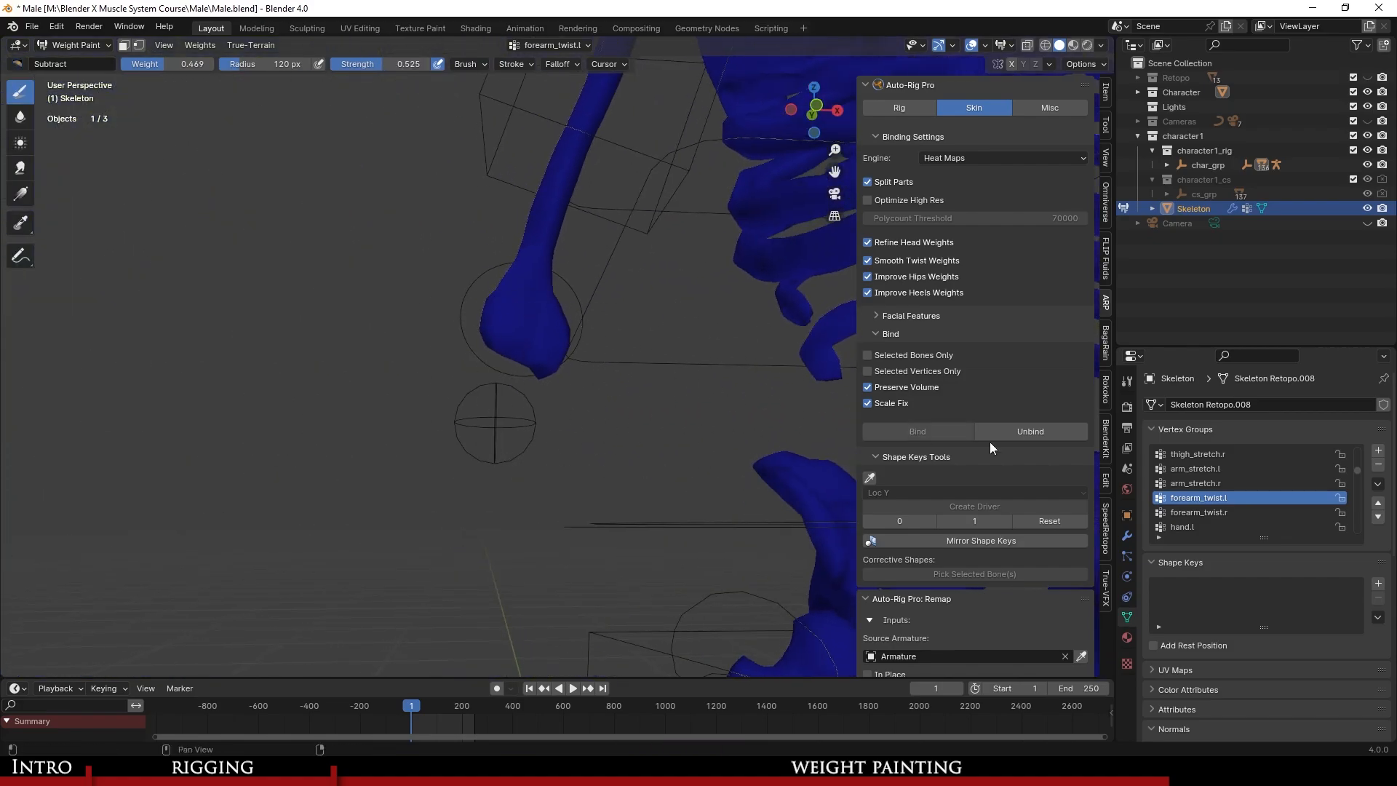
left_click(1230, 513)
scroll(513, 343, "down", 5)
middle_click_drag(513, 343, 573, 294)
scroll(573, 295, "up", 4)
left_click_drag(432, 444, 479, 424)
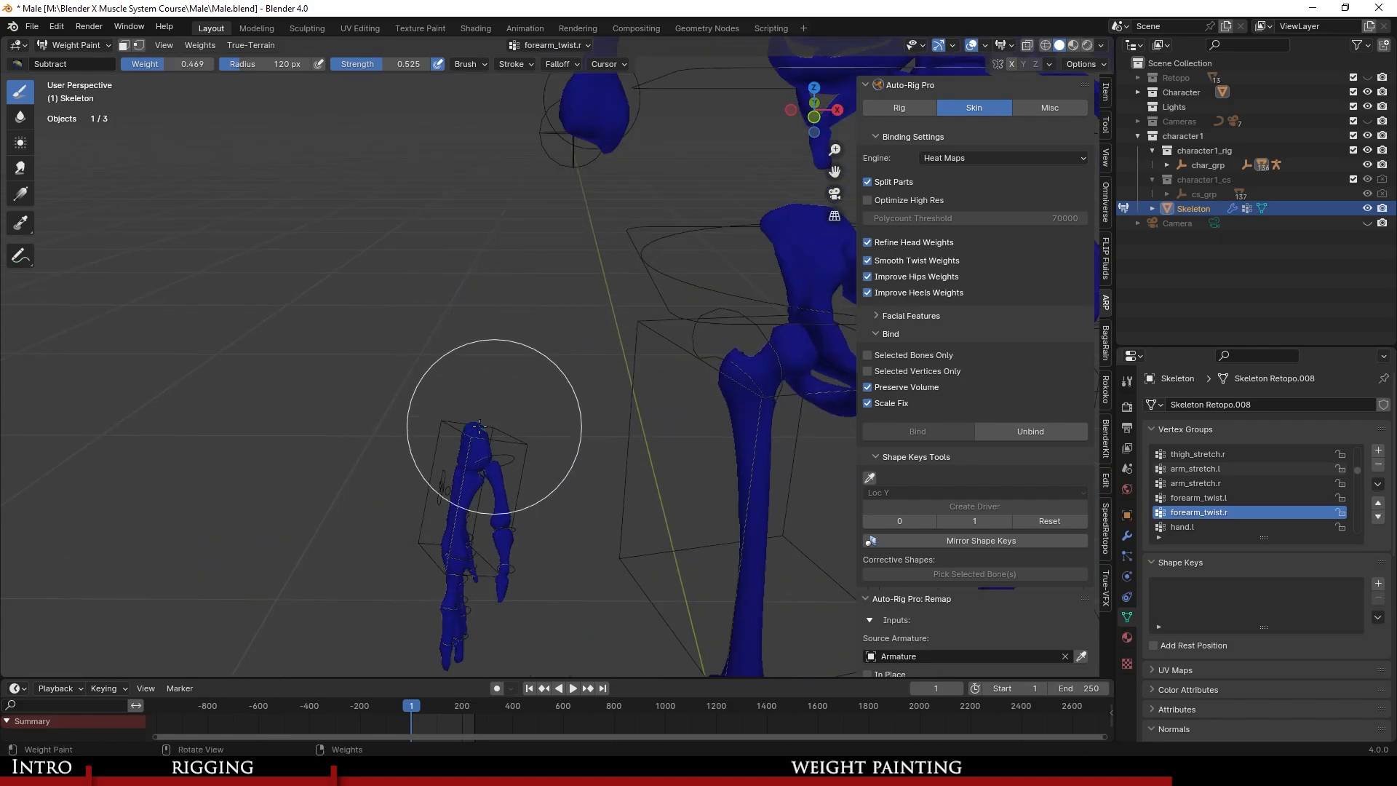
Subtract the remaining forearm_twist.l weight from the left wrist bones and save the file.
mouse_move(556, 429)
middle_mouse_down()
mouse_move(665, 318)
mouse_move(362, 390)
middle_mouse_up()
scroll(608, 350, "up", 3)
scroll(571, 364, "down", 6)
scroll(561, 402, "up", 3)
middle_click_drag(561, 401, 593, 313, "shift")
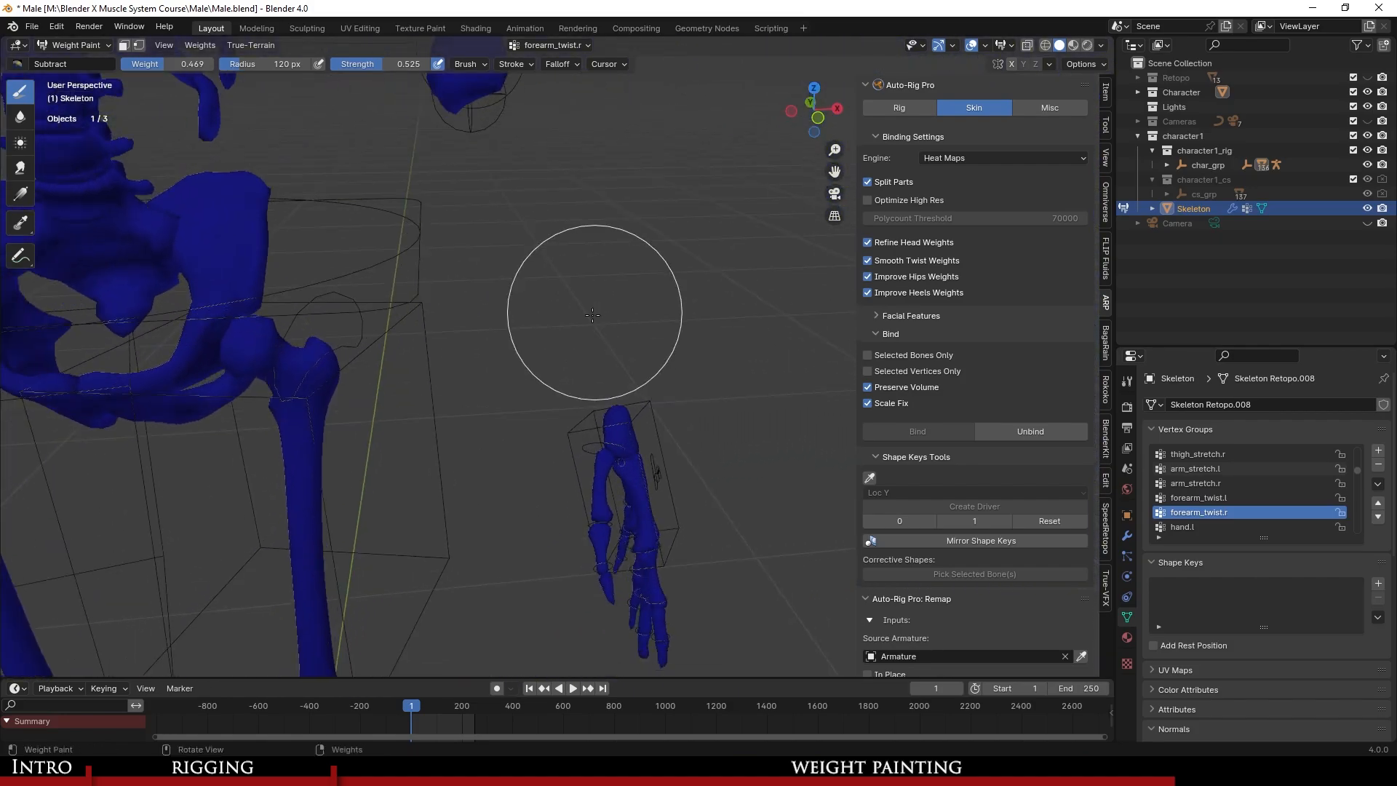
scroll(592, 313, "up", 1)
left_click(1256, 498)
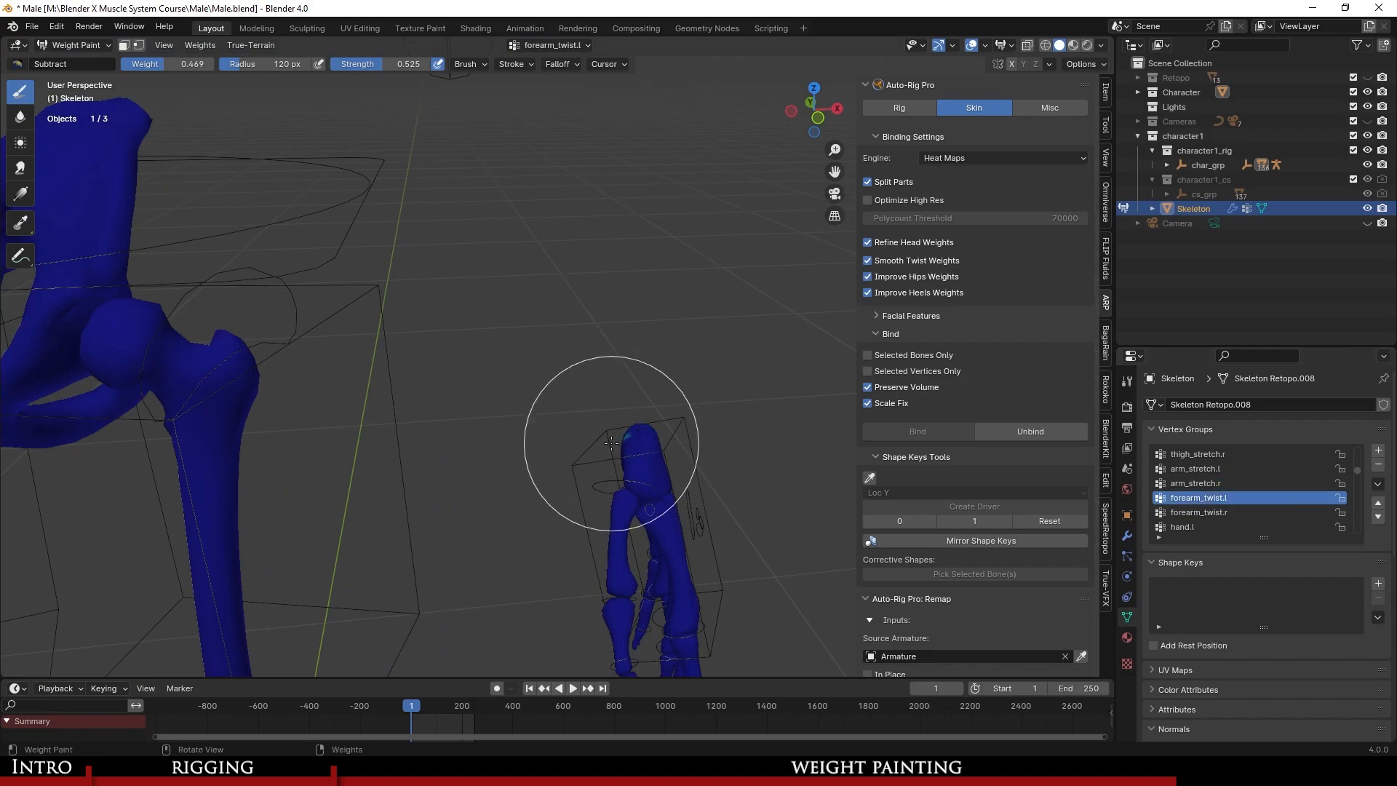
middle_click_drag(593, 428, 712, 451)
left_click_drag(601, 421, 591, 415)
scroll(624, 390, "down", 5)
middle_click_drag(624, 390, 529, 361)
key("ctrl+s")
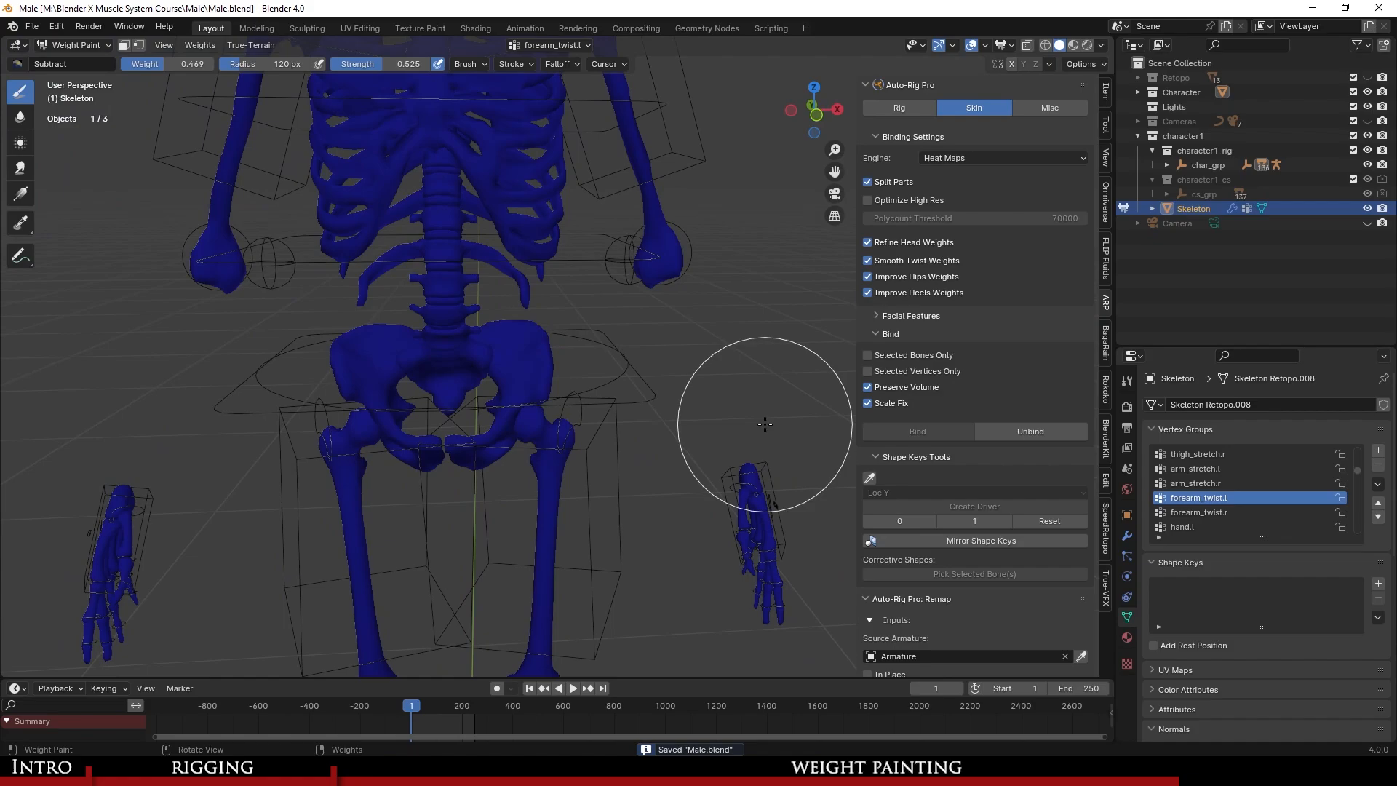
Reveal the hidden forearm bones and check the forearm_twist.l and forearm_twist.r weights on them.
key("alt+h")
scroll(556, 415, "up", 2)
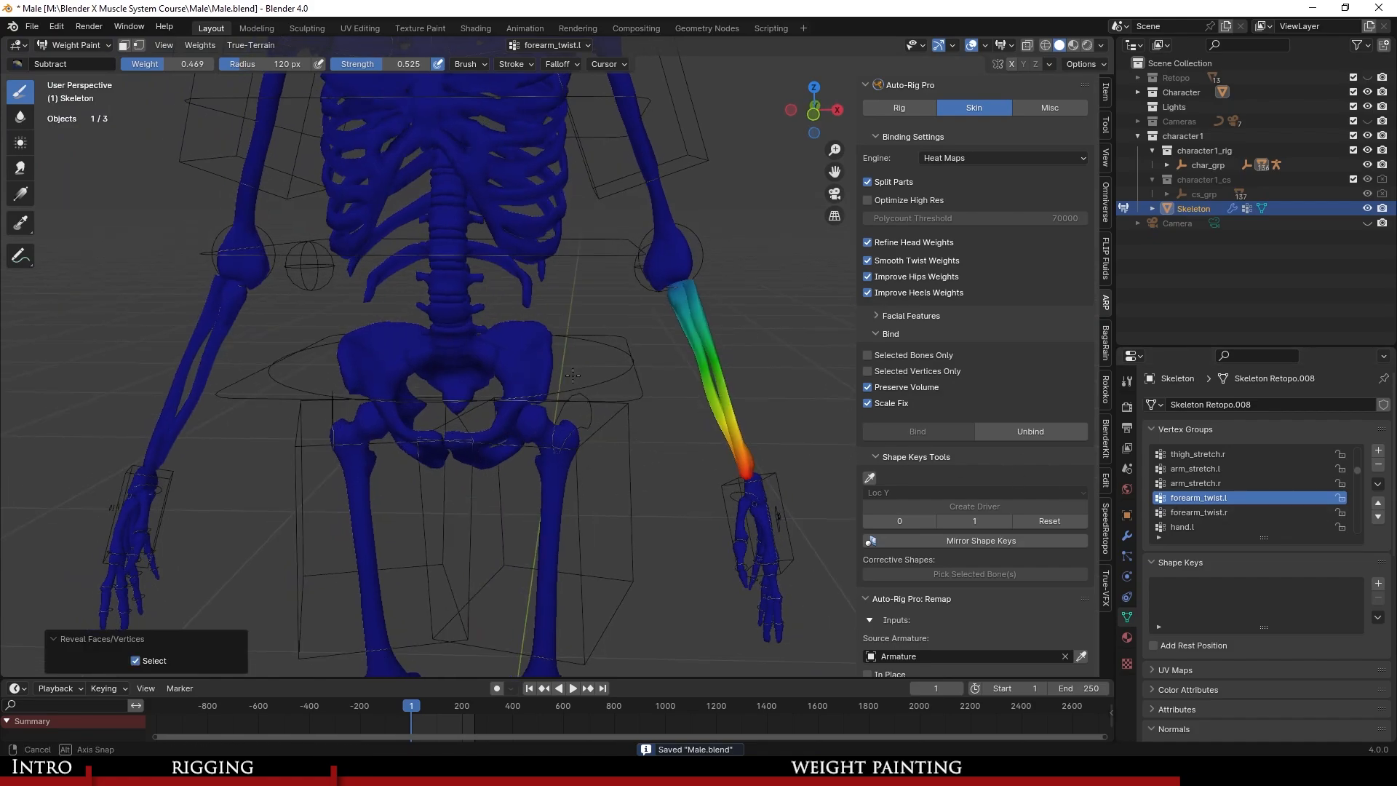
left_click(1227, 512)
Examine the hand.l weights around the left wrist, followed by the c_pinky1_base.l group.
scroll(1227, 513, "down", 2)
left_click(1230, 497)
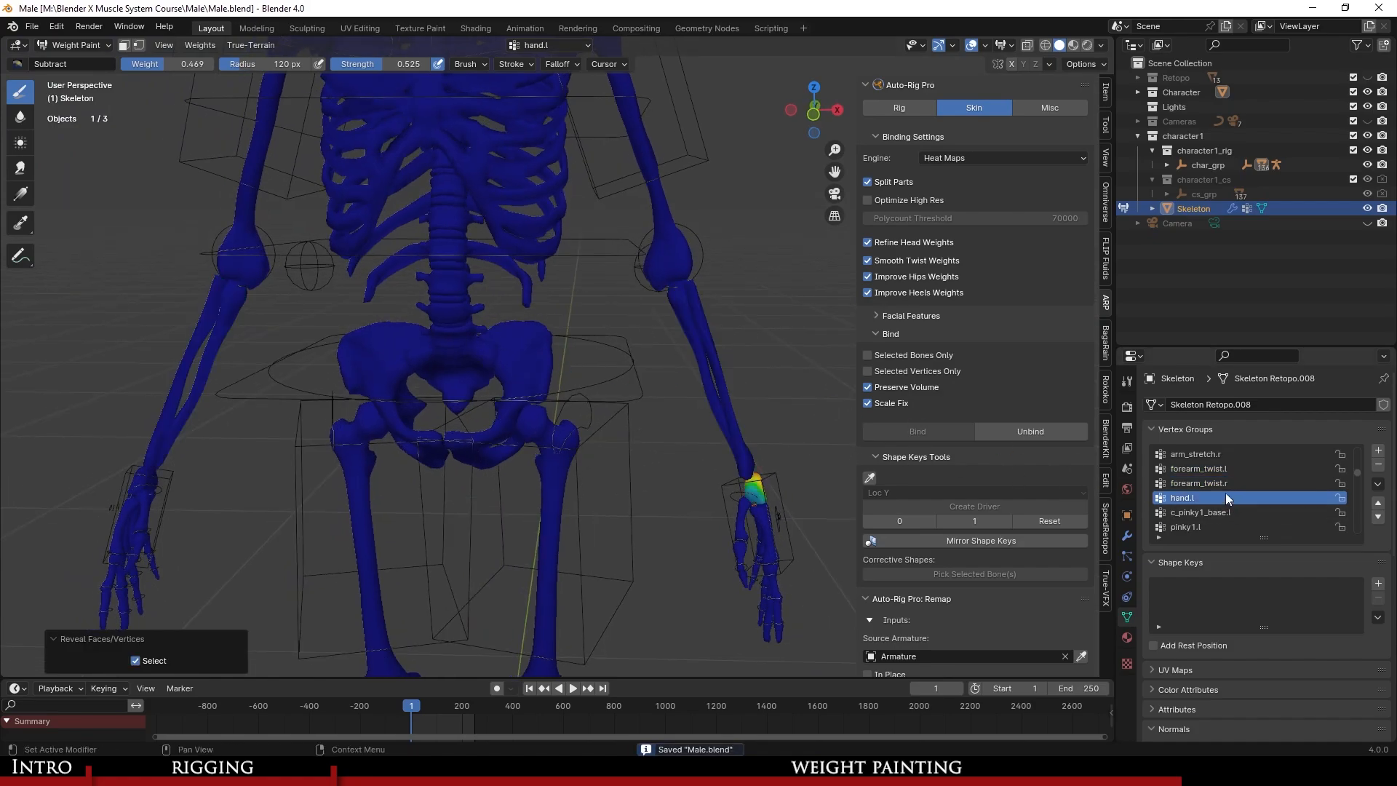
scroll(546, 405, "up", 5)
mouse_move(468, 303)
middle_mouse_down()
mouse_move(557, 297)
mouse_move(208, 292)
mouse_move(382, 322)
mouse_move(464, 281)
mouse_move(474, 343)
mouse_move(679, 411)
middle_mouse_up()
scroll(389, 324, "down", 4)
scroll(388, 324, "down", 3)
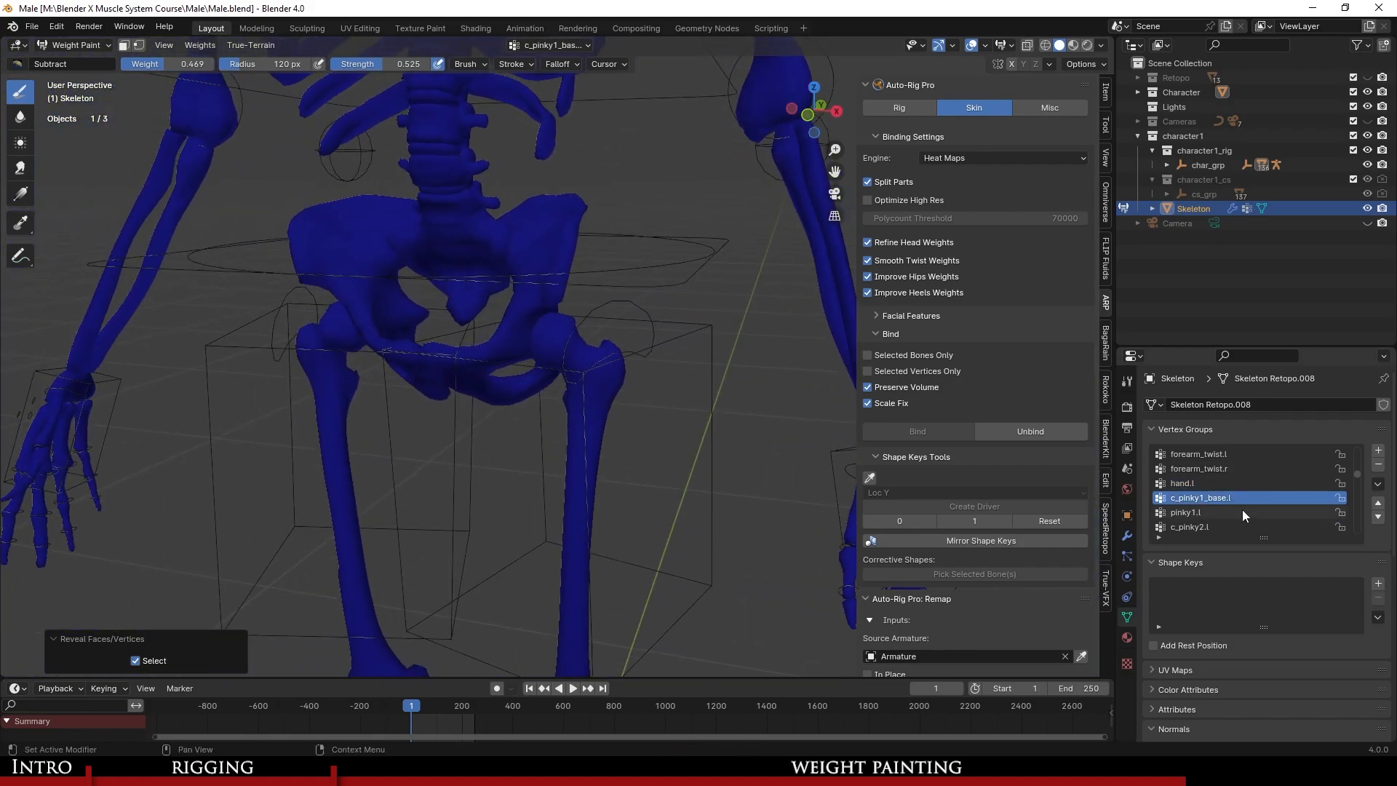
Check the pinky1.l weights on the left hand, save the file and look through the remaining finger vertex groups.
left_click(1243, 512)
scroll(1247, 509, "down", 3)
scroll(461, 406, "down", 2)
middle_click_drag(462, 405, 539, 365)
key("ctrl+s")
scroll(1265, 495, "down", 3)
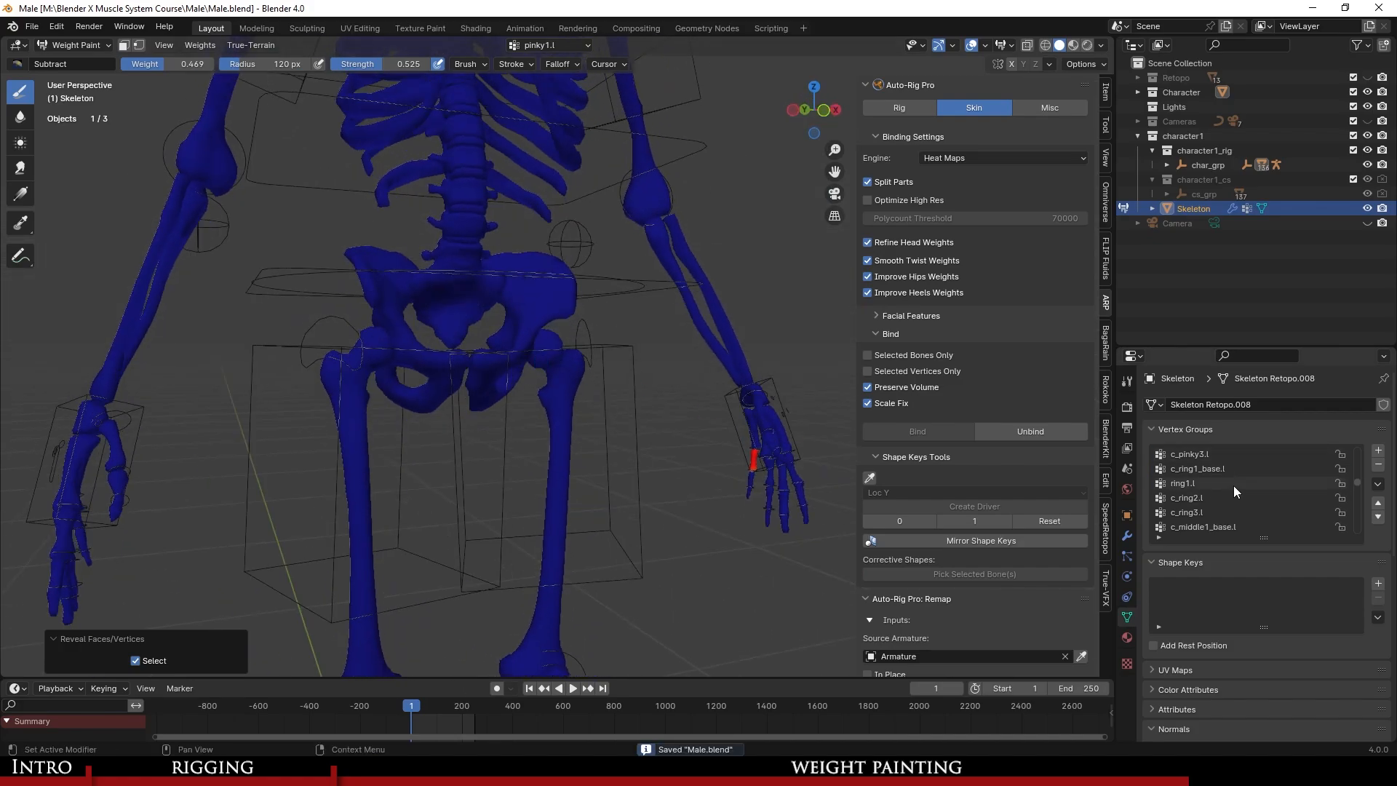
scroll(1235, 490, "down", 9)
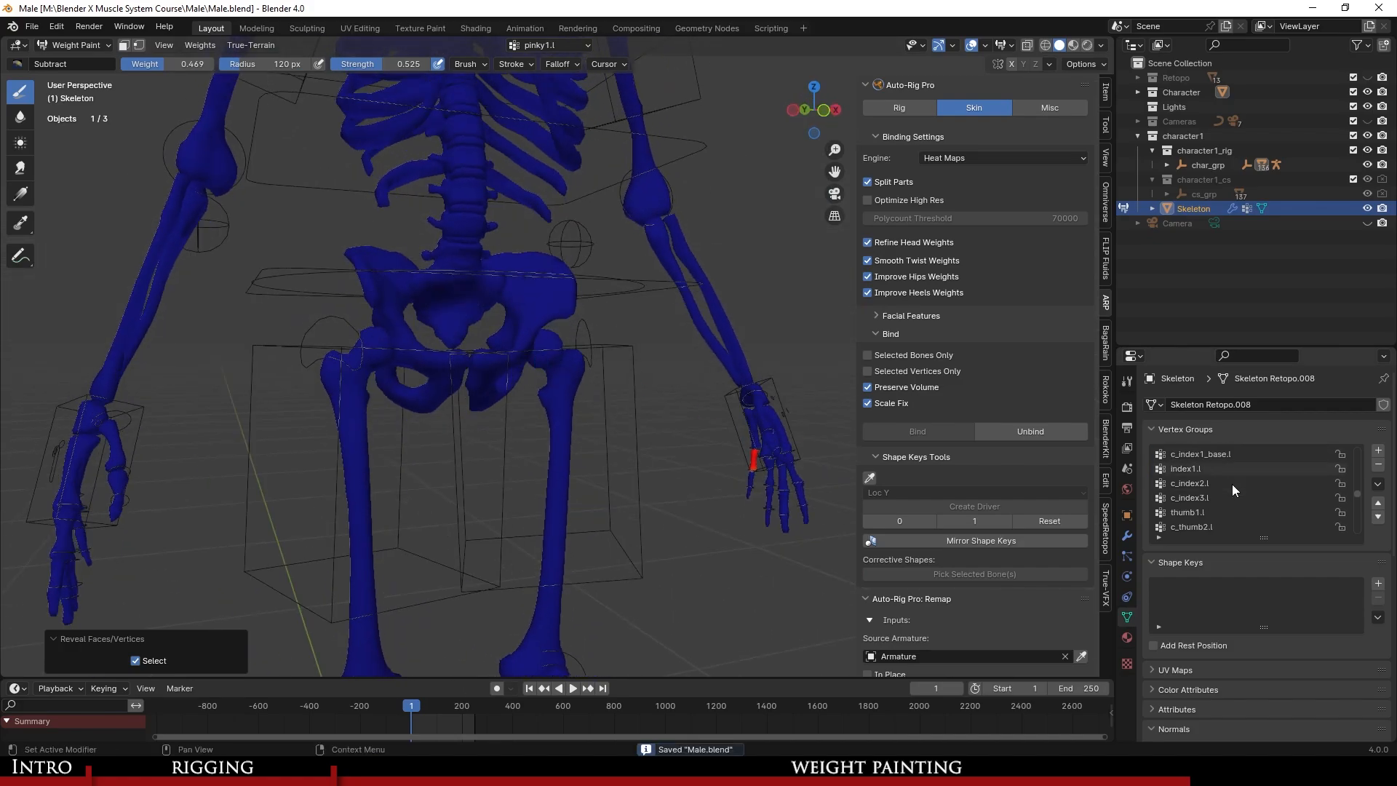
scroll(1233, 482, "down", 4)
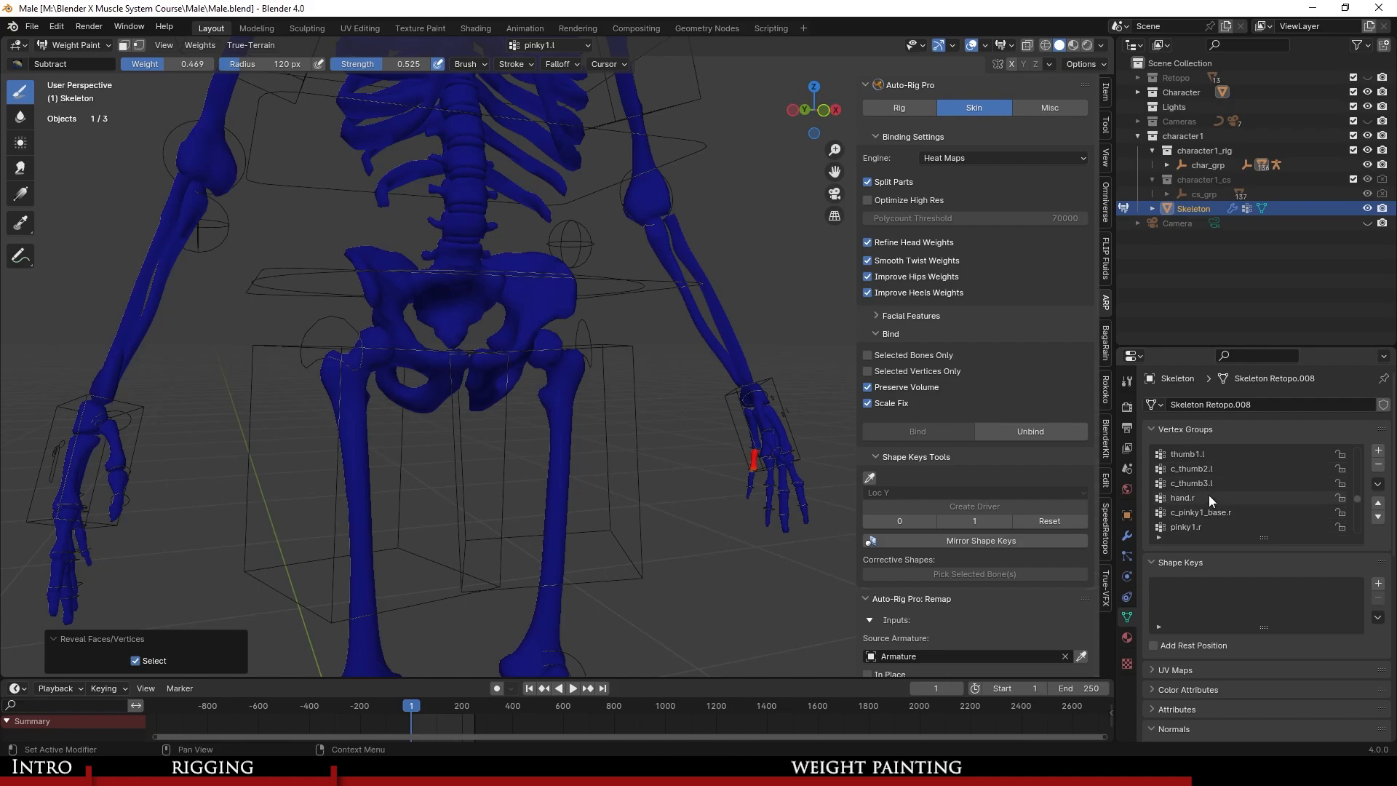
scroll(1214, 499, "down", 13)
scroll(1246, 509, "down", 15)
Smooth the leg_stretch.l group's weights around the left knee with factor 0.5 and 25 iterations.
left_click(1233, 483)
scroll(465, 299, "up", 6)
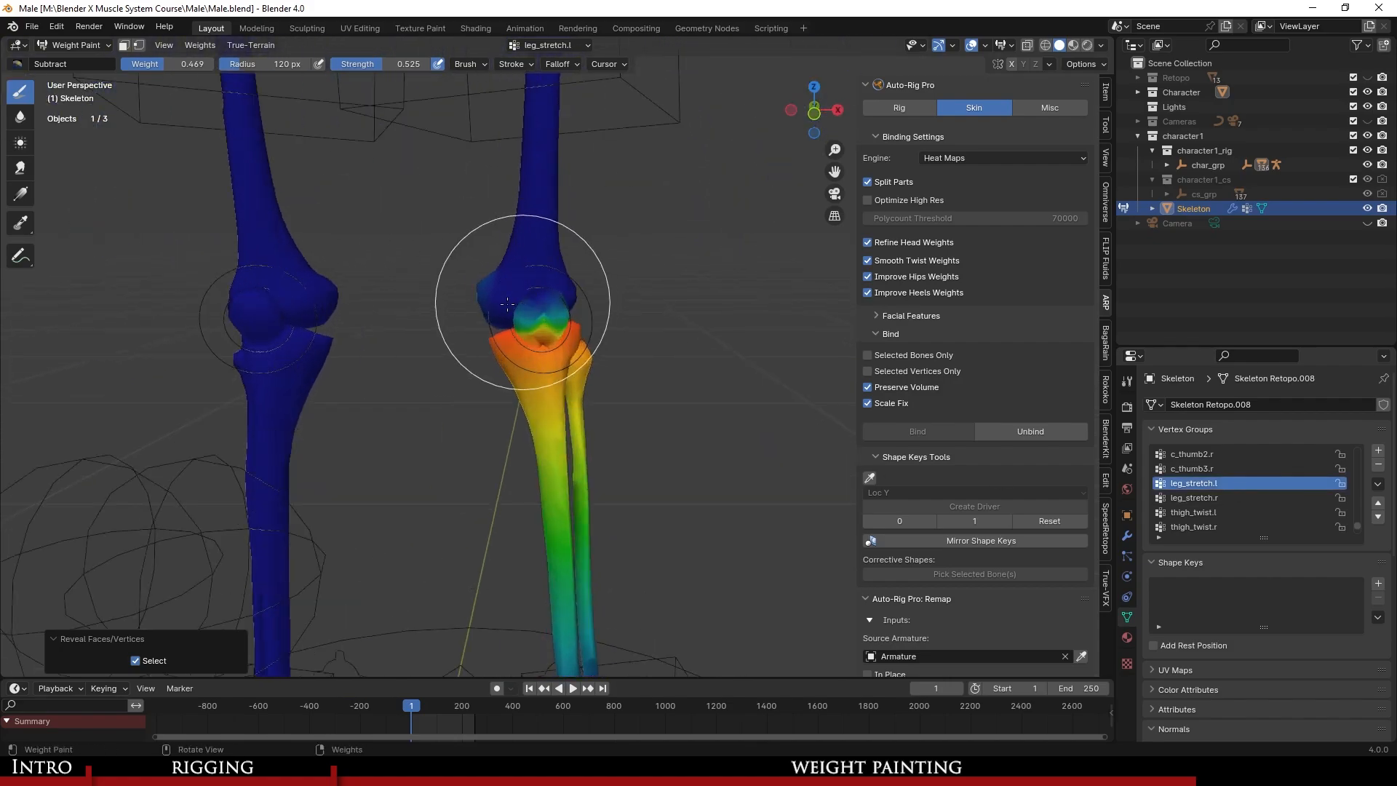
mouse_move(508, 304)
middle_mouse_down()
mouse_move(250, 275)
mouse_move(483, 281)
mouse_move(555, 311)
mouse_move(490, 271)
mouse_move(359, 293)
mouse_move(320, 247)
middle_mouse_up()
left_click(198, 45)
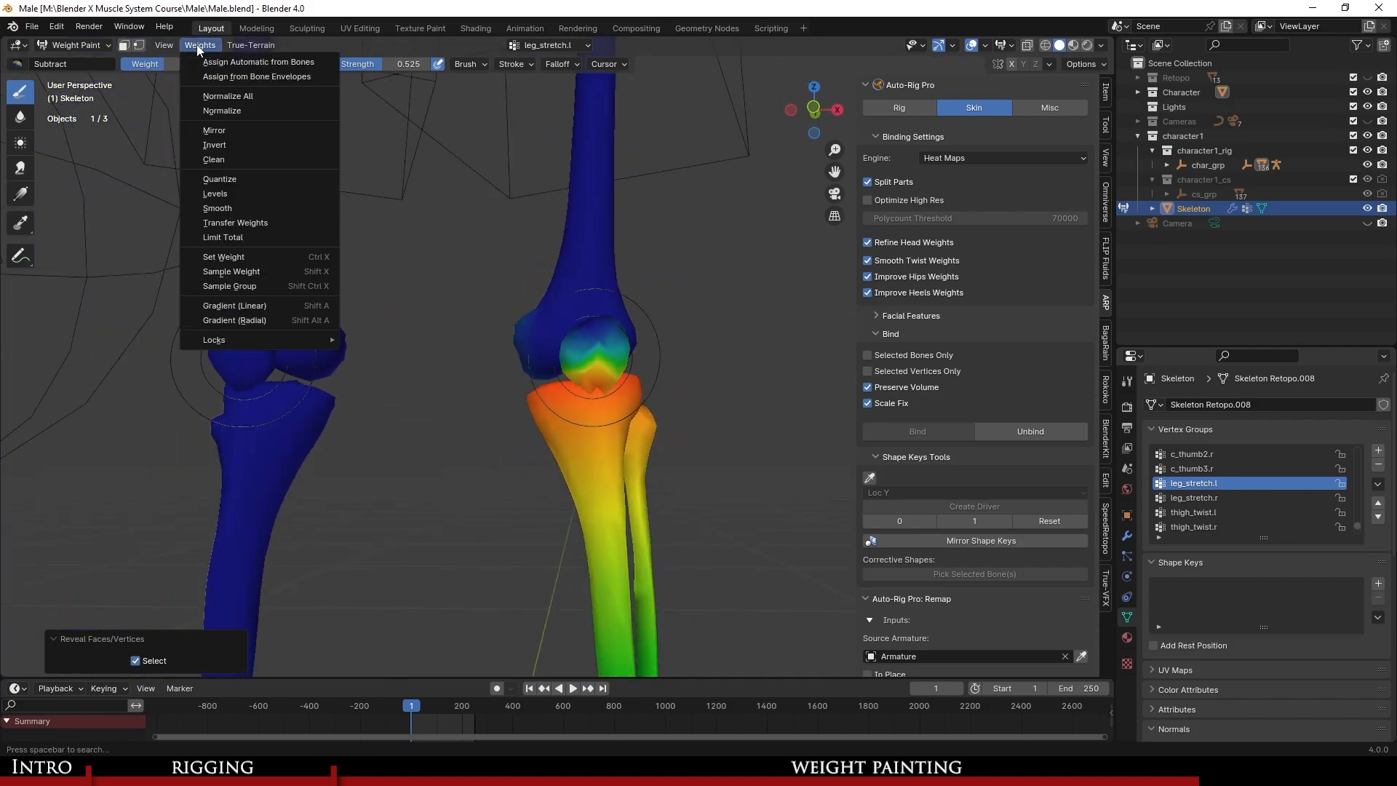
left_click(259, 210)
middle_click_drag(680, 334, 633, 301)
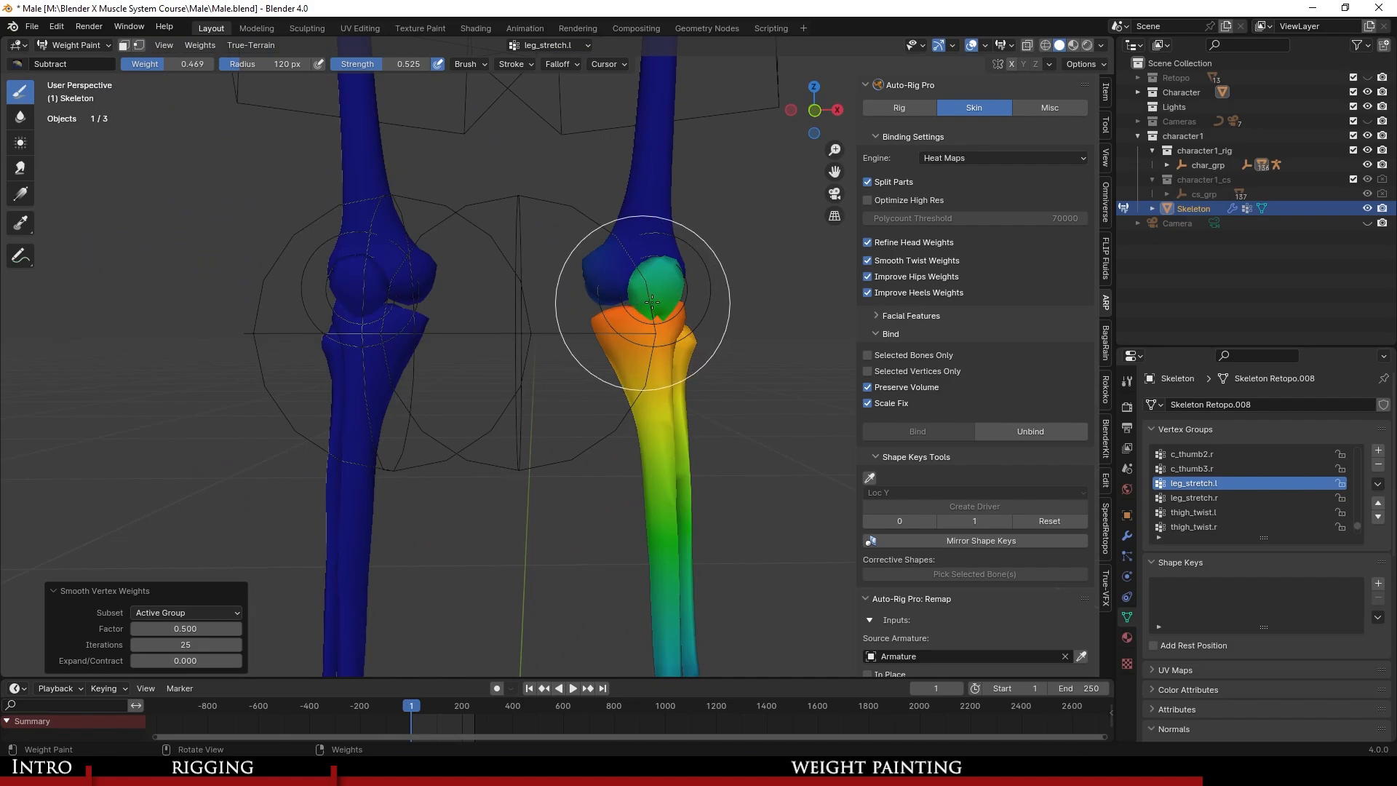
Smooth the leg_stretch.r group's weights with factor 0.5 and 25 iterations, and save the file.
left_click(1227, 498)
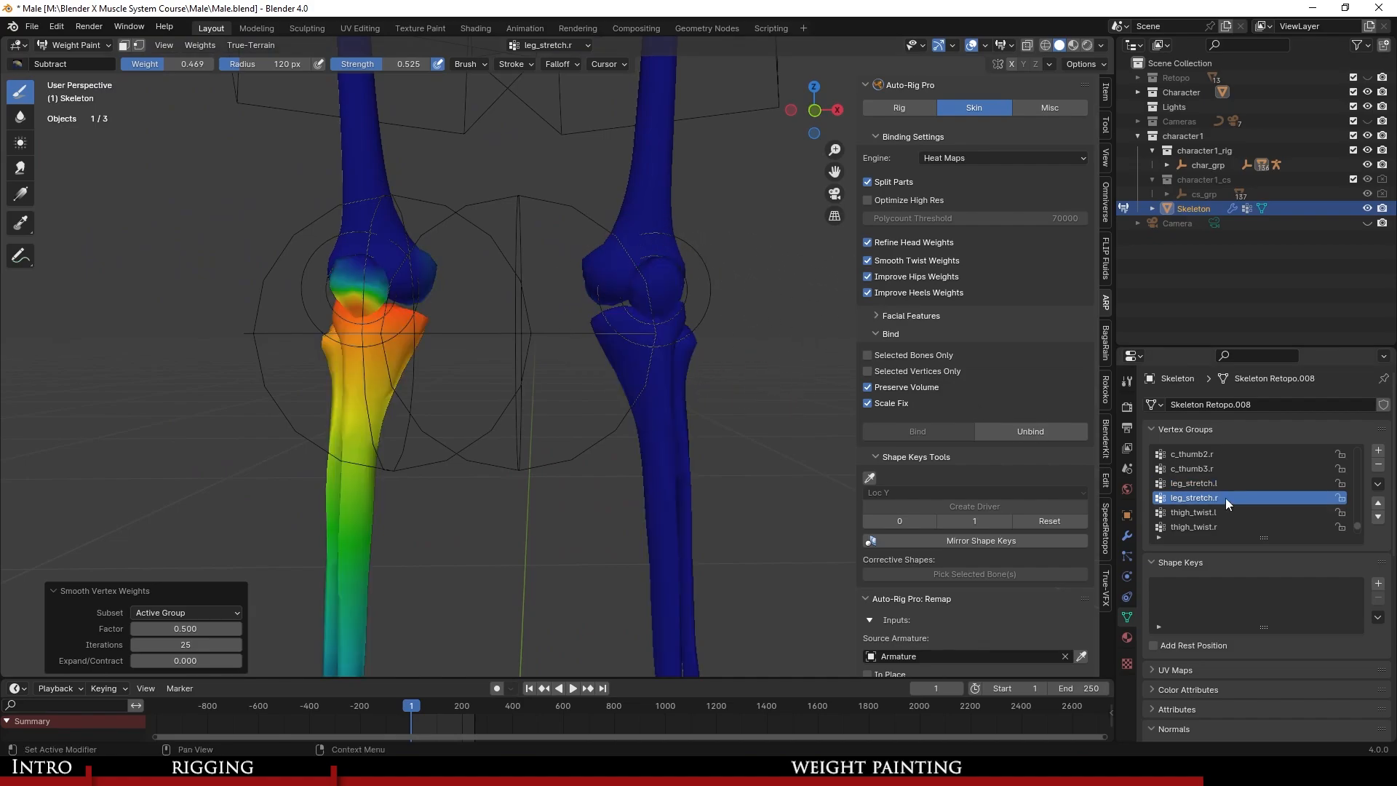
left_click(201, 45)
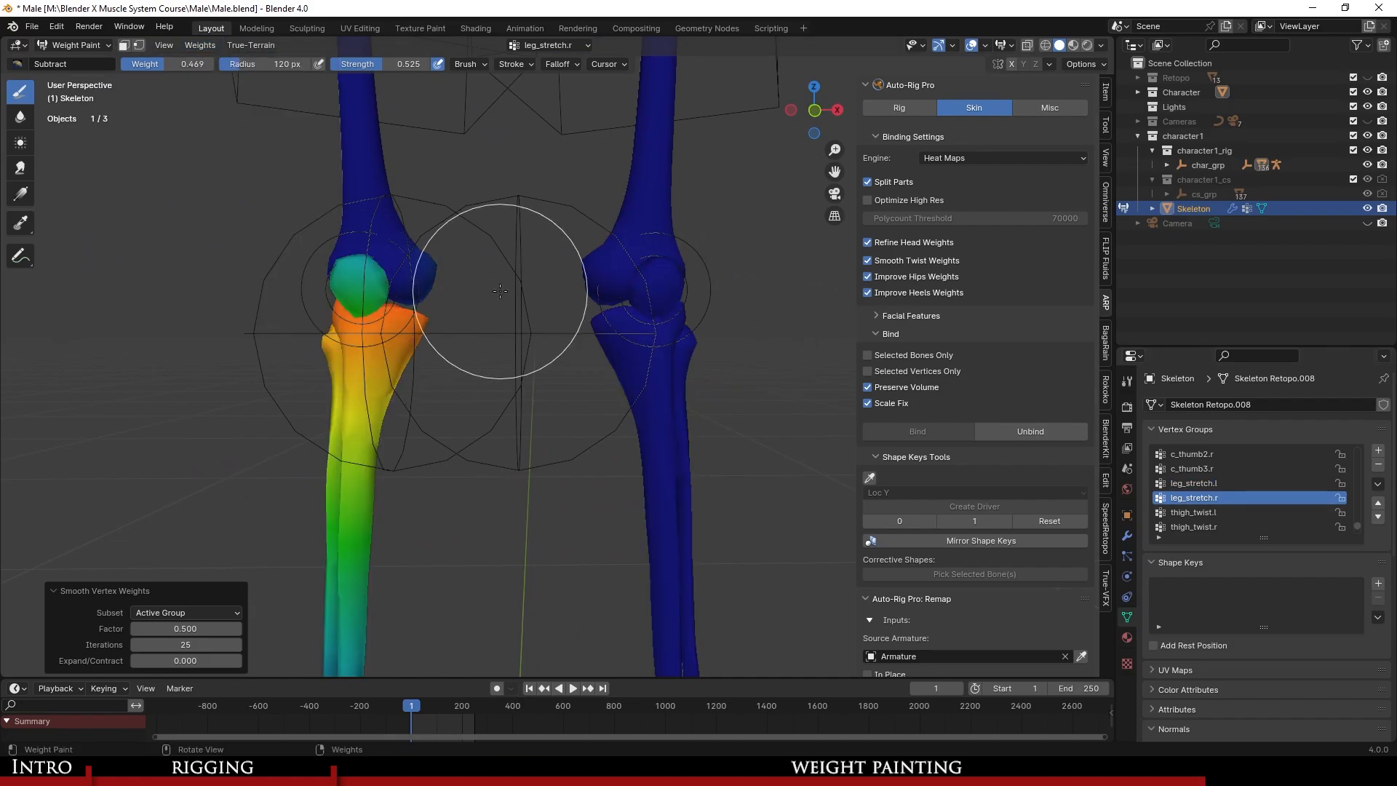
middle_click_drag(484, 255, 595, 332)
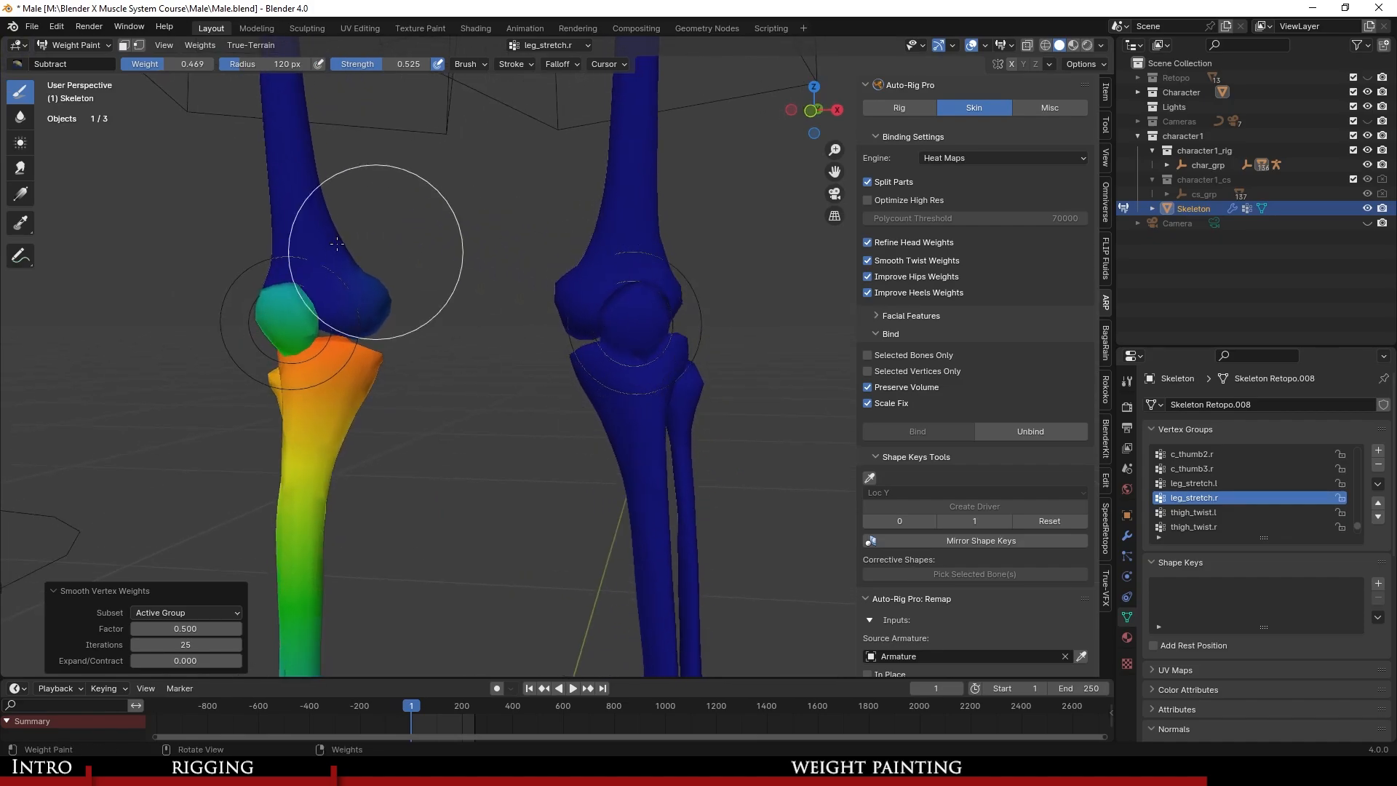
left_click(1249, 483)
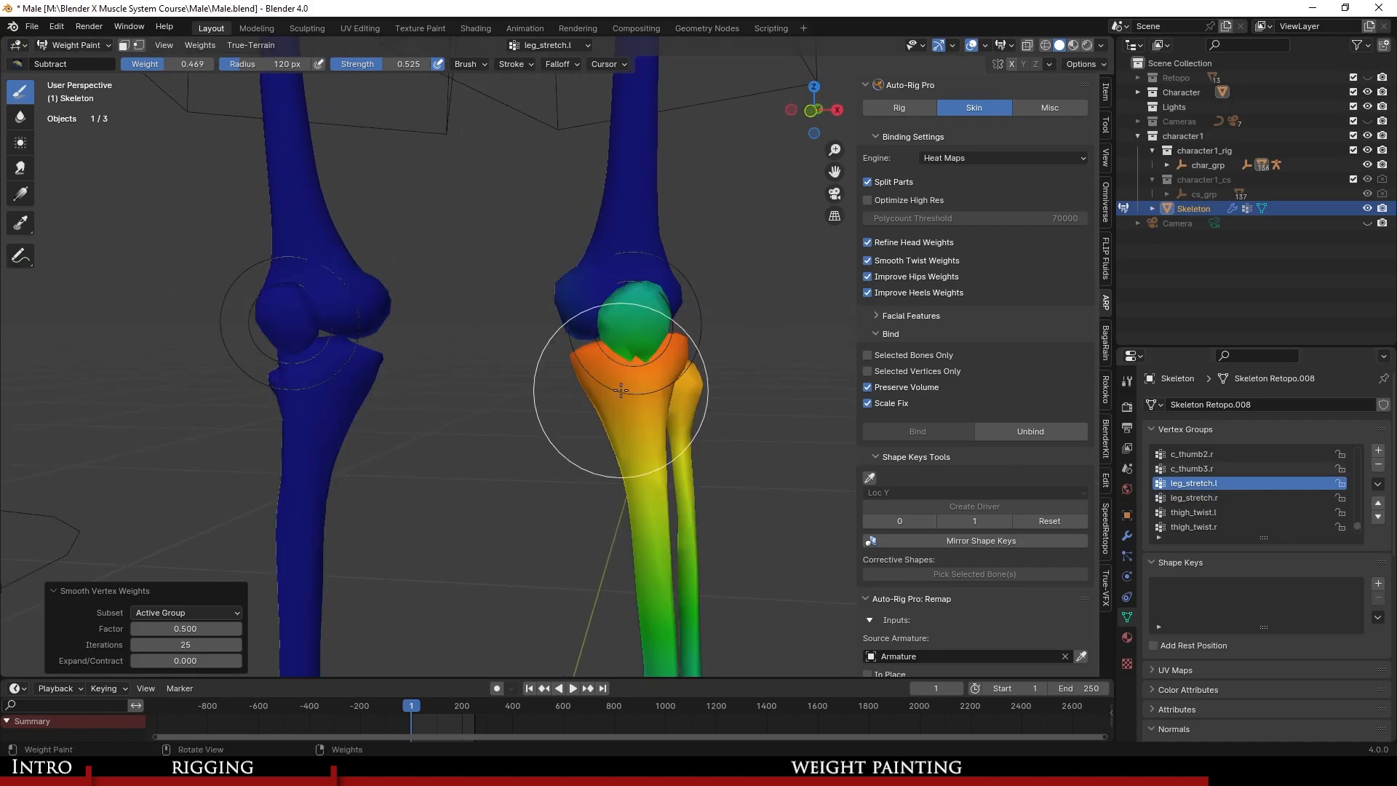
key("ctrl+s")
In Edit Mode, select the linked kneecaps and lower leg bones of both legs and hide them.
left_click(60, 45)
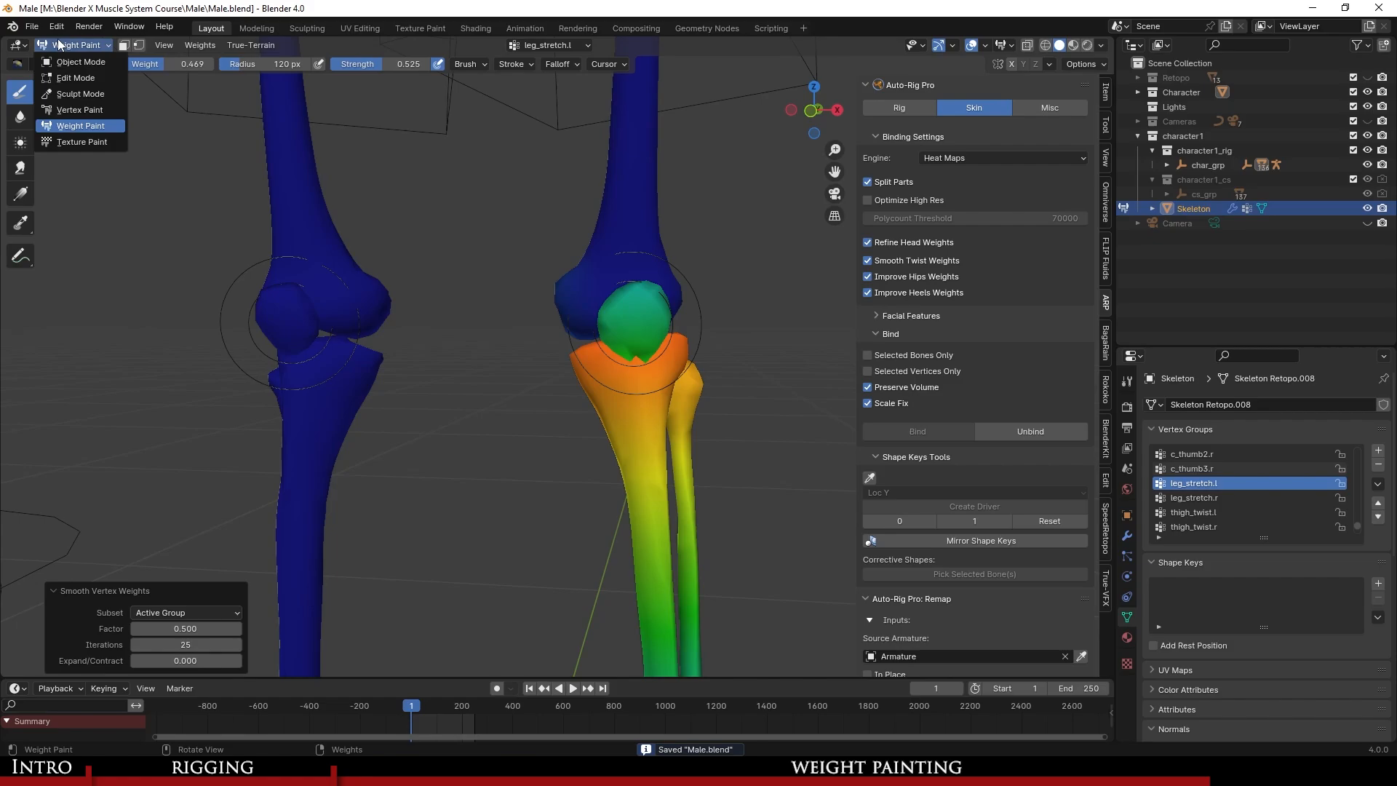
left_click(69, 71)
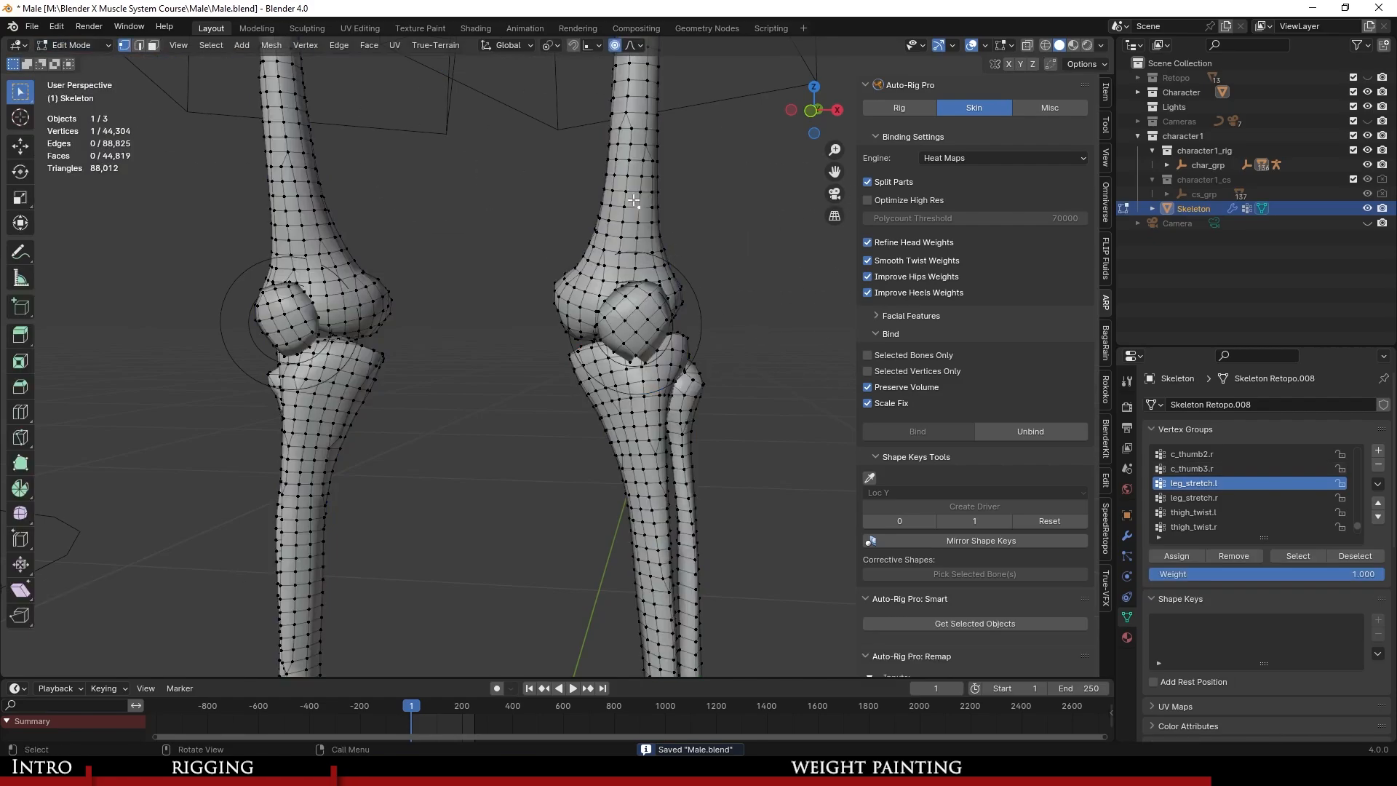
key("semicolon")
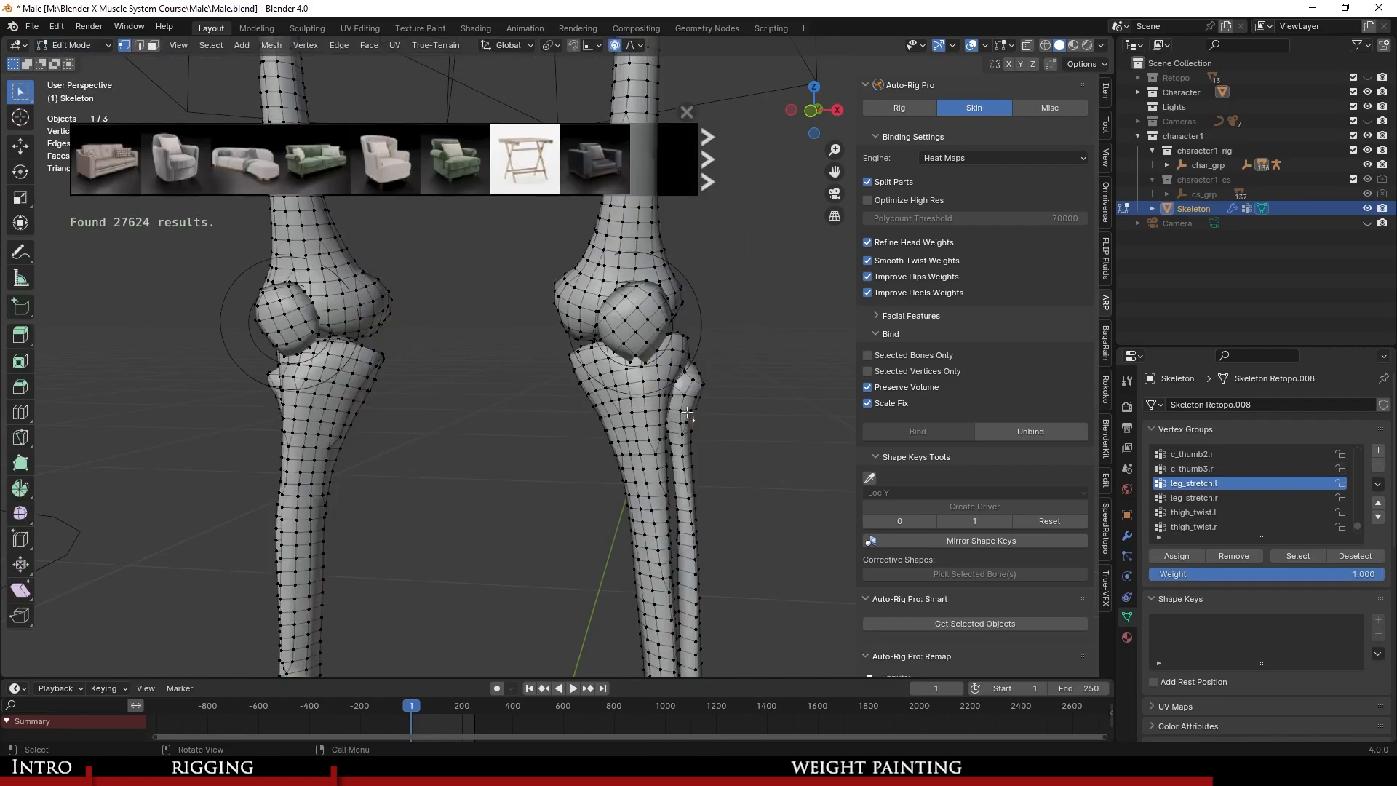
key("l")
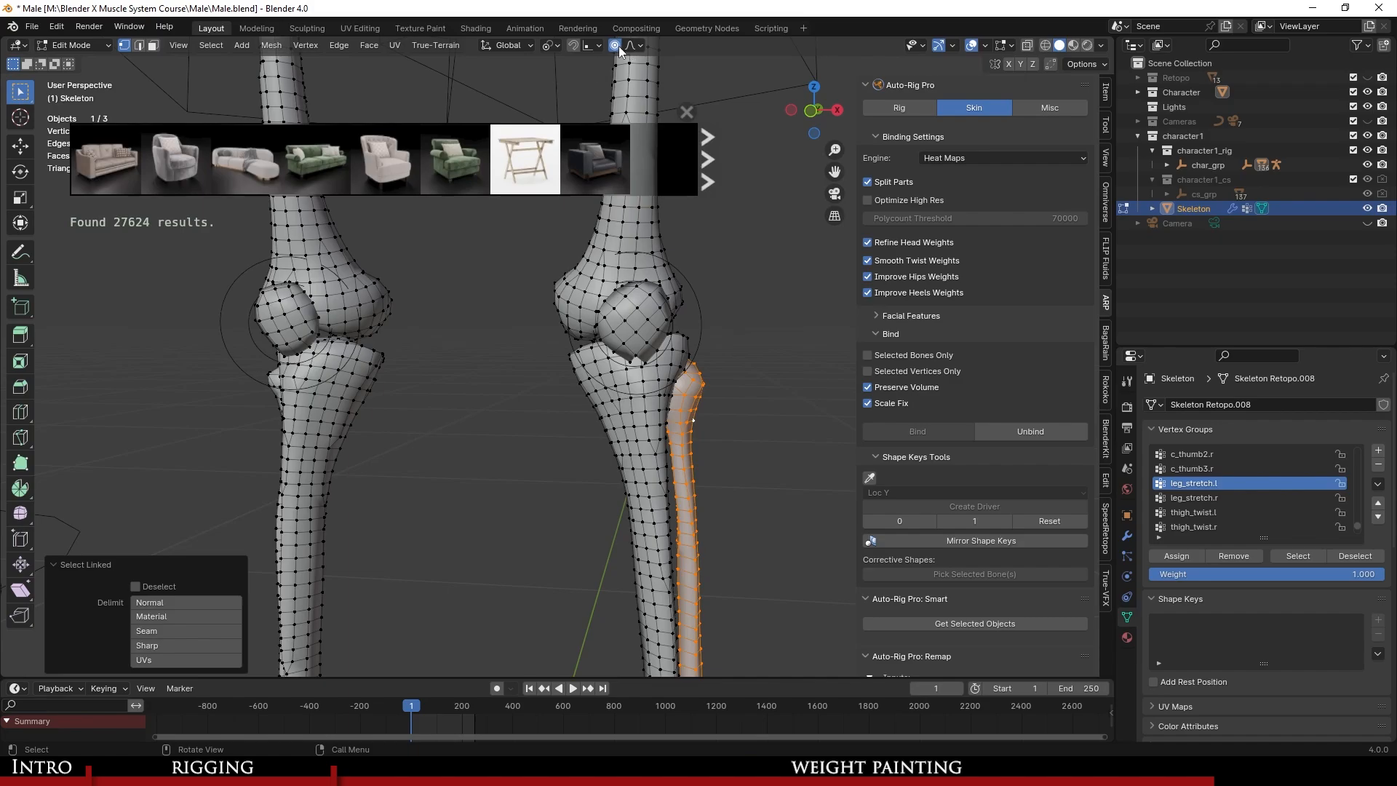
left_click(686, 112)
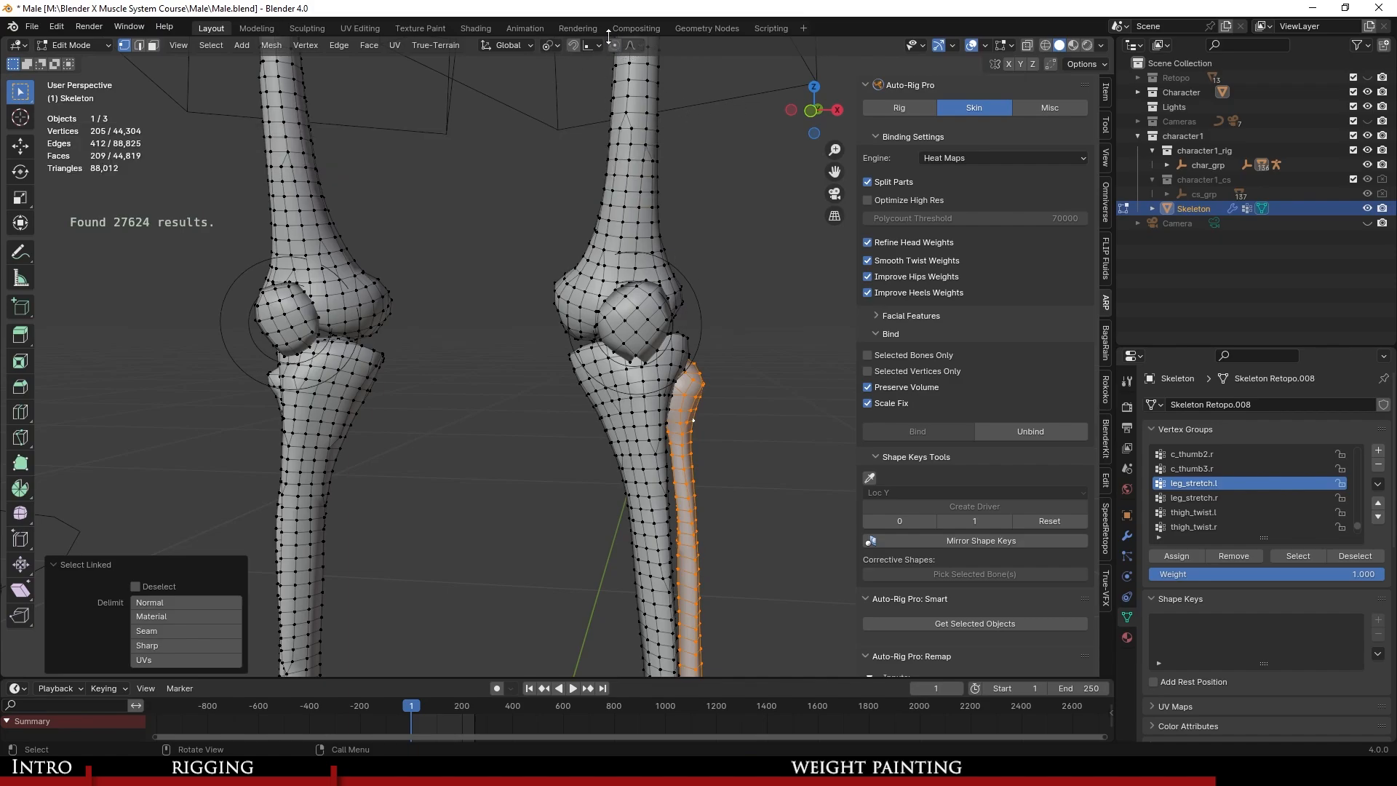
key("l")
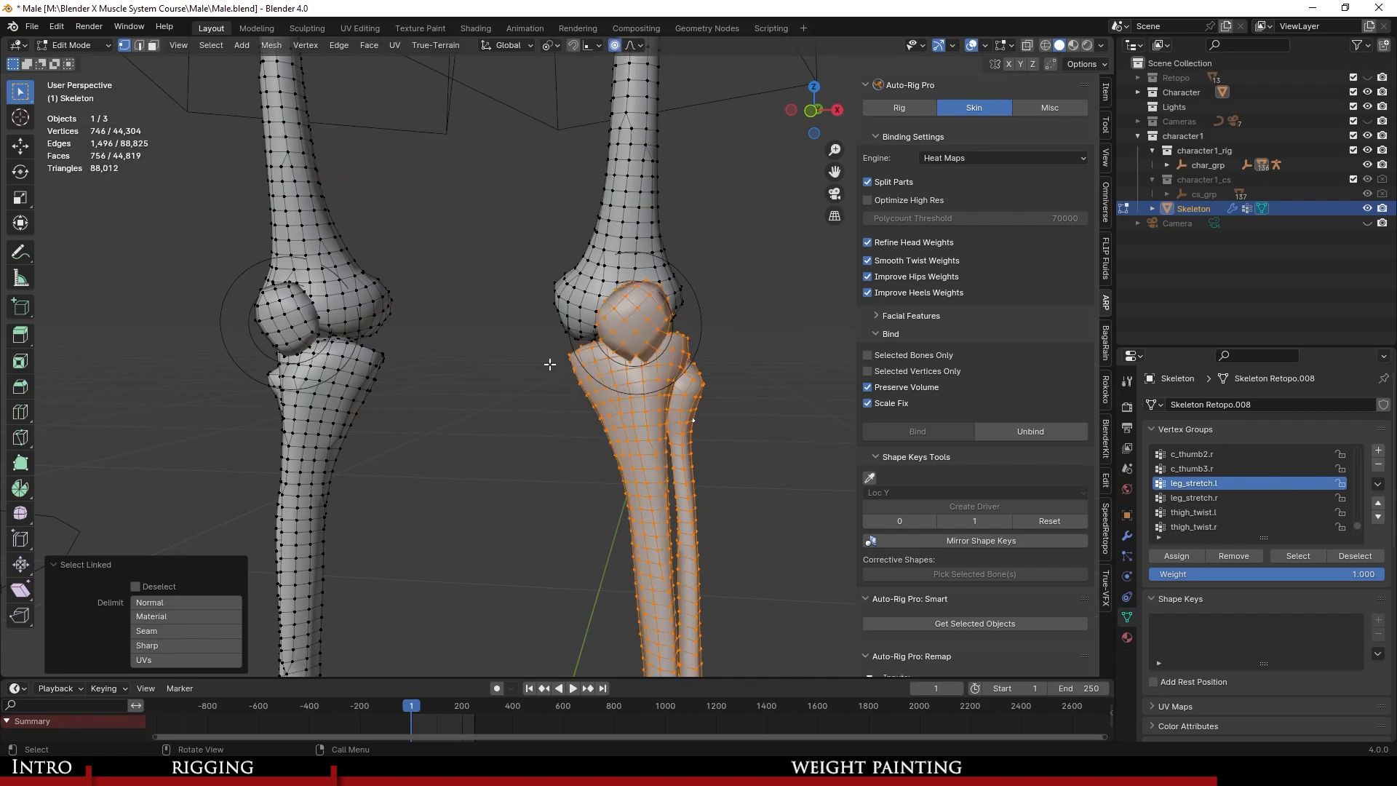
key("l")
middle_click_drag(280, 328, 240, 378)
key("l")
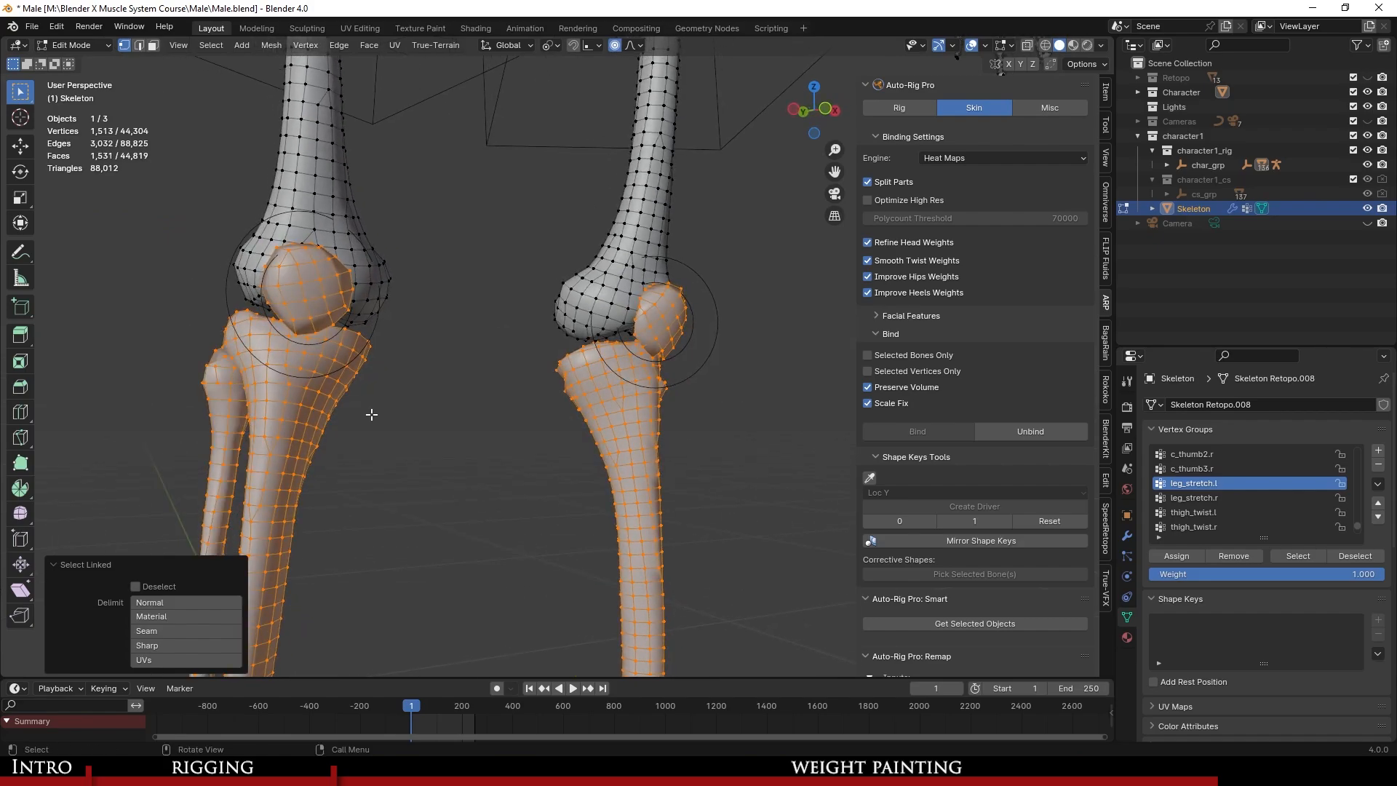
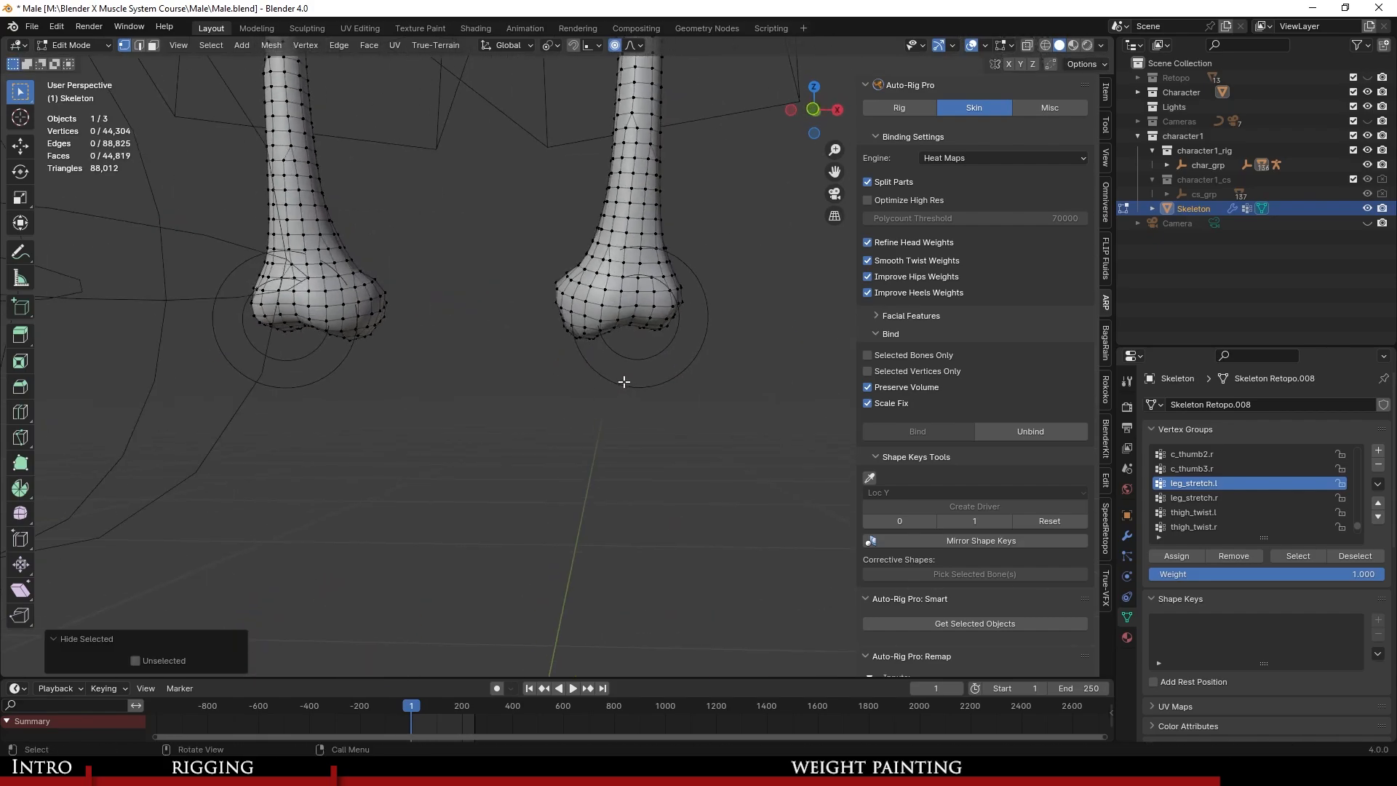
Back in Weight Paint mode, subtract the leg_stretch.l and leg_stretch.r weights from the knee ends of the femurs.
key("ctrl+Tab")
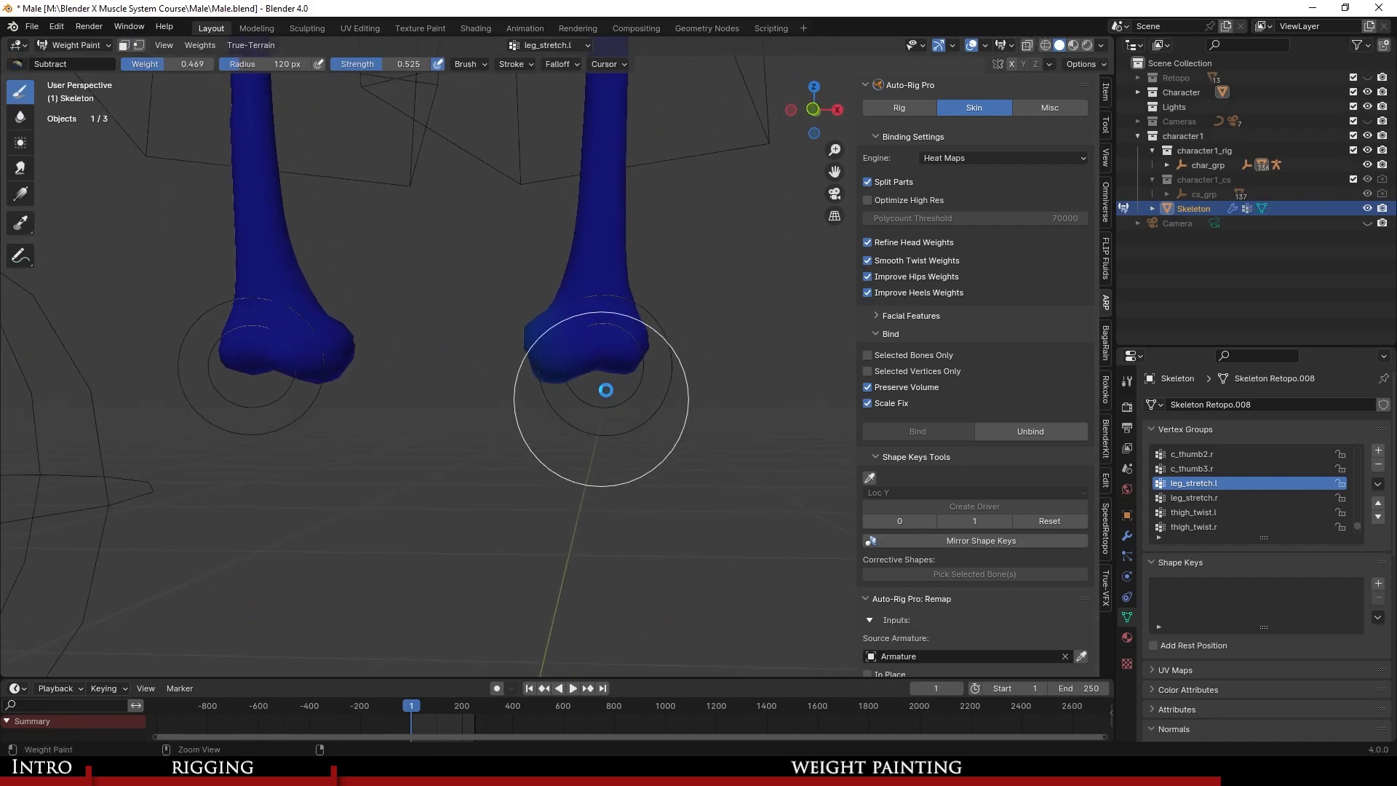
key("ctrl+s")
middle_click_drag(605, 350, 206, 82)
left_click_drag(606, 333, 546, 380)
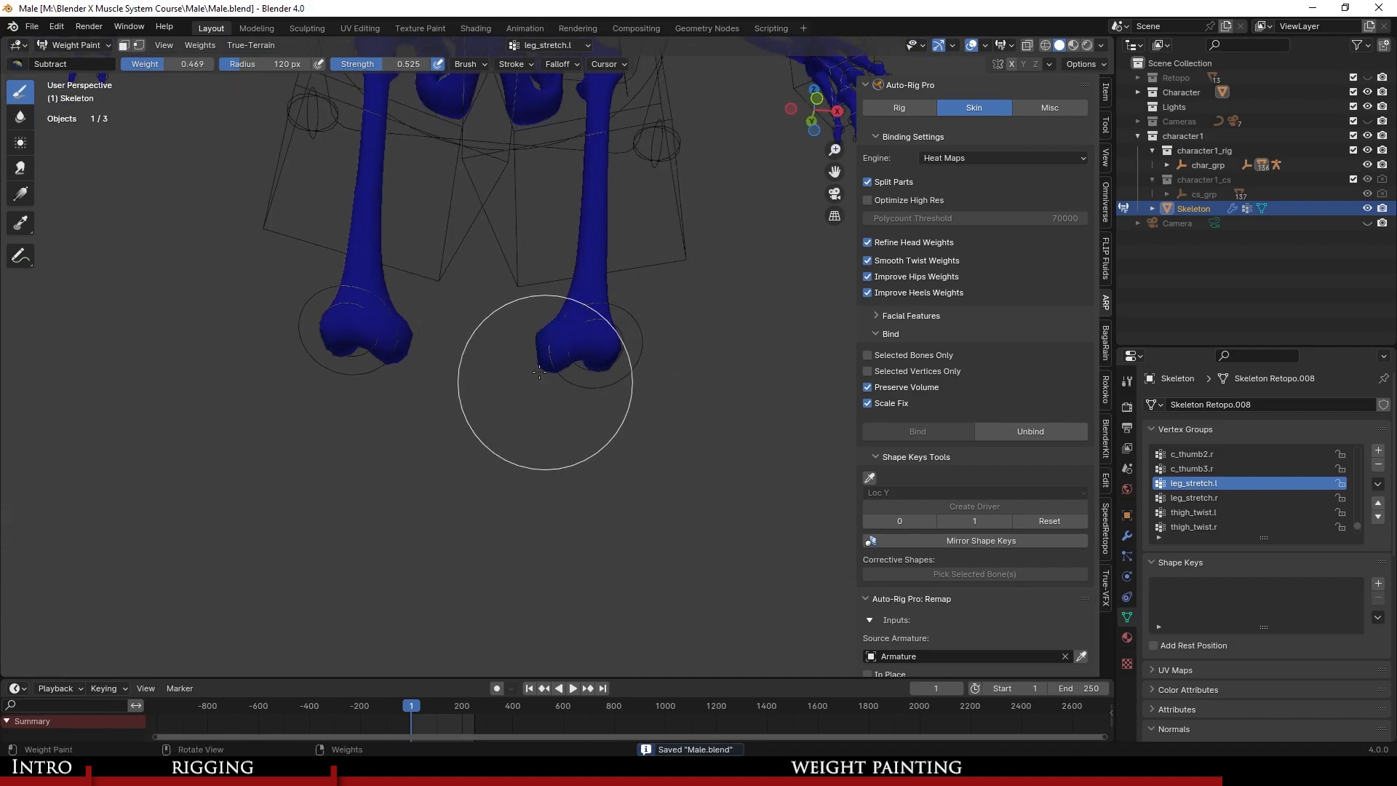
mouse_move(546, 381)
middle_mouse_down()
mouse_move(408, 422)
mouse_move(735, 413)
mouse_move(950, 438)
middle_mouse_up()
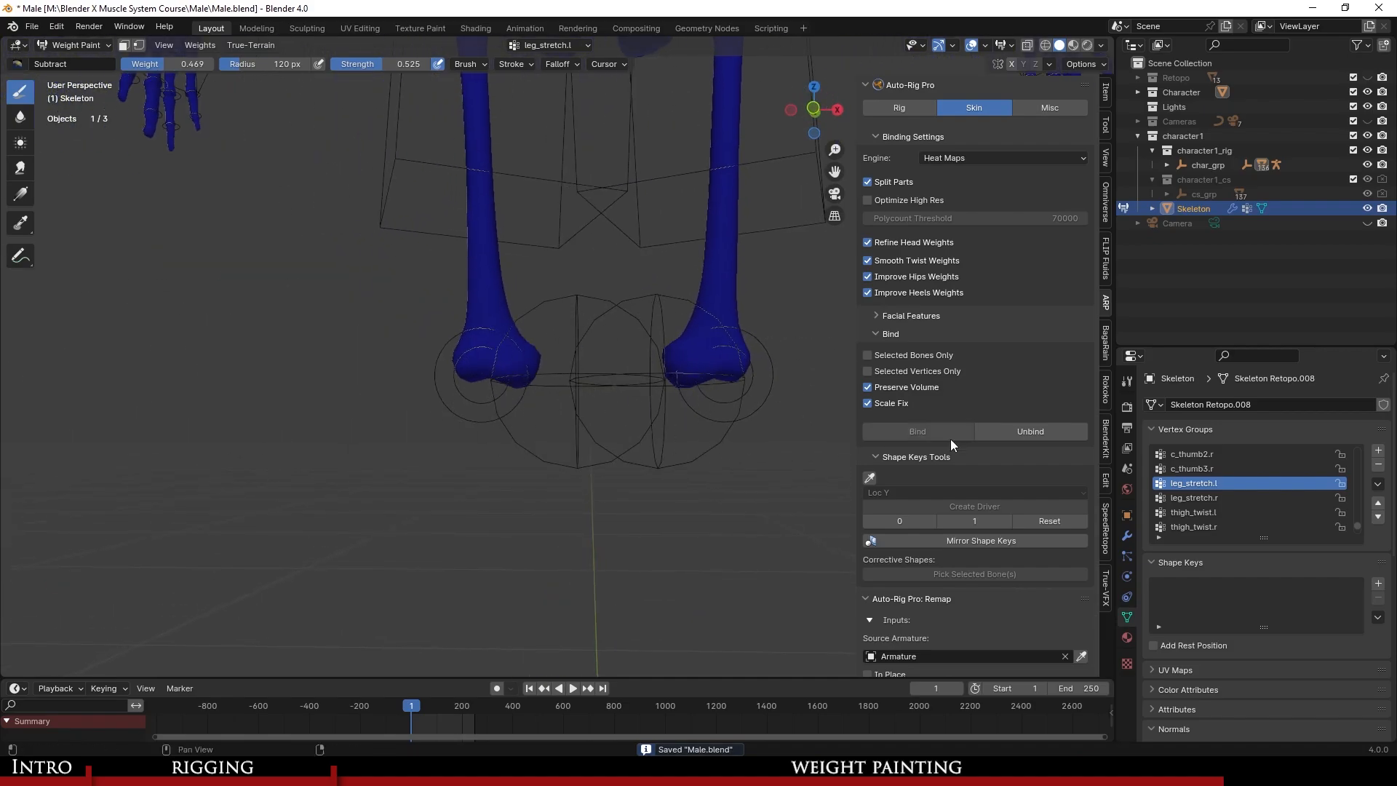
left_click(1217, 495)
middle_click_drag(597, 383, 412, 510)
scroll(1278, 507, "down", 2)
Display the thigh_twist.l weights, reveal the hidden kneecaps and lower leg bones, and save the file.
left_click(1256, 483)
middle_click_drag(633, 364, 651, 583)
middle_click_drag(542, 124, 546, 399, "shift")
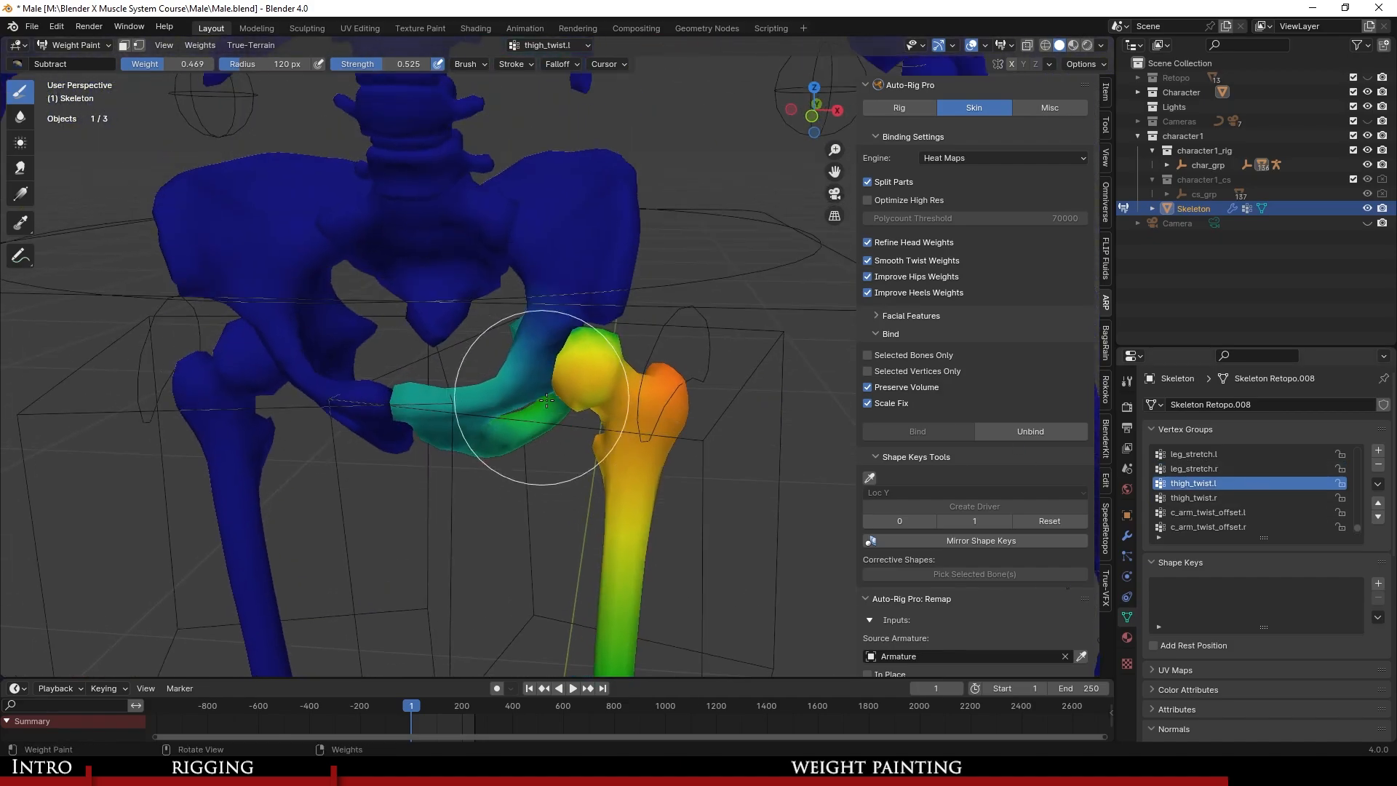
scroll(581, 306, "down", 3)
scroll(583, 303, "up", 3)
mouse_move(583, 303)
middle_mouse_down()
mouse_move(539, 349)
mouse_move(583, 296)
middle_mouse_up()
scroll(540, 349, "up", 2)
scroll(583, 296, "down", 4)
scroll(564, 495, "down", 3)
middle_click_drag(564, 495, 512, 359, "shift")
scroll(537, 351, "up", 1)
key("alt+h")
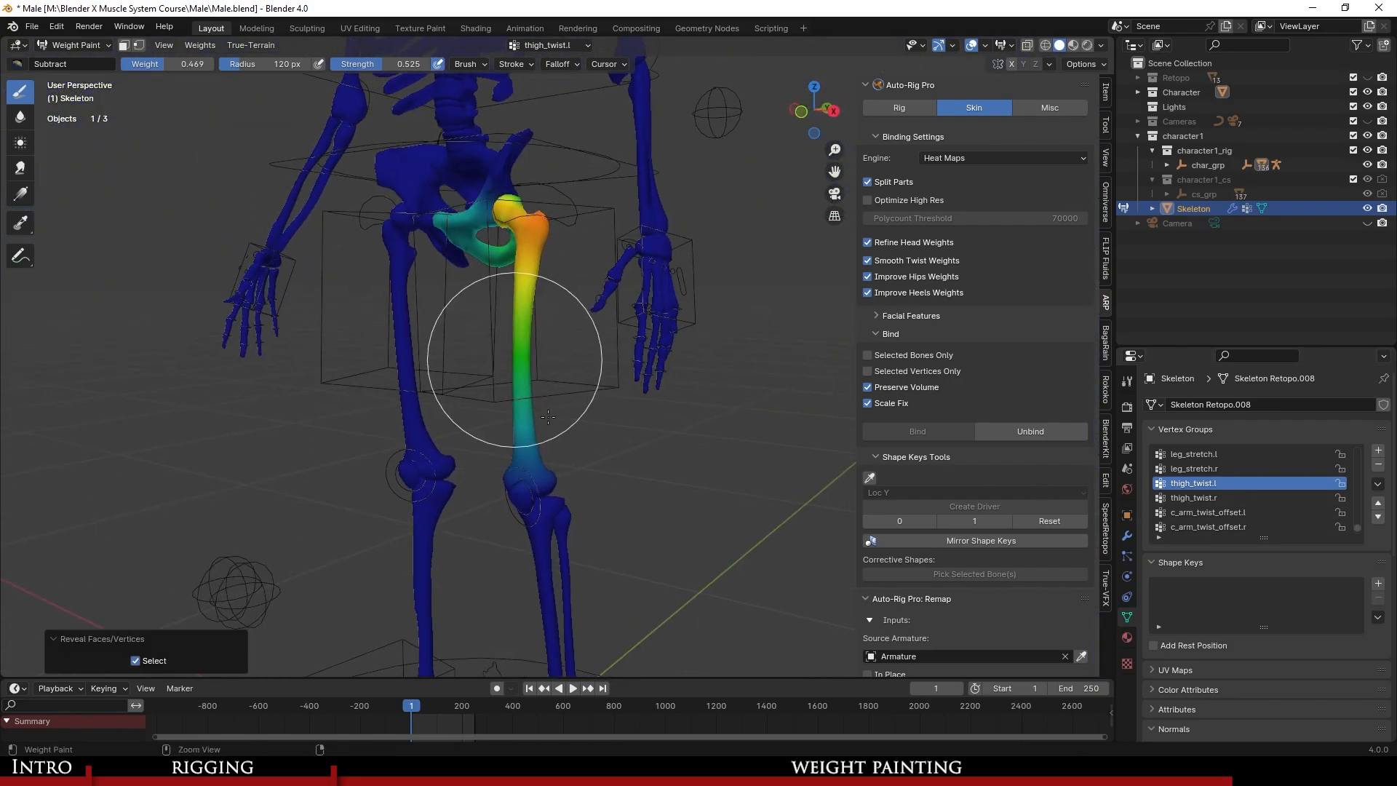
key("ctrl+s")
Examine the thigh_twist.l weights around the left knee and on the pelvis.
scroll(621, 328, "up", 3)
middle_click_drag(535, 440, 375, 311, "shift")
scroll(516, 291, "up", 3)
middle_click_drag(434, 368, 755, 306, "shift")
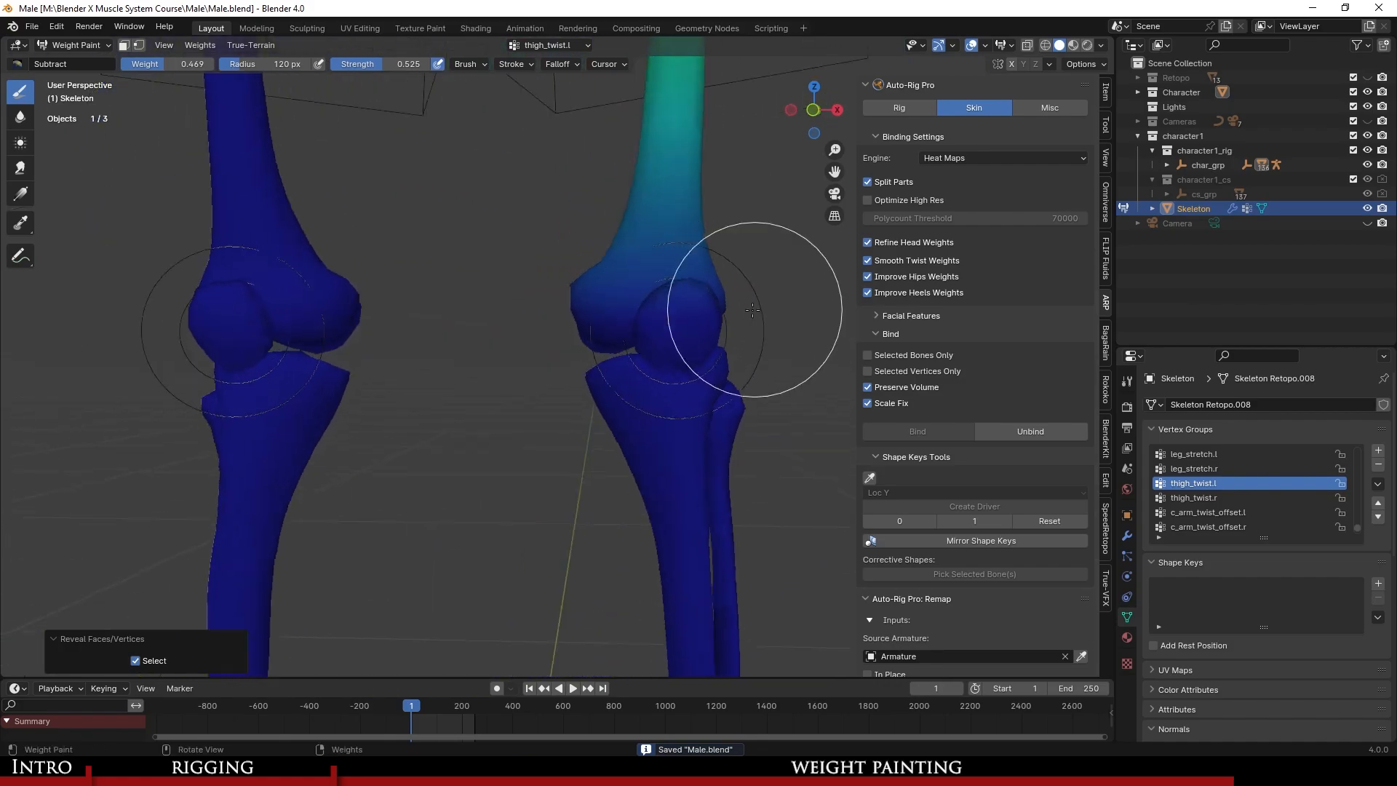
scroll(568, 276, "down", 4)
middle_click_drag(524, 247, 561, 412, "shift")
scroll(618, 374, "up", 2)
middle_click_drag(583, 225, 607, 439, "shift")
scroll(618, 374, "up", 2)
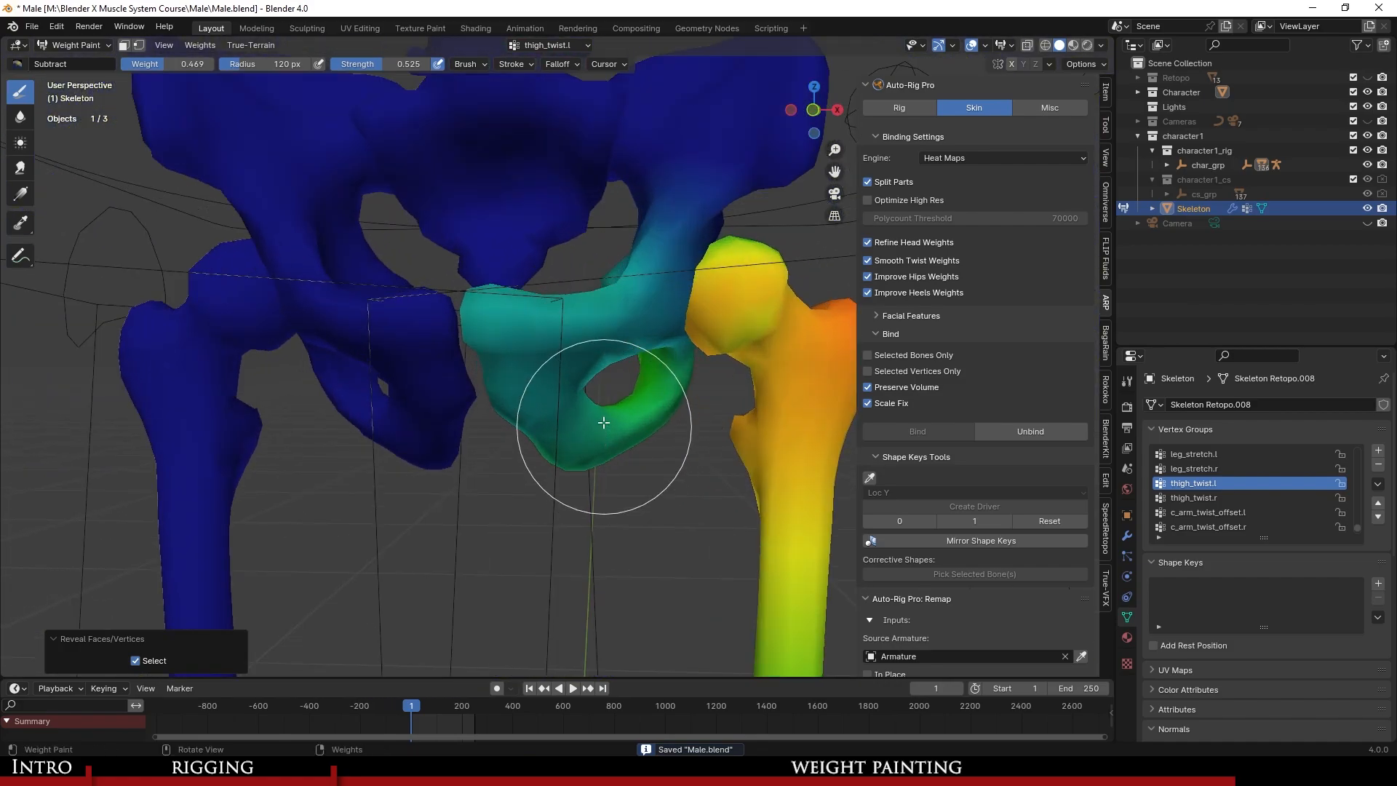
In Edit Mode, select both linked femurs and hide them to expose the pelvis.
key("Tab")
scroll(655, 408, "up", 5)
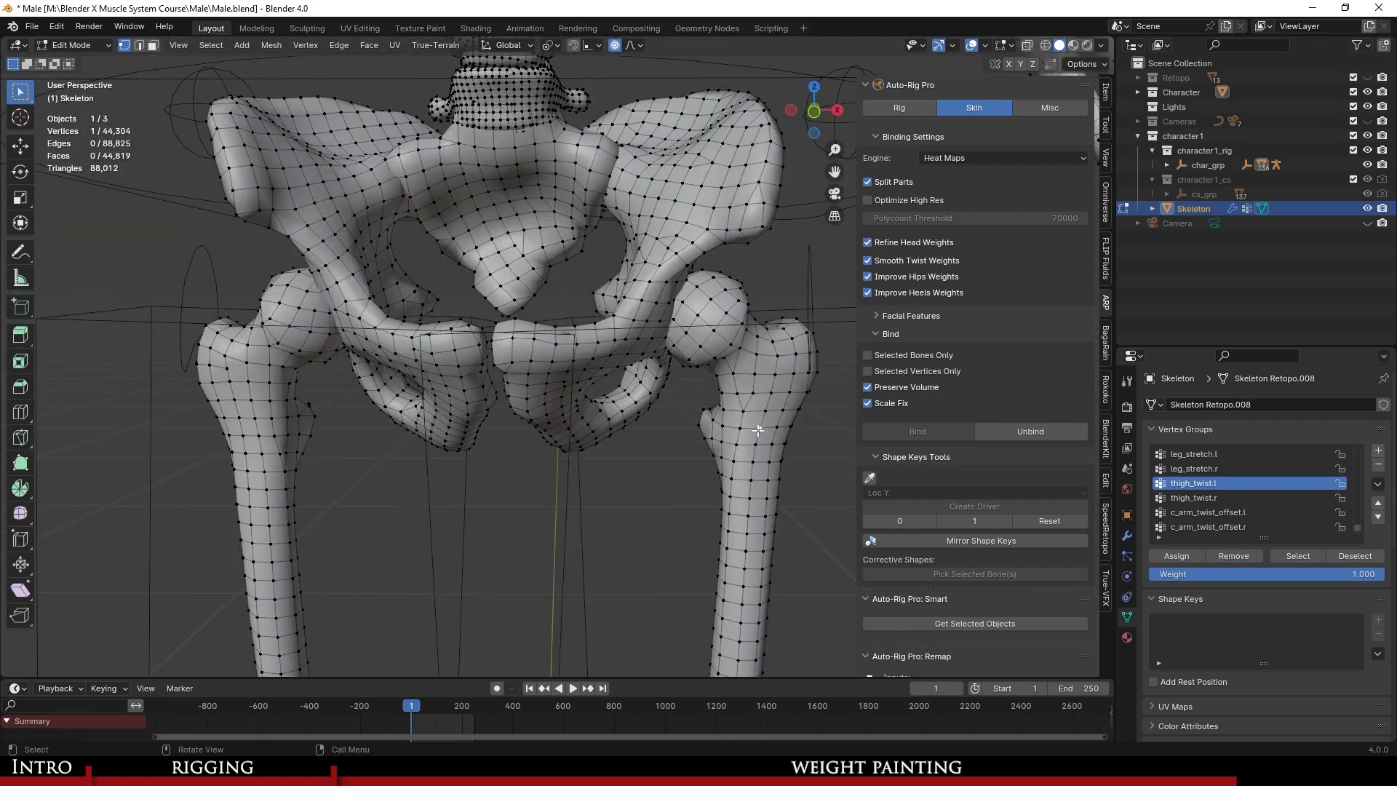
key("l")
key("l")
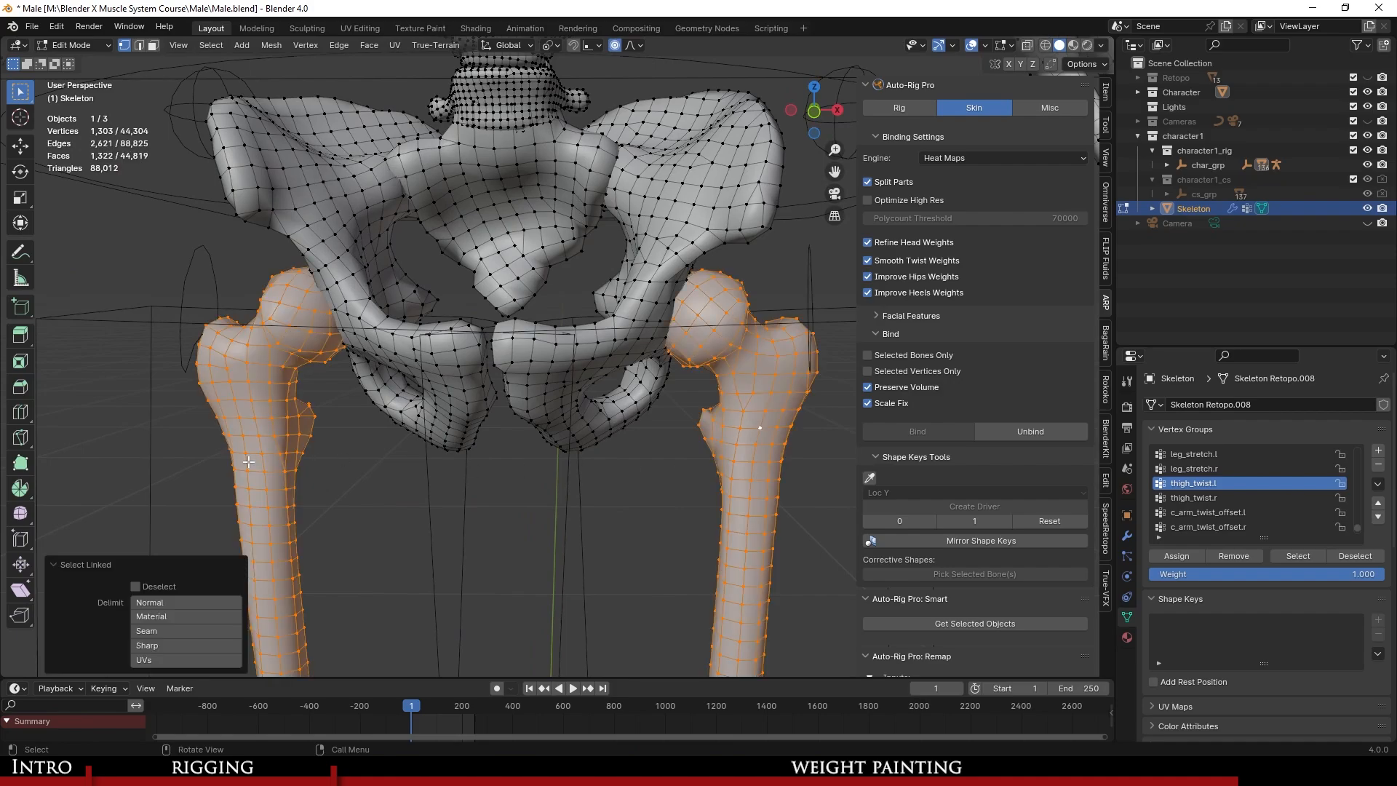
key("h")
Subtract the thigh_twist.l weight from the pelvis in Weight Paint mode and save the file.
key("Tab")
middle_click_drag(592, 399, 549, 421)
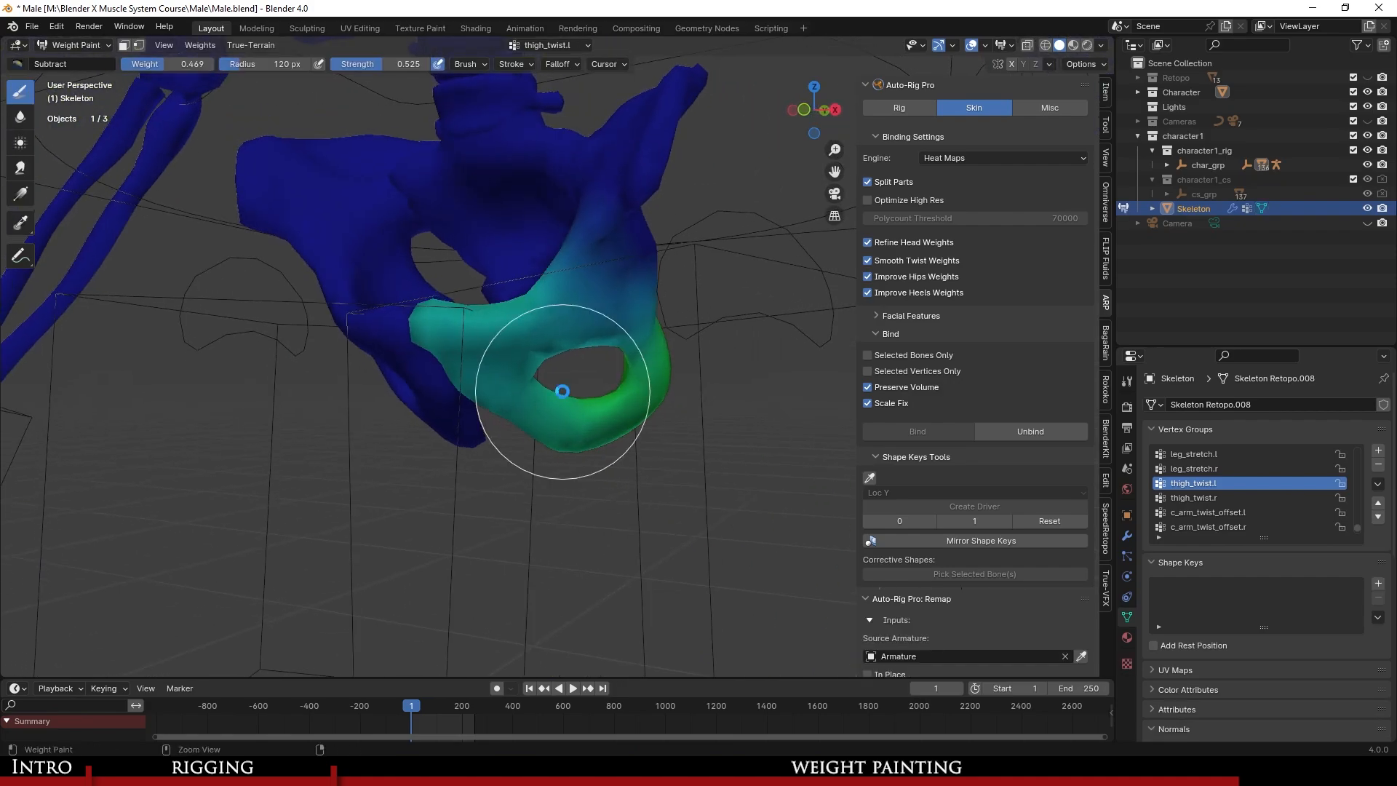
key("ctrl+s")
scroll(540, 332, "down", 4)
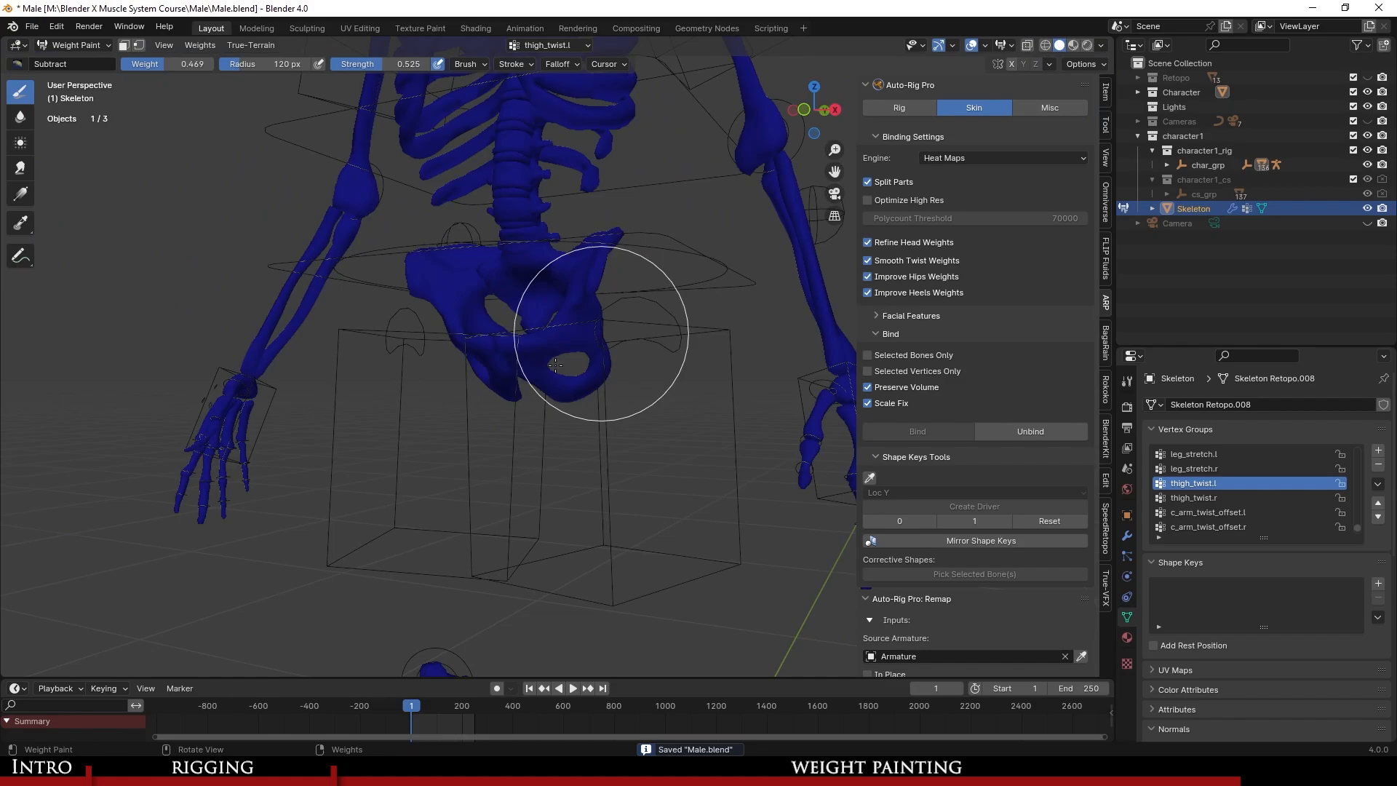
middle_click_drag(555, 364, 571, 375)
scroll(440, 347, "up", 3)
middle_click_drag(440, 348, 658, 343)
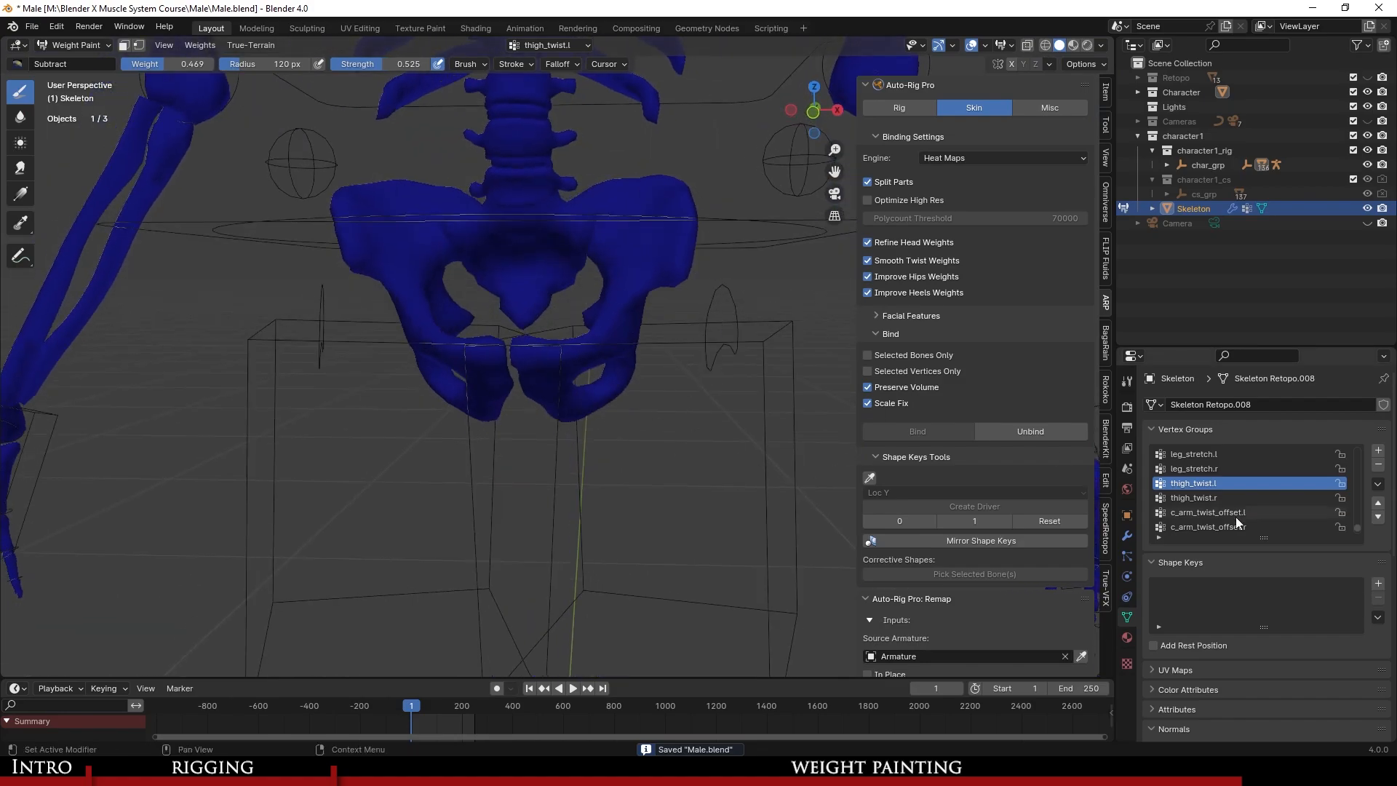
Subtract the thigh_twist.r weight from the right side of the pelvis and save the file.
scroll(575, 339, "down", 3)
middle_click_drag(575, 339, 631, 339)
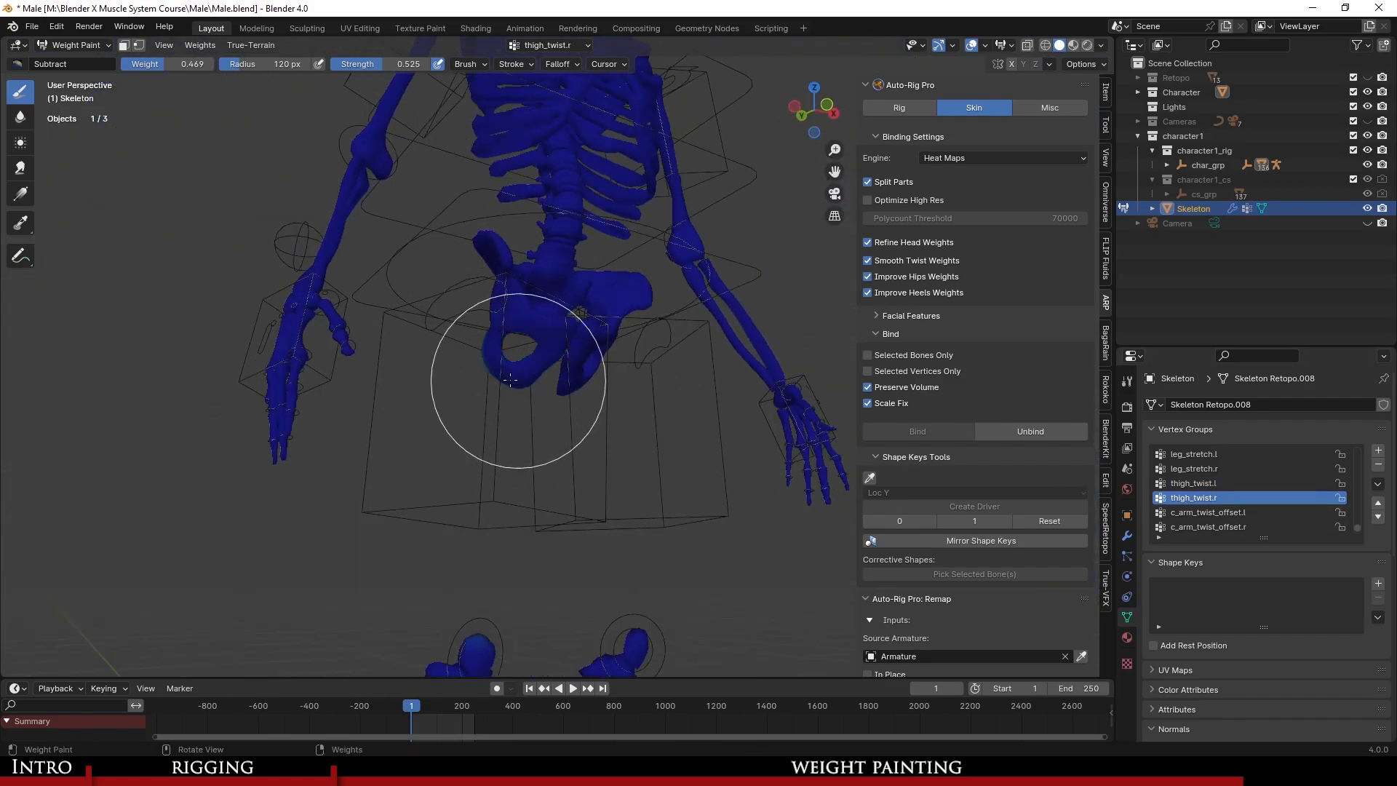
middle_click_drag(457, 321, 624, 369)
middle_click_drag(476, 393, 553, 396)
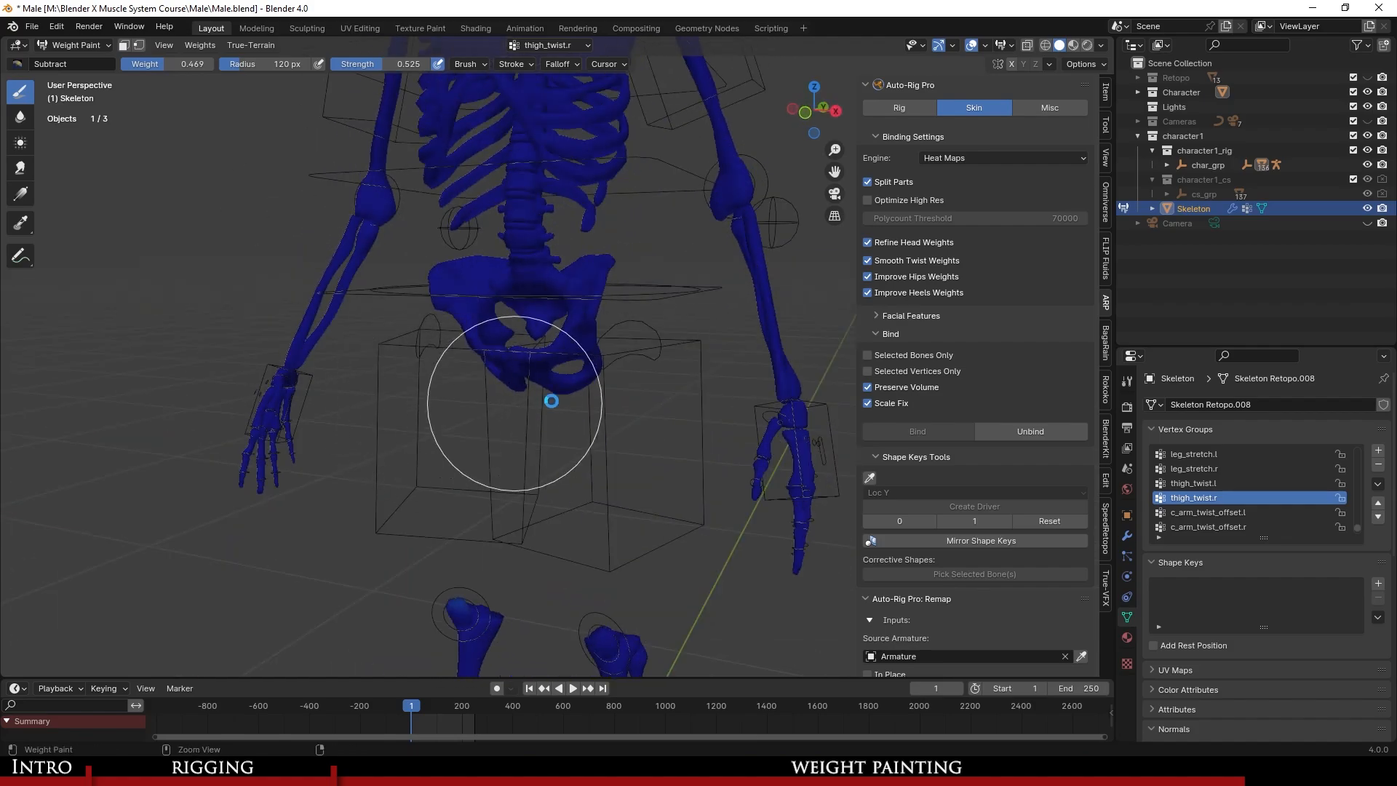
key("ctrl+s")
Reveal the hidden femurs, check the c_arm_twist_offset.l weights on the left upper arm and save the file.
scroll(643, 381, "up", 4)
left_click(1297, 511)
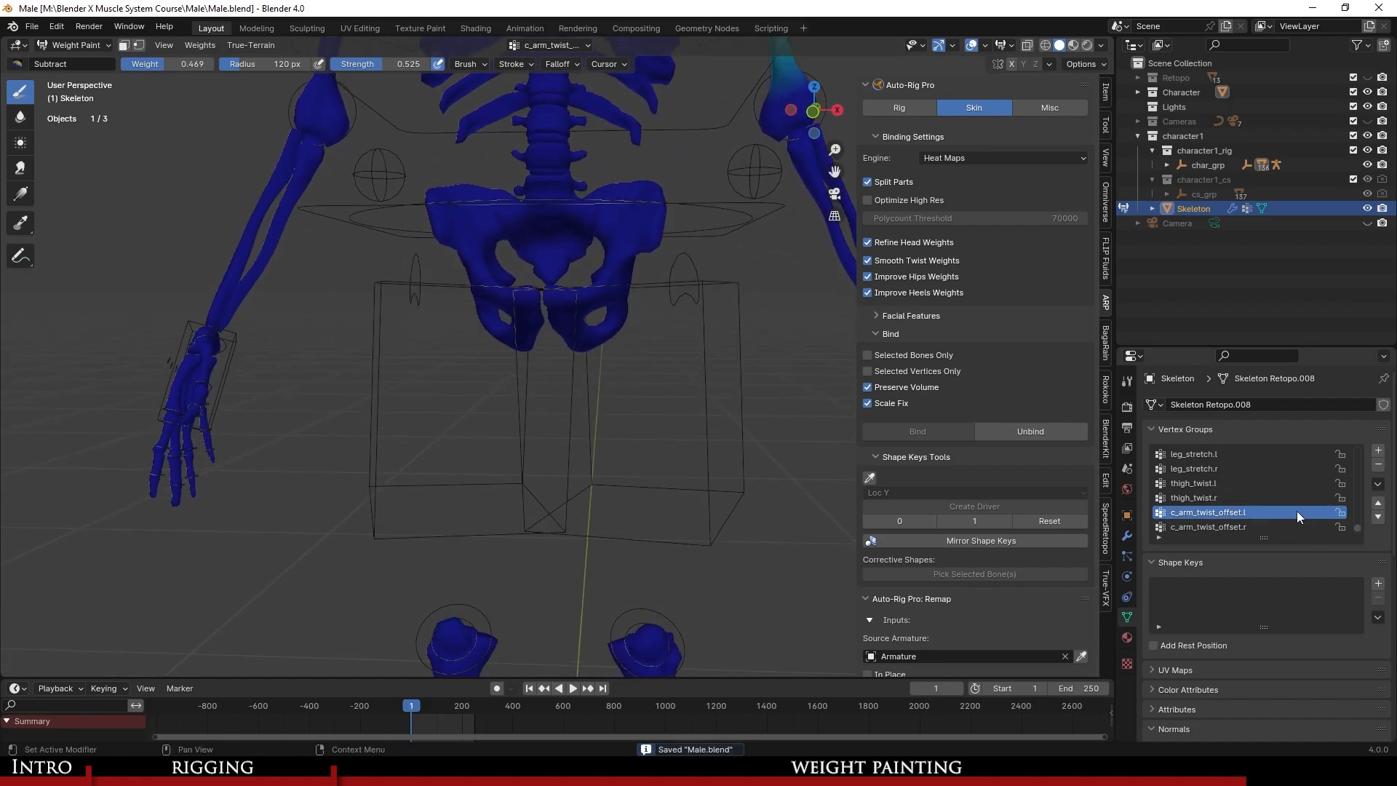
scroll(975, 451, "down", 4)
middle_click_drag(580, 288, 546, 395, "shift")
key("alt+h")
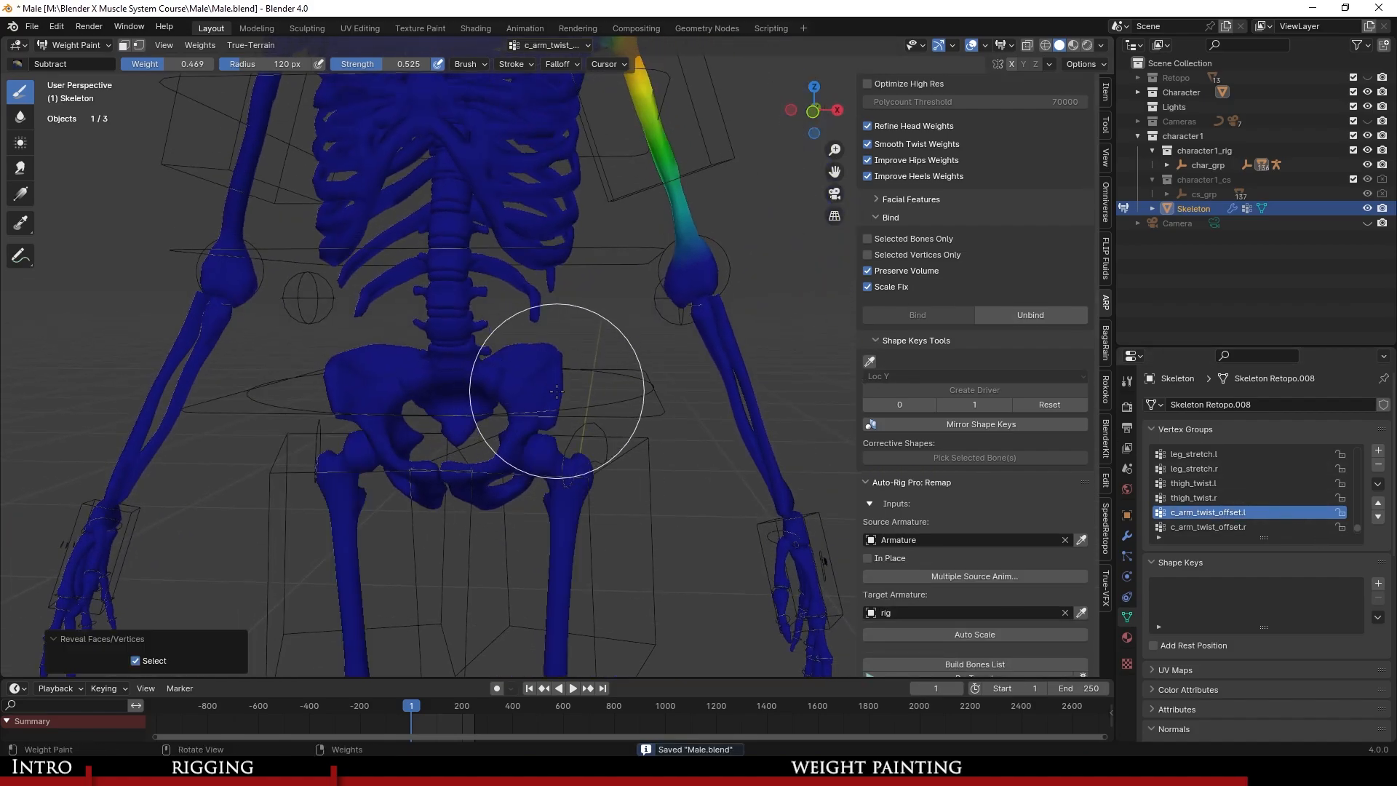
scroll(558, 390, "down", 4)
scroll(581, 291, "up", 5)
key("ctrl+s")
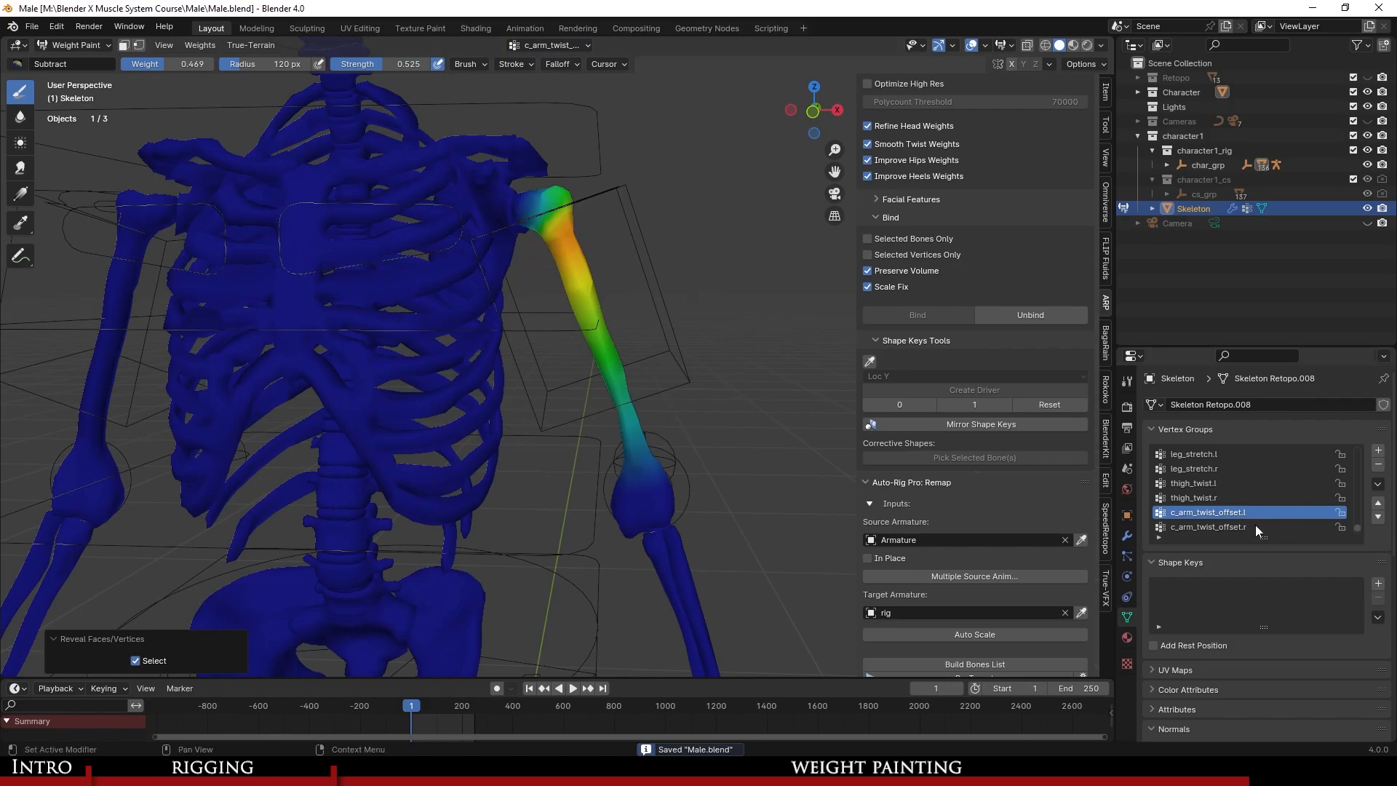
Smooth the c_arm_twist_offset.l vertex group weights on the left upper arm.
scroll(558, 417, "up", 3)
mouse_move(635, 304)
middle_mouse_down("shift")
mouse_move(558, 417)
mouse_move(575, 247)
middle_mouse_up("shift")
scroll(596, 396, "down", 2)
scroll(581, 281, "up", 4)
scroll(571, 218, "down", 2)
mouse_move(561, 182)
middle_mouse_down("shift")
mouse_move(604, 390)
mouse_move(627, 349)
mouse_move(630, 368)
mouse_move(605, 386)
mouse_move(635, 374)
middle_mouse_up("shift")
scroll(604, 390, "up", 4)
scroll(630, 368, "down", 4)
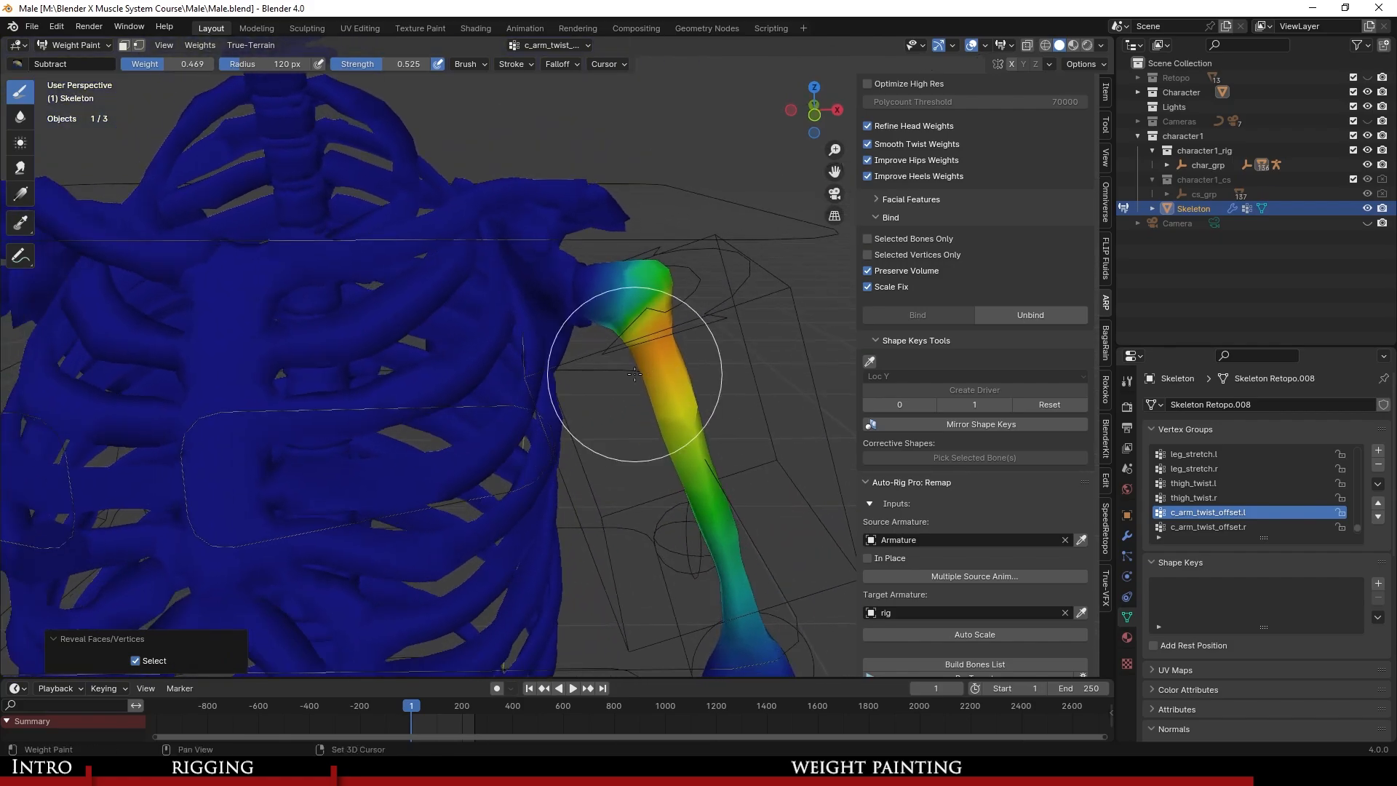
left_click(200, 46)
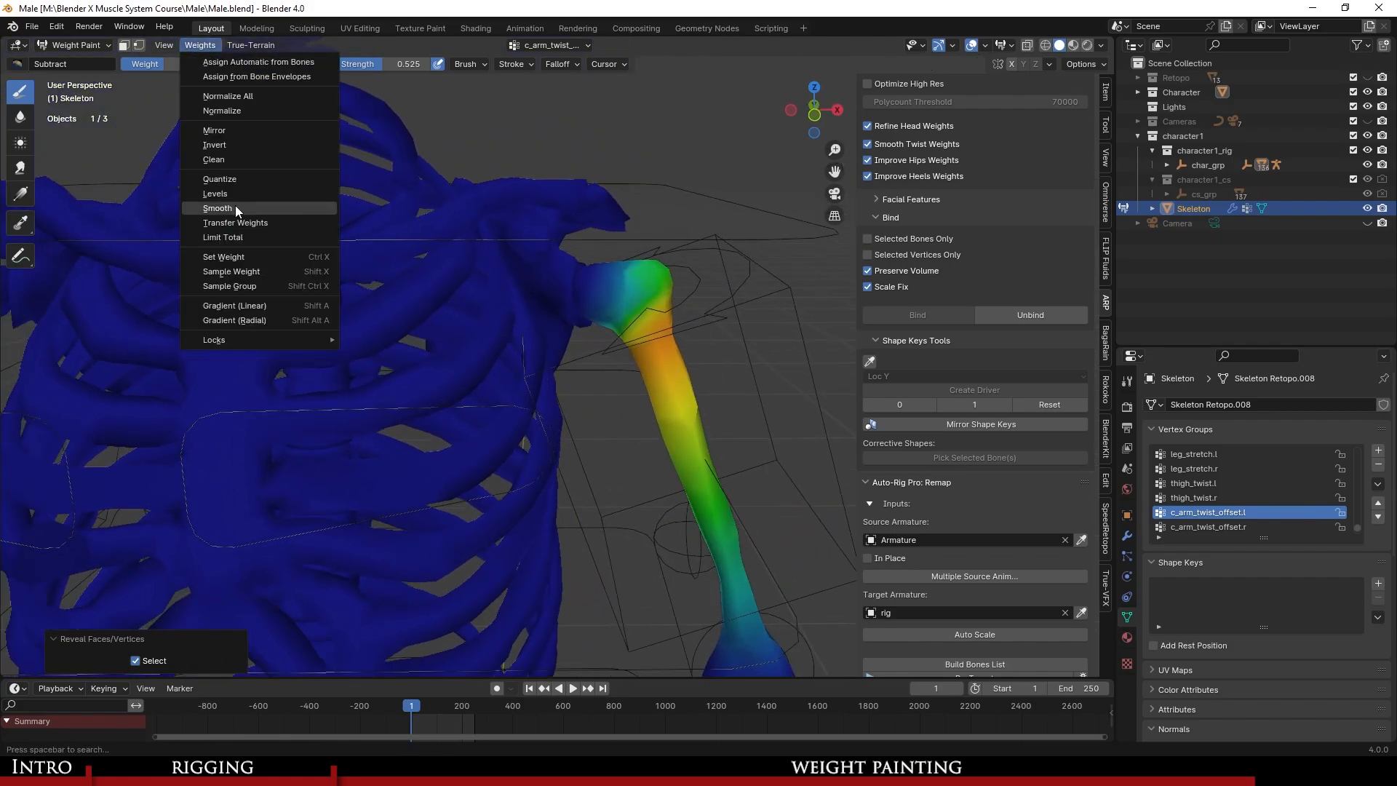
left_click(235, 205)
middle_click_drag(626, 338, 422, 468)
Smooth the c_arm_twist_offset.r vertex group weights on the right upper arm.
left_click(1217, 527)
left_click(198, 46)
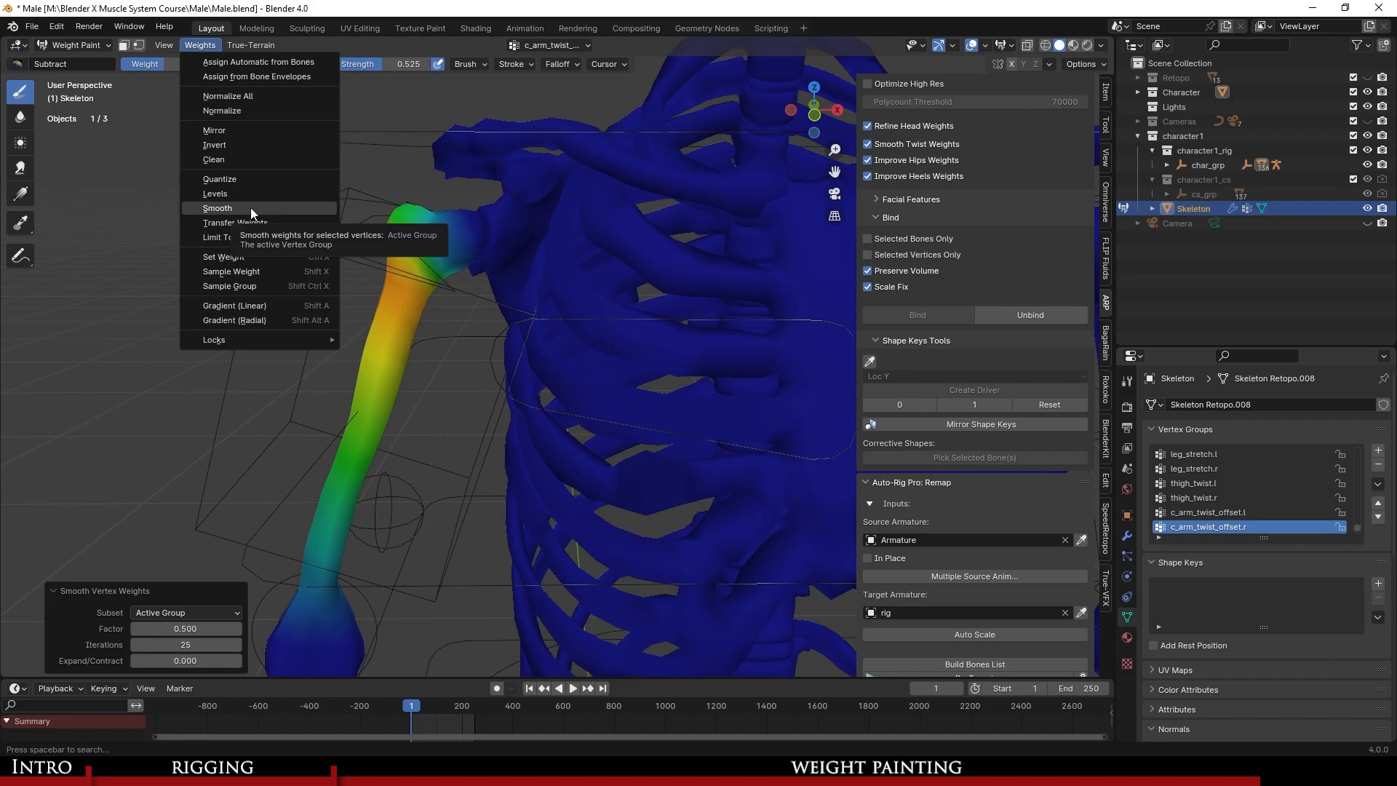
middle_click_drag(625, 316, 528, 317)
scroll(601, 393, "down", 4)
scroll(528, 318, "up", 2)
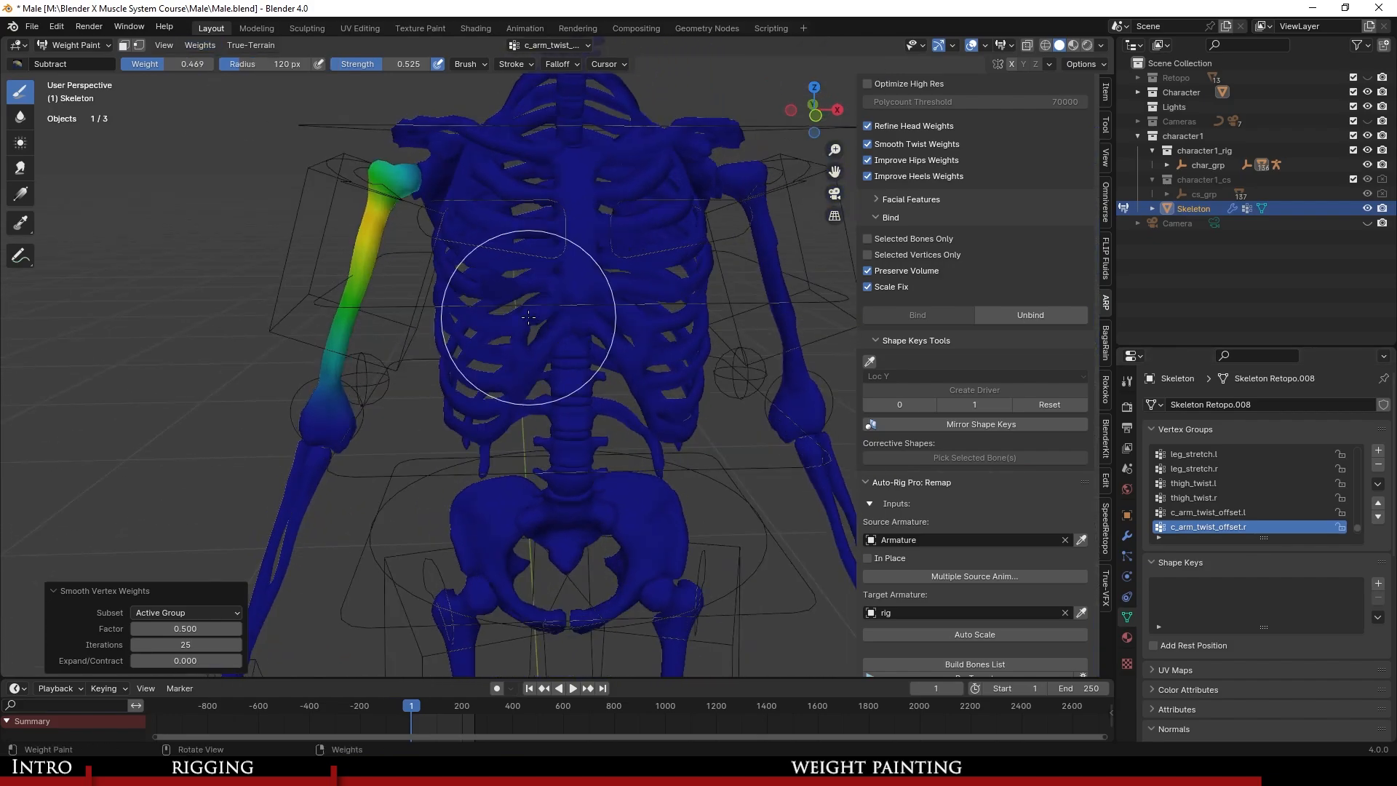
scroll(1229, 497, "down", 2)
Make forearm_stretch.l the active vertex group, then select the linked forearm bones in Edit Mode and hide them.
left_click(1237, 514)
scroll(623, 425, "down", 1)
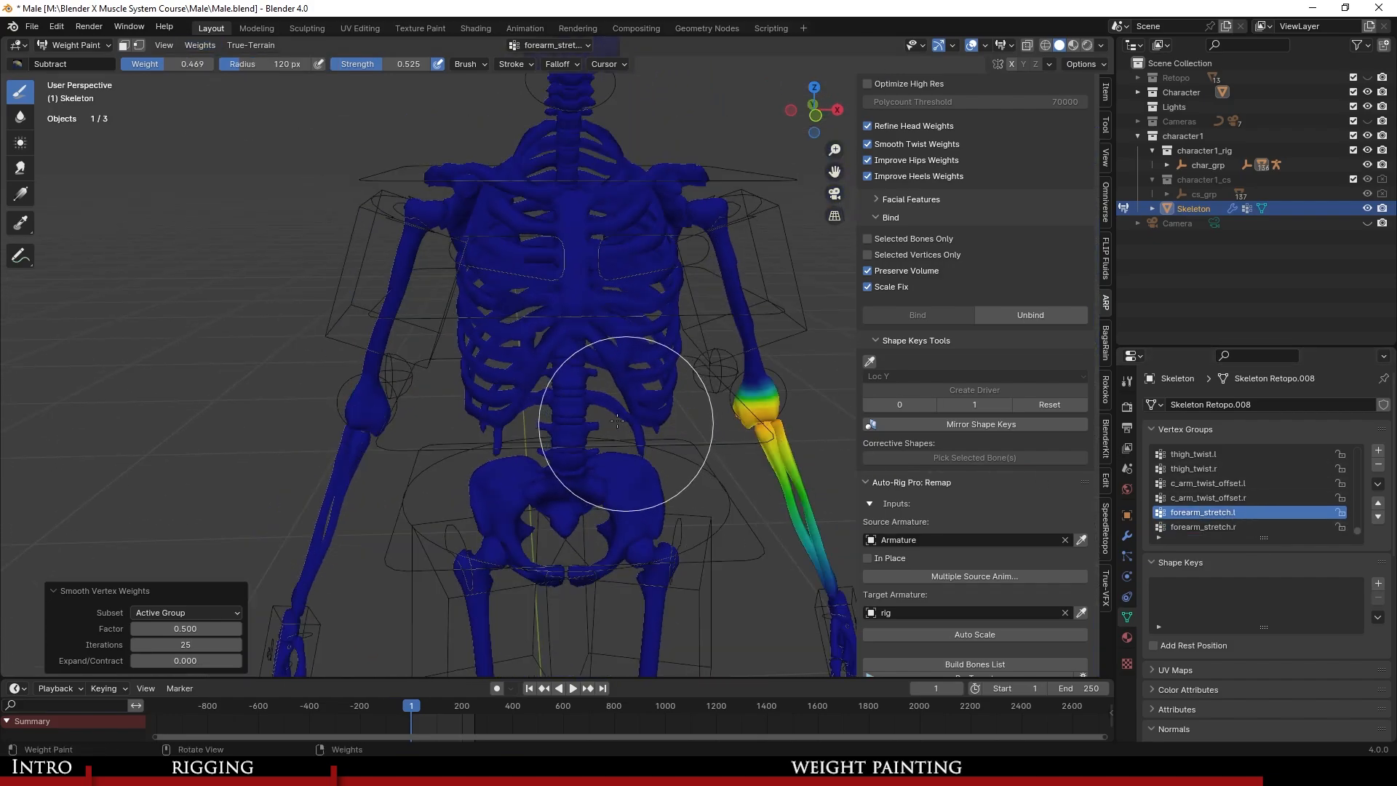
middle_click_drag(655, 422, 543, 345, "shift")
scroll(564, 344, "up", 2)
middle_click_drag(569, 342, 569, 325)
middle_click_drag(570, 325, 445, 254, "shift")
scroll(478, 305, "up", 2)
key("Tab")
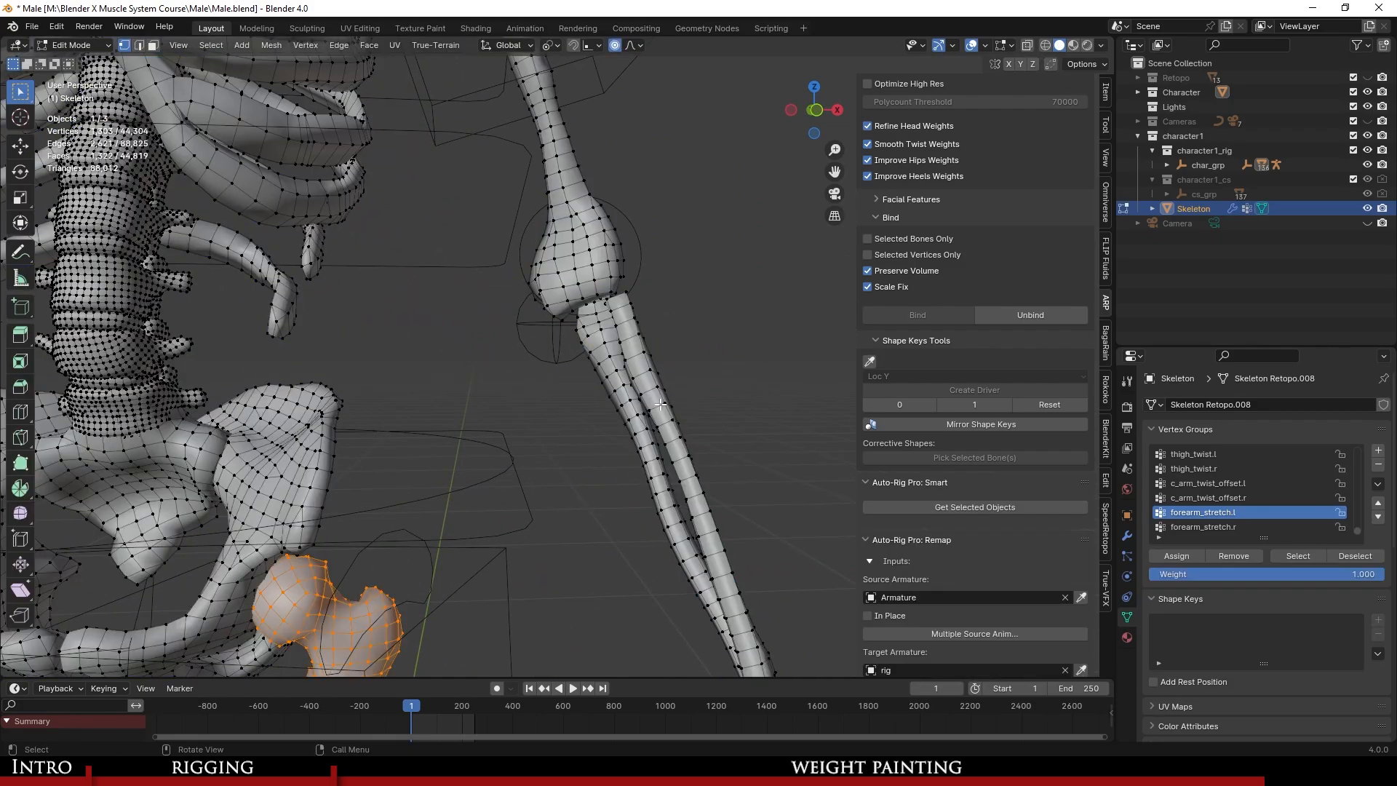
left_click(661, 404)
key("l")
key("l")
scroll(537, 414, "down", 5)
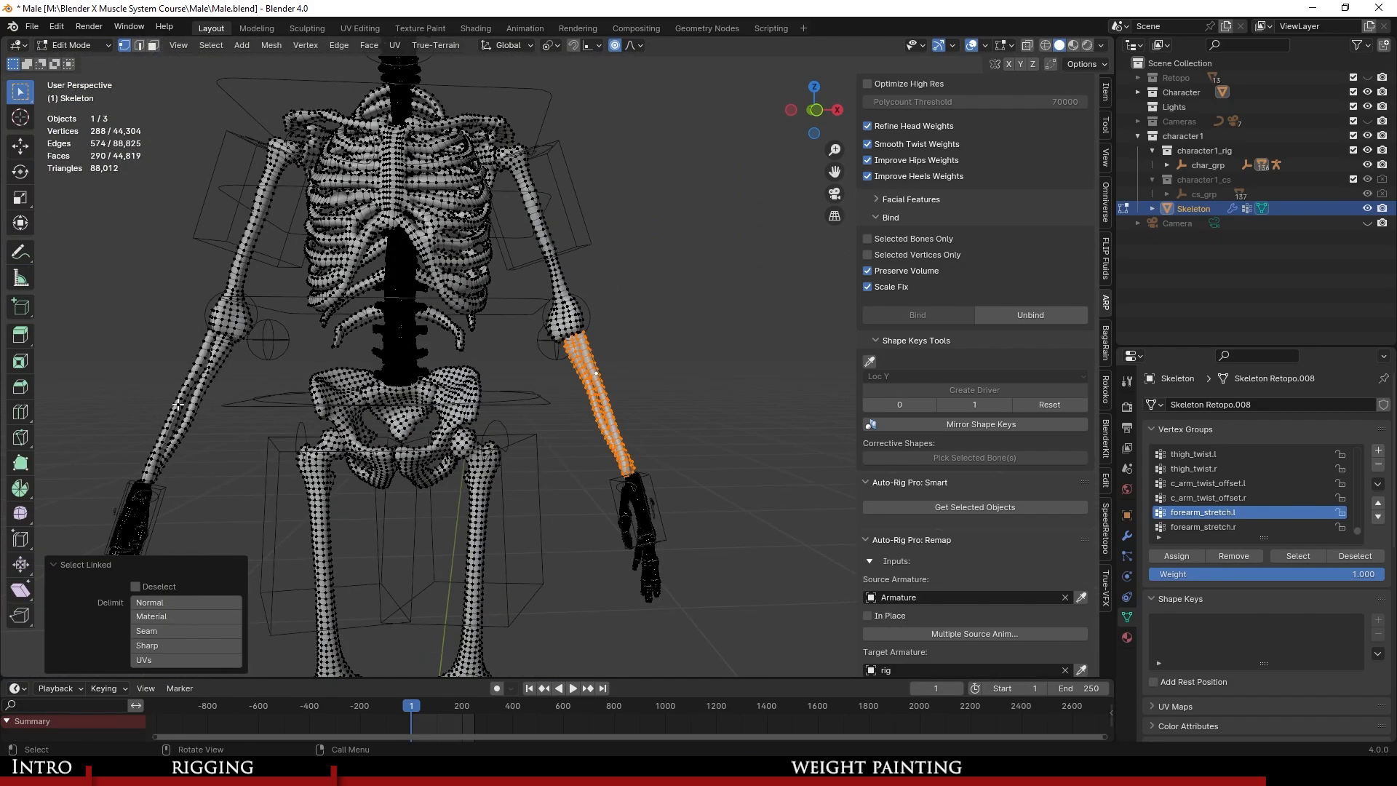
key("h")
scroll(575, 416, "up", 4)
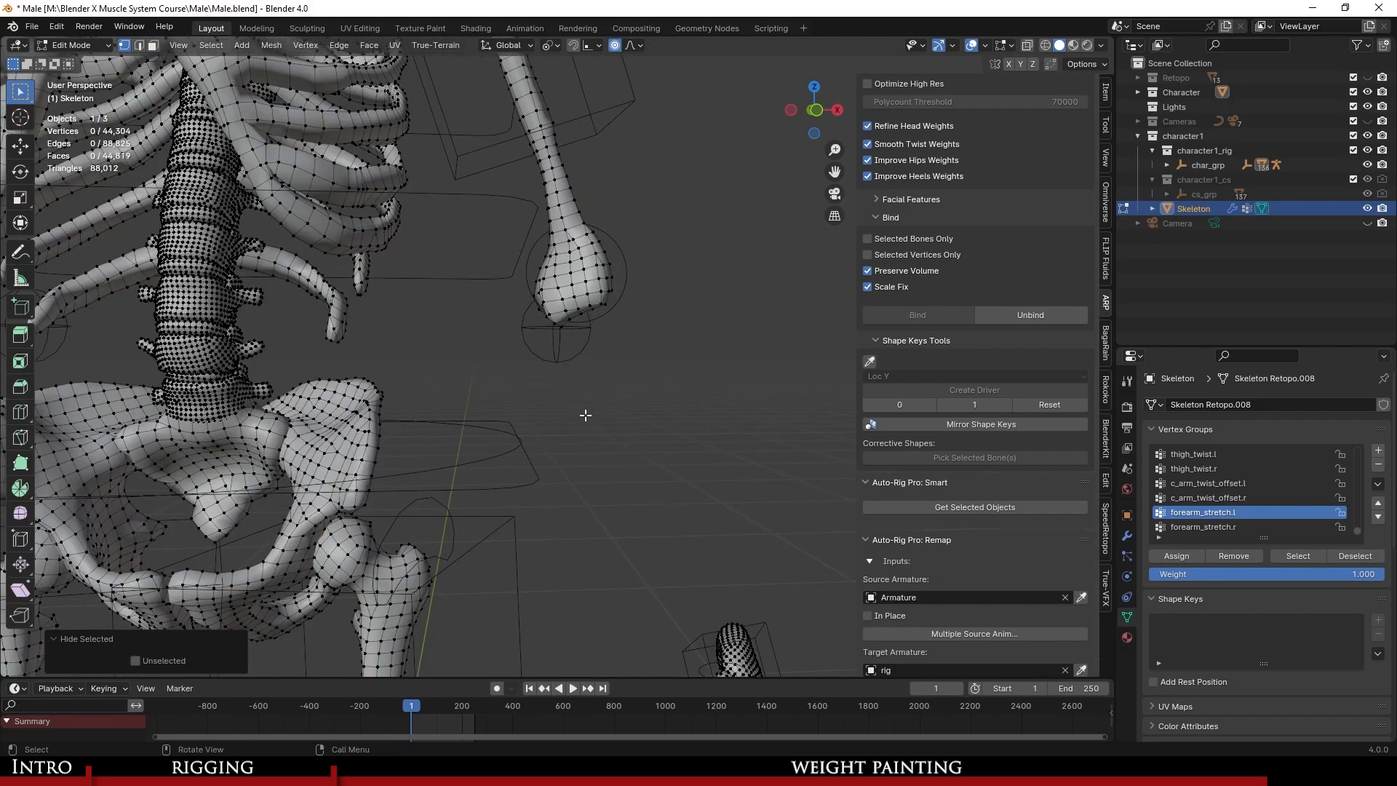
Subtract the forearm_stretch.l weight from the lower end of the left humerus, raising the brush strength to 1.000, and save the file.
key("Tab")
mouse_move(583, 364)
middle_mouse_down()
mouse_move(574, 353)
mouse_move(567, 441)
mouse_move(594, 411)
middle_mouse_up()
scroll(618, 409, "down", 2)
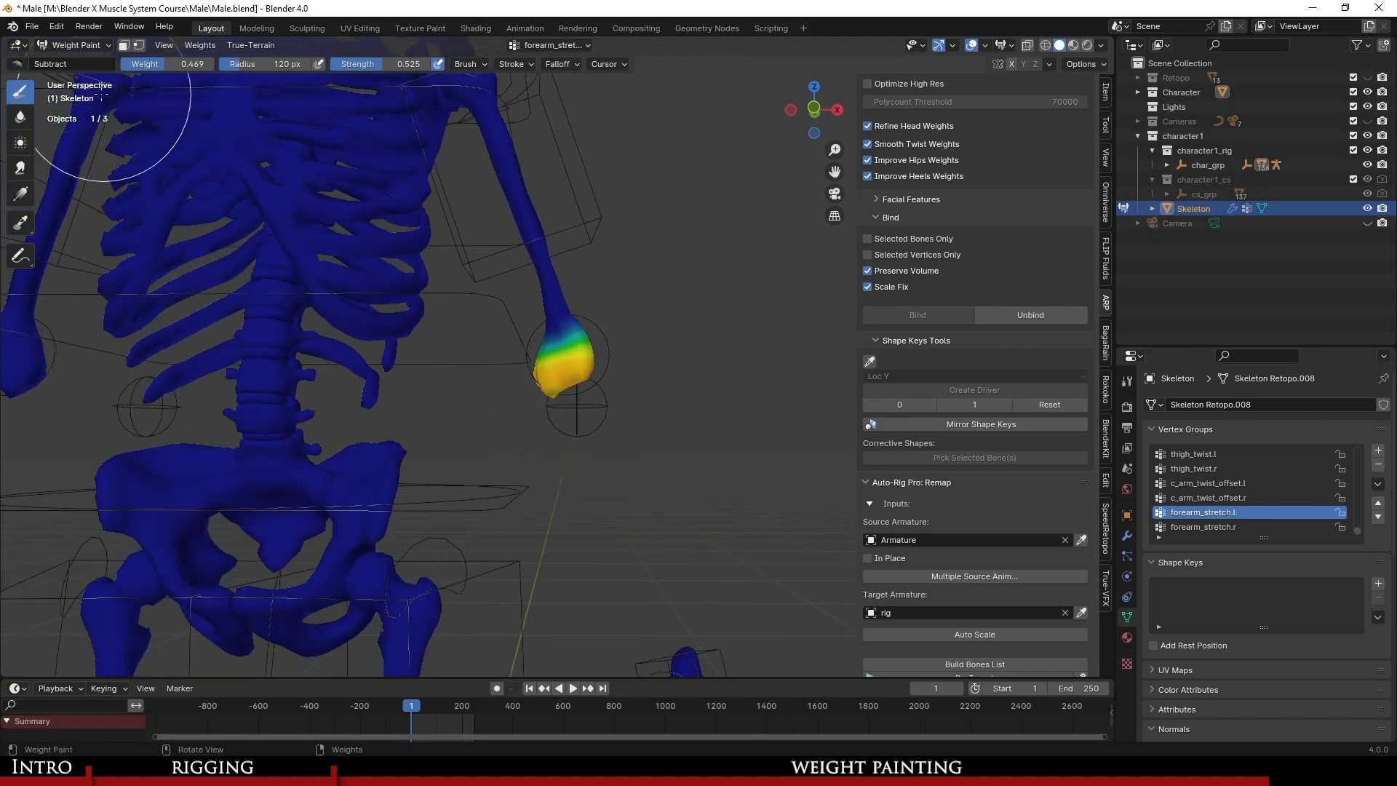
left_click_drag(517, 390, 561, 365)
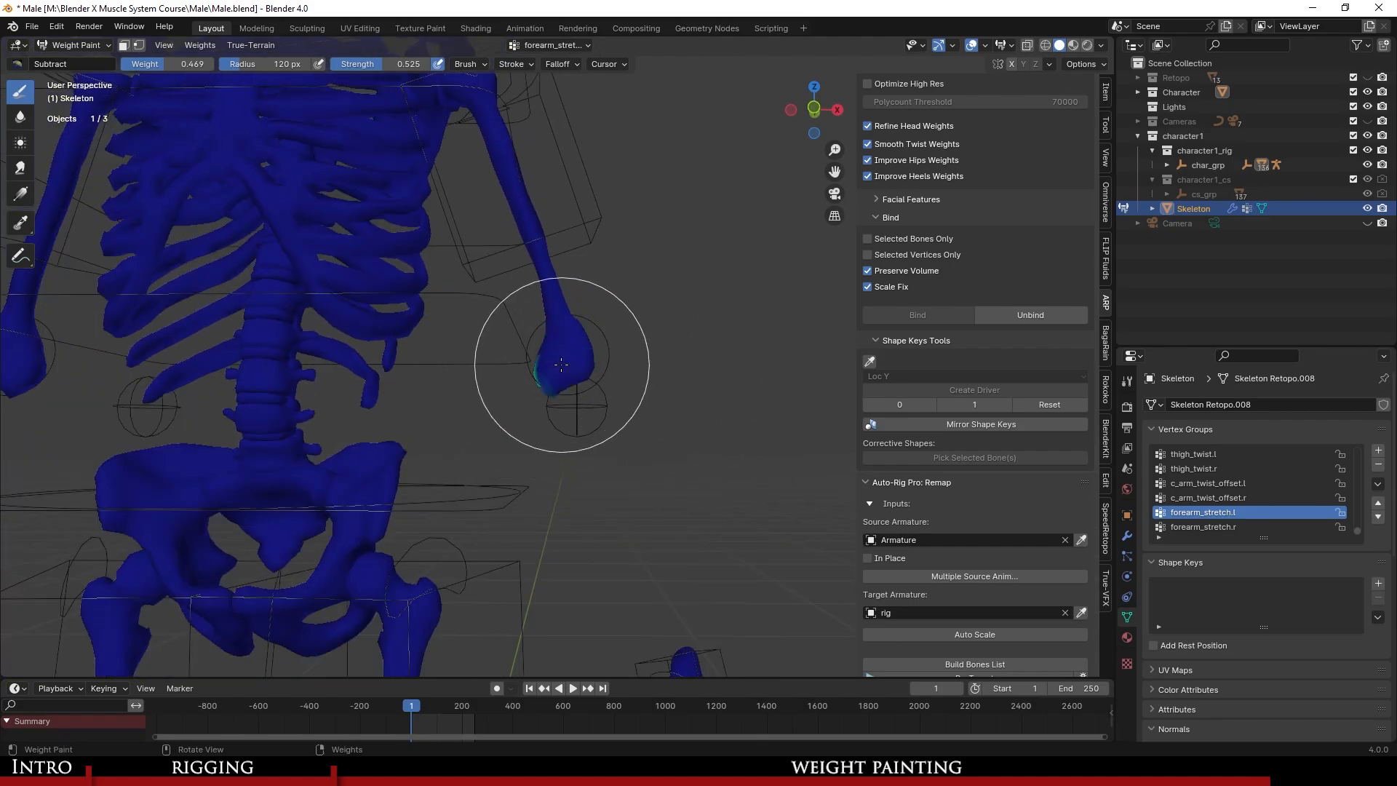
middle_click_drag(634, 380, 495, 377)
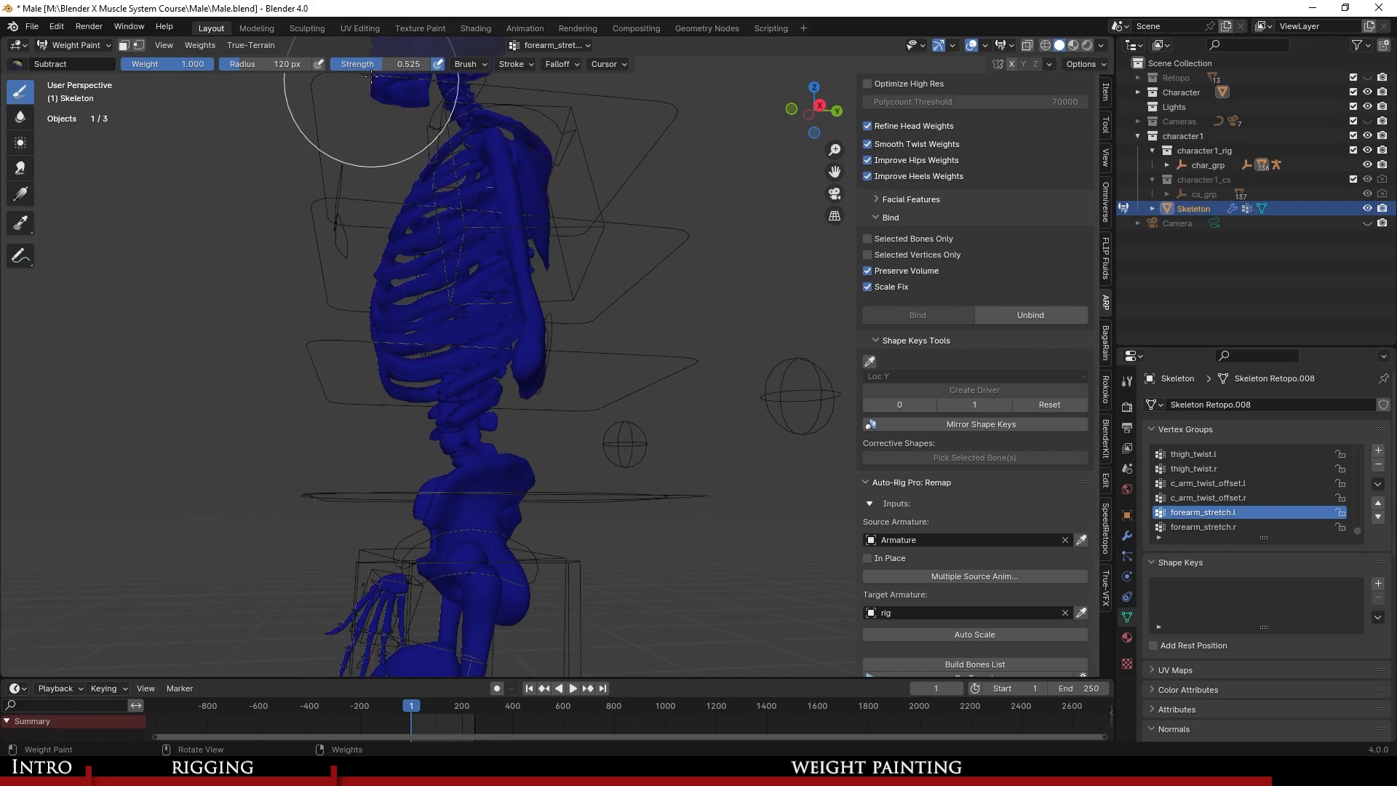
left_click_drag(382, 65, 430, 64)
middle_click_drag(561, 308, 432, 310)
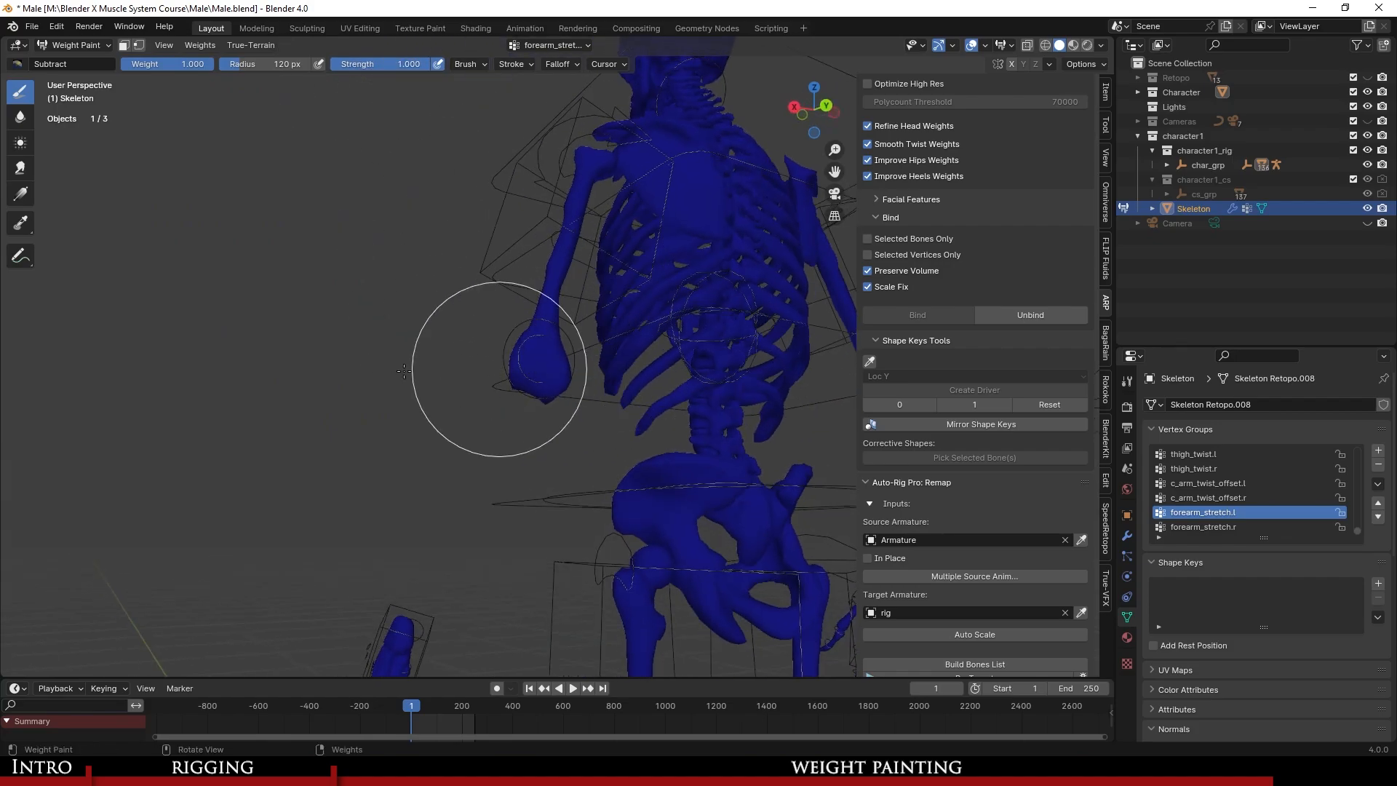
middle_click_drag(404, 371, 277, 374)
key("ctrl+s")
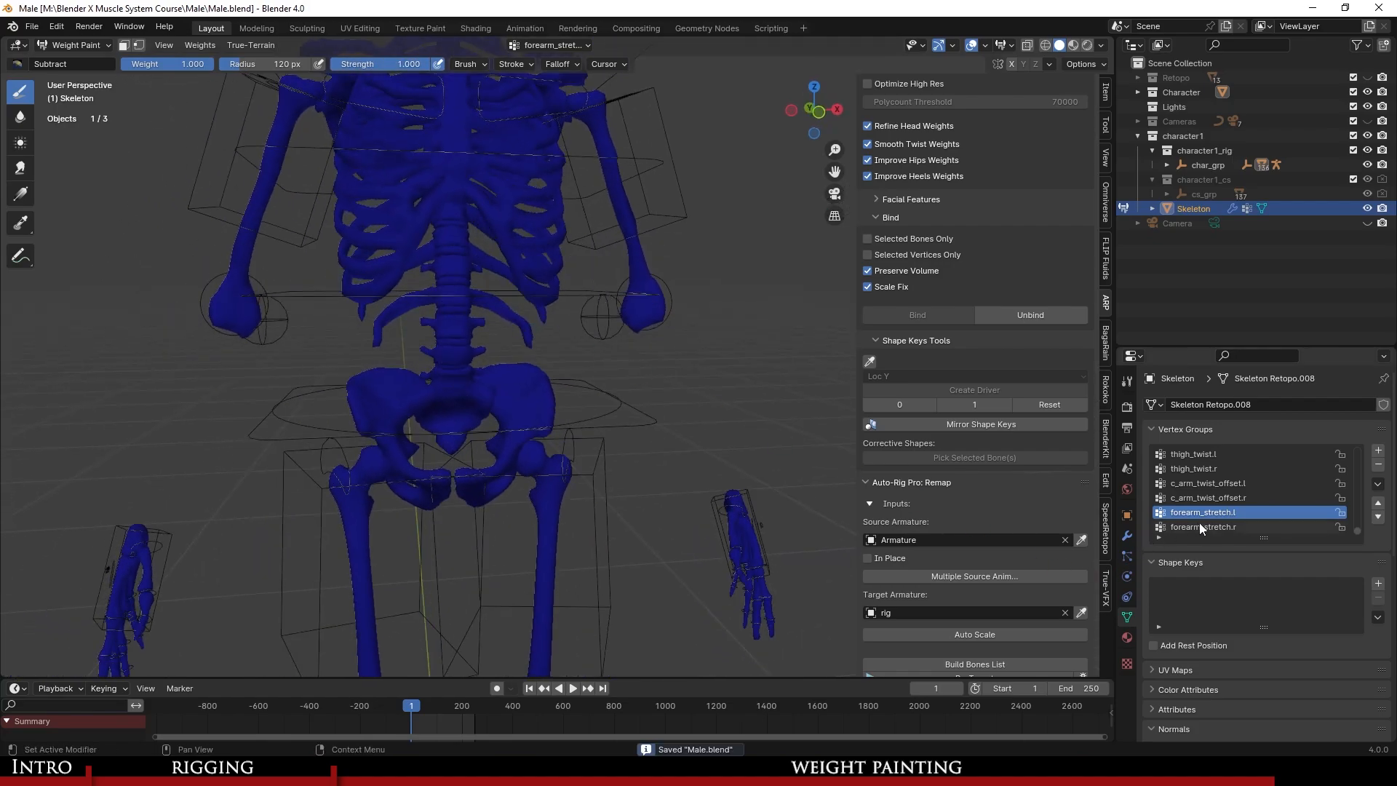
Make forearm_stretch.r the active vertex group, reveal the hidden forearm bones and save the file.
left_click(1202, 527)
middle_click_drag(714, 408, 585, 377)
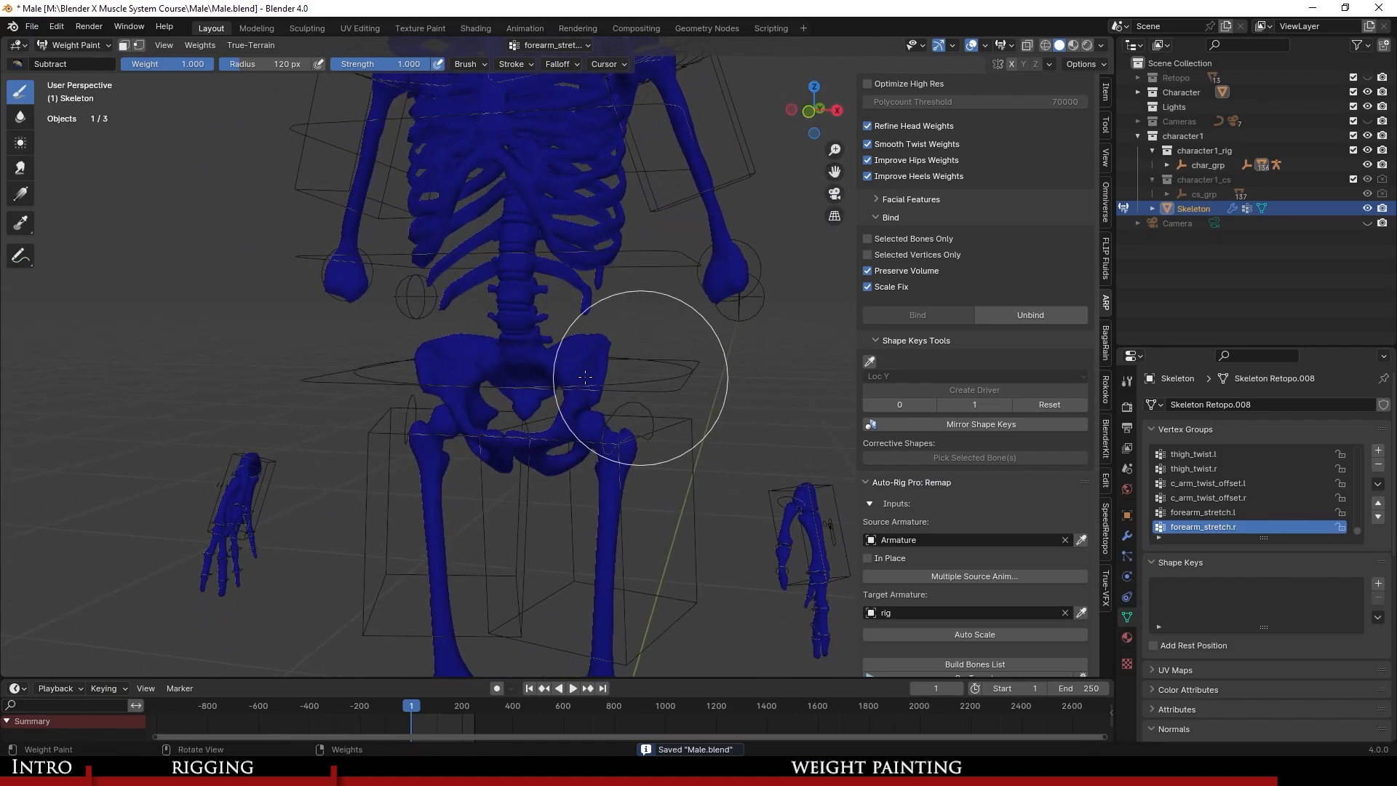
key("alt+h")
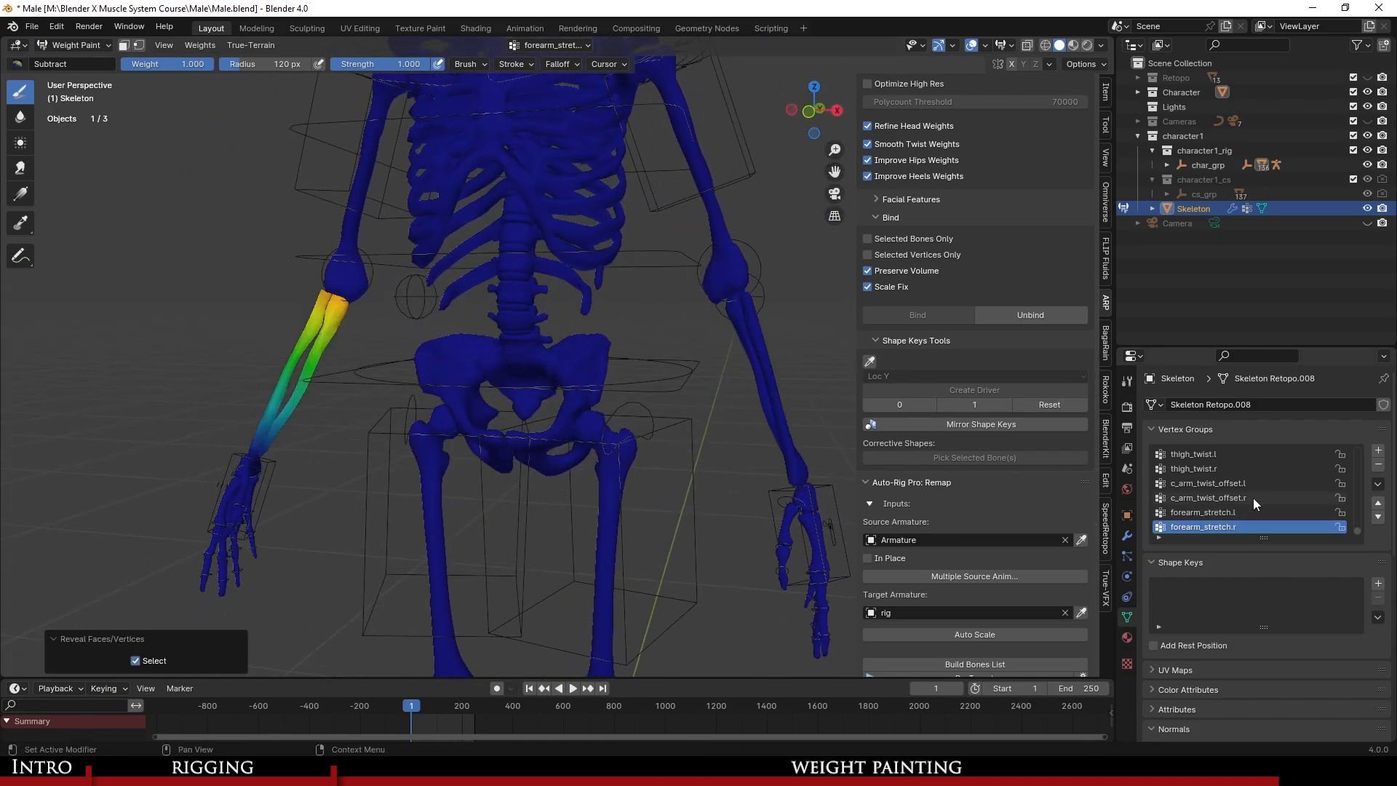
scroll(1253, 497, "up", 1)
scroll(546, 437, "down", 3)
key("ctrl+s")
Leave Weight Paint for Object Mode, select the rig armature and enter Pose Mode.
left_click(76, 46)
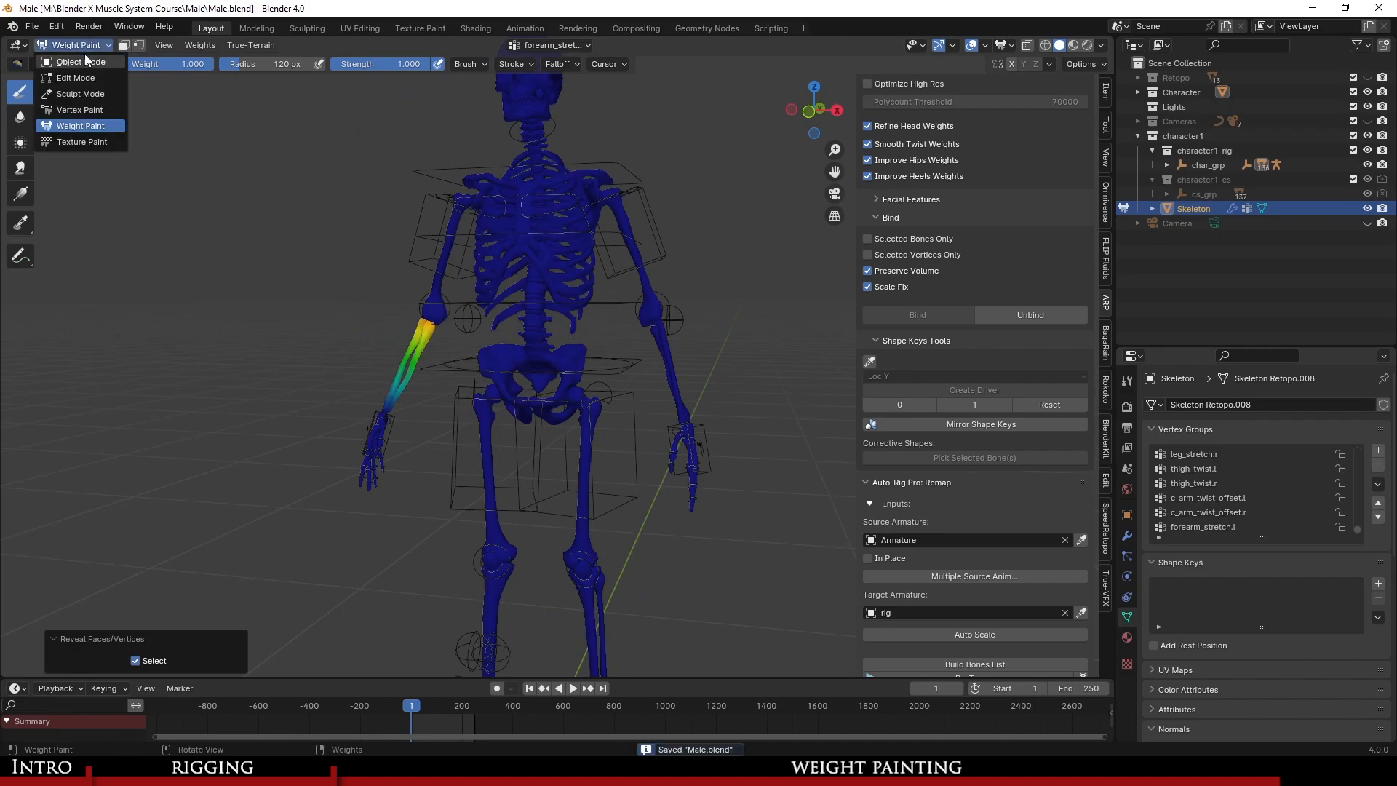
left_click(81, 62)
left_click(703, 457)
middle_click_drag(735, 482, 428, 341)
left_click(75, 47)
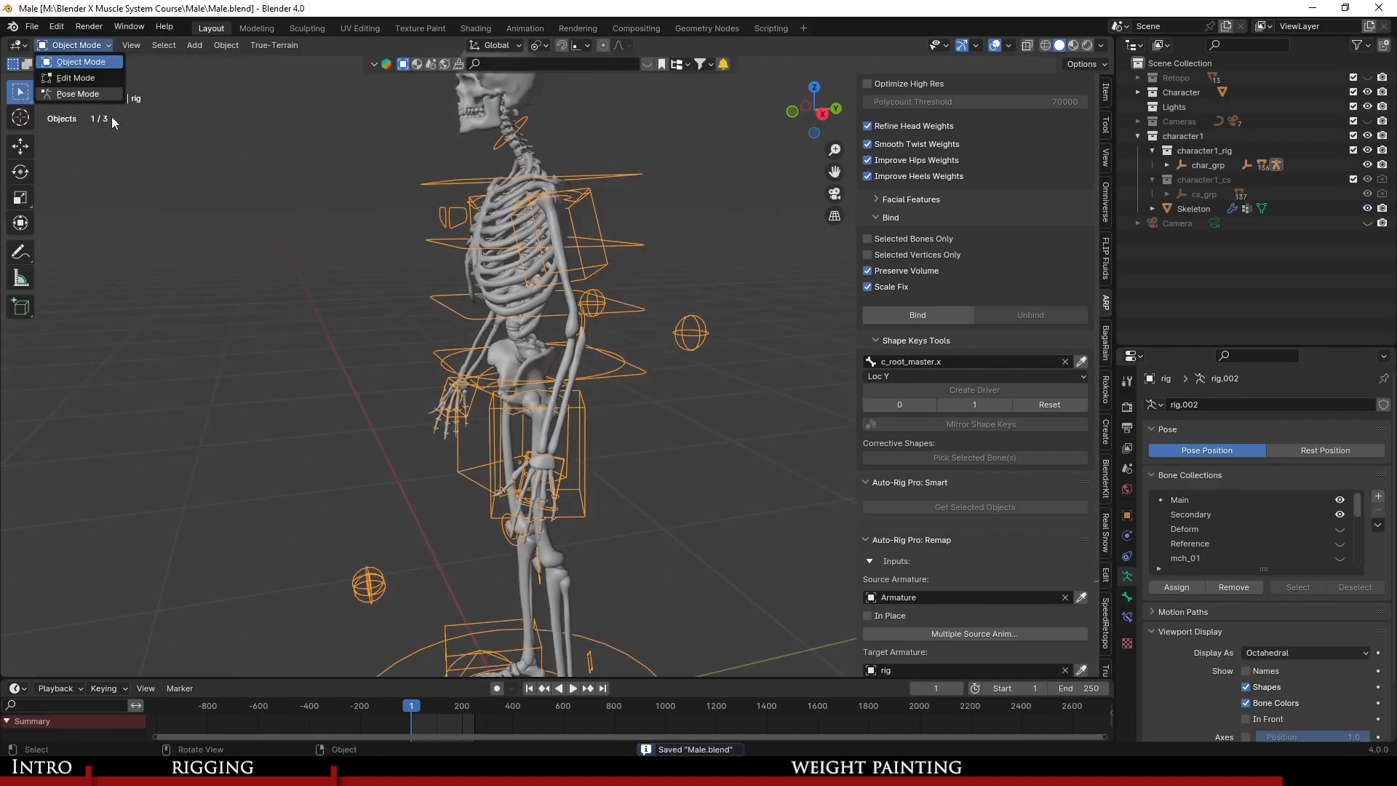
left_click(80, 93)
Move and rotate the left hand control c_hand_ik.l to bend the left elbow with the forearm reaching forward.
middle_click_drag(603, 469, 640, 460)
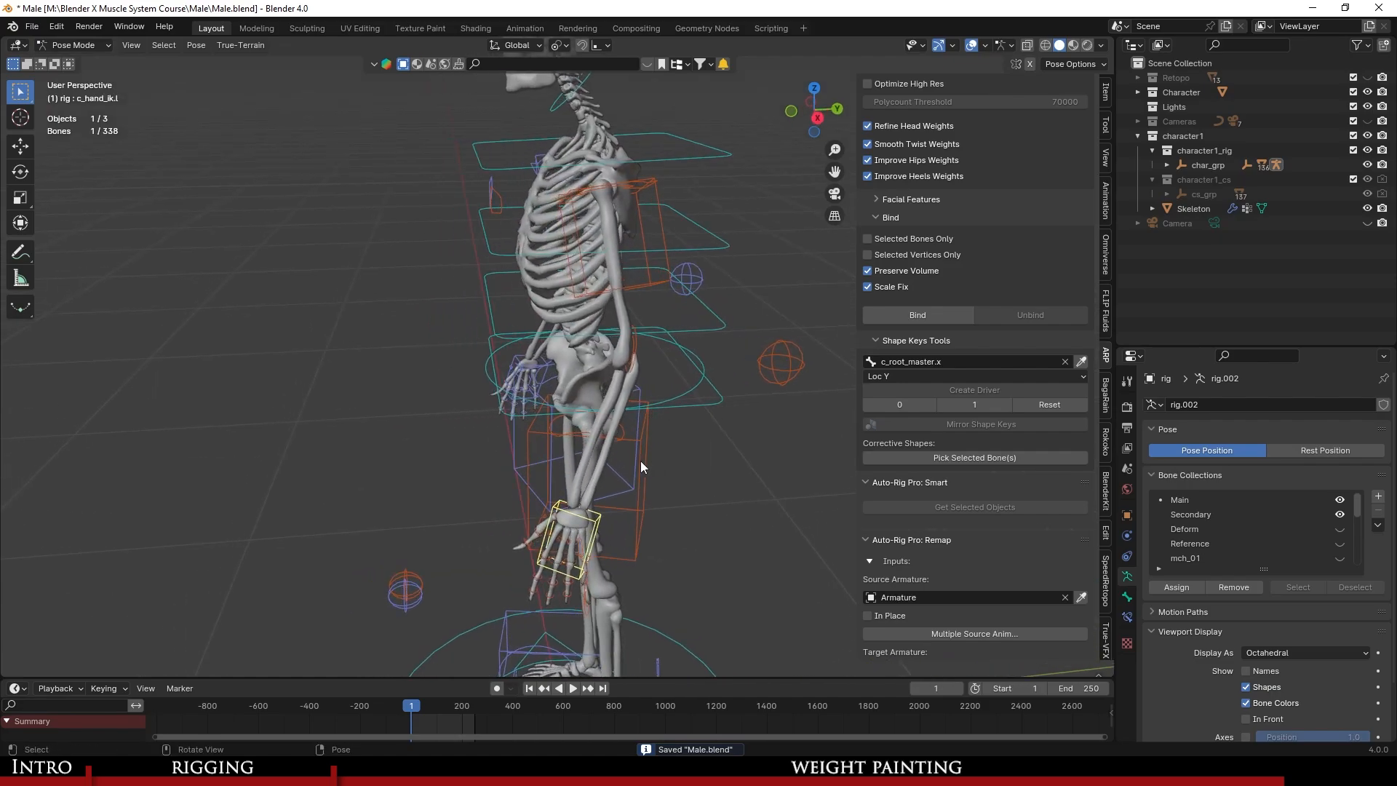
scroll(641, 461, "up", 3)
key("g")
left_click(492, 342)
key("r")
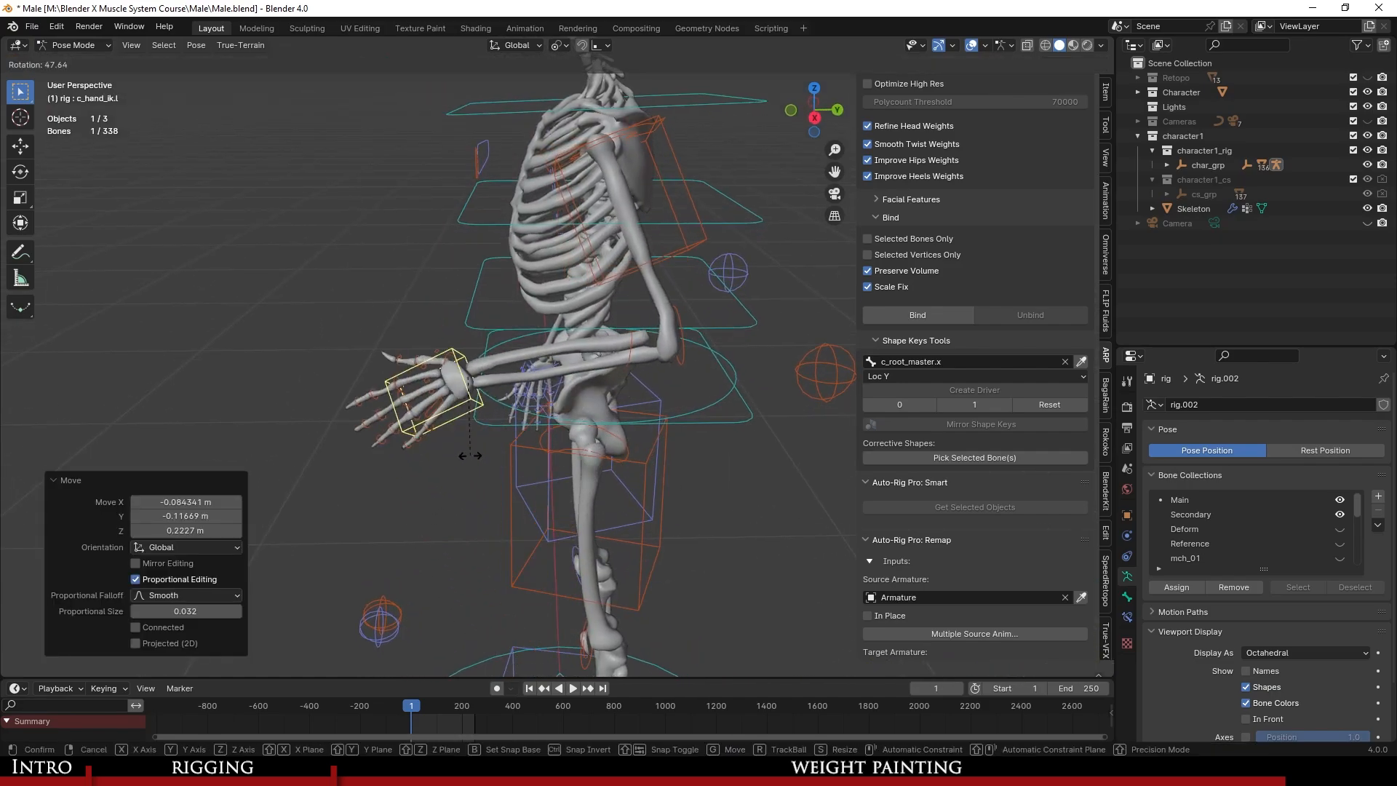
left_click(496, 445)
key("g")
left_click(571, 391)
Raise the c_hand_ik.l control outward beside the body to lift the left arm to the side.
middle_click_drag(571, 392, 714, 385)
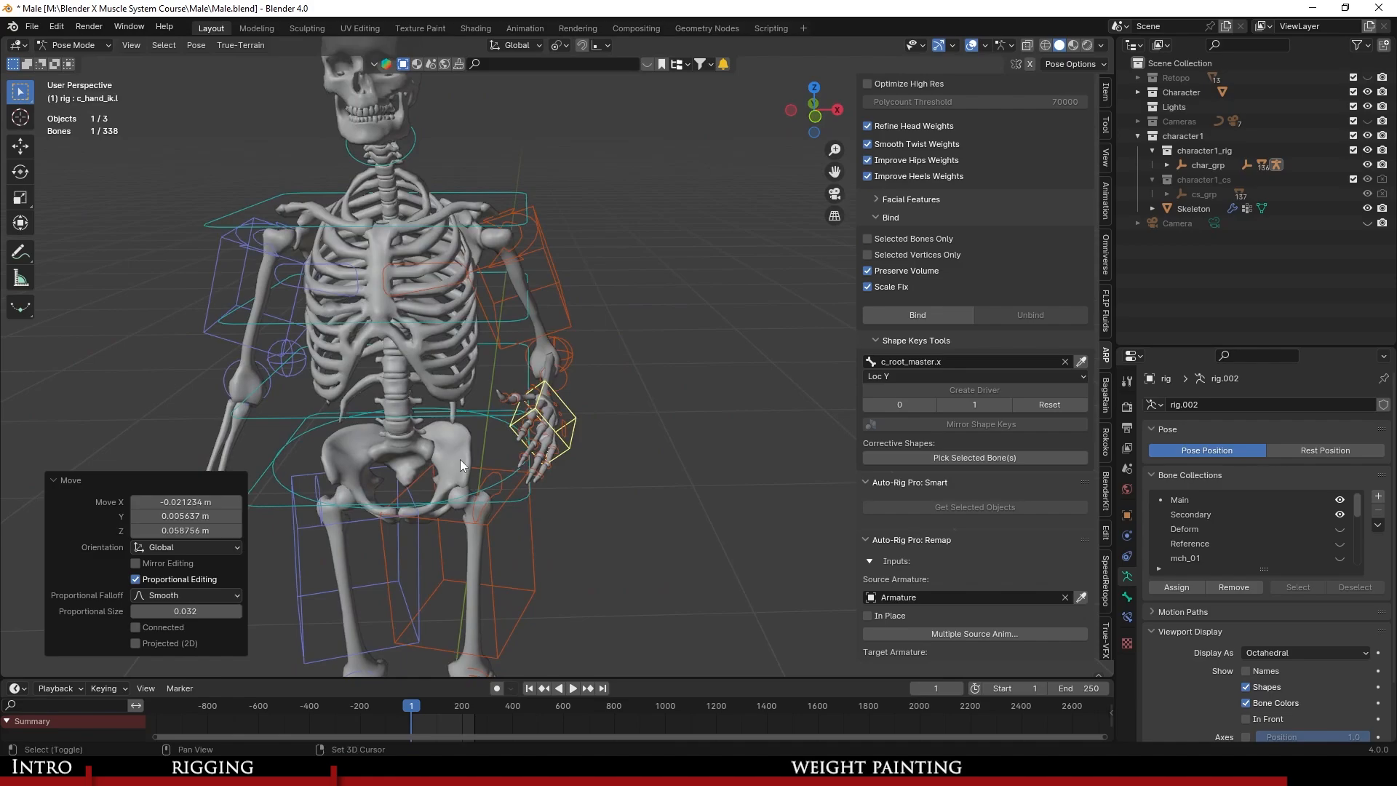
middle_click_drag(582, 466, 567, 545, "shift")
key("g")
scroll(563, 382, "up", 5)
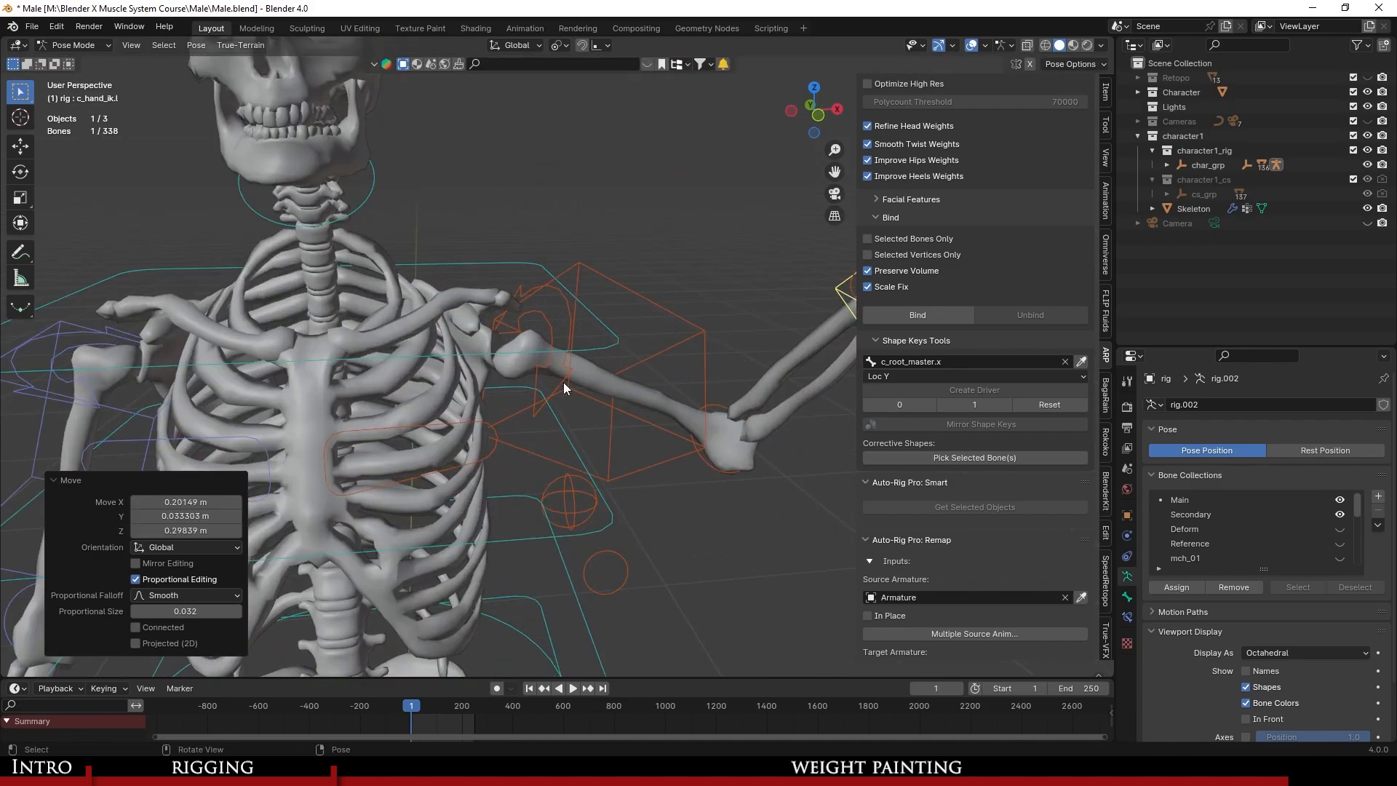
Rotate the upper spine control c_spine_03.x by about 2.27° in the view plane.
left_click(540, 358)
key("r")
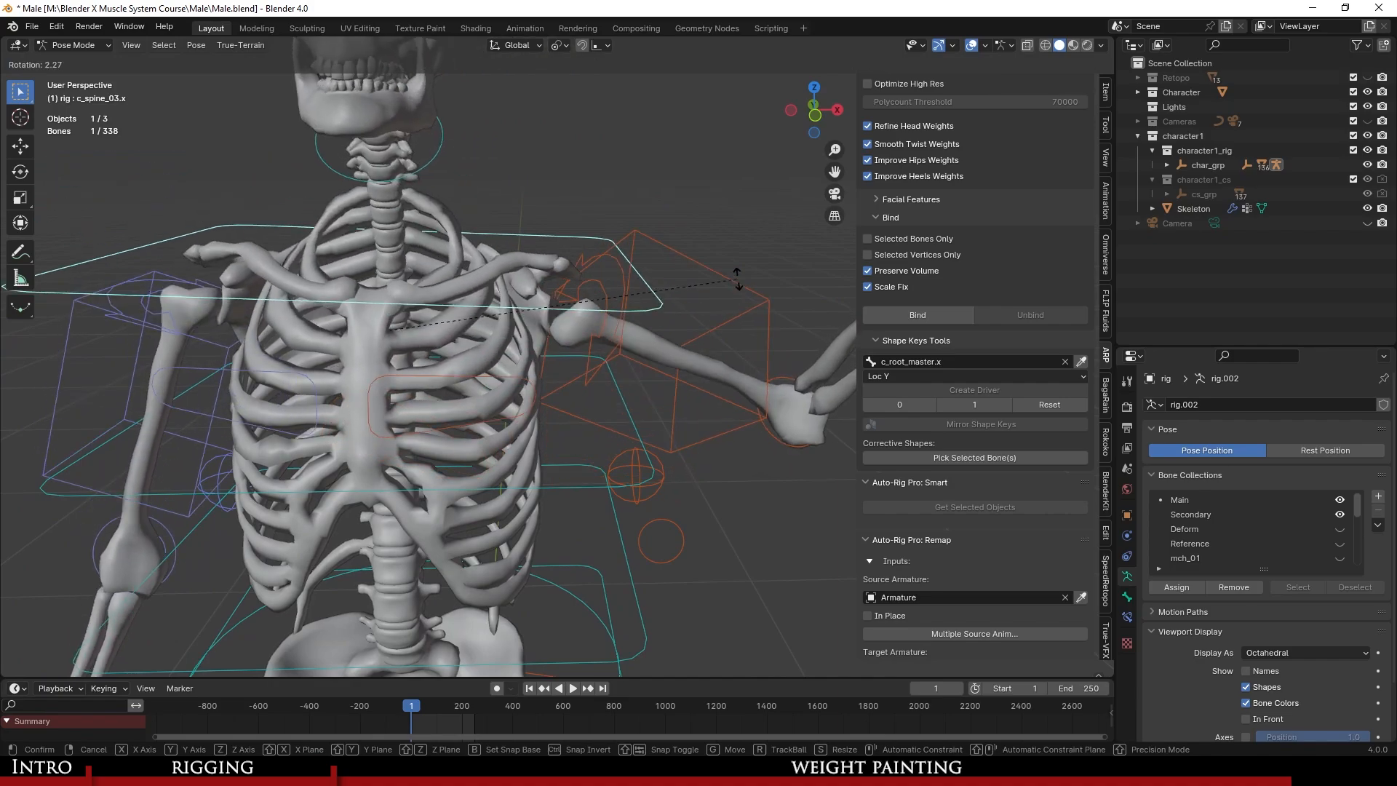
left_click(622, 486)
Move the left foot control c_foot_ik.l forward, up and outward to lift and bend the left leg.
scroll(622, 487, "down", 4)
middle_click_drag(621, 486, 585, 313, "shift")
middle_click_drag(592, 570, 611, 327, "shift")
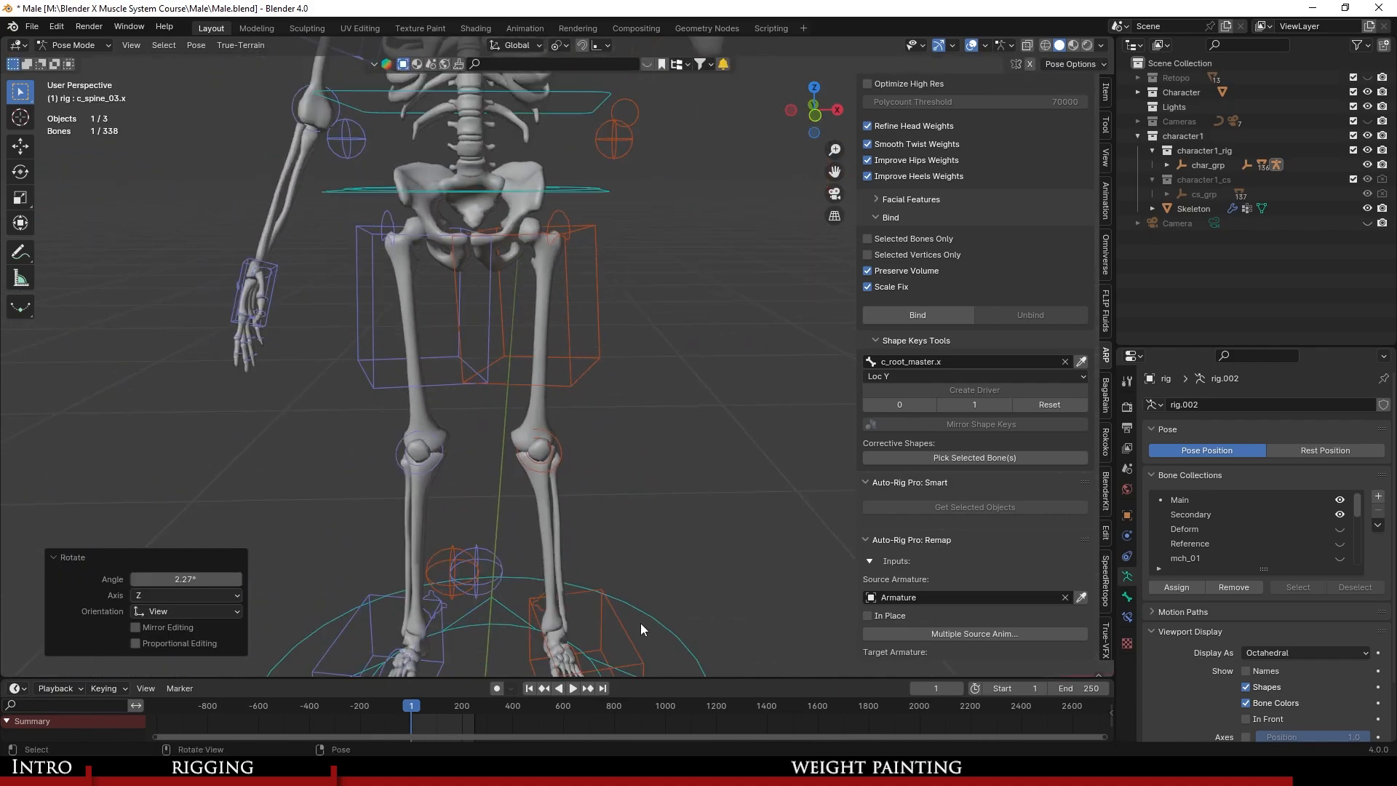
scroll(640, 623, "down", 1)
left_click(623, 610)
middle_click_drag(620, 607, 502, 562)
key("g")
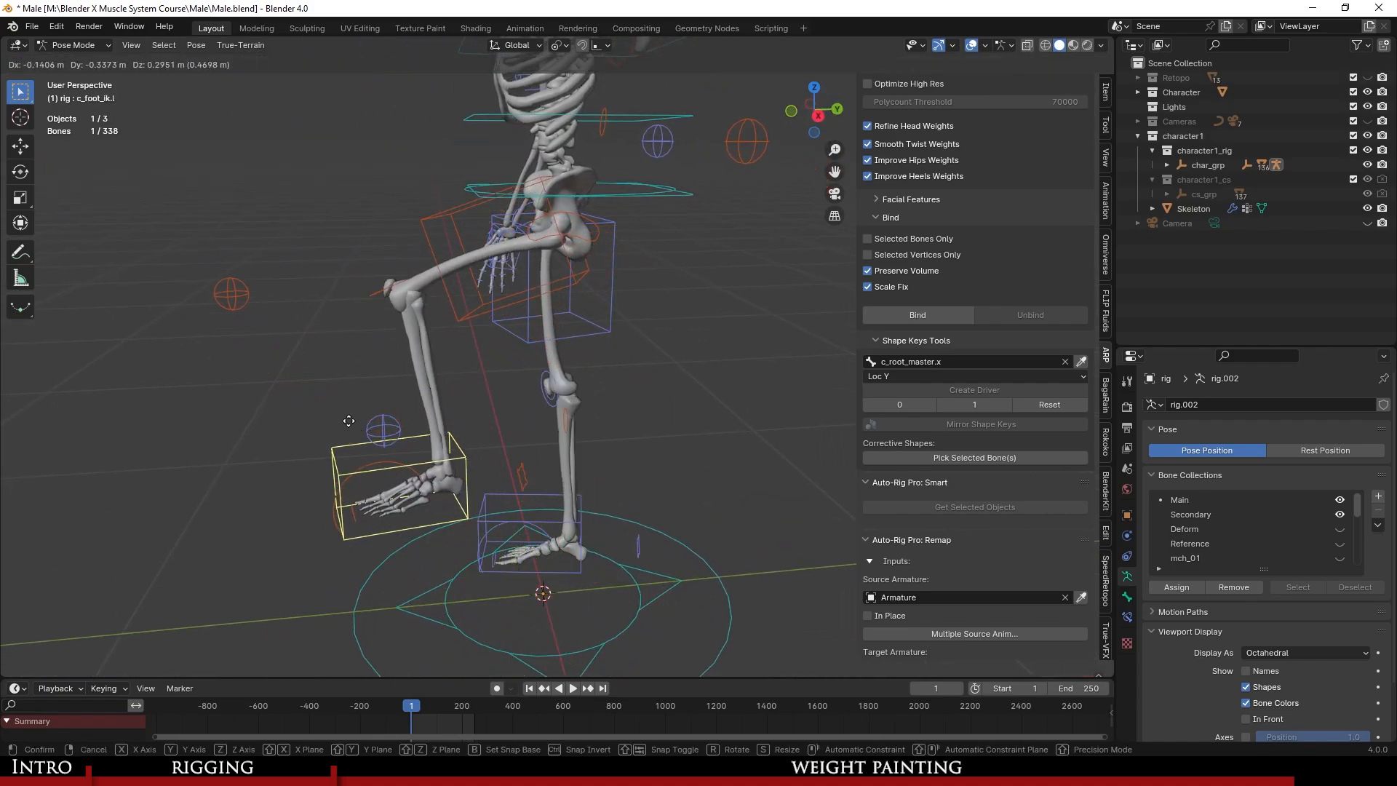
left_click(379, 429)
middle_click_drag(408, 433, 625, 445)
key("g")
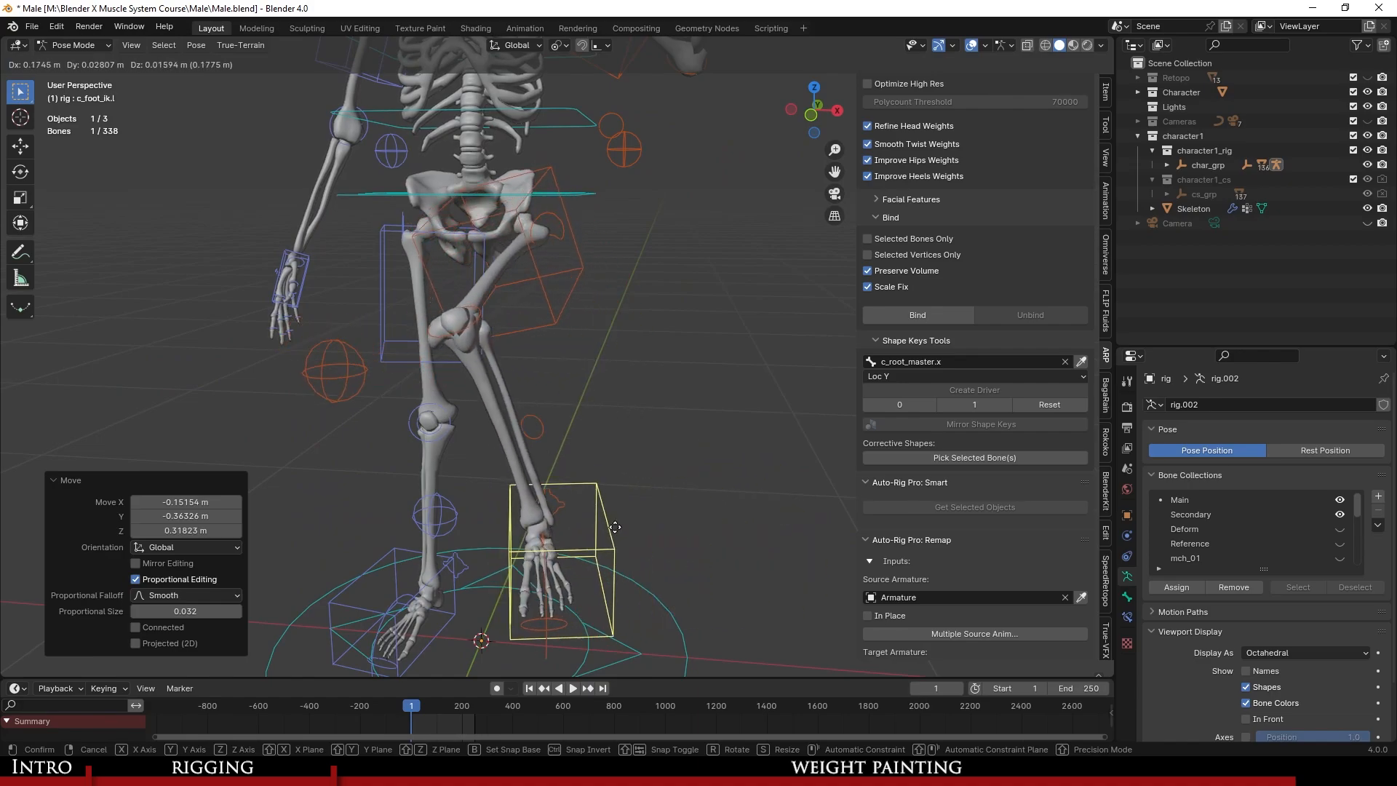
left_click(367, 390)
Move the left knee pole c_leg_pole.l outward to swing the bent knee to the side.
left_click(363, 397)
key("g")
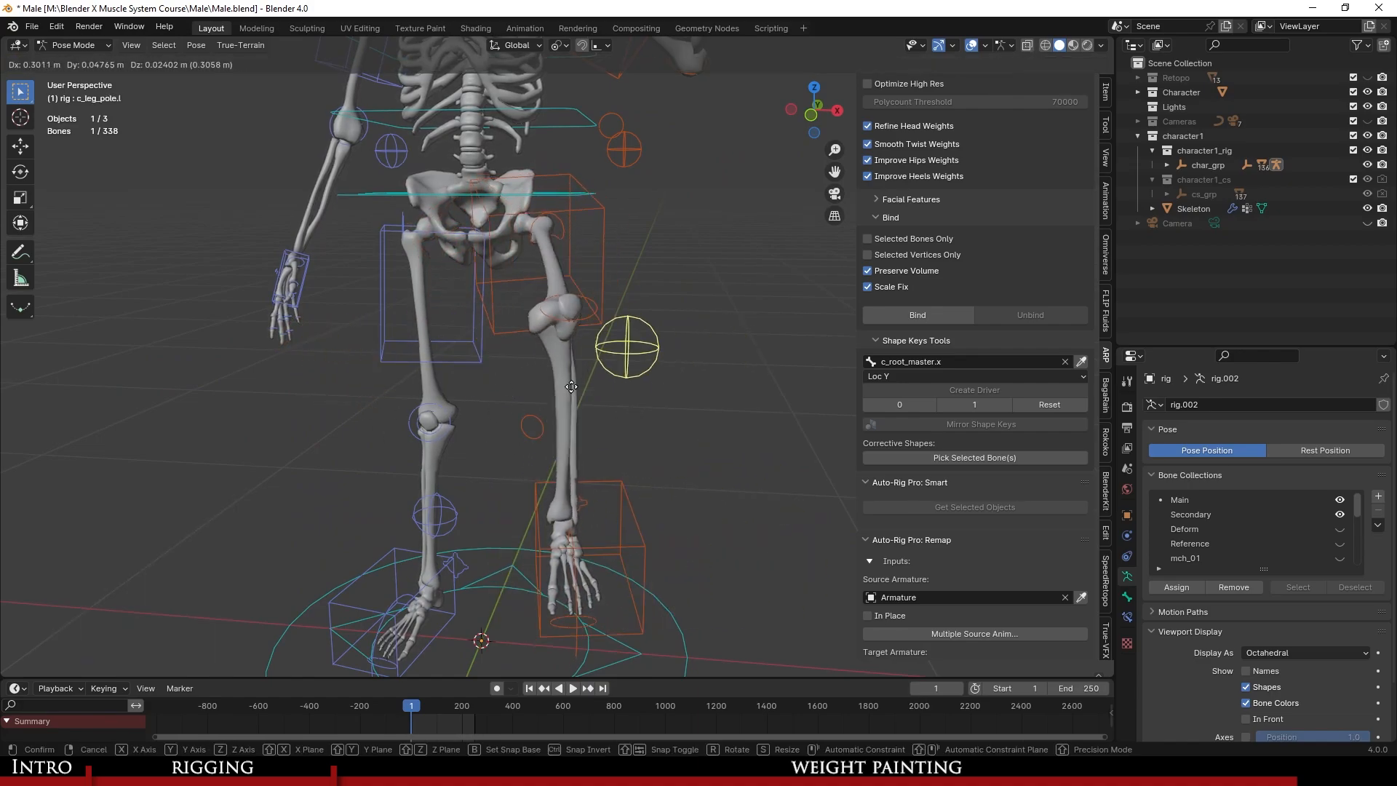
middle_click_drag(588, 403, 384, 452)
Reposition c_foot_ik.l backward, outward and lower to refine the pose of the raised left leg.
left_click(384, 452)
key("g")
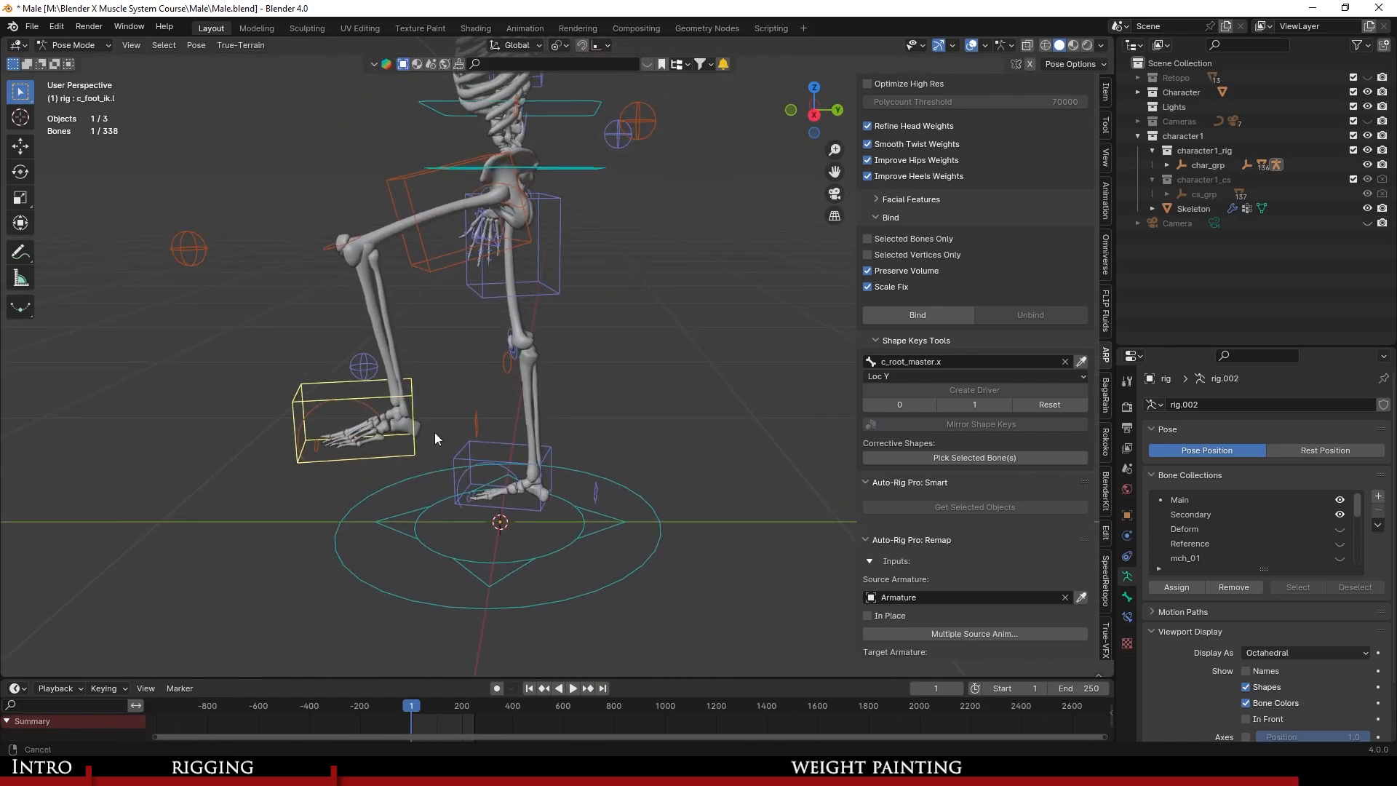
left_click(542, 405)
middle_click_drag(543, 405, 629, 386)
key("g")
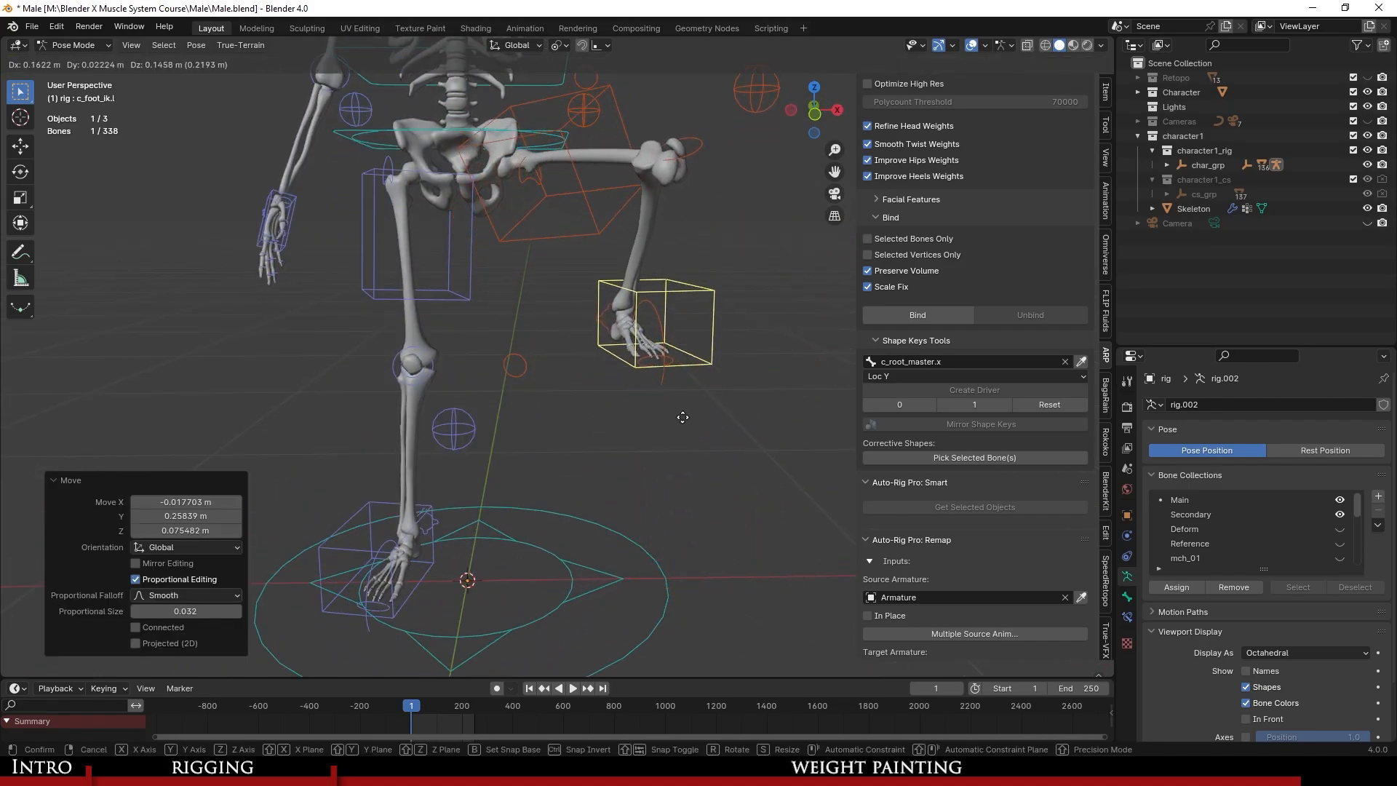
left_click(622, 328)
middle_click_drag(622, 328, 570, 405)
key("g")
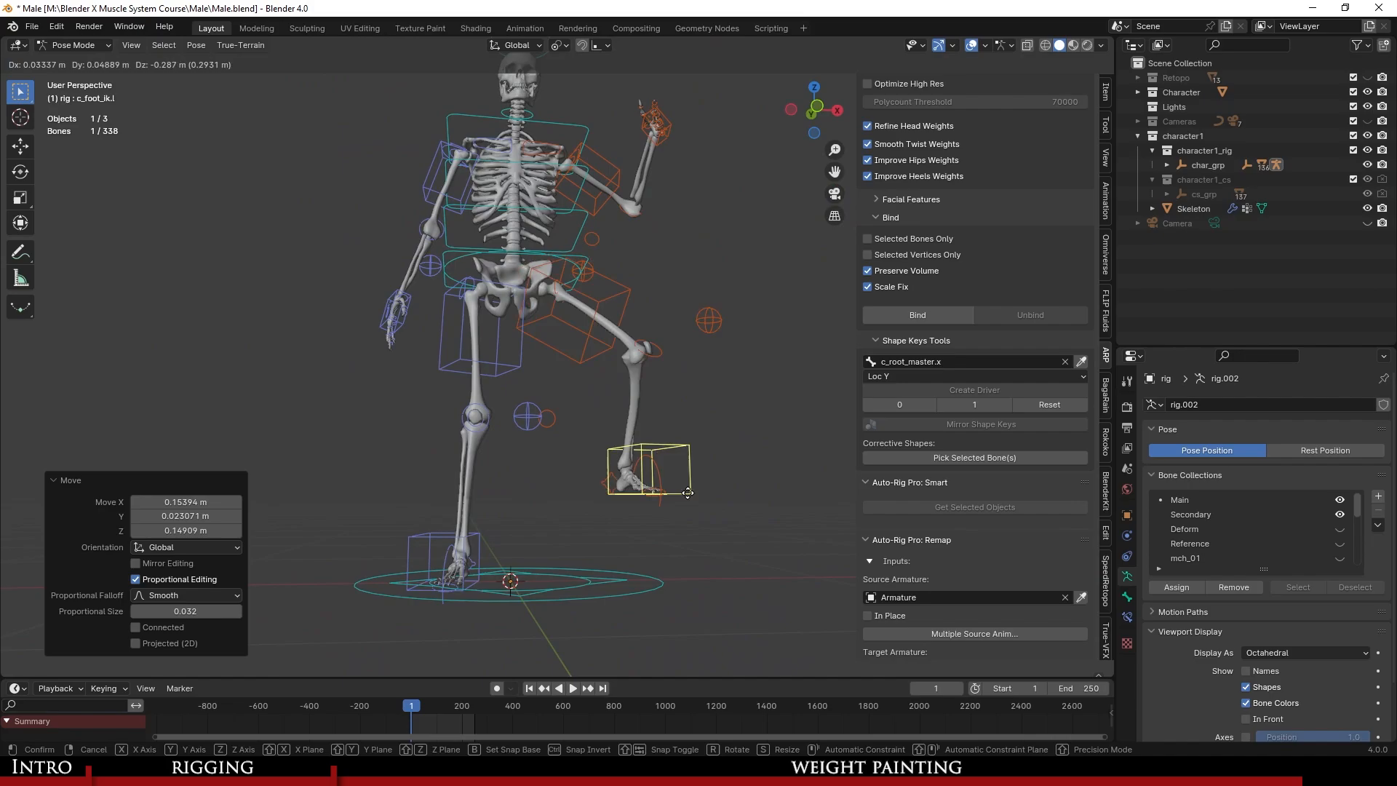
left_click(558, 356)
Tilt the pelvis by rotating c_root.x about -11.7° in the view plane.
scroll(607, 411, "up", 6)
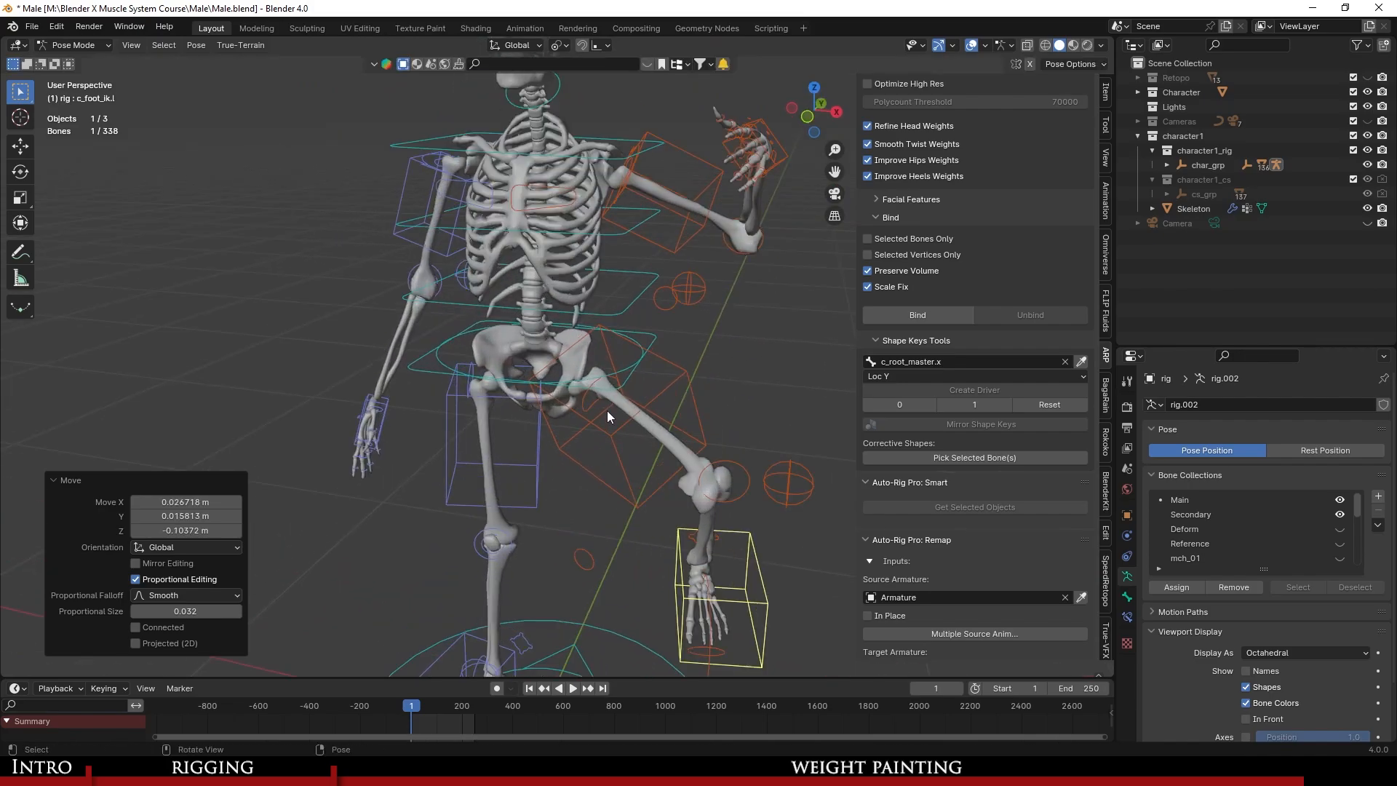
left_click(714, 344)
key("r")
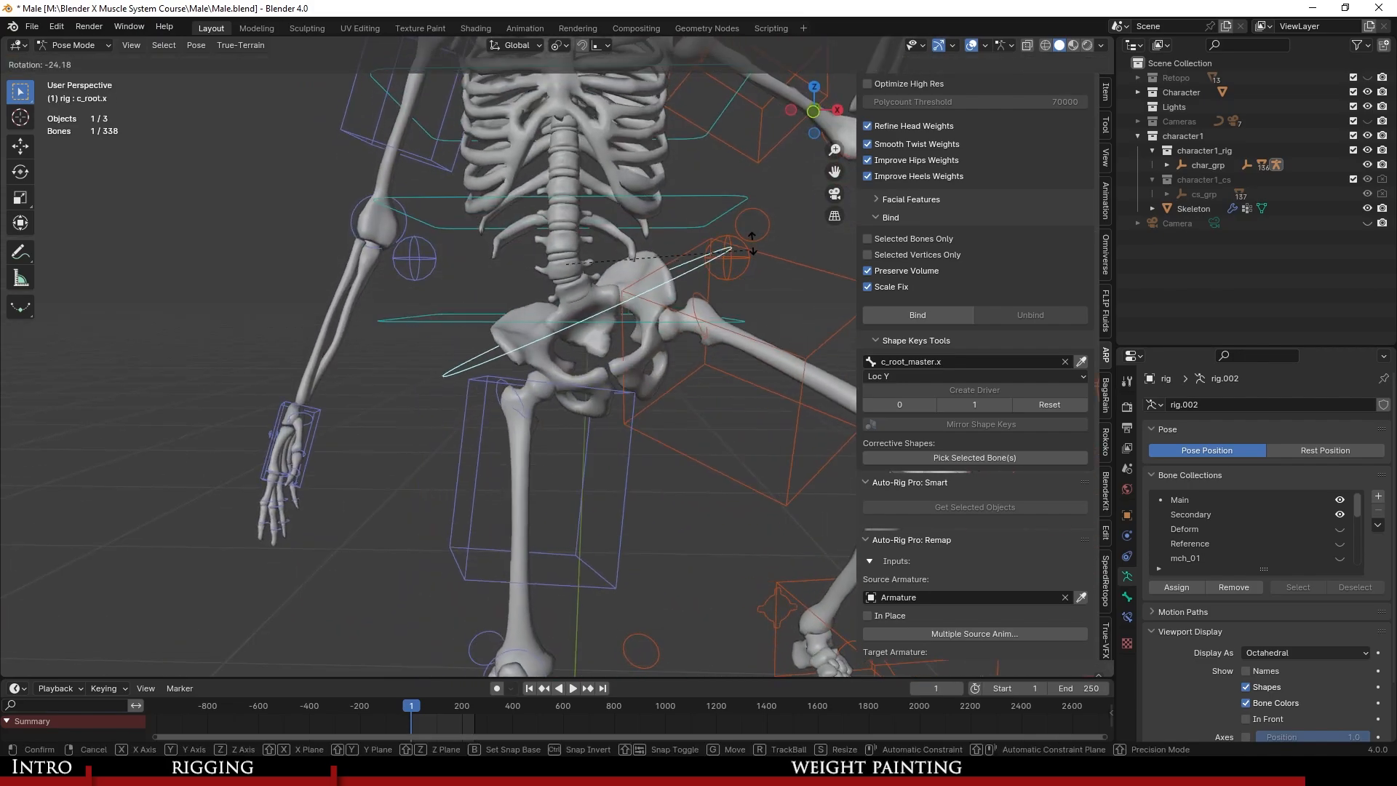
left_click(709, 437)
scroll(670, 542, "down", 5)
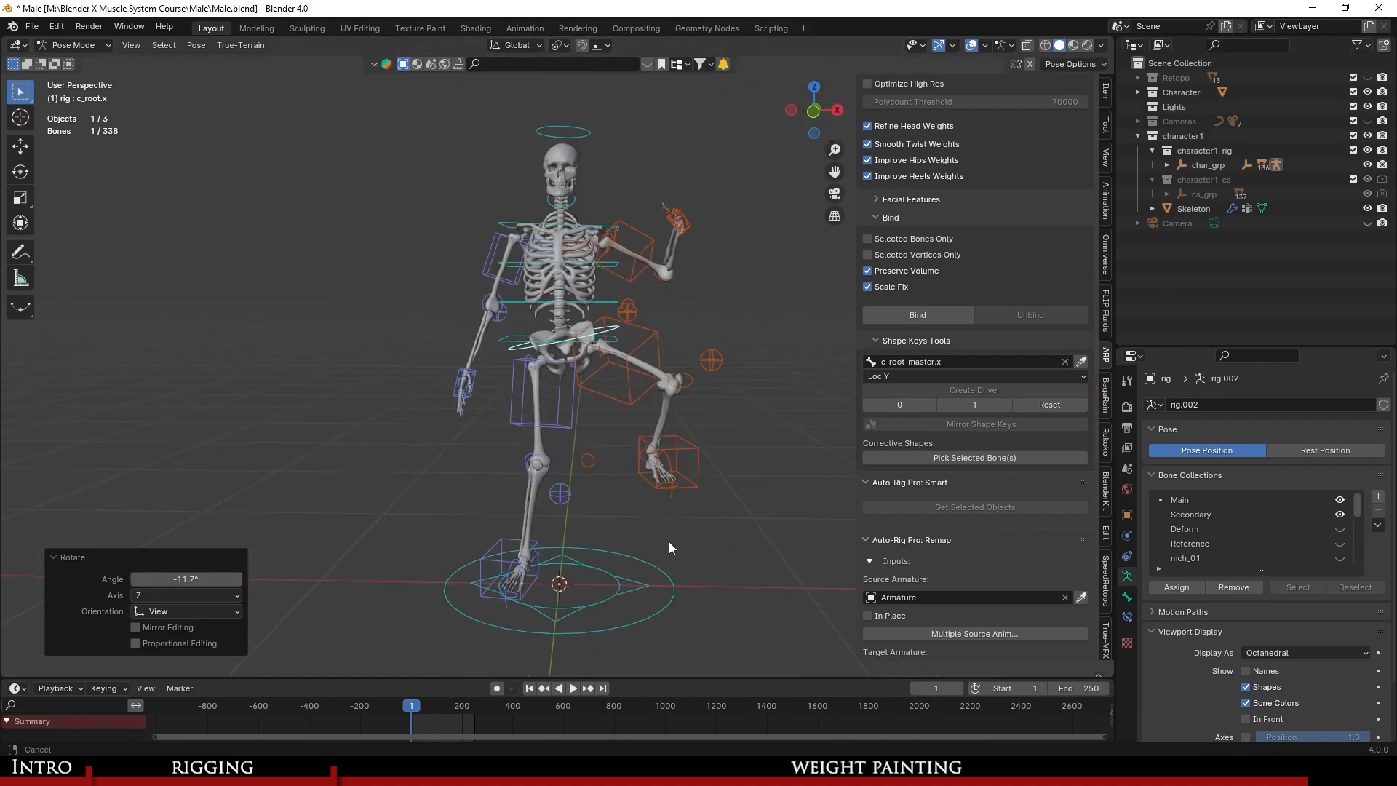
Move the right foot control c_foot_ik.r about 0.05 m forward and 0.04 m up.
scroll(492, 519, "up", 7)
left_click(480, 473)
middle_click_drag(385, 495, 466, 466)
key("g")
left_click(572, 489)
middle_click_drag(517, 361, 481, 467, "shift")
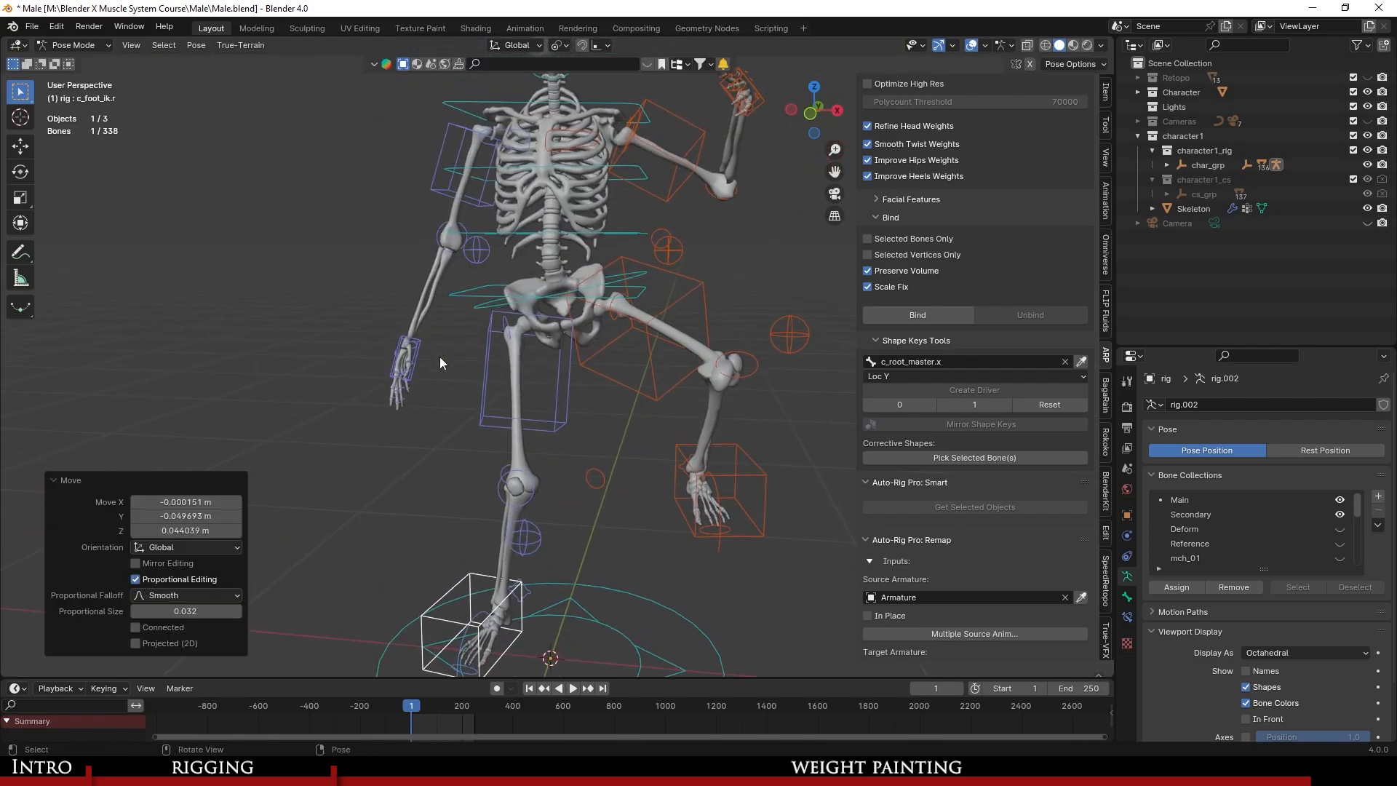
Raise c_hand_ik.r about 0.65 m and 0.34 m outward to lift the right arm, and rotate it about 83.3°.
left_click(406, 361)
middle_click_drag(472, 339, 486, 442, "shift")
key("g")
left_click(284, 223)
key("r")
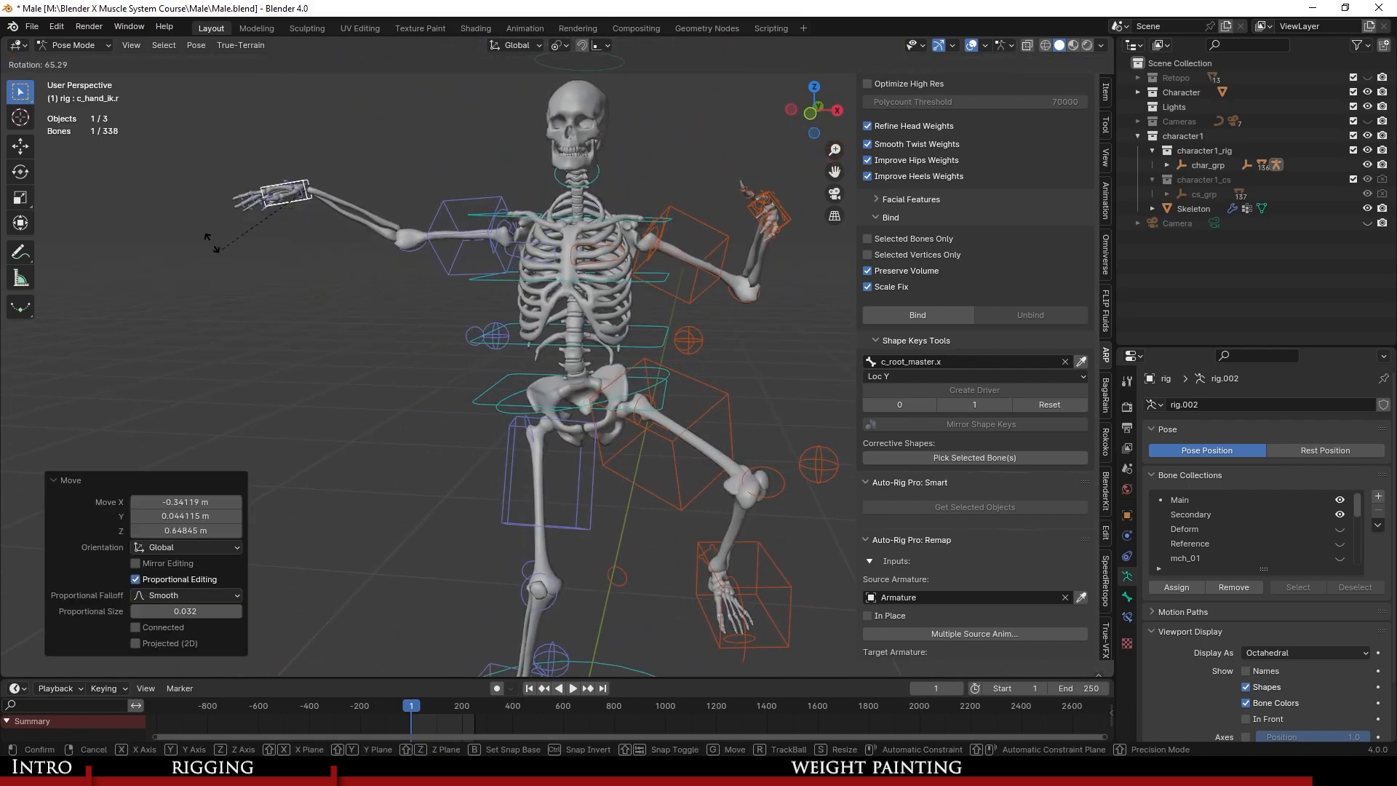
left_click(214, 227)
scroll(548, 284, "up", 4)
middle_click_drag(548, 283, 562, 435, "shift")
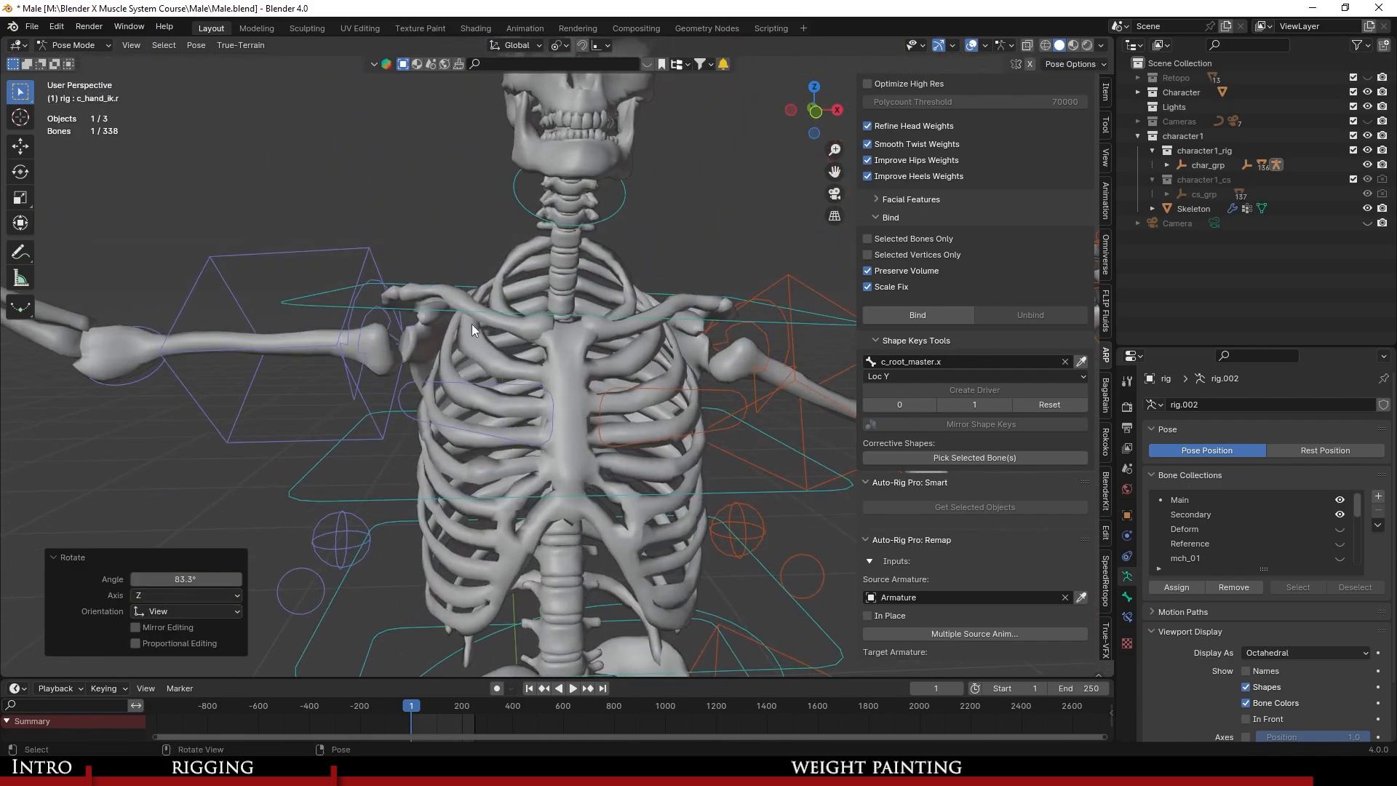
Rotate the right shoulder control c_shoulder.r upward and back down by about -36.5° in the view plane.
left_click(434, 384)
key("r")
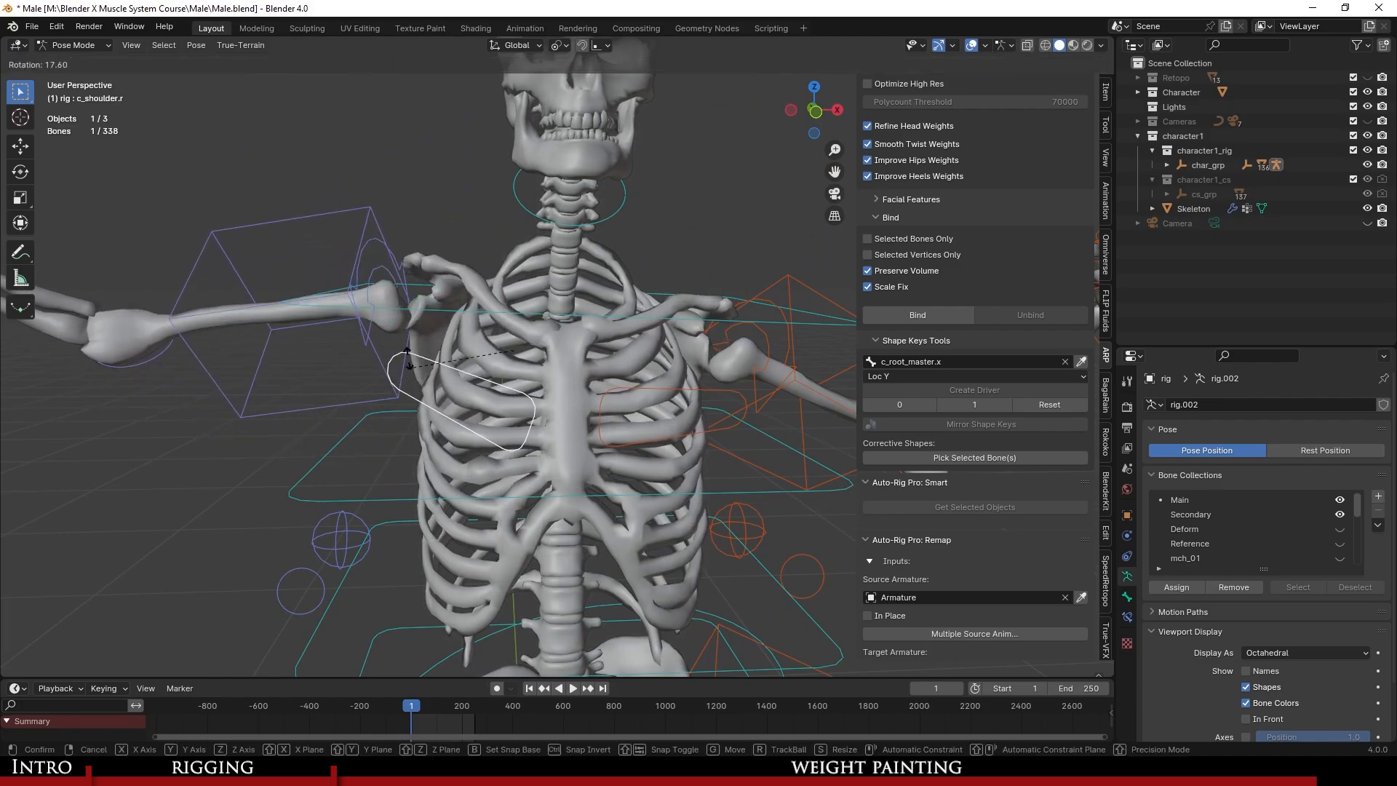
left_click(407, 360)
key("r")
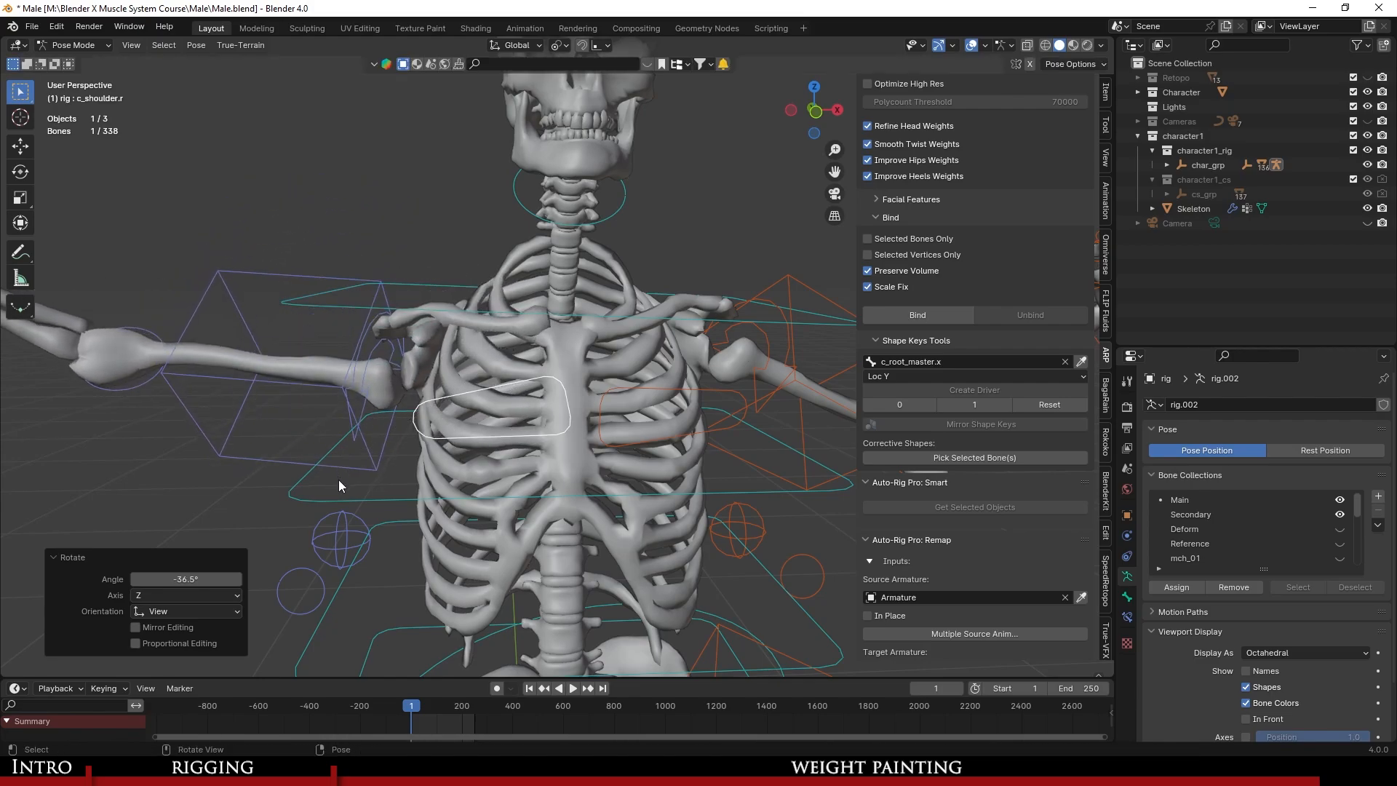
Rotate c_shoulder.r back and forth in the back view, starting with about 8.68°, to test the right shoulder blade's deformation.
middle_click_drag(338, 479, 677, 480)
left_click(703, 409)
middle_click_drag(700, 415, 754, 386)
key("r")
left_click(575, 533)
key("r")
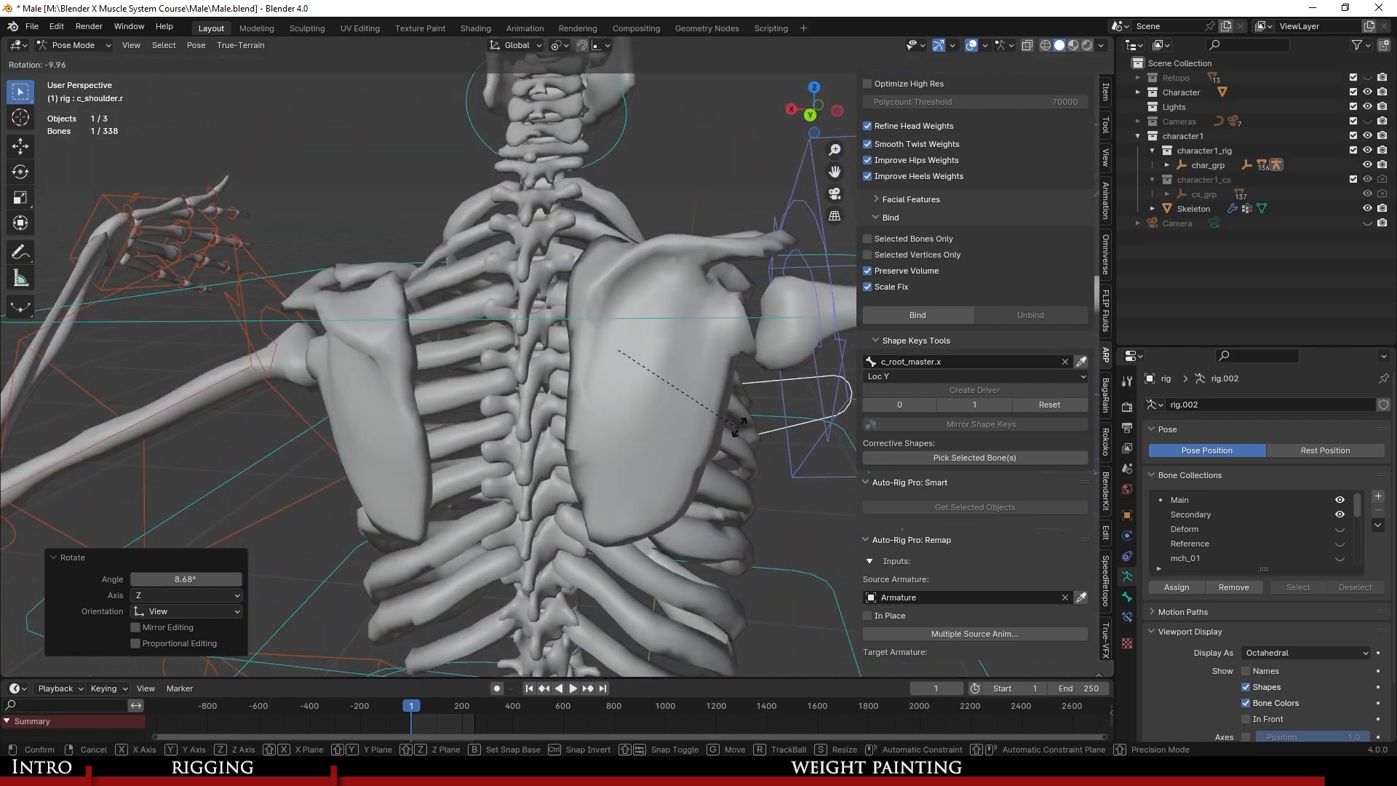
left_click(684, 328)
Clear all transforms of every bone to reset the arm and leg pose, and save the file.
scroll(685, 328, "down", 5)
middle_click_drag(677, 327, 298, 213)
key("a")
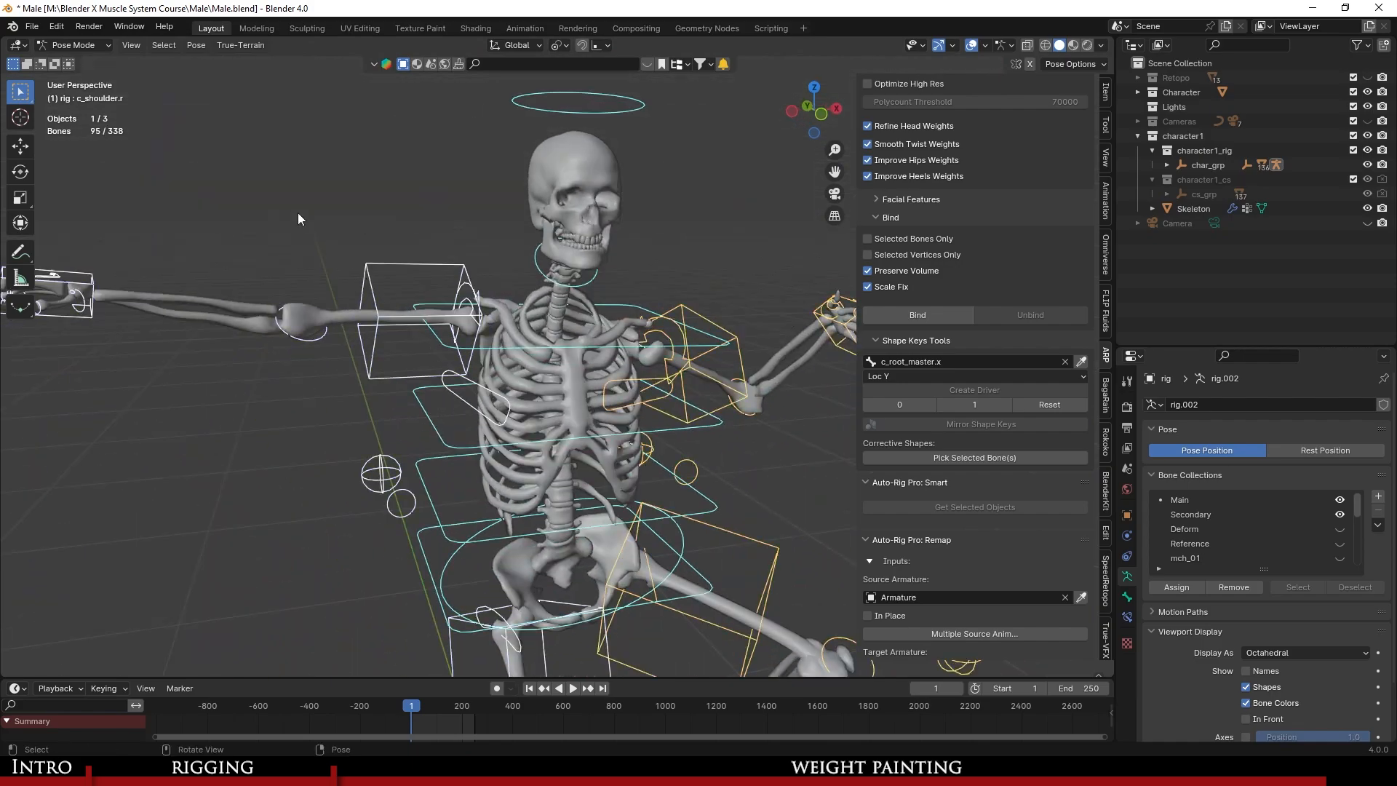
left_click(195, 45)
mouse_move(298, 76)
left_click(385, 77)
scroll(552, 373, "up", 4)
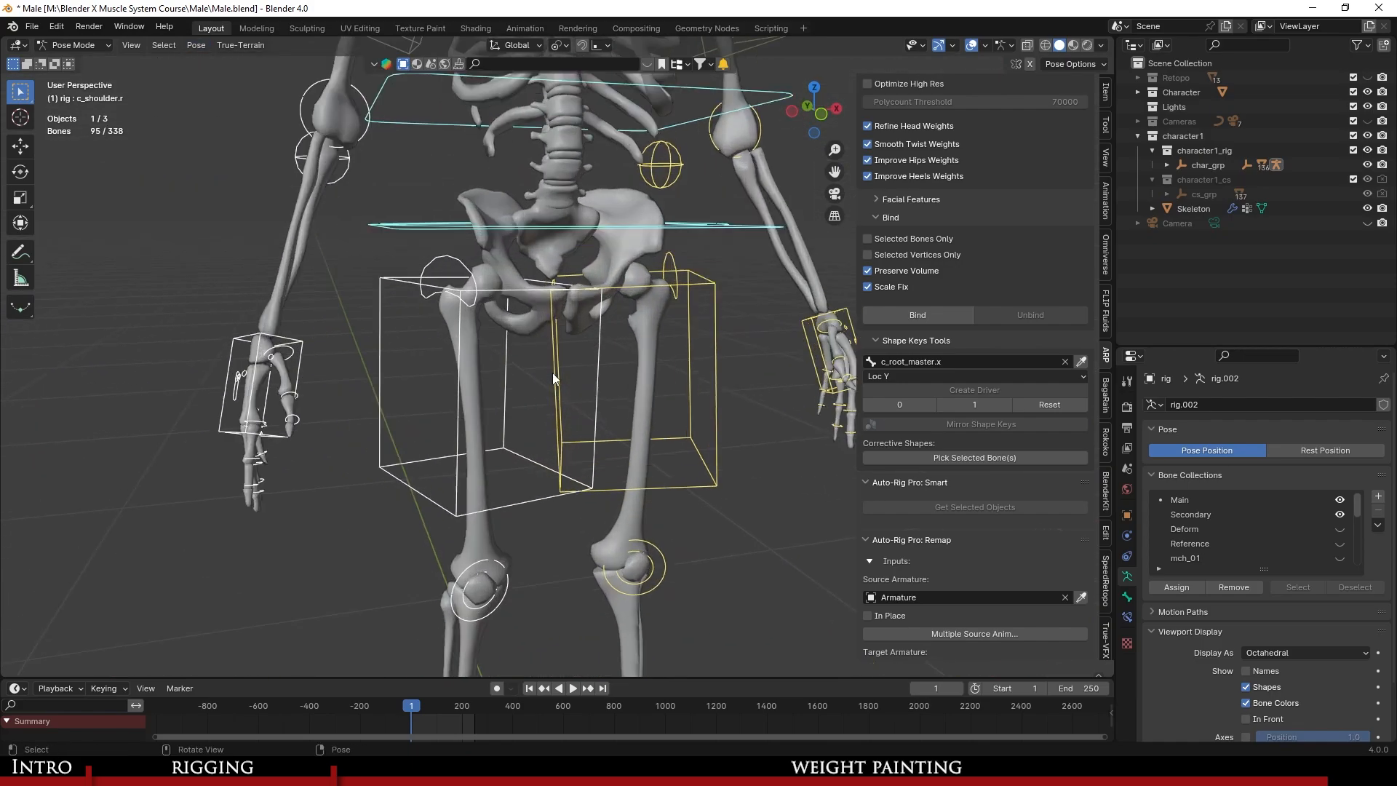
scroll(553, 373, "up", 2)
key("ctrl+s")
Select the Skeleton mesh and switch it to Weight Paint mode with the root.x vertex group active.
left_click(653, 207)
middle_click_drag(652, 207, 615, 236)
middle_click_drag(615, 237, 557, 397, "shift")
key("ctrl+s")
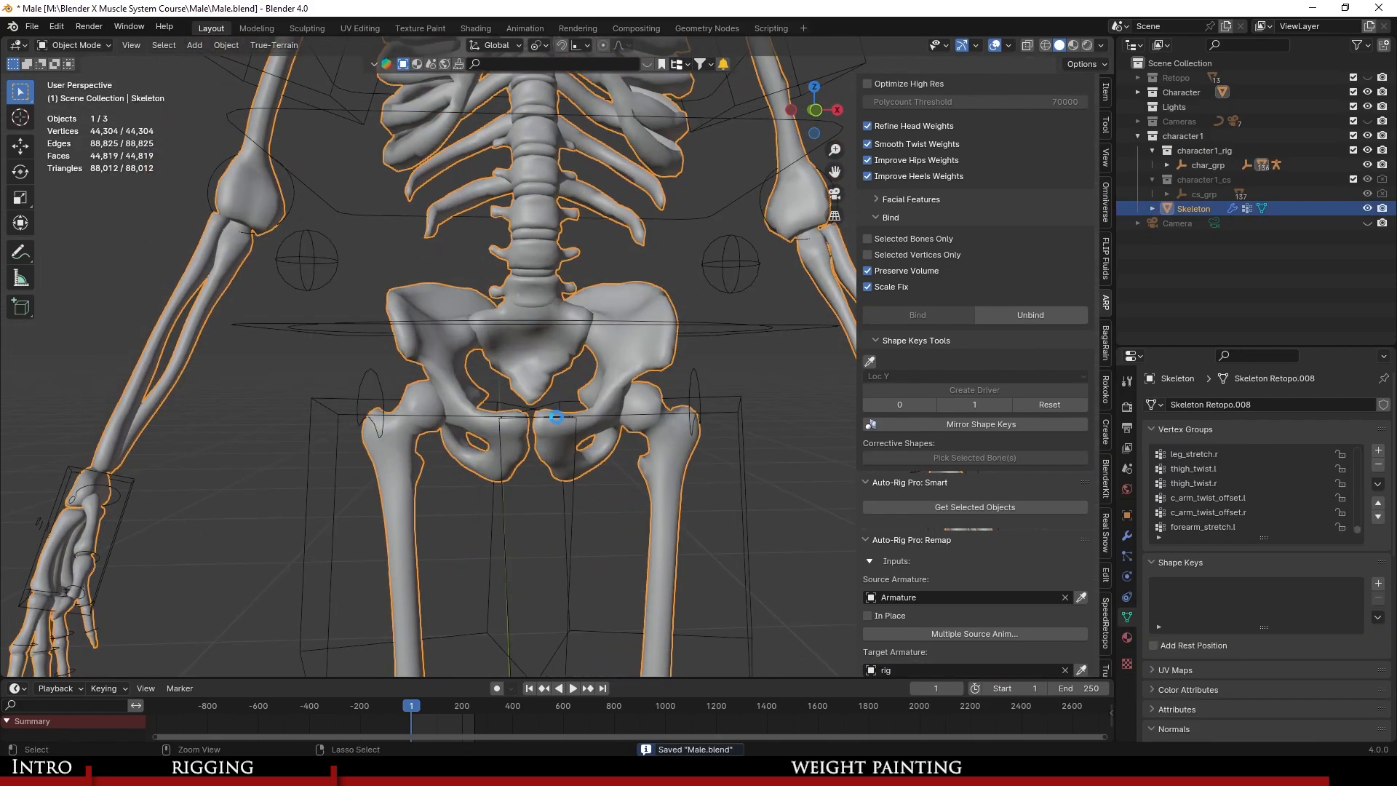
scroll(556, 417, "up", 3)
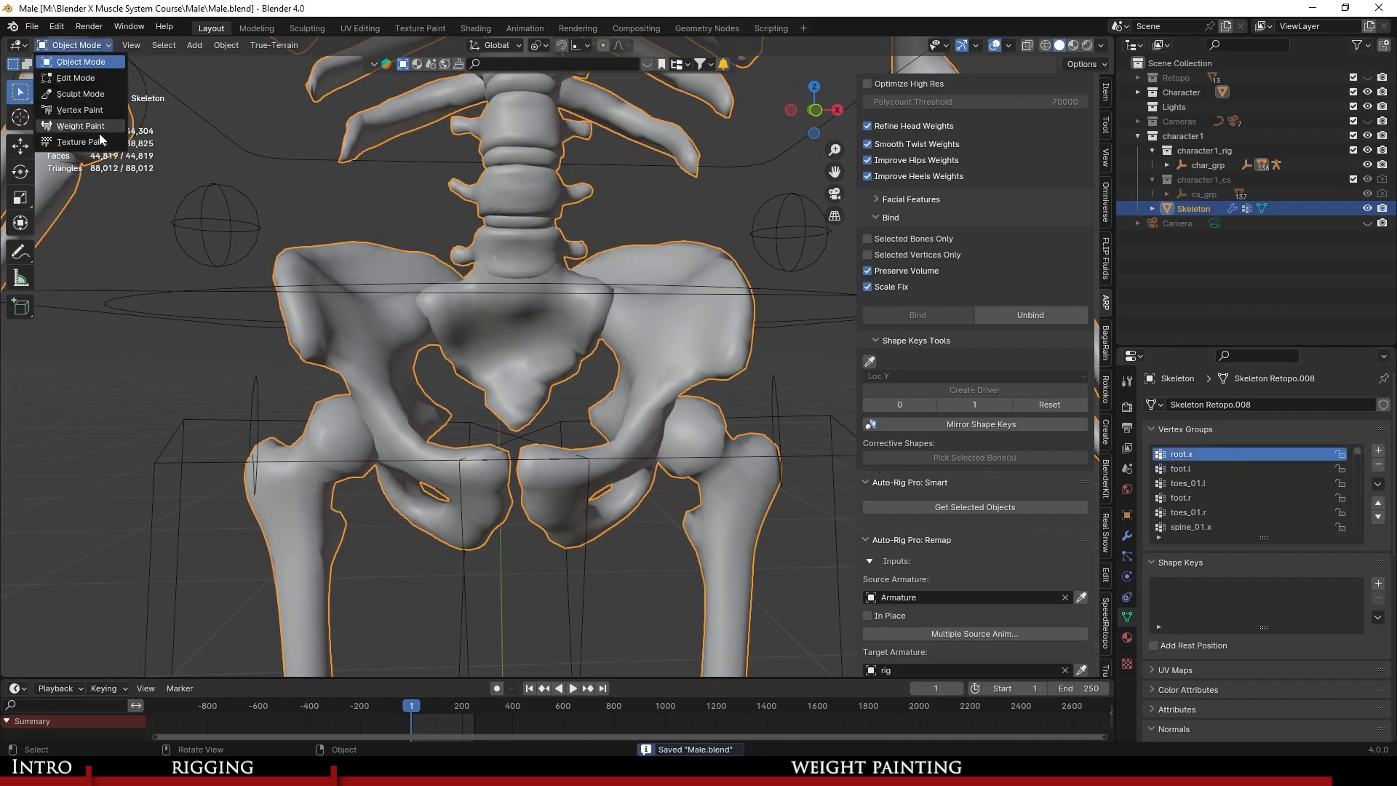
left_click(96, 128)
Examine the root.x weights across the pelvis, hip joints and upper thigh bones.
scroll(473, 454, "up", 1)
scroll(468, 467, "down", 2)
scroll(480, 468, "up", 2)
middle_click_drag(480, 468, 476, 361, "shift")
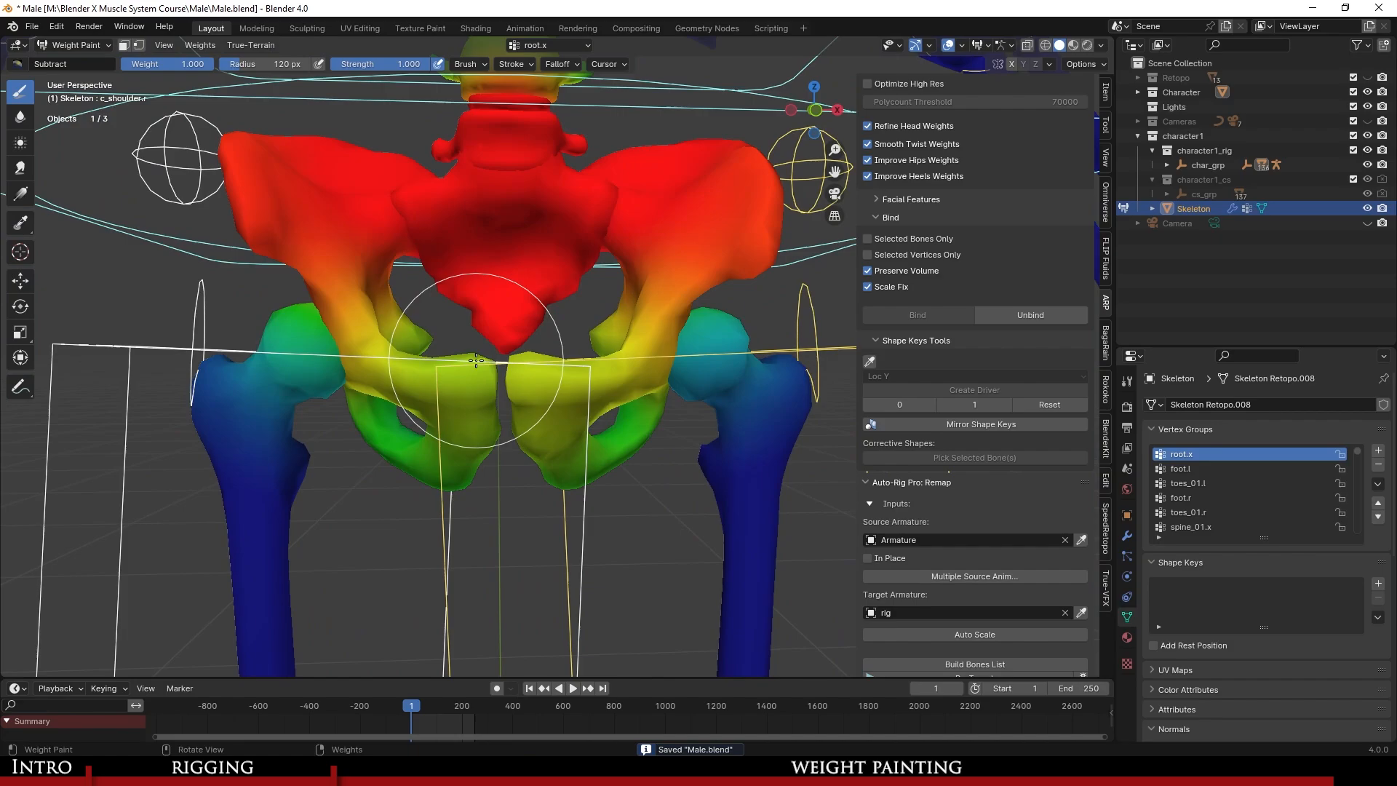
scroll(493, 372, "down", 3)
scroll(492, 373, "up", 2)
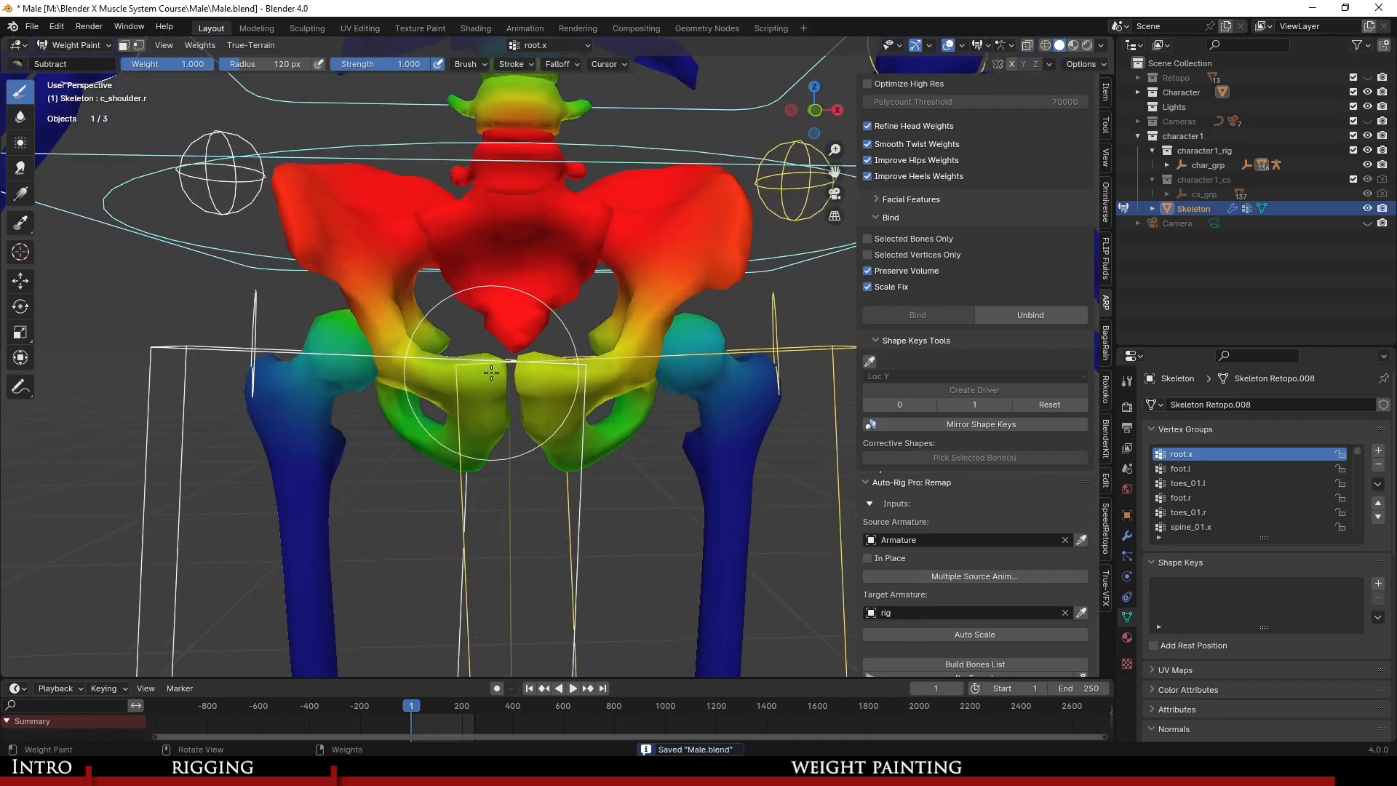
scroll(668, 372, "down", 4)
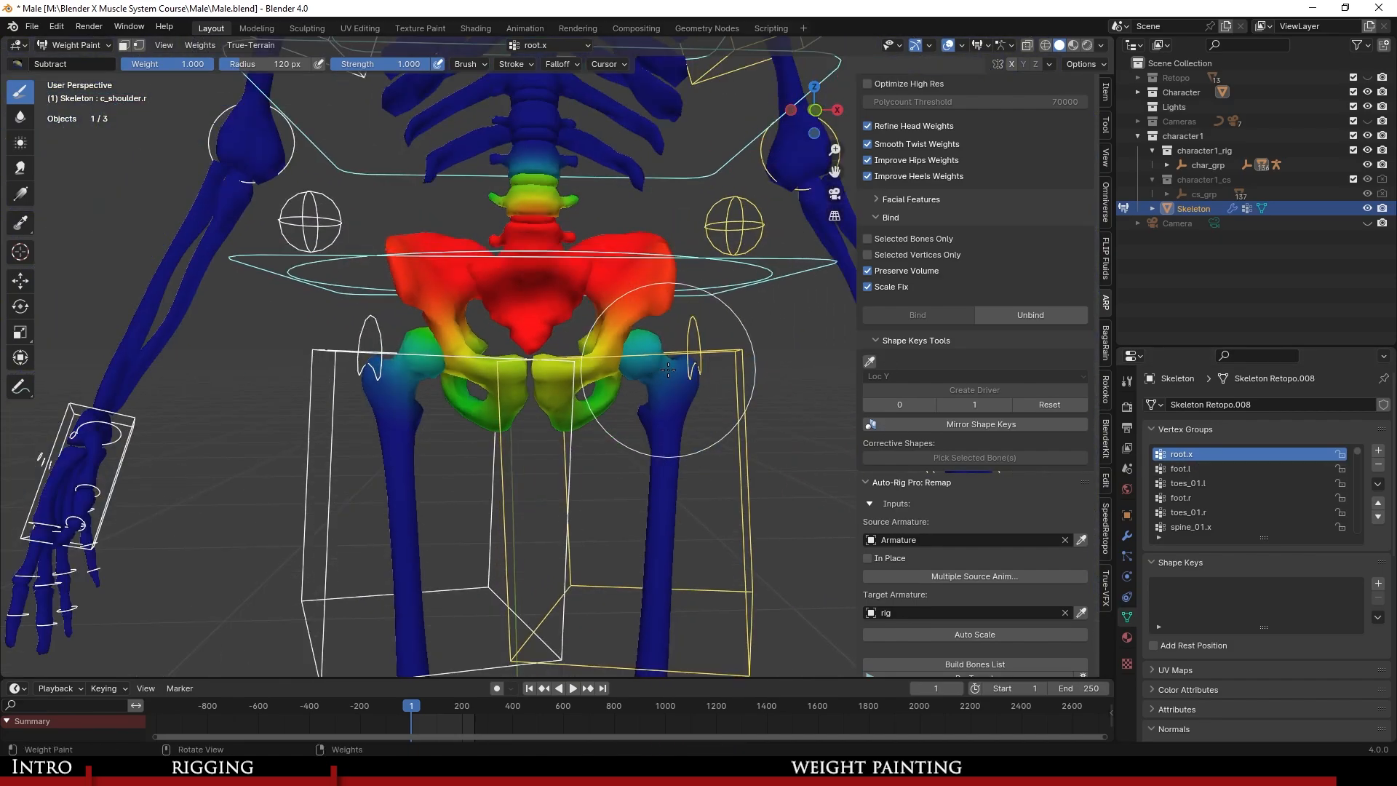
scroll(670, 386, "up", 4)
middle_click_drag(671, 386, 562, 495, "shift")
scroll(568, 469, "down", 4)
scroll(584, 481, "up", 2)
mouse_move(591, 441)
middle_mouse_down()
mouse_move(584, 481)
mouse_move(602, 439)
middle_mouse_up()
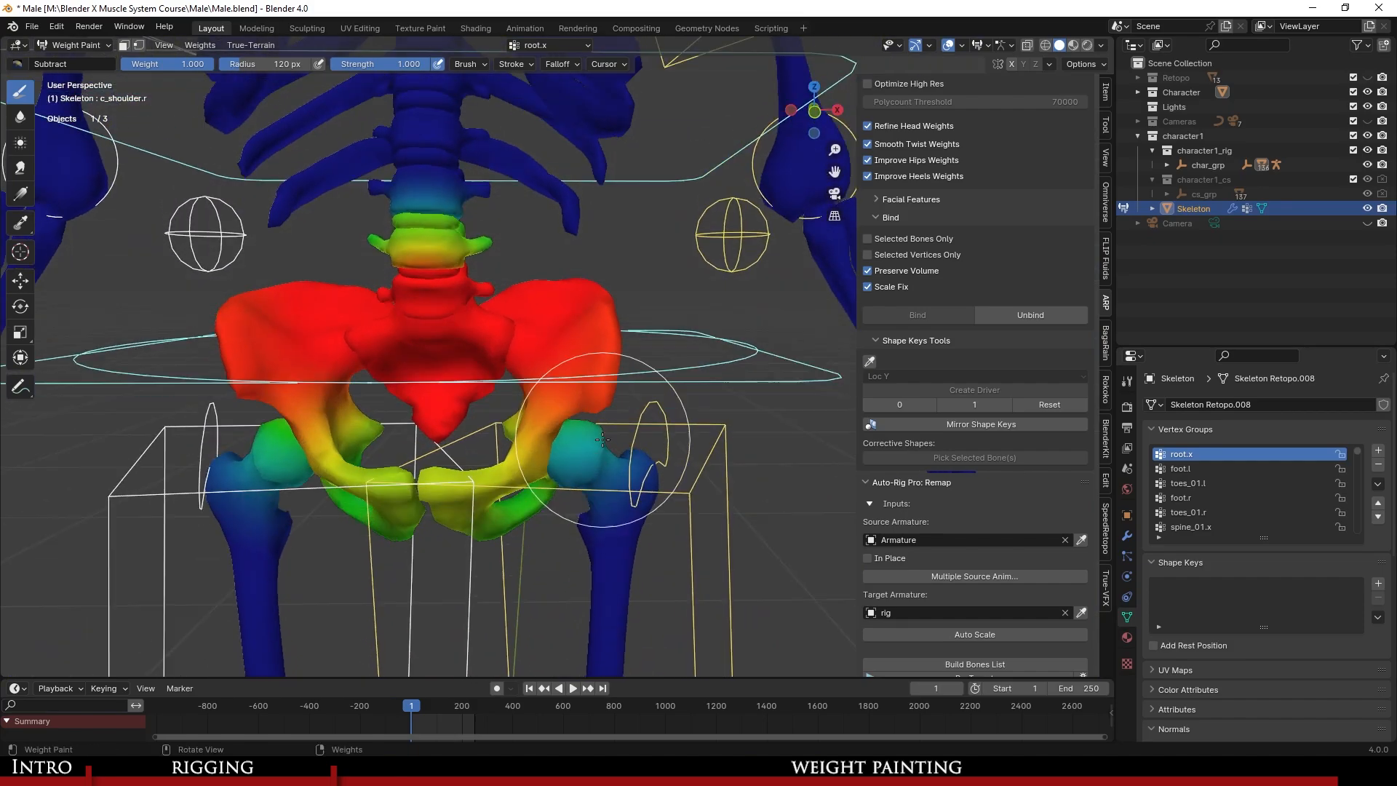
middle_click_drag(497, 513, 547, 427, "shift")
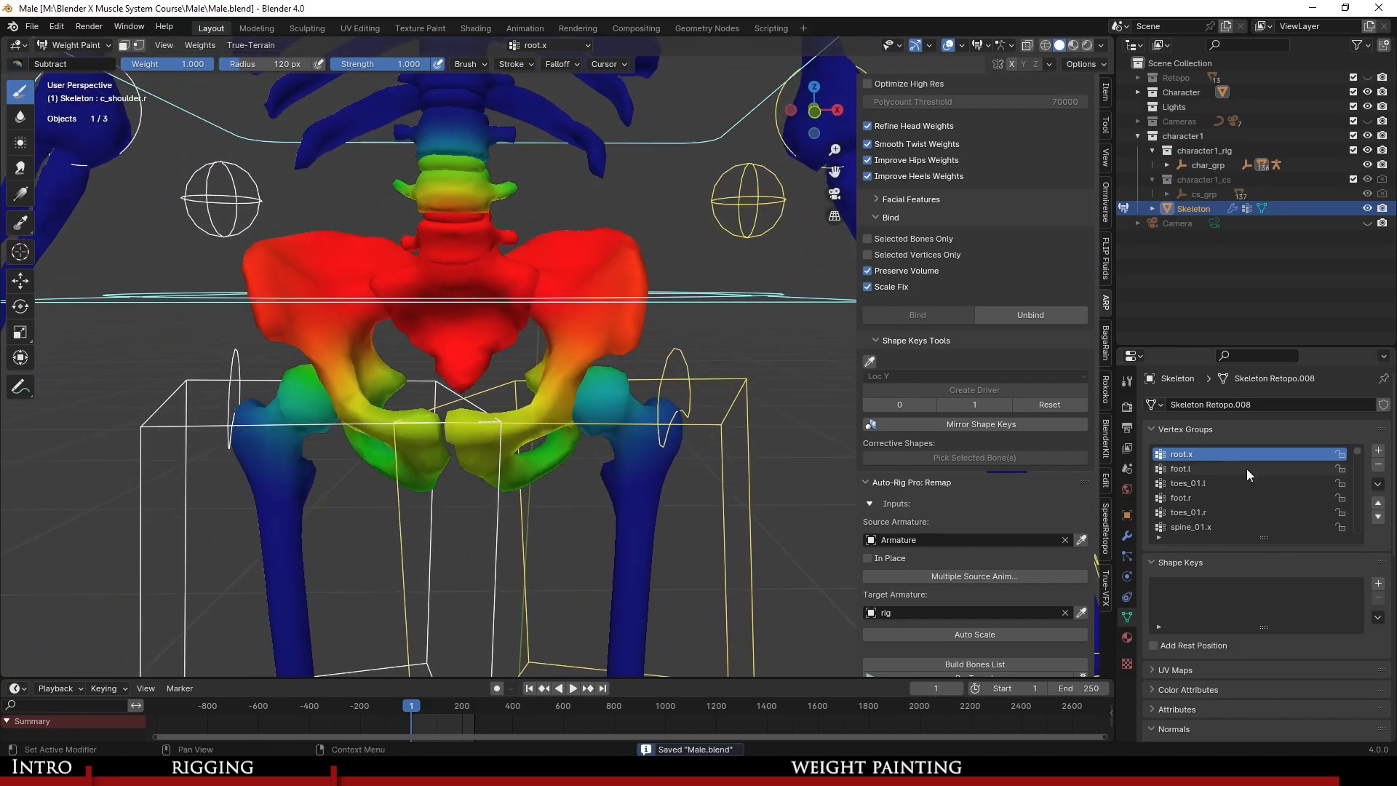
Step through the vertex groups to thigh_stretch.r, checking each group's weights around the pelvis.
scroll(1246, 468, "down", 9, "ctrl")
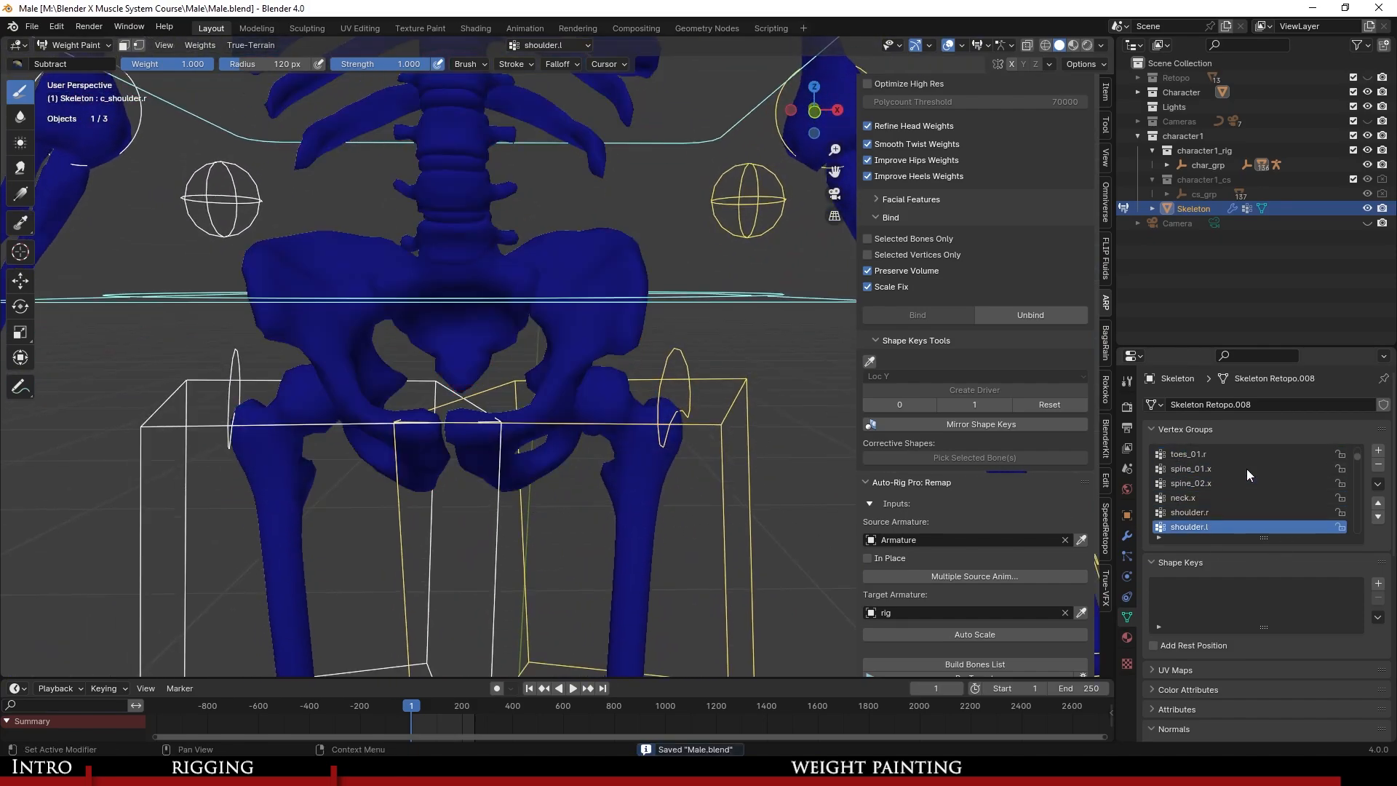
scroll(1247, 469, "down", 7, "ctrl")
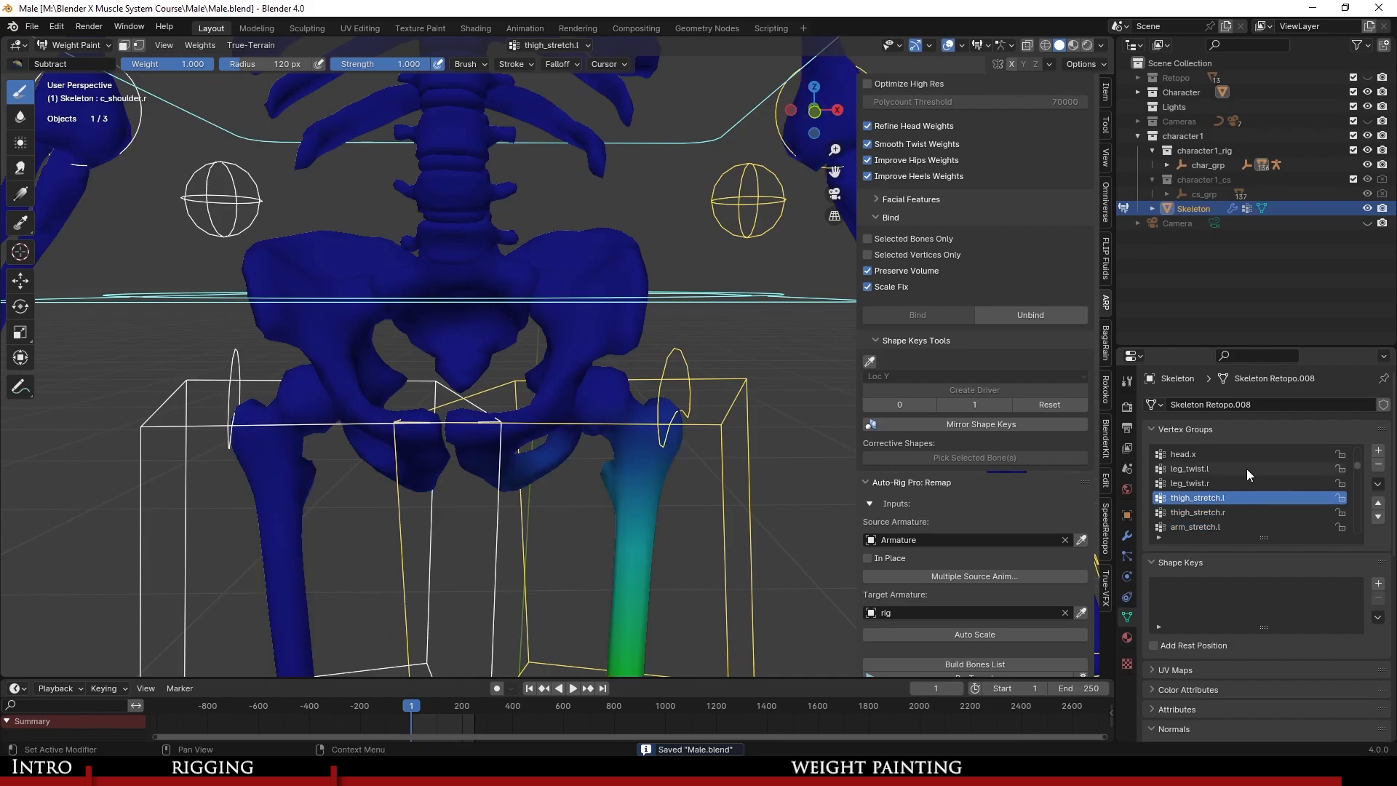
scroll(1247, 469, "down", 1, "ctrl")
scroll(607, 443, "up", 3)
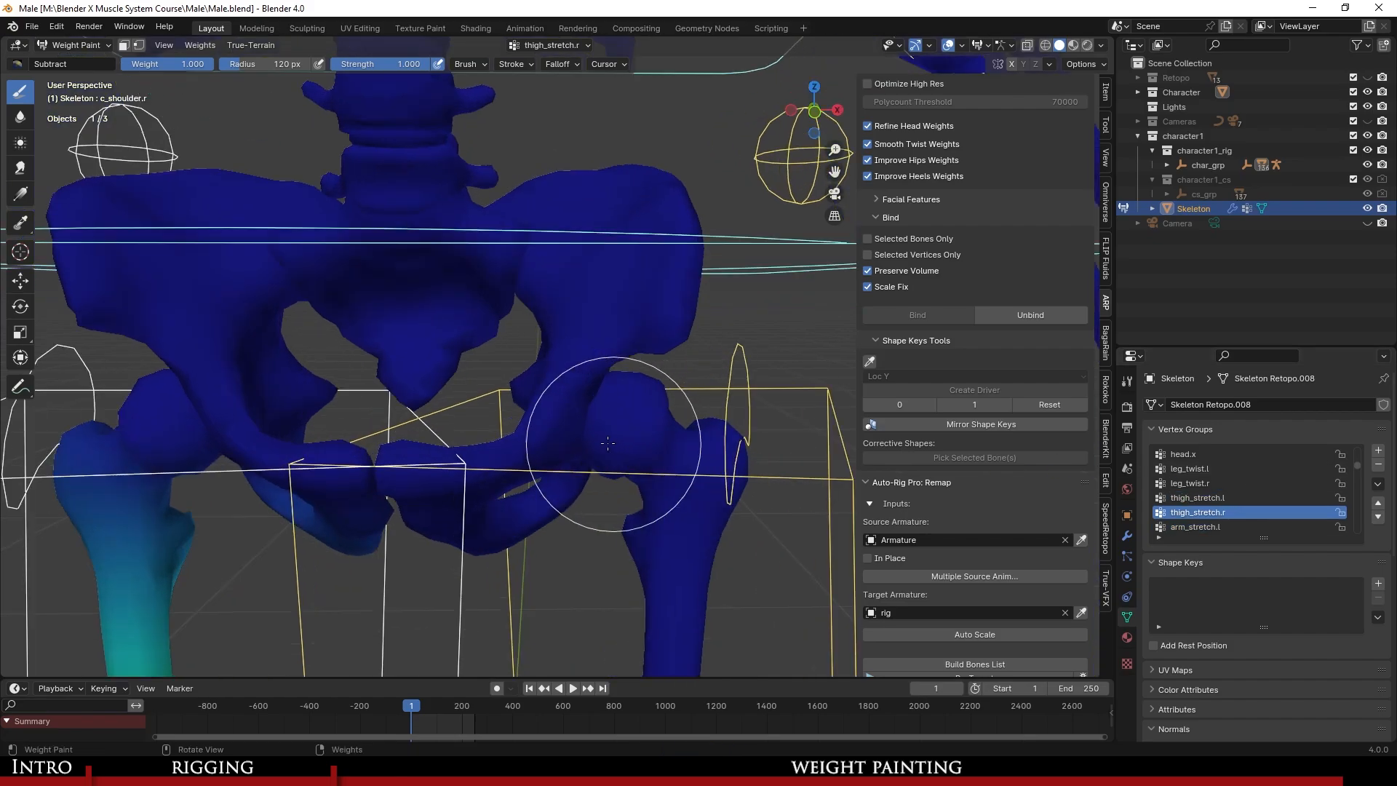
Select both linked thigh bones in Edit Mode and hide them, then return to Weight Paint mode.
scroll(607, 443, "down", 3)
key("Tab")
scroll(760, 501, "down", 2)
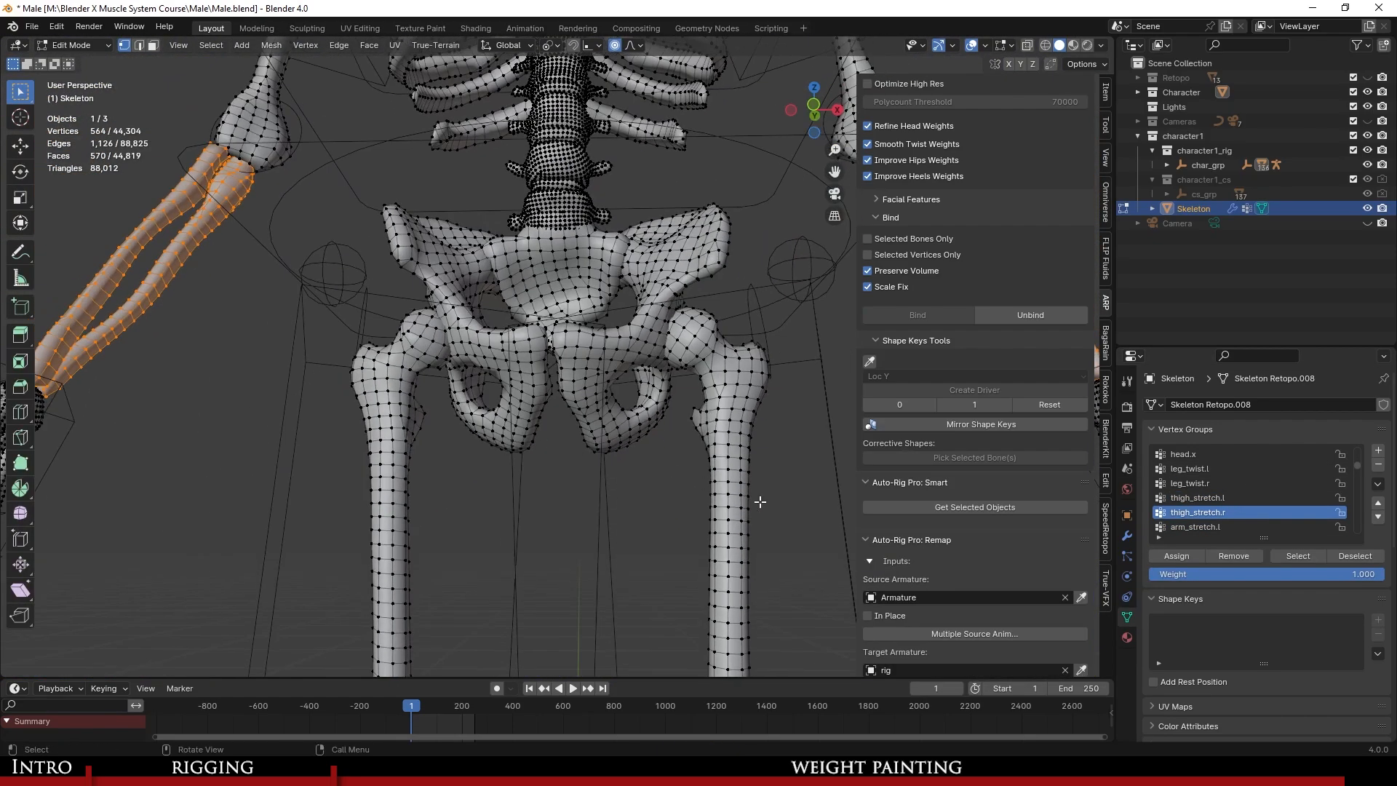
key("l")
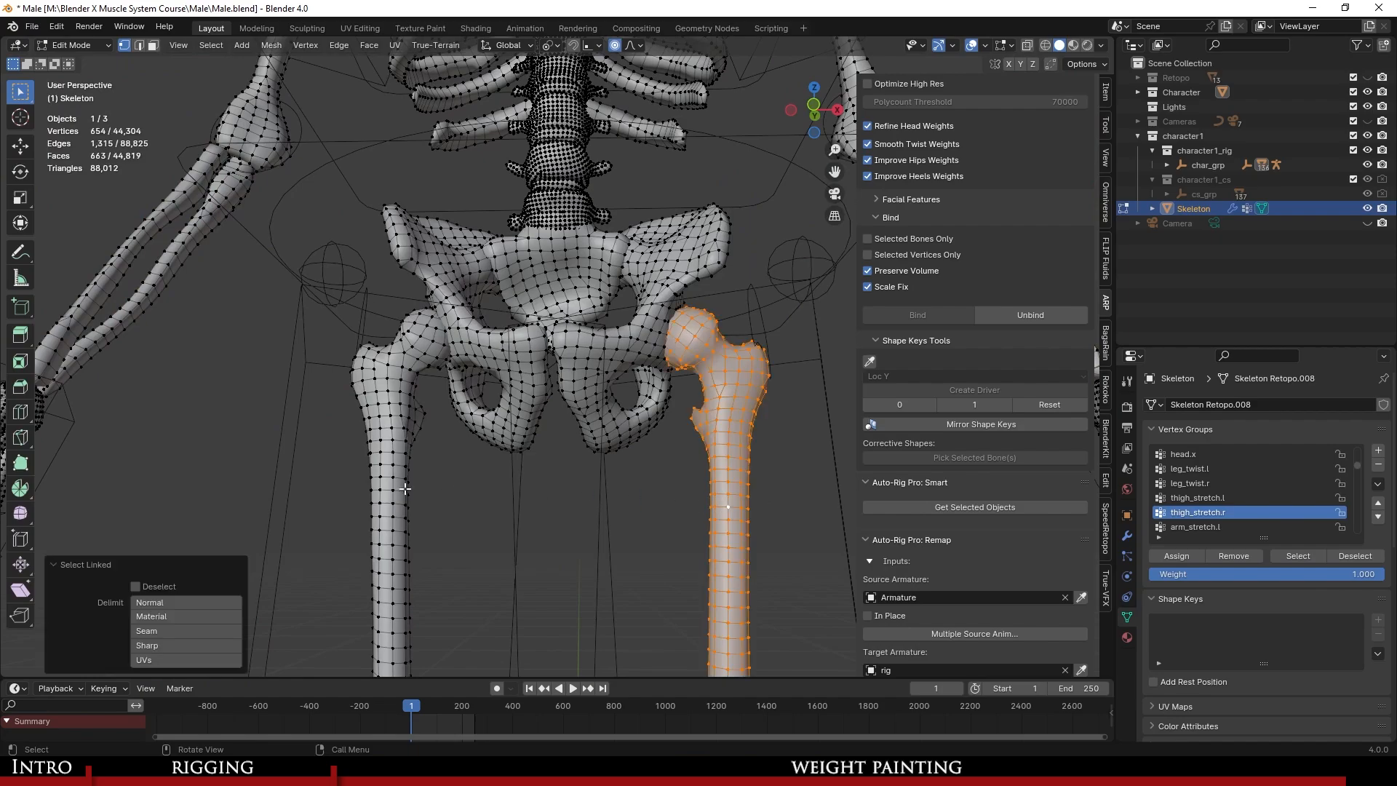
key("h")
key("Tab")
scroll(615, 430, "up", 2)
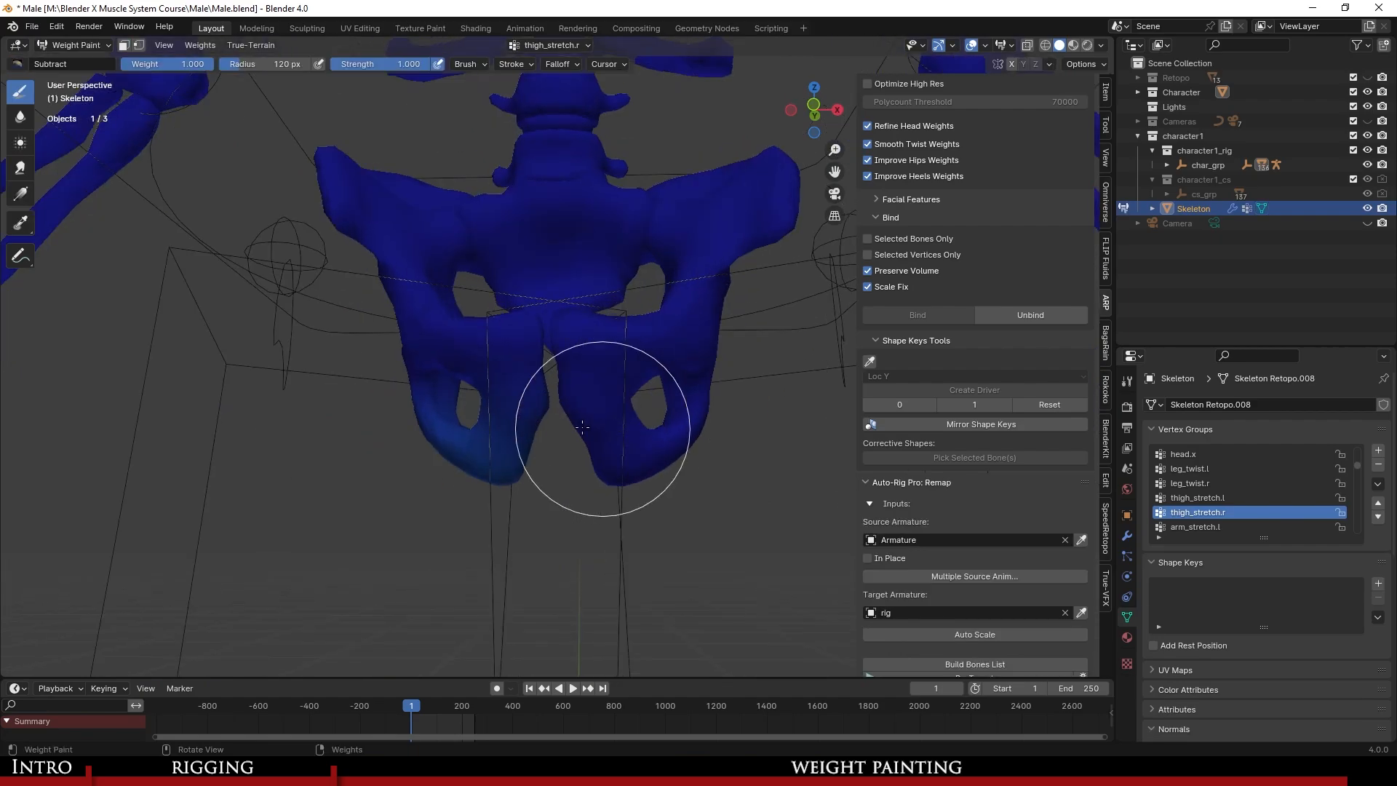
Subtract the stray thigh_stretch.r and thigh_stretch.l weights from the lower pelvis with the brush.
scroll(602, 430, "down", 2)
middle_click_drag(473, 425, 511, 417)
left_click_drag(511, 417, 430, 360)
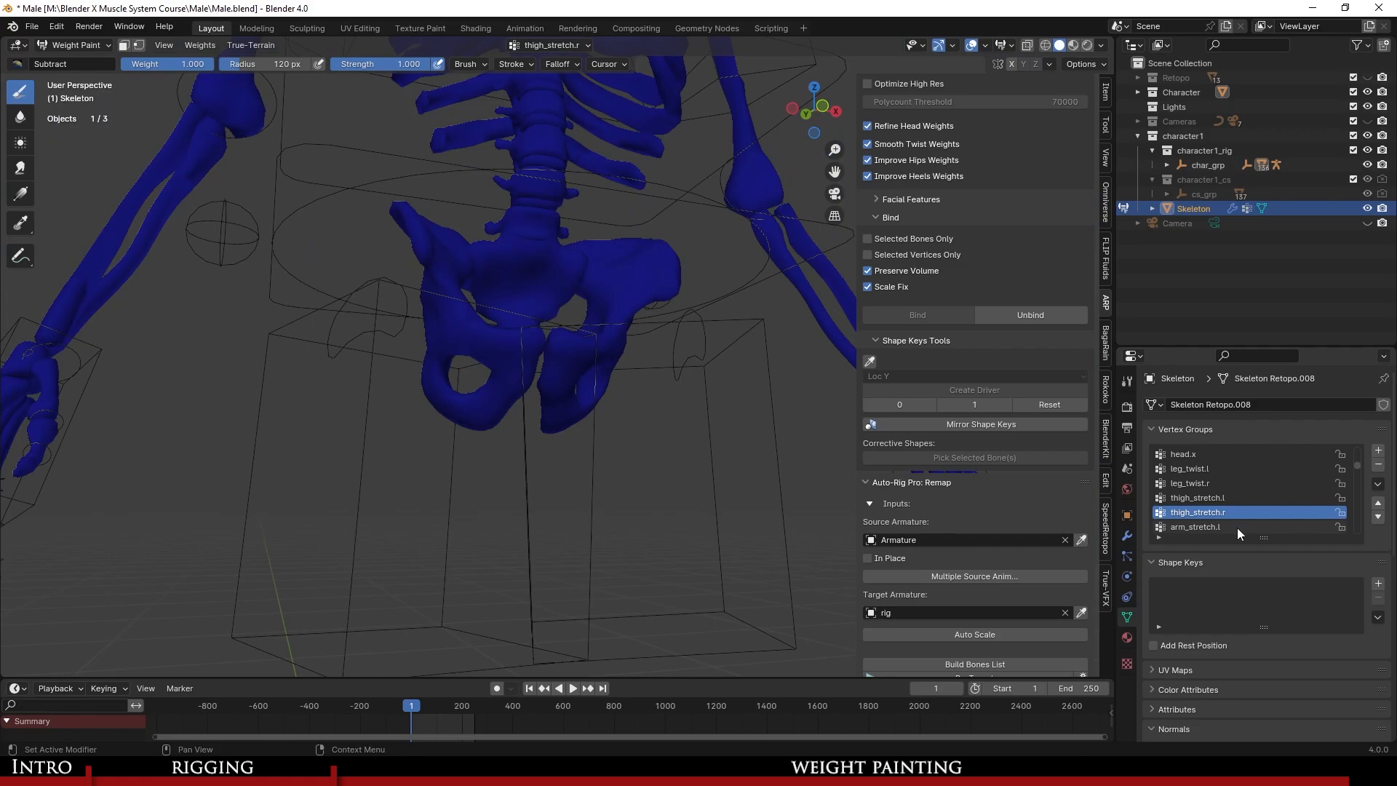
left_click_drag(603, 392, 563, 417)
mouse_move(563, 417)
middle_mouse_down()
mouse_move(692, 408)
mouse_move(649, 405)
mouse_move(500, 344)
mouse_move(647, 349)
mouse_move(575, 437)
mouse_move(495, 437)
middle_mouse_up()
scroll(614, 384, "down", 3)
Reveal the hidden thigh bones and save the file.
key("alt+h")
scroll(641, 350, "down", 5)
scroll(574, 437, "up", 1)
key("ctrl+s")
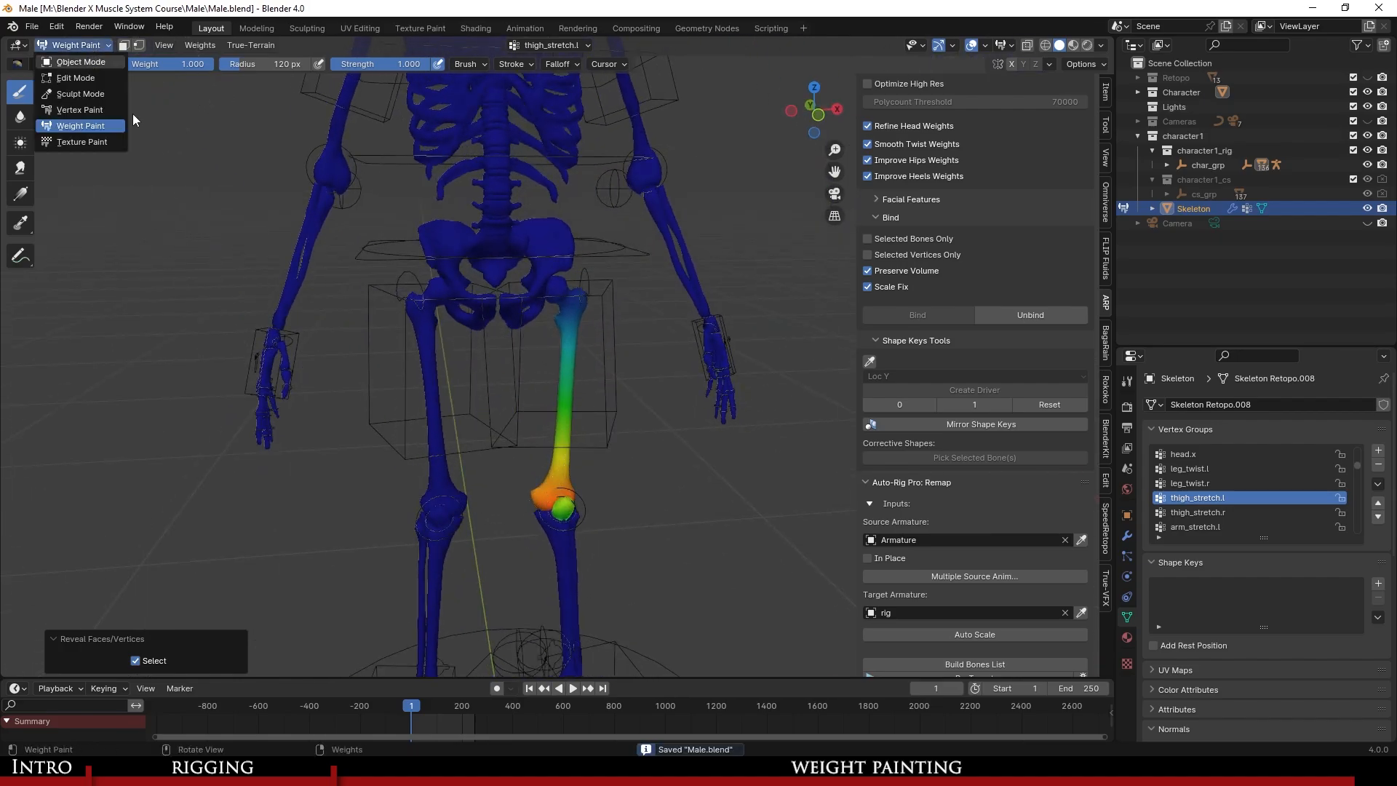
Return to Object Mode, select the rig and switch it to Pose Mode.
left_click(80, 61)
left_click(618, 248)
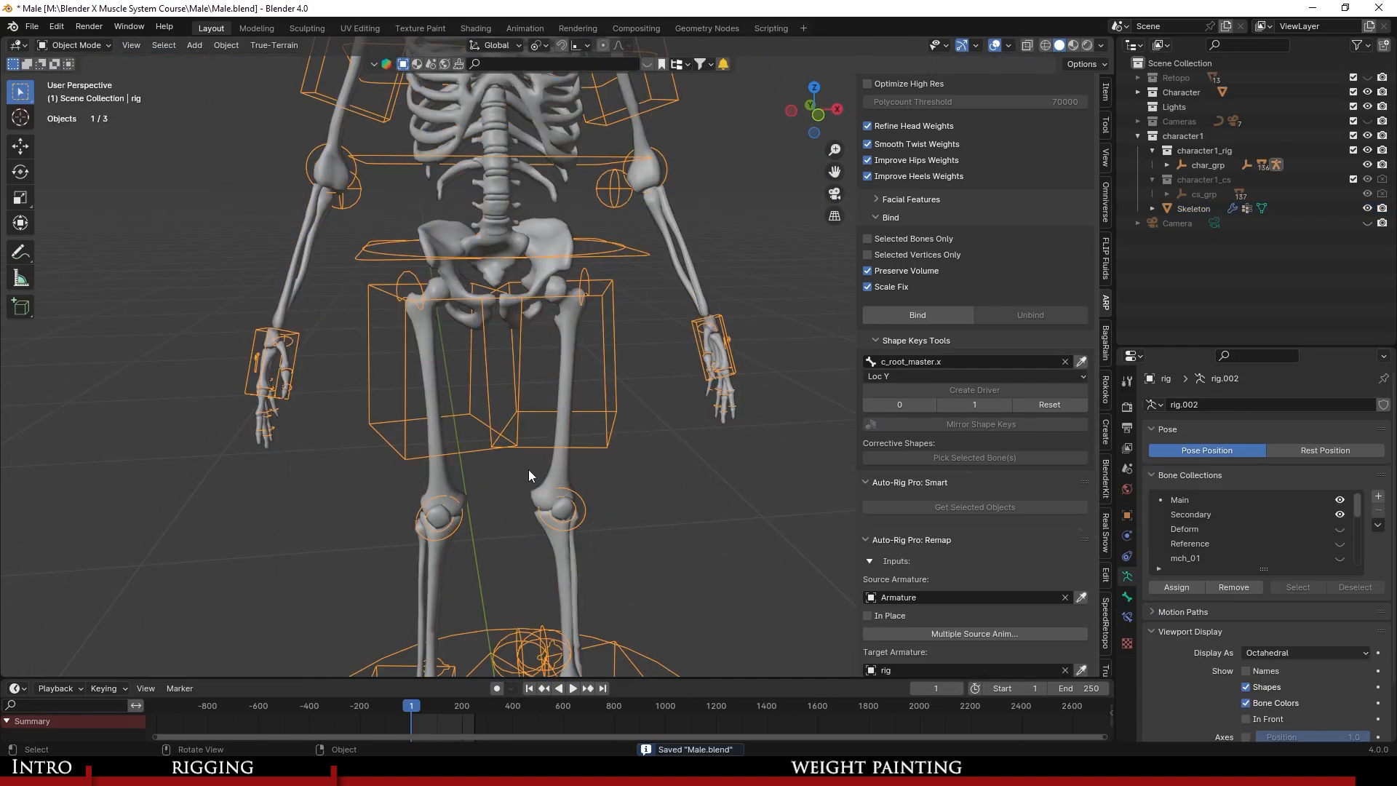
left_click(78, 45)
left_click(85, 93)
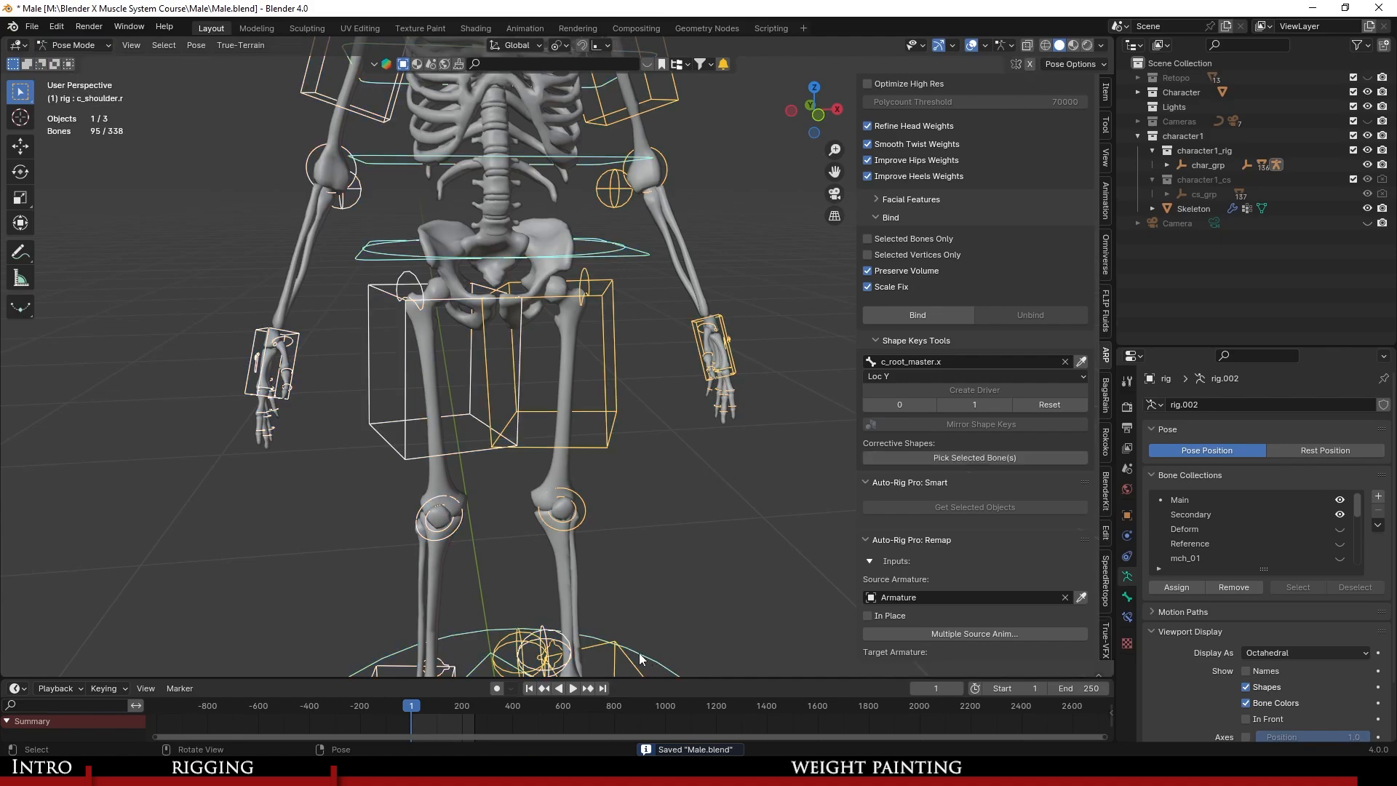
Raise the left foot control c_foot_ik.l forward and move it outward to test the left hip's deformation.
left_click(639, 652)
middle_click_drag(639, 652, 537, 488)
key("g")
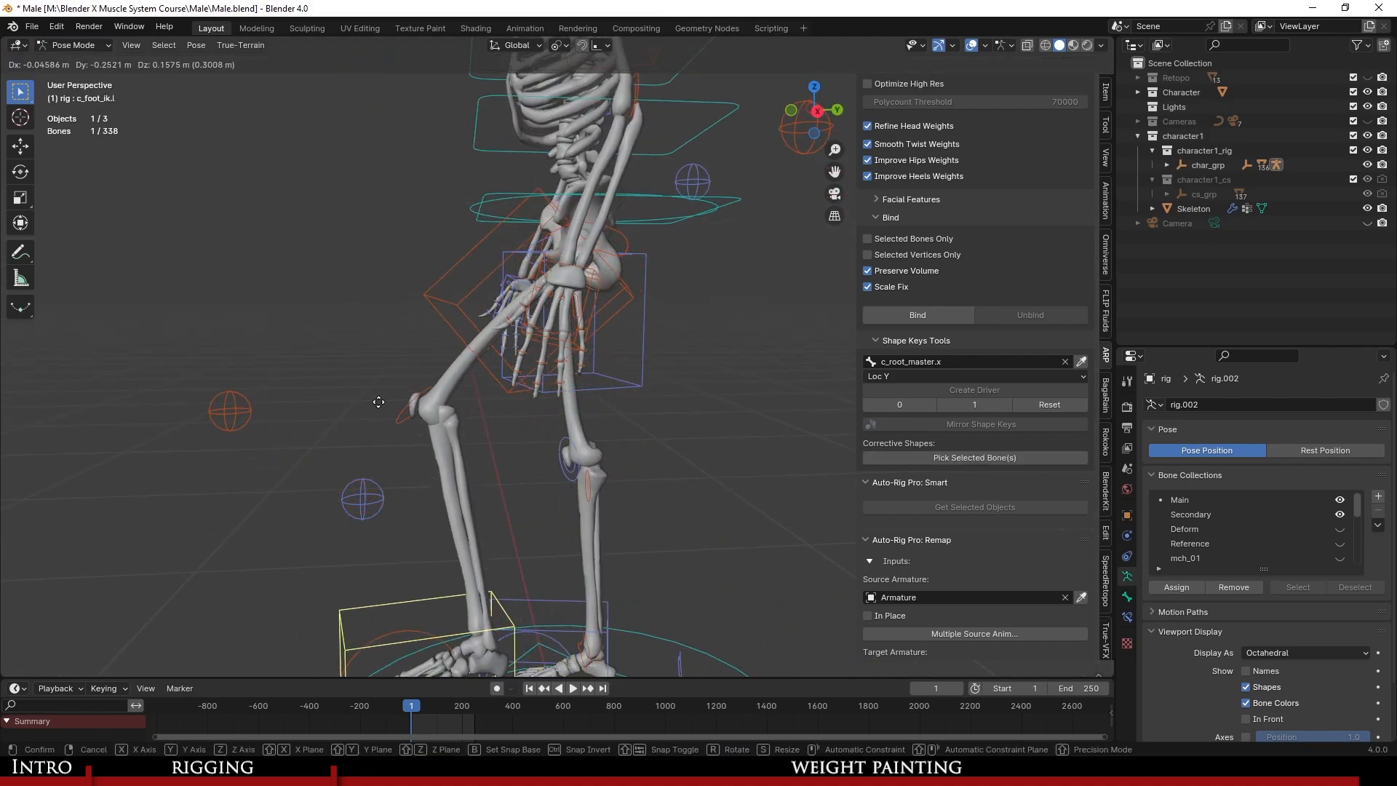
left_click(328, 355)
middle_click_drag(327, 355, 566, 432)
key("g")
left_click(725, 402)
Clear all transforms of every bone to reset the left leg, and save the file.
scroll(575, 440, "down", 5)
key("a")
left_click(207, 41)
mouse_move(297, 82)
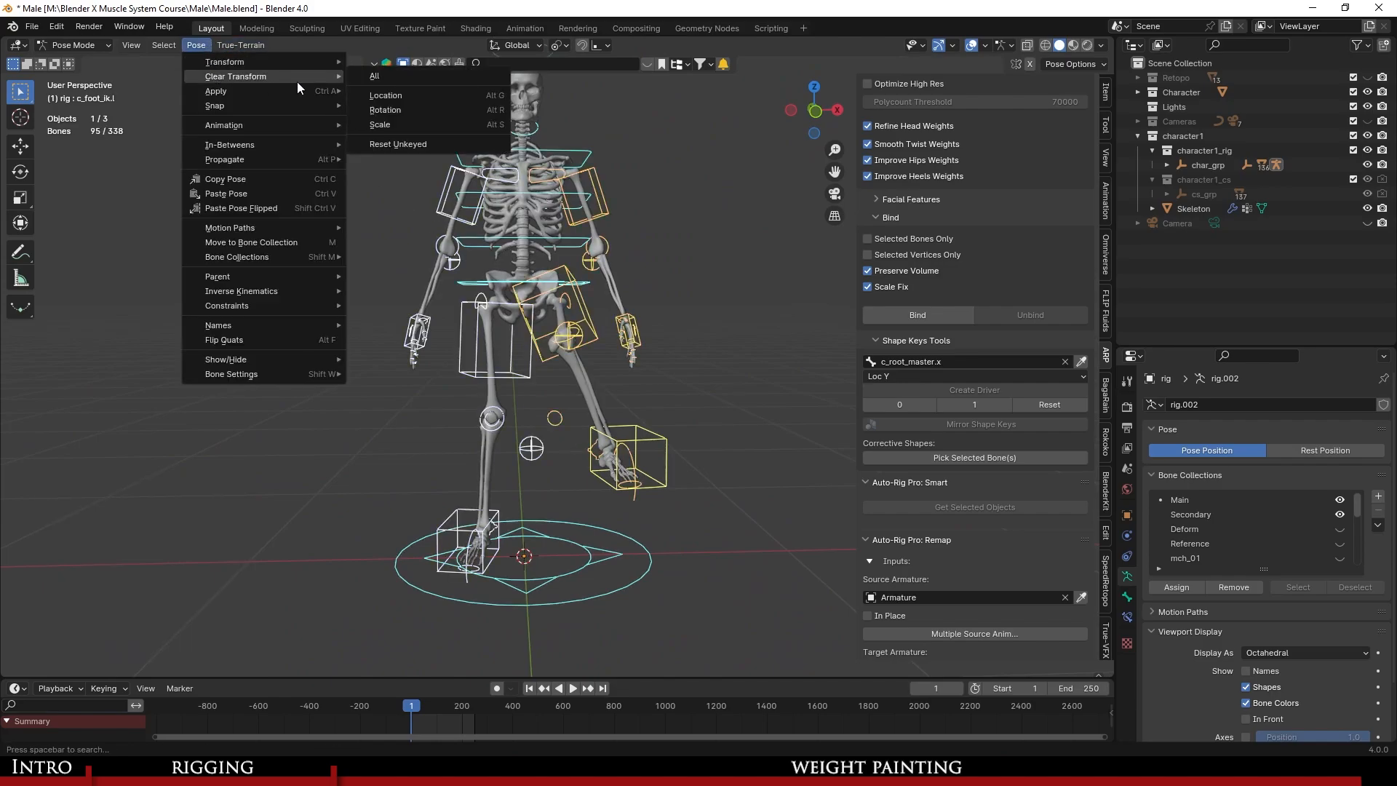
left_click(408, 75)
key("ctrl+s")
Move the left hand control c_hand_ik.l about 0.65 m up and 0.40 m outward.
scroll(619, 373, "up", 5)
left_click(635, 360)
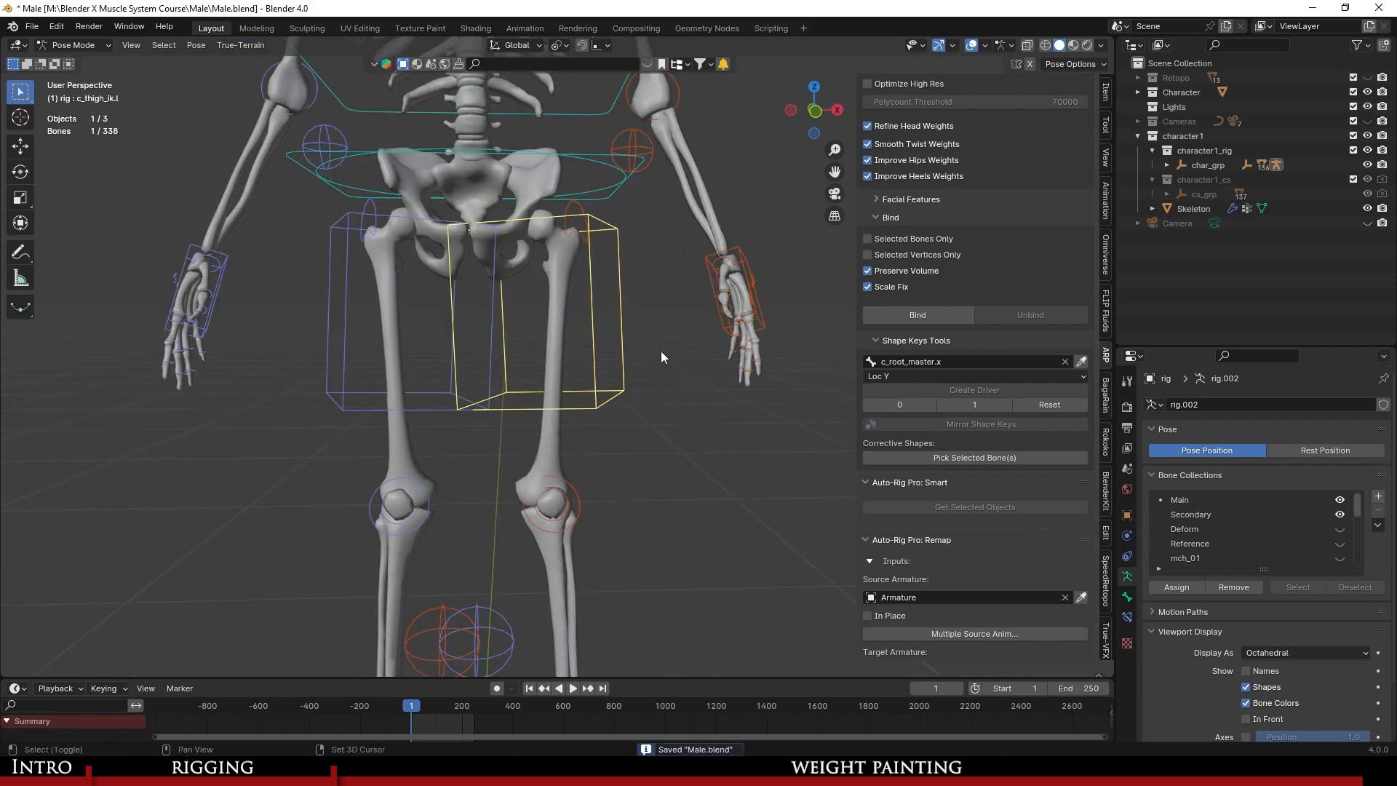
middle_click_drag(661, 350, 590, 509, "shift")
left_click(644, 382)
scroll(649, 391, "down", 4)
left_click(615, 383)
scroll(614, 386, "up", 1)
key("g")
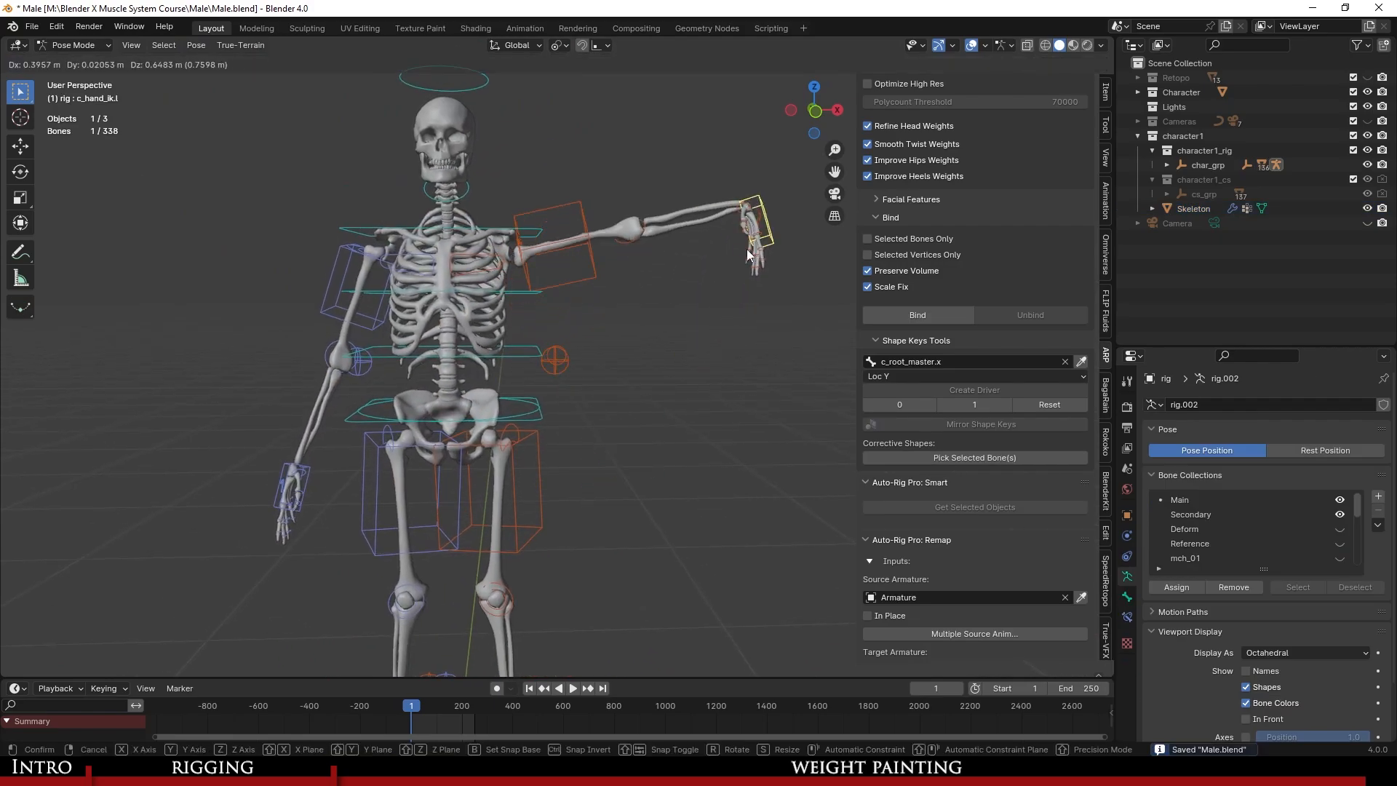
left_click(747, 249)
Refine the raised left hand by repositioning c_hand_ik.l and rotating it, including turns of about 37.1° and -48°.
scroll(742, 251, "up", 1)
middle_click_drag(725, 267, 735, 361, "shift")
key("r")
left_click(629, 396)
key("g")
left_click(635, 391)
key("r")
left_click(568, 447)
key("r")
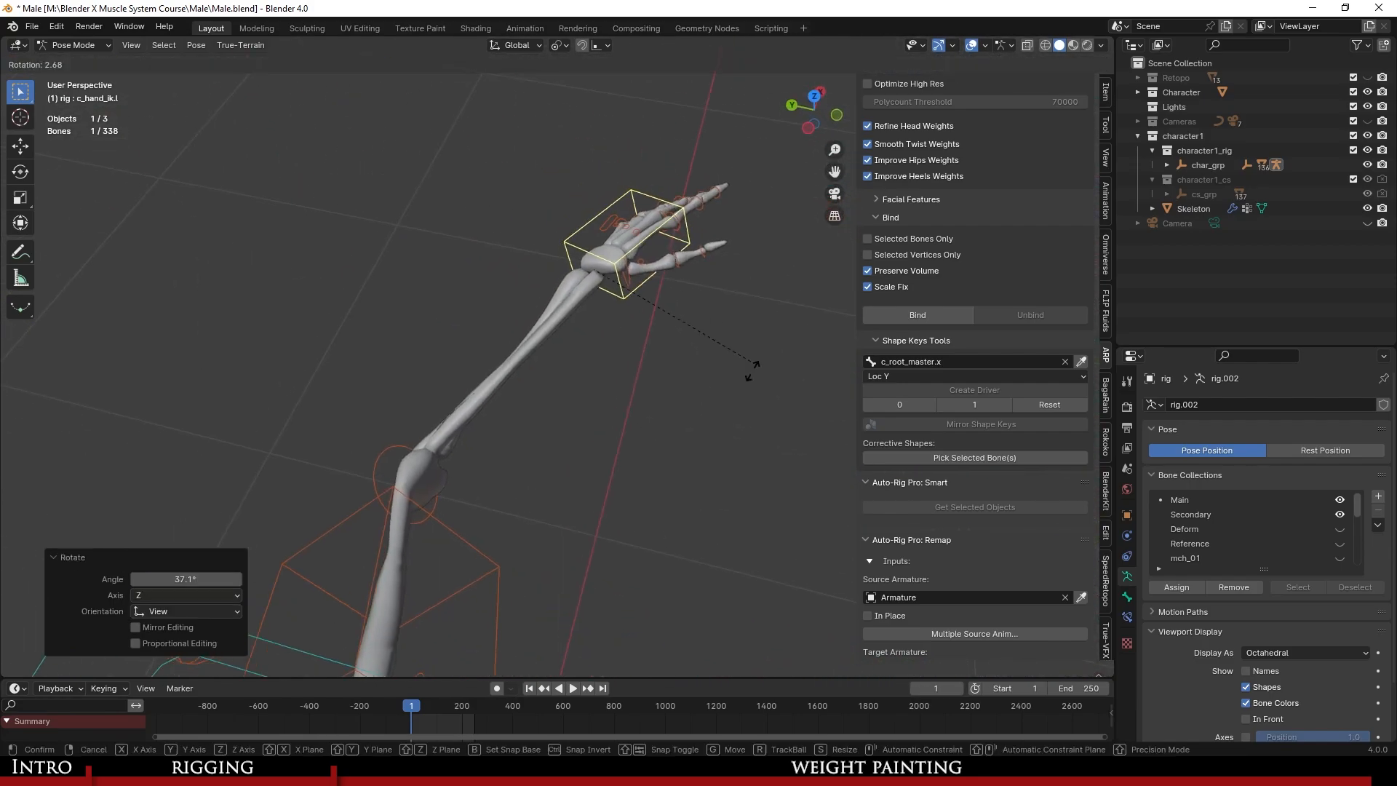
left_click(689, 255)
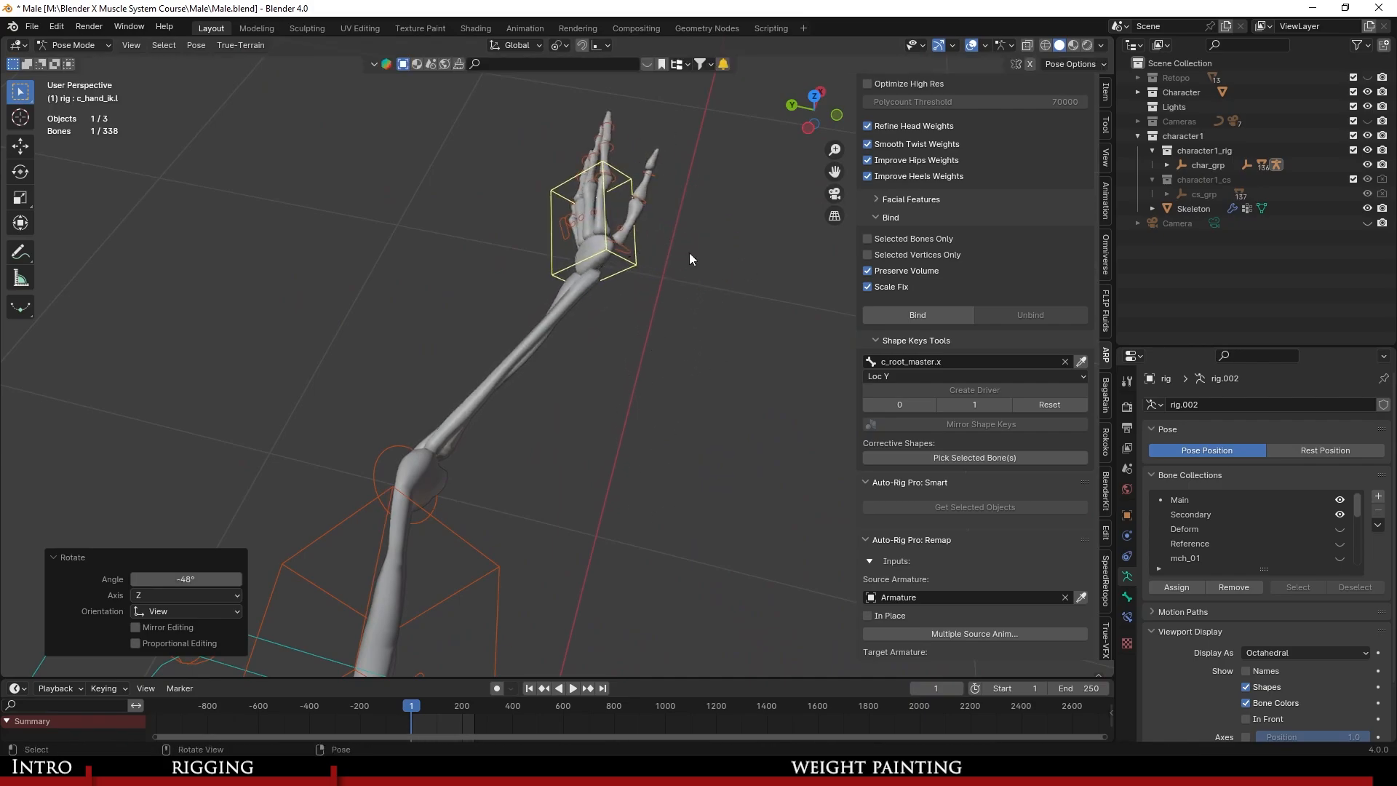
Rotate c_hand_ik.l in two further views, the last time by about 36.2°, to test the forearm twist.
middle_click_drag(688, 252, 451, 167)
key("r")
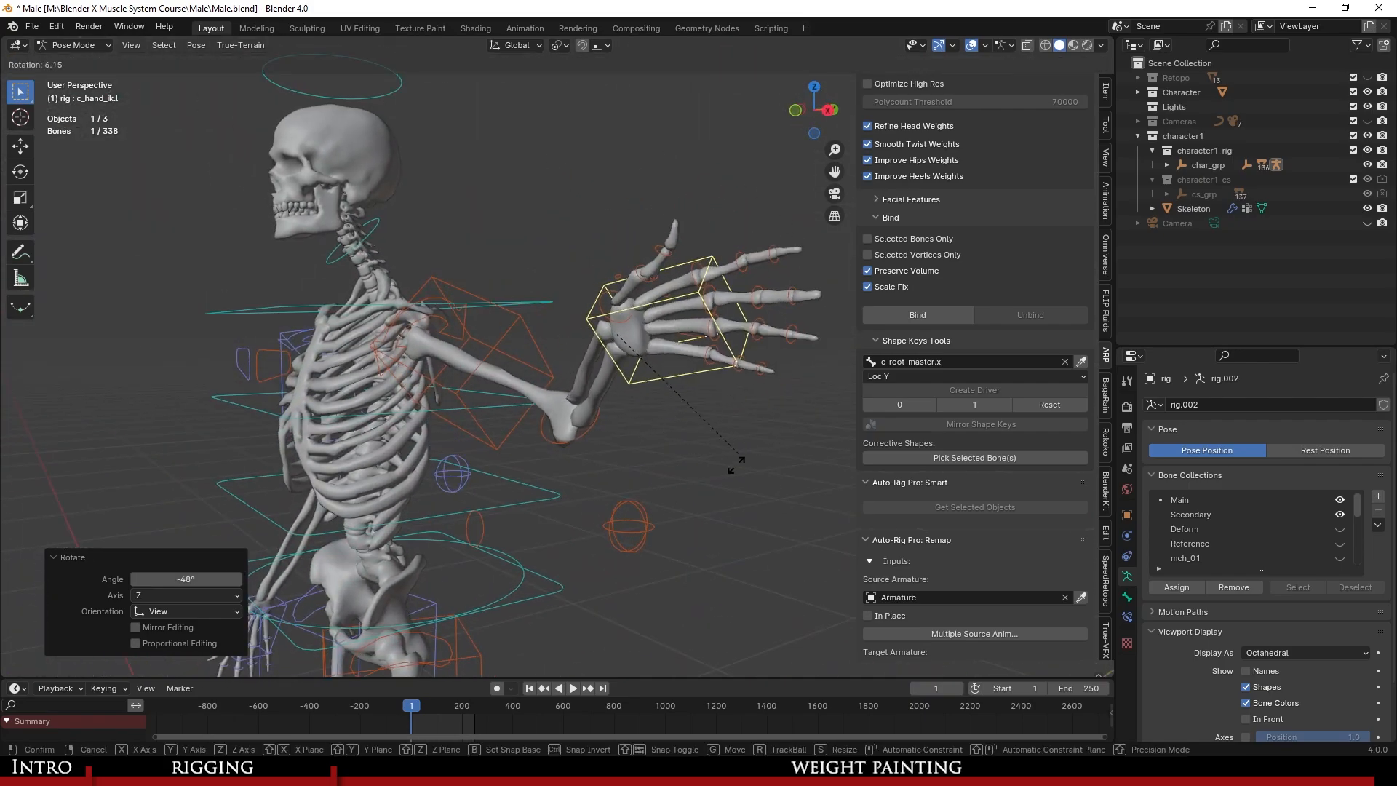
left_click(736, 243)
middle_click_drag(736, 243, 588, 406)
key("r")
left_click(757, 218)
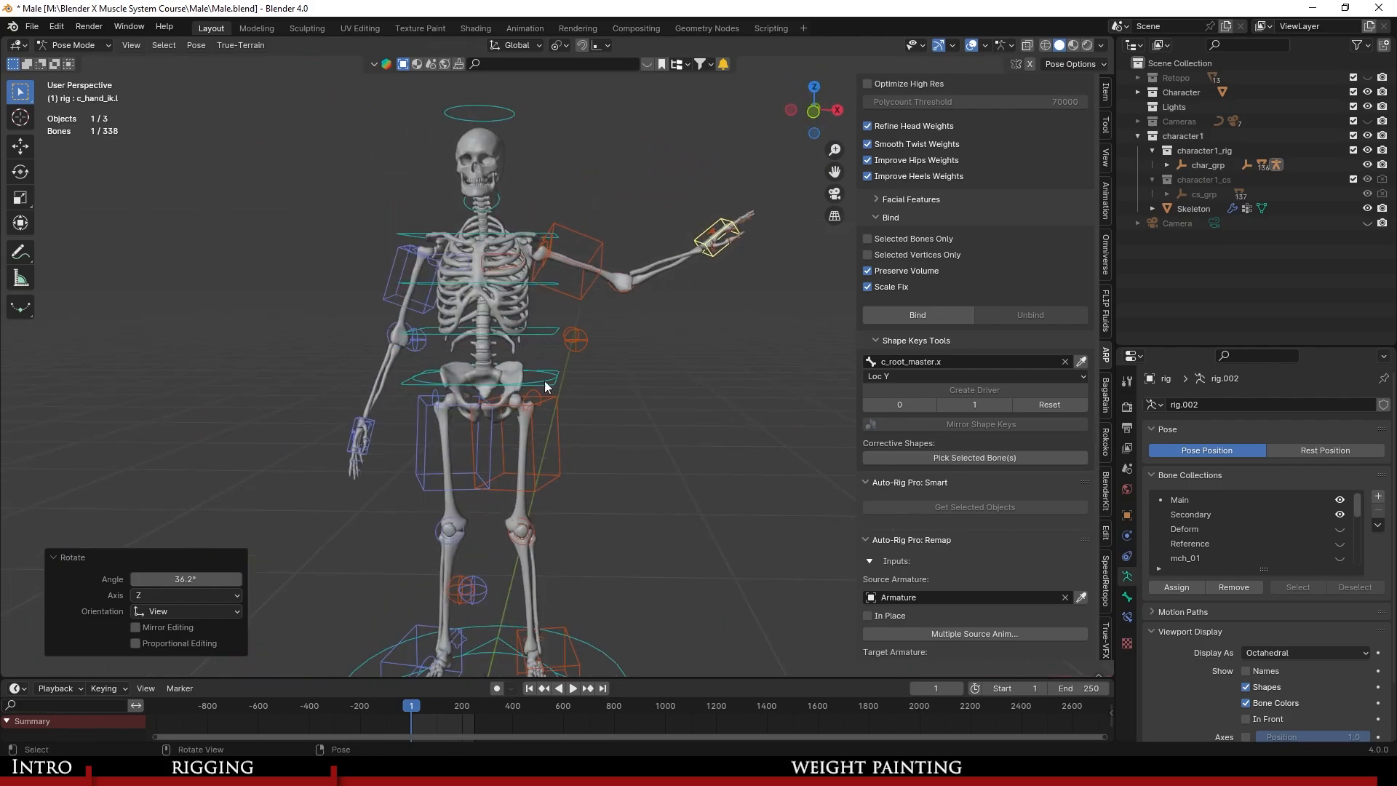
Clear all transforms of every bone to reset the left arm, and save the file.
key("a")
left_click(196, 45)
mouse_move(227, 78)
left_click(381, 78)
key("ctrl+s")
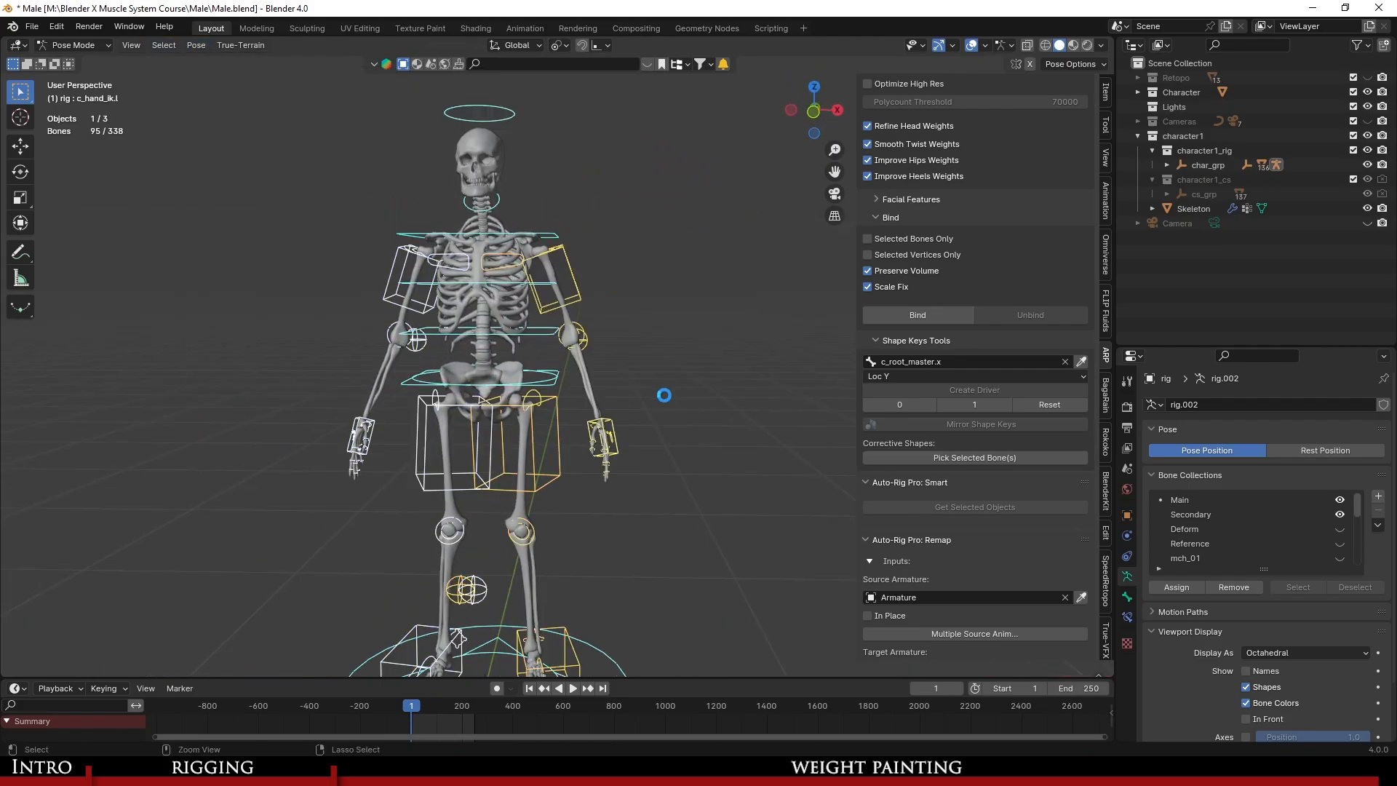
scroll(661, 396, "down", 3)
scroll(609, 400, "up", 2)
middle_click_drag(608, 400, 662, 387)
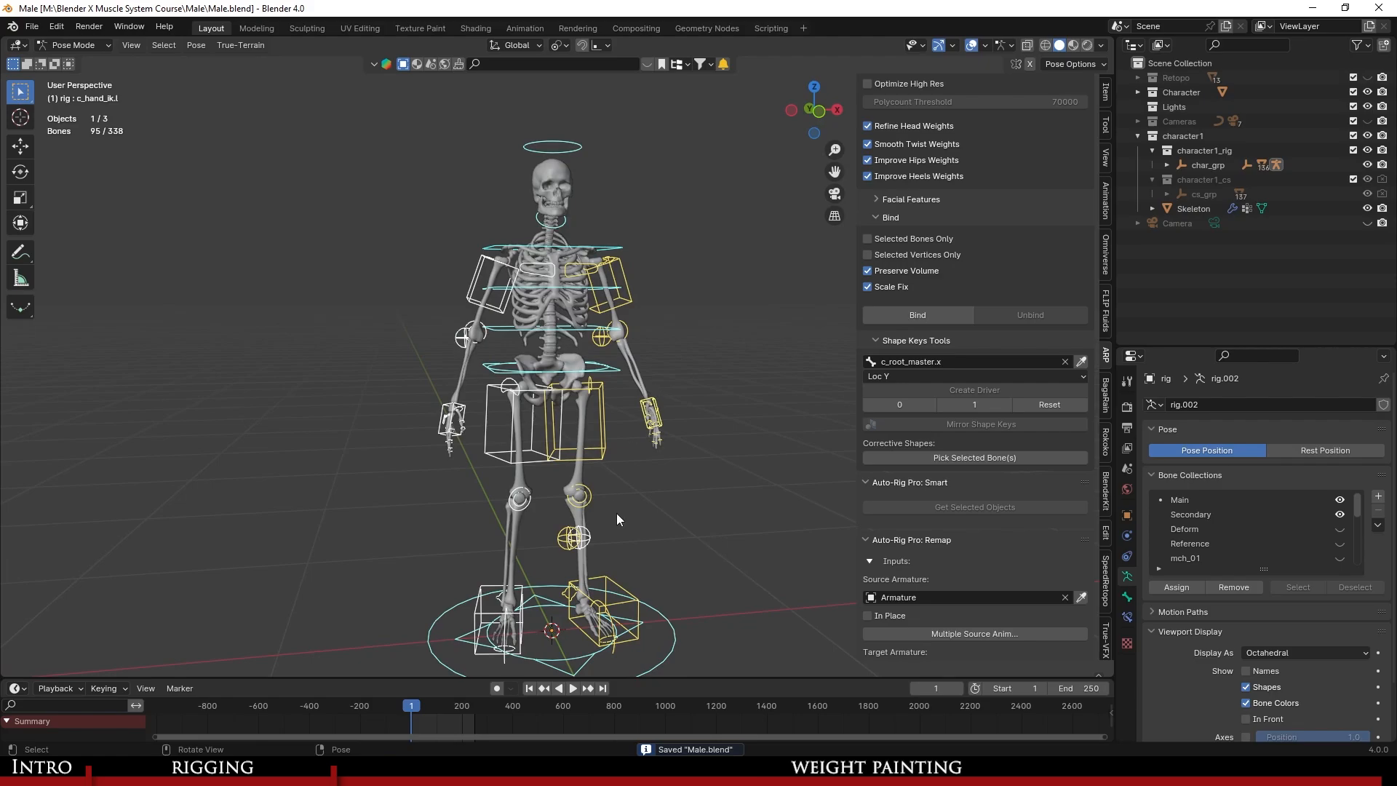
mouse_move(635, 501)
middle_mouse_down()
mouse_move(601, 482)
mouse_move(617, 490)
middle_mouse_up()
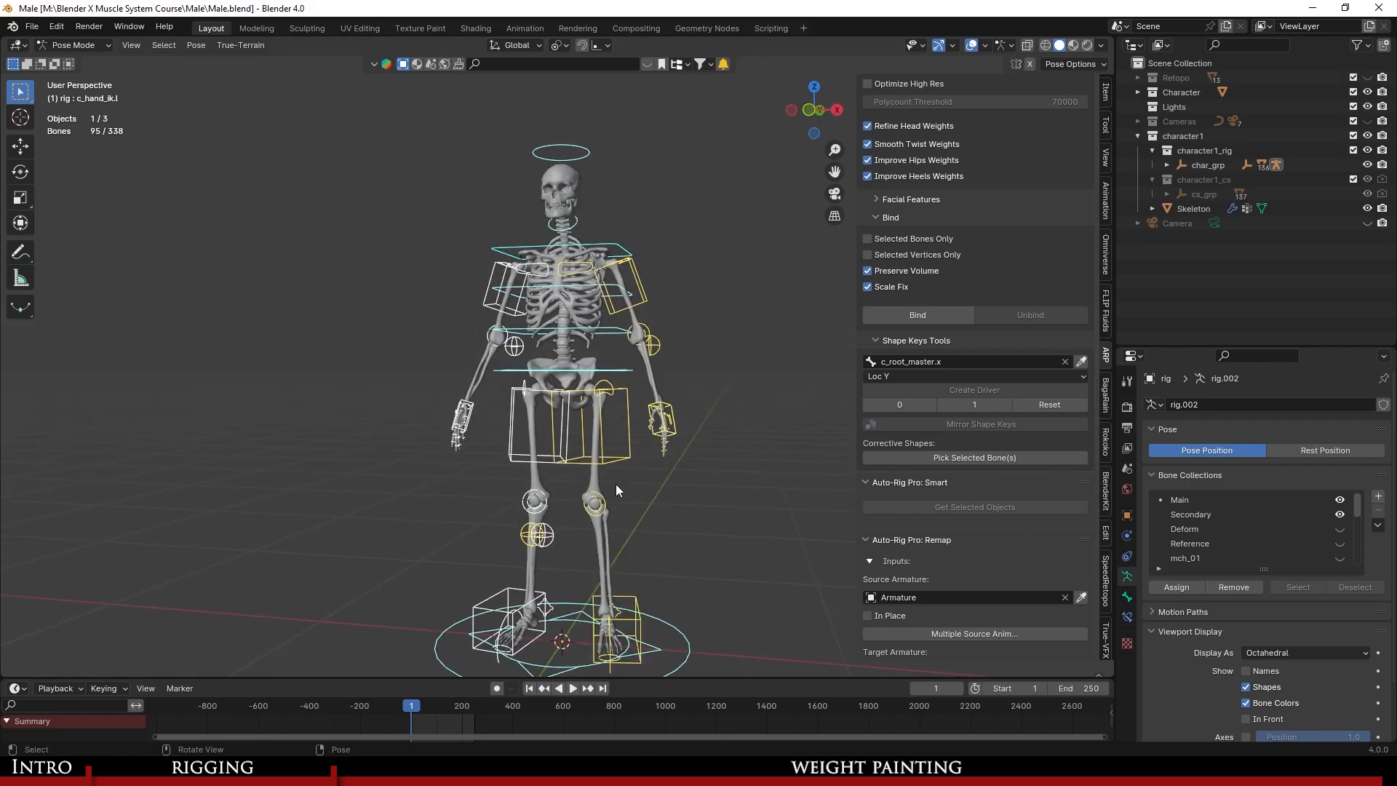
With no bones selected, unhide the Retopo collection to show the muscle meshes, and save the file.
left_click(375, 771)
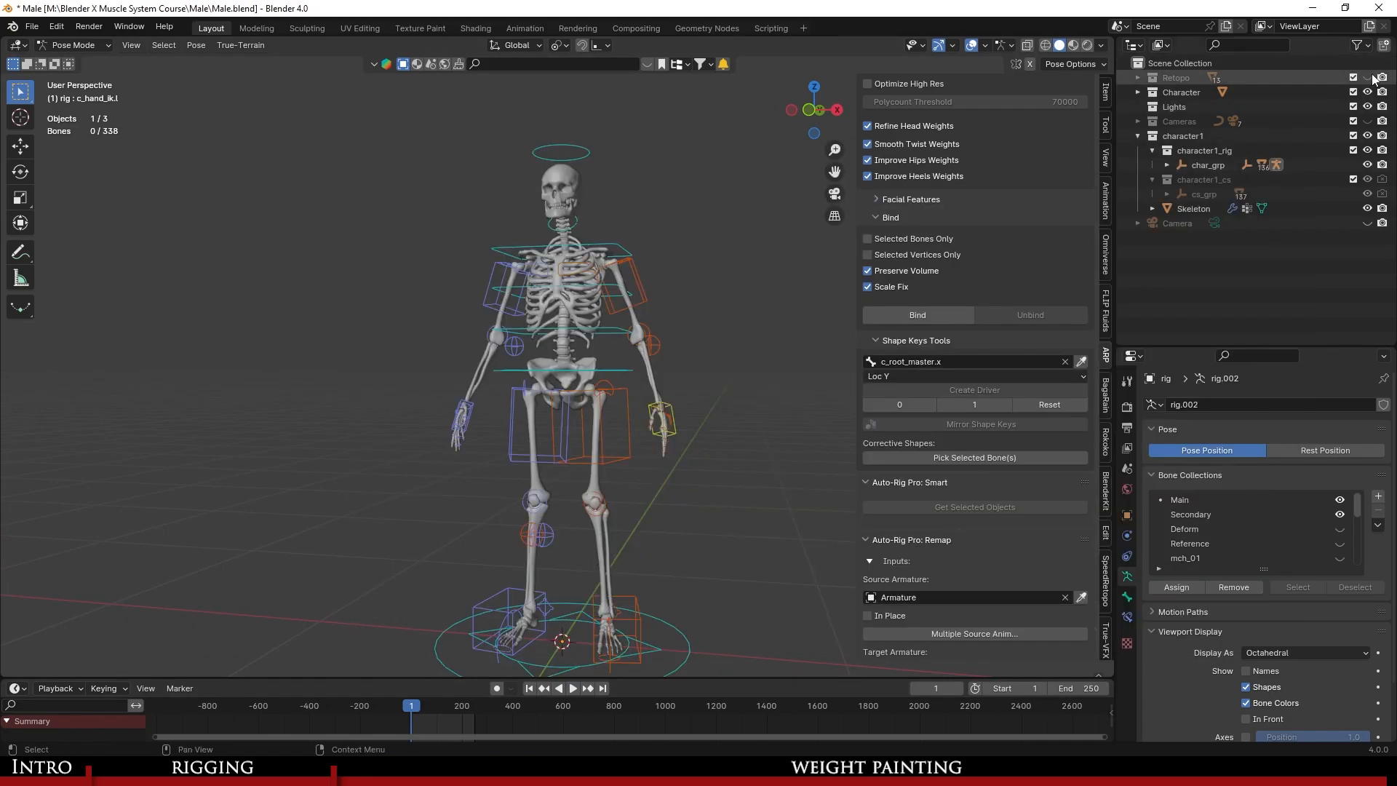
left_click(1369, 78)
middle_click_drag(554, 339, 518, 322)
scroll(520, 322, "up", 4)
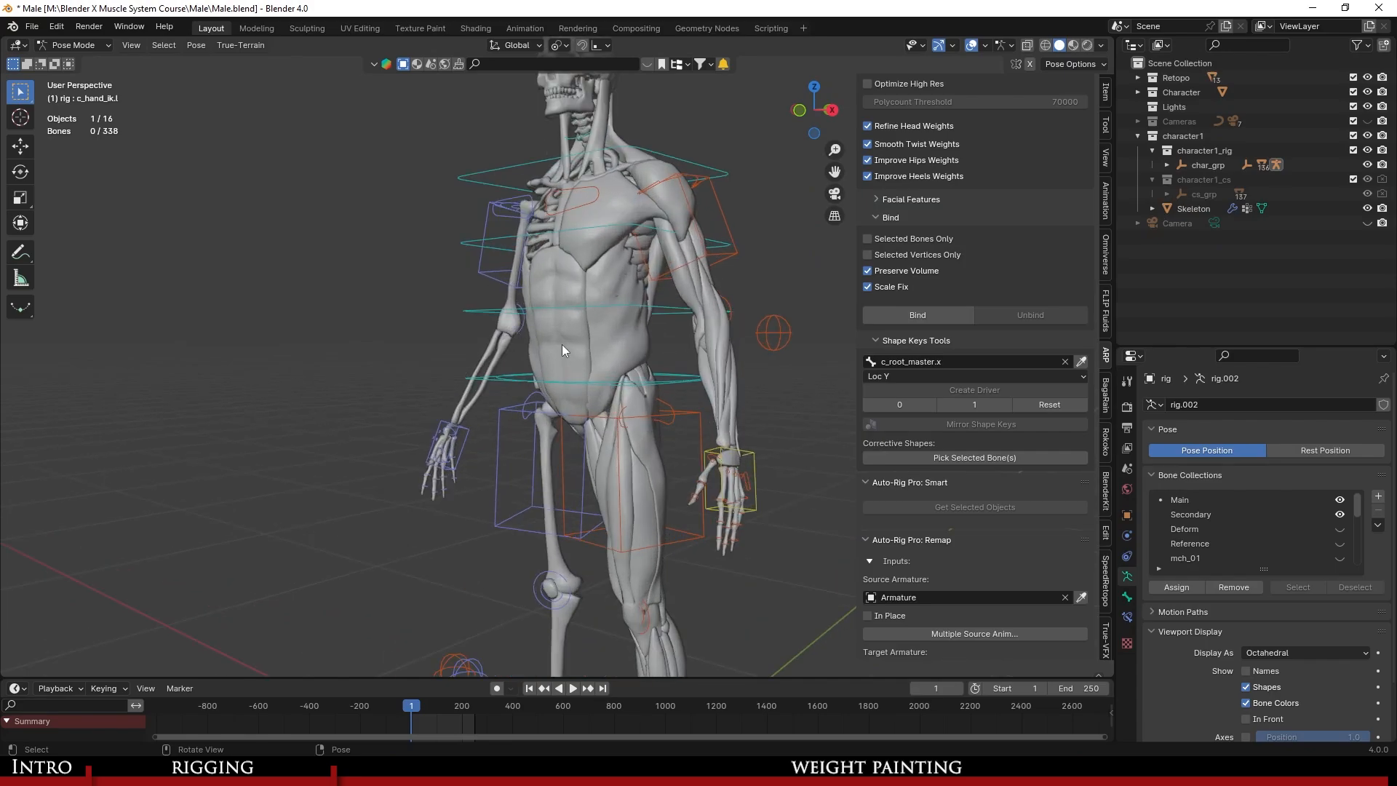
left_click(376, 771)
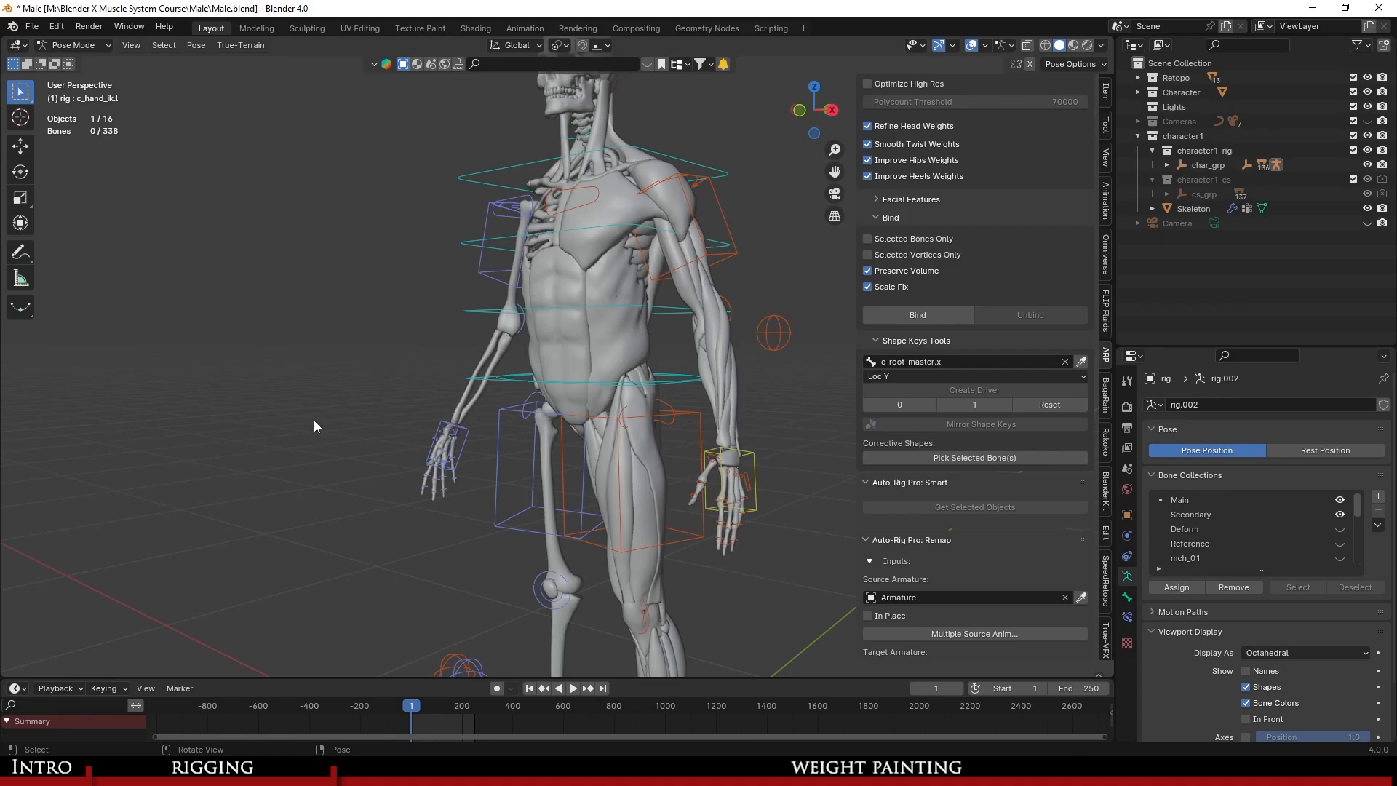
scroll(547, 434, "down", 3)
mouse_move(547, 435)
middle_mouse_down()
mouse_move(604, 448)
mouse_move(567, 435)
middle_mouse_up()
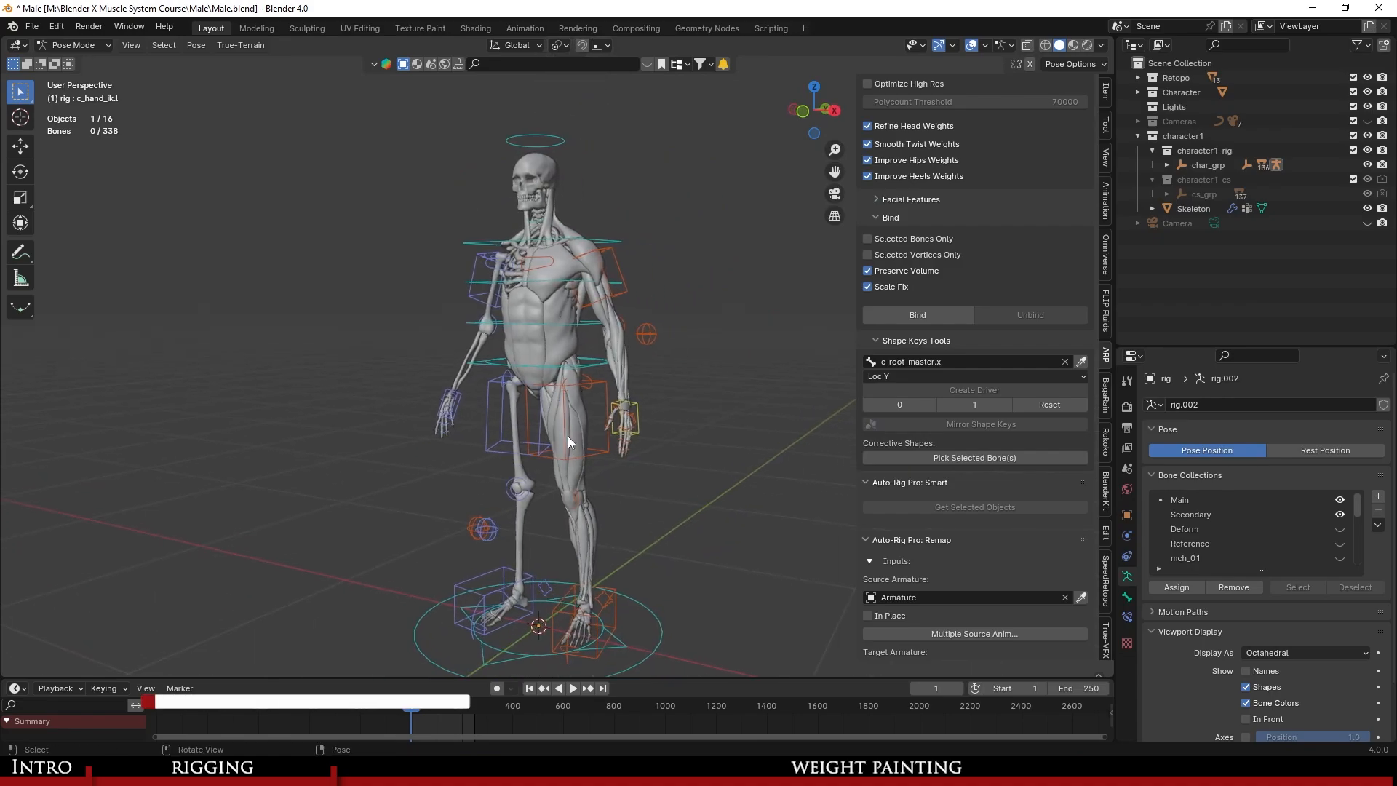
key("ctrl+s")
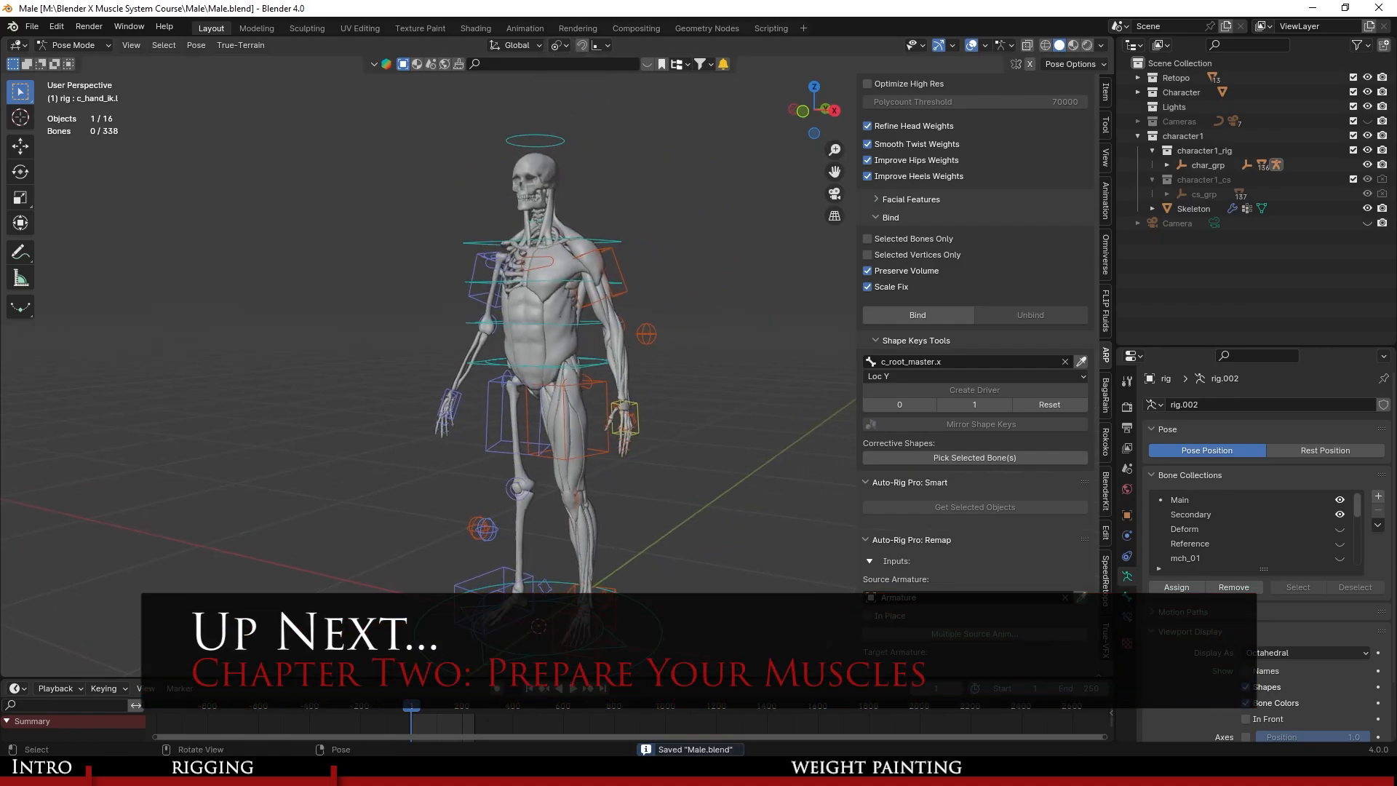